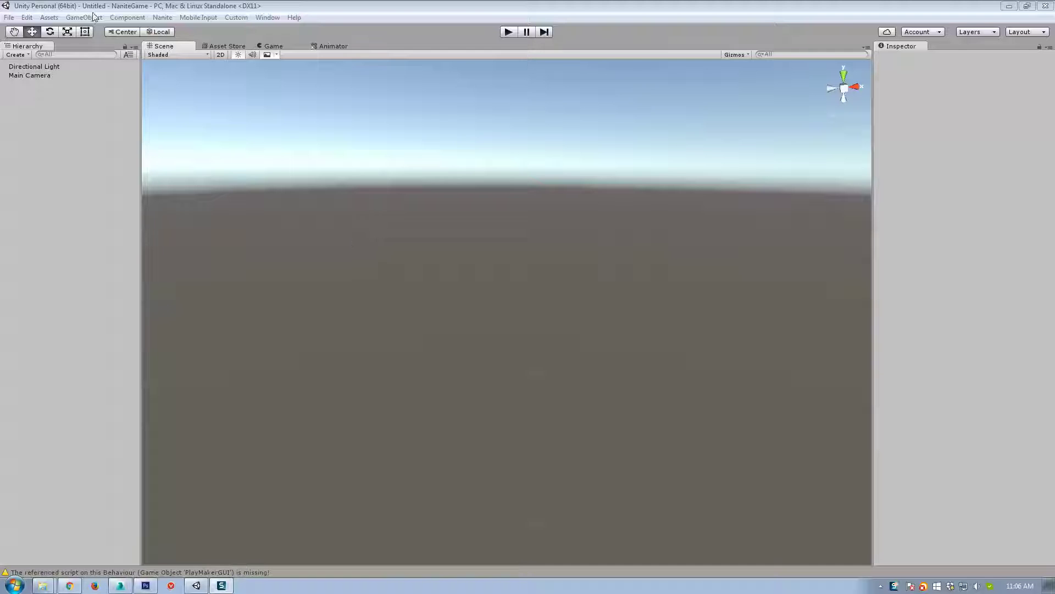
Step: Create a new particle system in the scene and view its emission
left_click(84, 17)
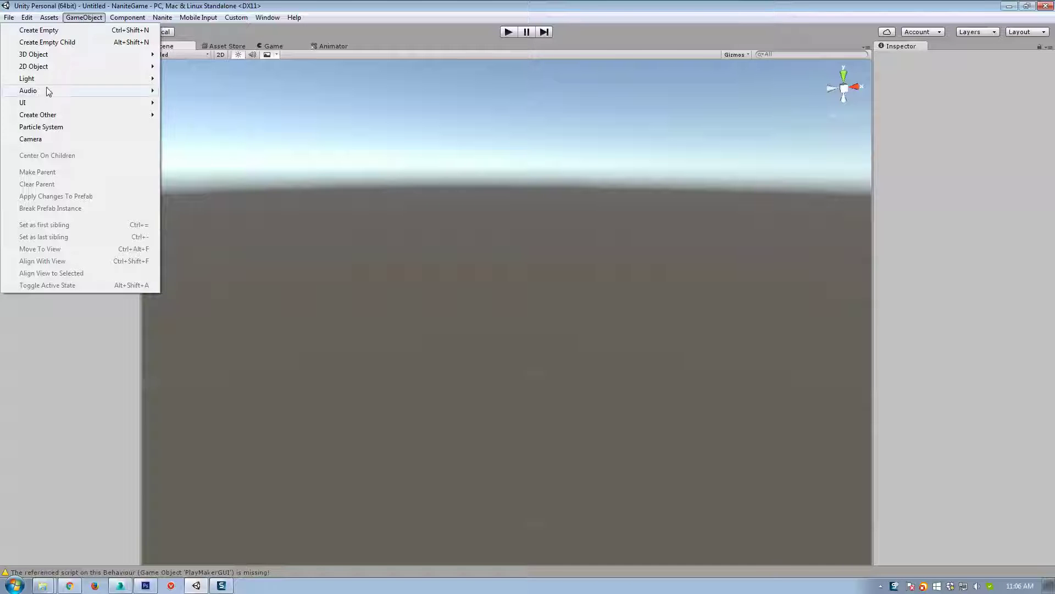
left_click(41, 127)
mouse_move(596, 308)
right_mouse_down()
mouse_move(588, 299)
mouse_move(601, 306)
right_mouse_up()
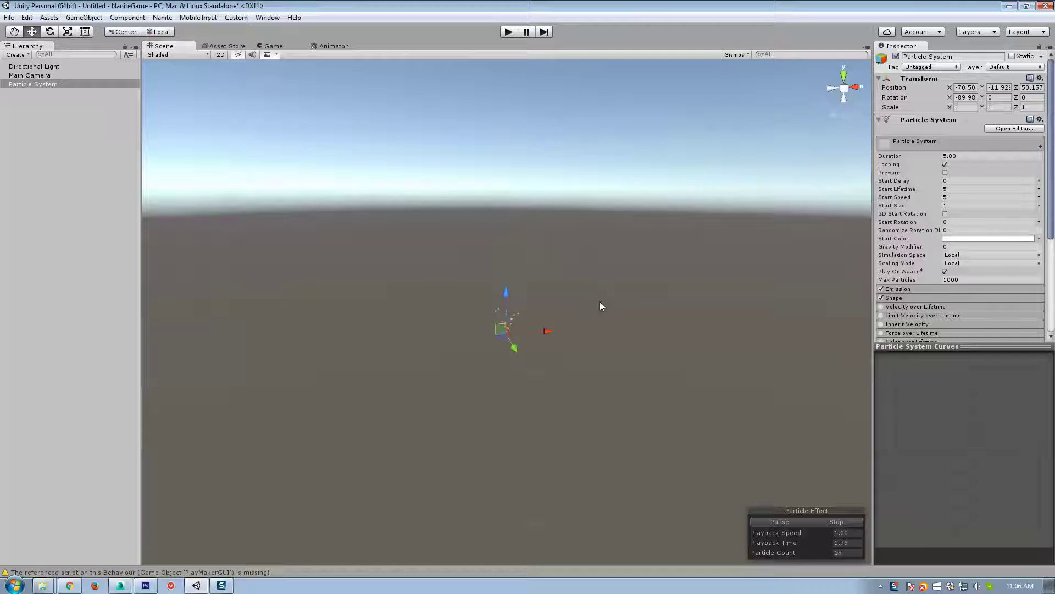
middle_click_drag(599, 301, 585, 352)
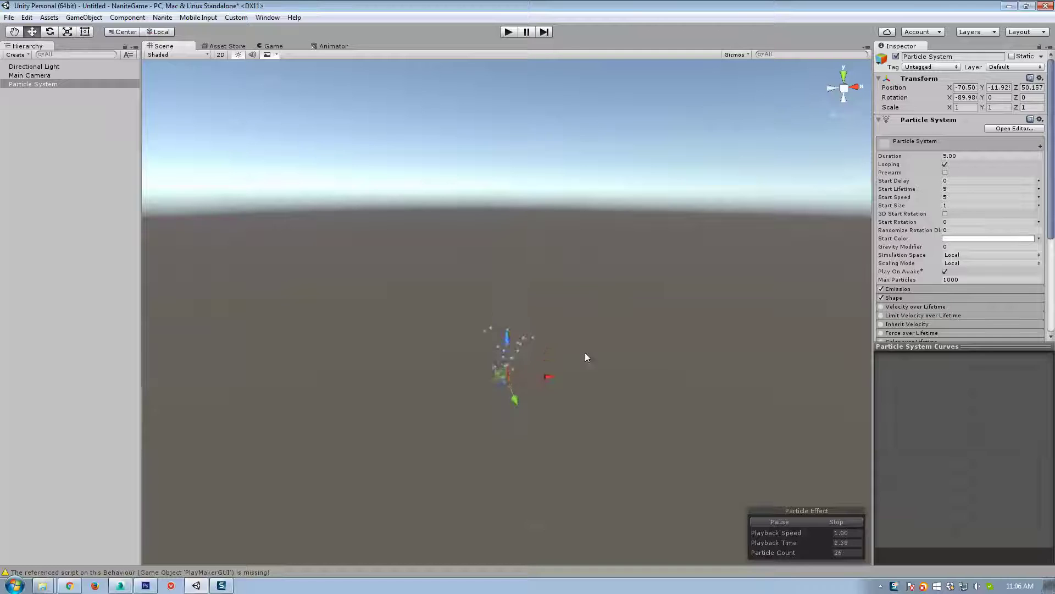
left_click(734, 54)
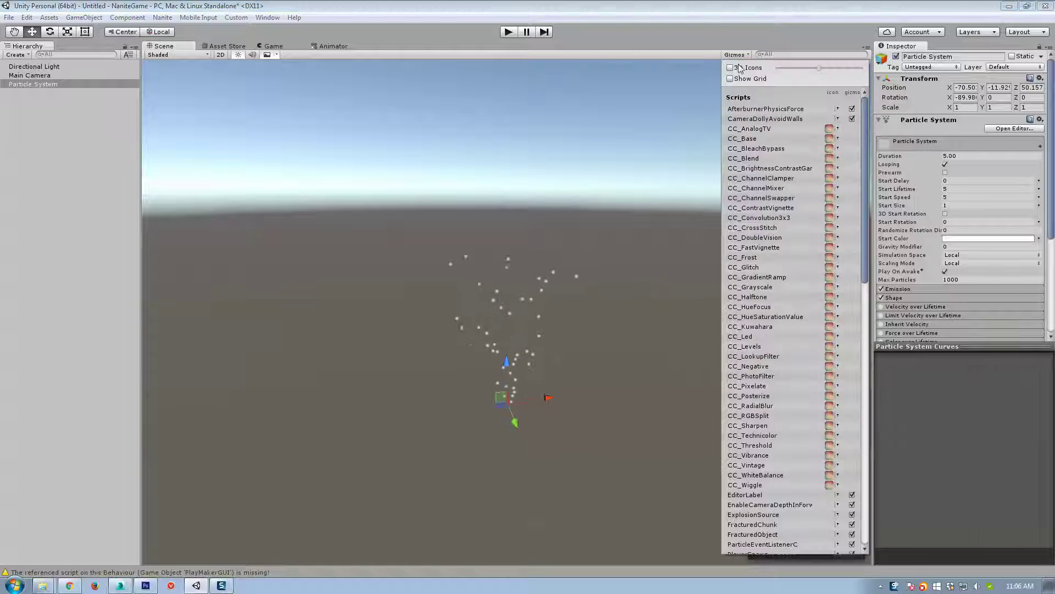
left_click(637, 220)
left_click(71, 85)
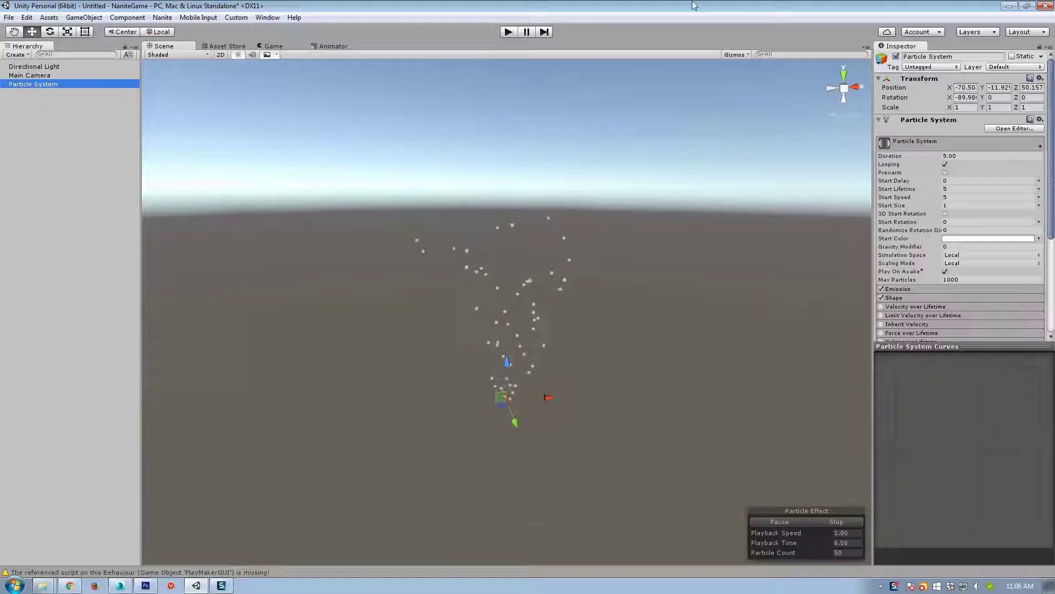
left_click(733, 55)
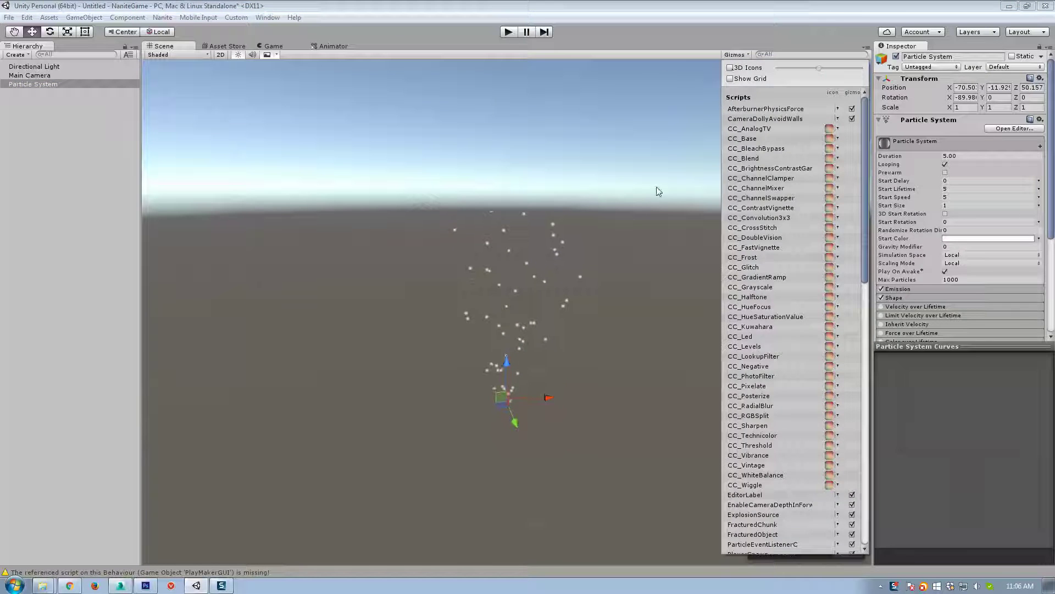
left_click(706, 213)
Step: Select the particle system and enlarge the Inspector area in height and width until all its modules fit
right_click_drag(585, 364, 591, 402)
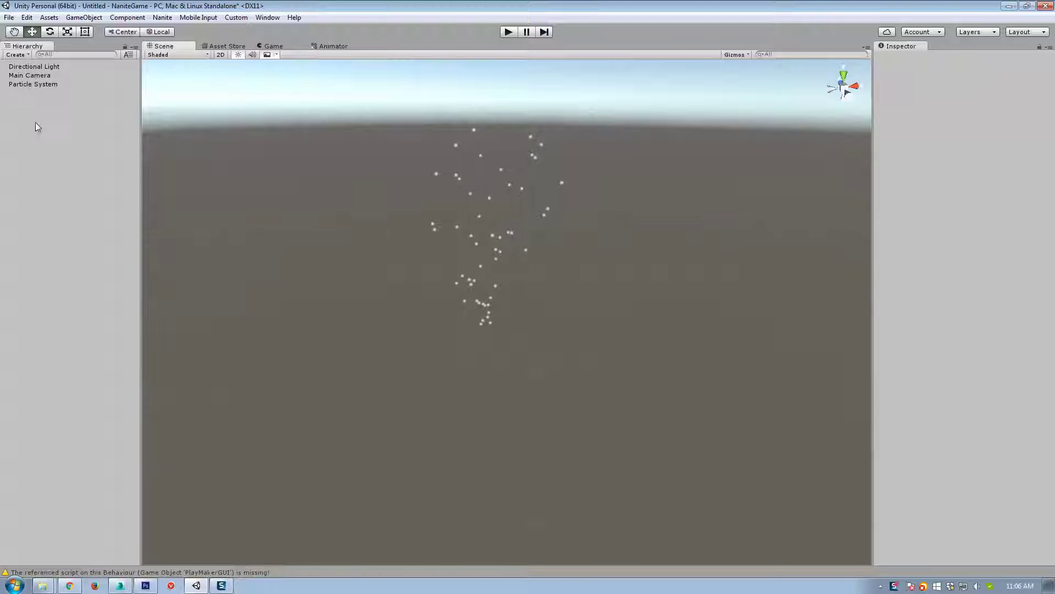
left_click(29, 84)
right_click_drag(546, 251, 402, 244)
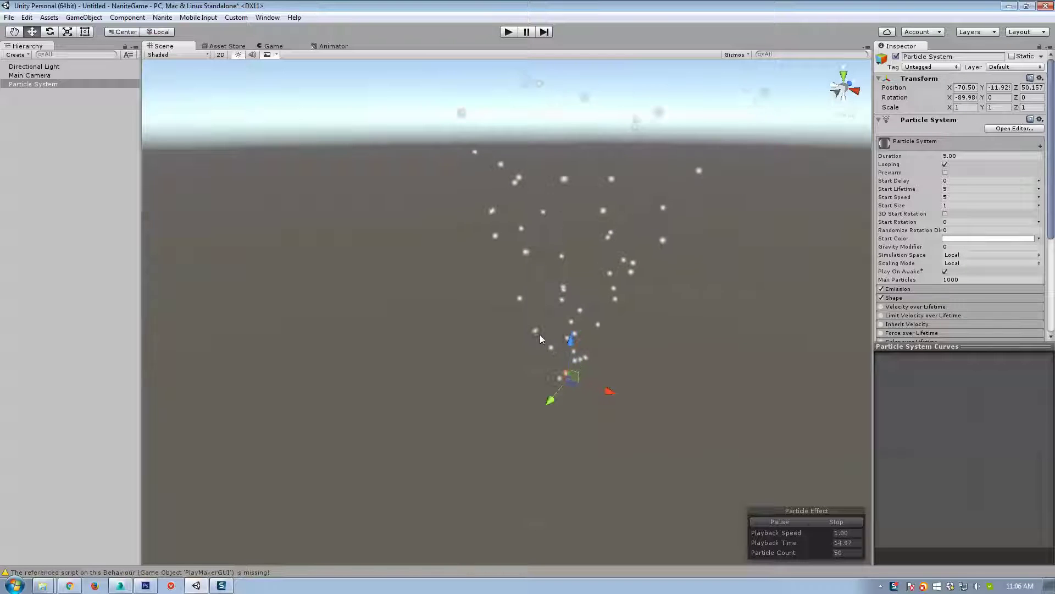
left_click_drag(927, 347, 928, 521)
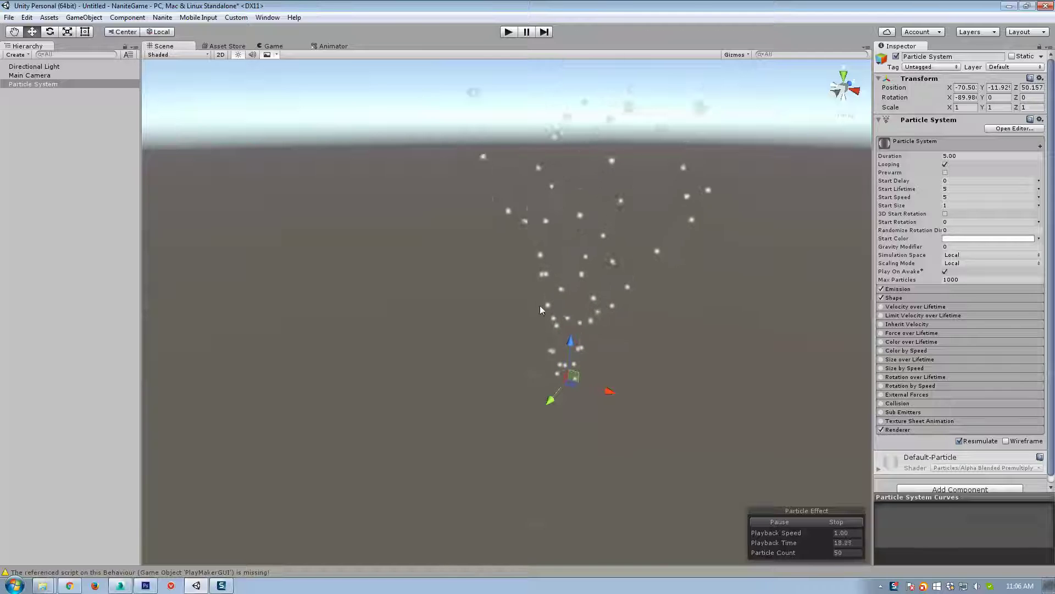
right_click_drag(590, 259, 602, 285)
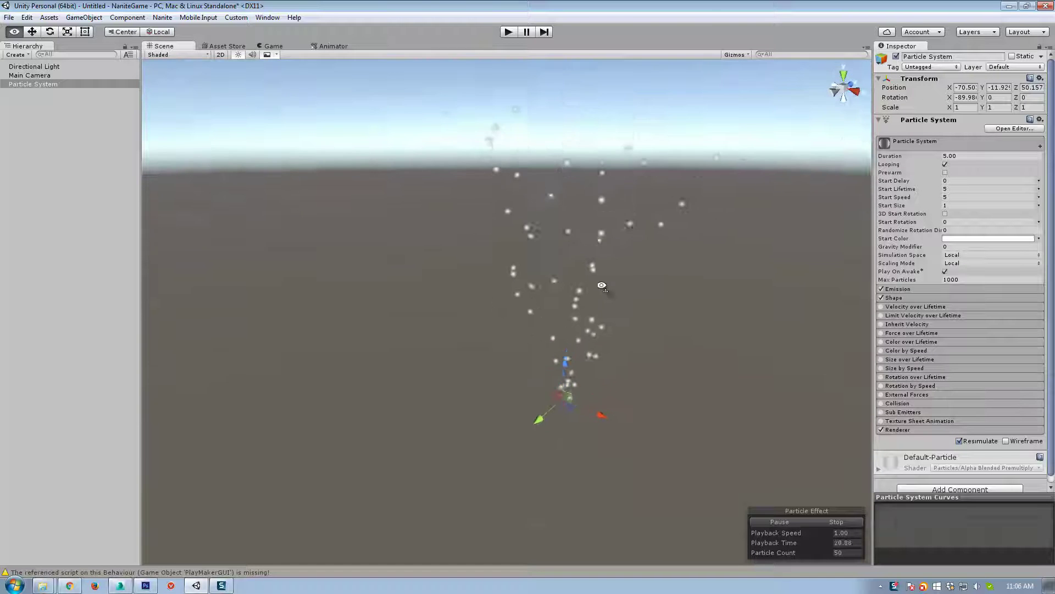
left_click_drag(874, 200, 785, 206)
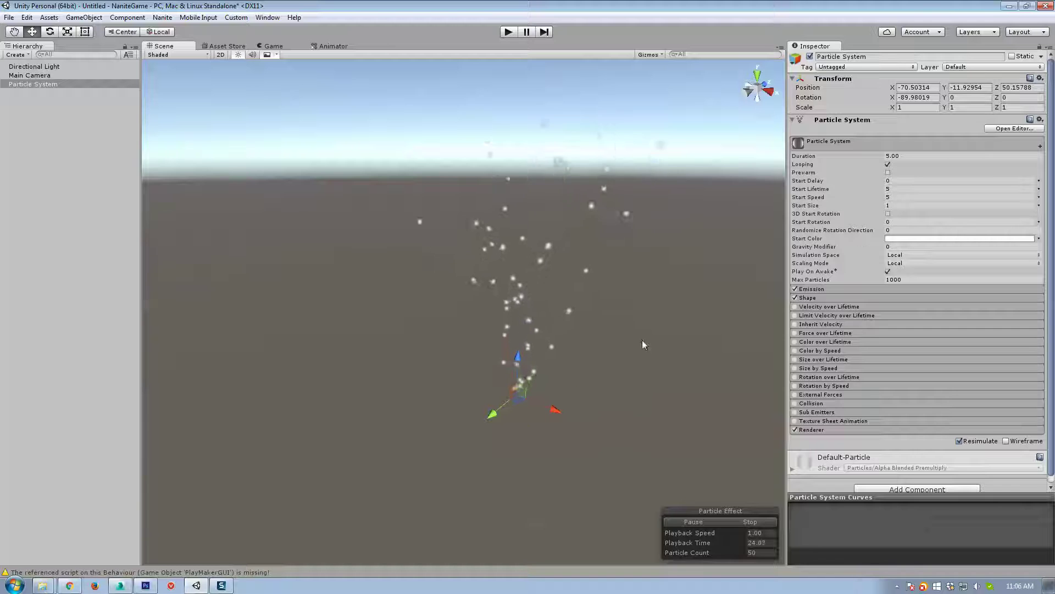
right_click_drag(642, 344, 642, 322)
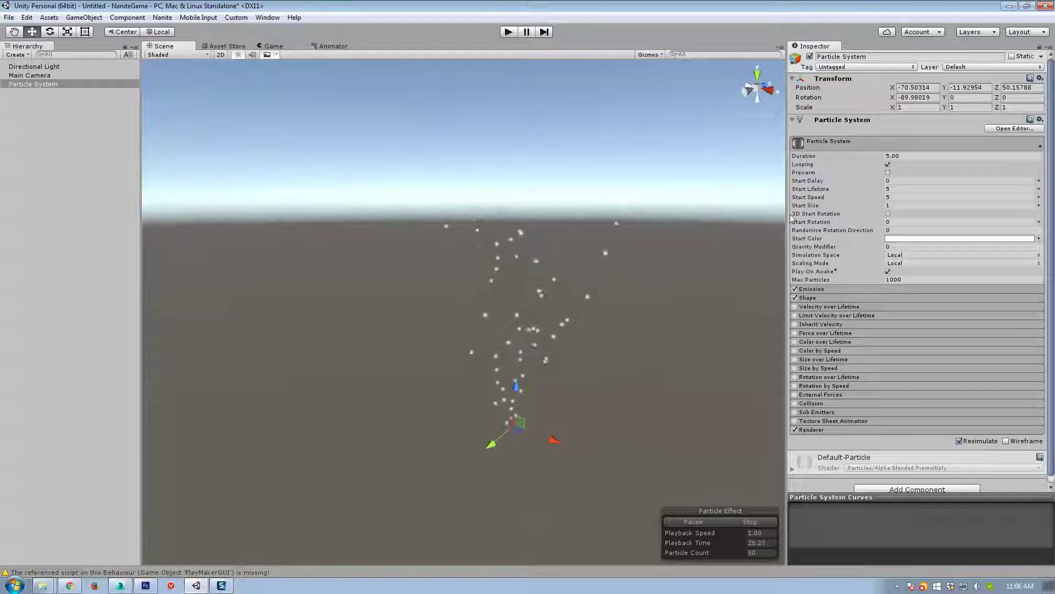
Step: Turn off looping on the particle system and simulate the effect once
left_click(917, 157)
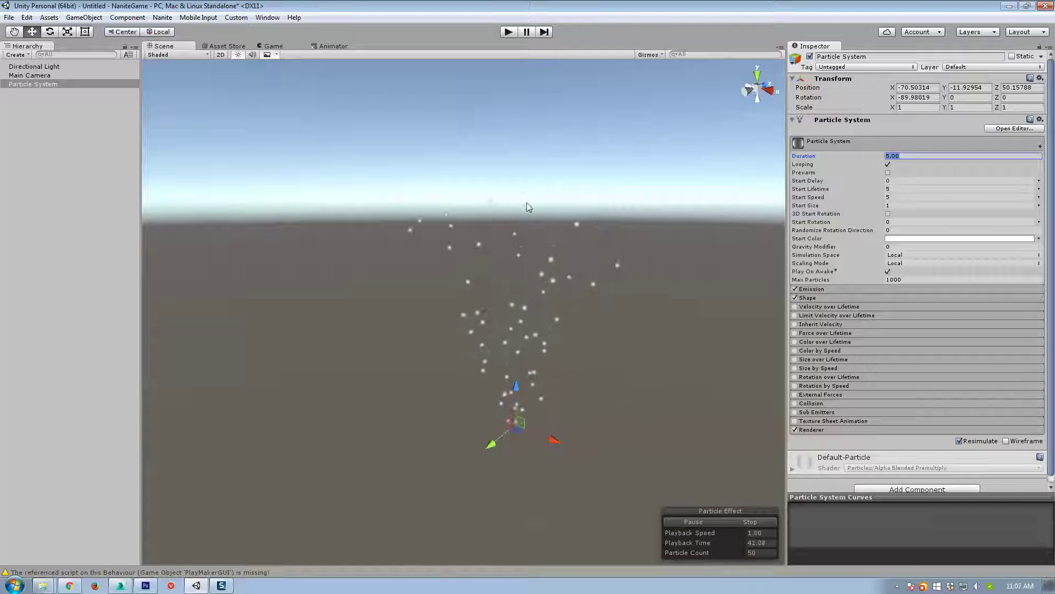
left_click(887, 165)
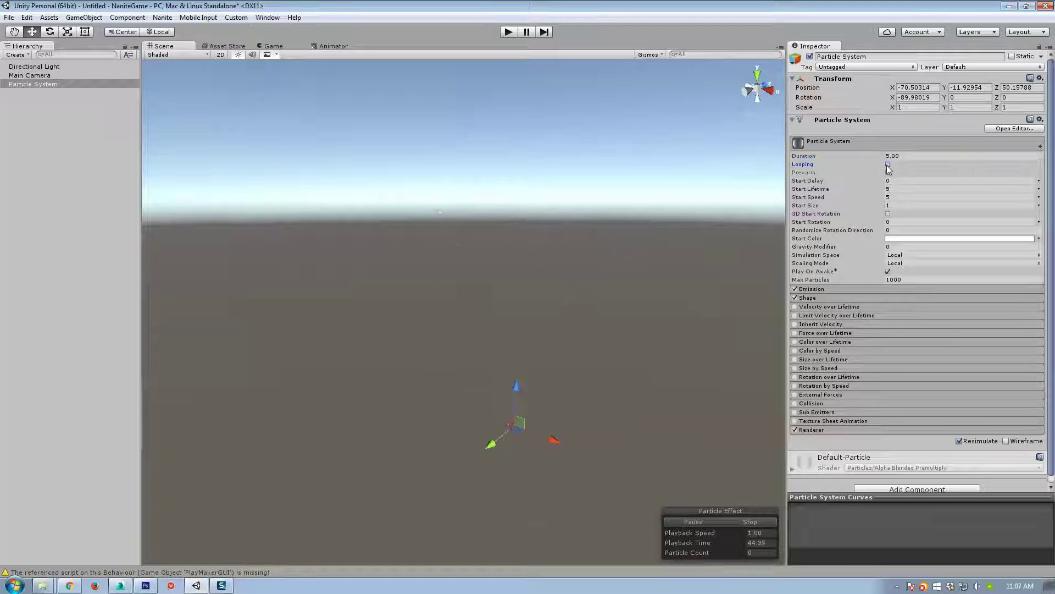
left_click(696, 522)
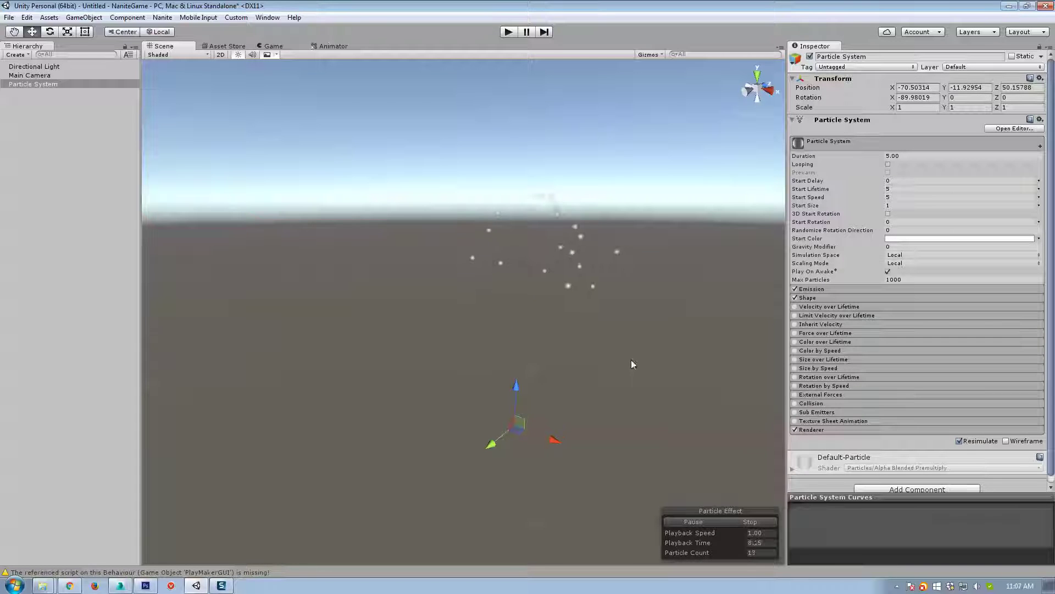
Step: Enable looping and prewarm on the particle system and simulate the effect
left_click(888, 172)
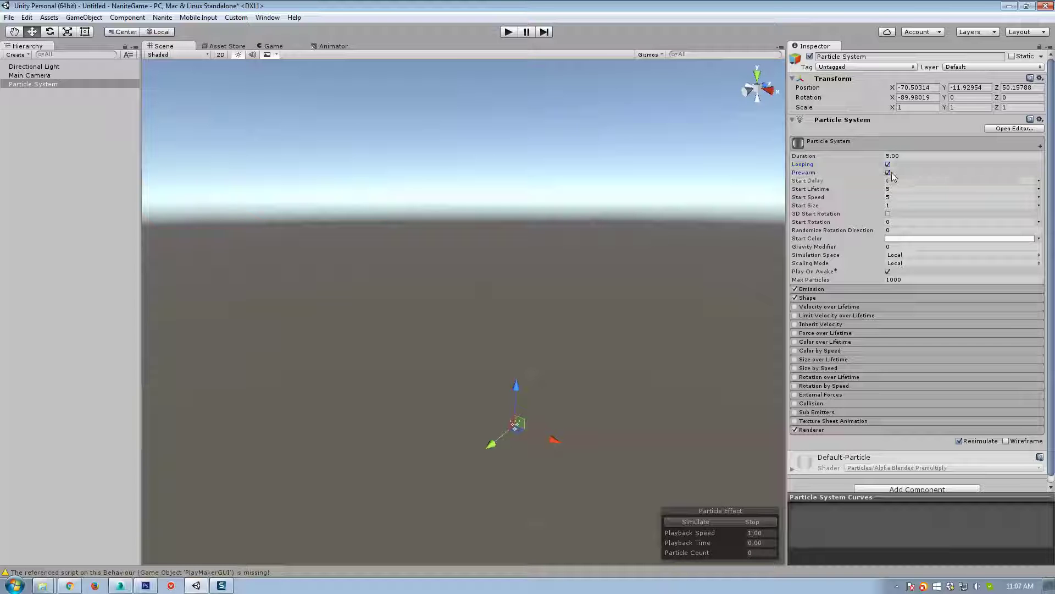
left_click(718, 524)
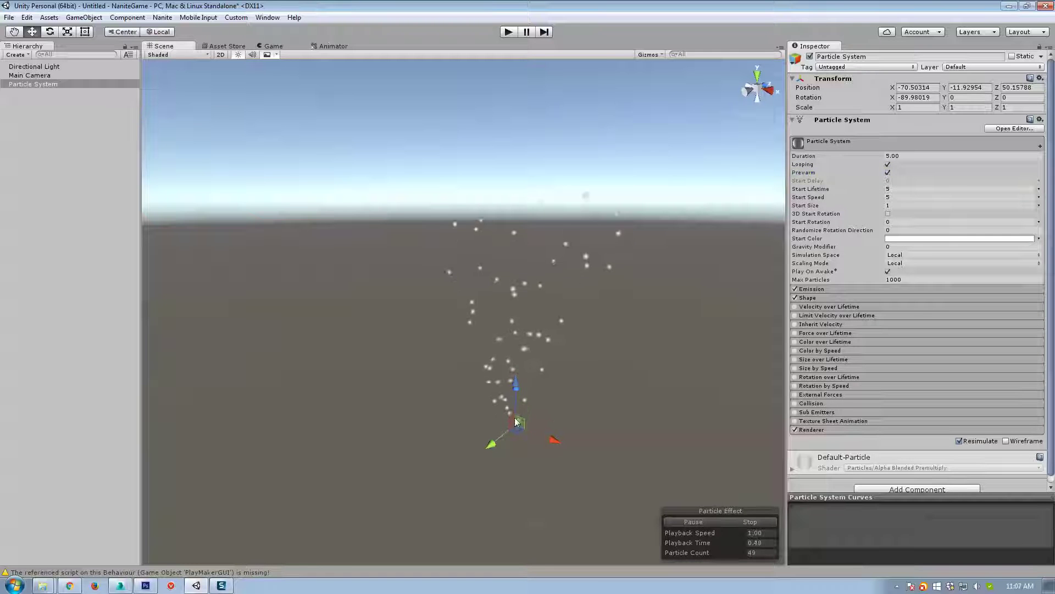
Step: Disable prewarm, restart the simulation from the beginning for comparison, and stop it
left_click(889, 172)
left_click(752, 521)
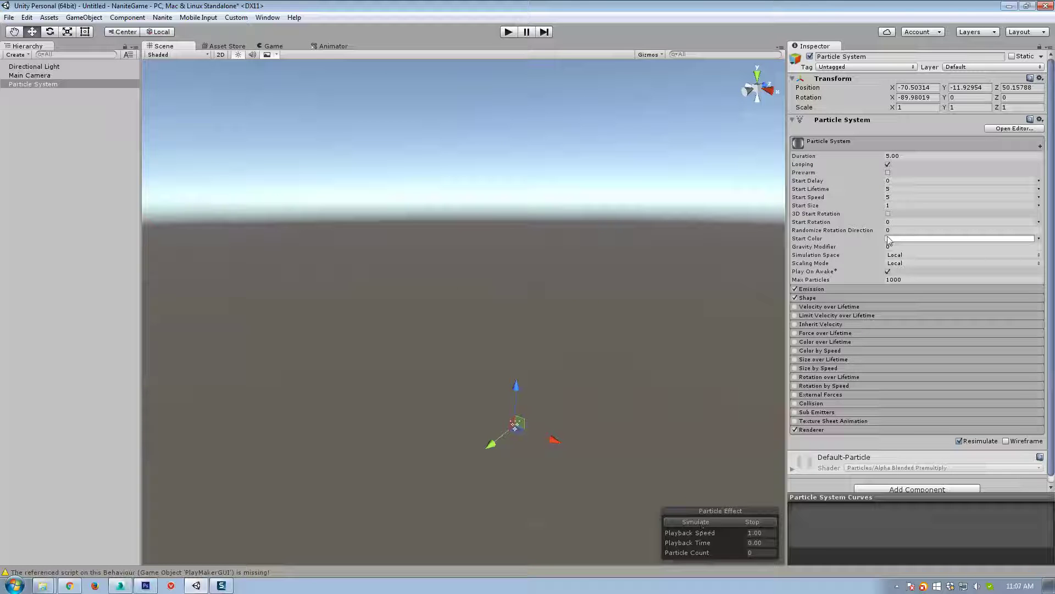
left_click(710, 523)
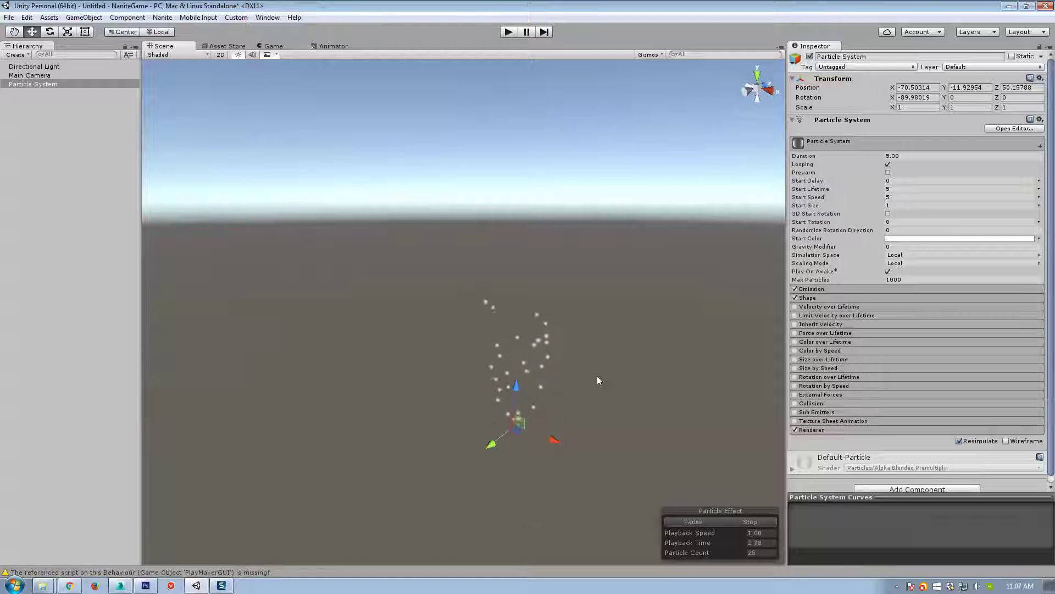
left_click(745, 522)
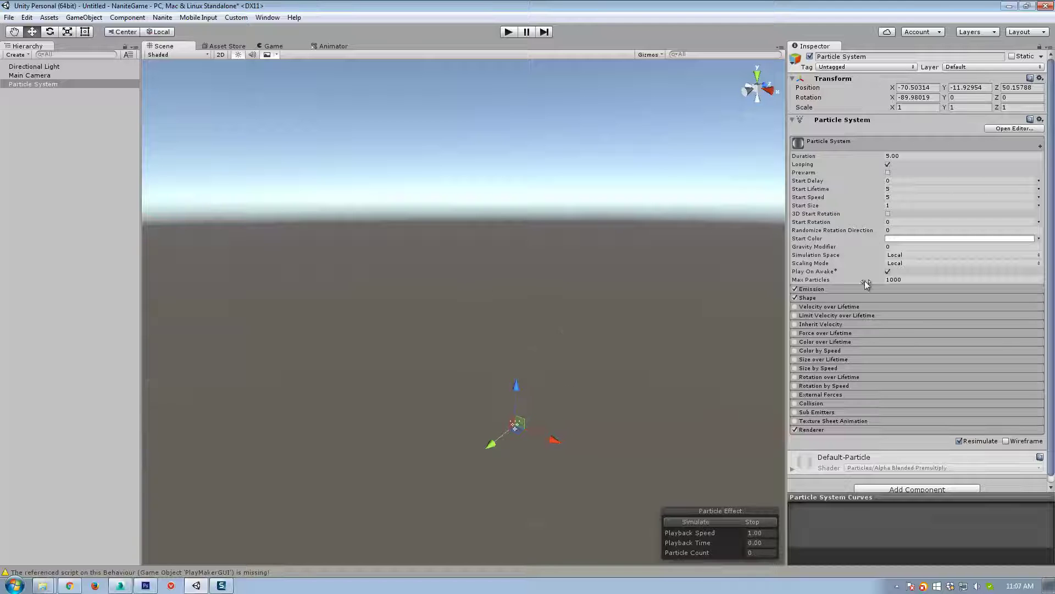
Step: Enable prewarm again, simulate the effect, and set the particles' start lifetime to 1
left_click(888, 172)
left_click(696, 523)
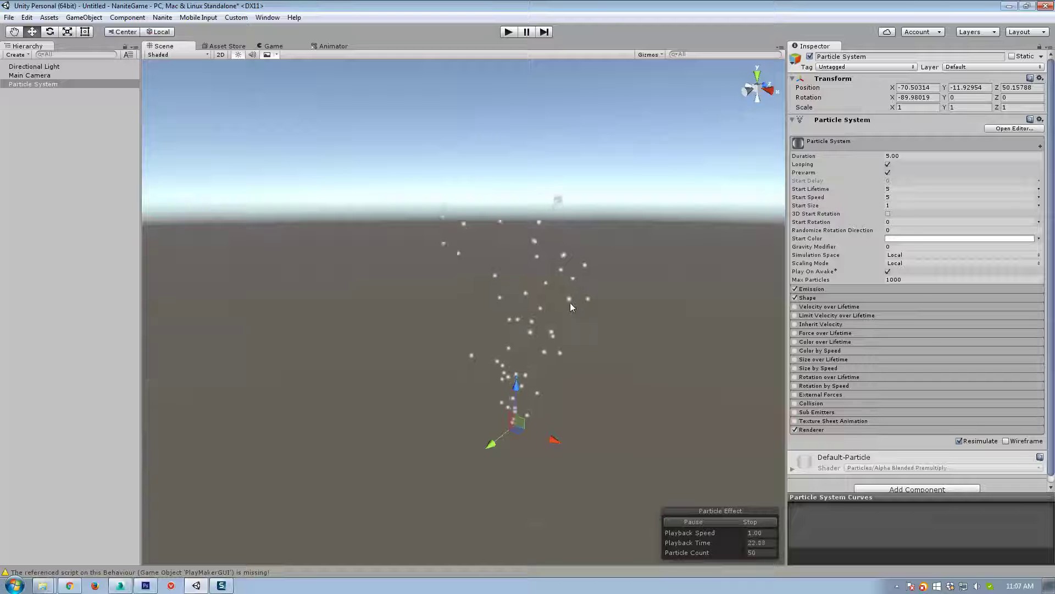
left_click(907, 188)
type("1")
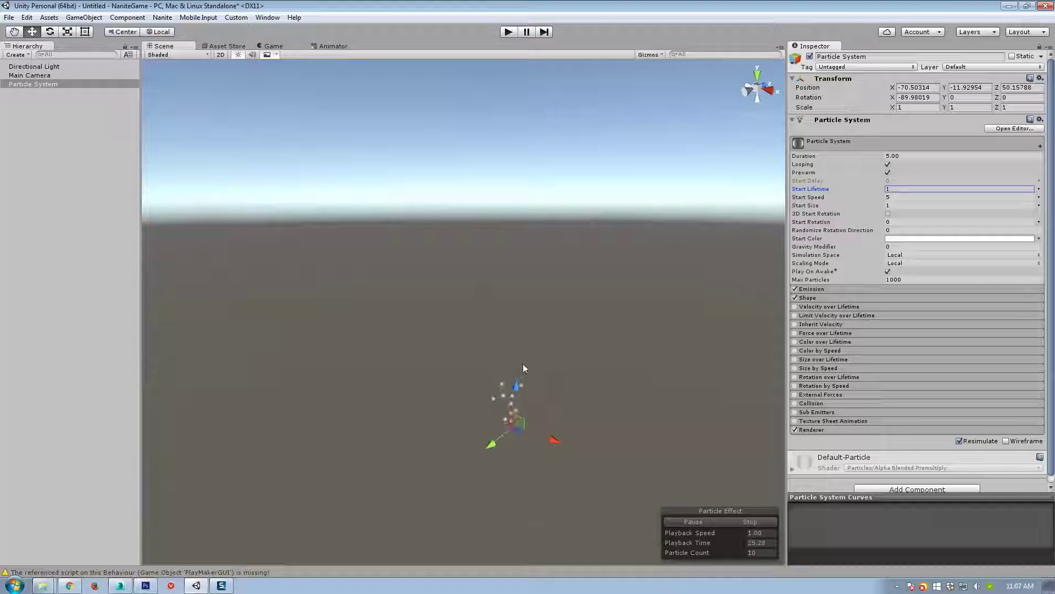
Step: Toggle looping on the particle system and leave it turned off
left_click(888, 163)
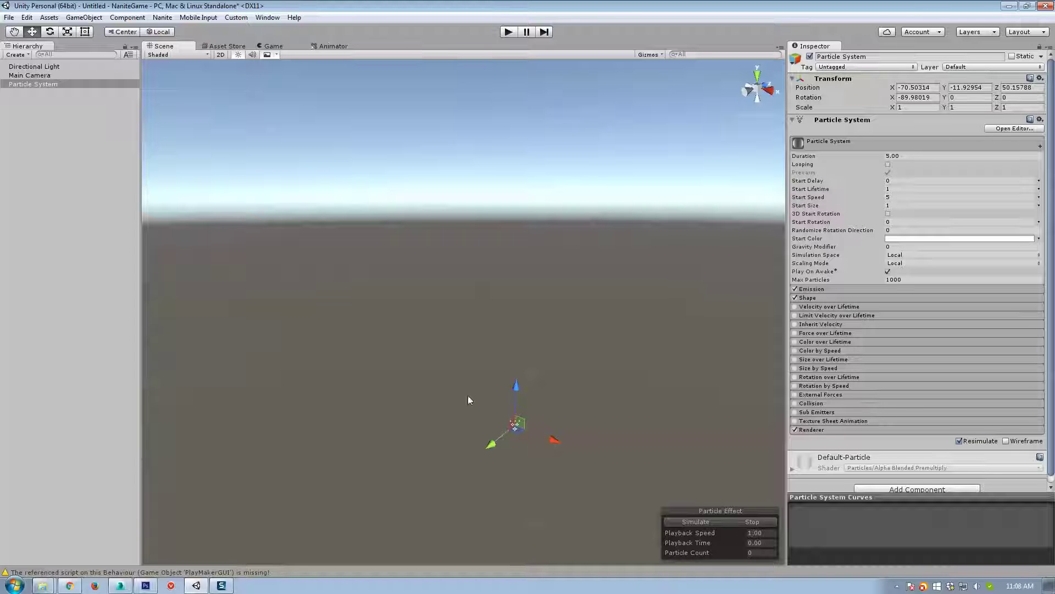
left_click(887, 164)
left_click(888, 172)
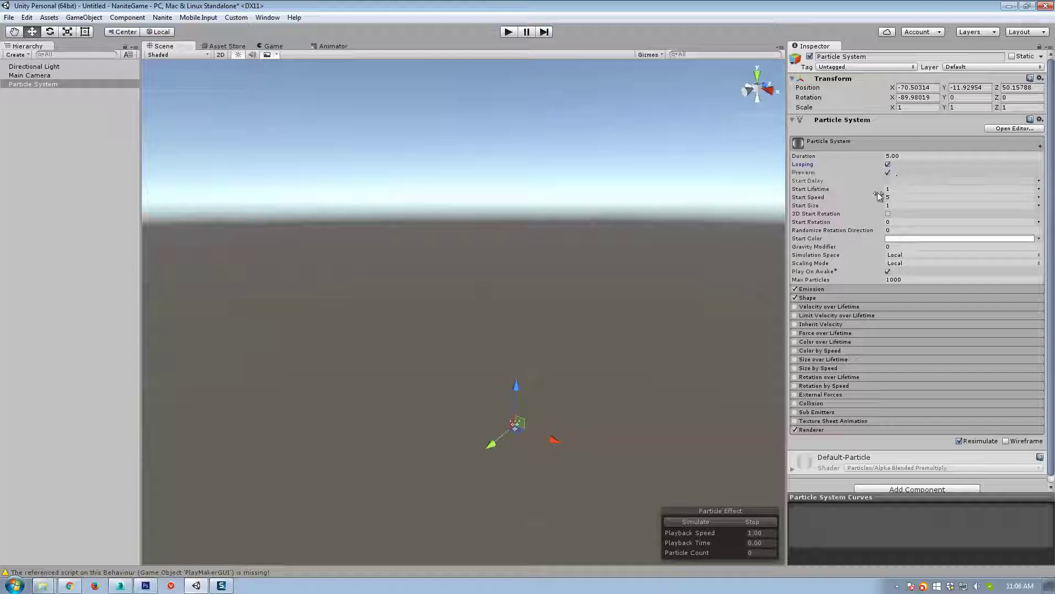
left_click(888, 164)
Step: Try a start delay of 1 on the particle system with the simulation, and reset the delay to 0
left_click(904, 189)
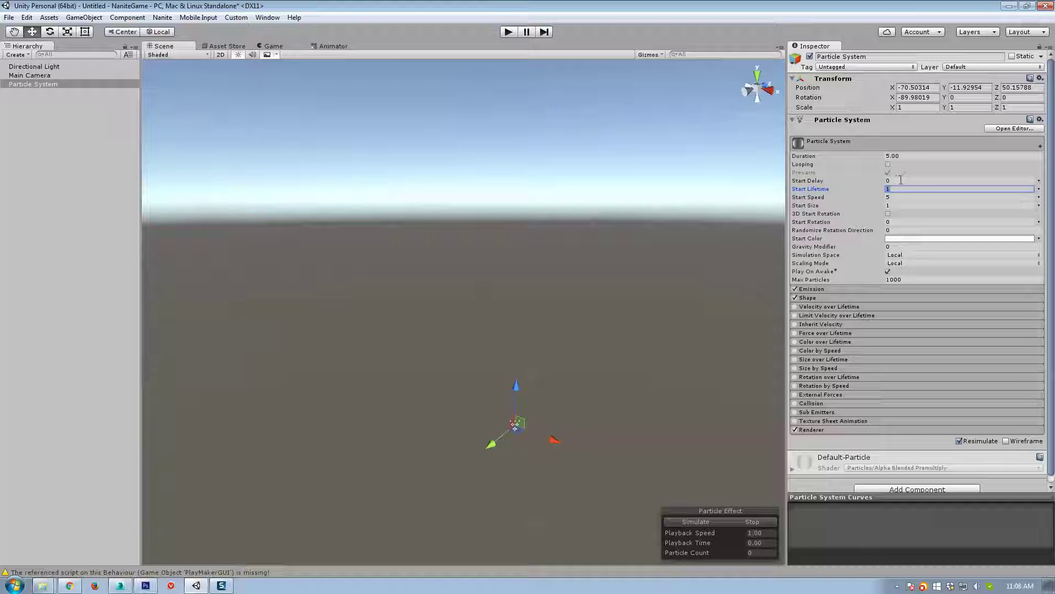
left_click(819, 182)
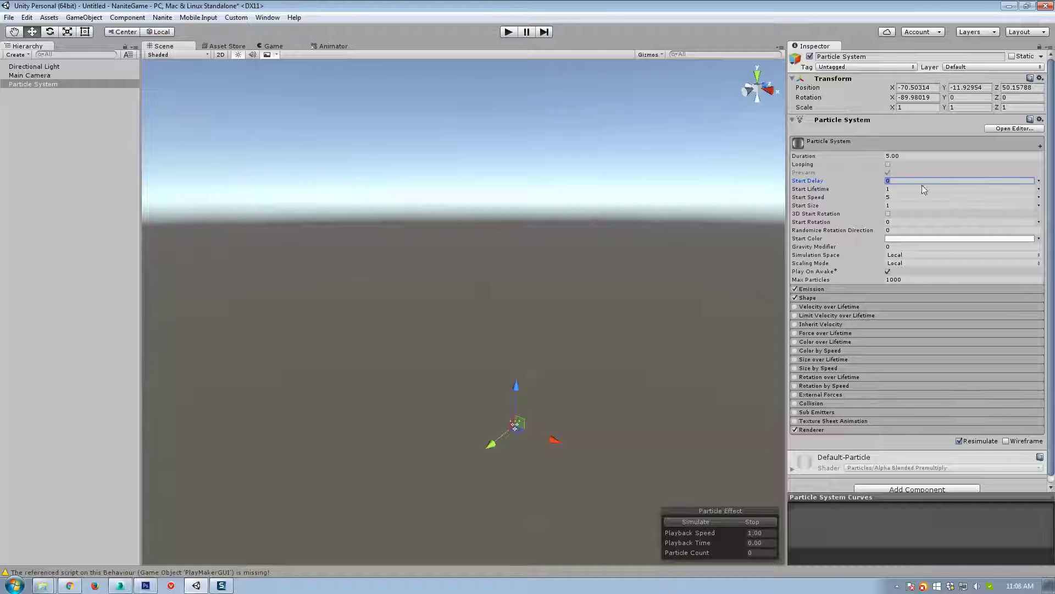
left_click(894, 188)
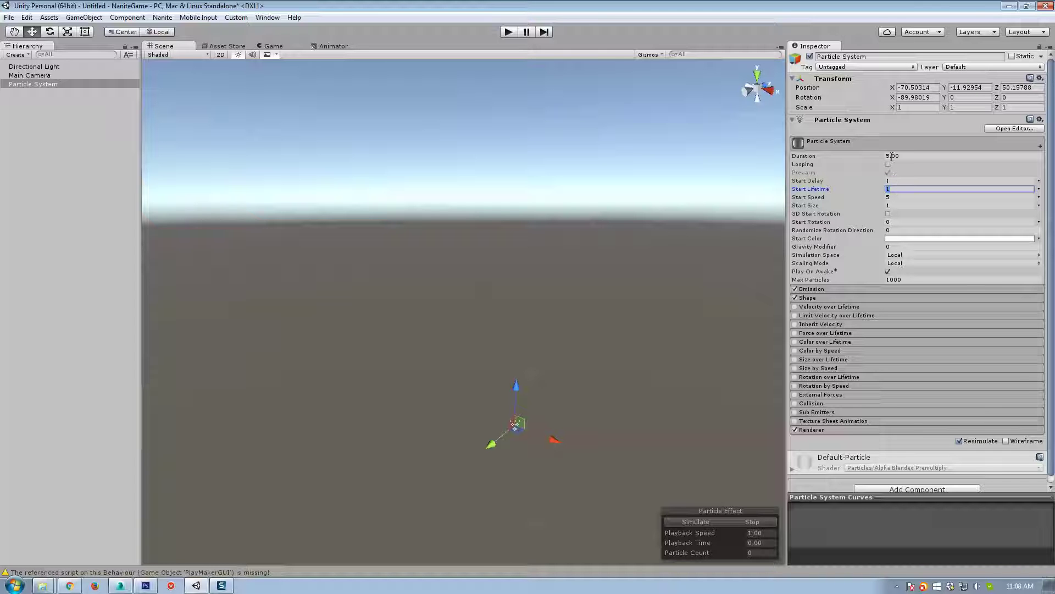
left_click(742, 522)
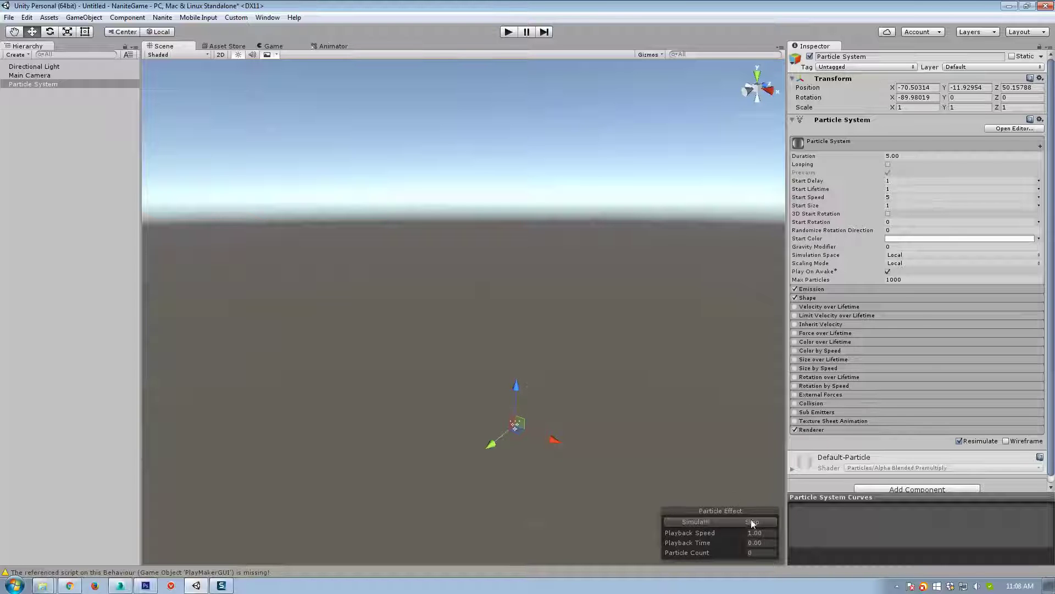
left_click(893, 182)
type("0")
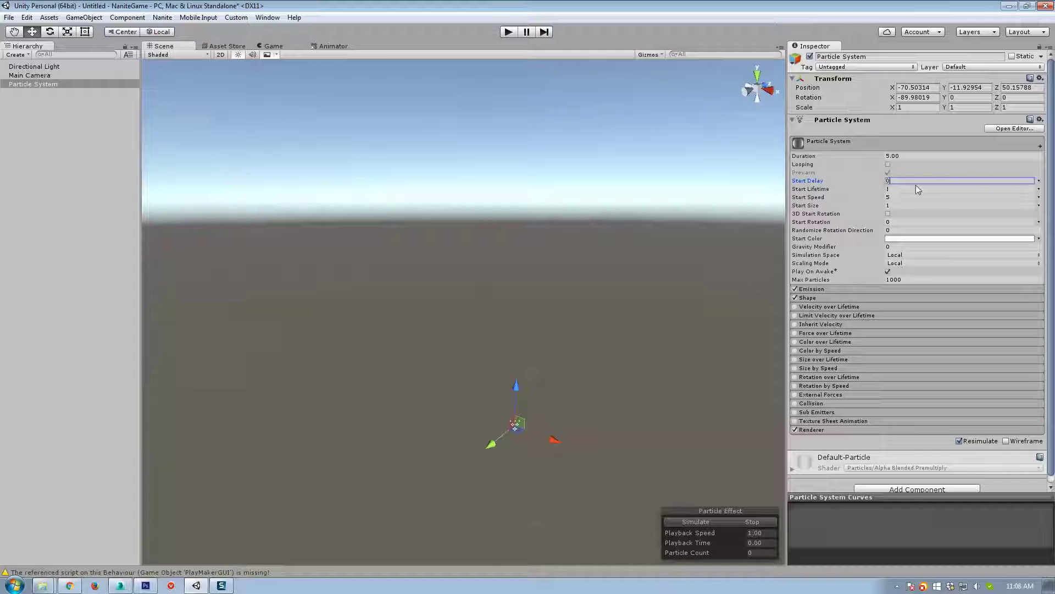
Step: Make the start lifetime random between two constants, 1 and 5, and simulate the effect
left_click(903, 187)
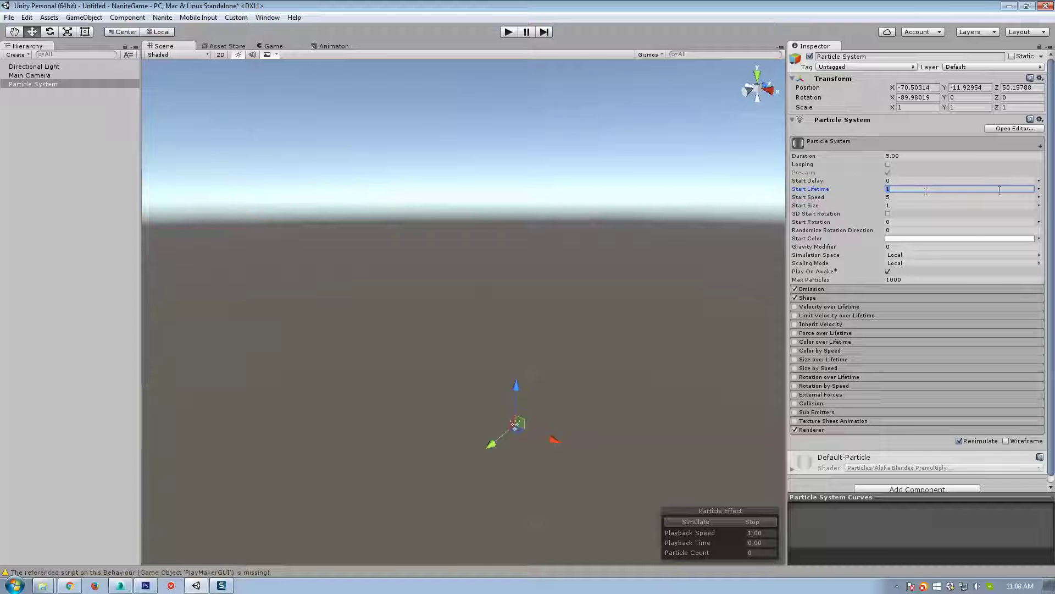
left_click(1039, 189)
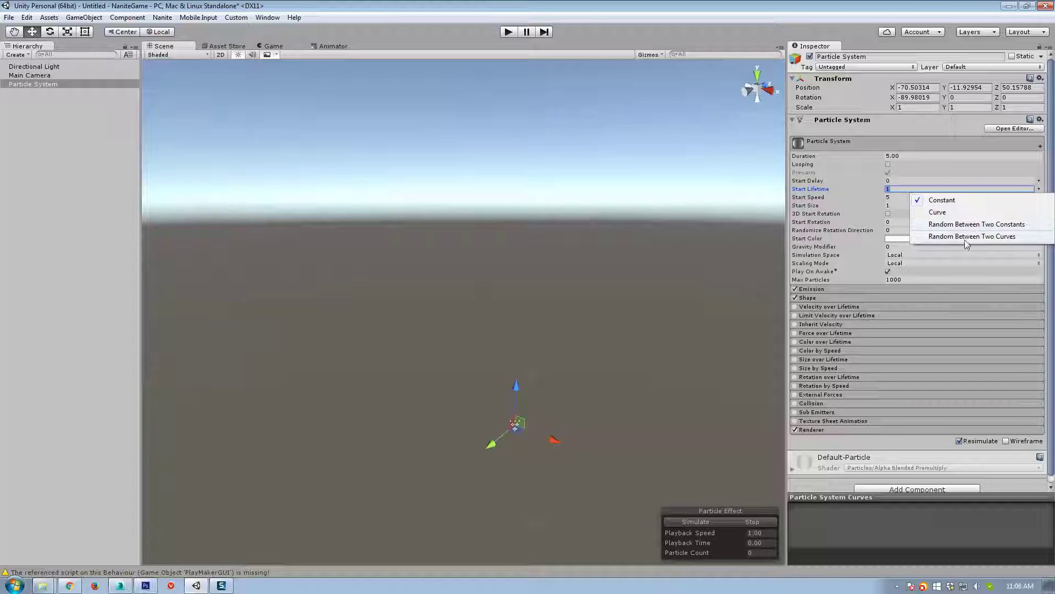
left_click(959, 225)
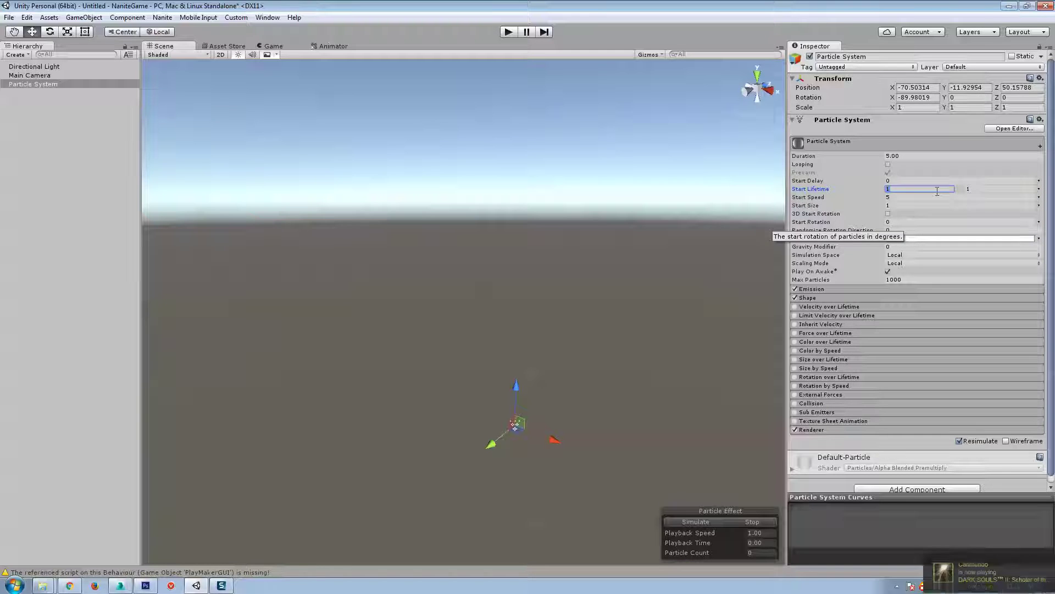
left_click(984, 189)
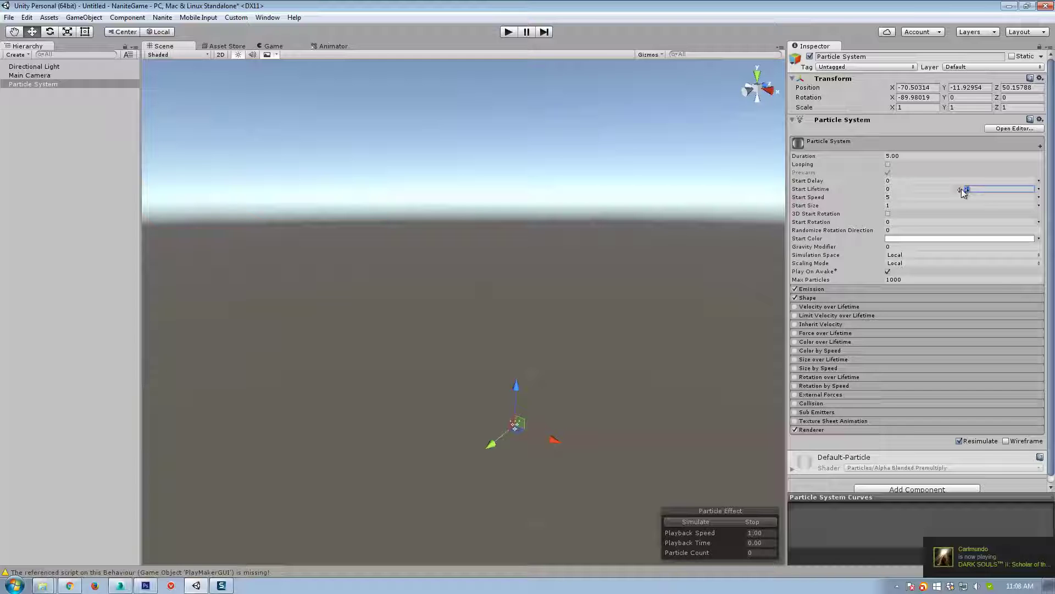
type("5")
left_click(947, 190)
type("1")
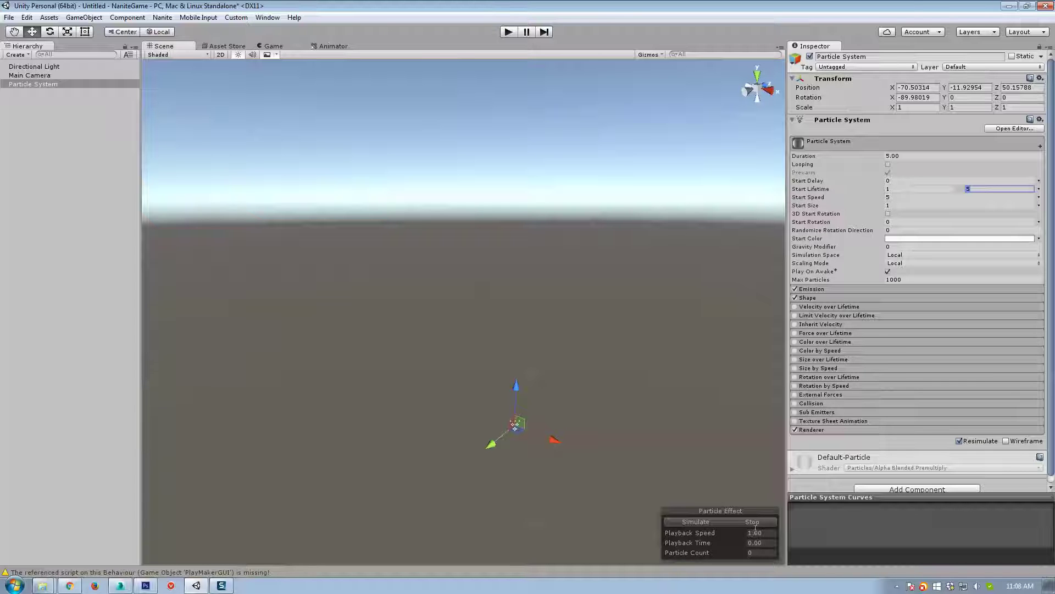
left_click(710, 522)
Step: Try a start speed of 55 on the particle system with the simulation running, and stop it
left_click(899, 197)
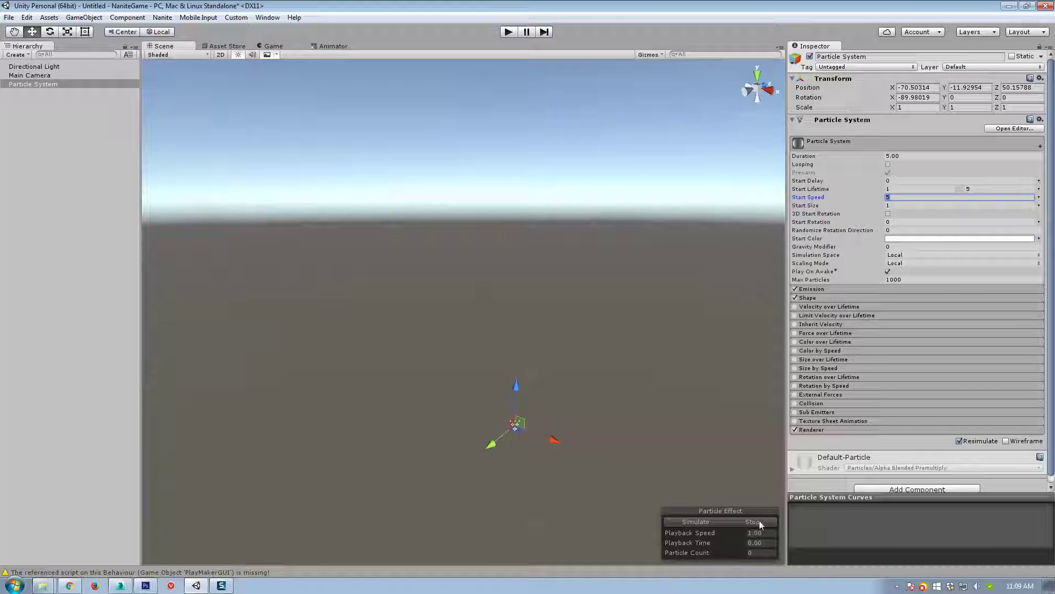
key("Return")
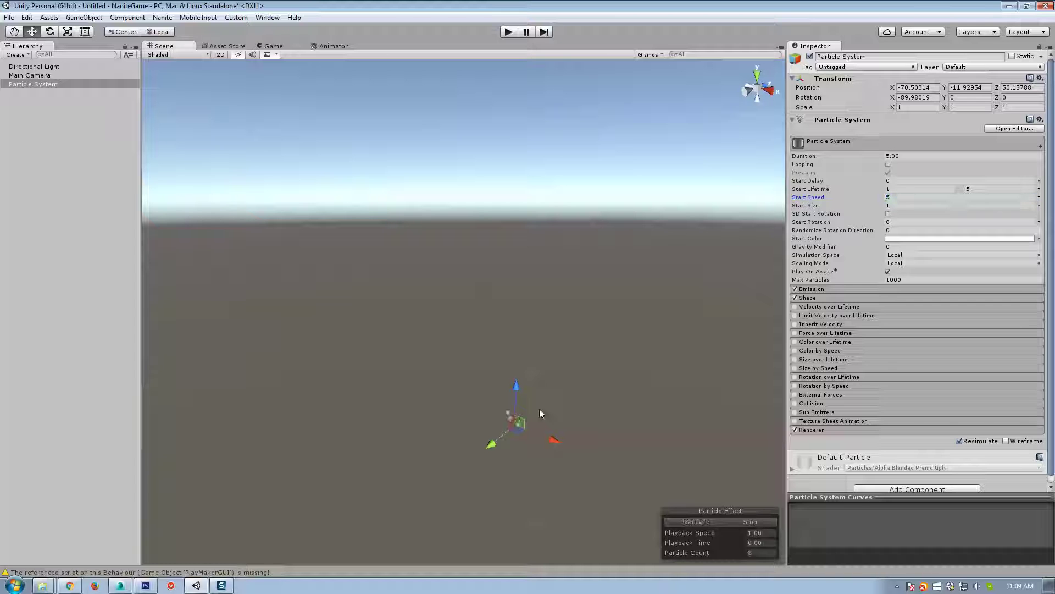
left_click(904, 198)
type("55")
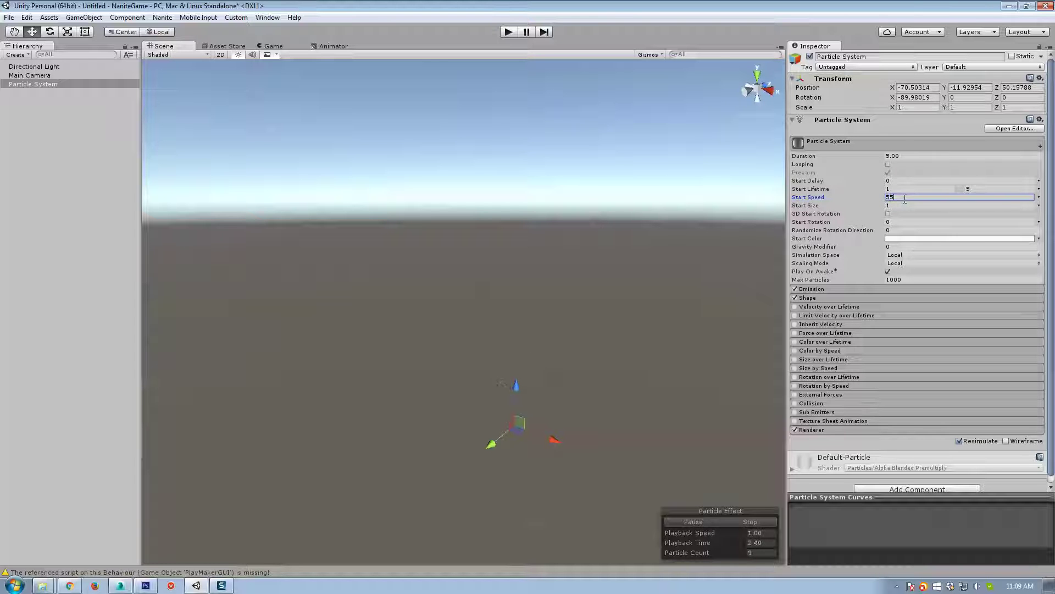
key("Return")
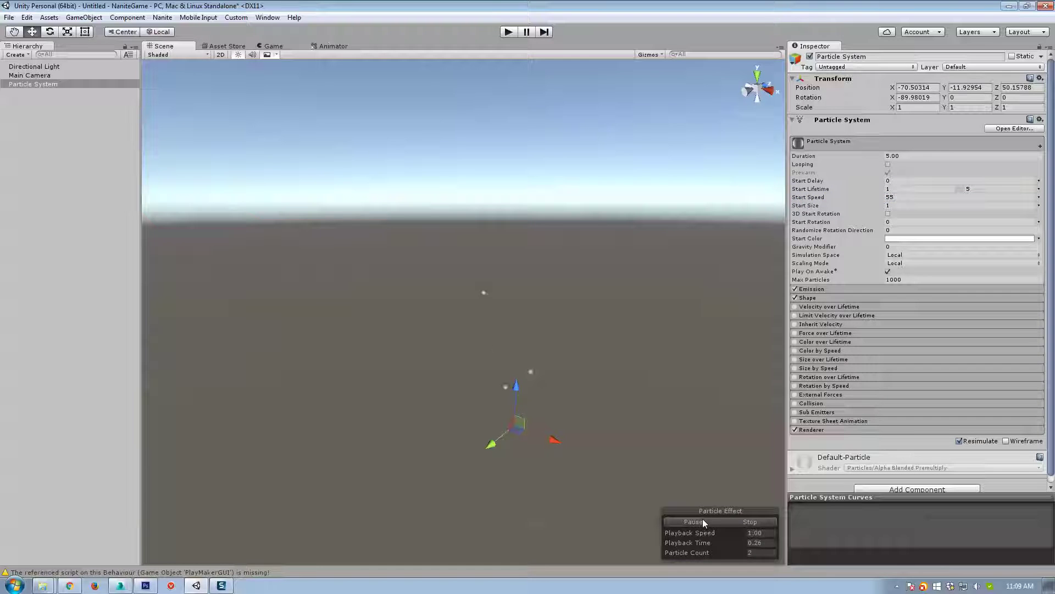
left_click(755, 523)
Step: Make the start speed random between two constants, 1 and 15
left_click(1039, 197)
left_click(959, 232)
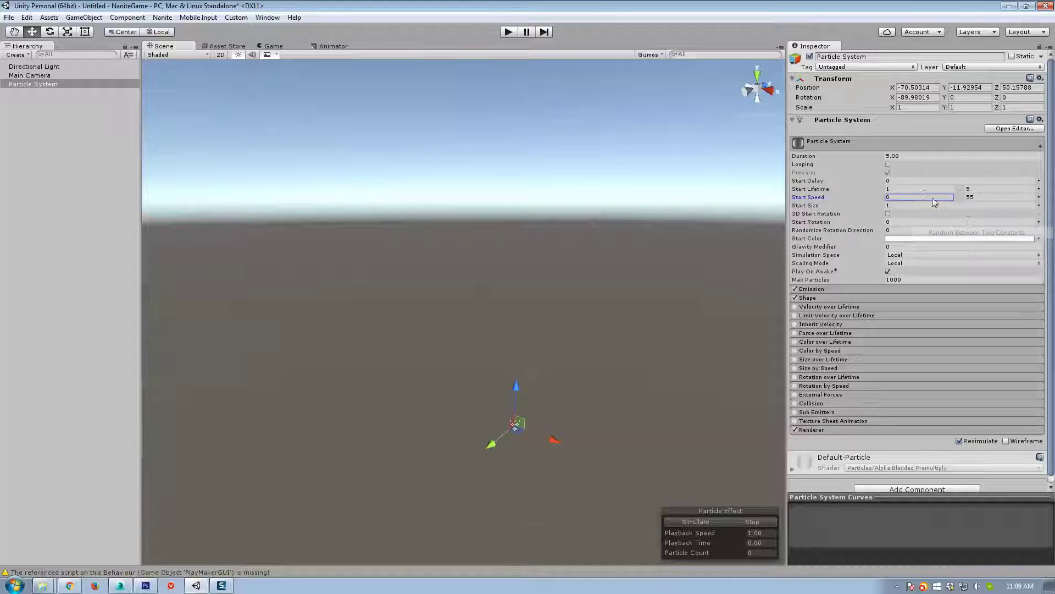
left_click(923, 196)
left_click(974, 198)
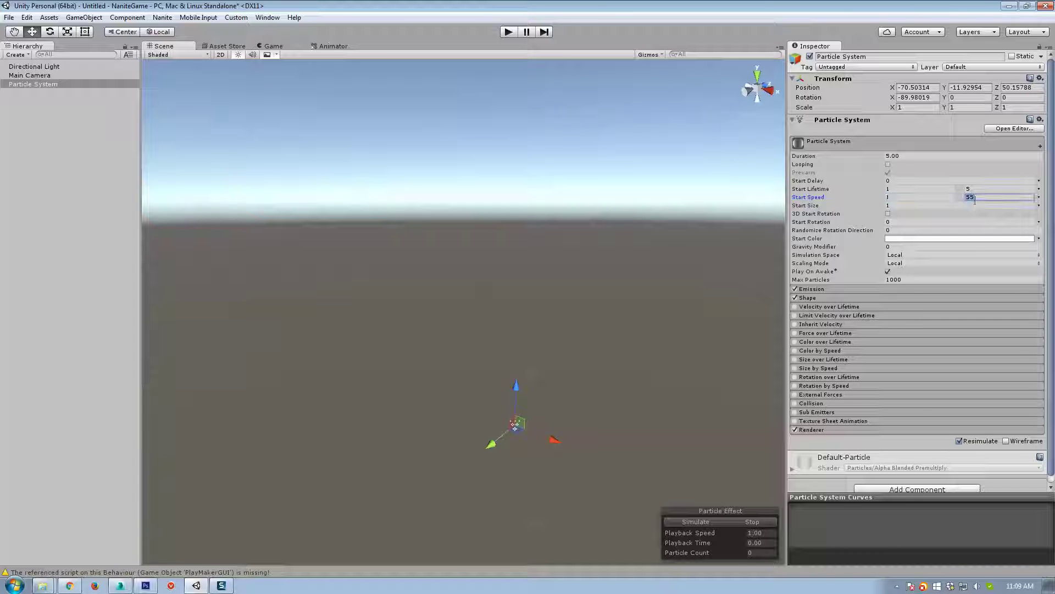
type("15")
left_click(758, 521)
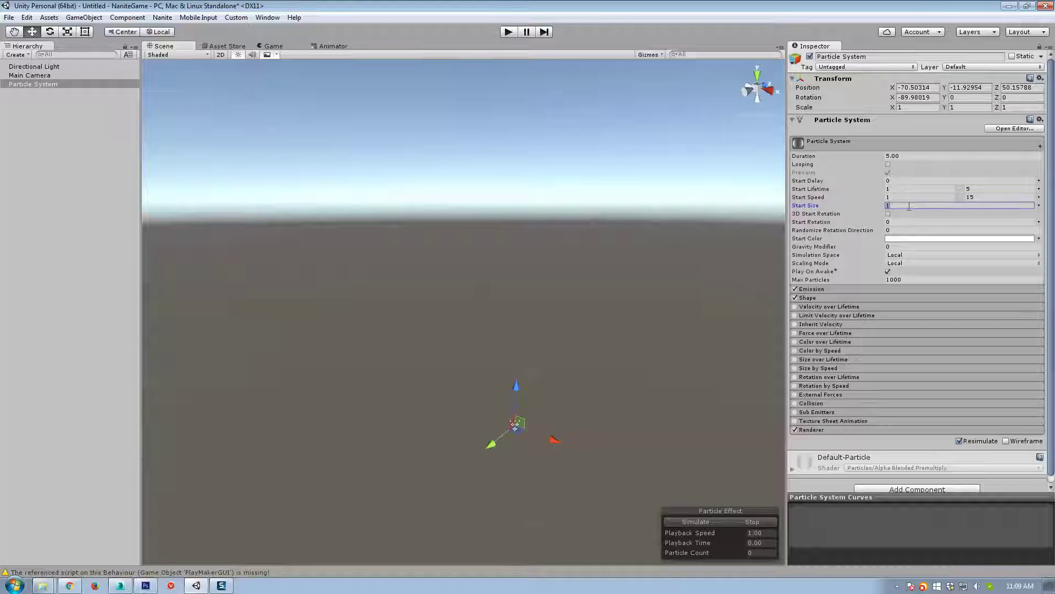
Step: Simulate a start size of 12, make the size random between two constants, 1 and 12, and simulate the effect again
left_click(696, 521)
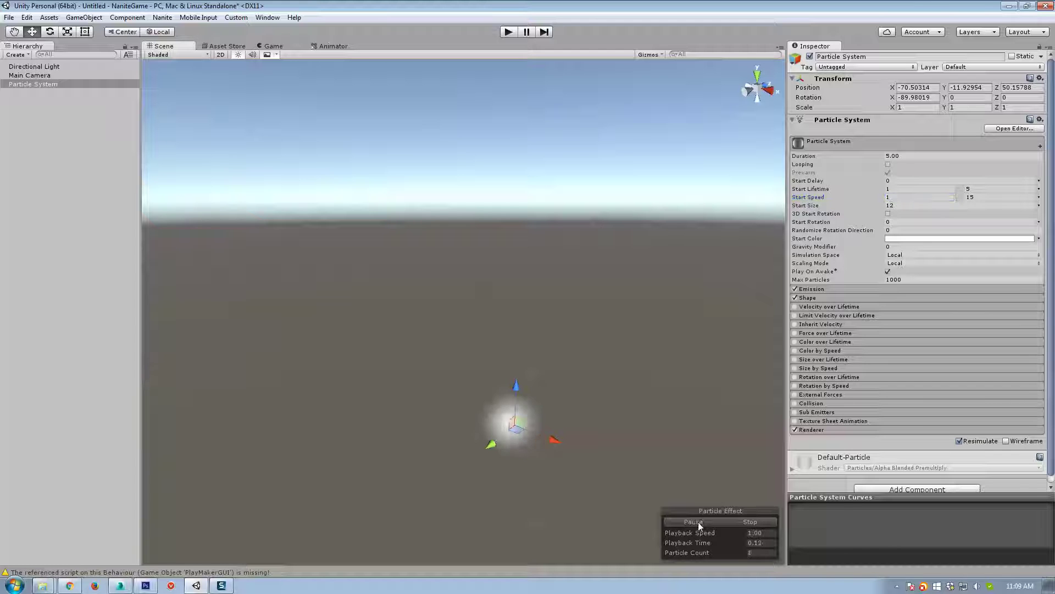
left_click(1039, 206)
left_click(982, 245)
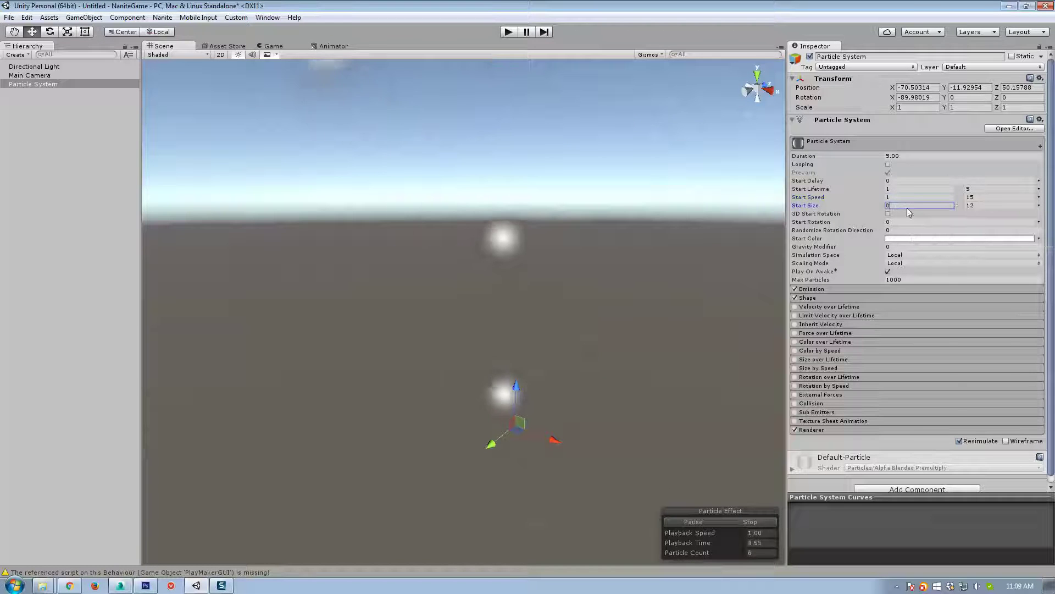
left_click(745, 522)
left_click(696, 521)
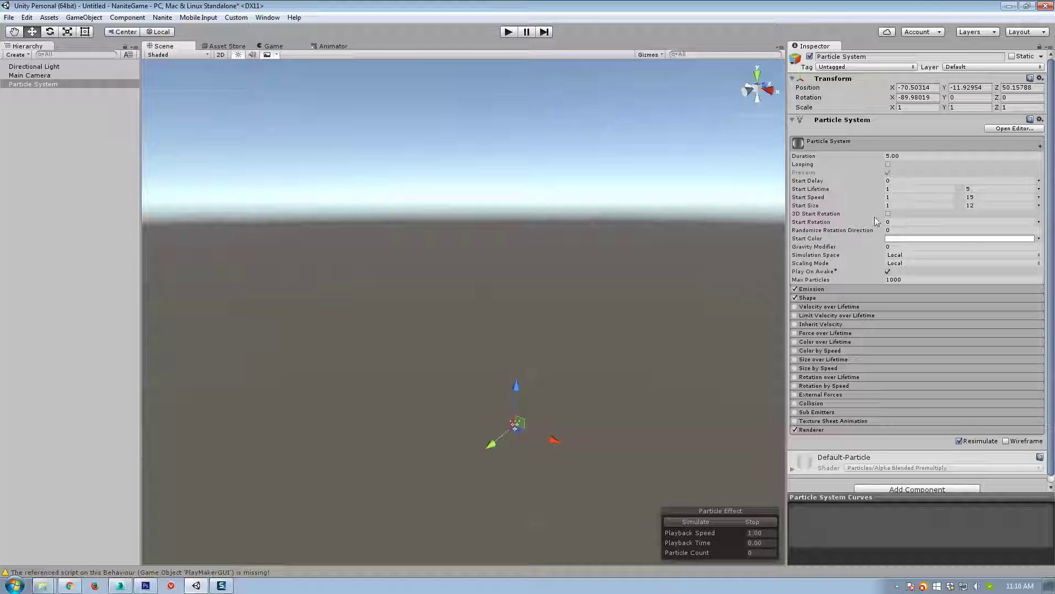
Step: Check which Unity version is installed in the program's version information, and close it
left_click(293, 18)
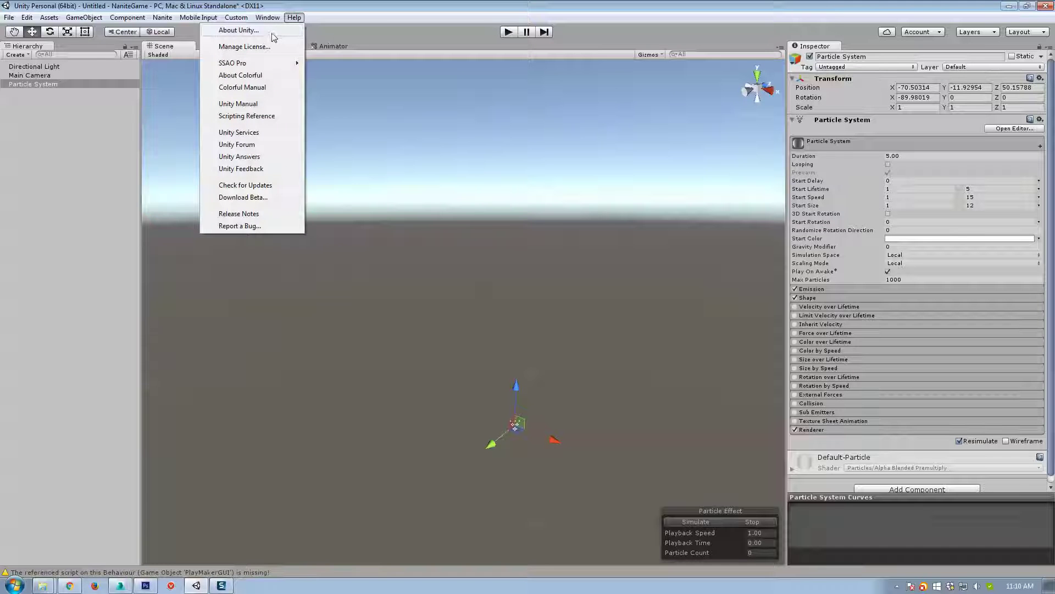
left_click(258, 31)
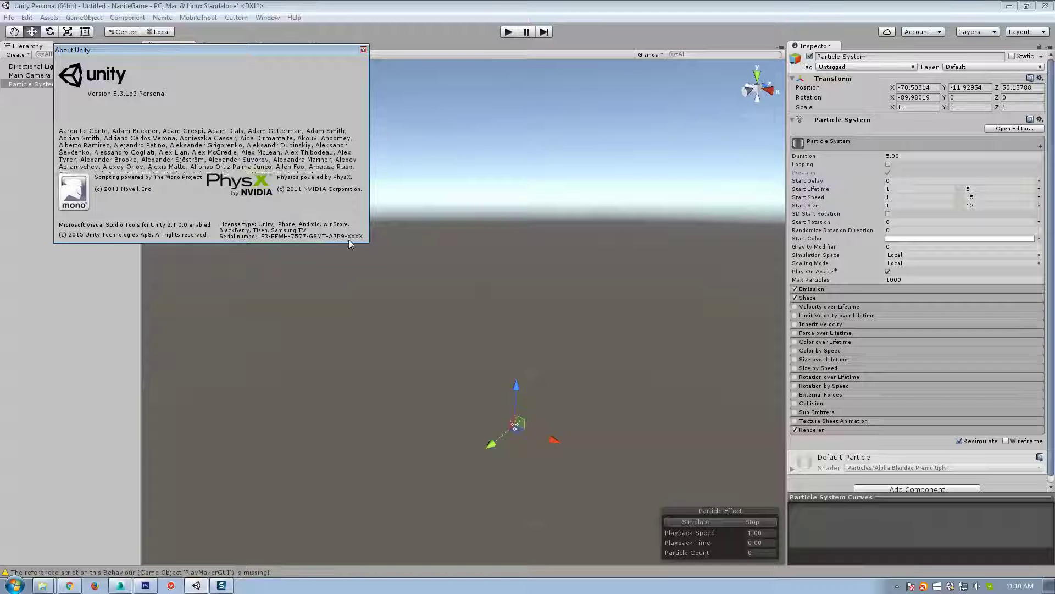
left_click(363, 50)
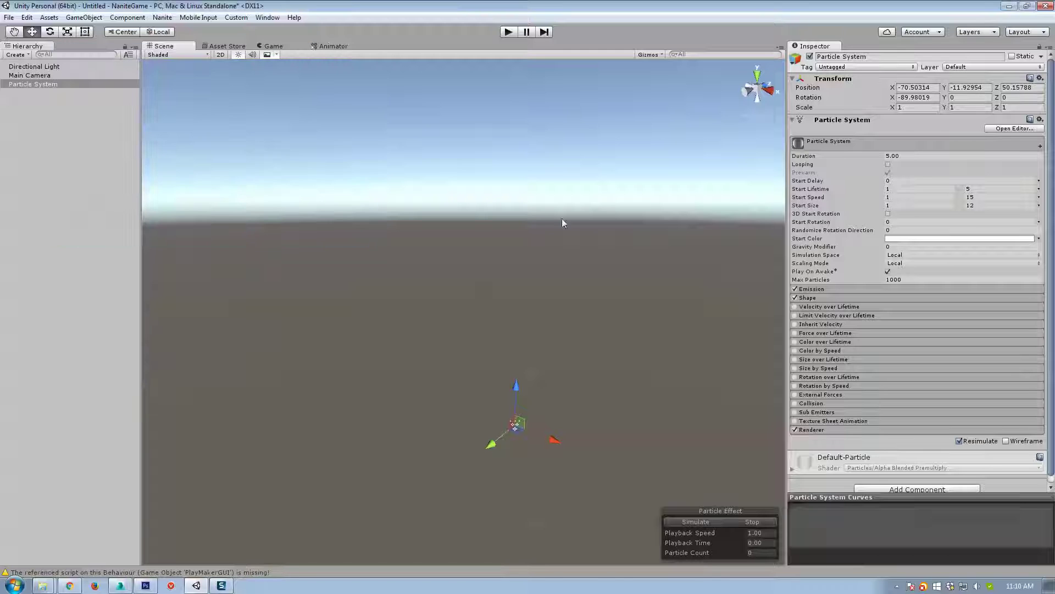
Step: Enable 3D start rotation, looping and prewarm on the particle system, and simulate the effect
left_click(888, 214)
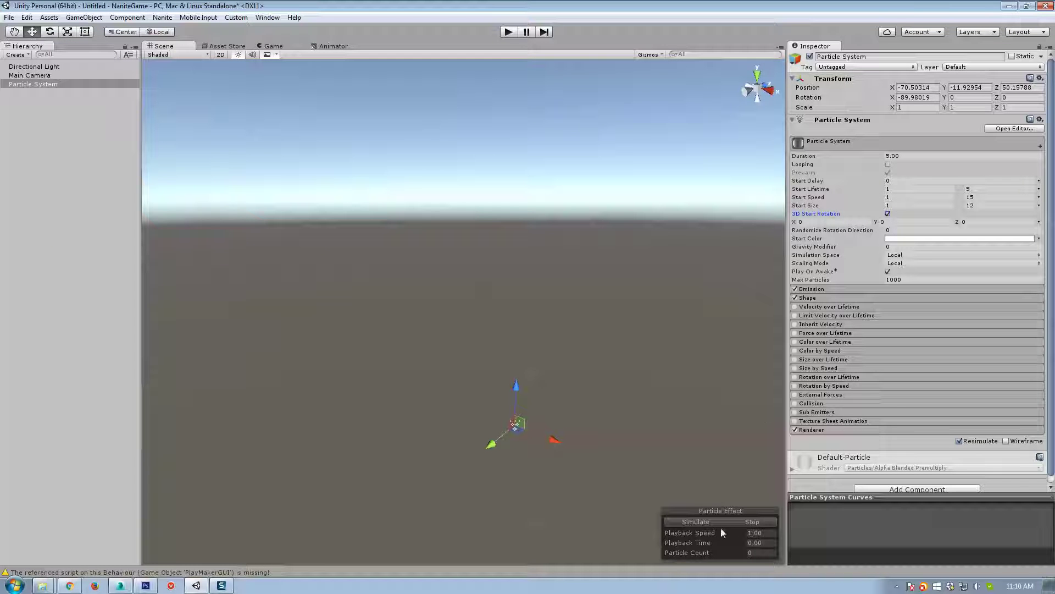
left_click(887, 164)
left_click(888, 172)
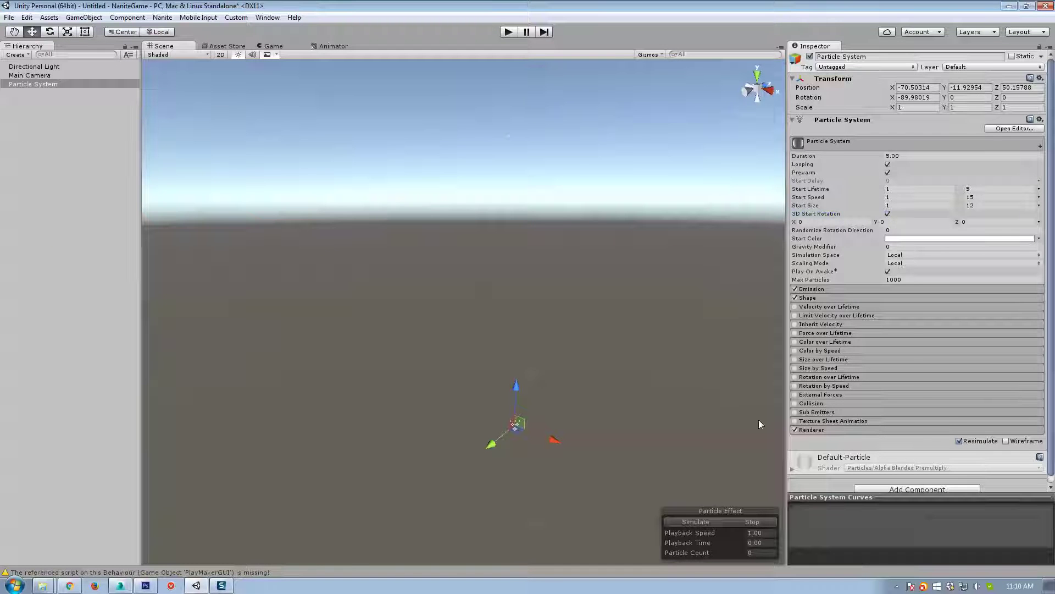
left_click(708, 521)
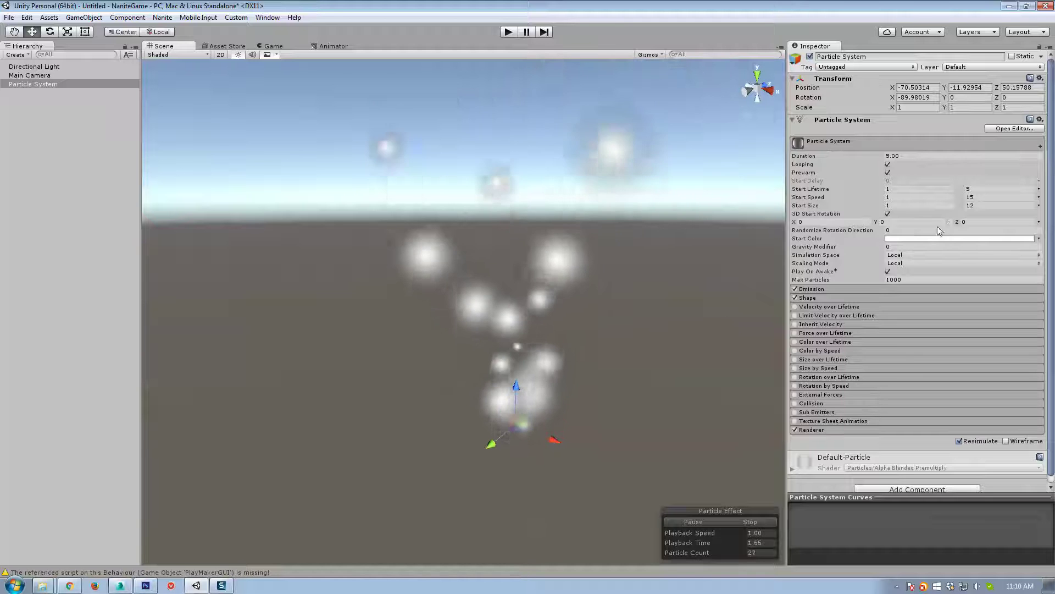
Step: Set the particles' 3D start rotation to 180 on X, 180 on Y and 90 on Z
left_click_drag(795, 222, 115, 253)
left_click_drag(365, 340, 587, 360, "alt")
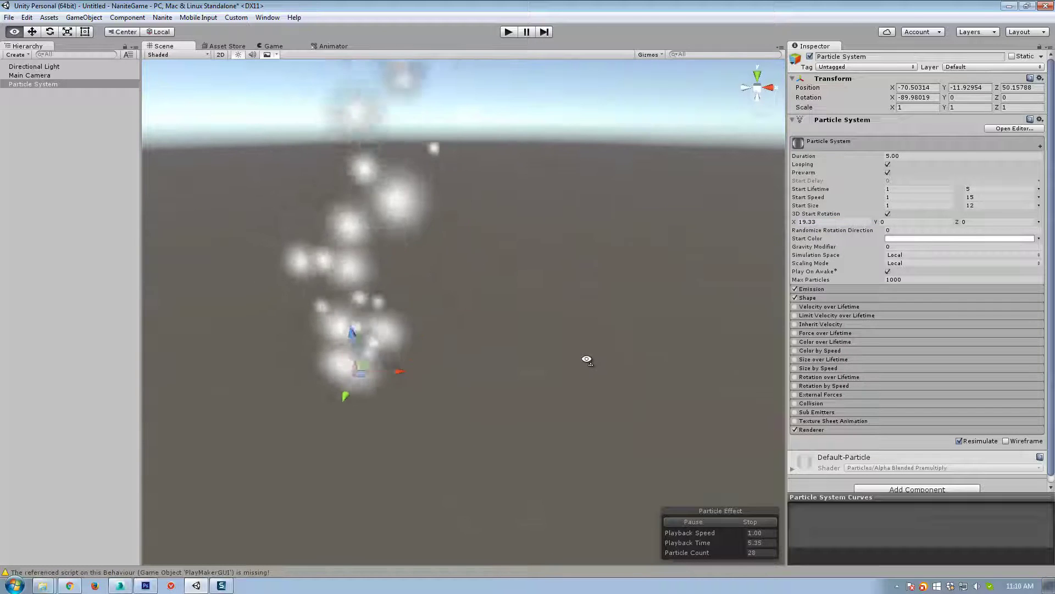
left_click(899, 222)
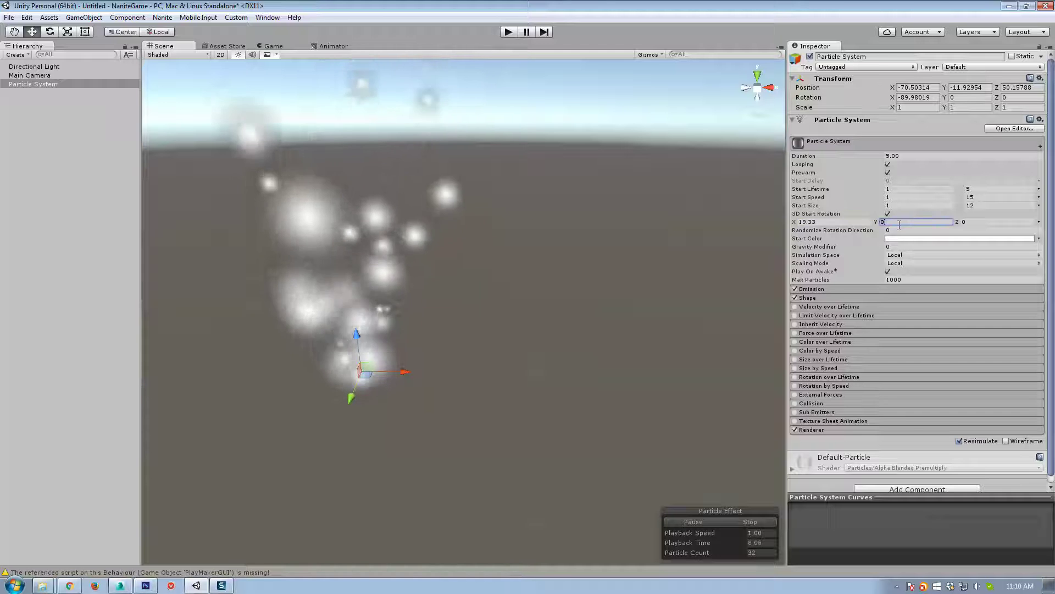
type("180")
left_click(832, 222)
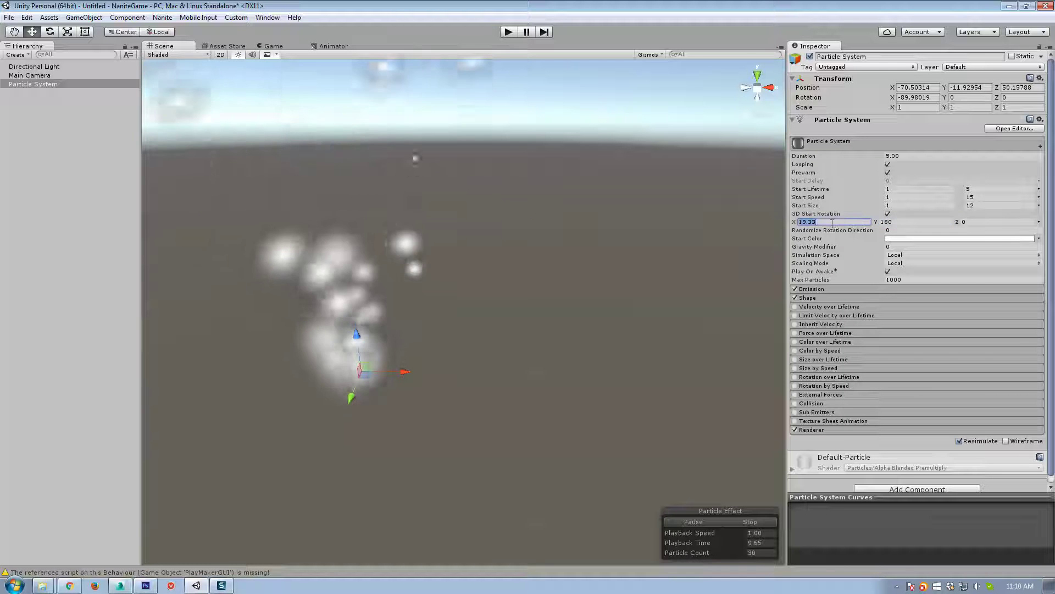
type("180")
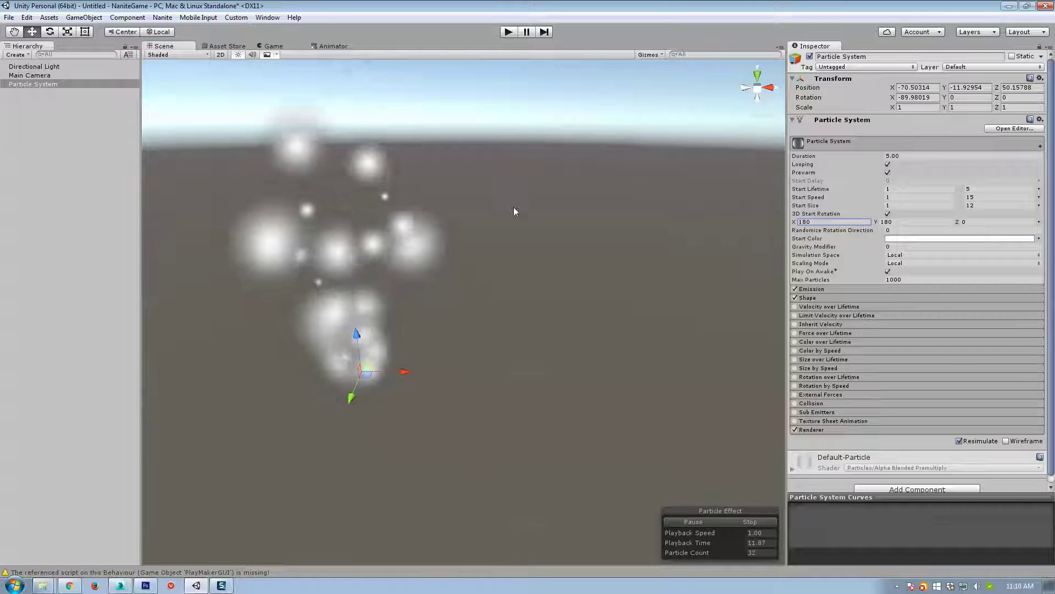
right_click_drag(515, 211, 325, 257)
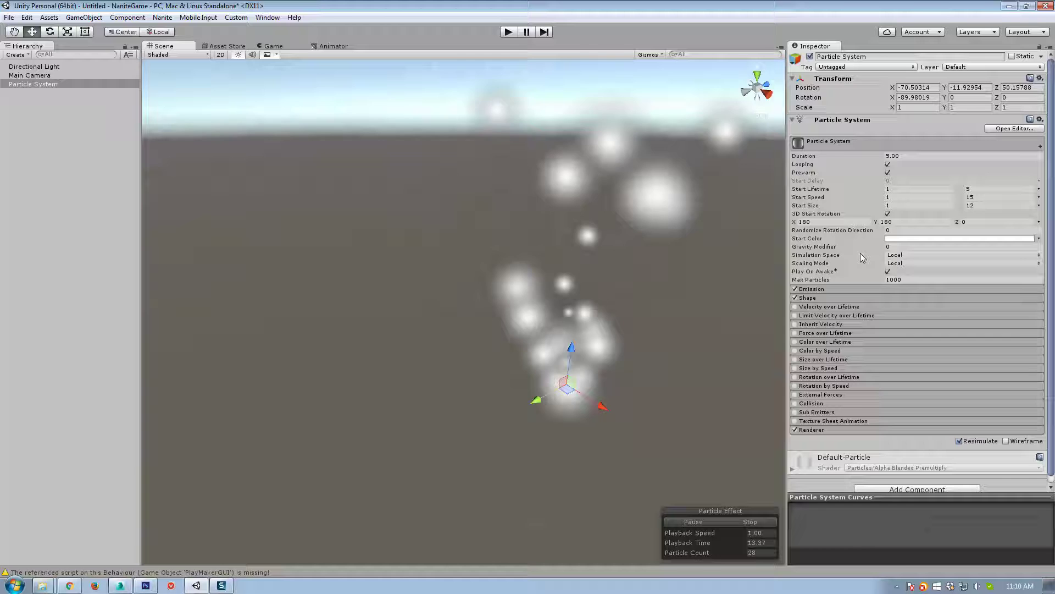
left_click(970, 222)
type("90")
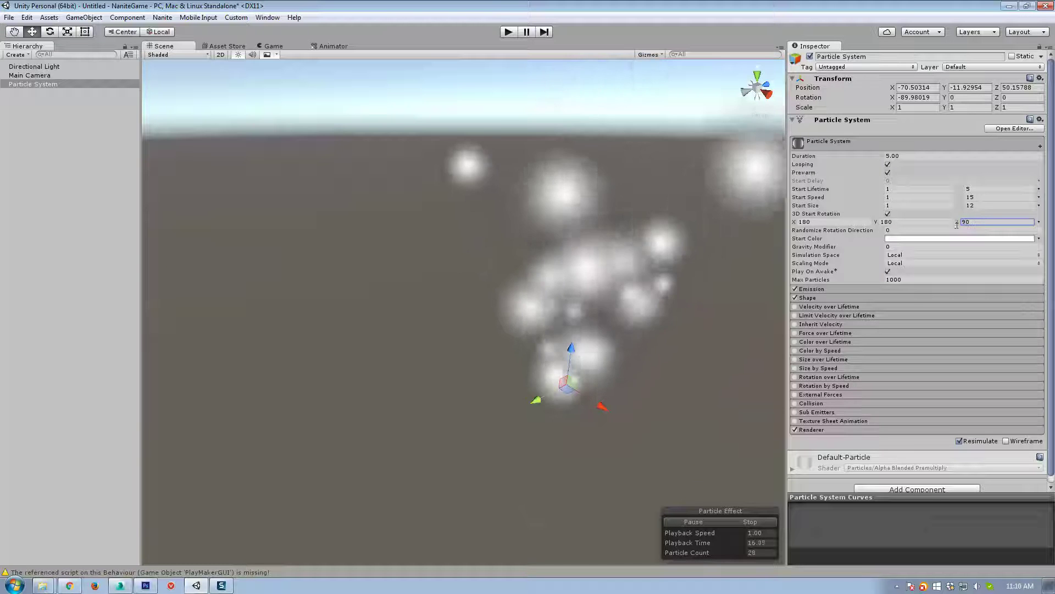
Step: Rotate the emitter in the scene with 3D start rotation on, turn that option off, and rotate it to about -71, 204, -345
right_click_drag(594, 313, 572, 318)
key("e")
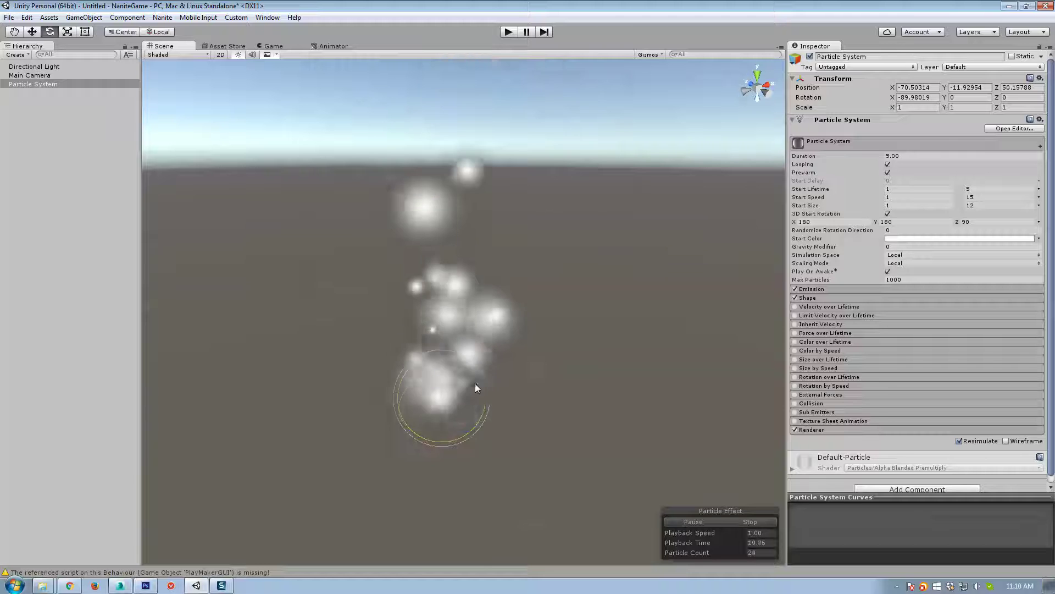
left_click_drag(475, 384, 479, 294)
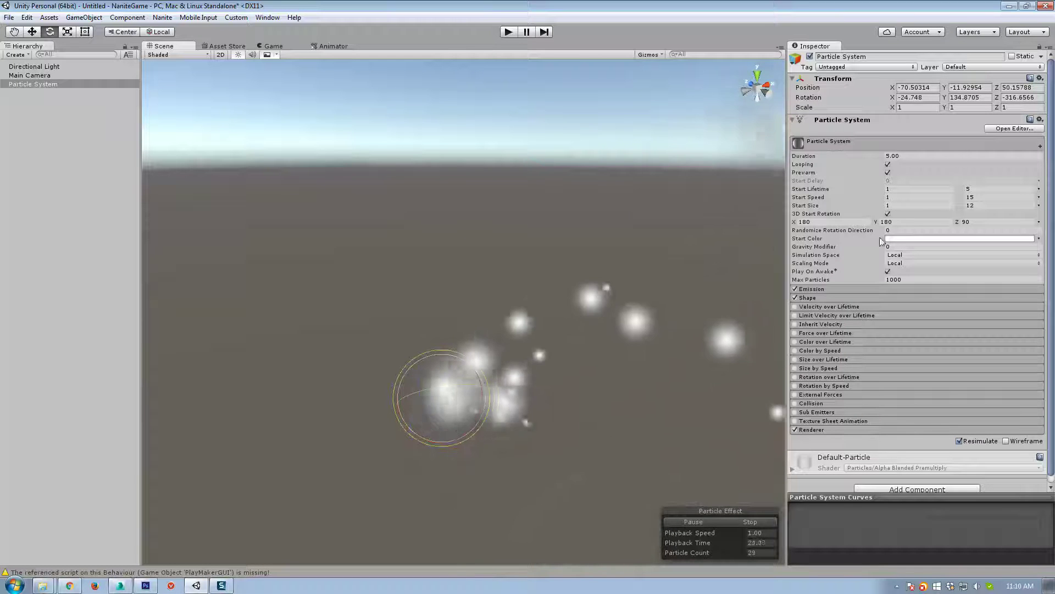
left_click(888, 213)
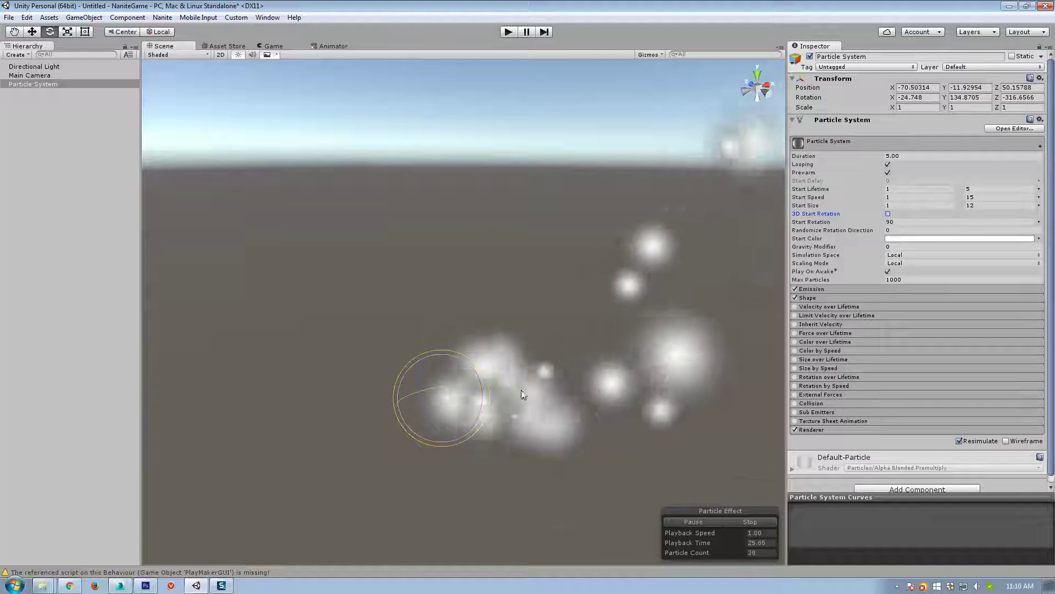
left_click_drag(521, 390, 440, 352)
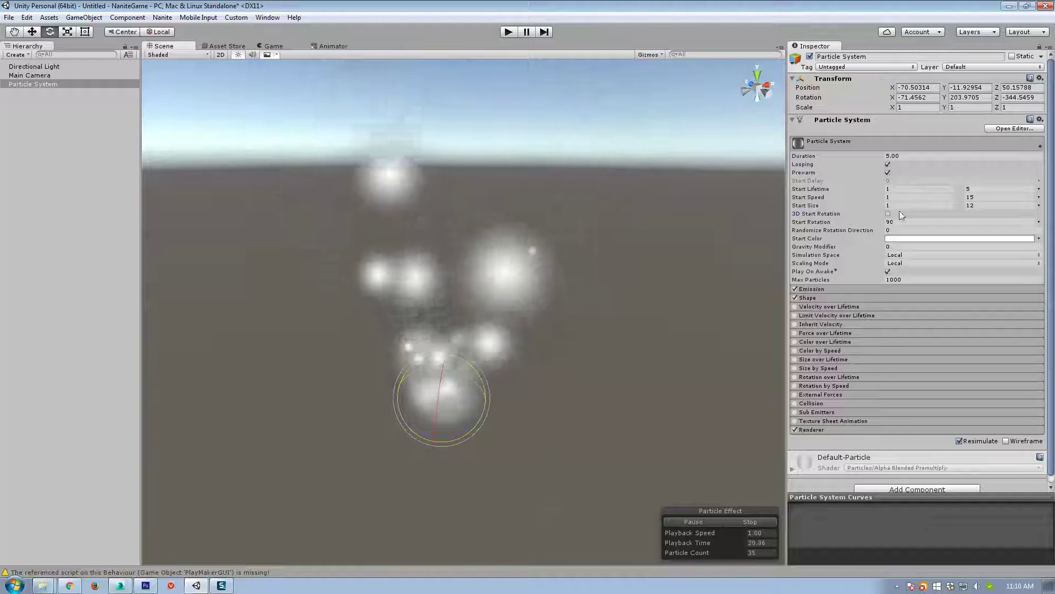
Step: Turn 3D start rotation back on, rotate the emitter, undo the last rotation, and turn the option off
left_click(888, 213)
left_click_drag(461, 403, 488, 417)
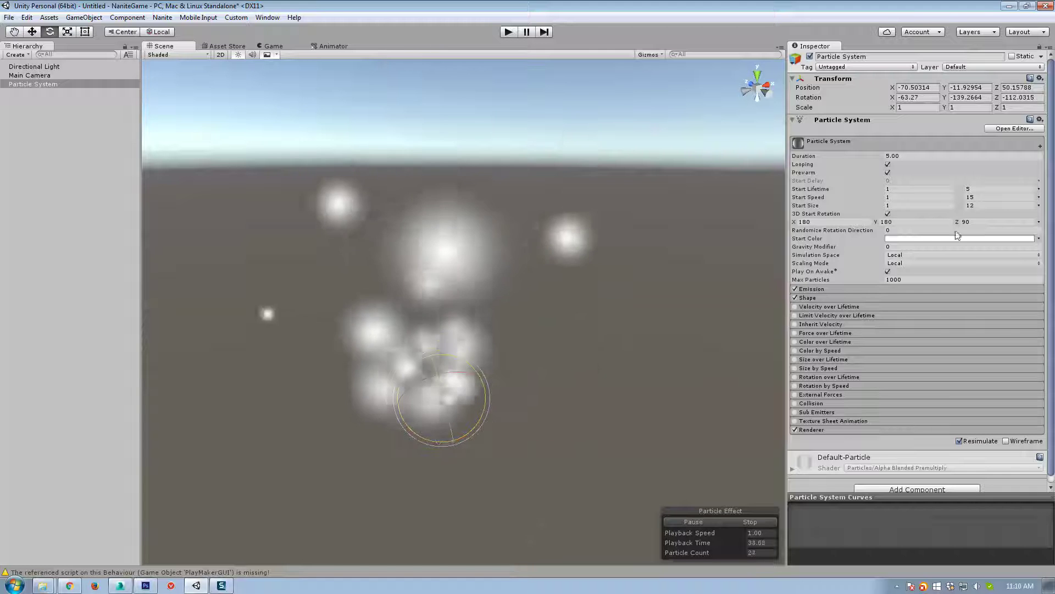
key("ctrl+z")
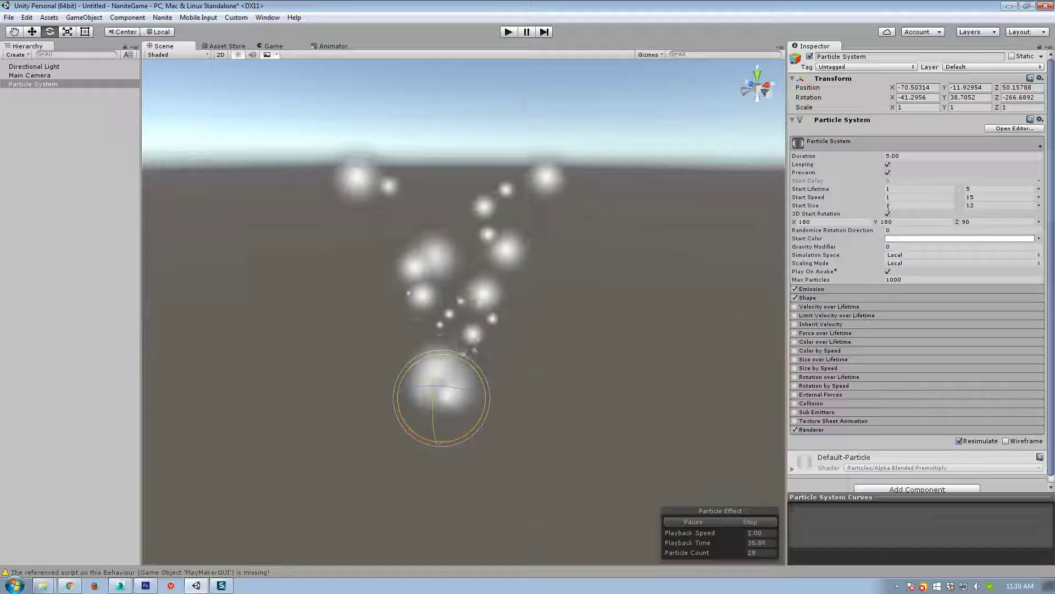
left_click(887, 213)
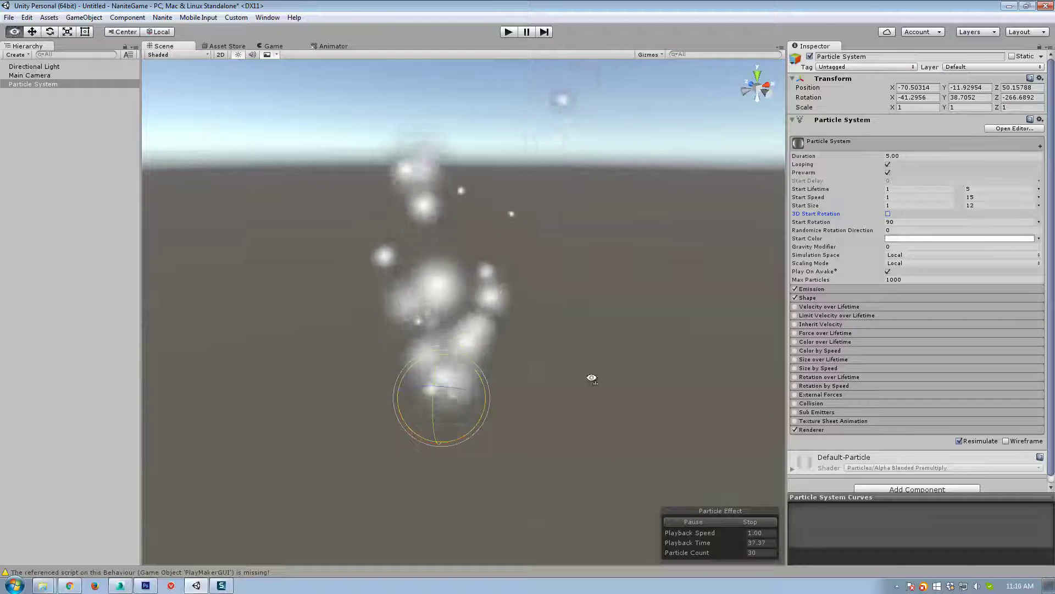
Step: Display the scene in Shaded Wireframe mode so the outlines of the particle quads are drawn
right_click_drag(591, 378, 509, 370)
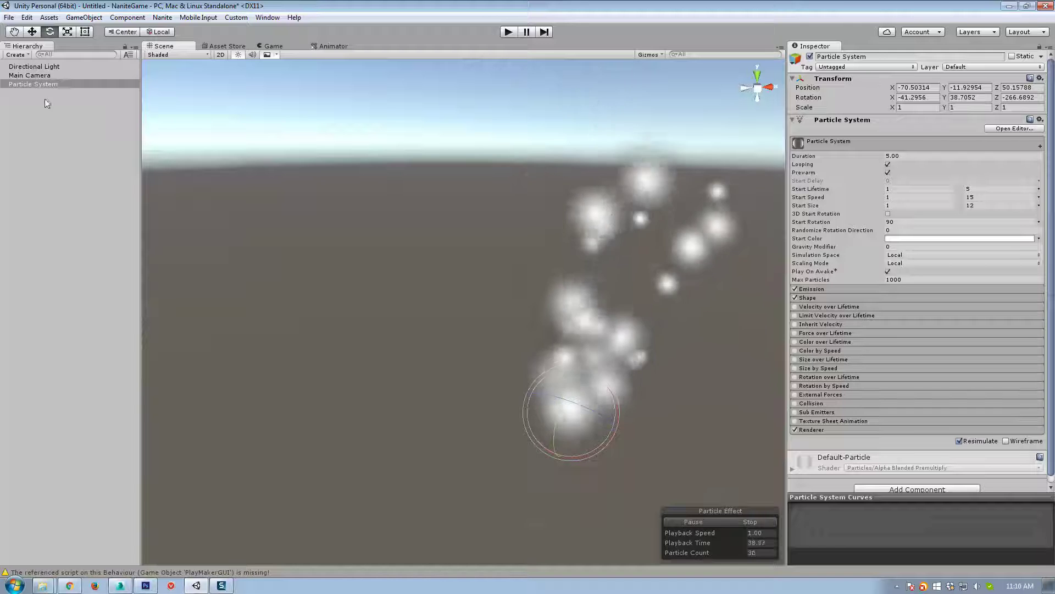
left_click(176, 54)
left_click(177, 90)
right_click_drag(547, 264, 599, 259)
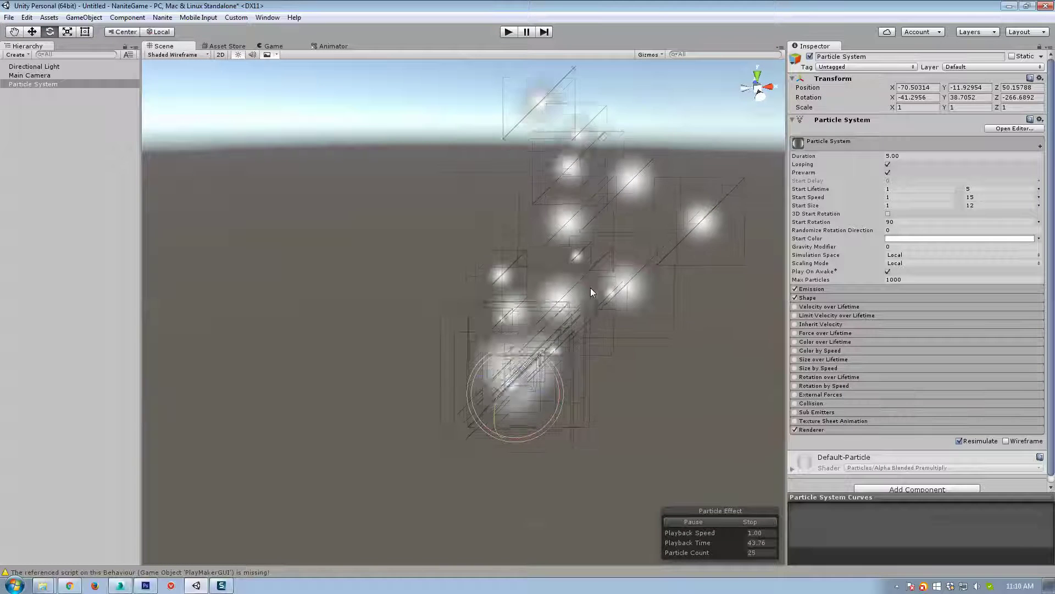
Step: Set the particles' start rotation to 45
right_click_drag(619, 324, 717, 311)
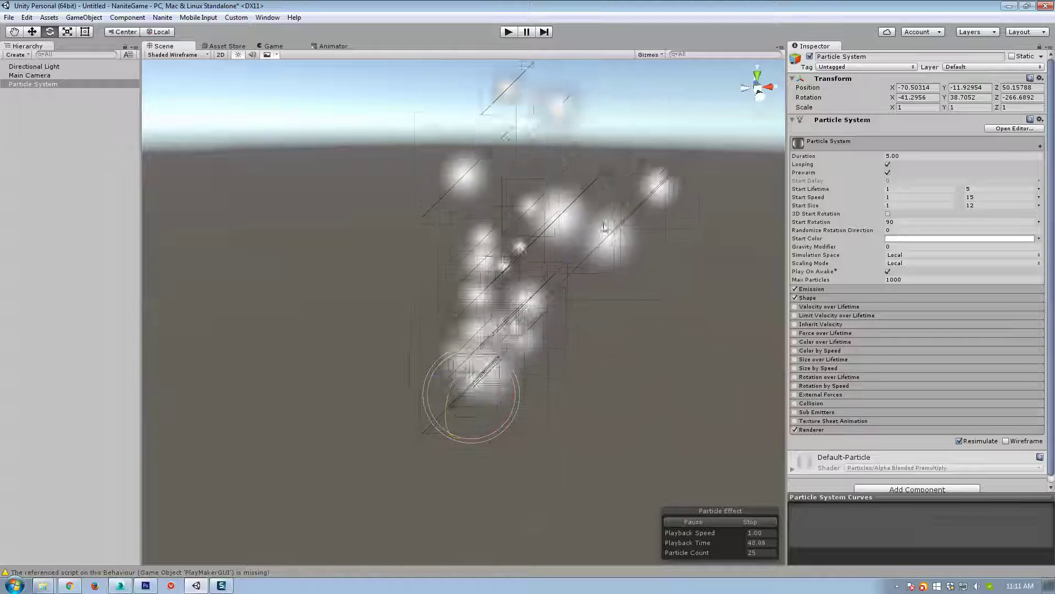
right_click_drag(604, 226, 332, 134)
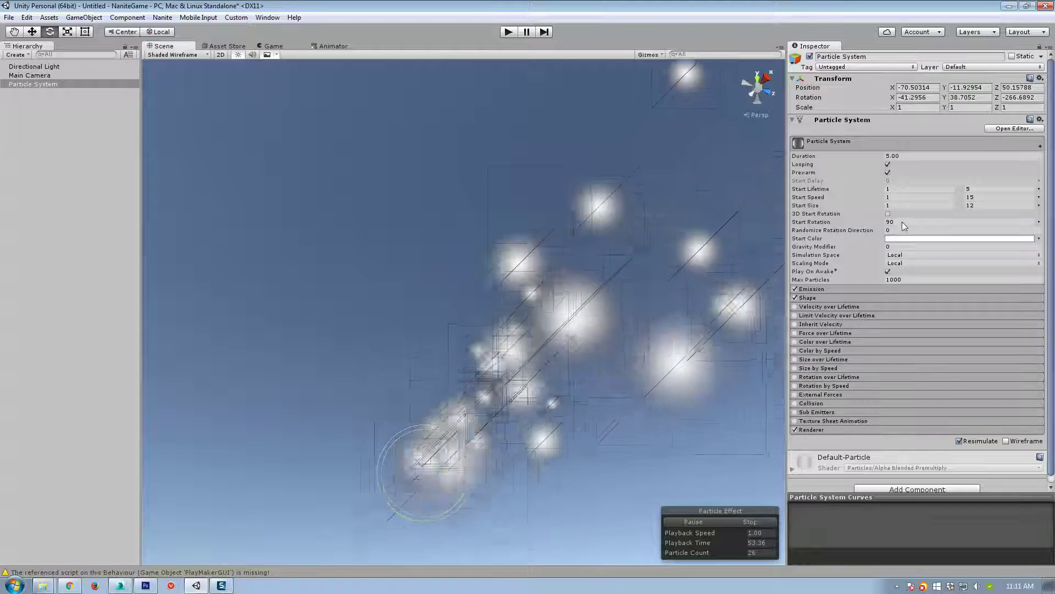
left_click(906, 222)
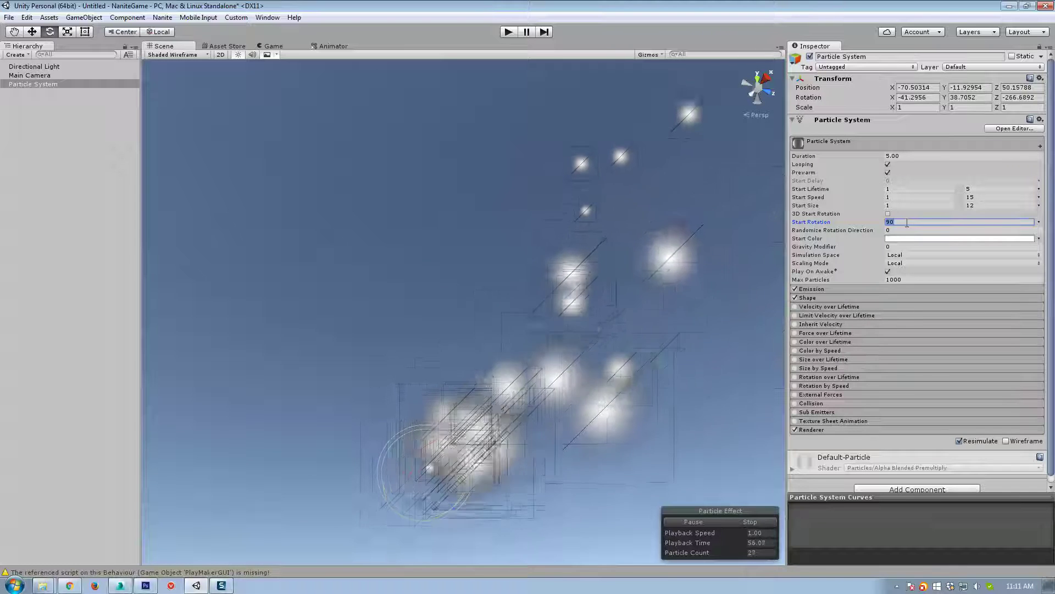
type("45")
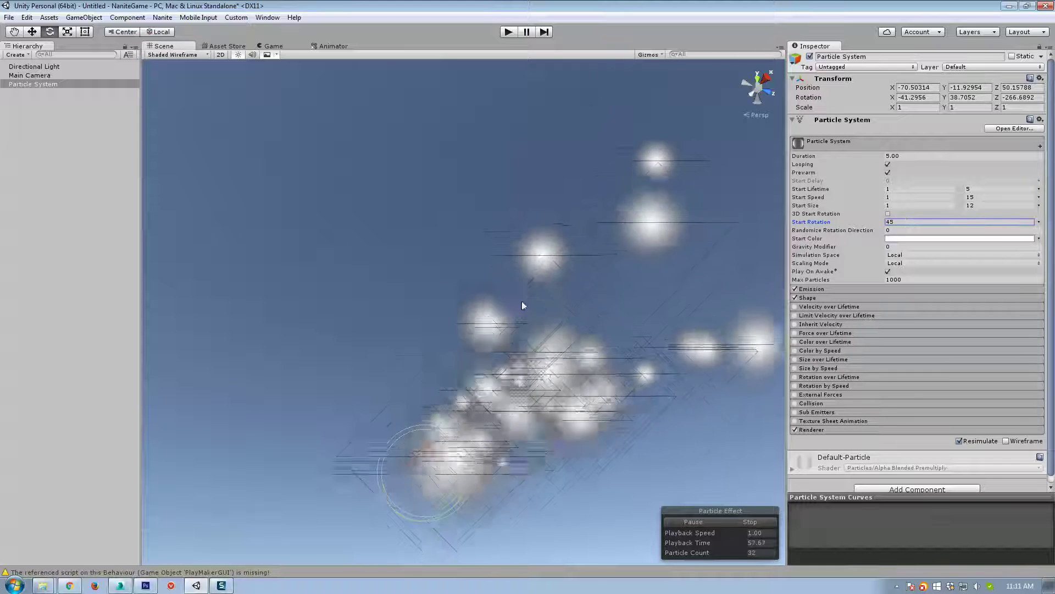
Step: Show the Renderer settings of the particle system and assign the FX material to it
left_click_drag(523, 305, 594, 349, "alt")
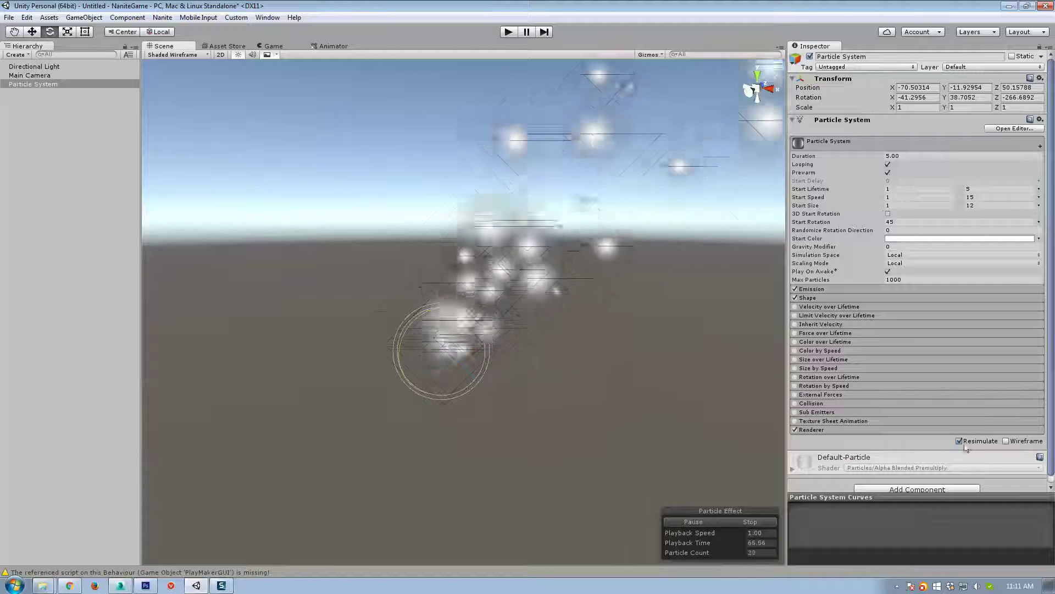
left_click(829, 421)
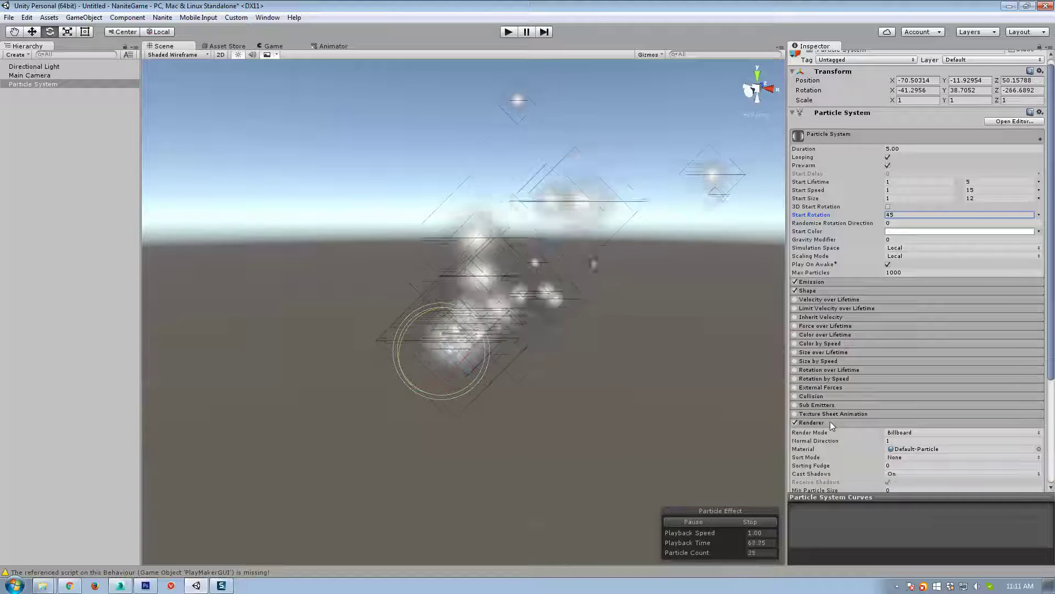
scroll(830, 421, "down", 3)
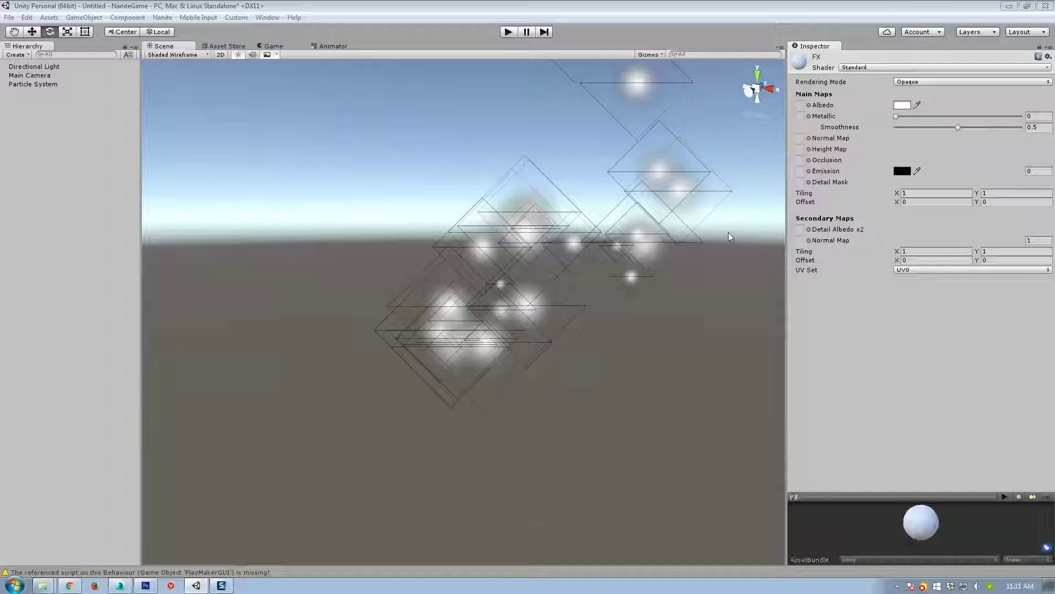
left_click(33, 84)
scroll(808, 364, "down", 3)
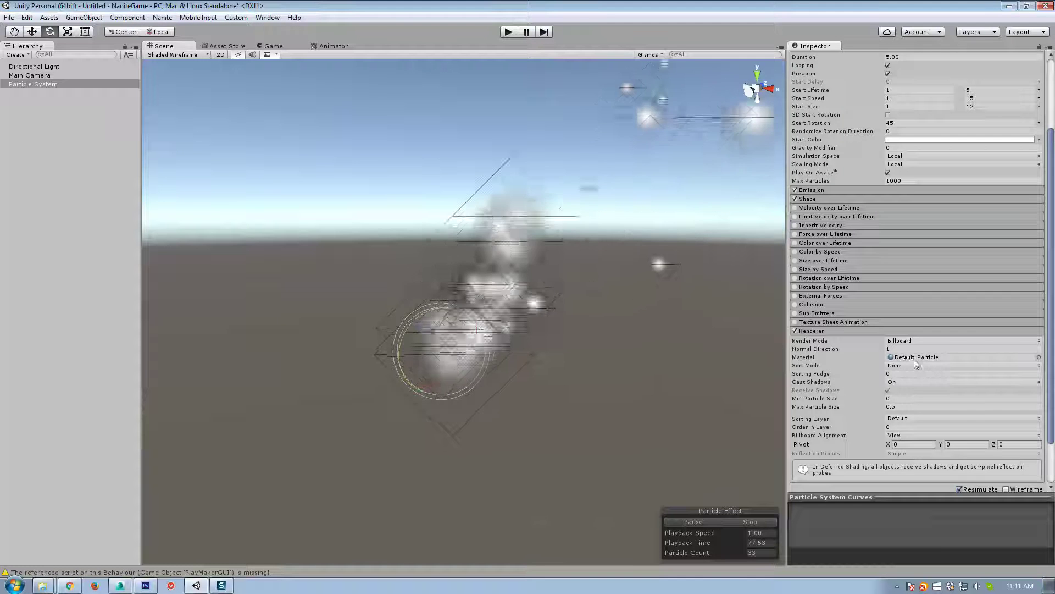
scroll(983, 417, "down", 3)
Step: Change the FX material's shader to Particles/Additive
left_click(958, 463)
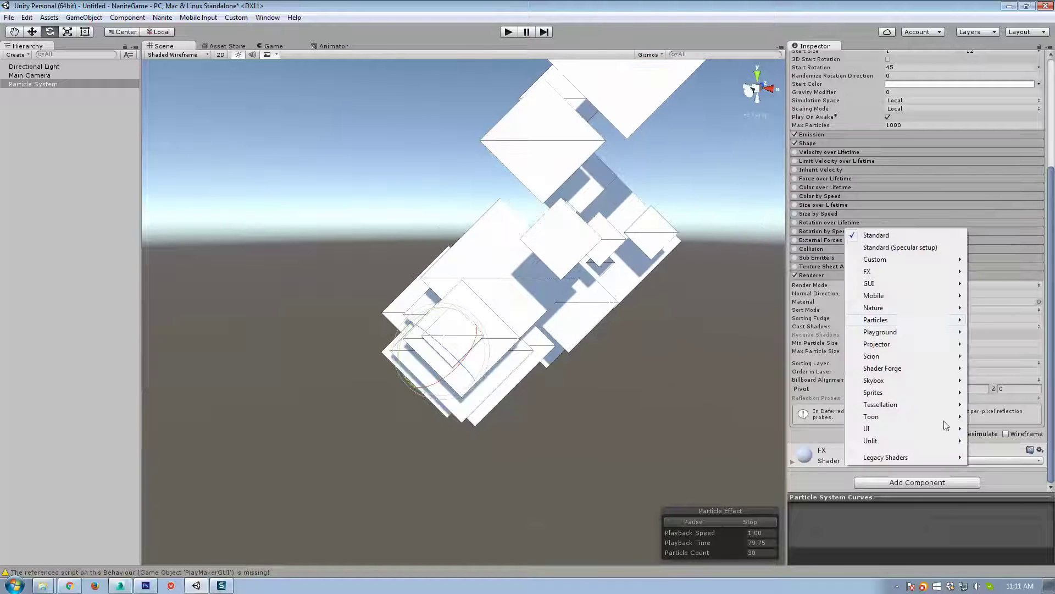
mouse_move(942, 321)
left_click(797, 321)
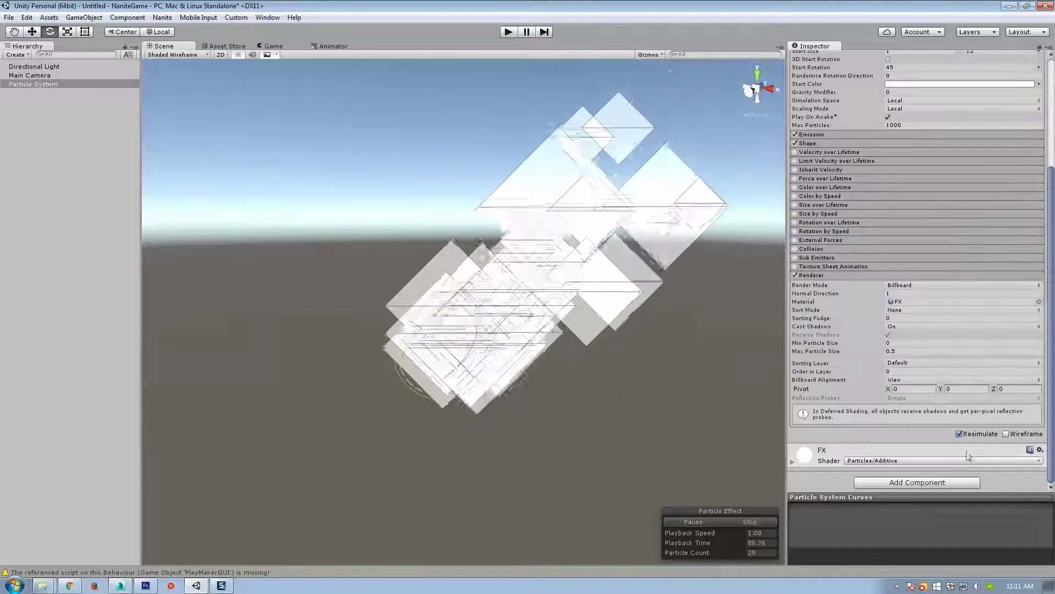
Step: Give the FX material the four-pointed star particle texture and set its tint color to white
left_click(969, 456)
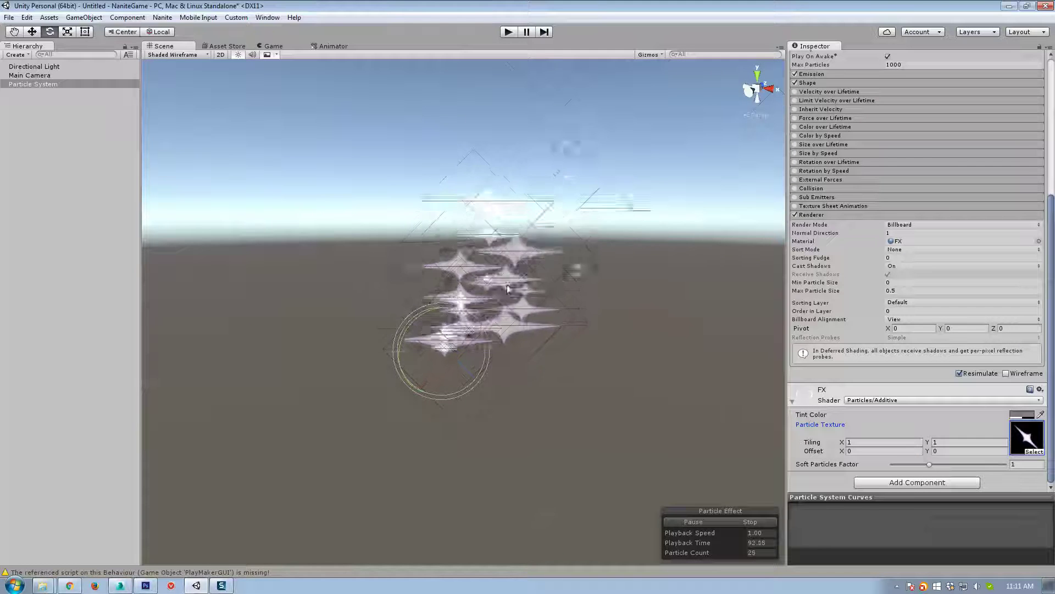
left_click(1022, 415)
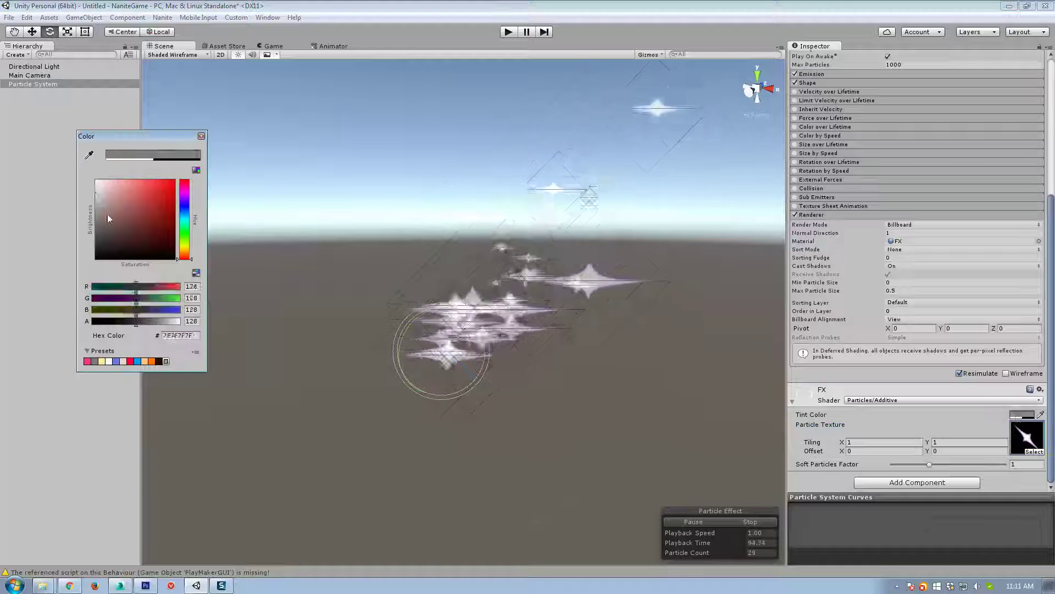
left_click(201, 136)
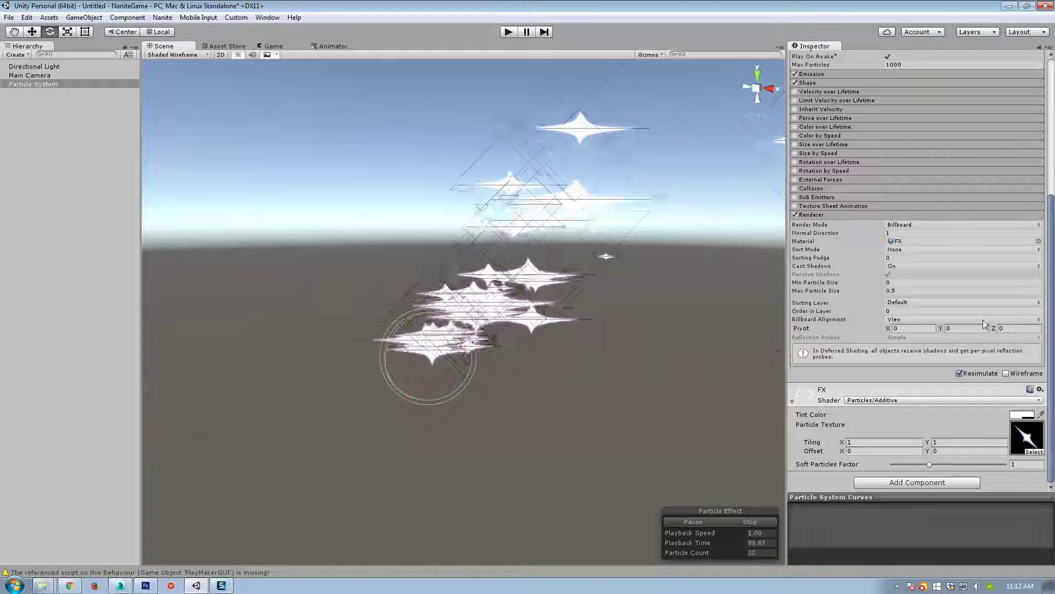
Step: Try start rotation at 0 and 45, and make it random between two constants, 0 and 360
scroll(984, 325, "up", 6)
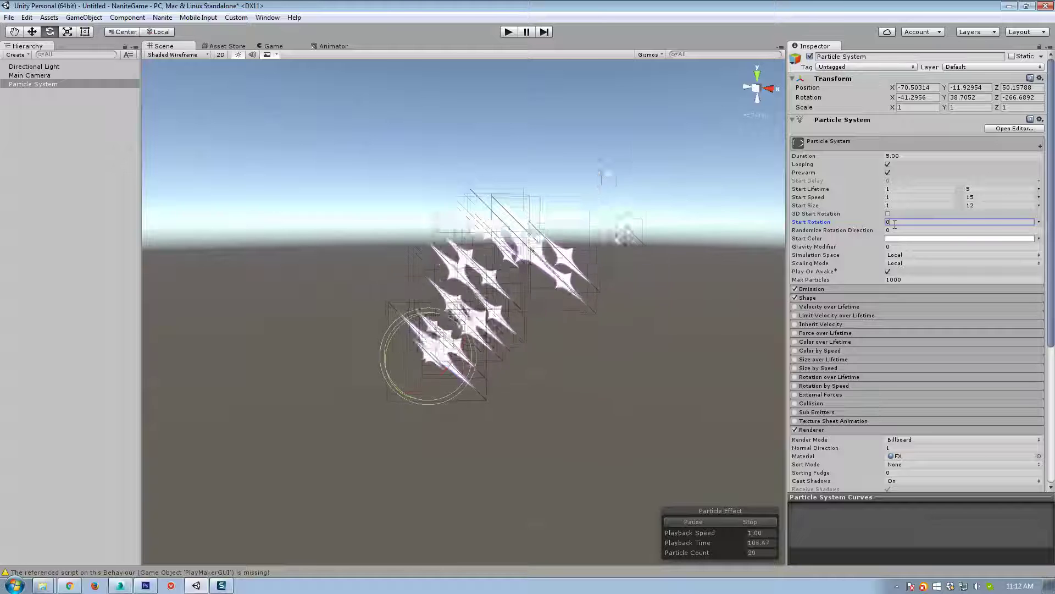
type("45")
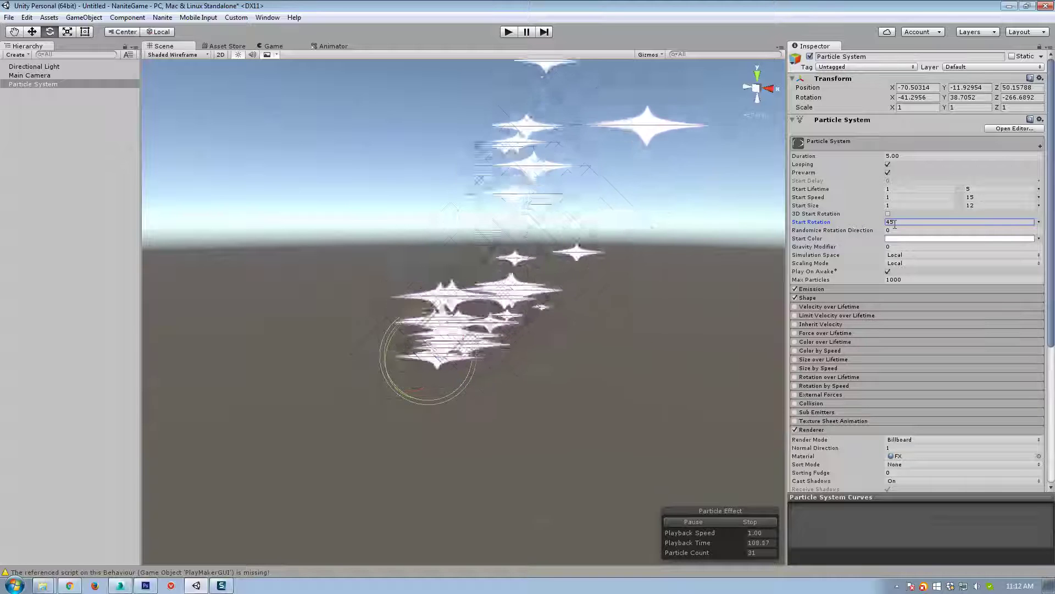
left_click(1039, 221)
left_click(976, 257)
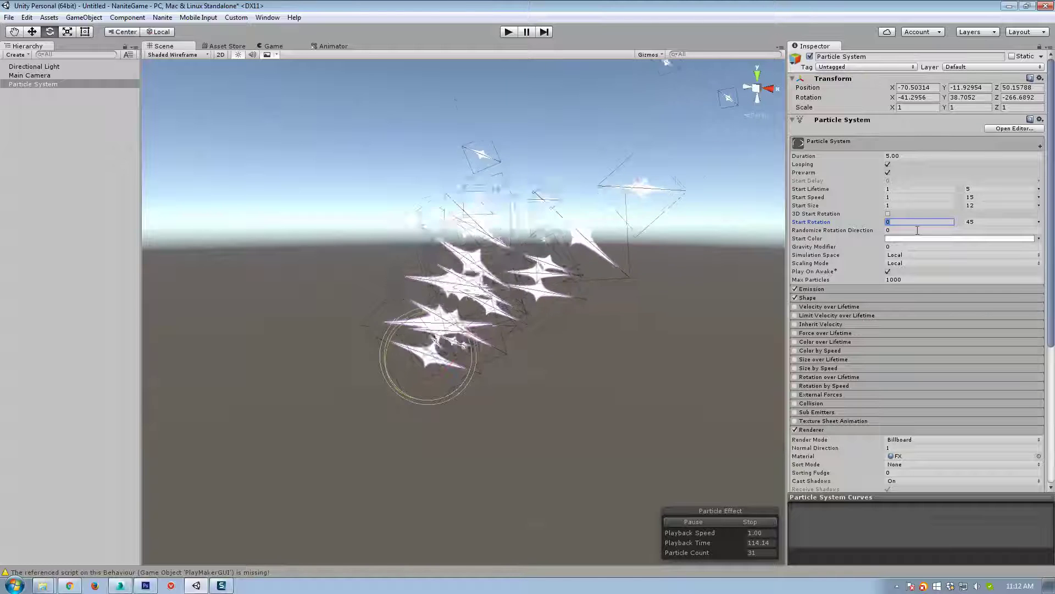
left_click(979, 222)
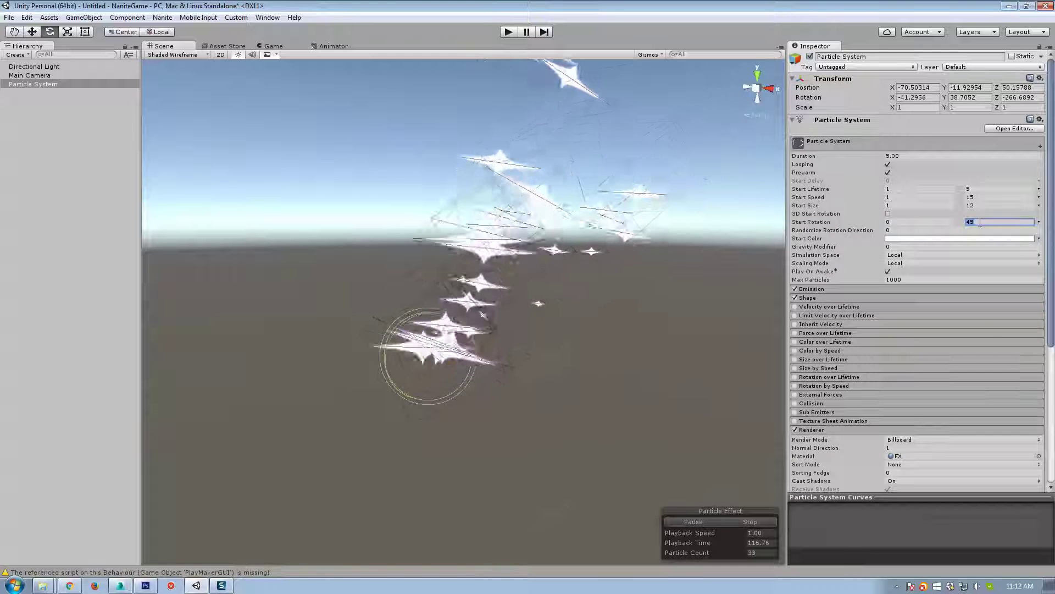
type("360")
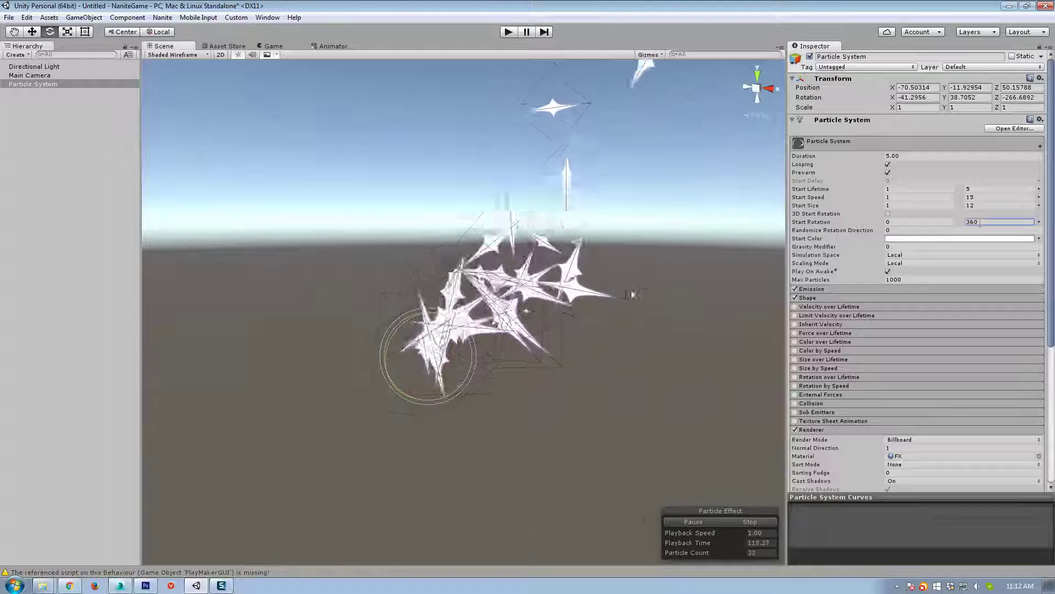
Step: Display the scene in Shaded mode to view the particles without outlines, and return to Shaded Wireframe
left_click(667, 374)
left_click(175, 55)
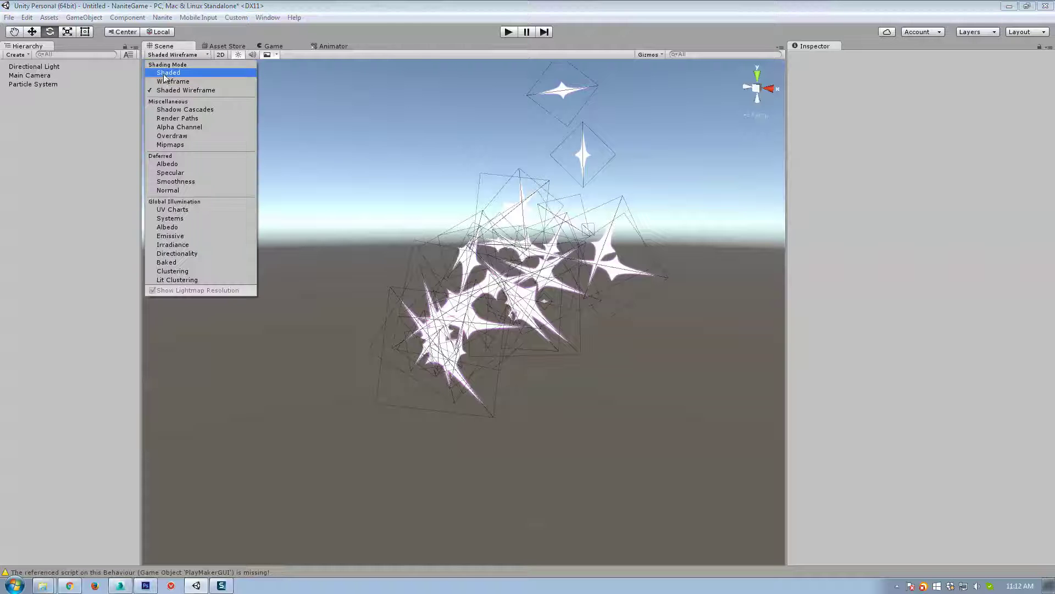
left_click(69, 107)
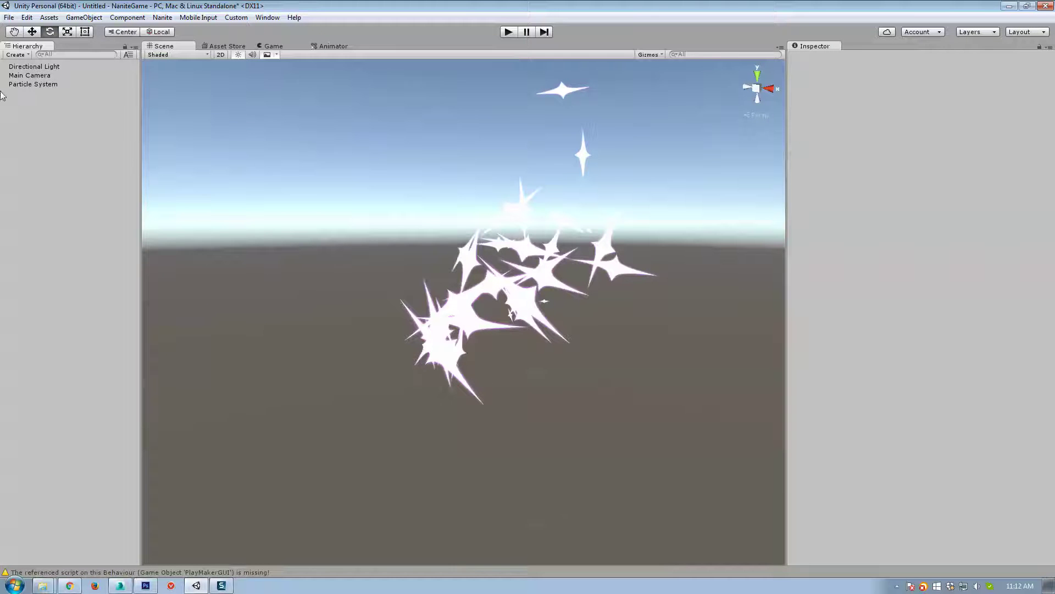
left_click_drag(615, 360, 528, 381, "alt")
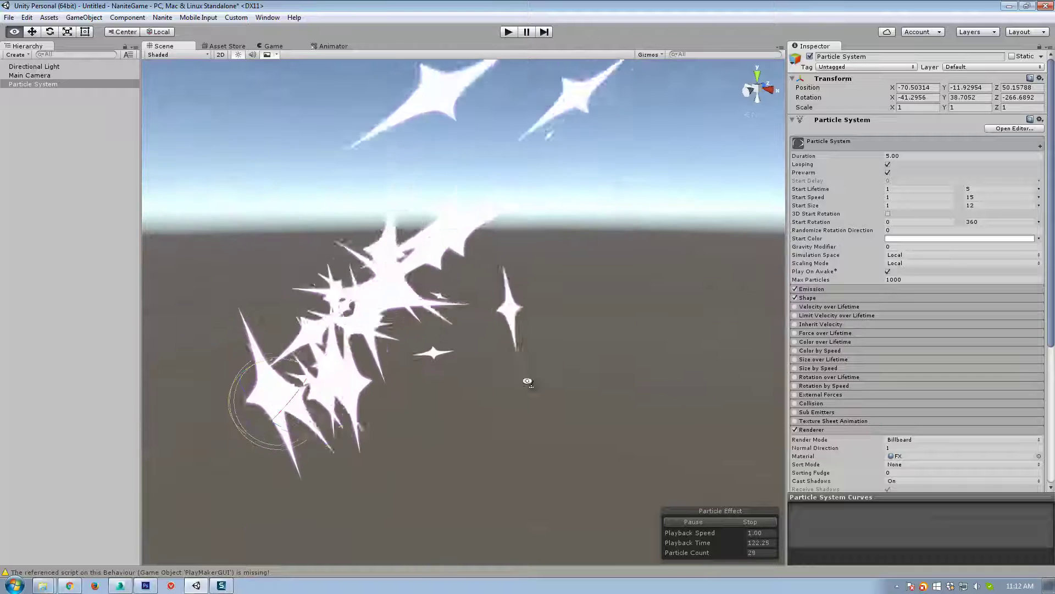
left_click(171, 54)
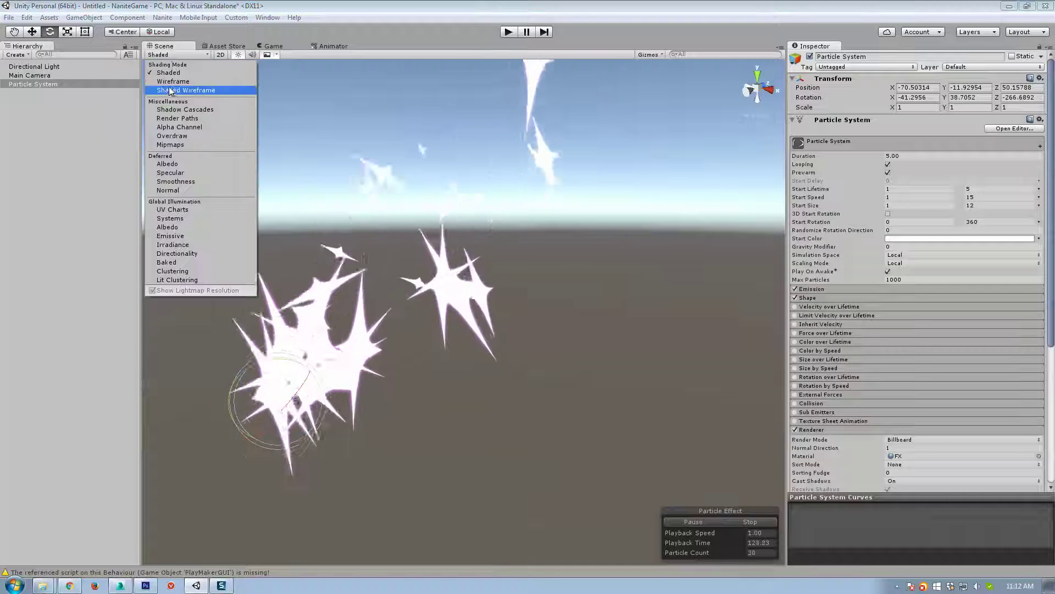
left_click(185, 90)
mouse_move(344, 193)
left_mouse_down("alt")
mouse_move(617, 356)
mouse_move(718, 363)
mouse_move(615, 336)
mouse_move(484, 335)
left_mouse_up("alt")
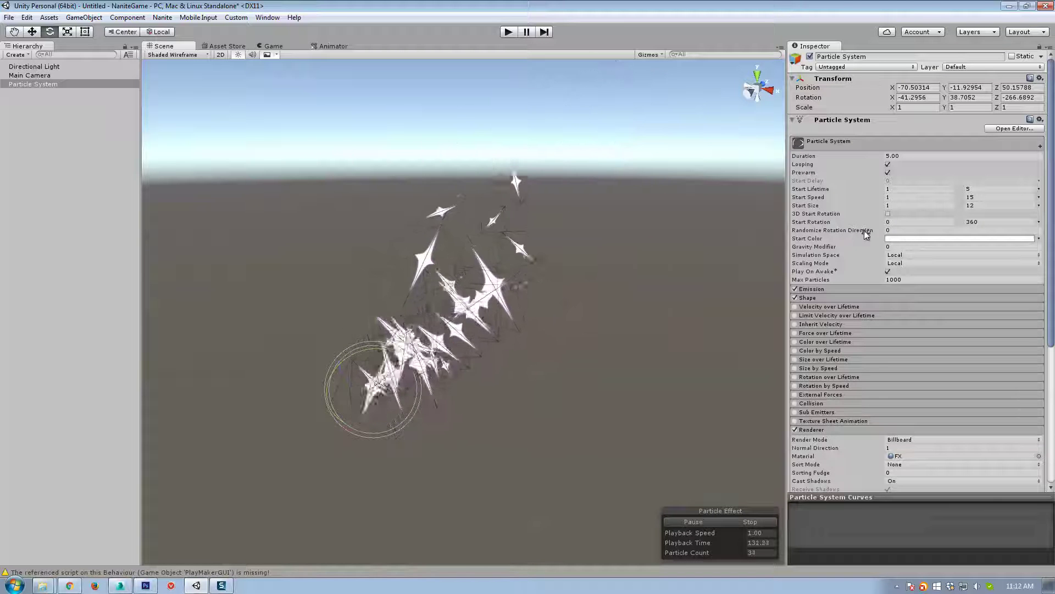
Step: Set Randomize Rotation Direction to 1 and reset the emitter's rotation to 0, 0, 0
left_click(918, 231)
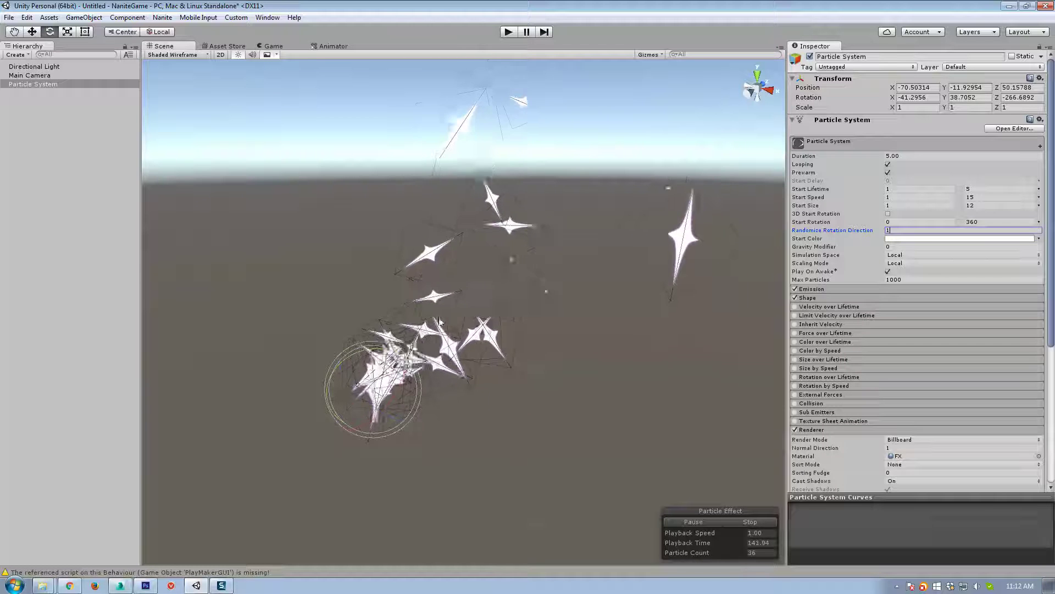
left_click_drag(486, 309, 532, 326, "alt")
left_click(918, 98)
type("0")
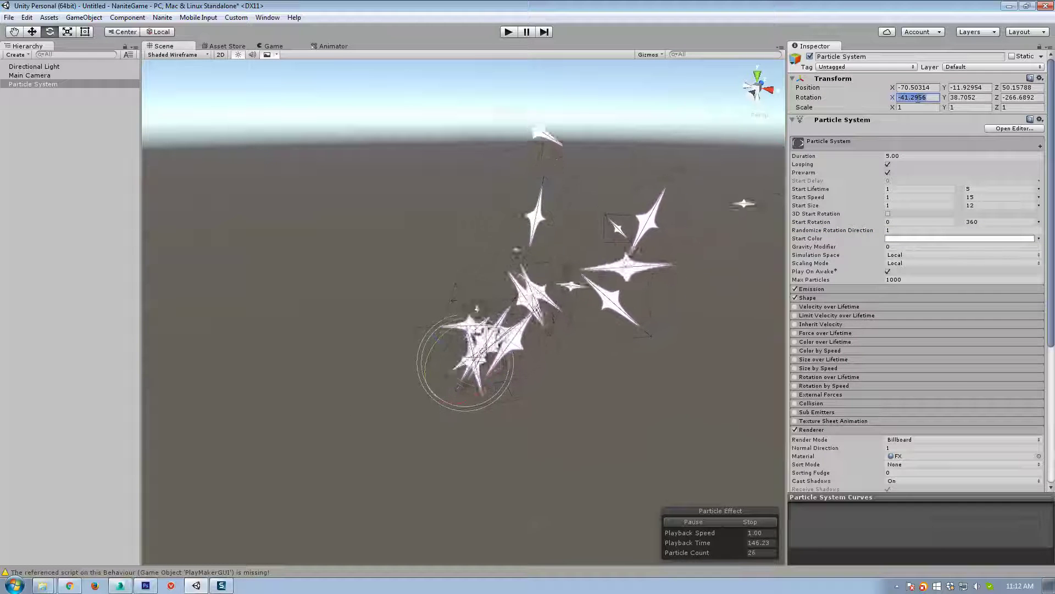
key("Tab")
type("0")
key("Tab")
type("0")
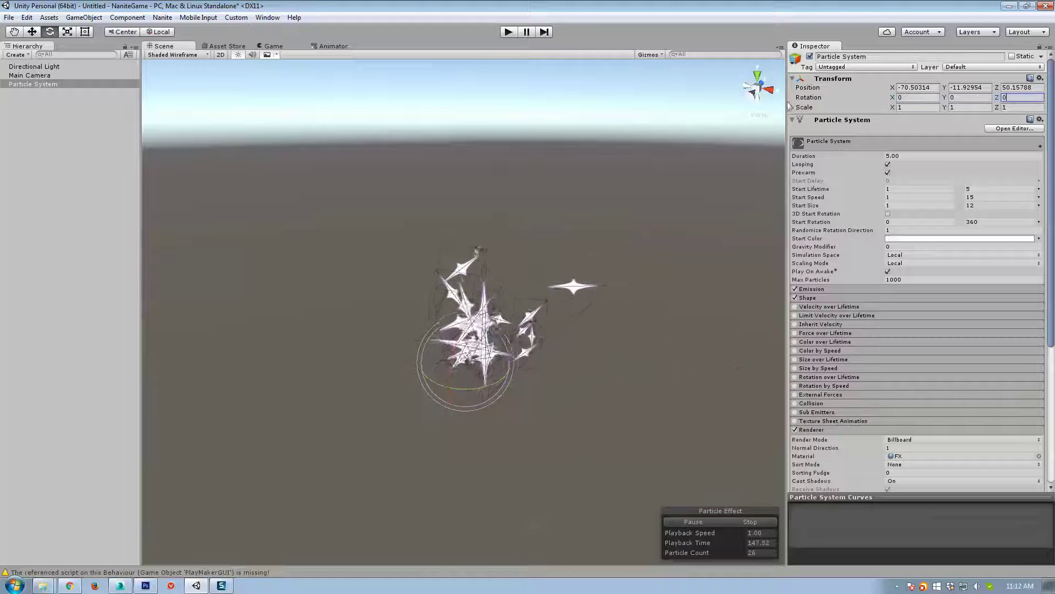
Step: Set the particle system's Randomize Rotation Direction to 0
left_click_drag(396, 237, 385, 264, "alt")
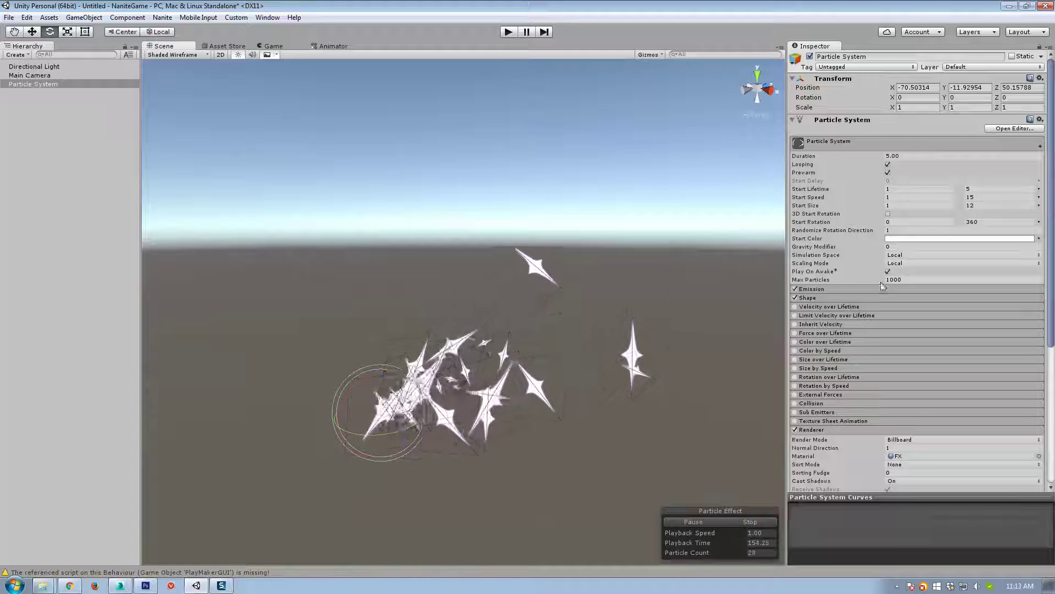
left_click(902, 229)
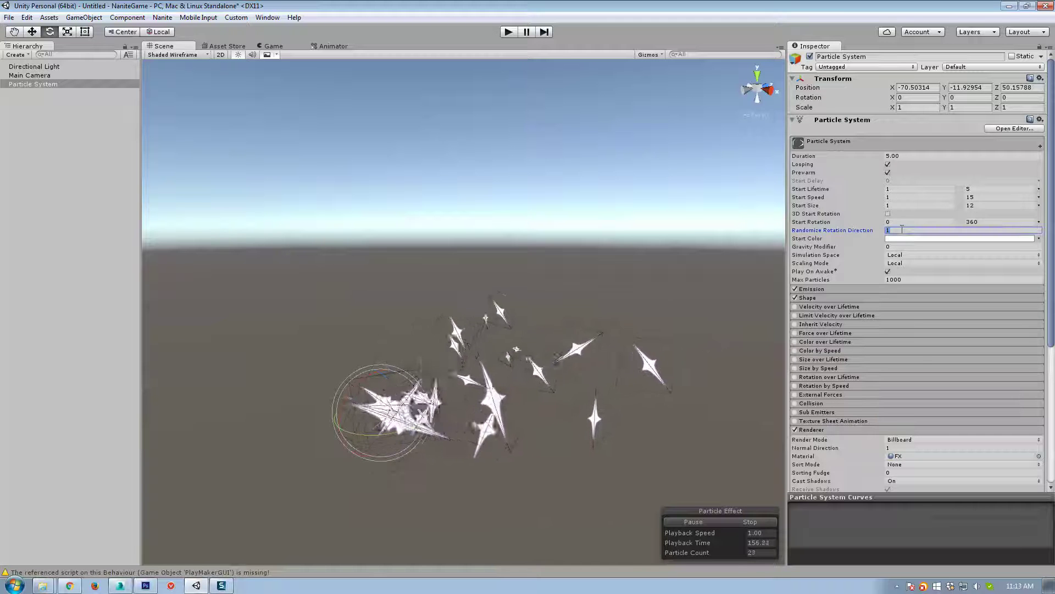
type("0")
right_click_drag(594, 391, 533, 399)
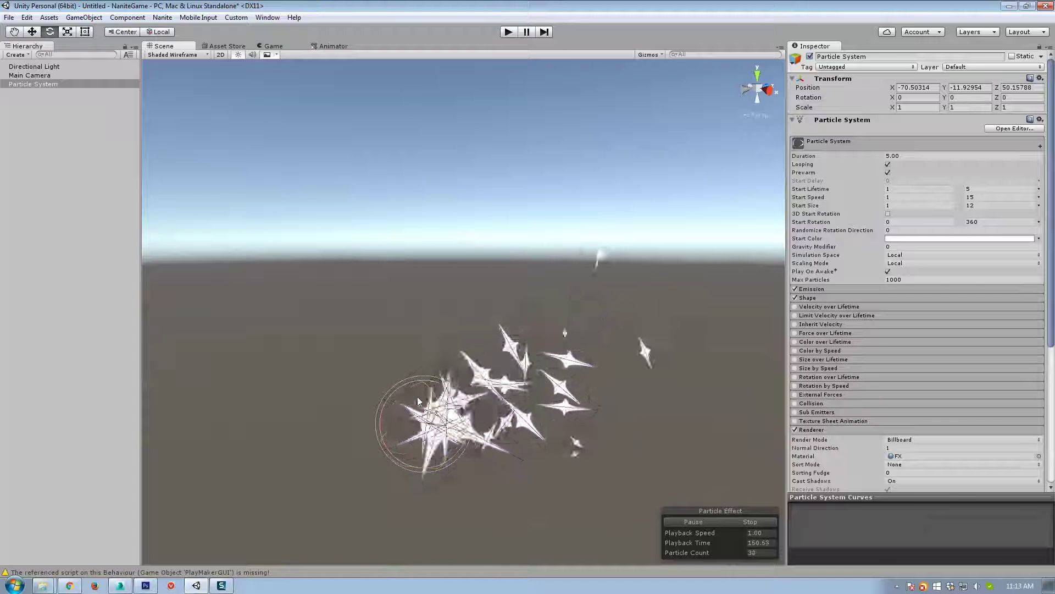
Step: Rotate the emitter upward around its X axis in the scene and set its X rotation to exactly -90
left_click_drag(390, 407, 283, 434, "ctrl")
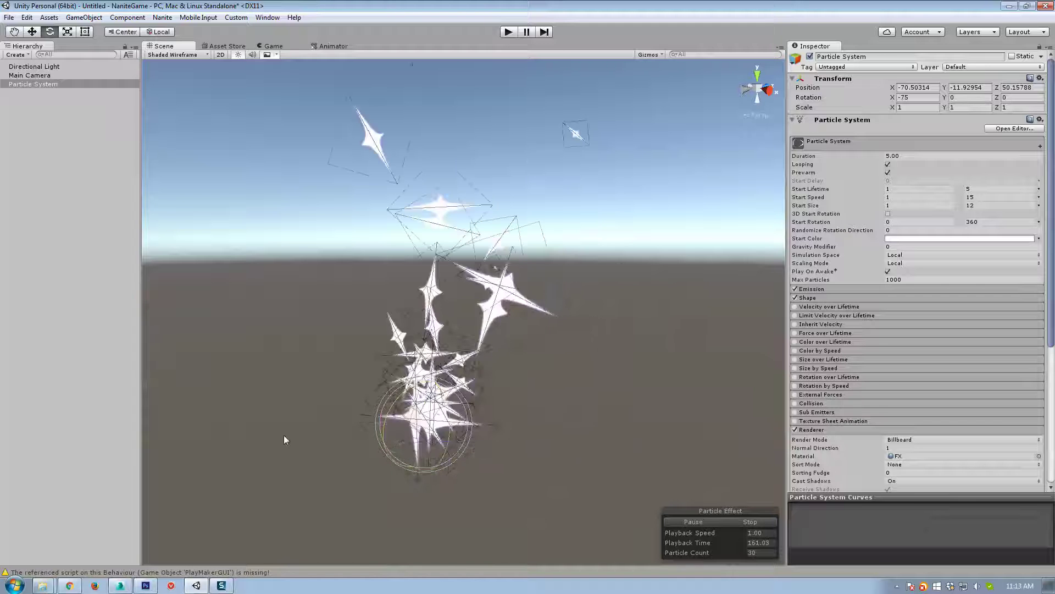
left_click(916, 97)
type("-90")
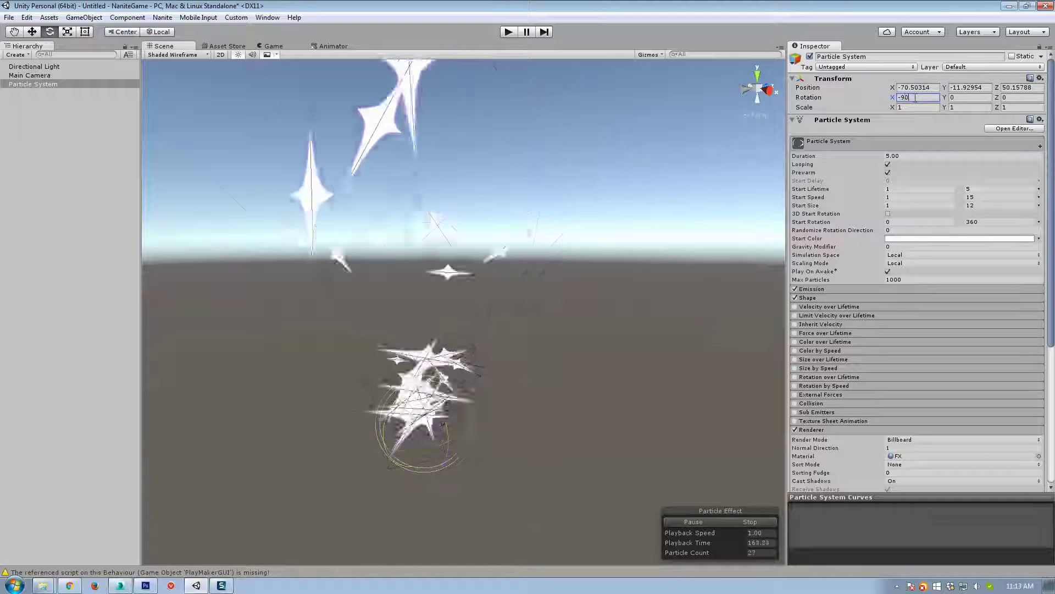
key("Return")
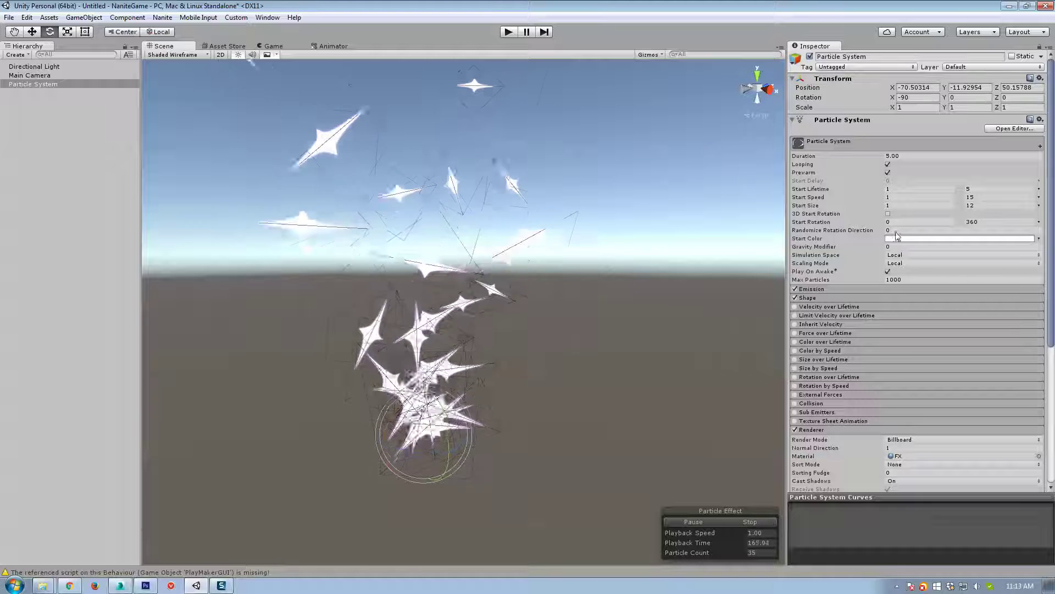
Step: Try Randomize Rotation Direction at 1 and put it back to 0
left_click(891, 231)
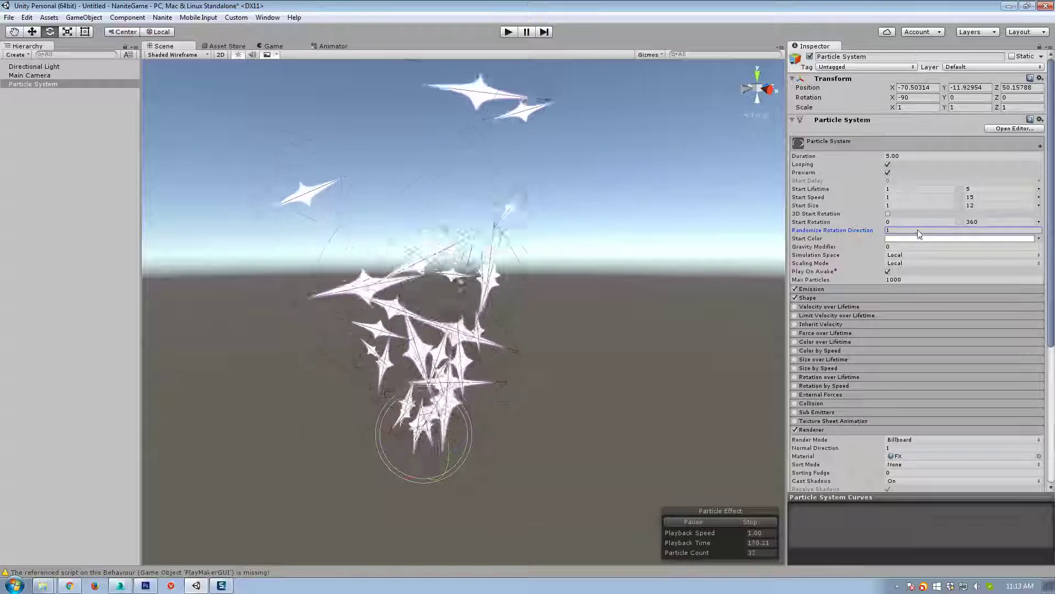
type("0")
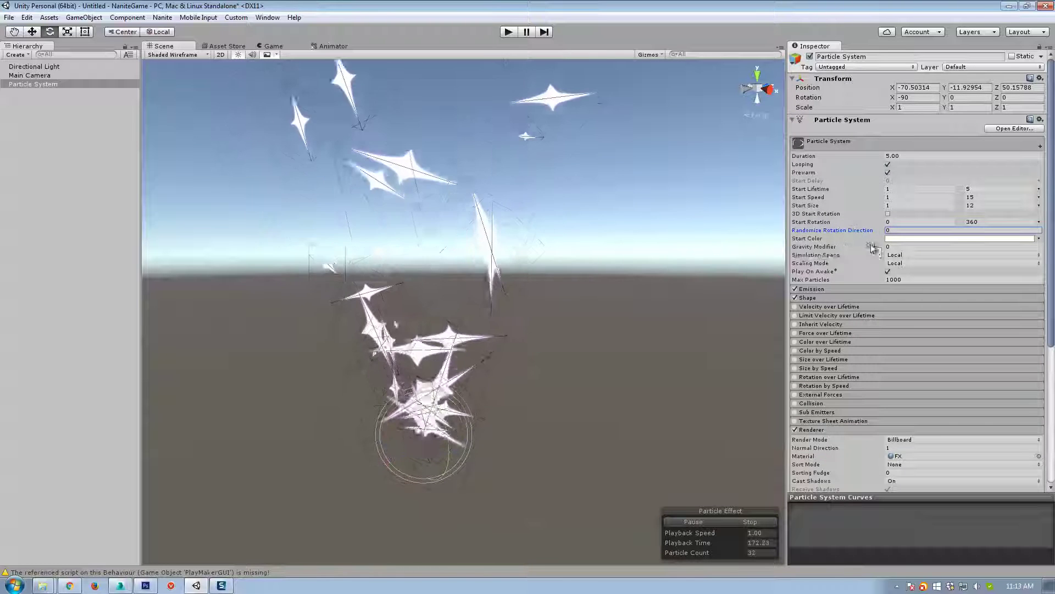
Step: Set the particles' start color to red and switch it to Random Between Two Colors, using red and white
left_click(907, 238)
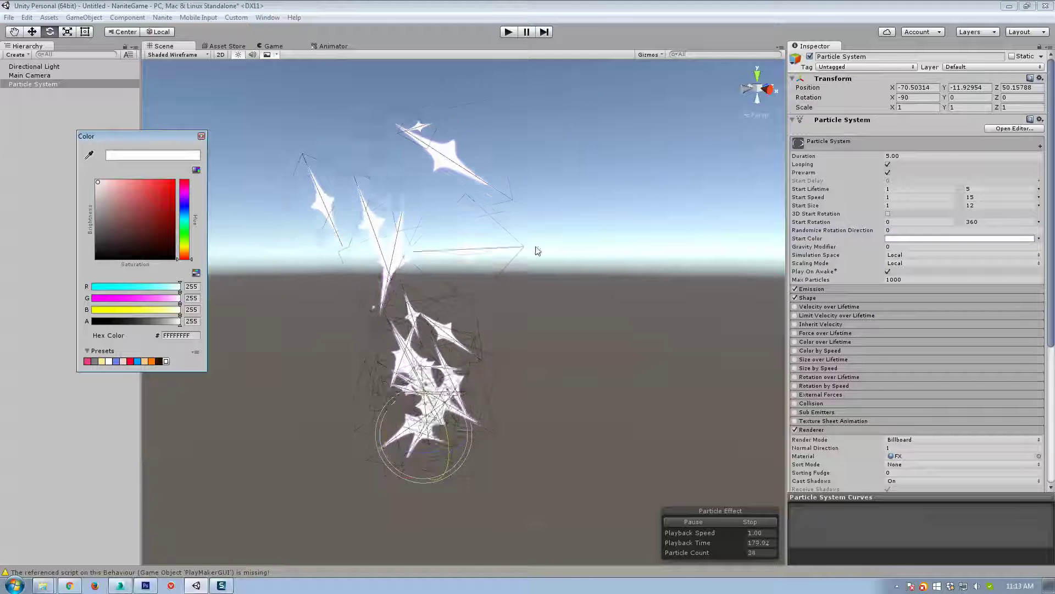
left_click(176, 179)
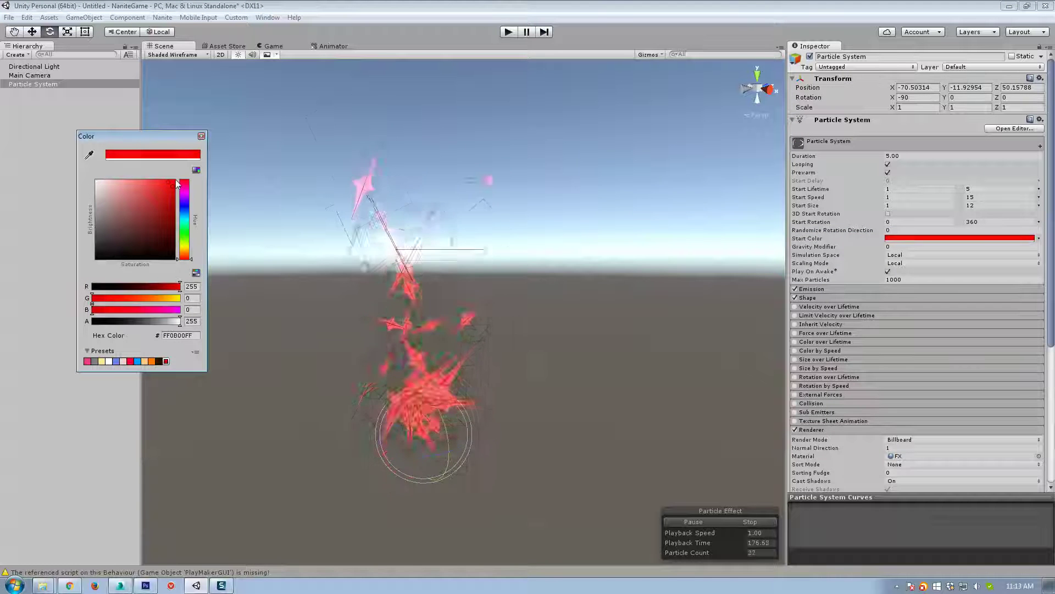
left_click(1039, 239)
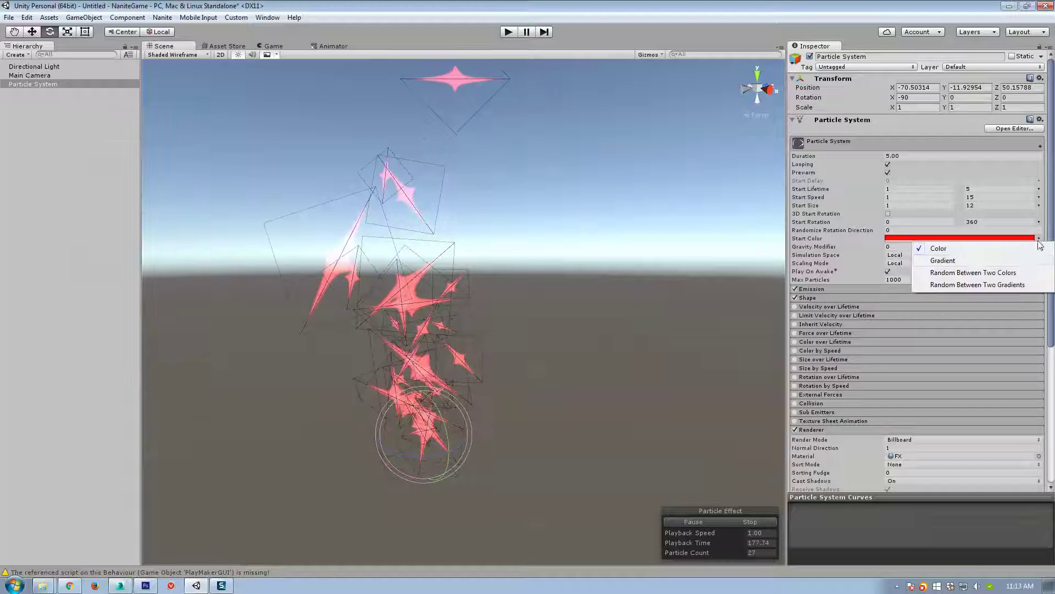
left_click(980, 274)
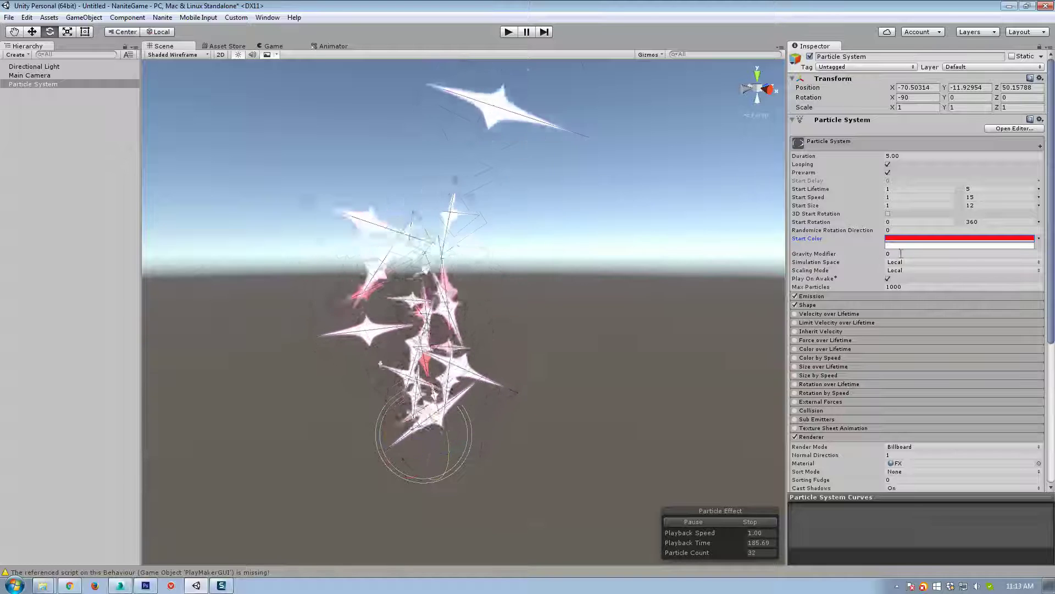
right_click_drag(687, 304, 703, 325)
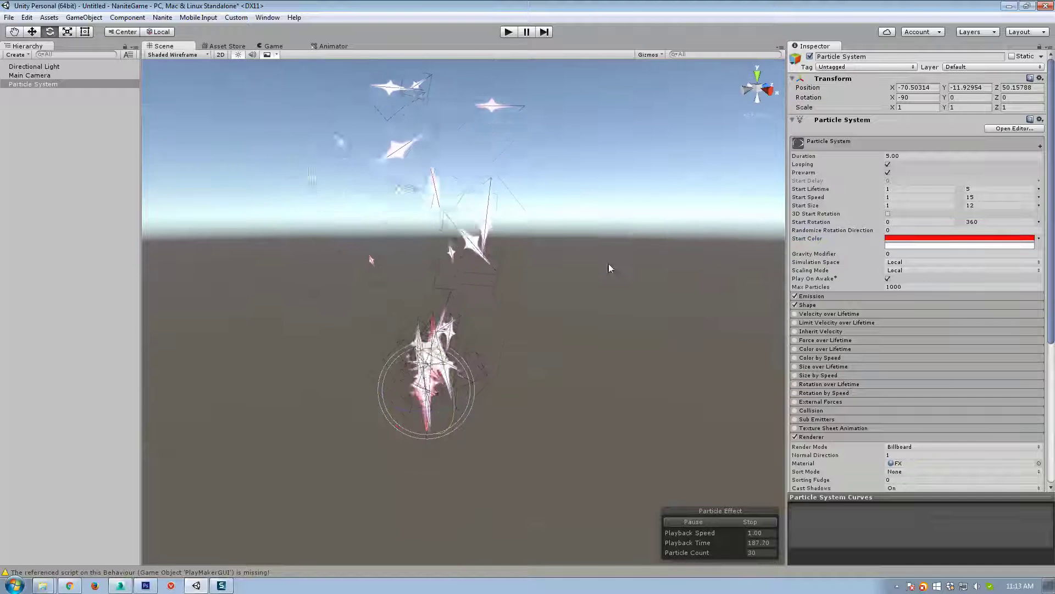
Step: Move the particle system around the scene to see how its particles behave with Simulation Space set to Local
right_click_drag(523, 290, 533, 306)
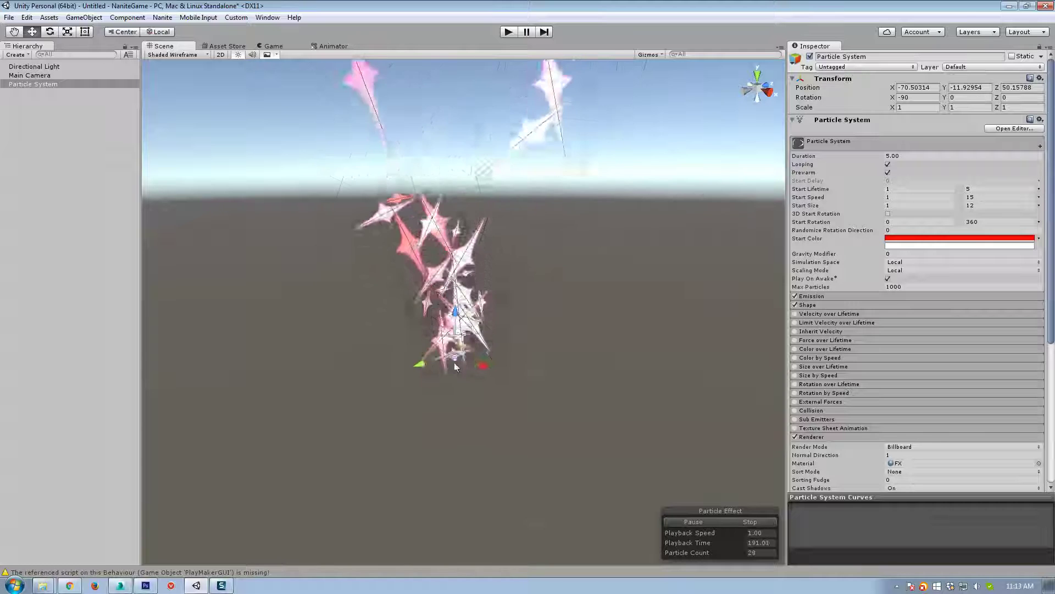
key("w")
left_click_drag(456, 360, 611, 219)
left_click_drag(424, 331, 579, 309)
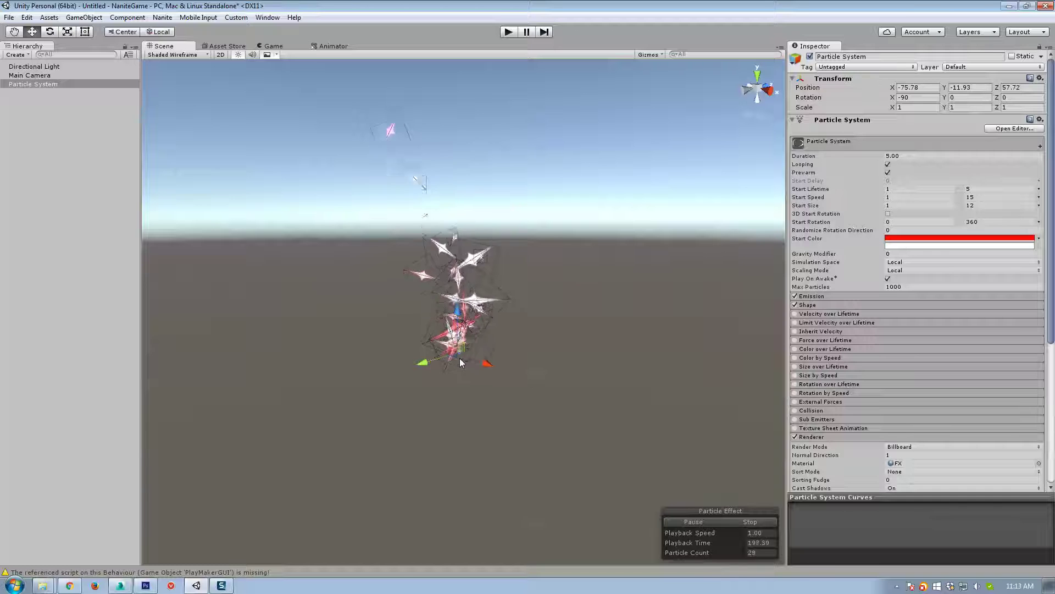
left_click_drag(460, 362, 512, 296)
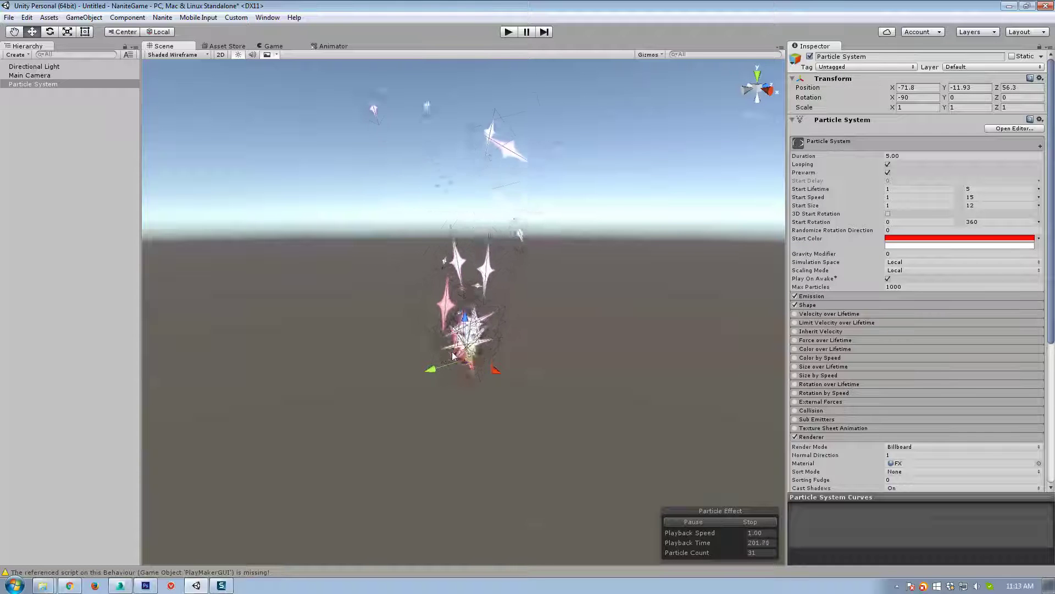
Step: Set the particle system's Simulation Space to World and move the emitter around the scene to test the trail
left_click(904, 263)
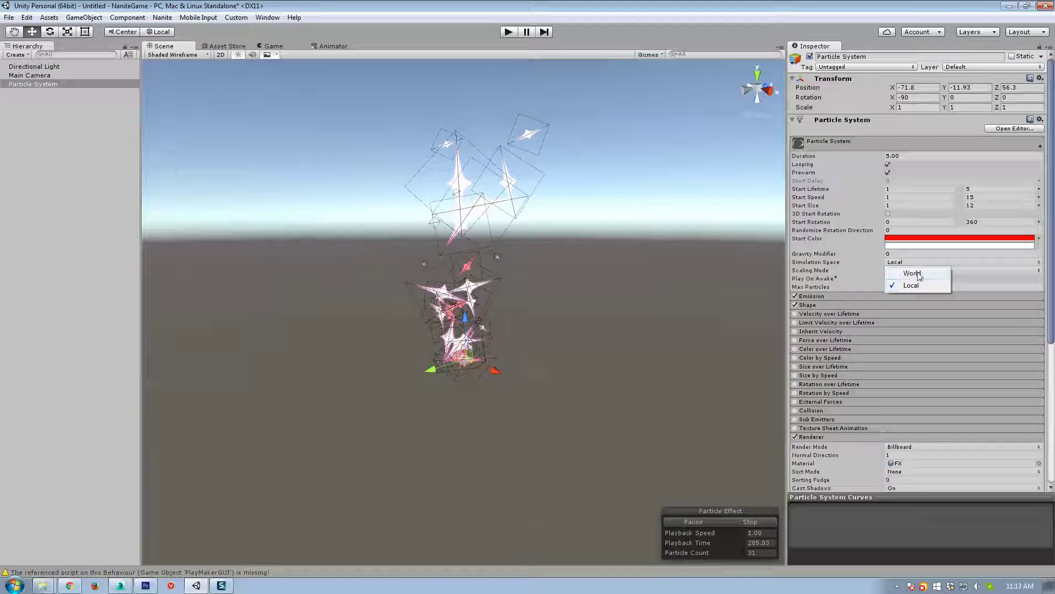
left_click(916, 274)
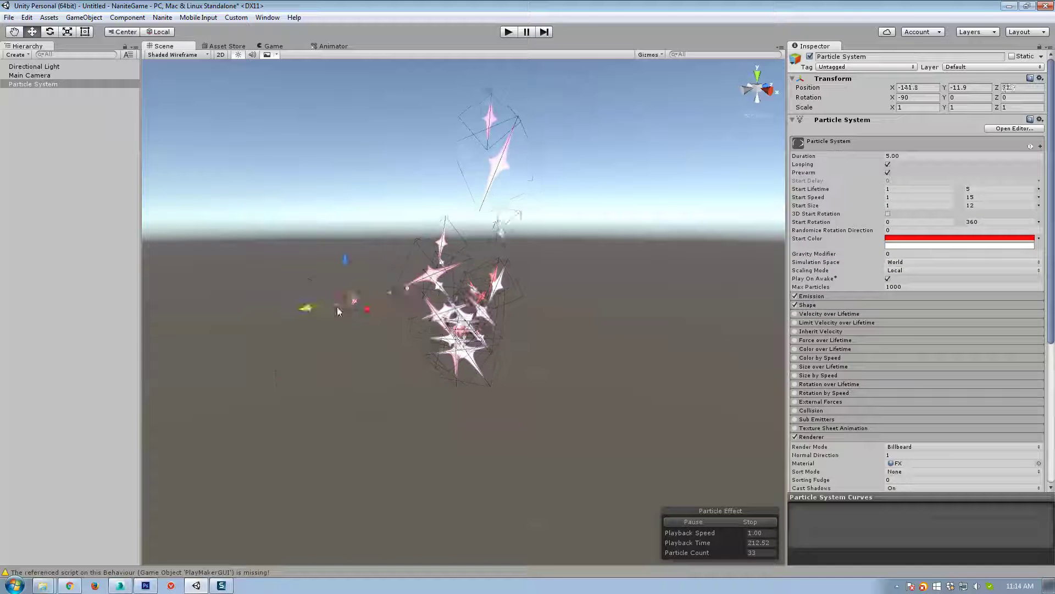
left_click_drag(337, 311, 495, 393)
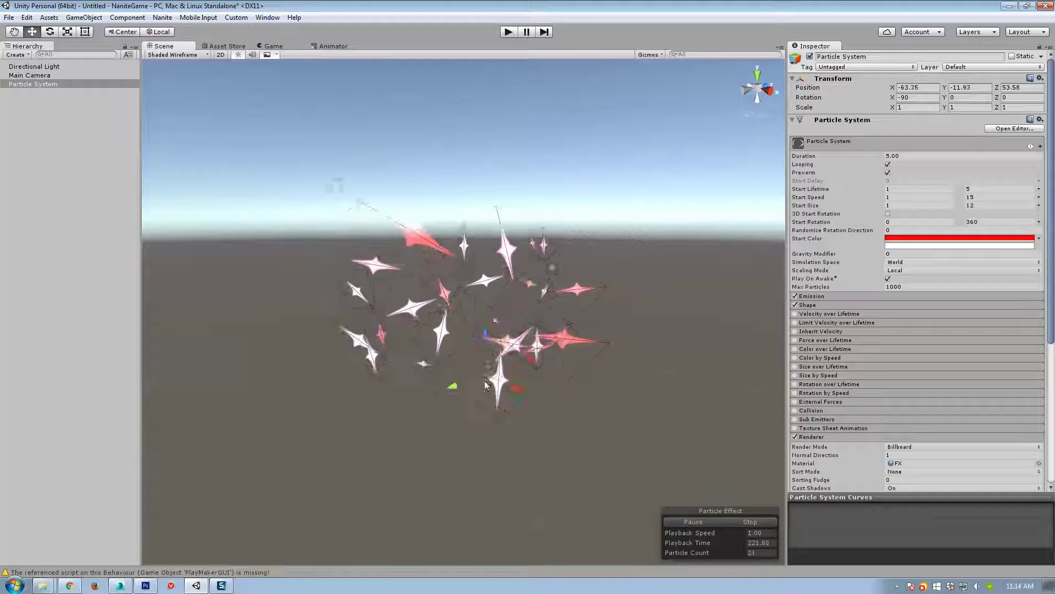
Step: Keep Scaling Mode at Local, turn off Play On Awake and restart the particle simulation
left_click(907, 270)
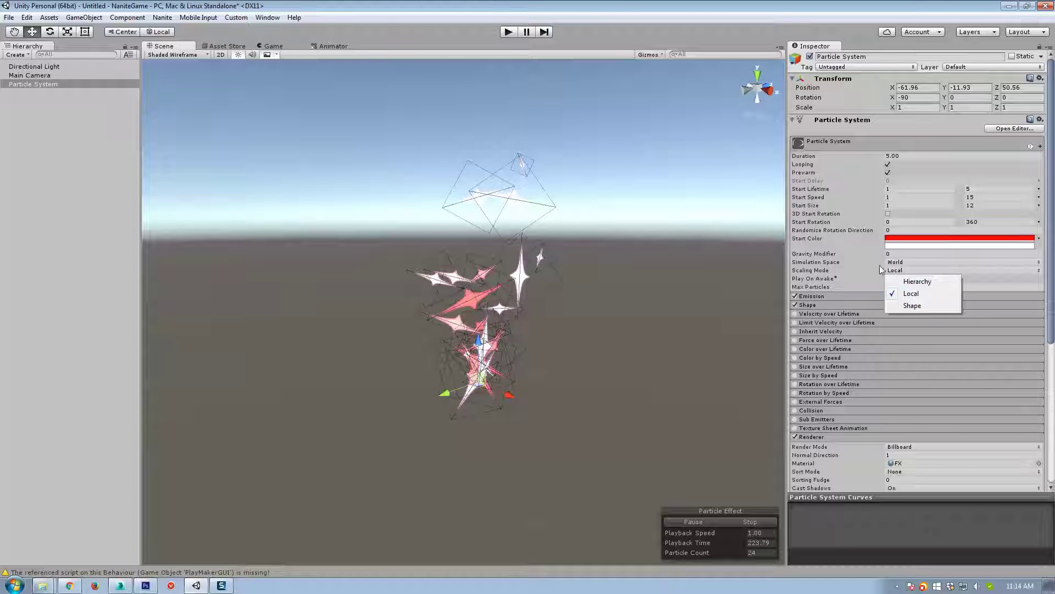
left_click(909, 291)
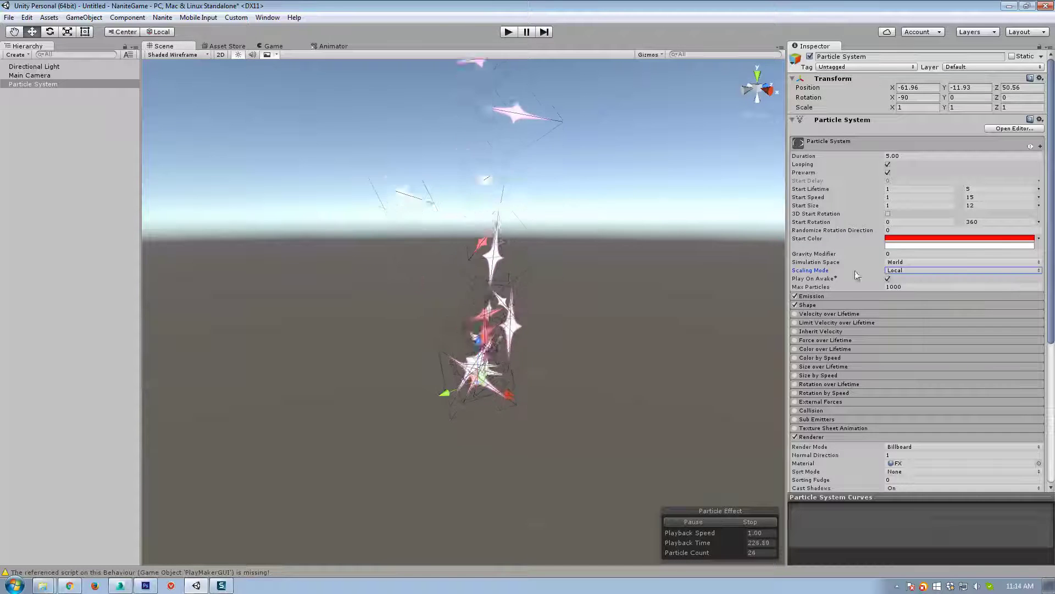
left_click(888, 279)
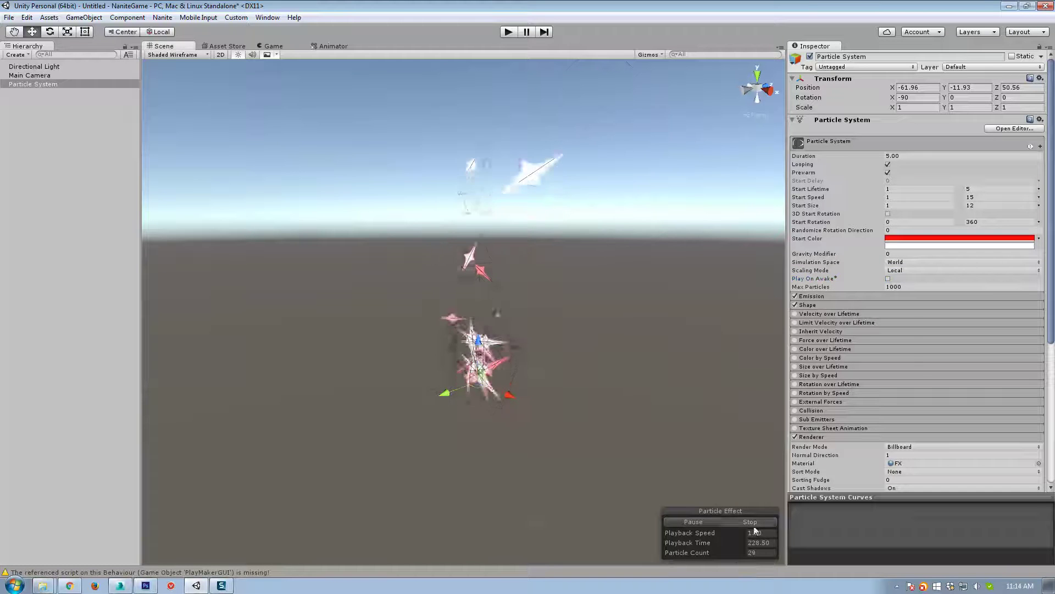
left_click(694, 522)
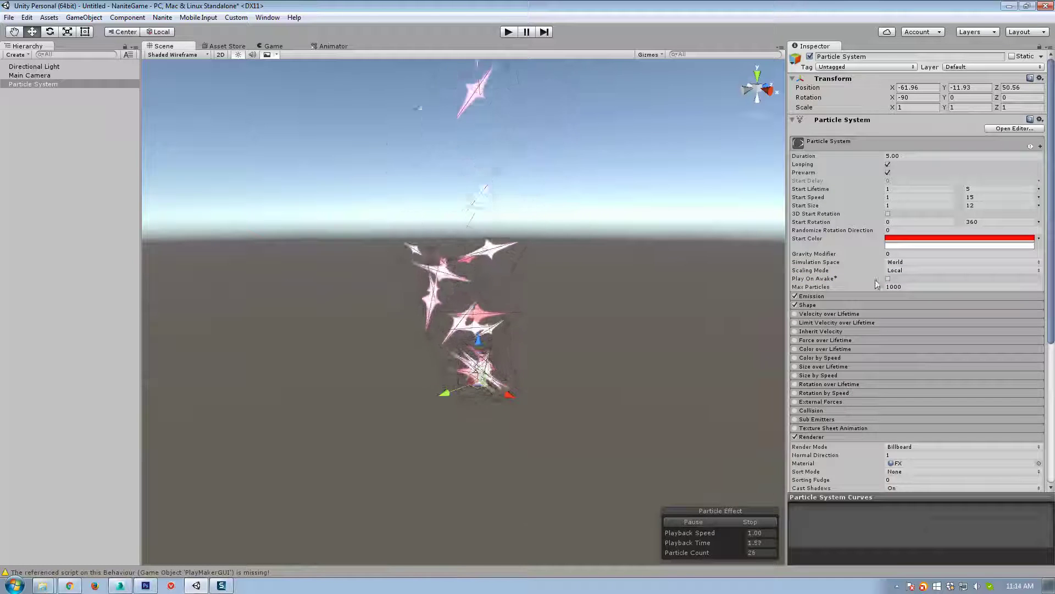
Step: Turn off Looping and simulate the particle effect again from the start
left_click(887, 165)
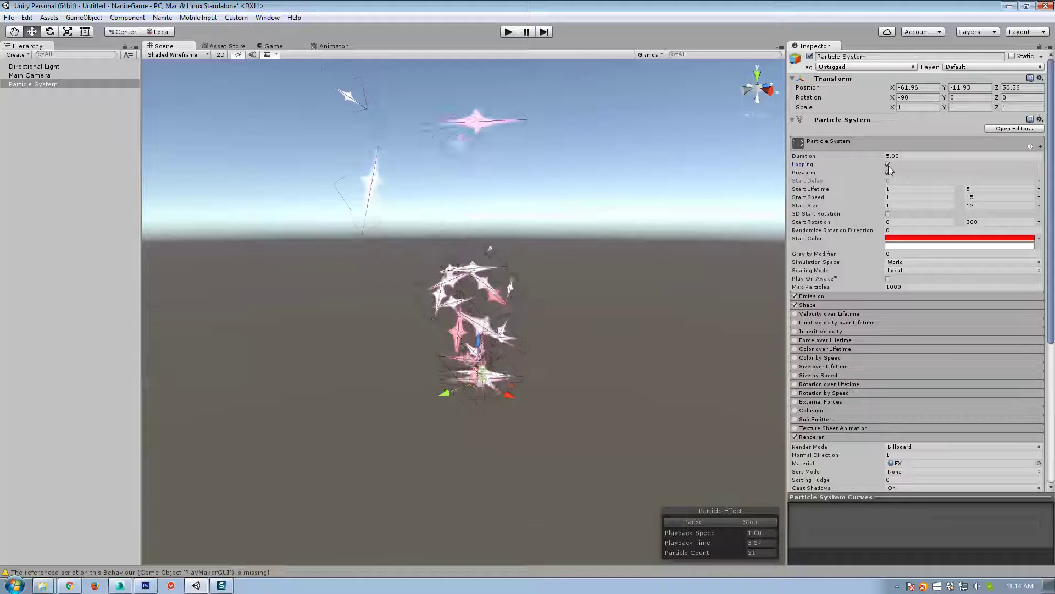
left_click(750, 523)
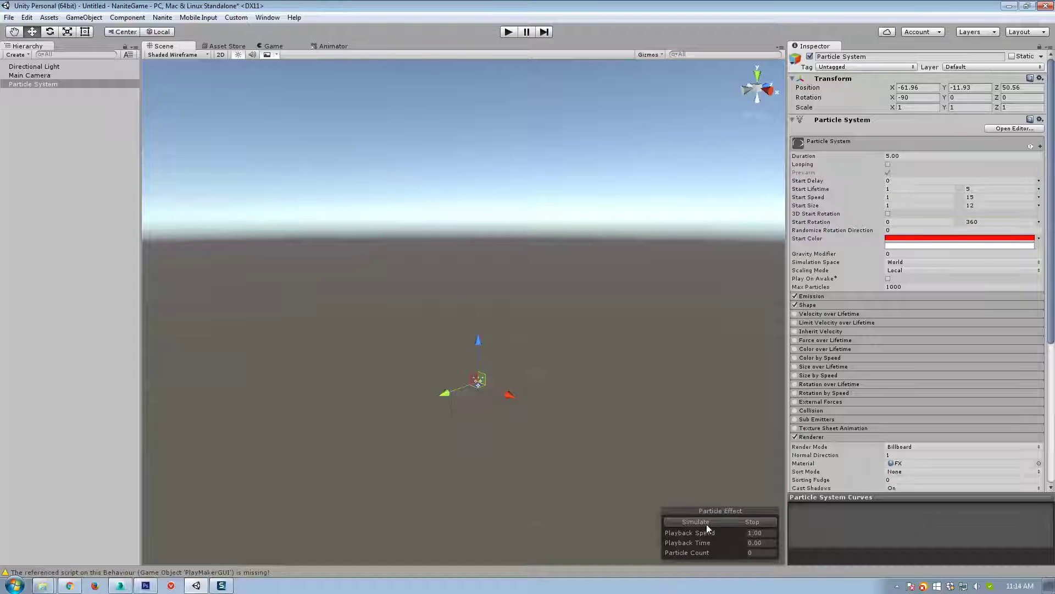
left_click(707, 523)
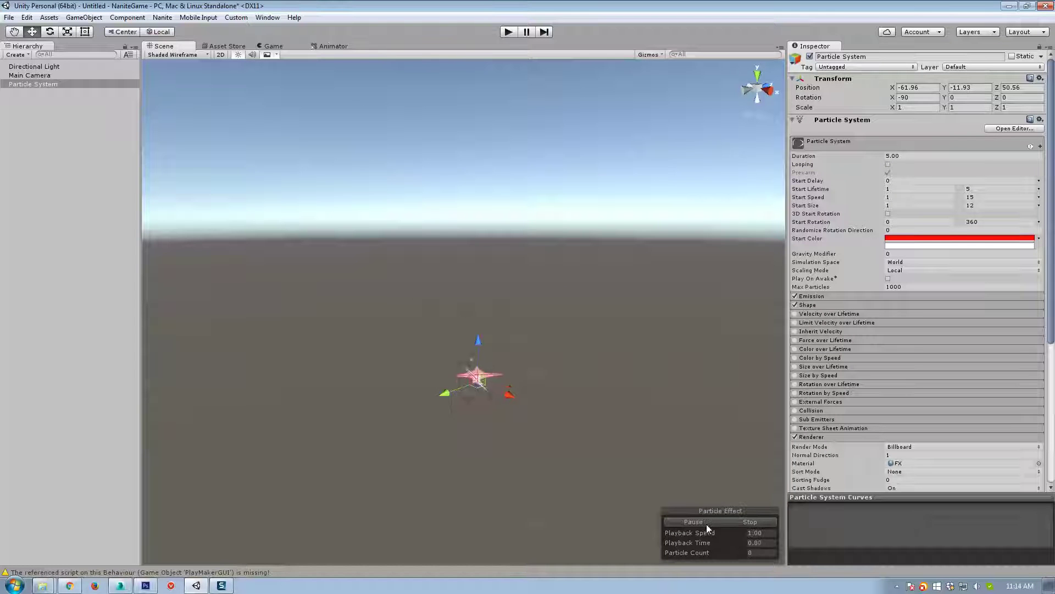
Step: Turn Play On Awake and Looping back on and restart the particle simulation
left_click(888, 278)
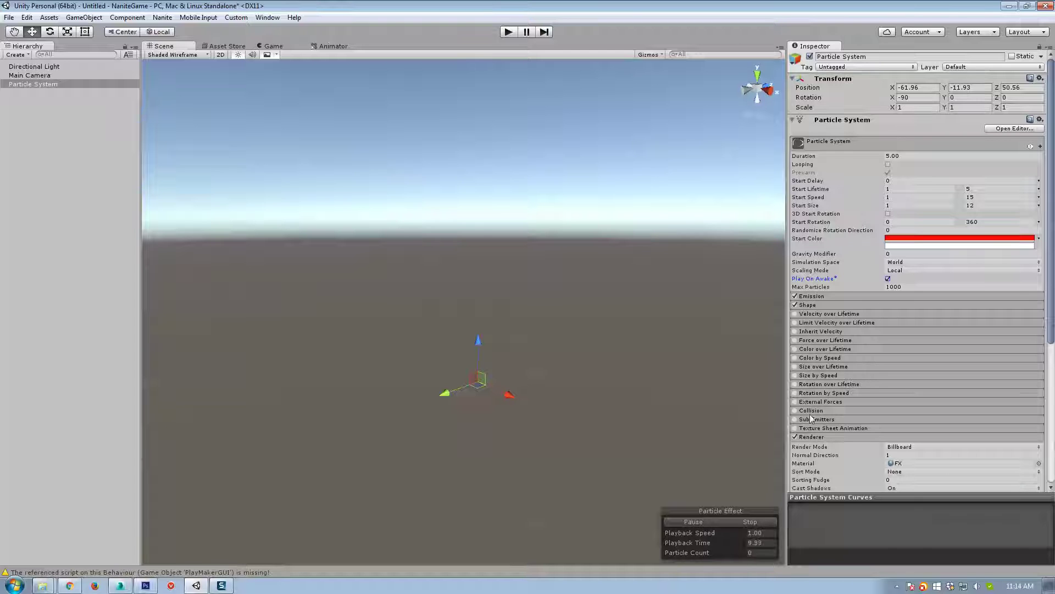
left_click(701, 530)
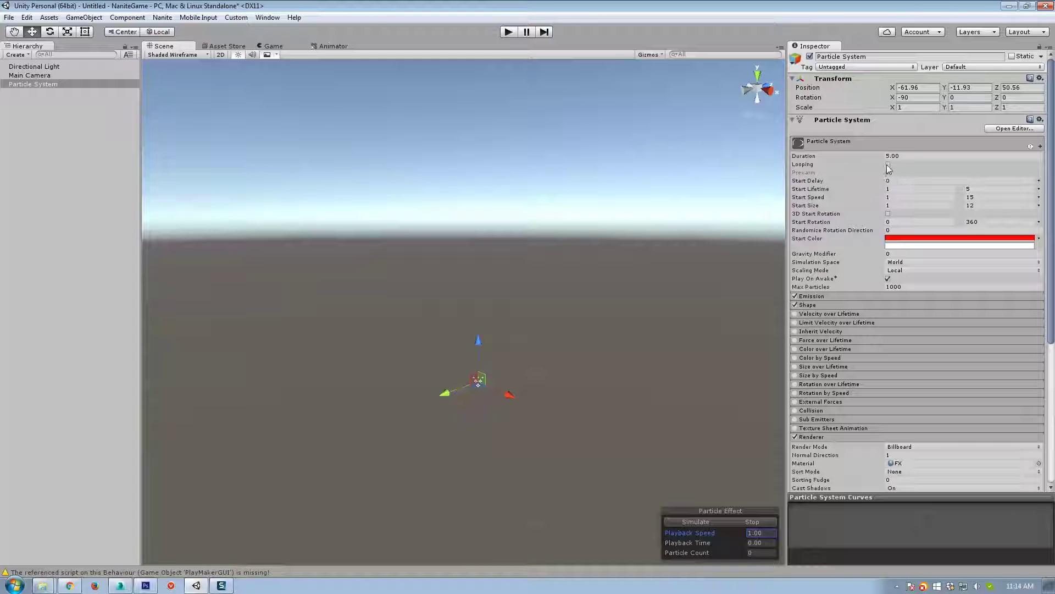
left_click(887, 164)
left_click(706, 522)
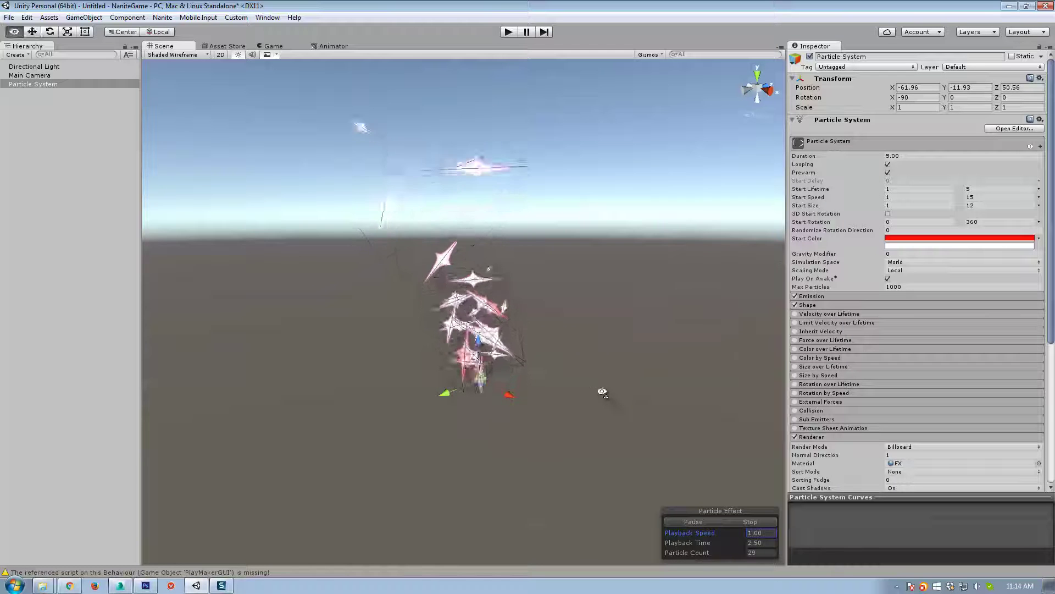
right_click_drag(600, 391, 590, 381)
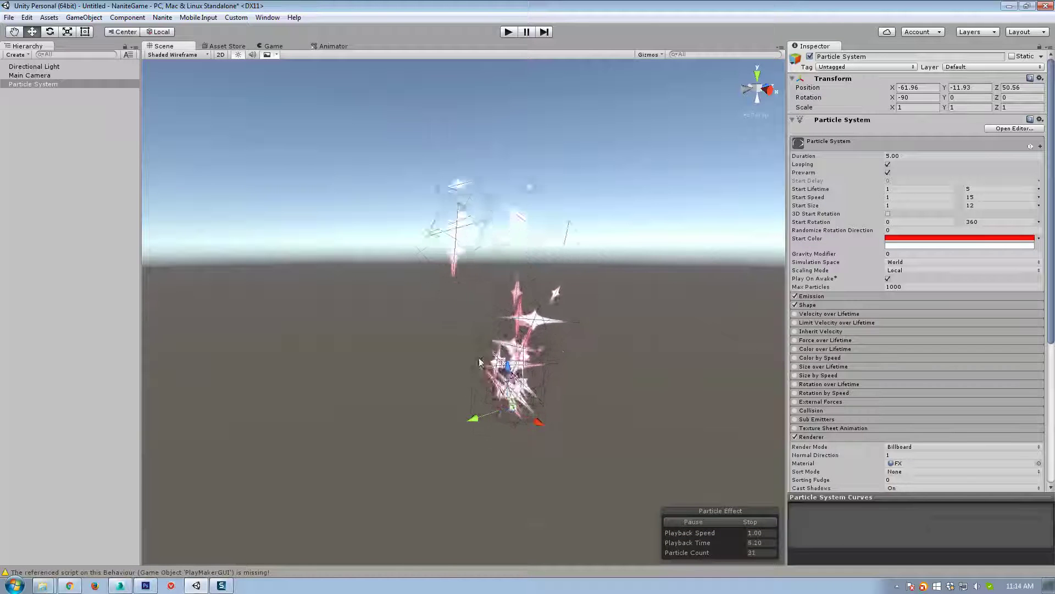
Step: Try Max Particles at 5 and raise the limit to 200
left_click(902, 287)
type("5")
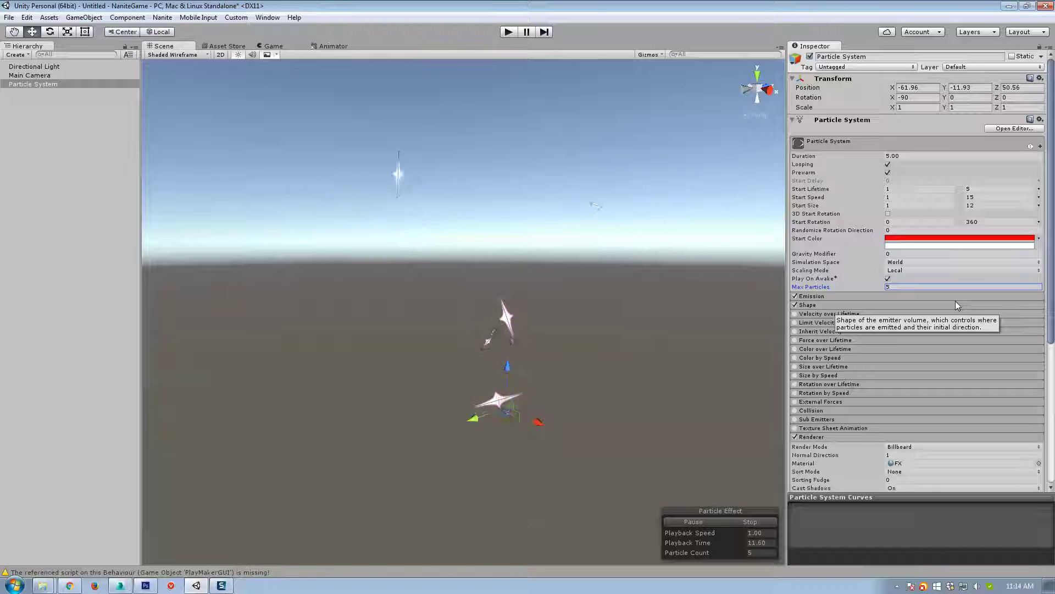
double_click(901, 288)
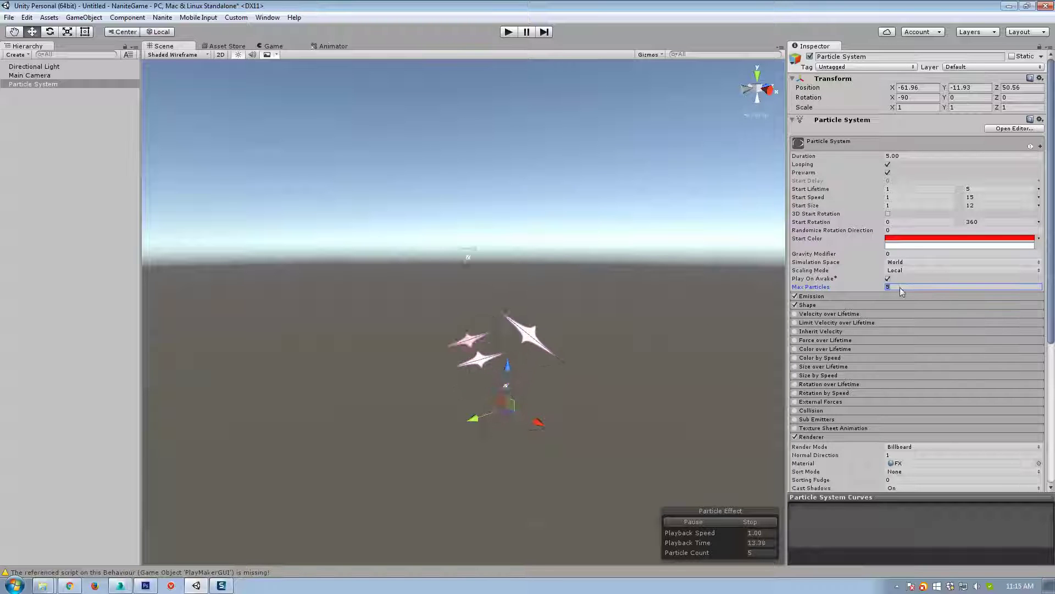
type("1")
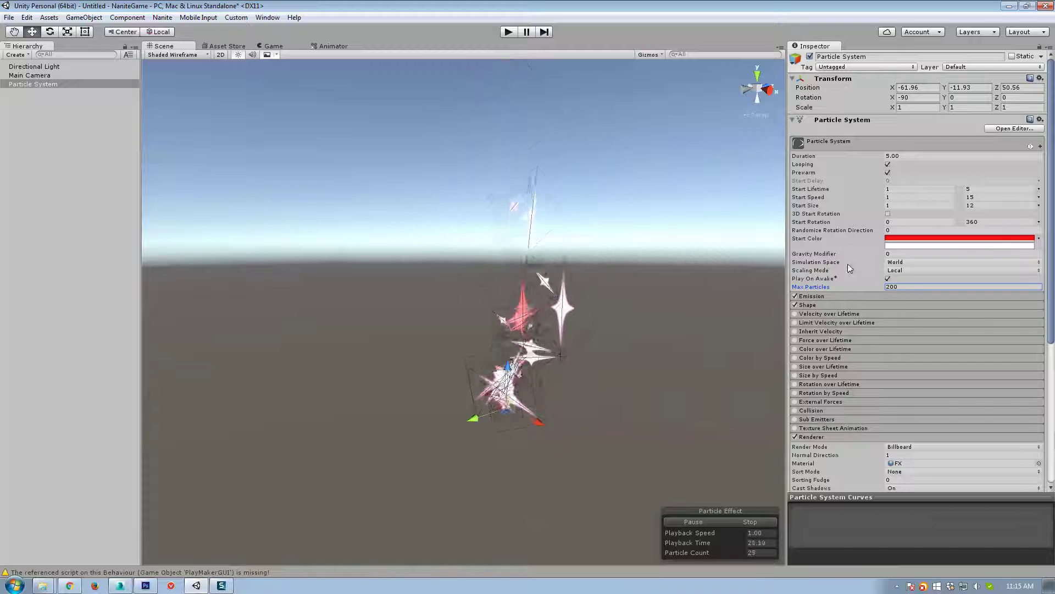
Step: Expand the Emission module settings, and turn Looping off and back on to watch the particles run out and restart
left_click_drag(587, 358, 586, 315, "alt")
left_click(821, 296)
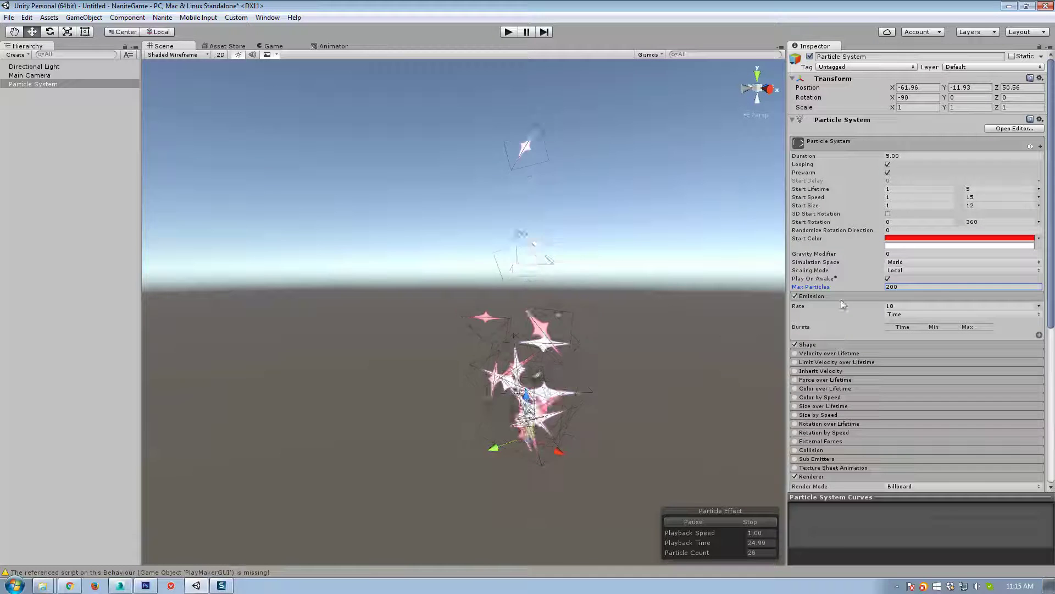
left_click_drag(615, 418, 599, 405, "alt")
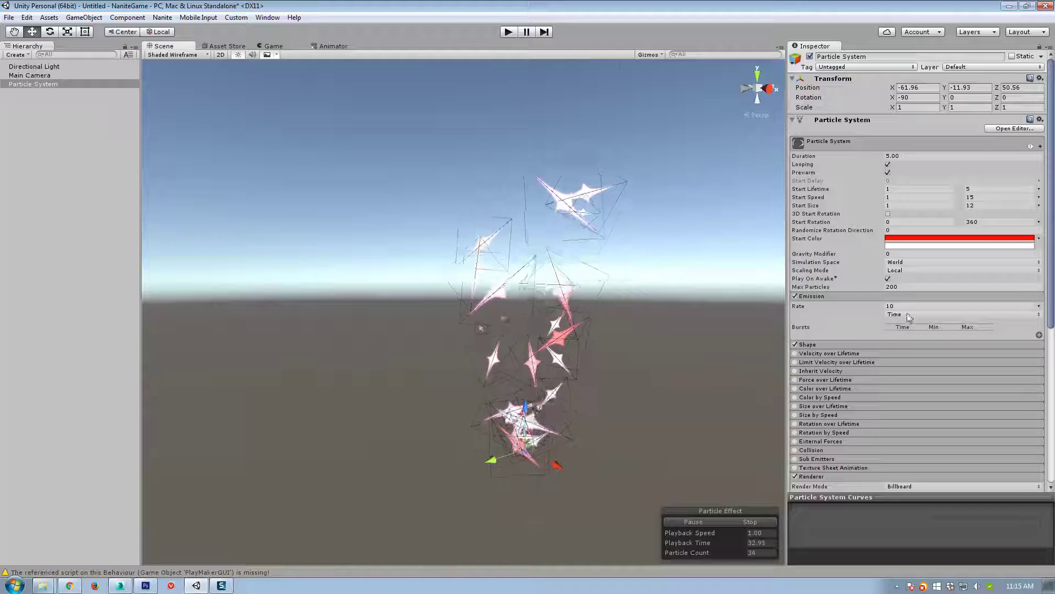
left_click(891, 307)
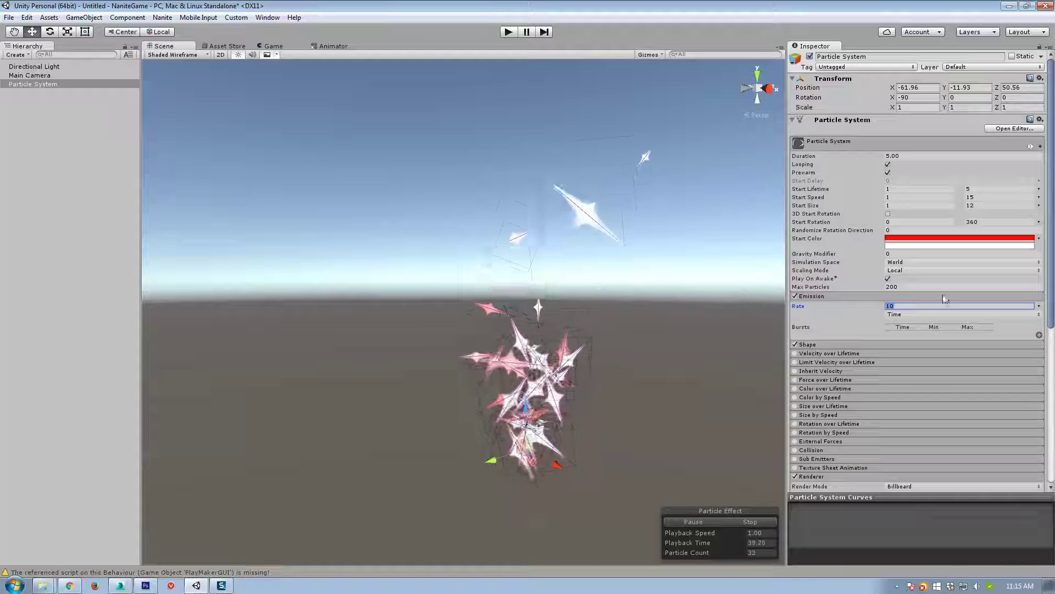
left_click(888, 164)
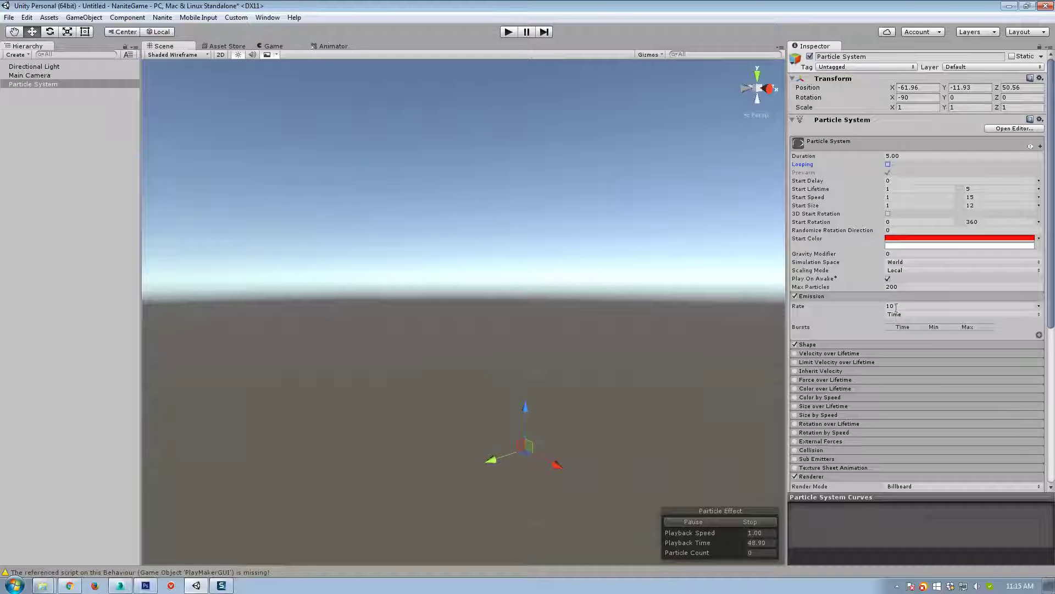
left_click(888, 164)
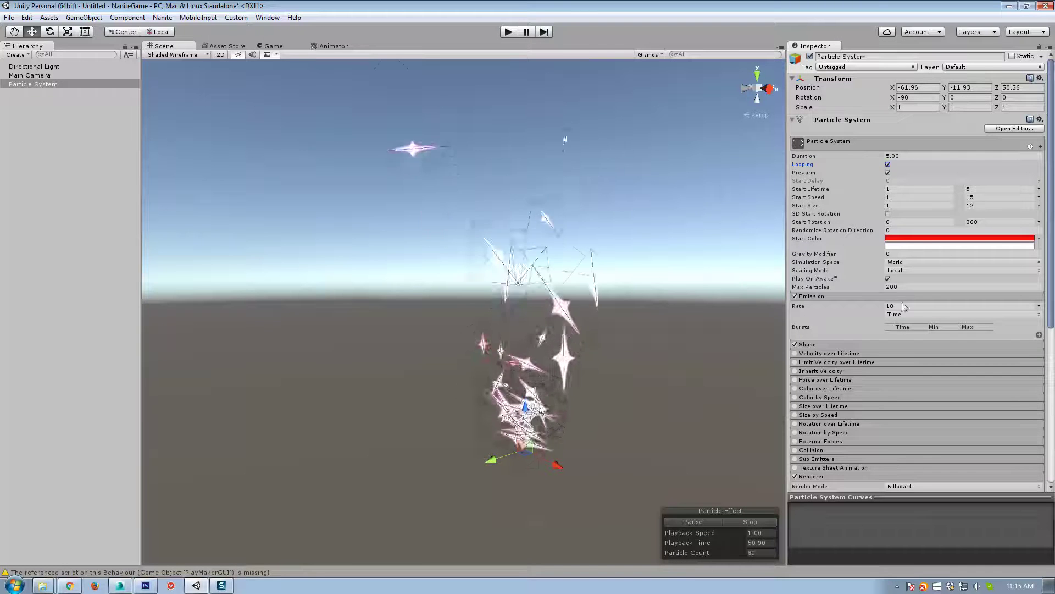
Step: Try an emission Rate of 1 and raise it to 100
left_click(899, 305)
type("1")
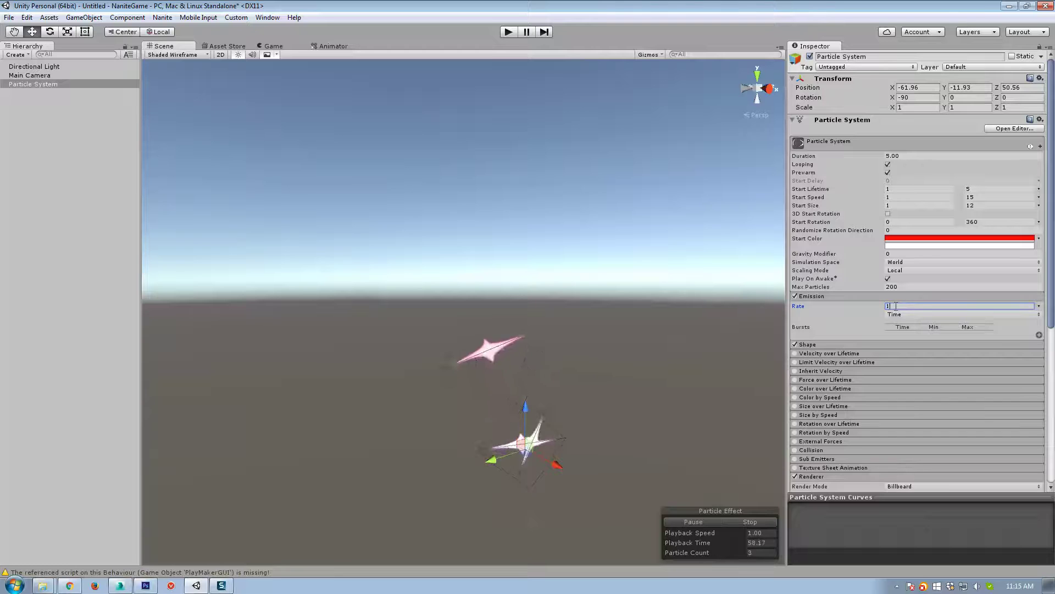
type("00")
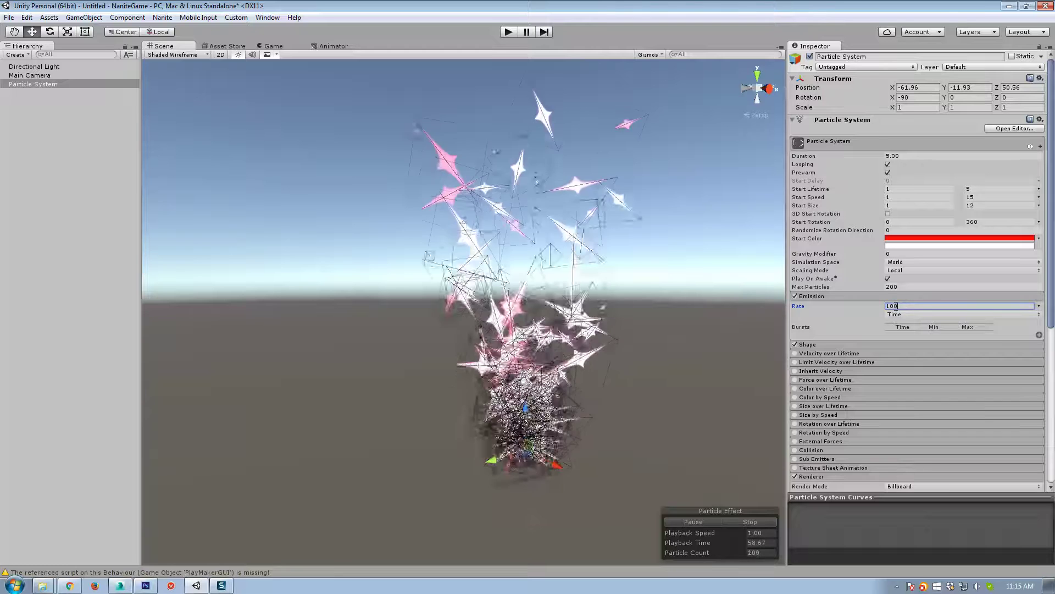
Step: Switch the scene's draw mode from Shaded Wireframe to Shaded
left_click(155, 55)
left_click(162, 64)
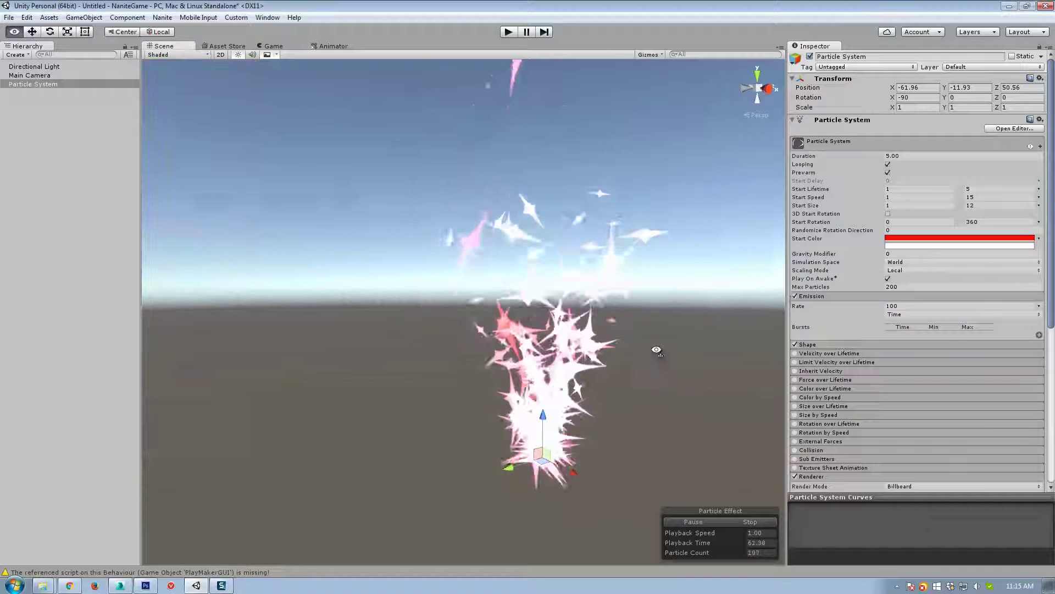
left_click_drag(657, 350, 456, 241, "alt")
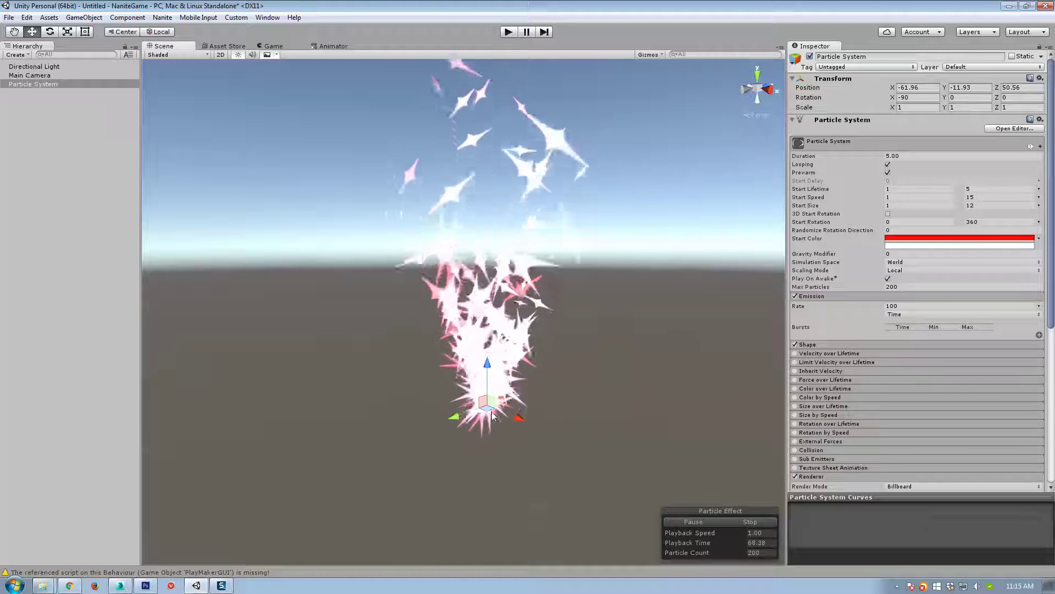
Step: Set the emission Rate to 5 and move the emitter around the scene to test emission over Time
left_click_drag(493, 416, 546, 401)
right_click_drag(546, 401, 534, 473)
key("s")
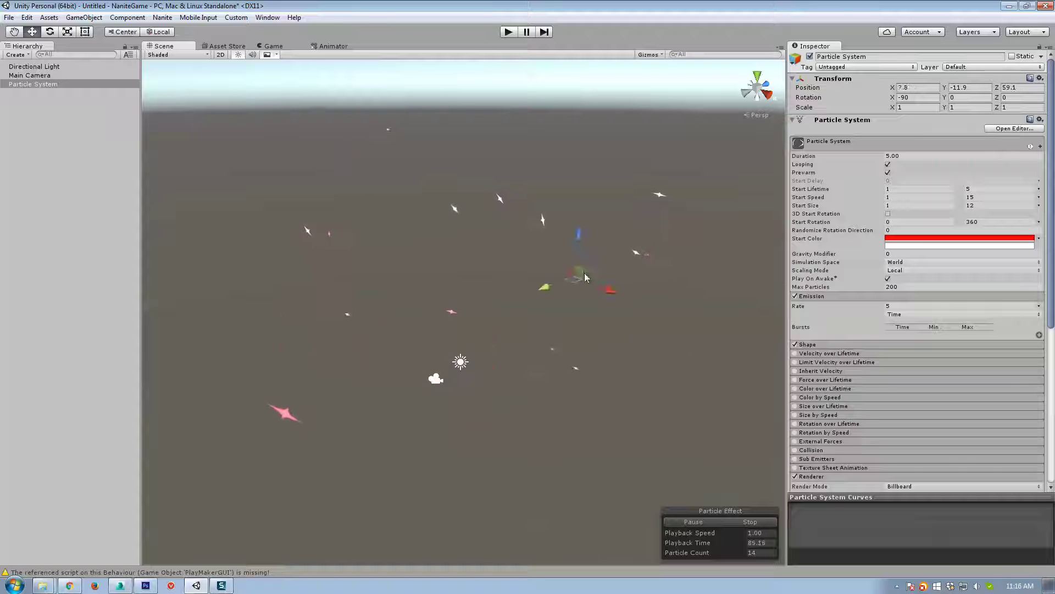
left_click_drag(517, 263, 488, 365)
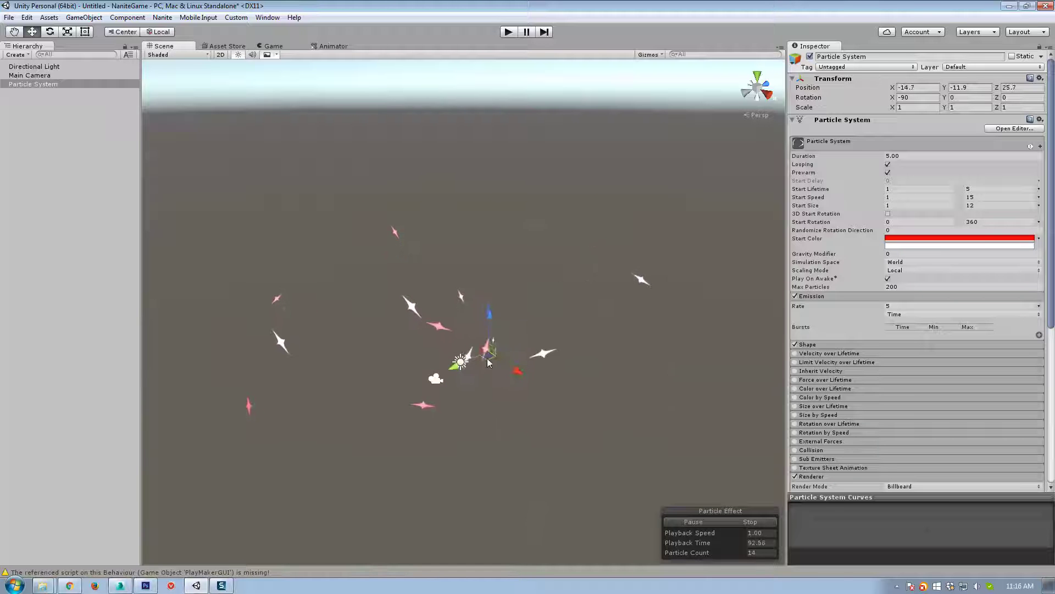
Step: Change the emission Rate mode to Distance and move the emitter to test it
left_click(899, 315)
left_click(916, 338)
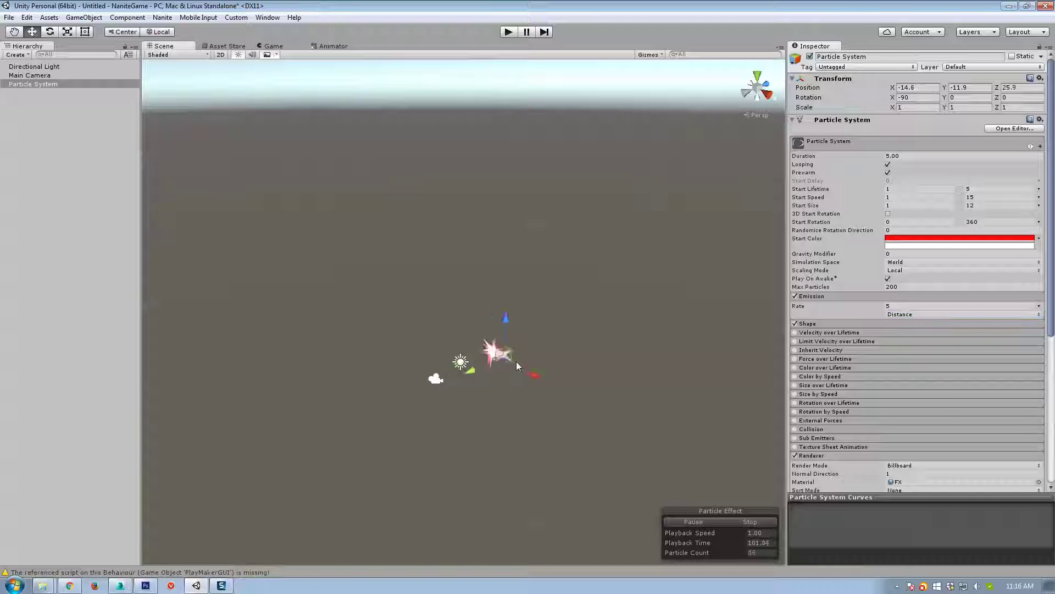
left_click_drag(517, 365, 462, 393)
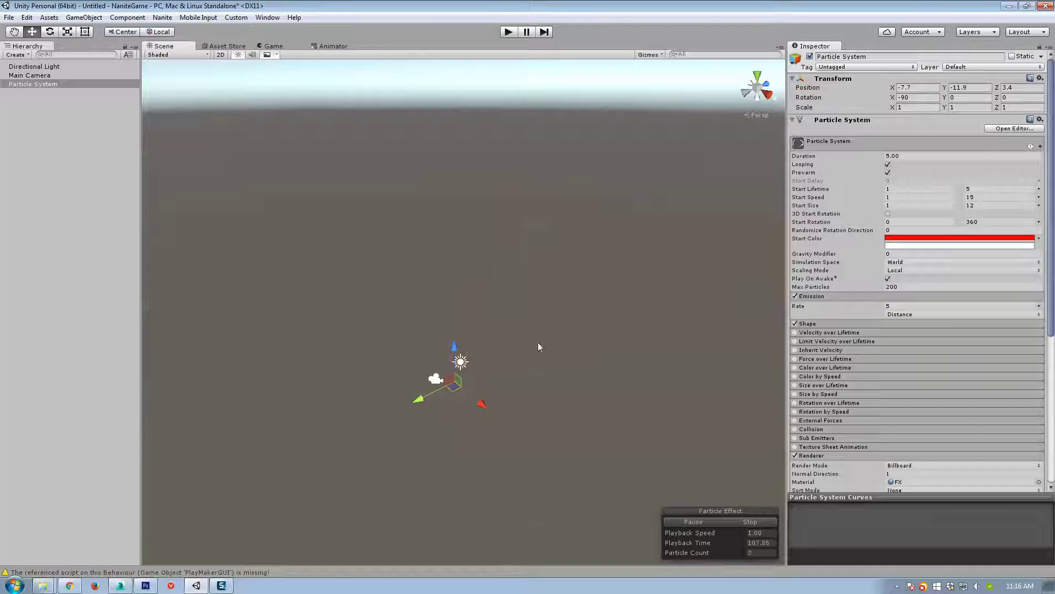
Step: Set Duration to 1.00, Start Lifetime to 0.3–1 and emission Rate to 10, testing the distance trail by moving the emitter across the scene
left_click_drag(460, 386, 621, 367)
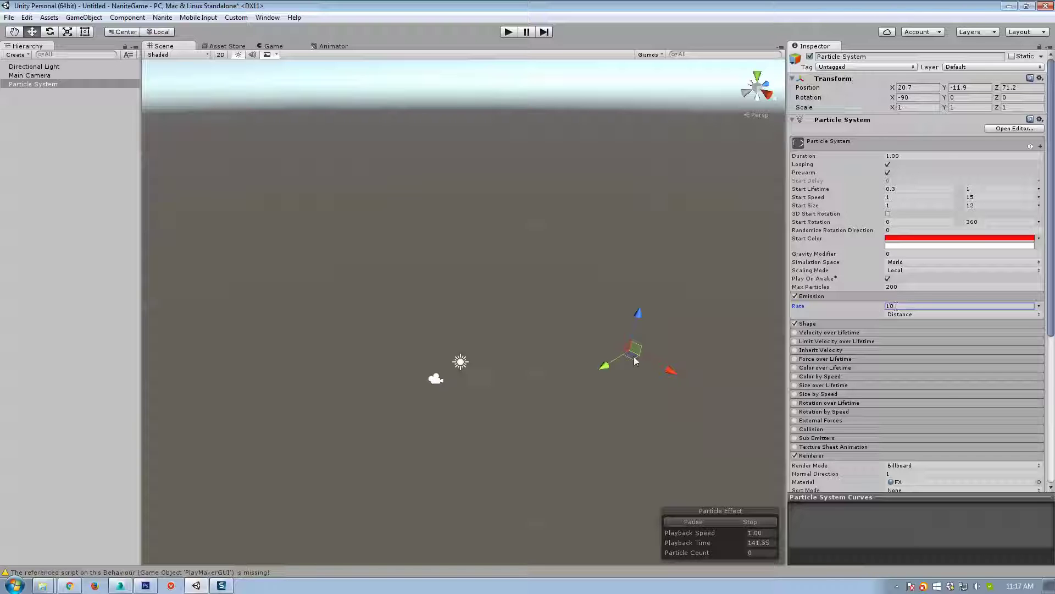
left_click_drag(635, 361, 426, 358)
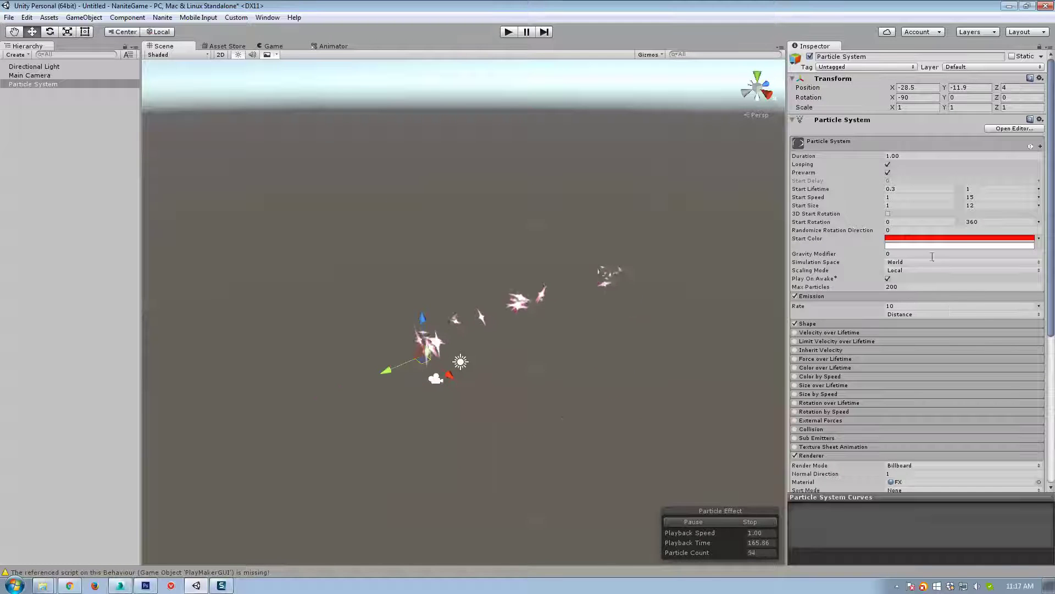
Step: Switch the emission Rate mode to Time, turn off Looping and simulate the effect
left_click(1009, 316)
left_click(911, 325)
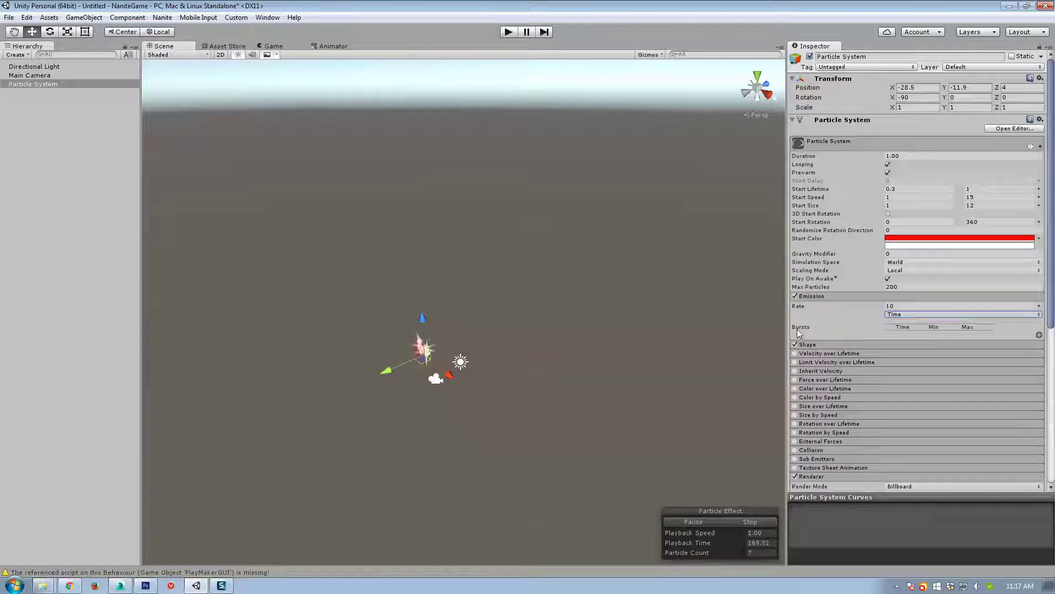
right_click_drag(749, 492, 572, 325)
left_click(887, 165)
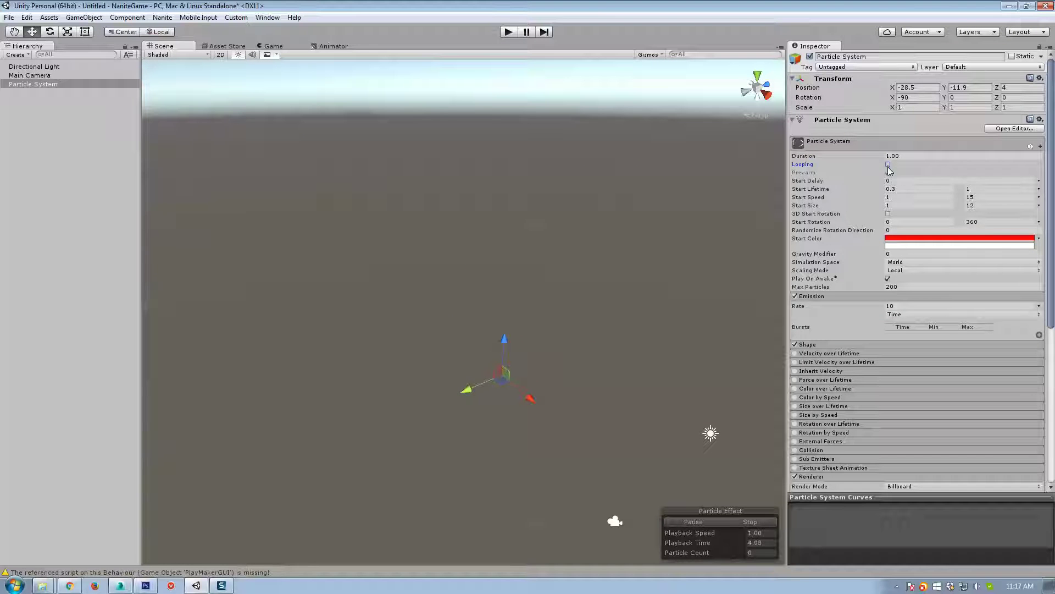
left_click(696, 521)
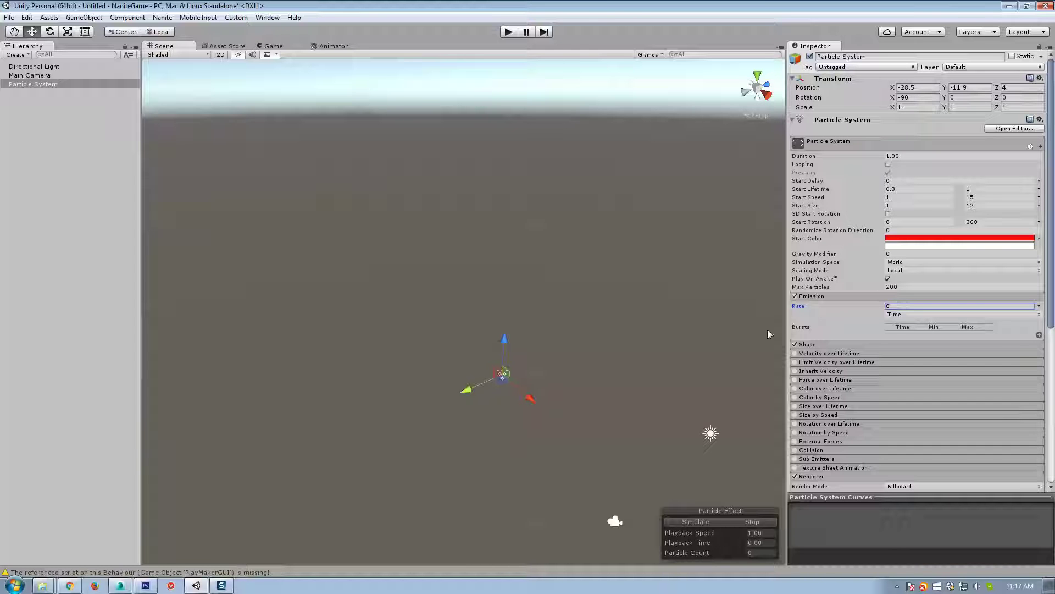
Step: Set the emission Rate to 0, add a burst of 30 particles at time 0.00 and simulate it
left_click(1039, 335)
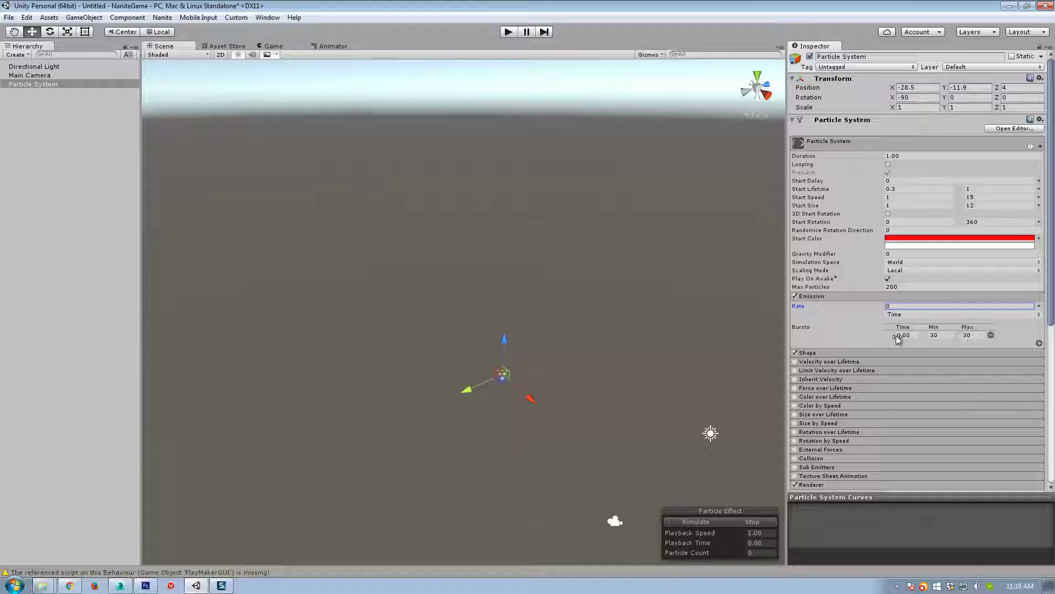
left_click(739, 521)
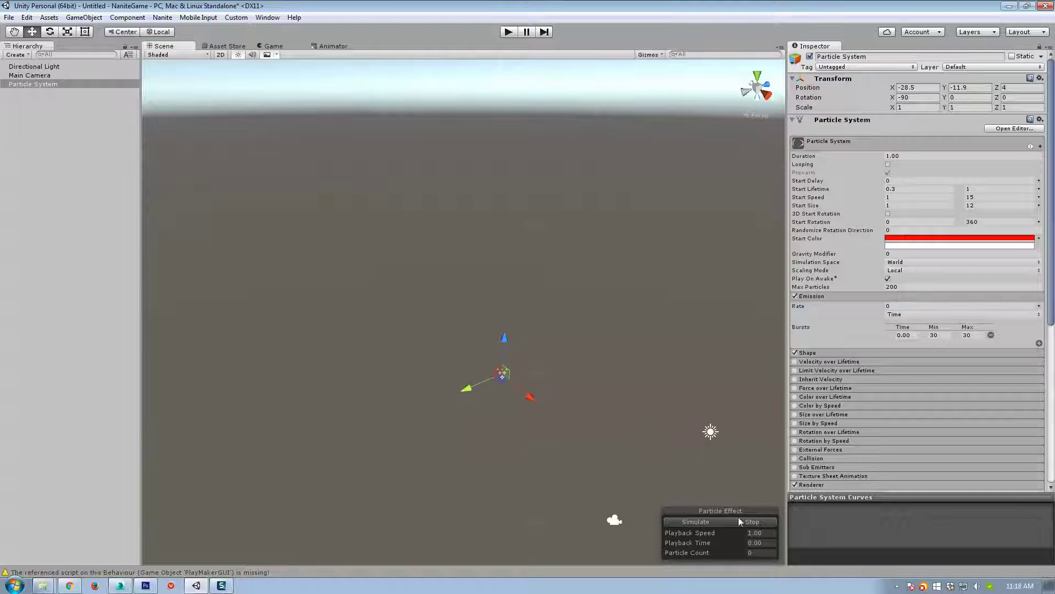
left_click(711, 523)
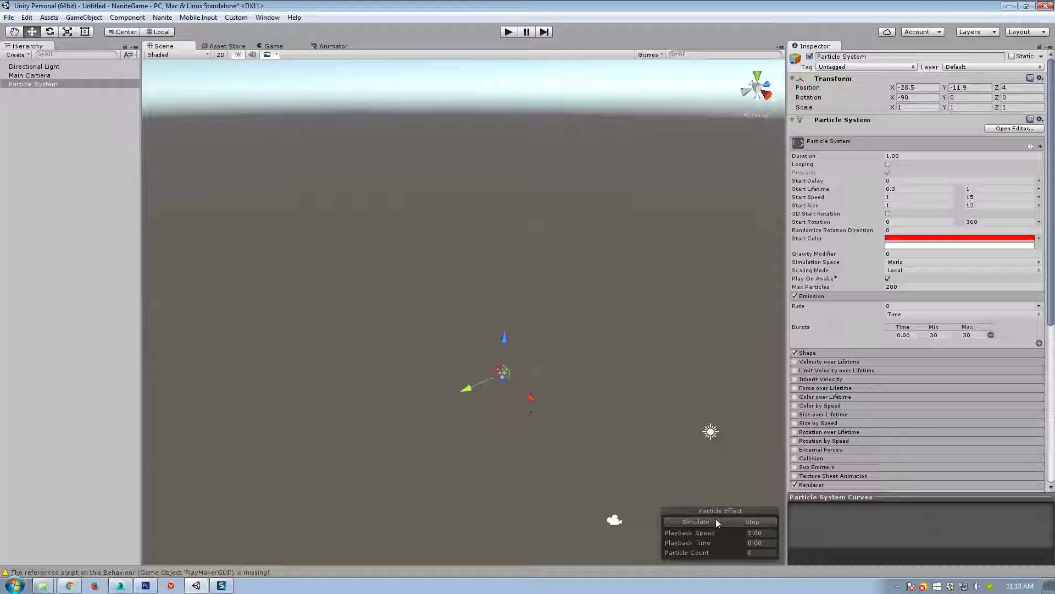
left_click(706, 523)
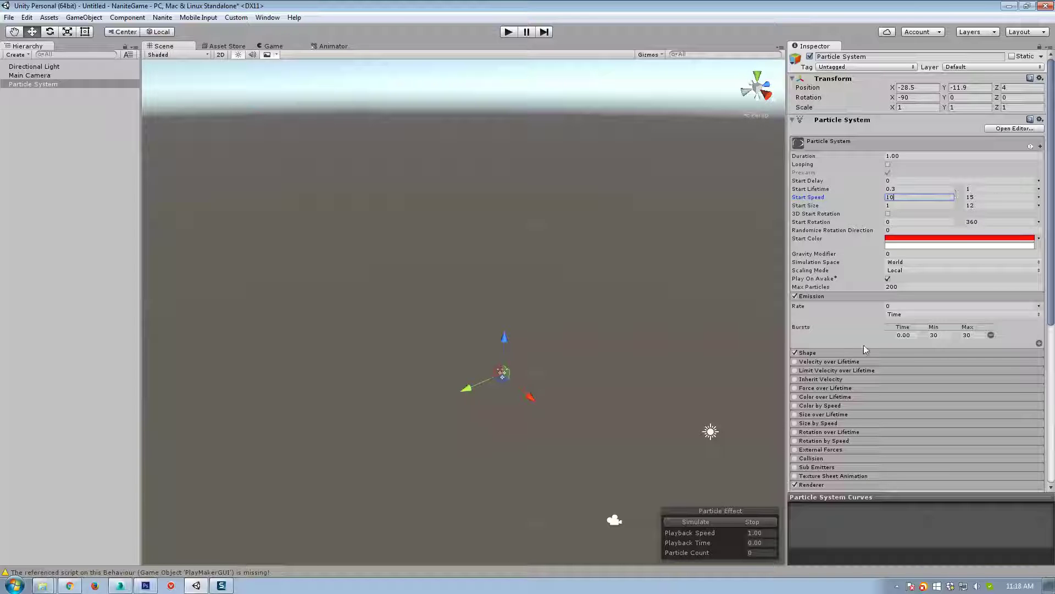
Step: Set Start Speed to 10–55, replay the burst to test it and turn Looping on
left_click(703, 523)
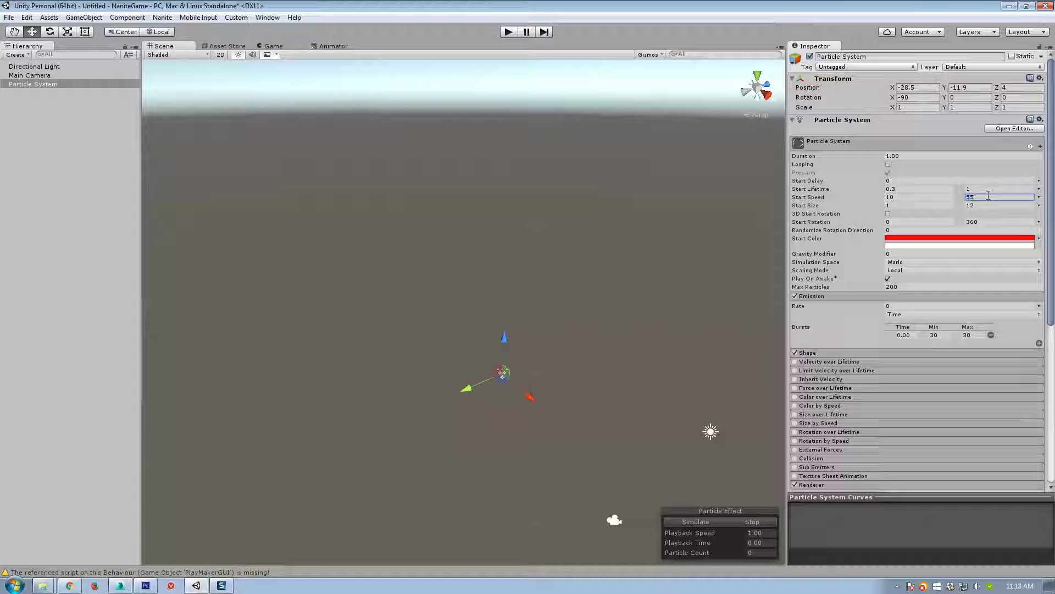
left_click(707, 522)
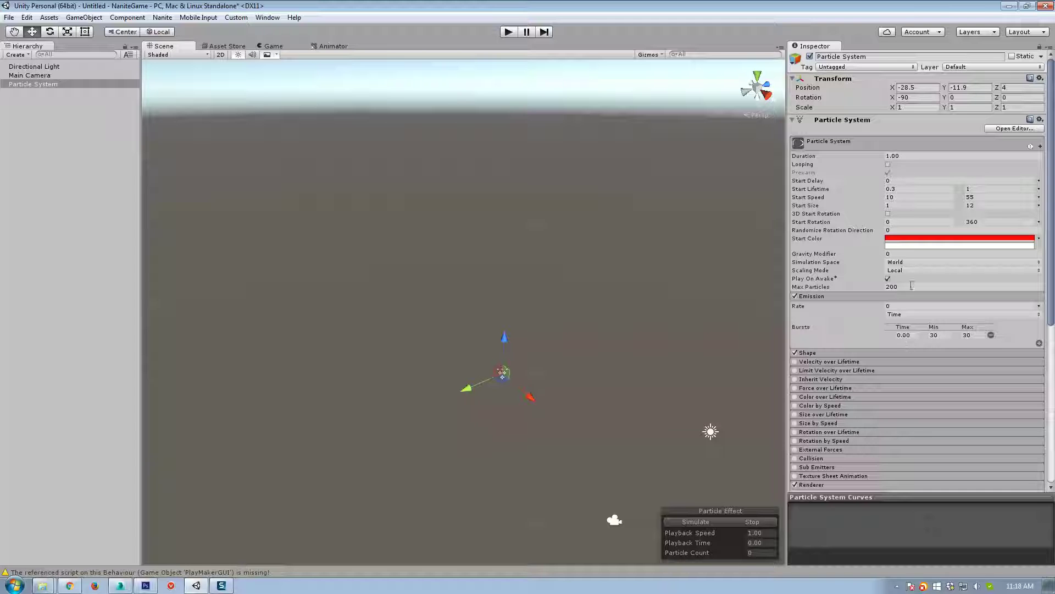
left_click(720, 523)
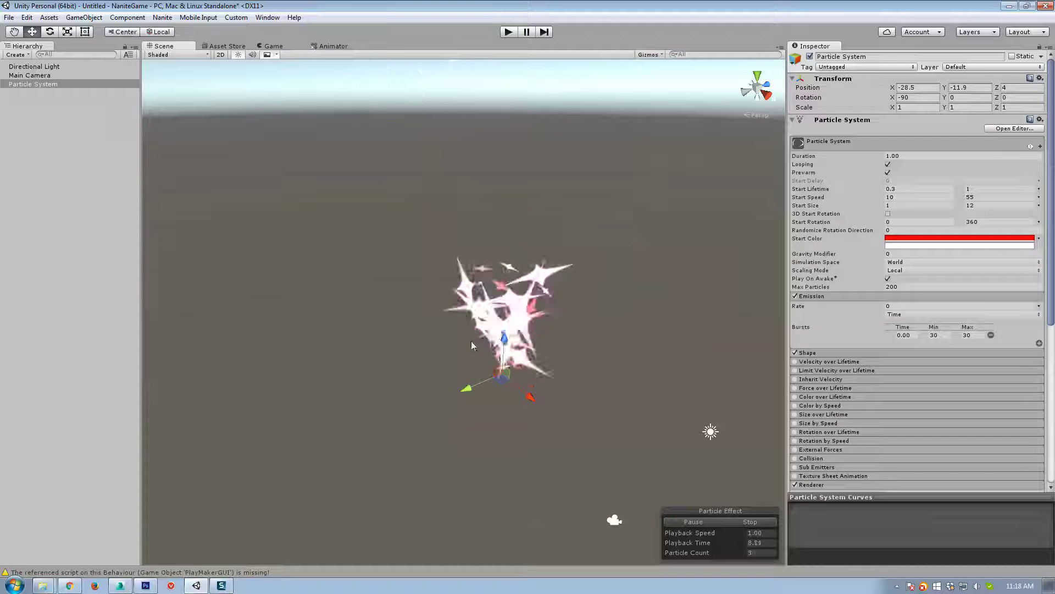
Step: Set the burst's Min to 1 while keeping Max at 30 to vary the particle count
left_click(935, 334)
type("1")
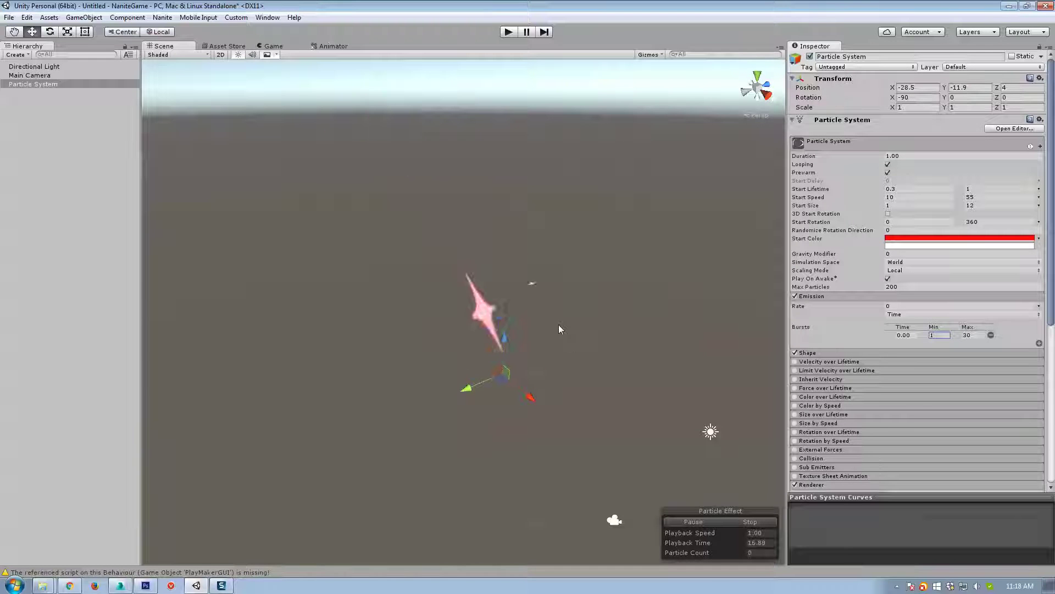
left_click(991, 335)
left_click(1039, 334)
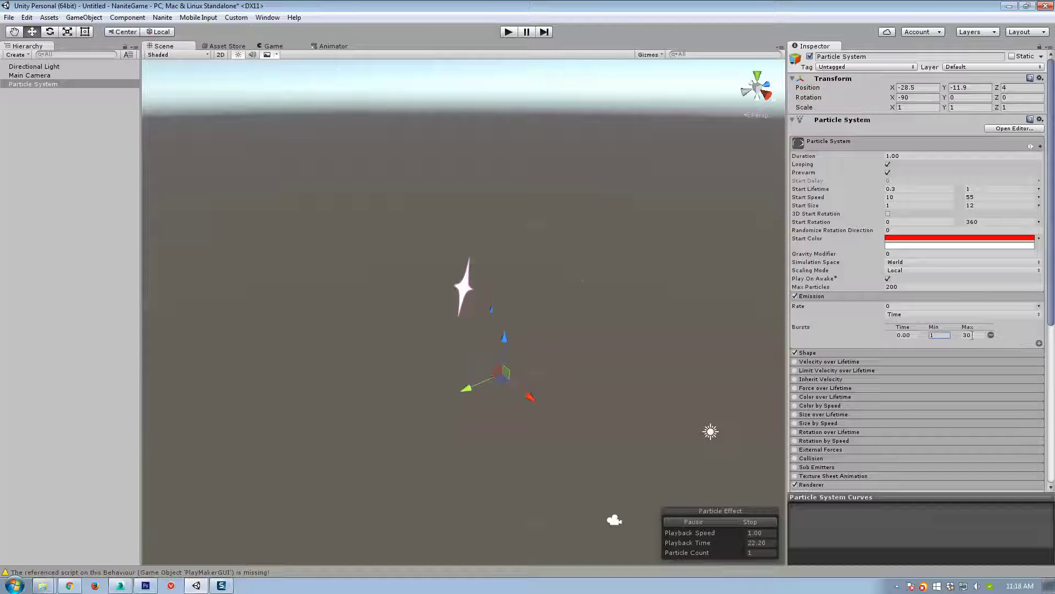
left_click(968, 335)
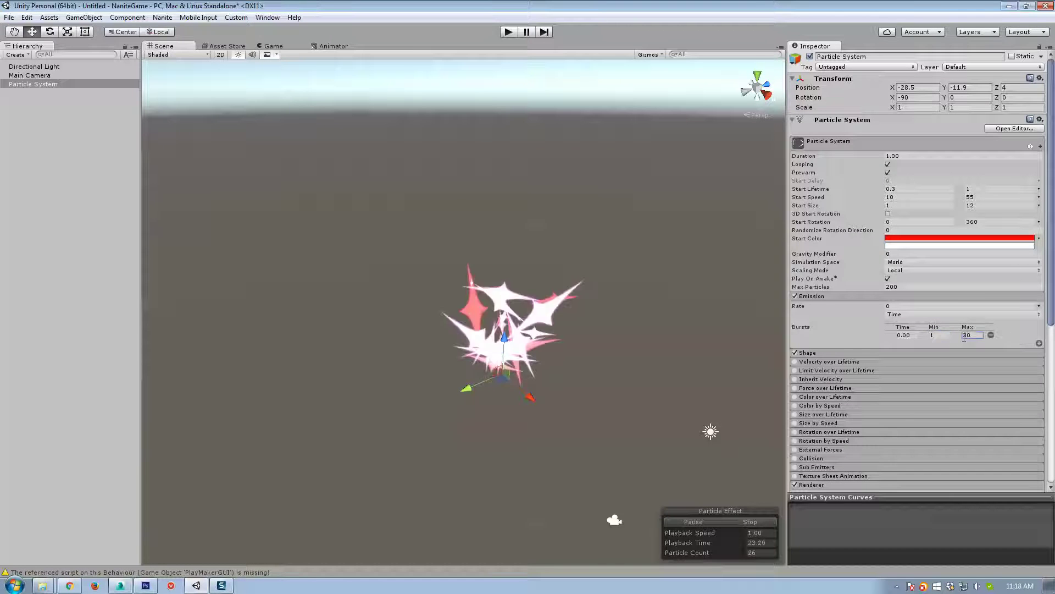
Step: Add a second burst at time 2.00 and set the system's Duration to 5
left_click(1039, 343)
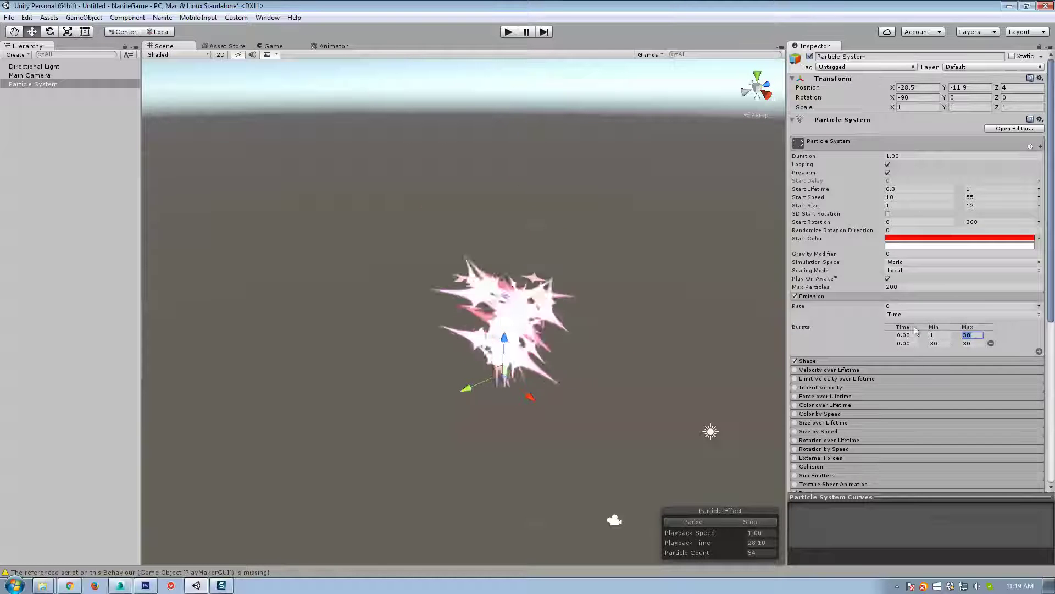
left_click(907, 156)
type("5")
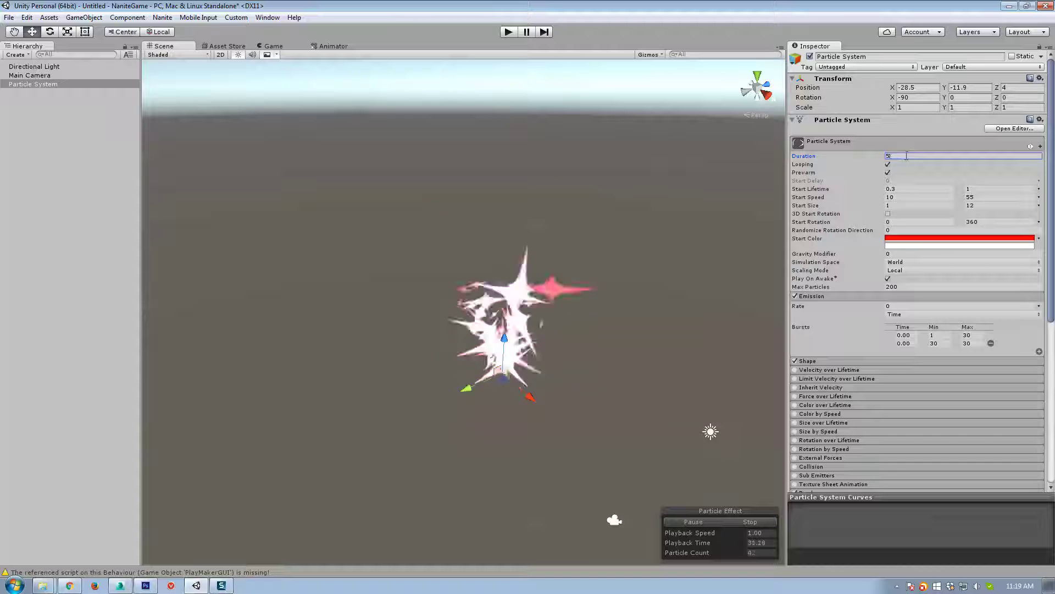
key("Return")
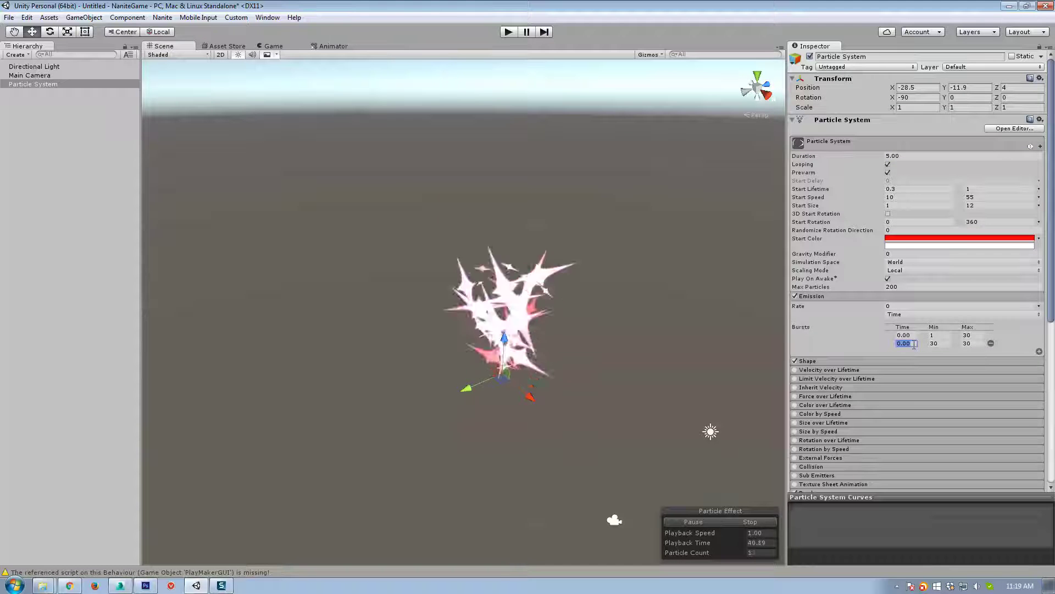
type("2")
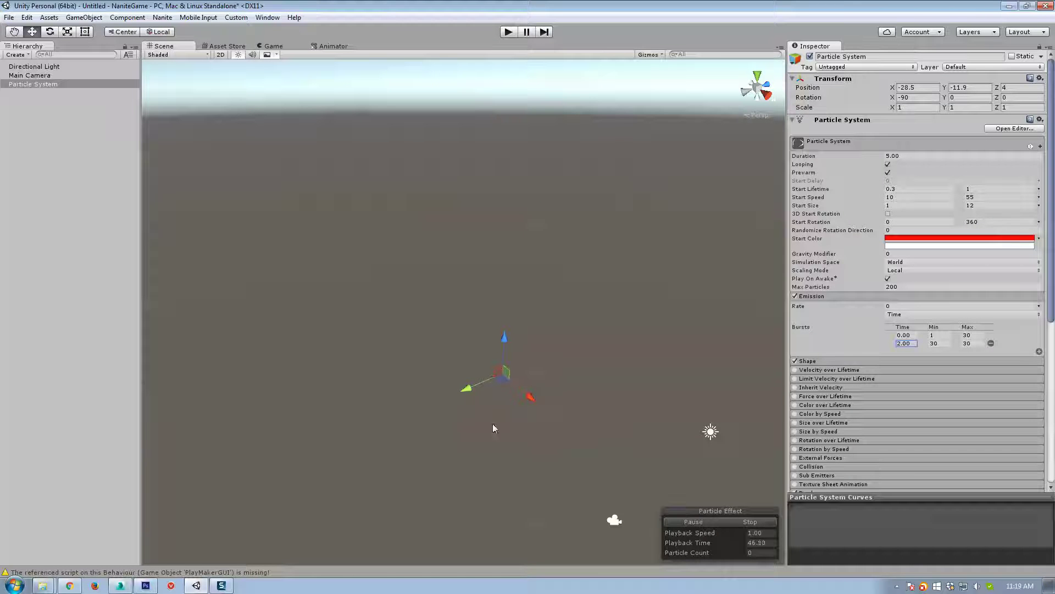
Step: Add a third burst at time 1.00 with Min and Max 1, and raise the second burst's Min to 200
left_click(937, 335)
left_click(1039, 351)
left_click(916, 352)
type("1")
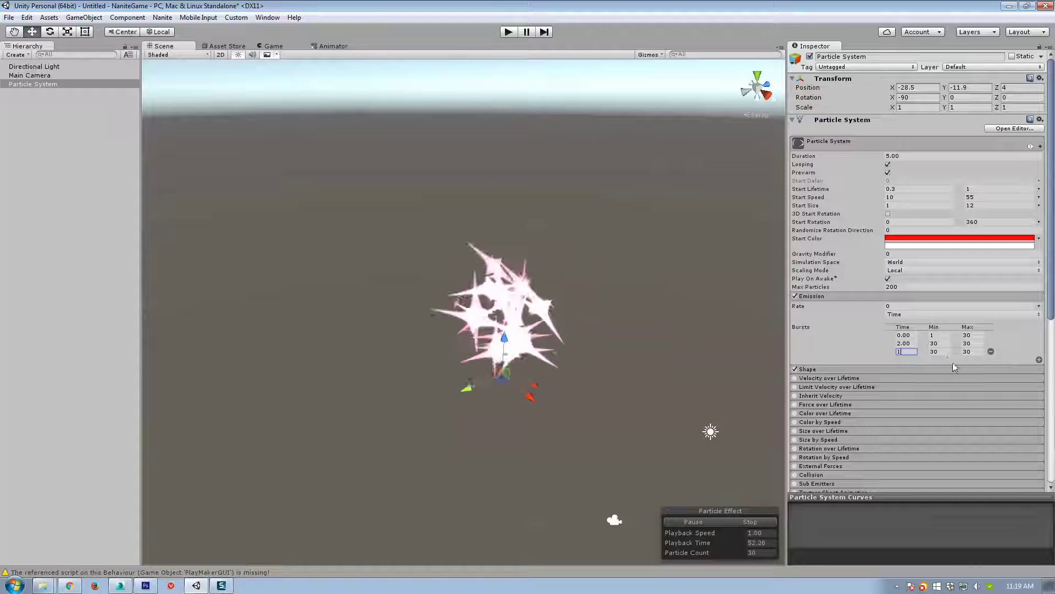
key("Tab")
type("1")
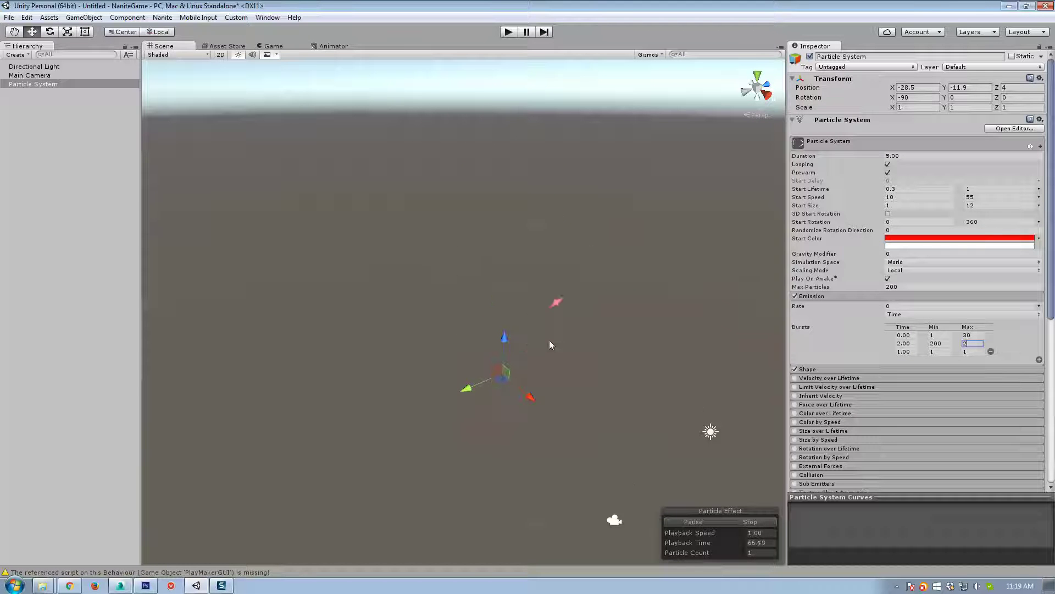
Step: Remove the second and third bursts and set the remaining burst's Min to 20
left_click(991, 351)
left_click(991, 343)
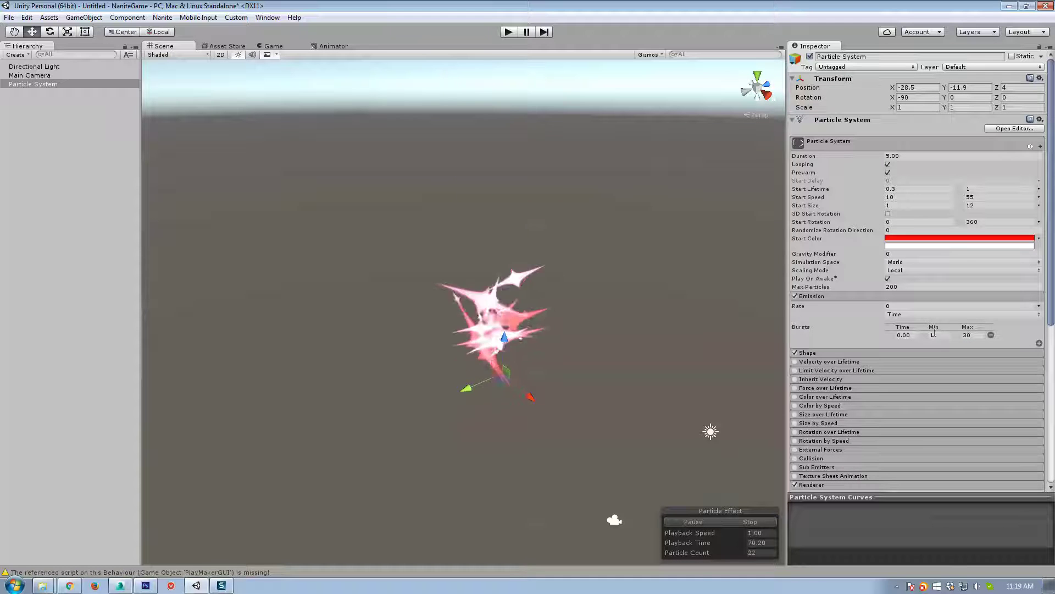
left_click(940, 335)
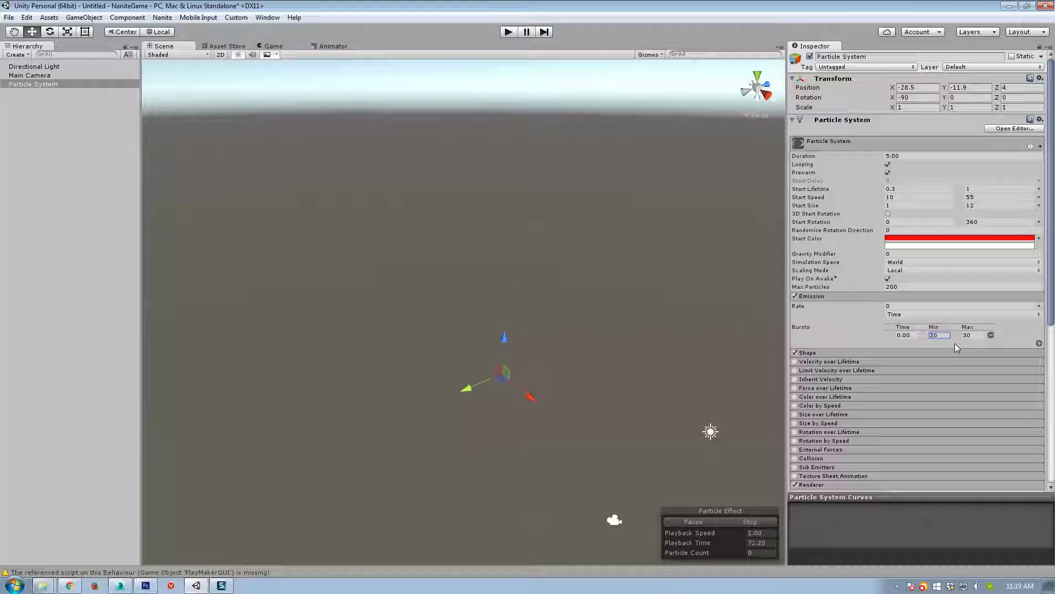
Step: Turn off Looping, expand the Shape module and widen the cone's Angle to 90
left_click(888, 164)
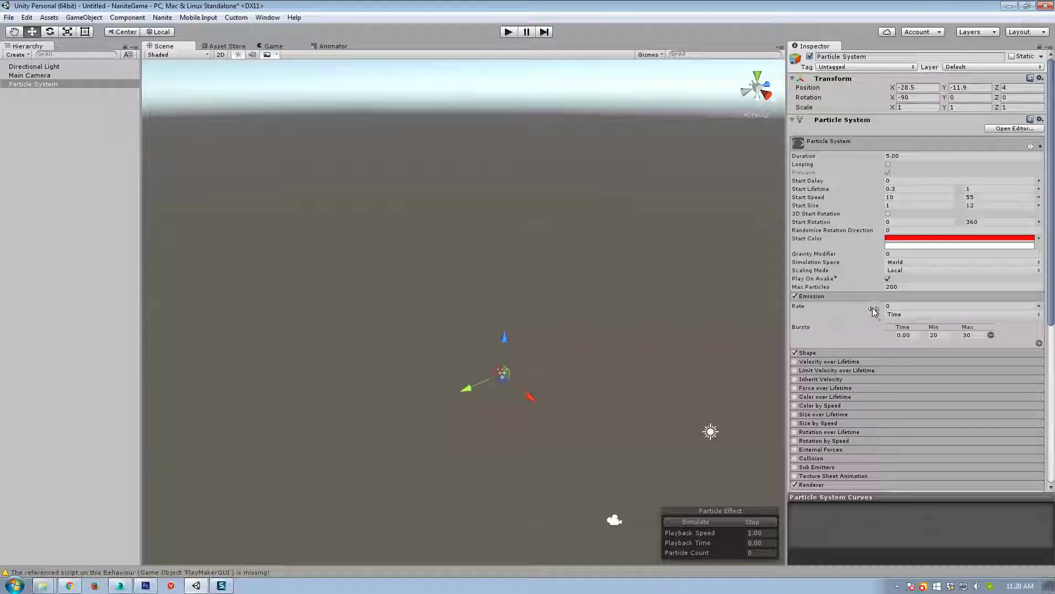
left_click(822, 353)
right_click_drag(676, 400, 532, 363)
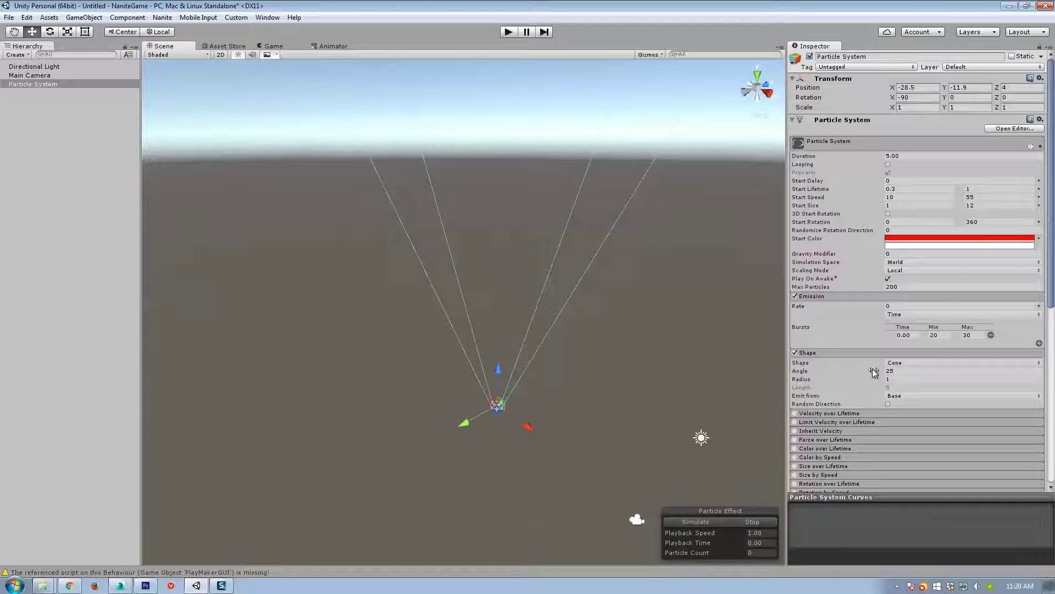
left_click_drag(874, 372, 960, 373)
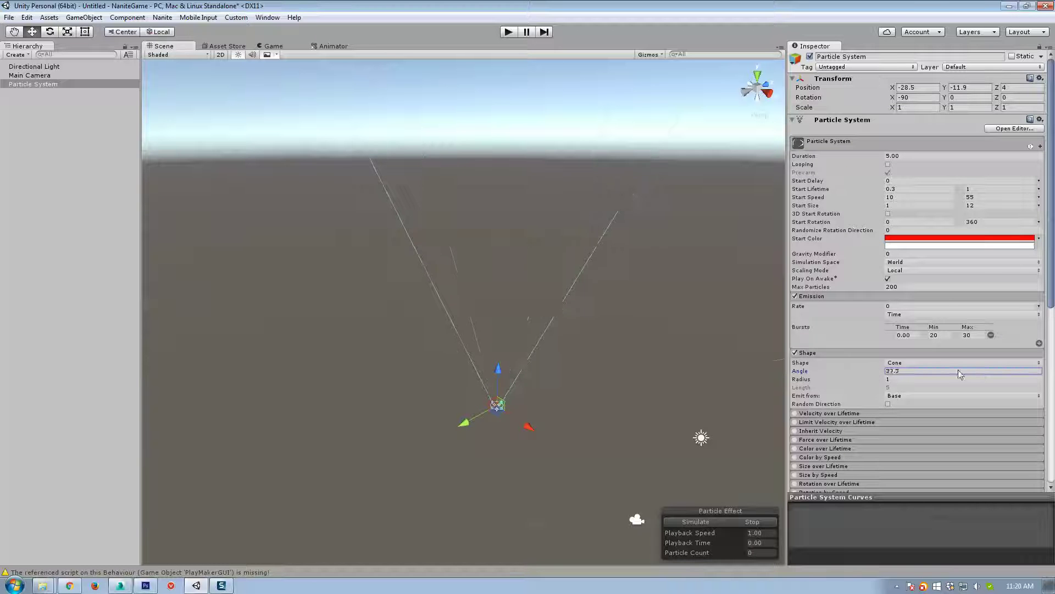
left_click(863, 381)
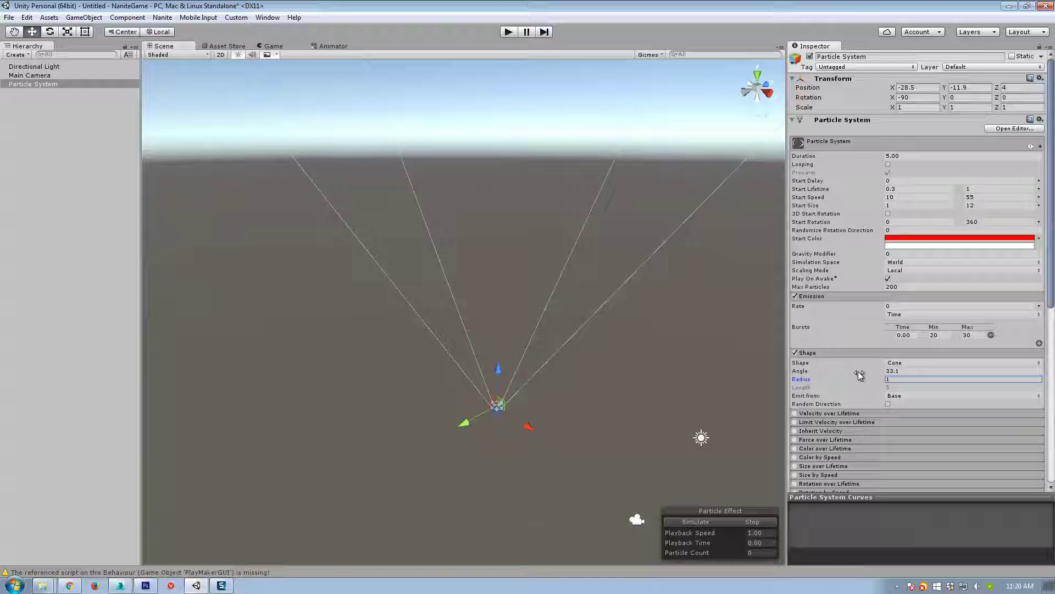
left_click_drag(859, 371, 942, 443)
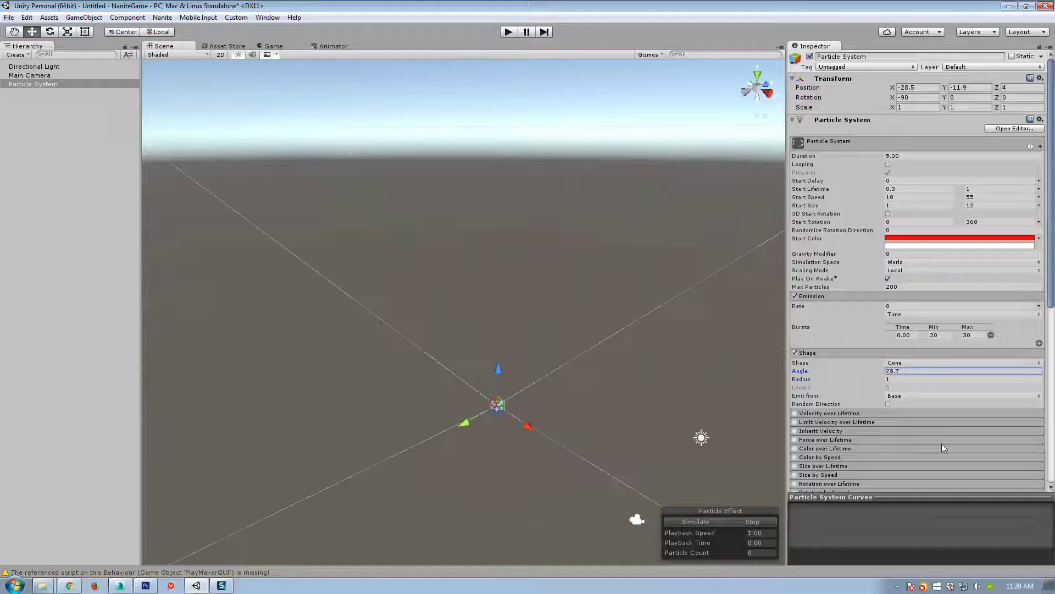
Step: Replay the particle burst several times to examine how it spreads from the flattened cone
right_click_drag(655, 370, 682, 462)
scroll(687, 474, "down", 5)
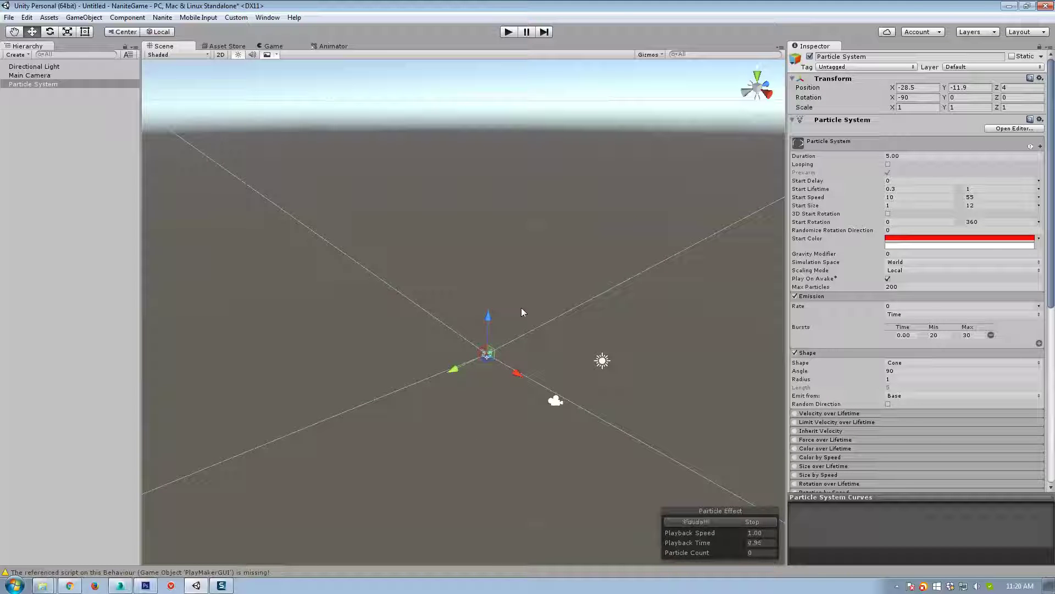
left_click(707, 522)
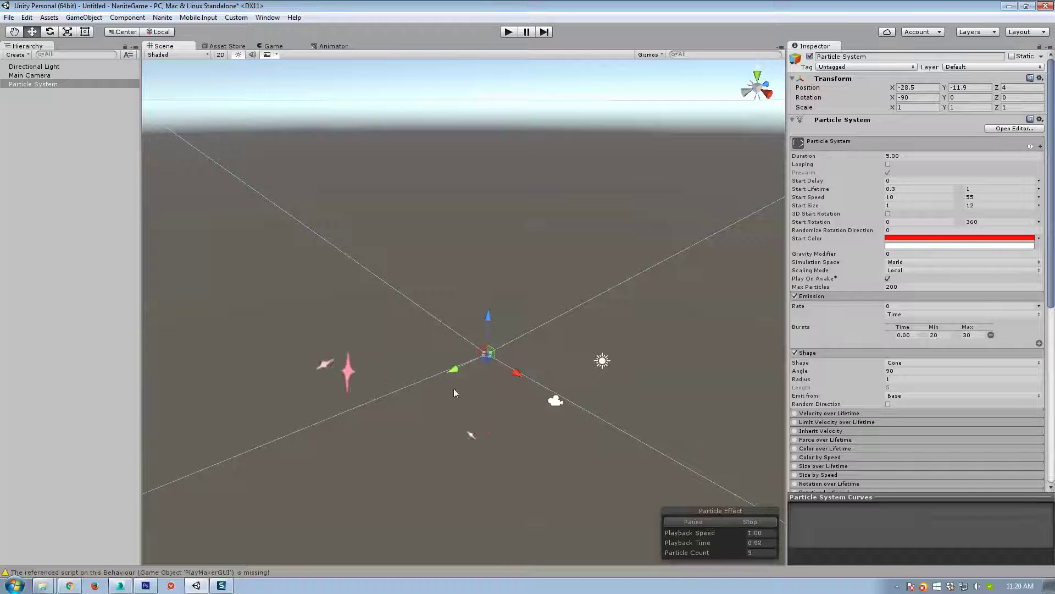
left_click(711, 523)
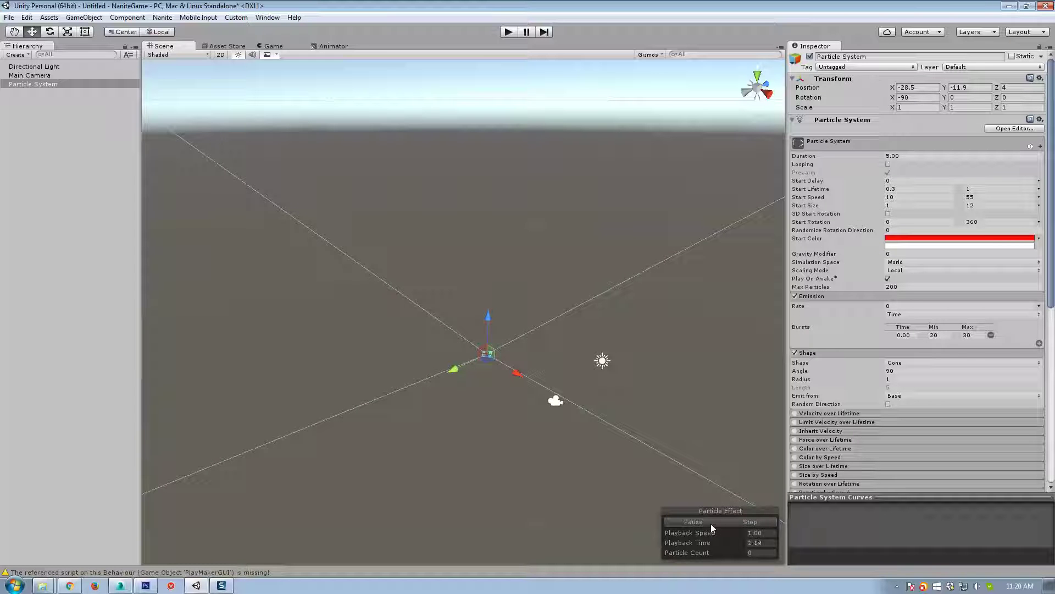
left_click(708, 522)
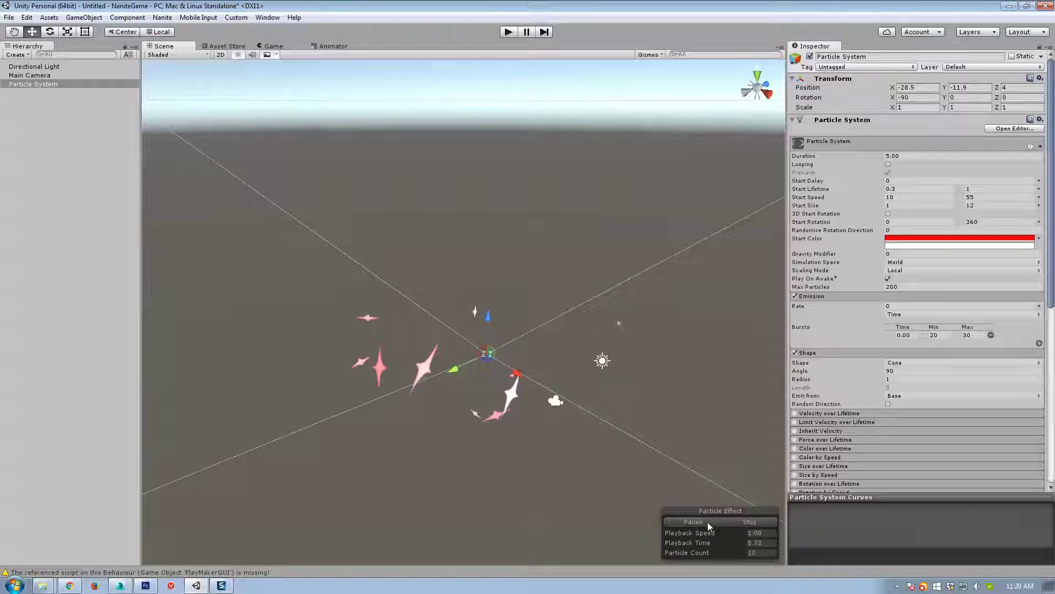
Step: Turn Looping back on with Prewarm enabled and set Duration to 1
left_click(888, 164)
left_click(888, 173)
left_click(912, 156)
type("1")
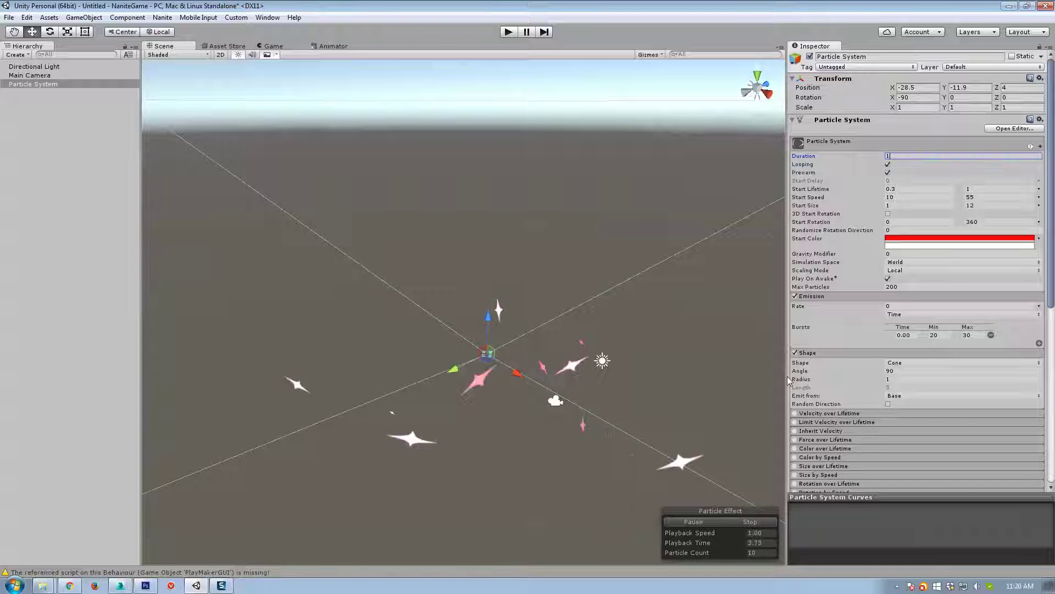
Step: Test the cone with Angle 0, then set its Angle to about 53.4 and its Radius to about 32.69
left_click(901, 371)
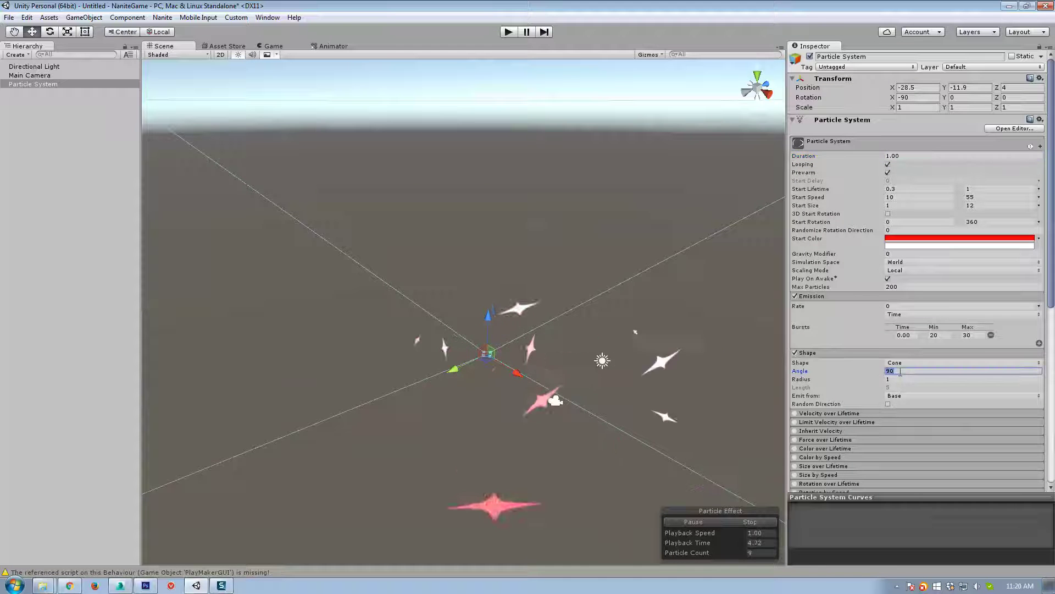
type("0")
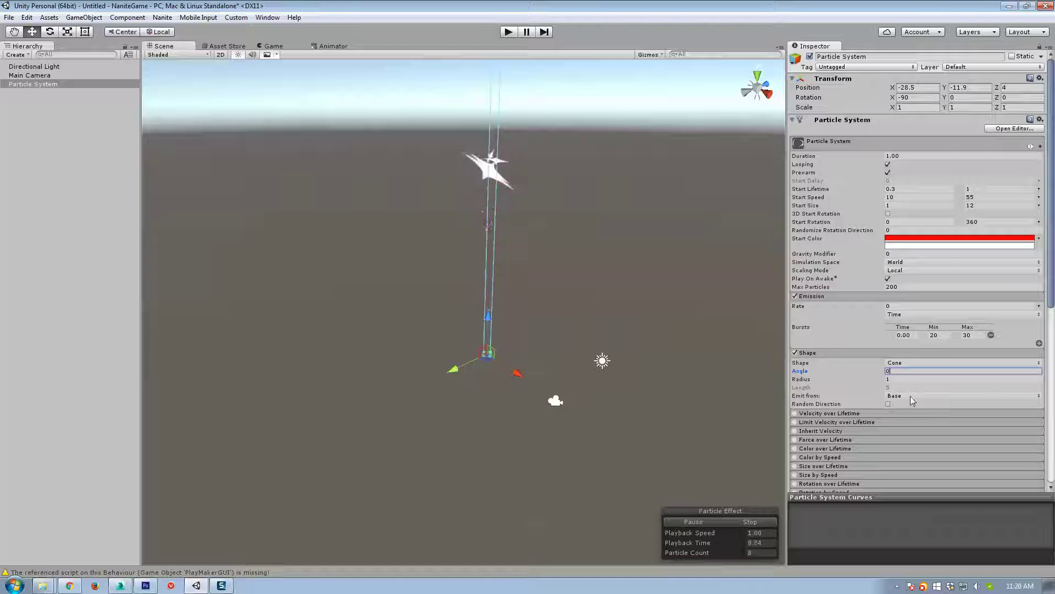
left_click_drag(869, 371, 1003, 380)
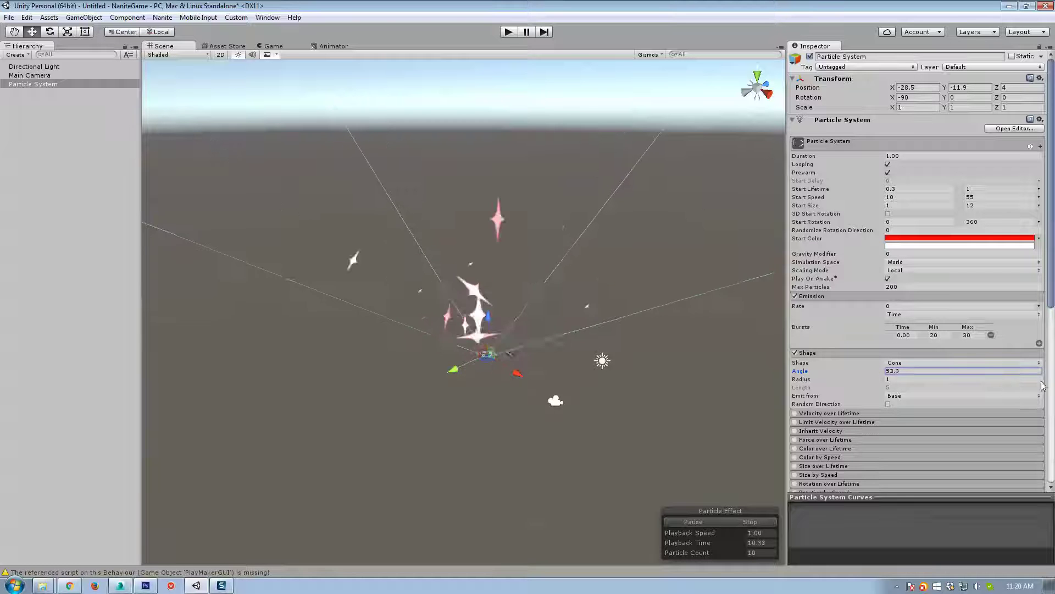
left_click_drag(853, 378, 483, 387)
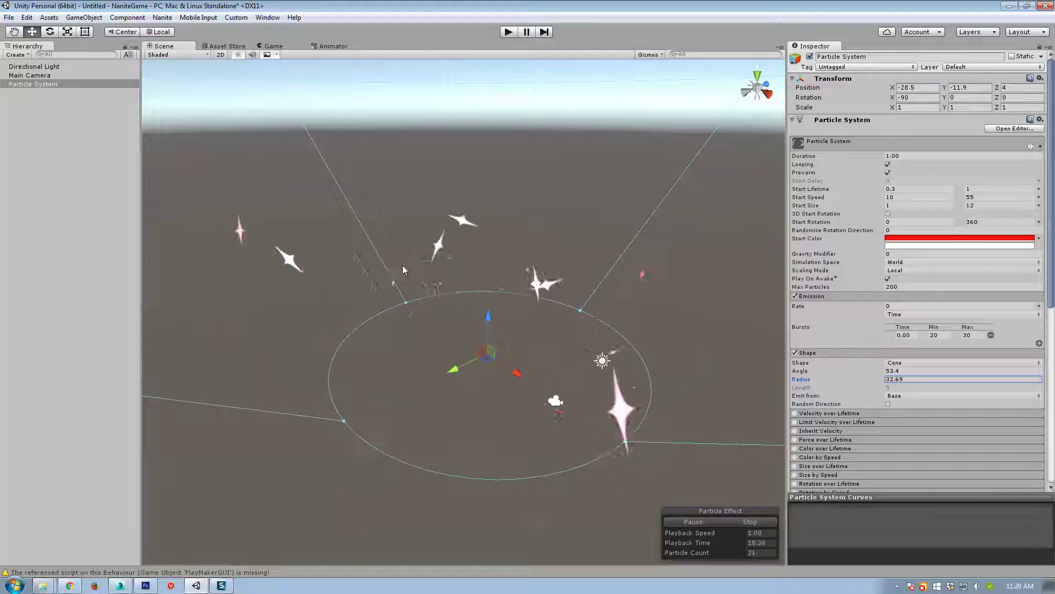
Step: Shrink the cone's Radius to 0.01 and set its Emit from option to Base Shell
left_click_drag(862, 381, 275, 489)
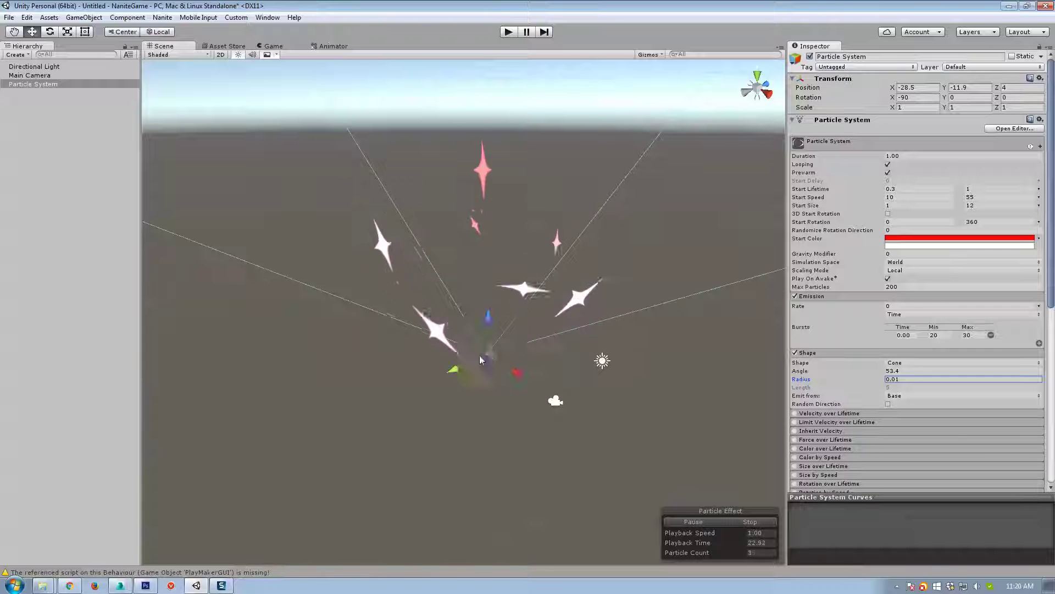
left_click_drag(486, 352, 527, 417, "alt")
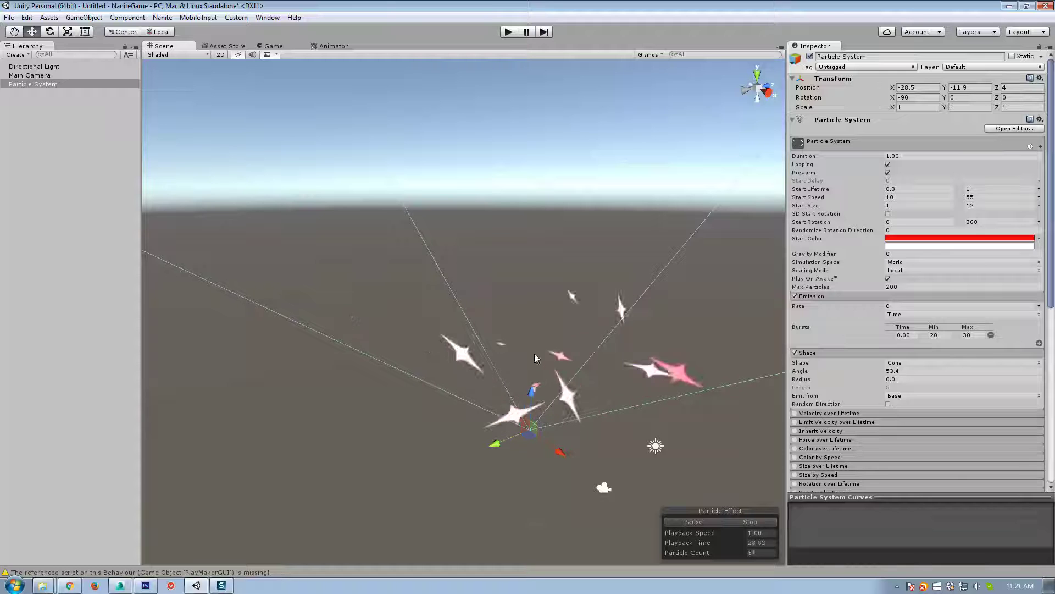
left_click_drag(628, 400, 660, 435, "alt")
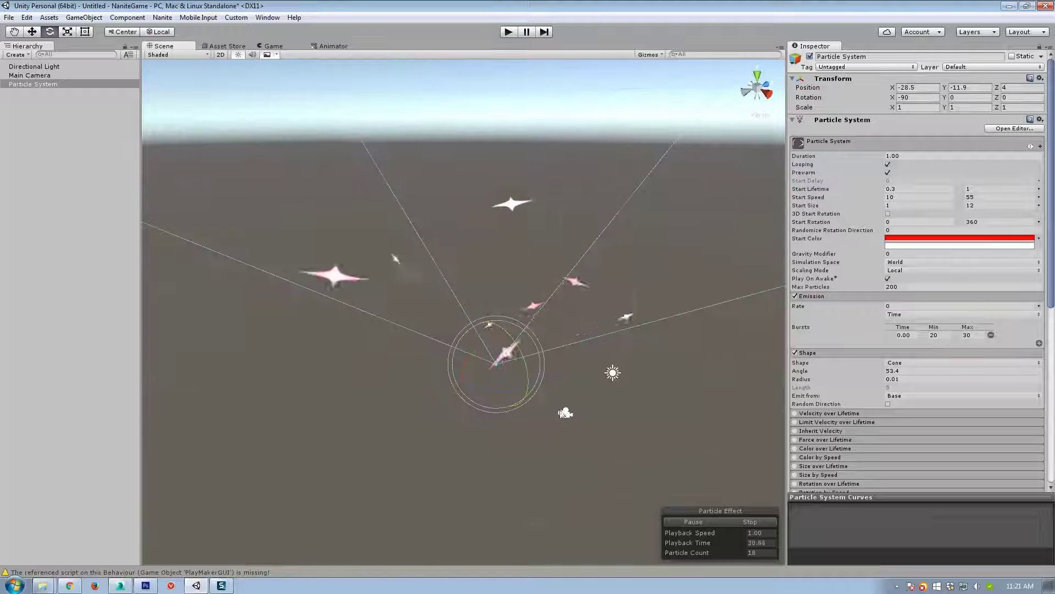
key("w")
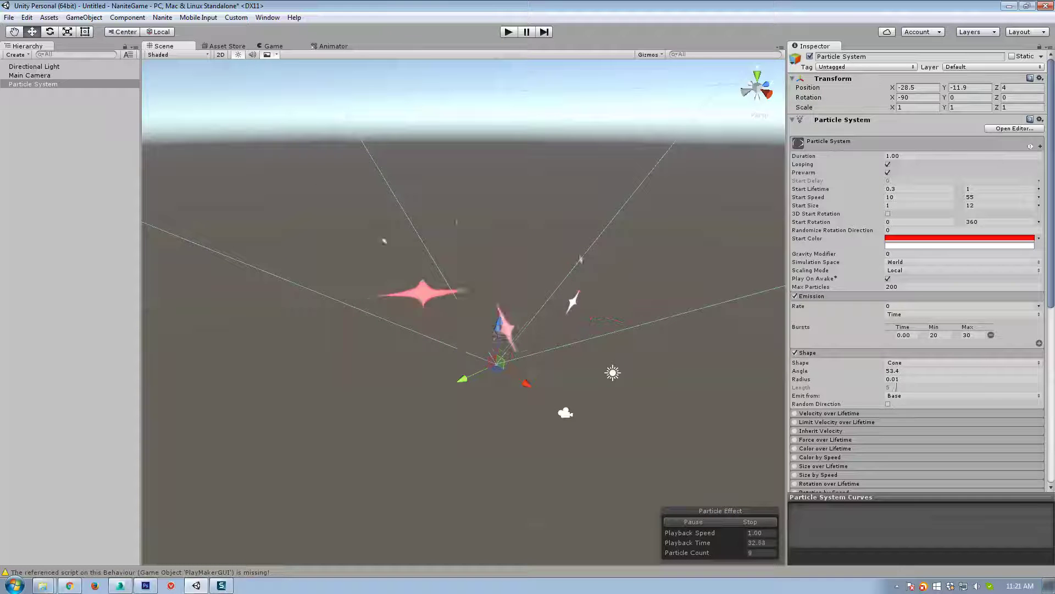
left_click(903, 397)
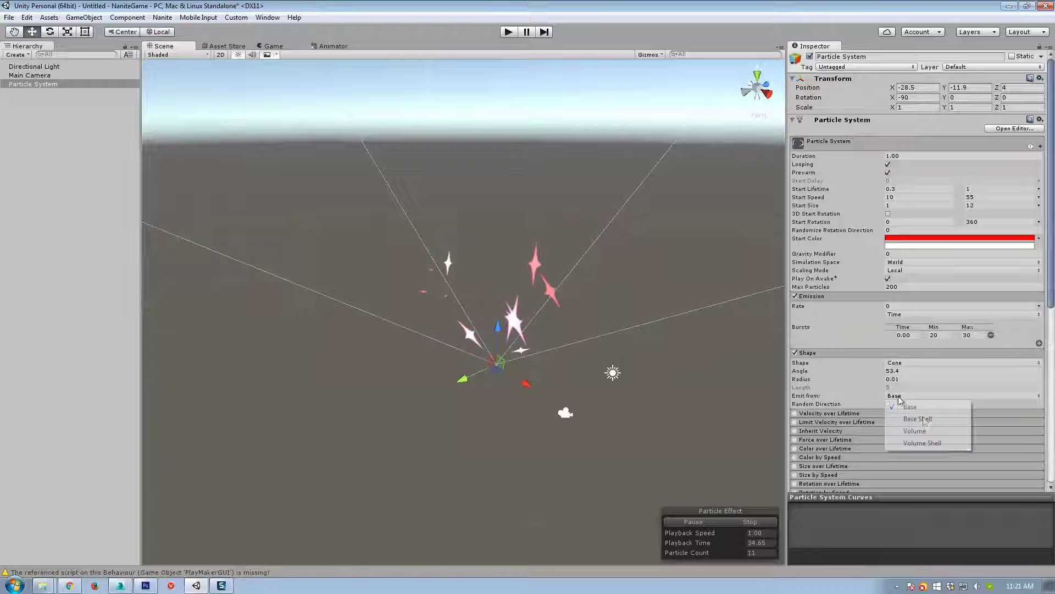
left_click(926, 419)
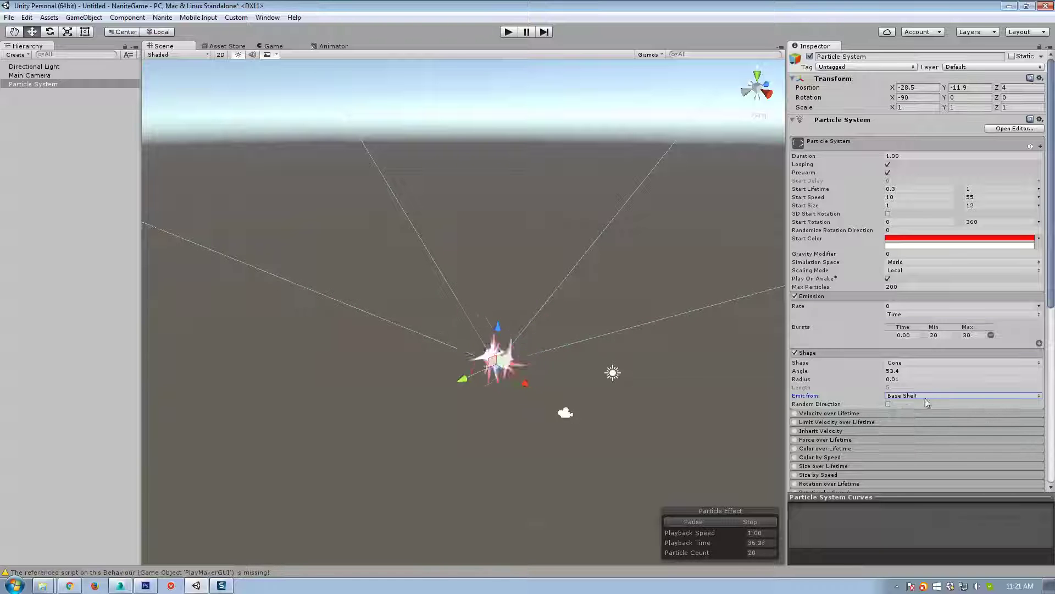
Step: Emit particles from the cone's Volume, with Radius set to 5.6 and Angle to about 62.87
left_click(907, 395)
left_click(916, 430)
right_click_drag(537, 305, 535, 269)
scroll(535, 266, "down", 3)
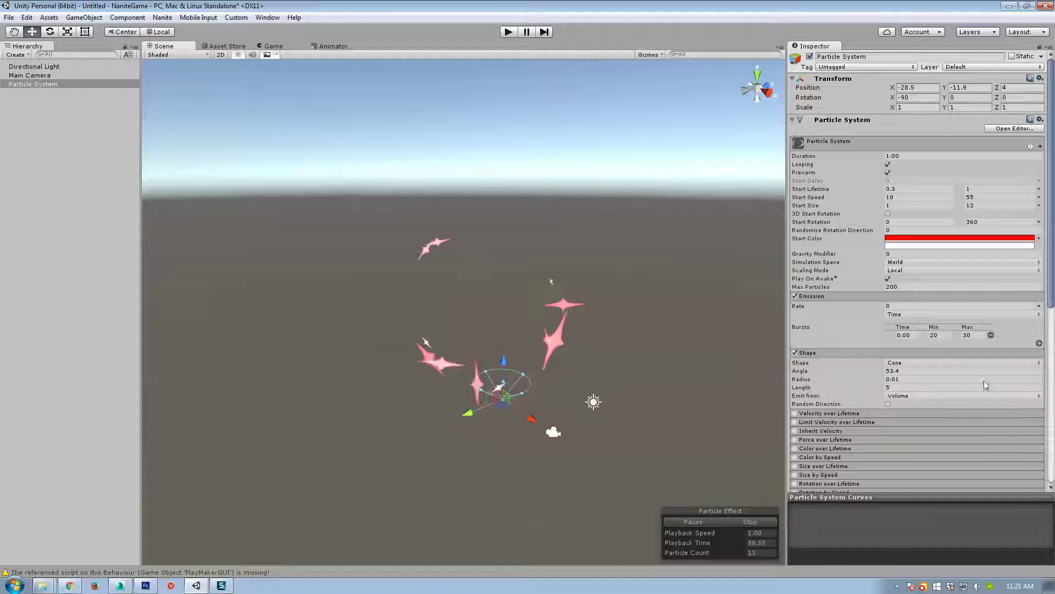
left_click(901, 380)
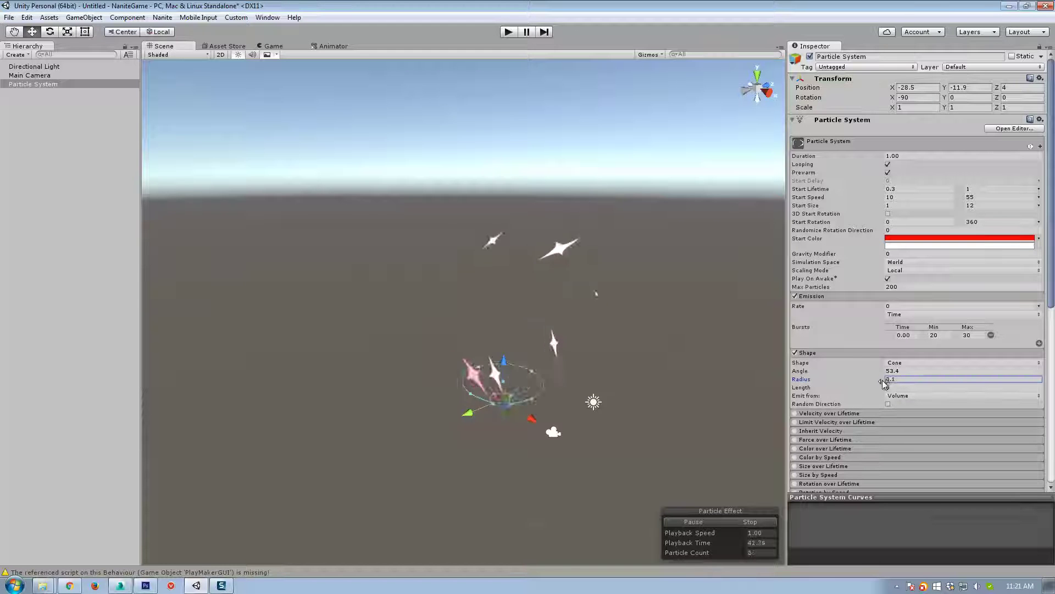
type("5.6")
left_click_drag(864, 373, 1022, 373)
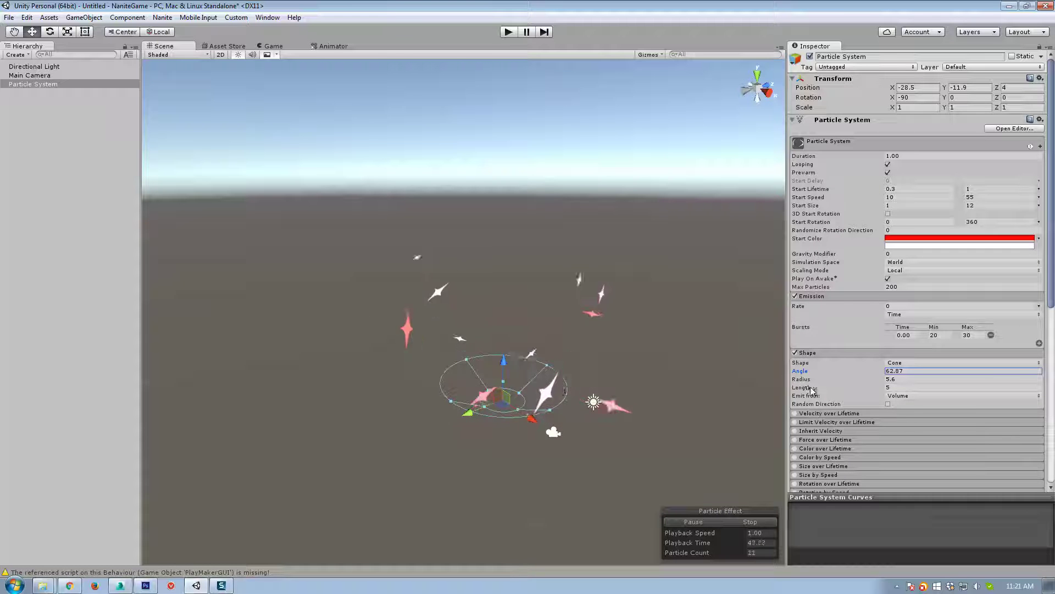
Step: Switch the cone's emission to Volume Shell and test Random Direction, turning it on and back off
left_click(929, 396)
left_click(926, 445)
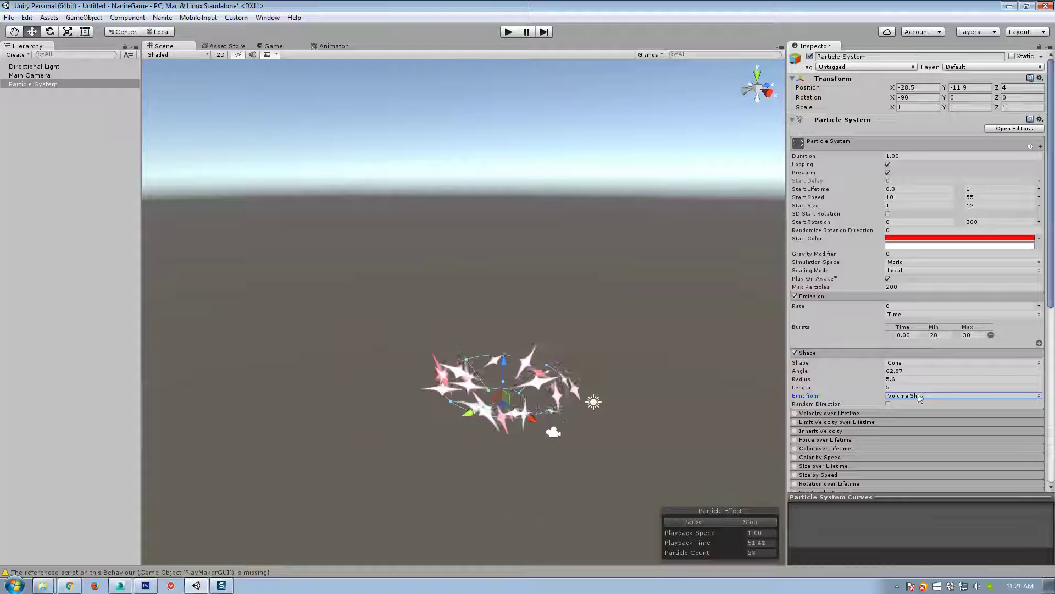
left_click(888, 404)
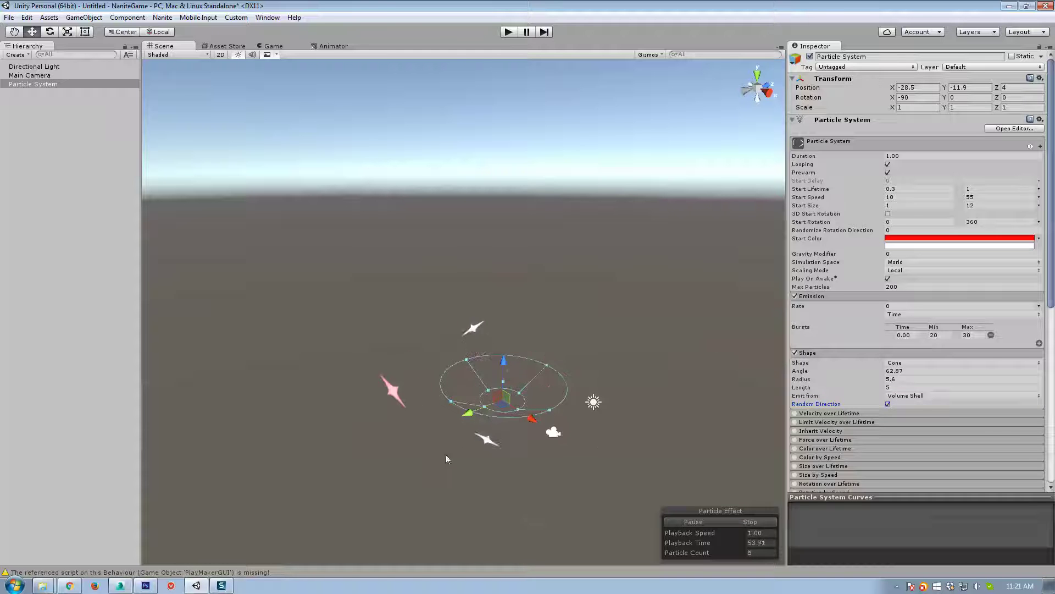
left_click(889, 404)
Step: Reduce the cone's Radius to 0.01 and set it to emit from the Base
left_click_drag(801, 379, 500, 381)
left_click(934, 395)
left_click(907, 405)
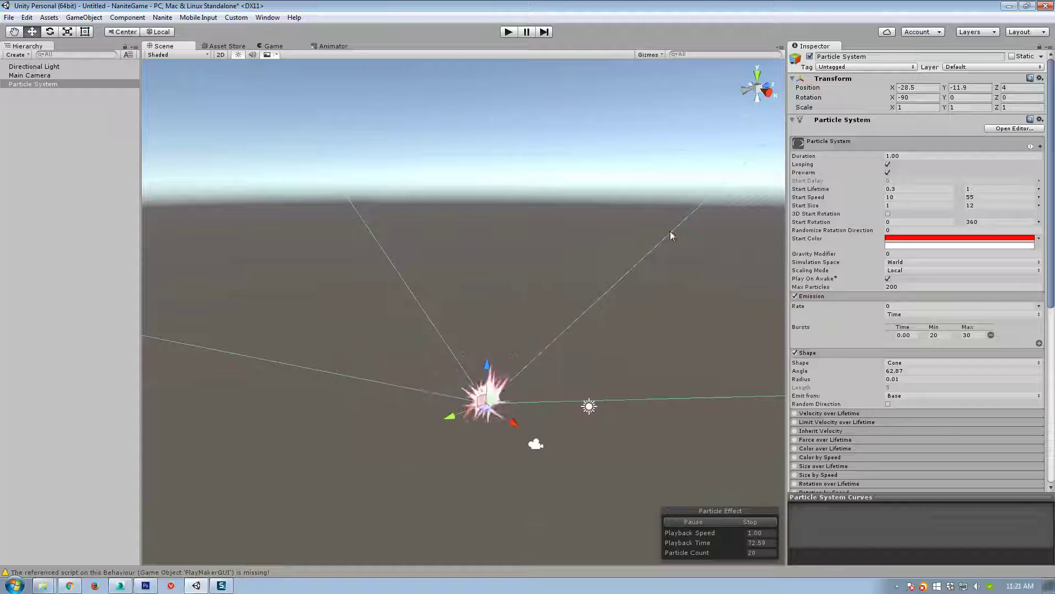
Step: Turn on Random Direction for the cone and try Emit from Base Shell before choosing Volume Shell
left_click(887, 404)
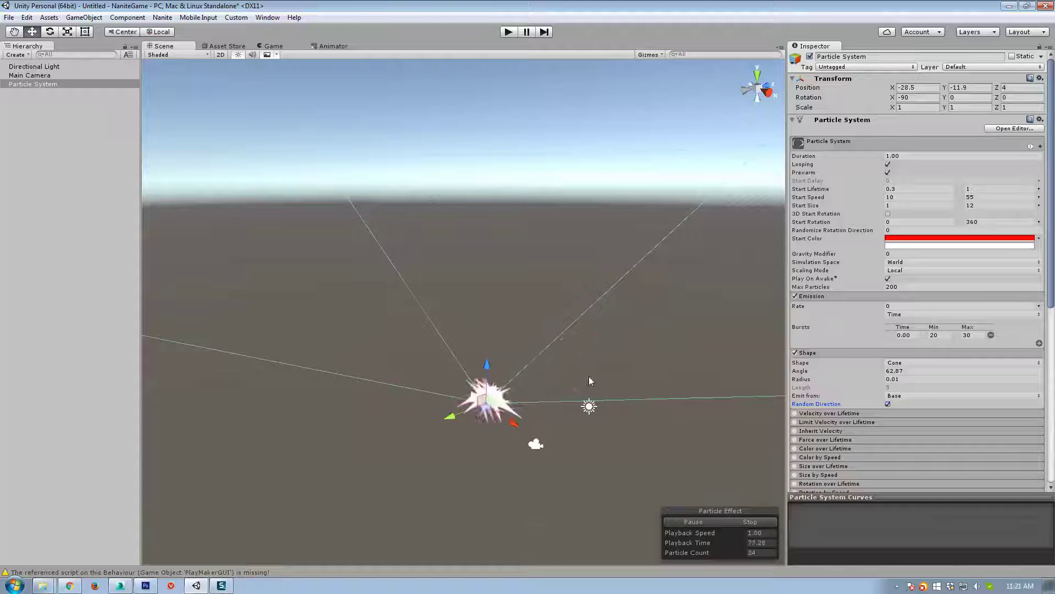
left_click_drag(636, 408, 764, 462, "alt")
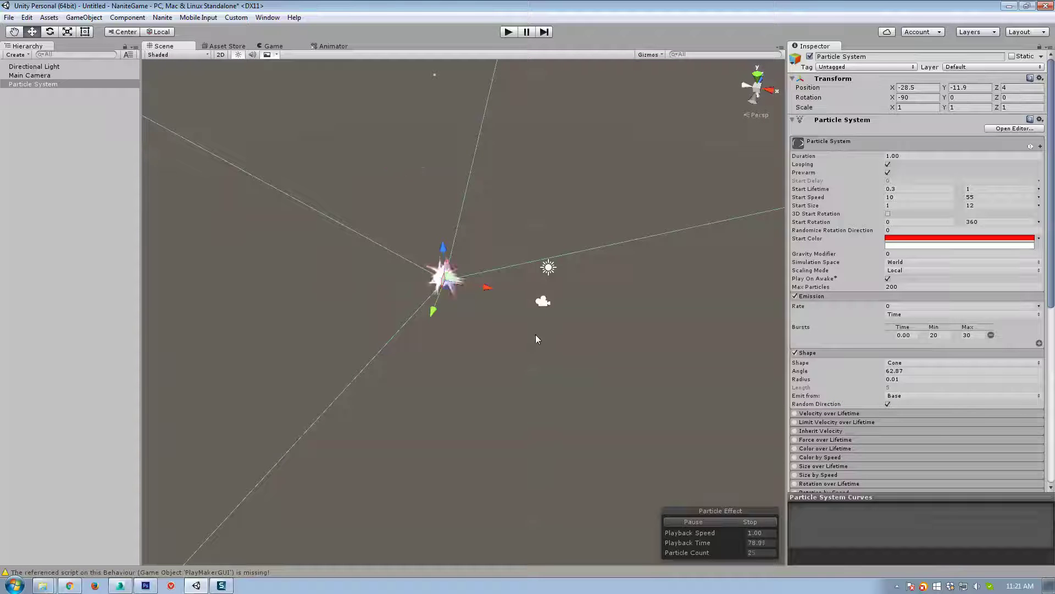
left_click(906, 395)
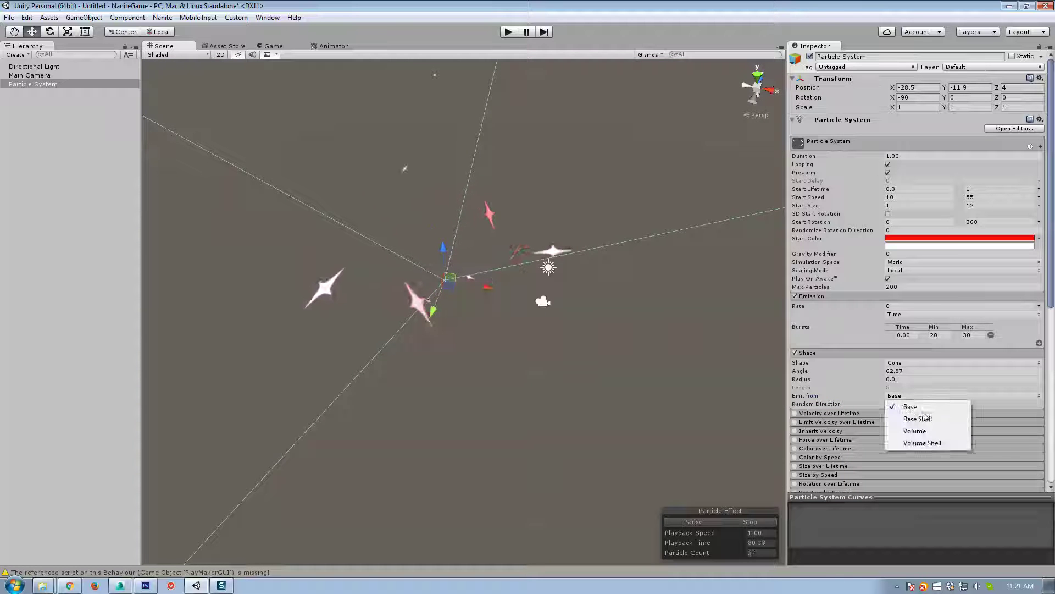
left_click(923, 417)
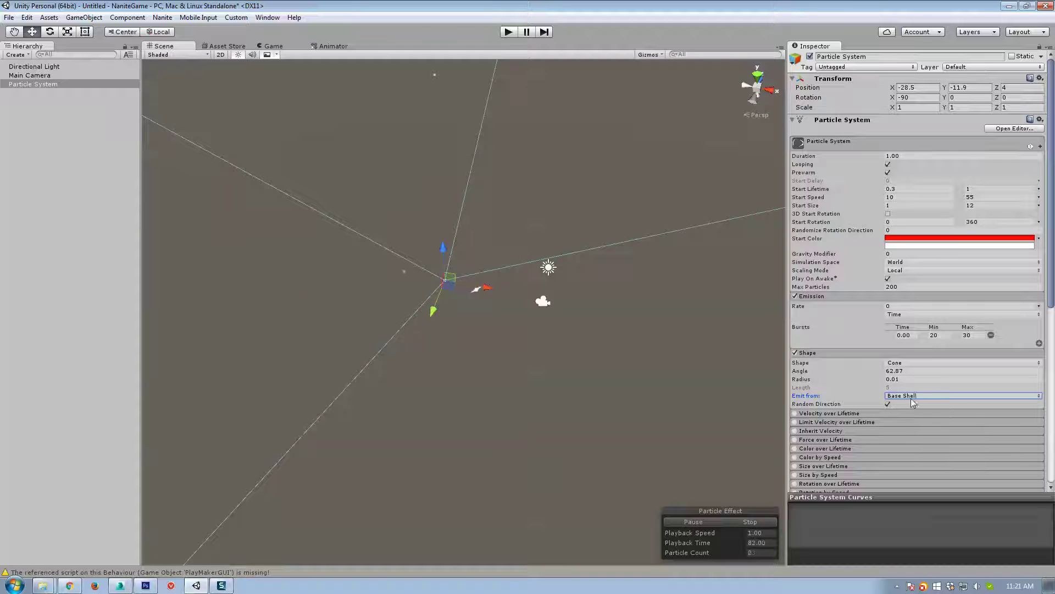
left_click(934, 395)
left_click(921, 443)
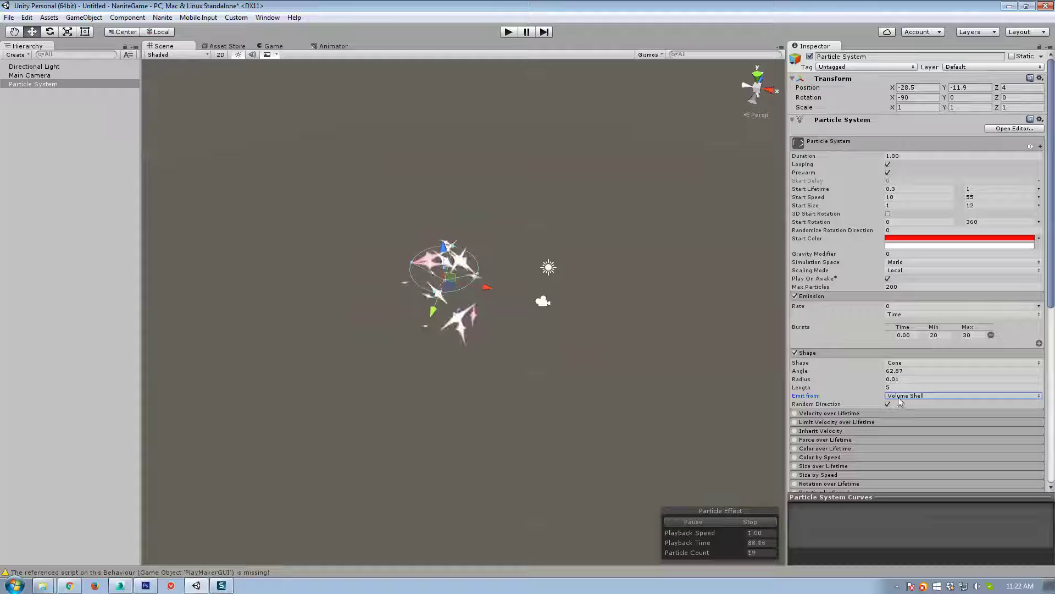
Step: Change the emitter shape to Sphere and enlarge its Radius to about 24.69
left_click(902, 363)
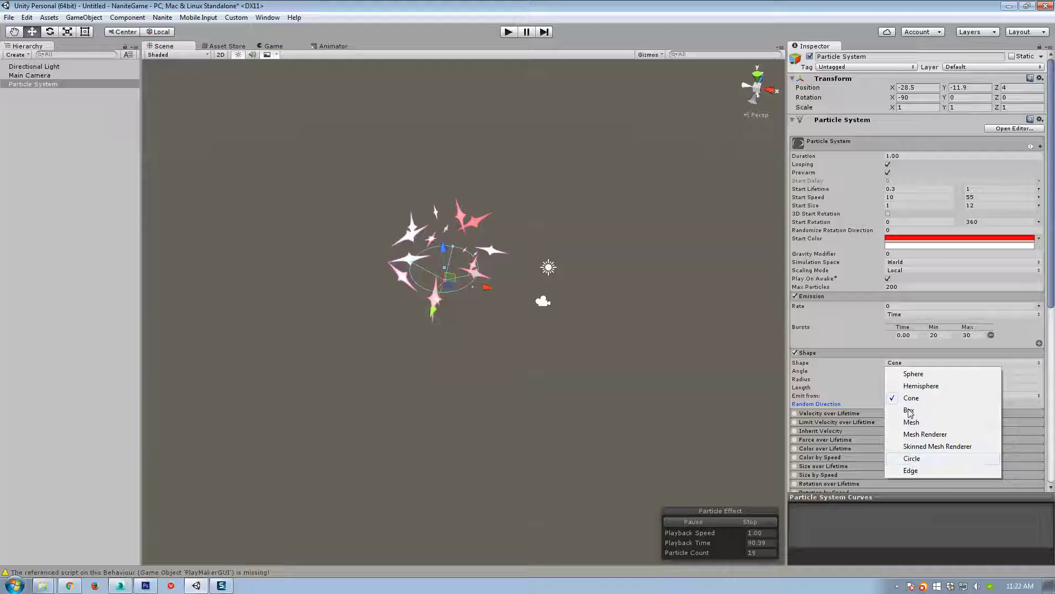
left_click(913, 374)
left_click_drag(578, 323, 656, 402, "alt")
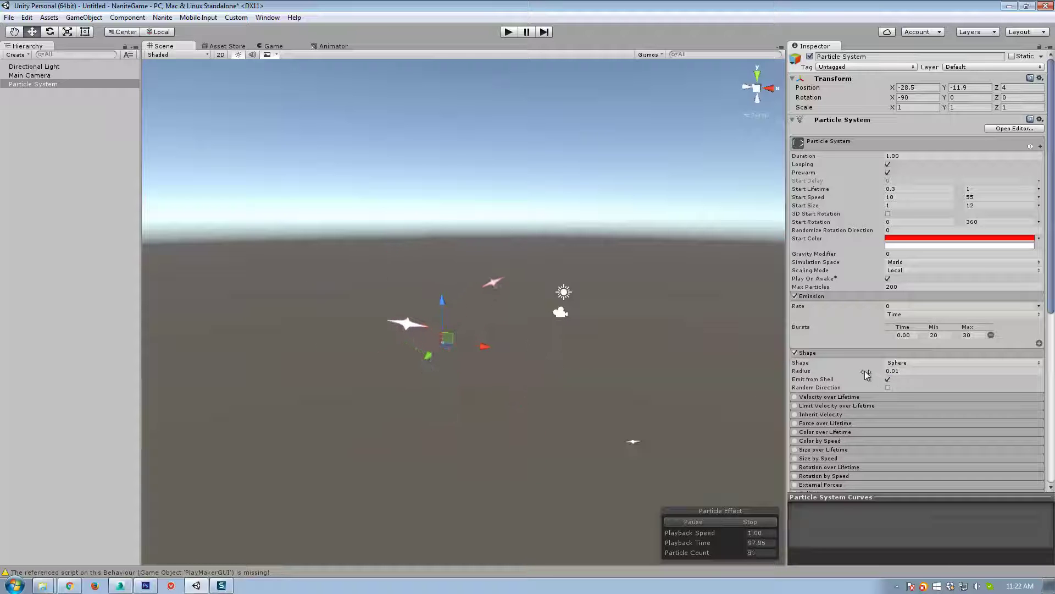
left_click_drag(867, 371, 256, 271)
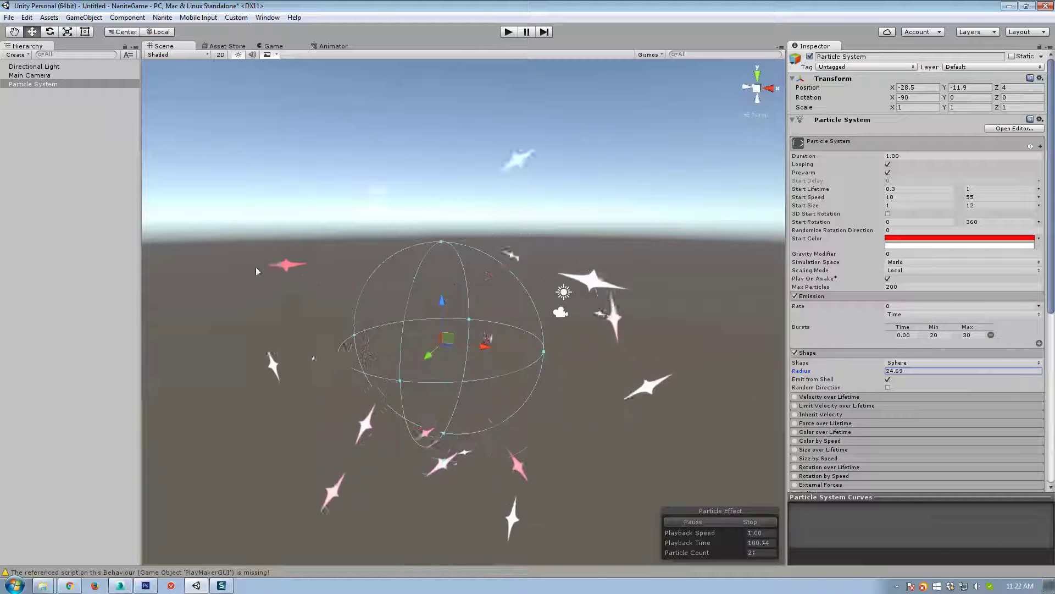
Step: Turn off Emit from Shell for the sphere and shrink its Radius to 0.01
left_click(889, 379)
left_click_drag(859, 372, 348, 417)
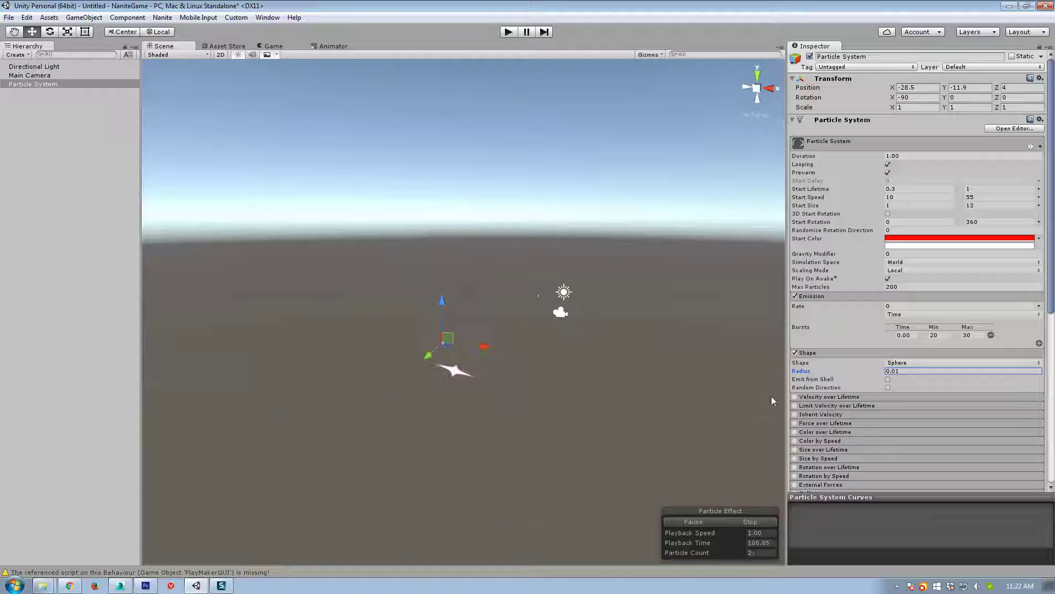
Step: Test Random Direction on the sphere with a larger radius, then restore Radius to 0.01 and turn Random Direction off
left_click(889, 387)
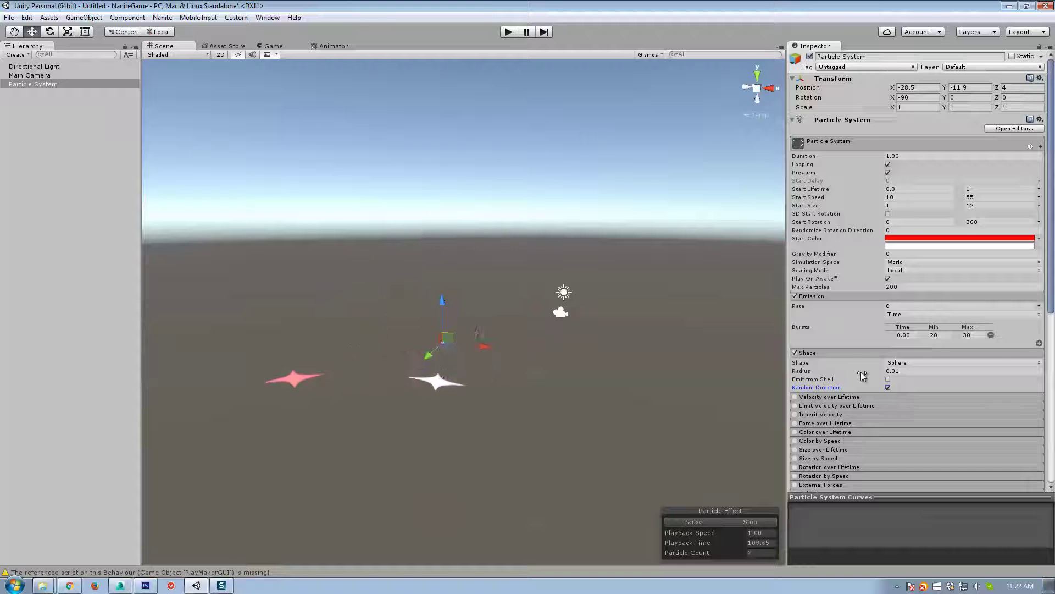
left_click_drag(861, 372, 896, 374)
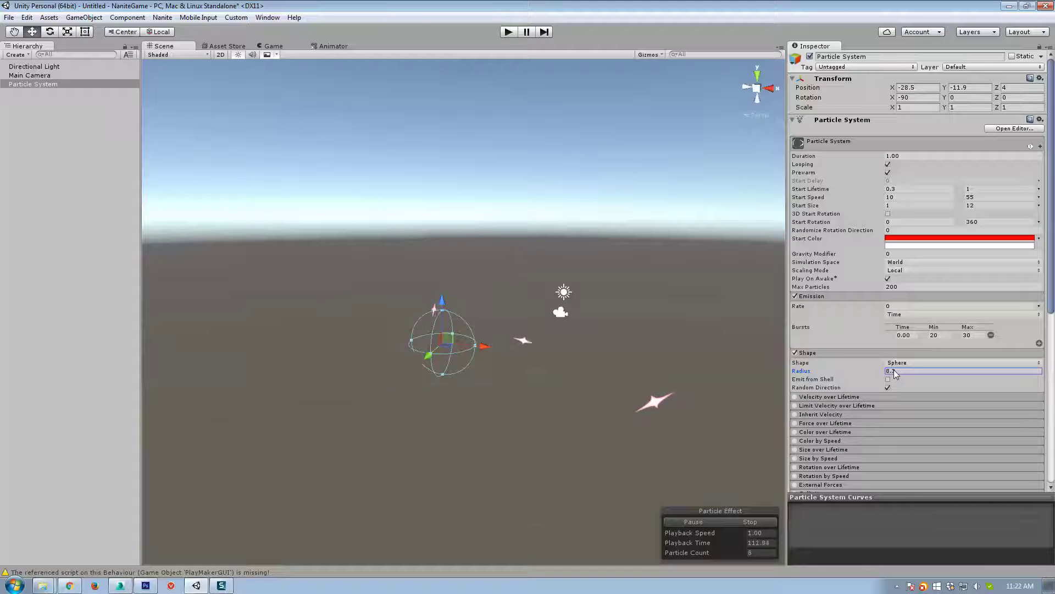
type("0.01")
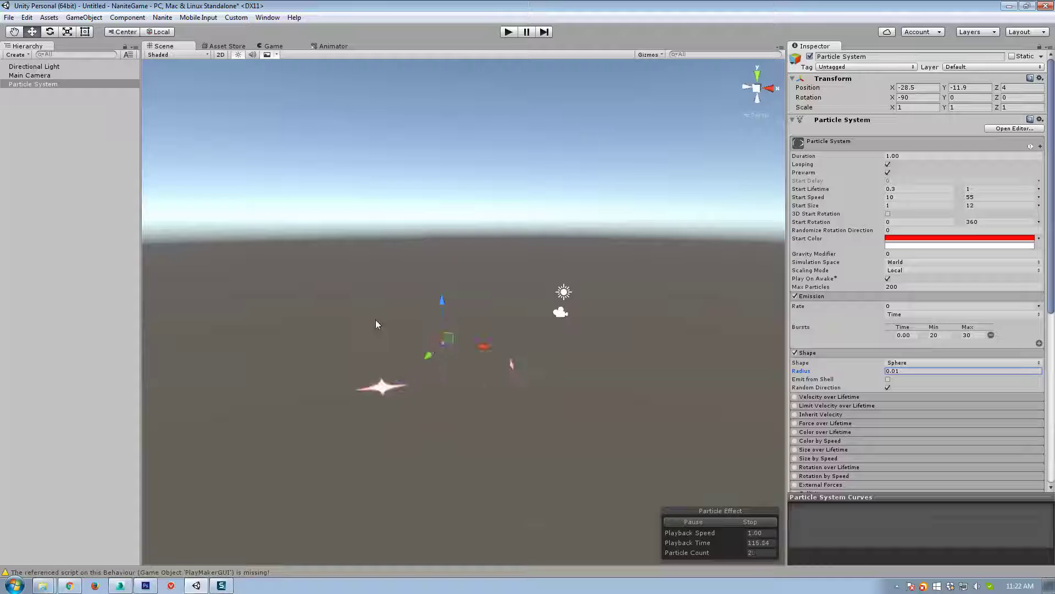
left_click(862, 386)
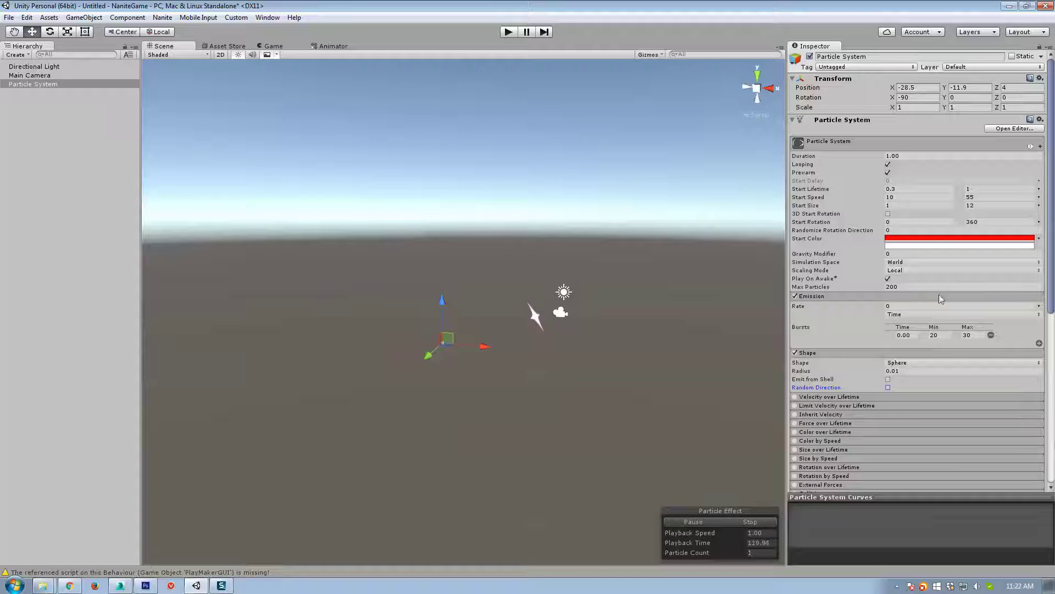
Step: Set both the minimum and maximum particle count of the burst to 200
left_click(946, 335)
type("200")
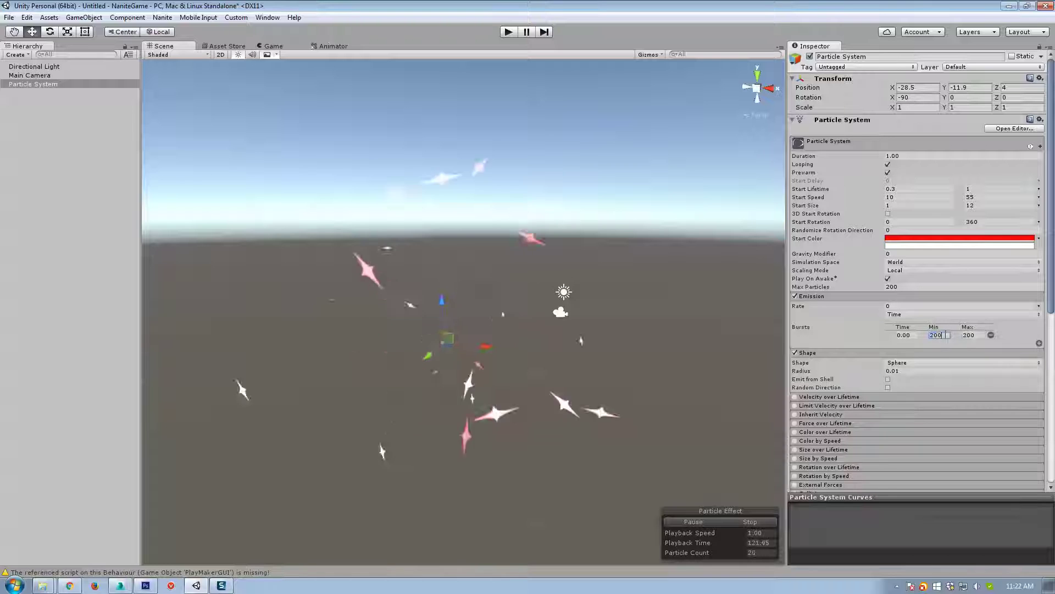
key("Tab")
type("2")
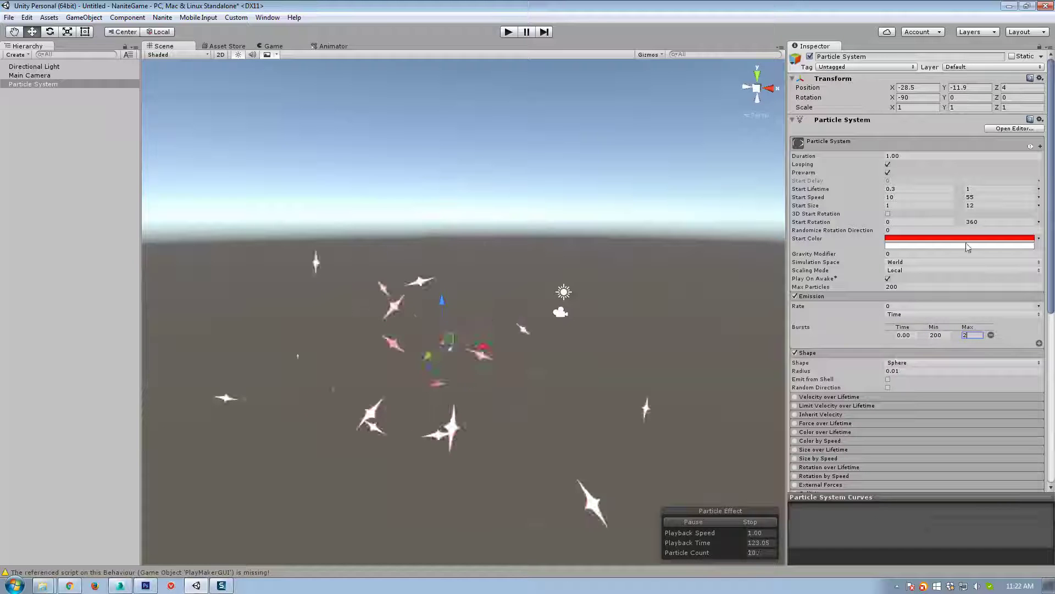
type("00")
Step: Set the minimum Start Speed of the particles to 1
left_click(903, 189)
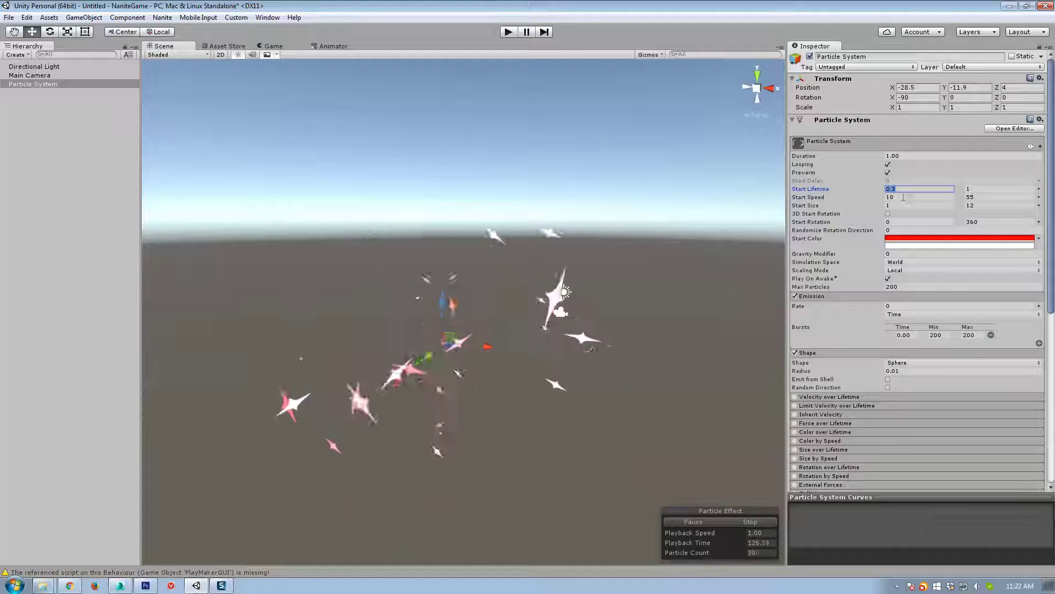
left_click(903, 197)
type("1")
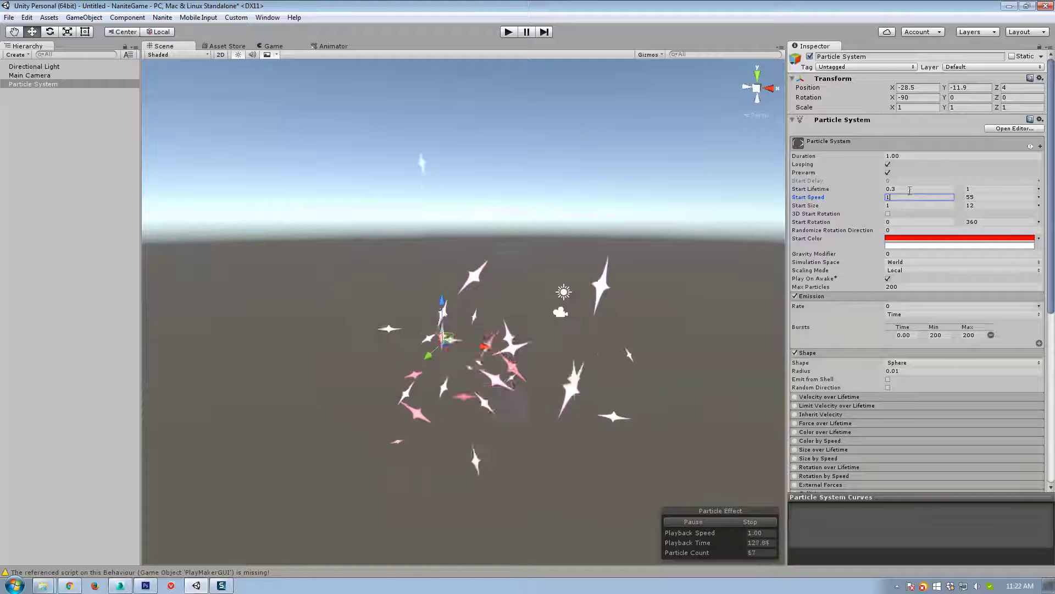
left_click(909, 190)
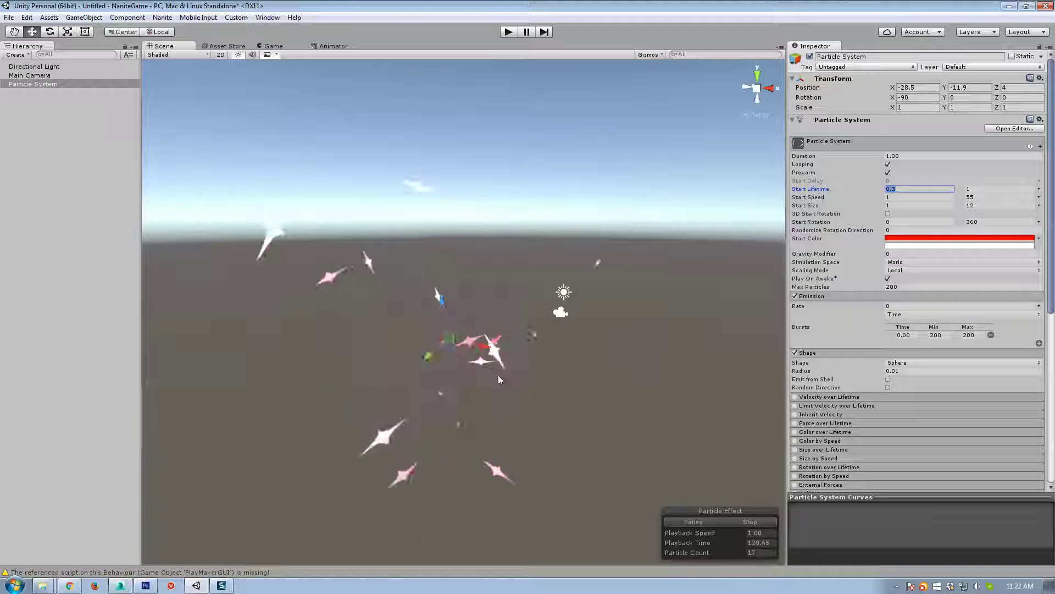
right_click_drag(498, 374, 395, 298)
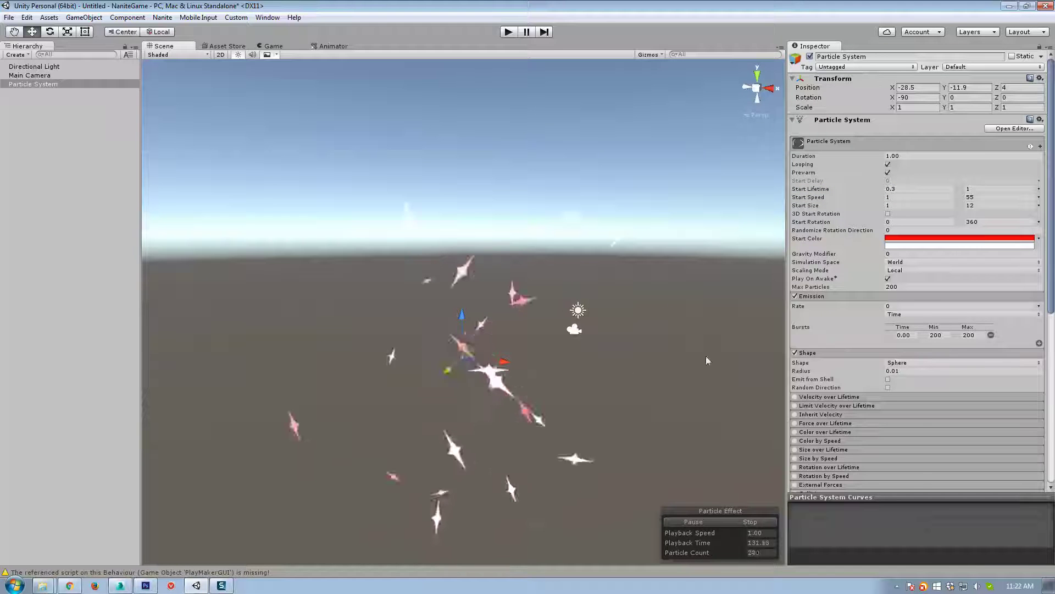
Step: Change the emitter shape to Hemisphere and enlarge its Radius to about 16.72
left_click(910, 363)
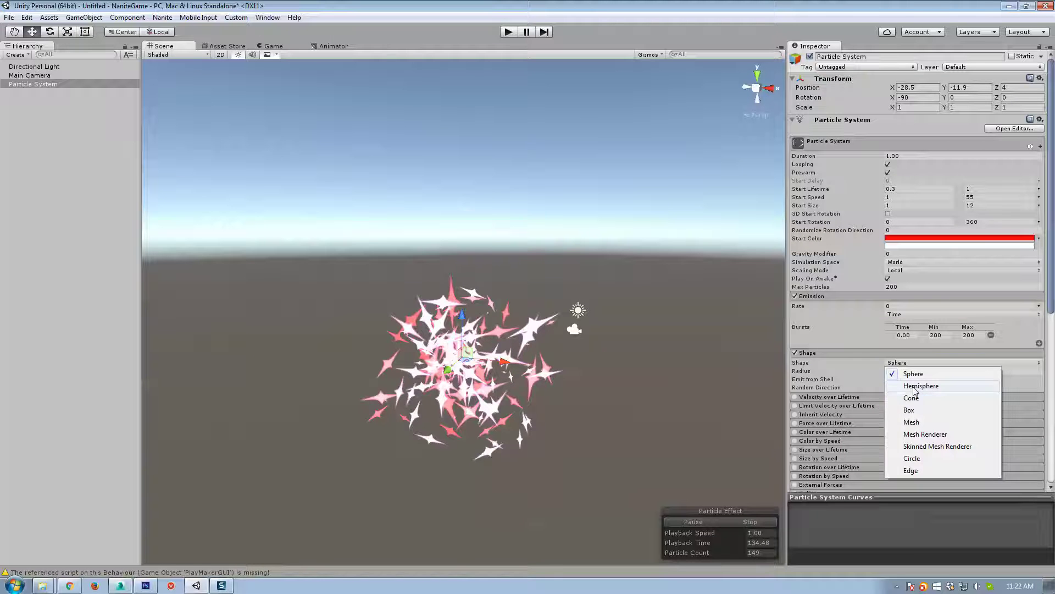
left_click(921, 386)
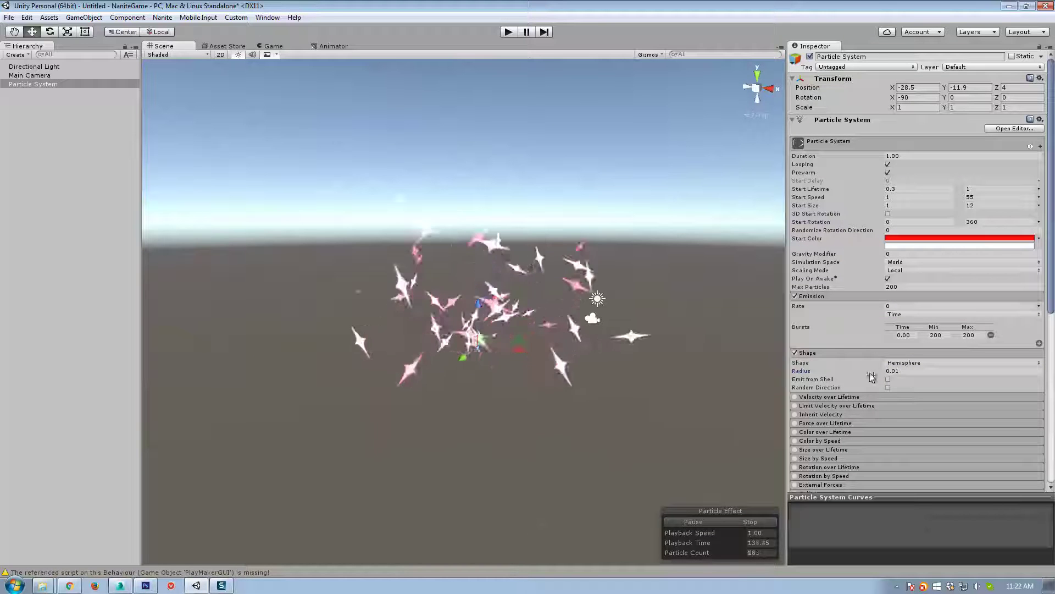
left_click_drag(801, 370, 3, 356)
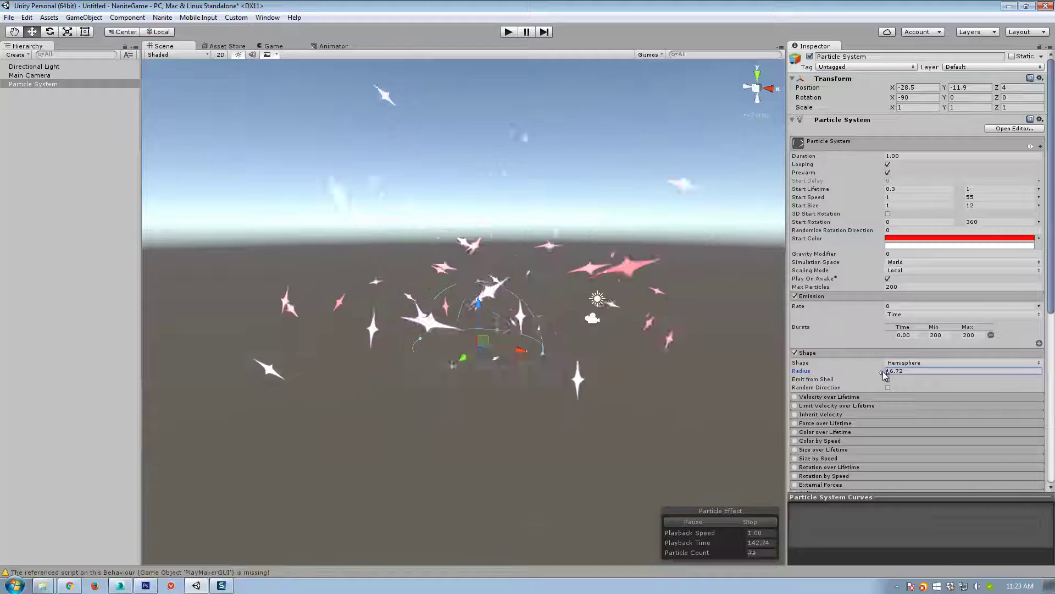
Step: Change the emitter shape to Mesh and assign the Weapon_Beam mesh as the emission source
left_click(913, 363)
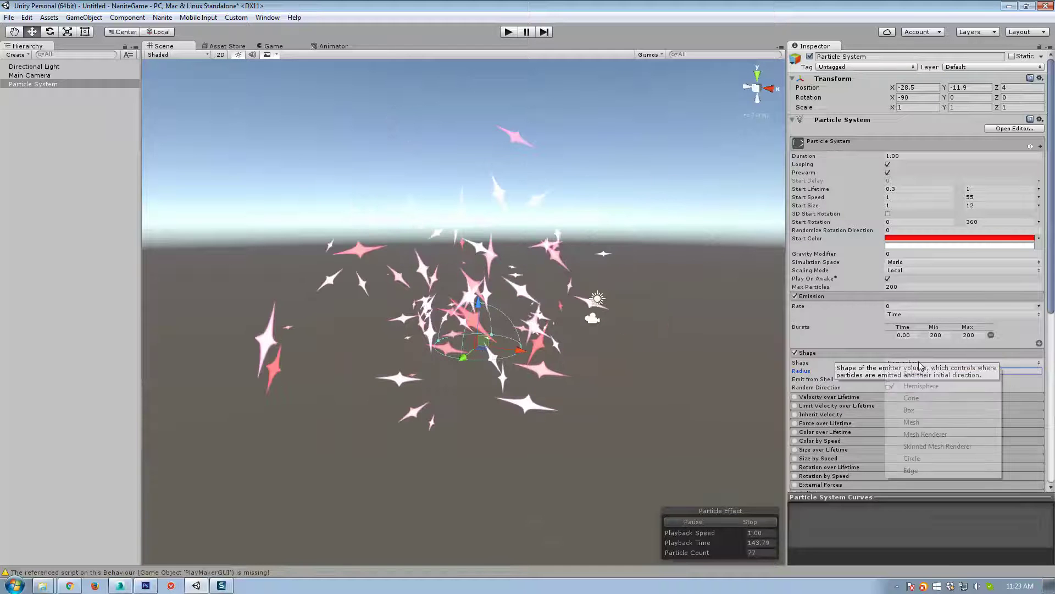
left_click(917, 421)
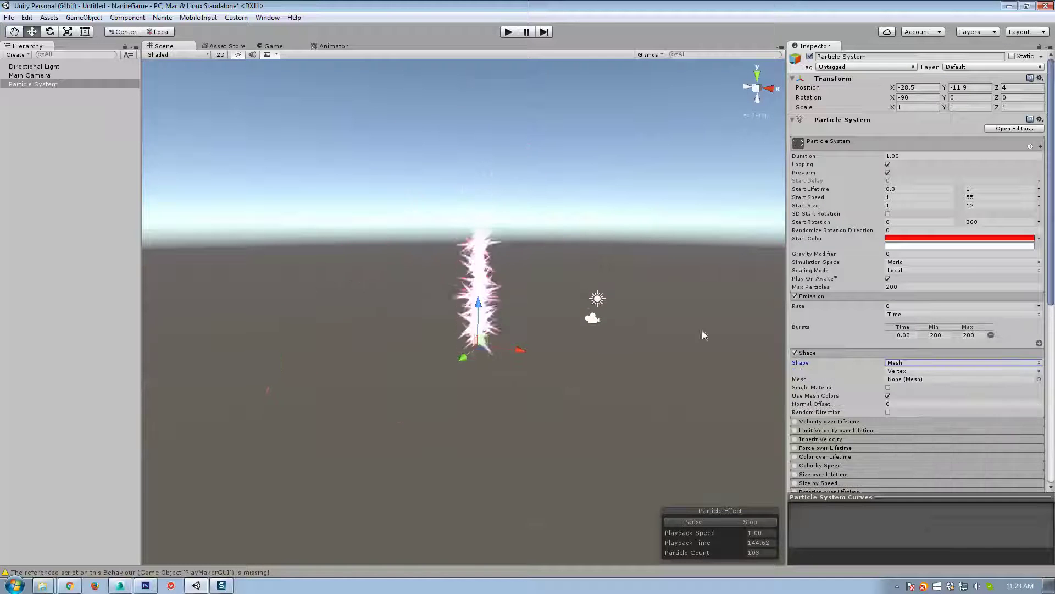
left_click(1054, 389)
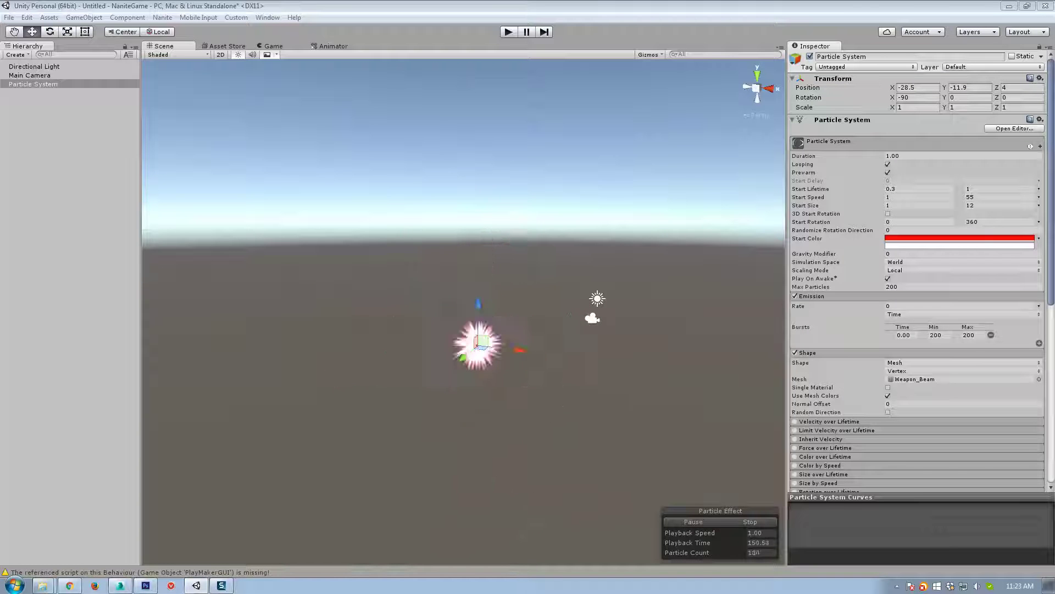
left_click(959, 380)
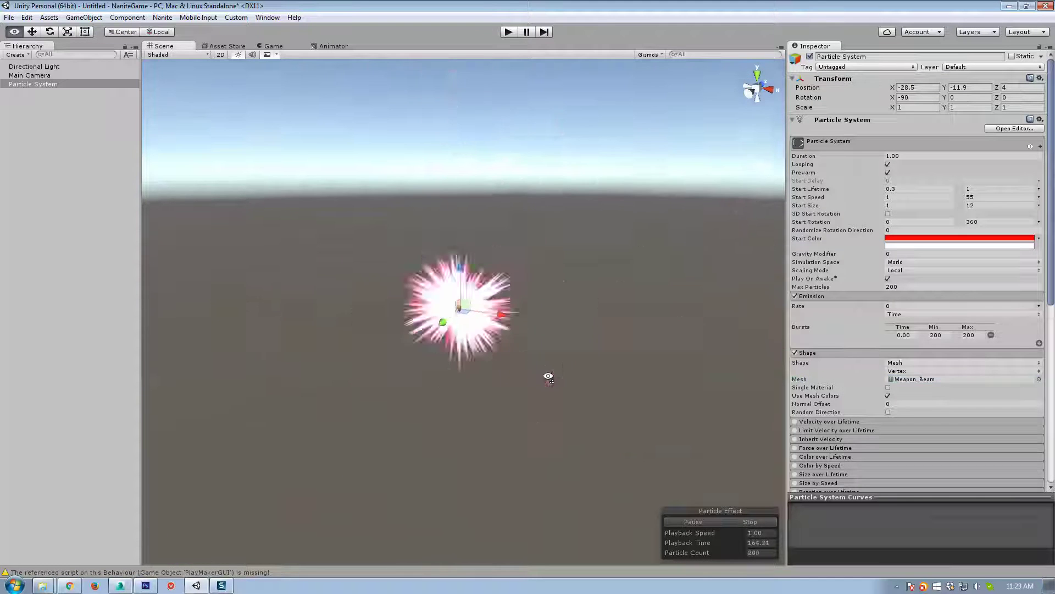
left_click_drag(511, 351, 660, 376, "alt")
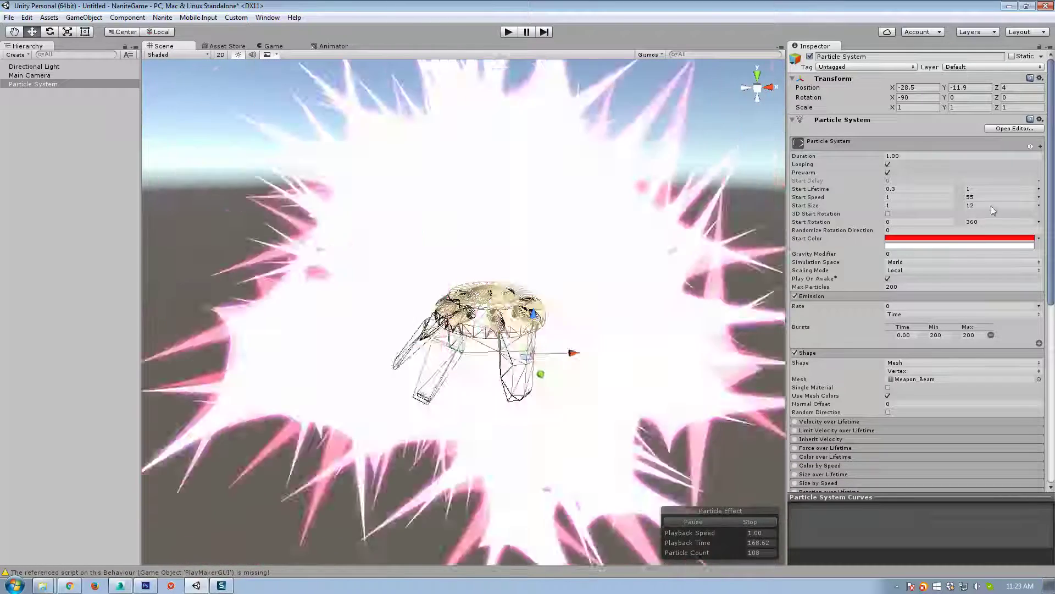
Step: Set the particles' Start Size to range between 0.1 and 0.2
left_click(991, 206)
type("1")
left_click(929, 206)
type(".1")
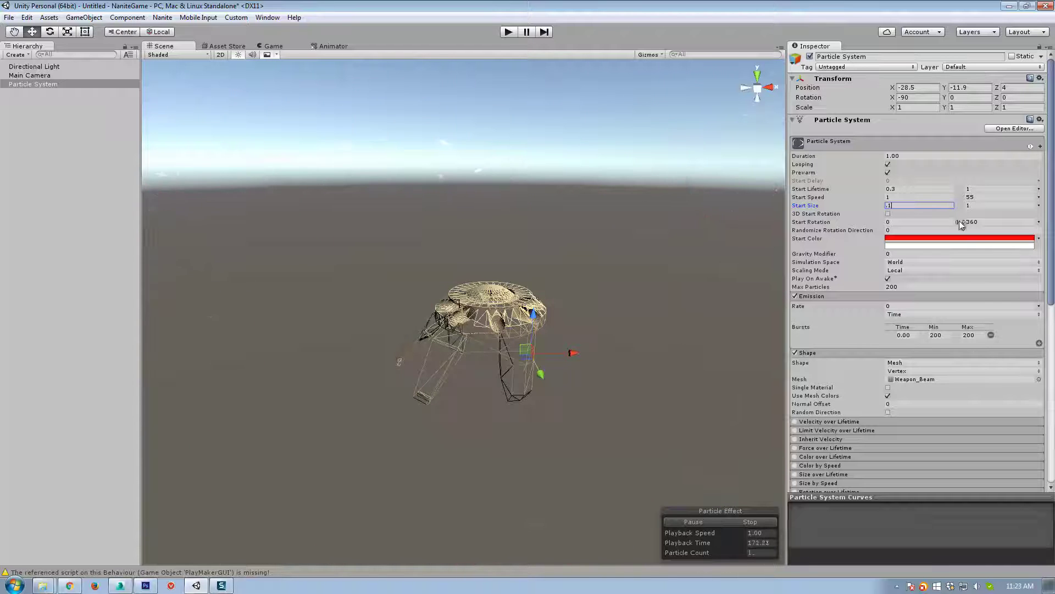
left_click(975, 206)
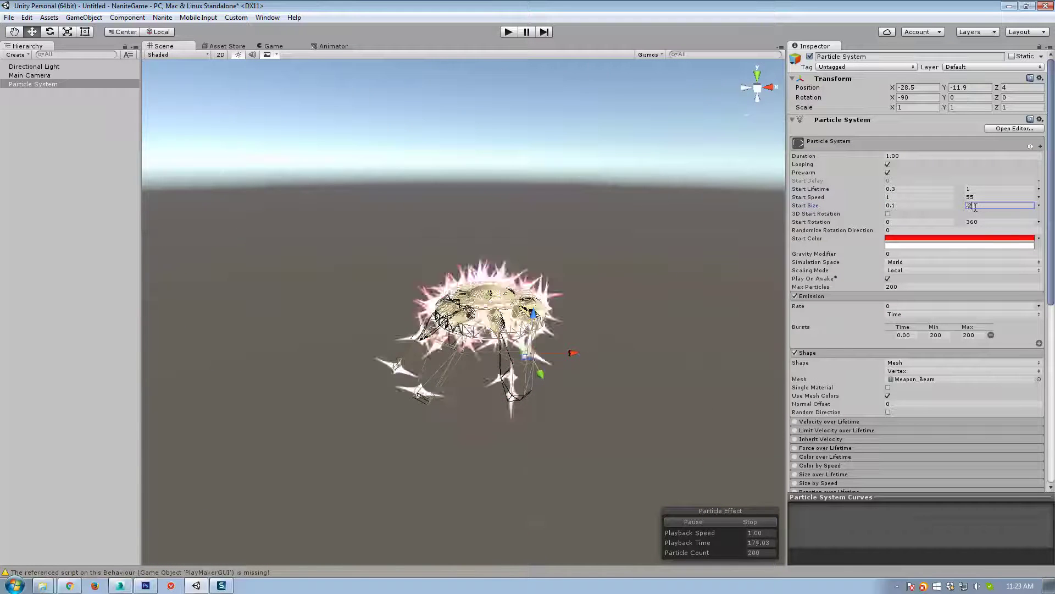
type(".2")
left_click(919, 207)
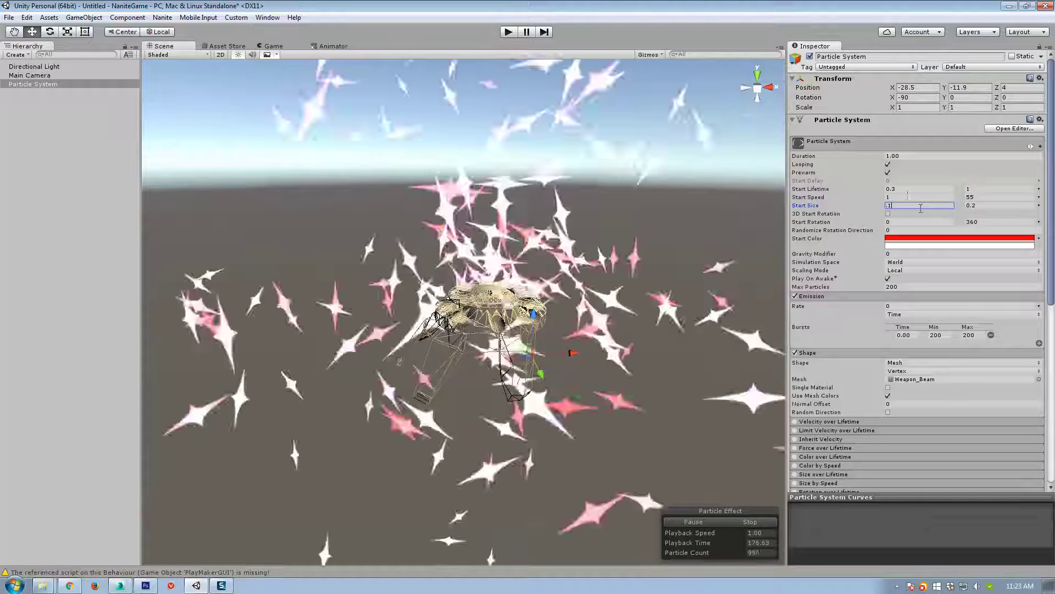
Step: Set the maximum Start Speed to 2 and the Start Lifetime range to 1 to 2
left_click(984, 197)
type("2")
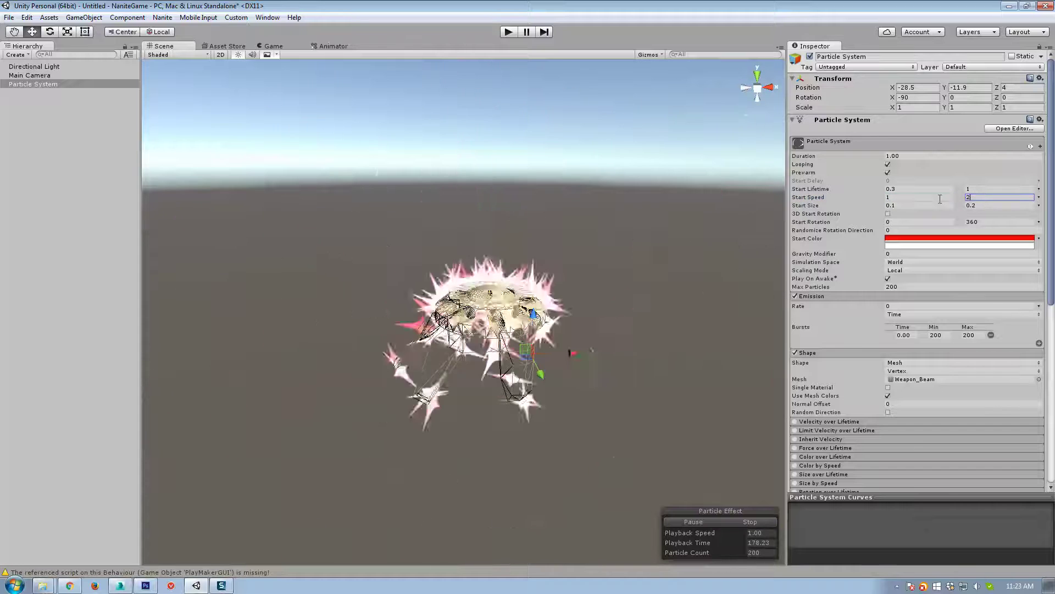
left_click(987, 190)
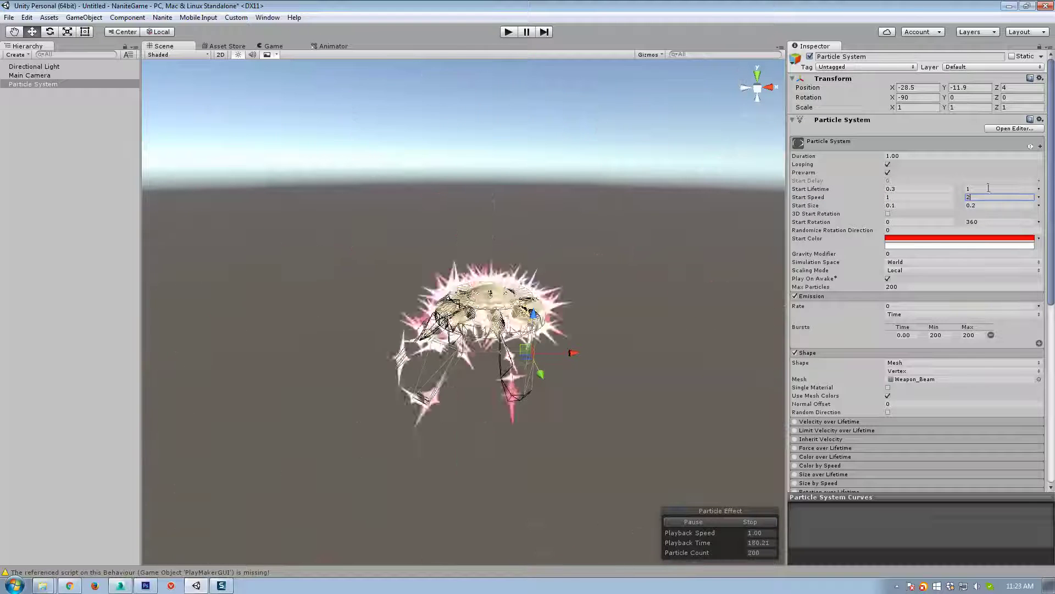
type("2")
left_click(919, 188)
type("1")
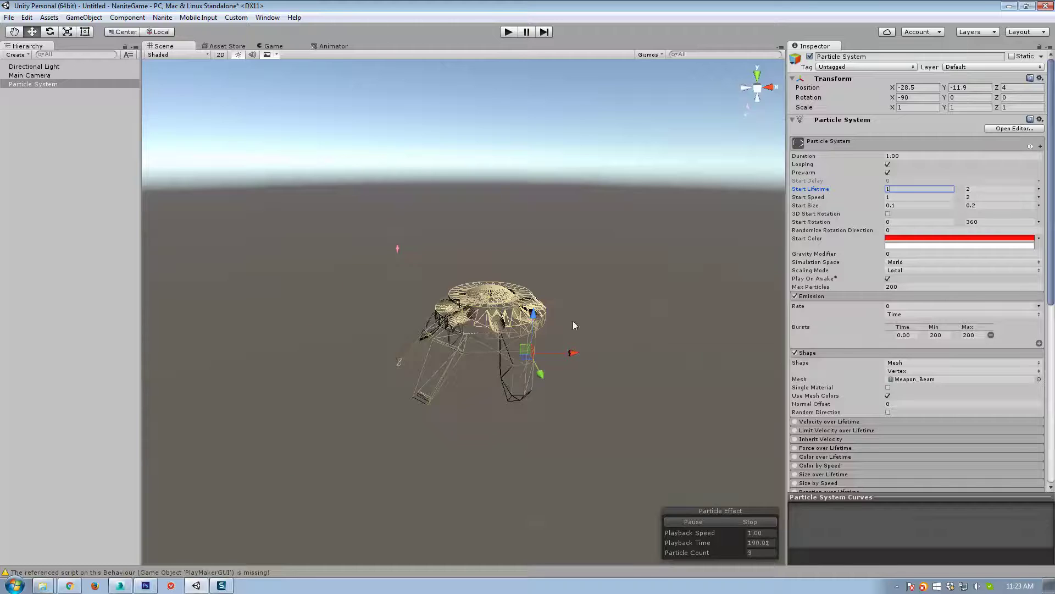
Step: Set both the minimum and maximum Start Speed to 0 so the particles stay on the mesh
left_click_drag(573, 325, 601, 330, "alt")
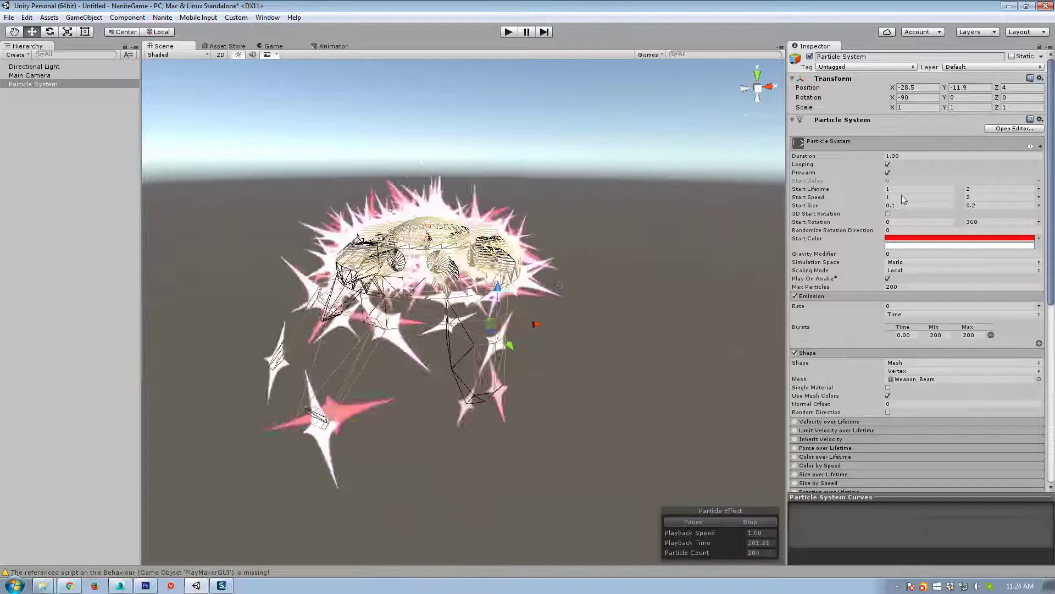
left_click(981, 197)
type("0")
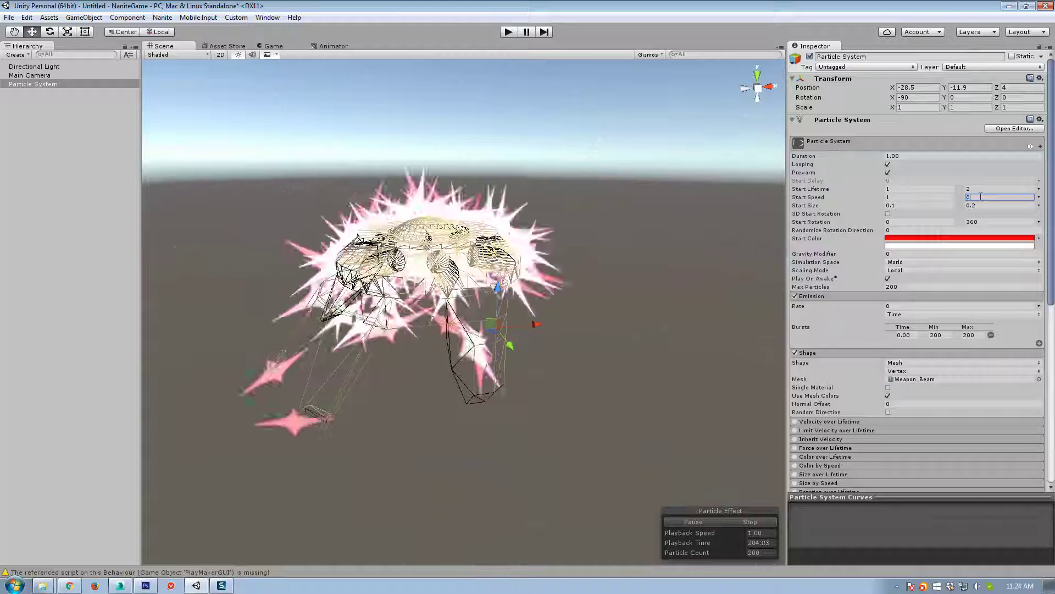
left_click(919, 197)
type("0")
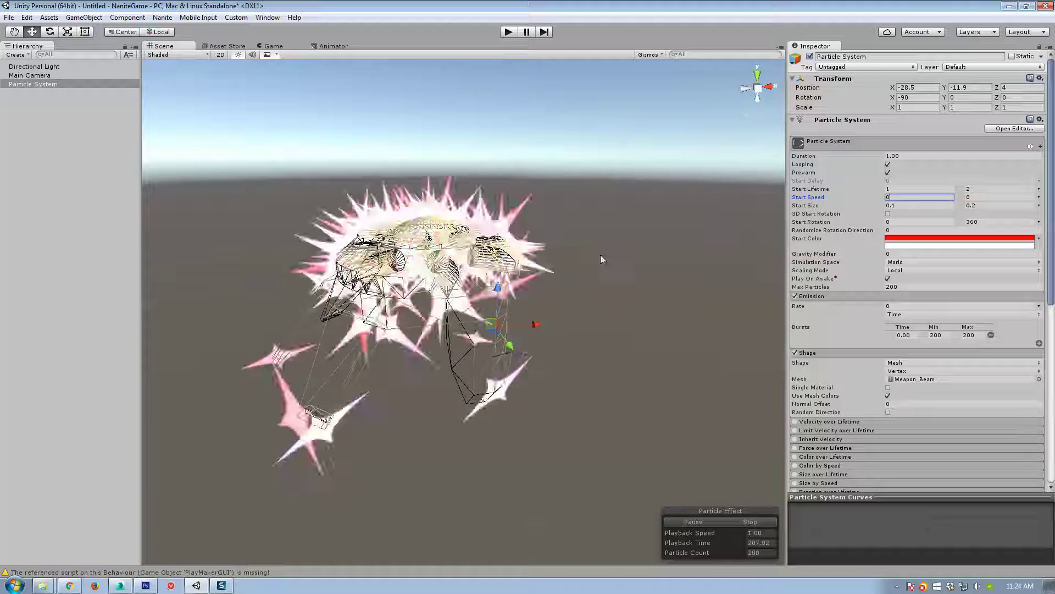
mouse_move(594, 316)
right_mouse_down()
mouse_move(530, 313)
mouse_move(589, 302)
mouse_move(490, 307)
mouse_move(599, 323)
mouse_move(589, 327)
right_mouse_up()
key("f")
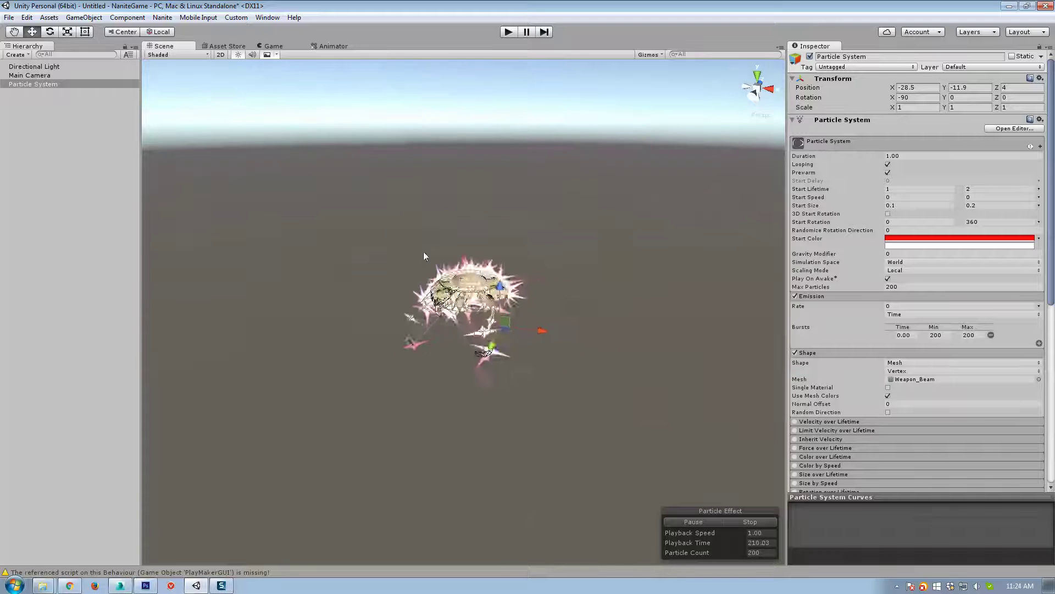
scroll(426, 253, "down", 5)
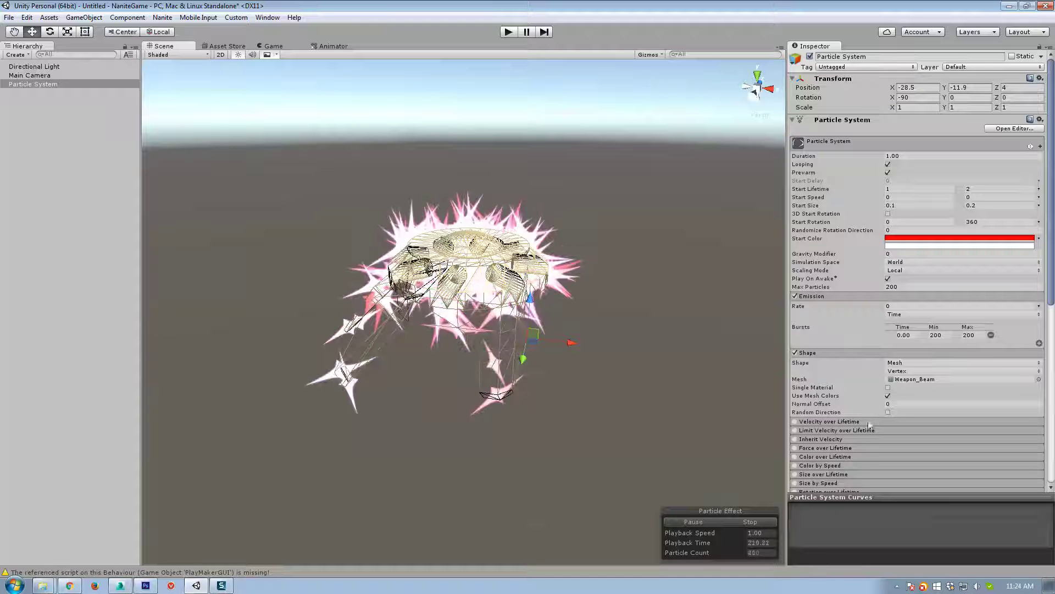
Step: Try a different Normal Offset on the mesh emitter, then reset it to 0
mouse_move(867, 409)
left_mouse_down()
mouse_move(876, 408)
mouse_move(868, 405)
left_mouse_up()
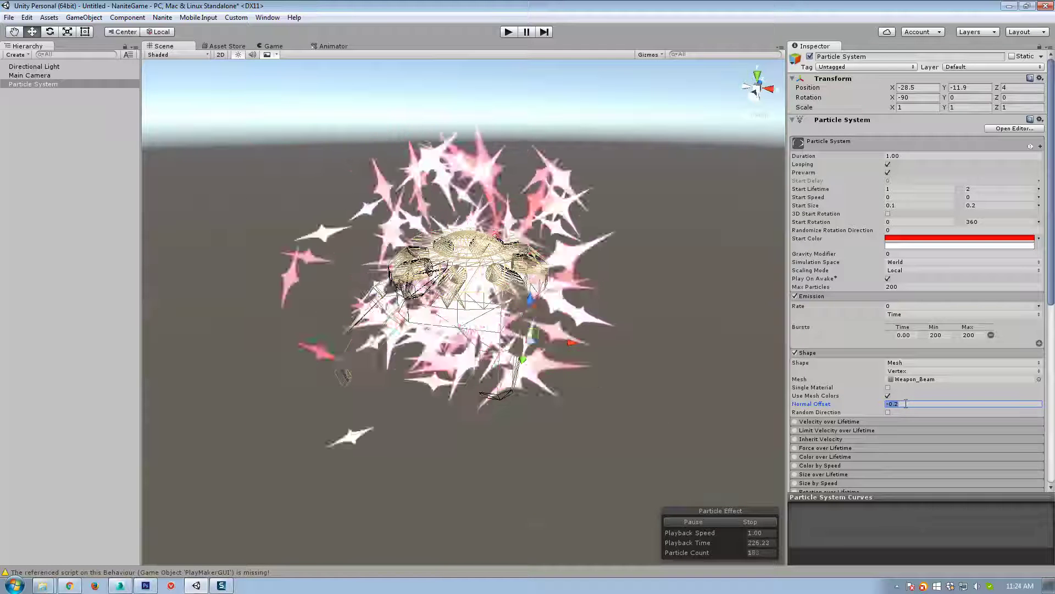
type("0")
left_click_drag(628, 275, 640, 334, "alt")
key("f")
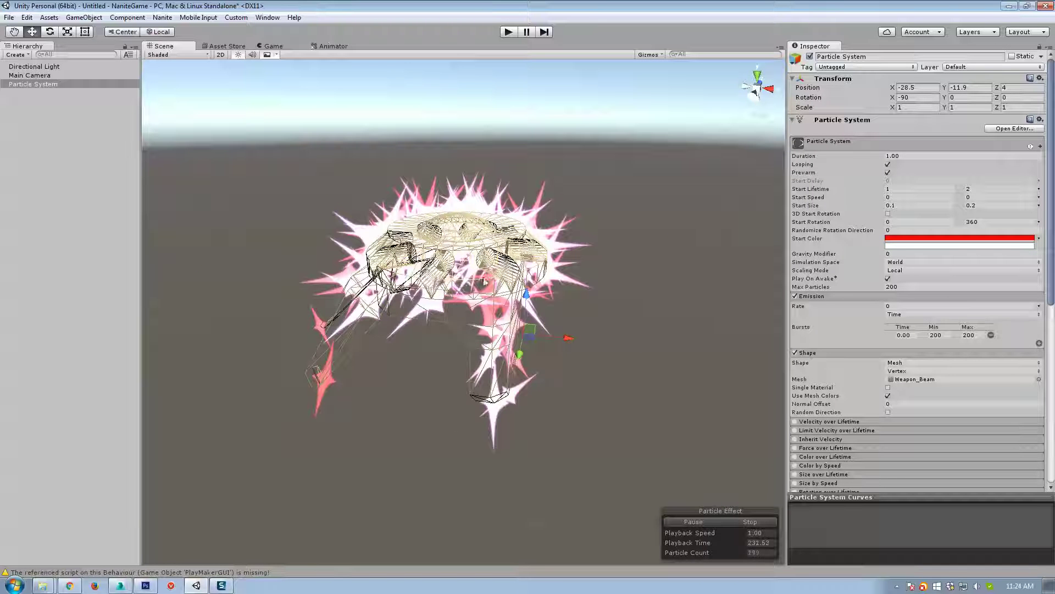
Step: Move the particle system in the scene to about X -28.386 and Z 3.553
scroll(610, 367, "down", 3)
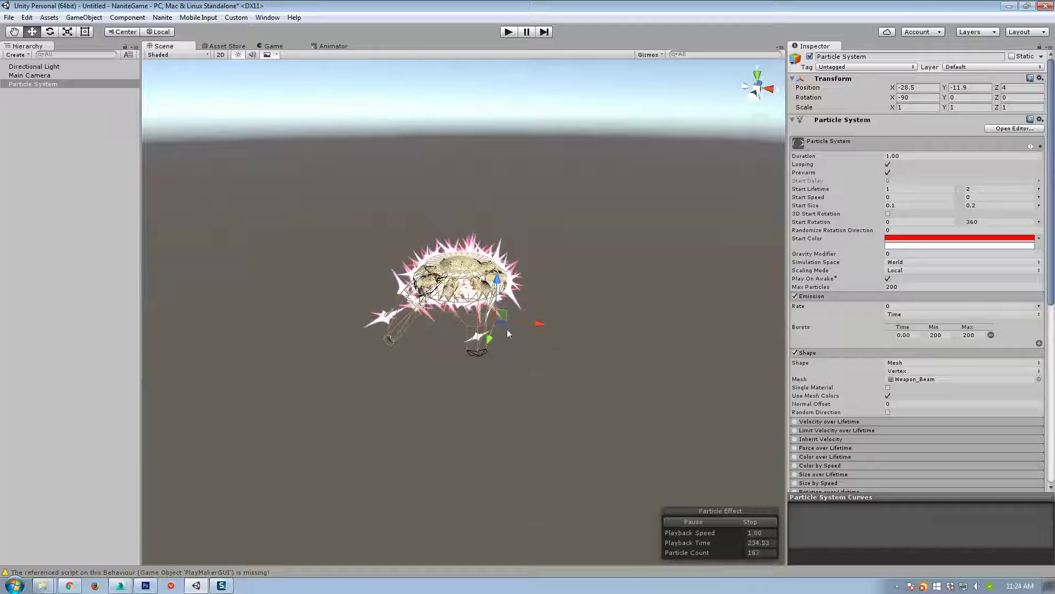
left_click_drag(507, 329, 511, 388)
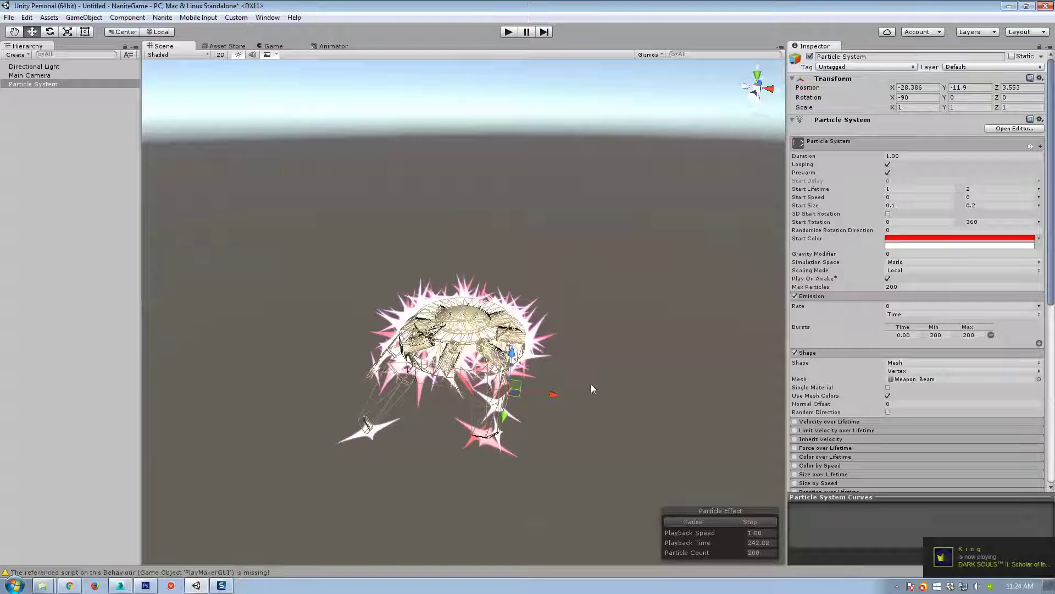
scroll(591, 384, "down", 3)
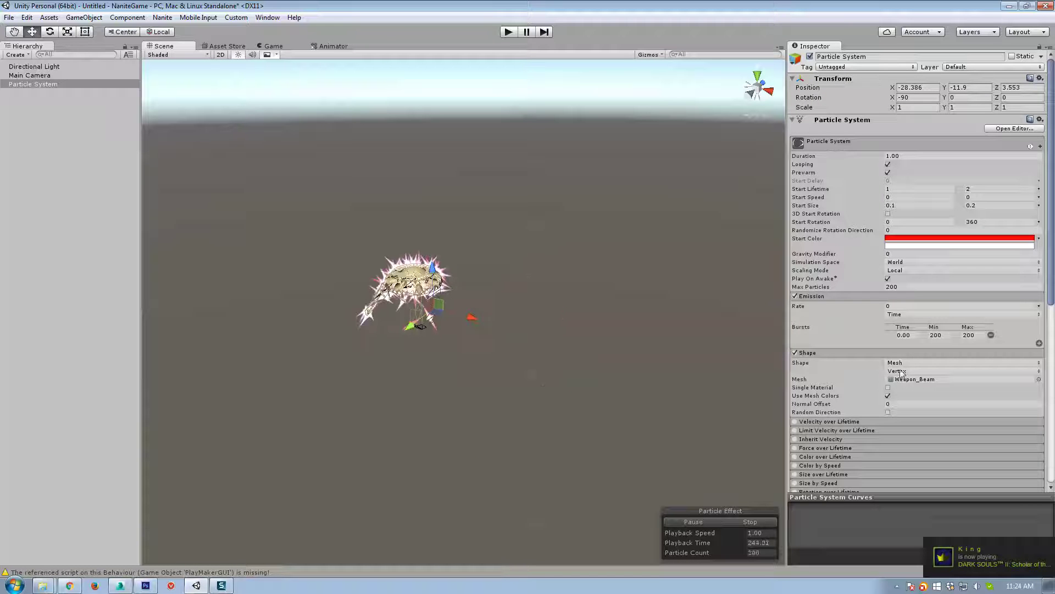
Step: Change the emitter shape to Circle and view the whole emission ring
left_click(910, 363)
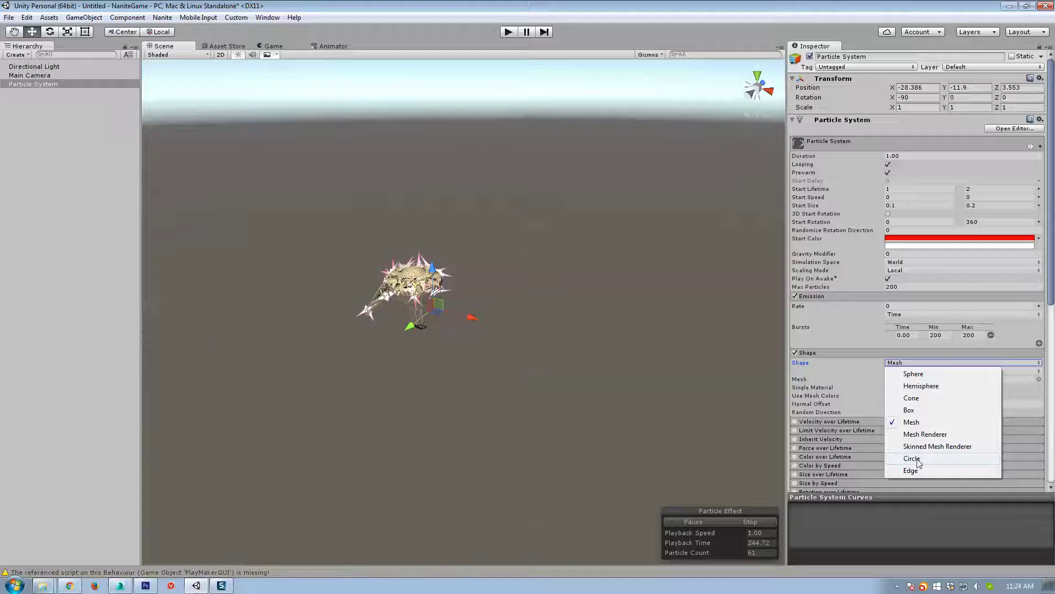
left_click(912, 458)
left_click_drag(495, 363, 501, 388, "alt")
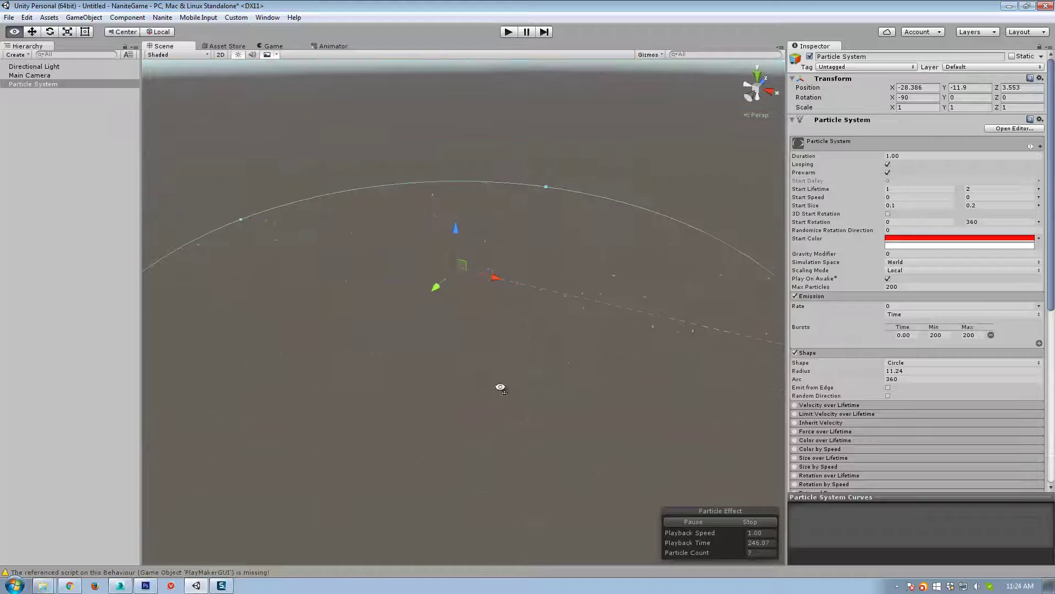
left_click_drag(436, 305, 490, 363, "alt")
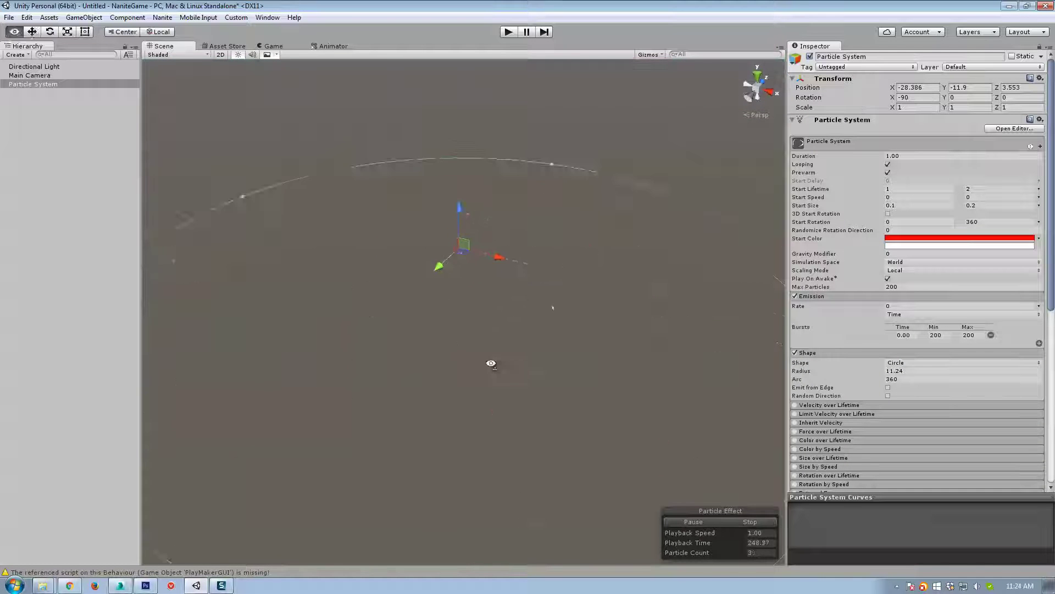
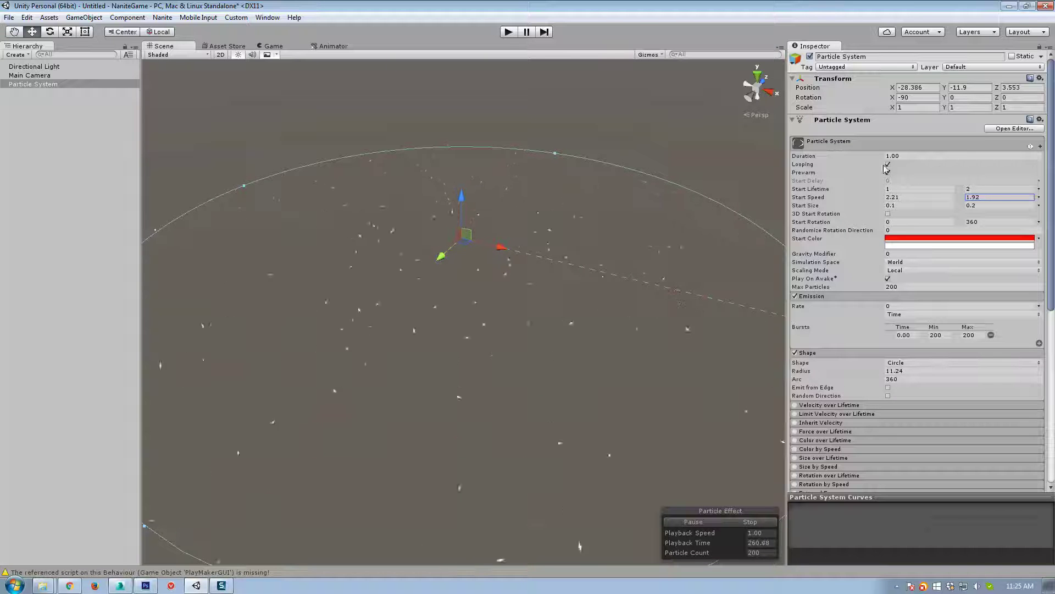
Step: Remove the burst and set the emission Rate to 22
left_click(990, 335)
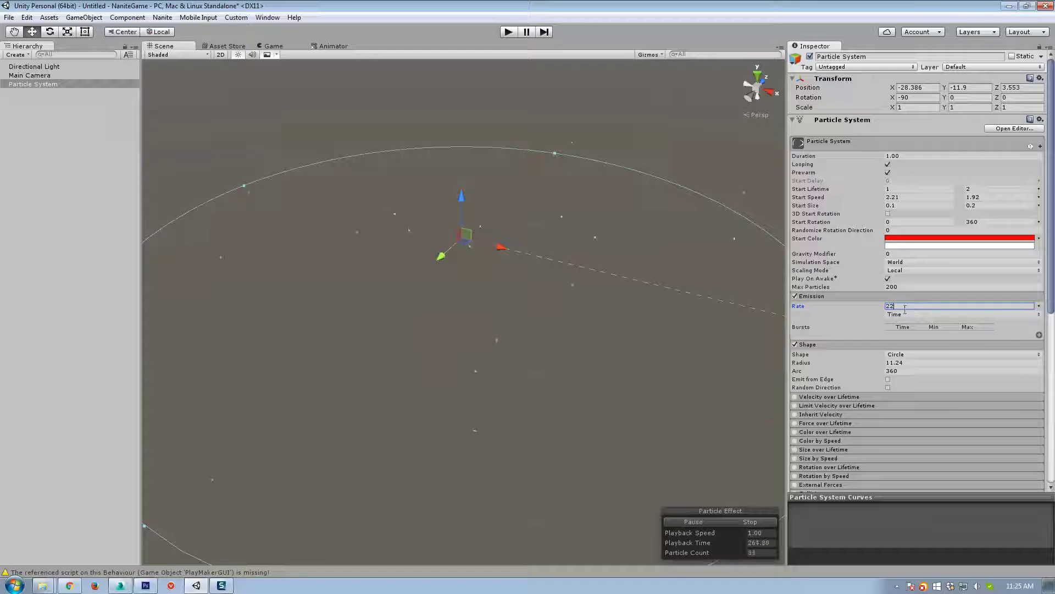
left_click_drag(514, 343, 478, 423, "alt")
left_click_drag(465, 365, 478, 377, "alt")
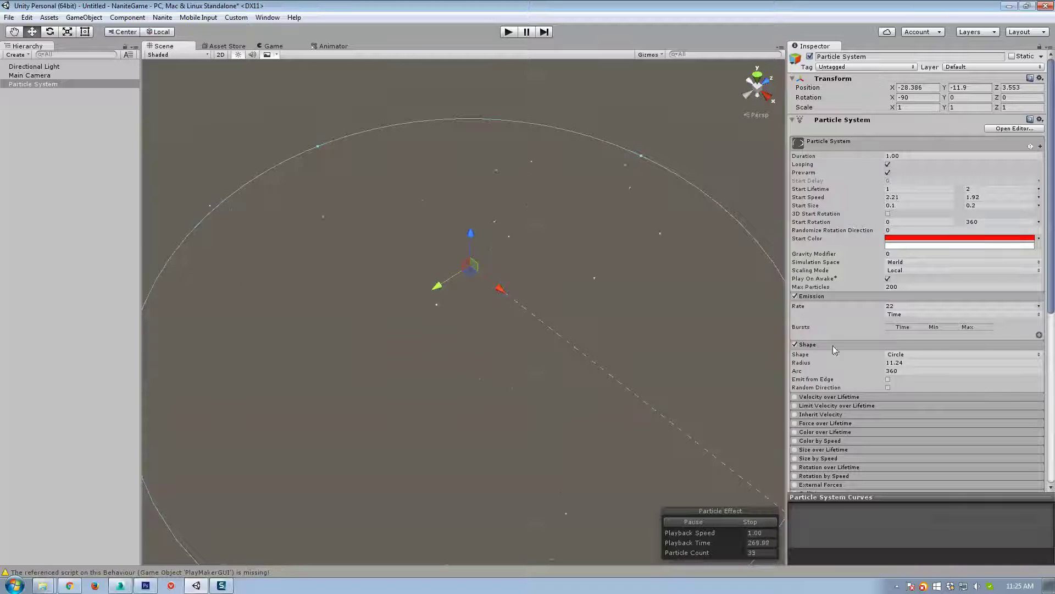
Step: Change the emitter shape to Sphere and reduce its Radius to 0.01
left_click(894, 356)
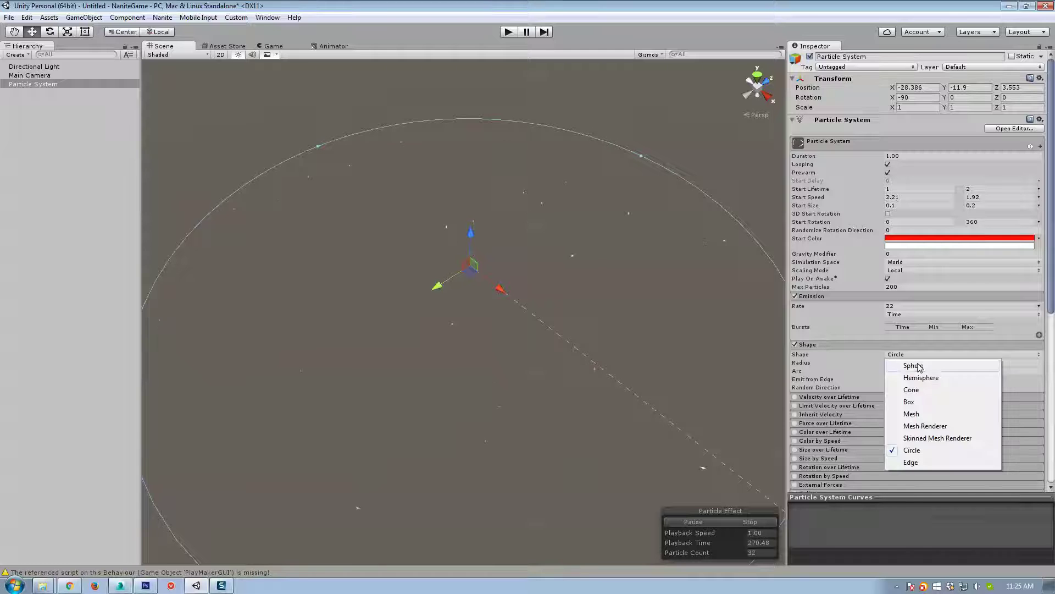
left_click(900, 359)
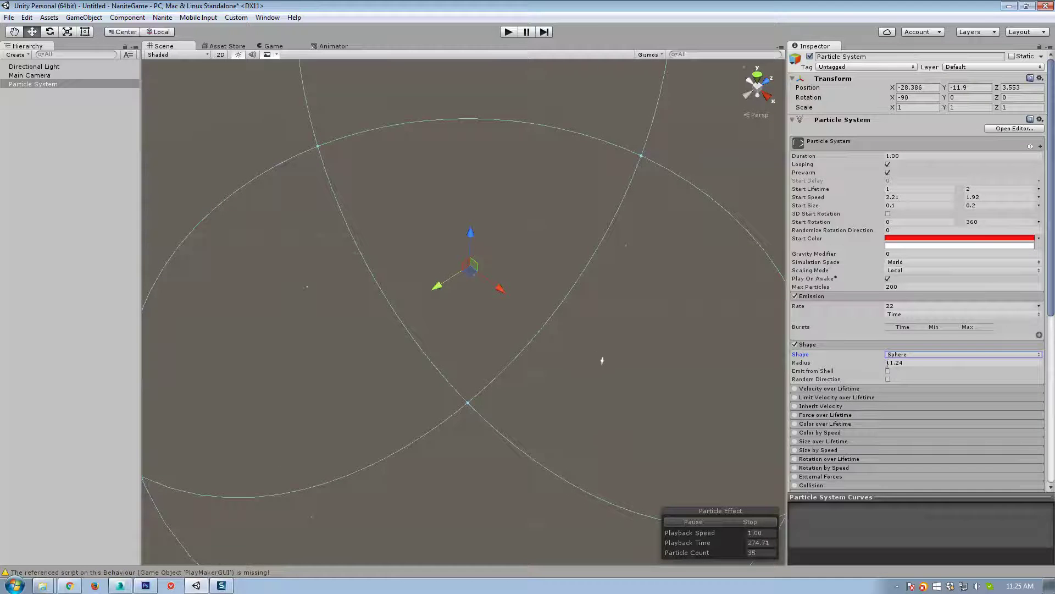
left_click_drag(887, 363, 783, 368)
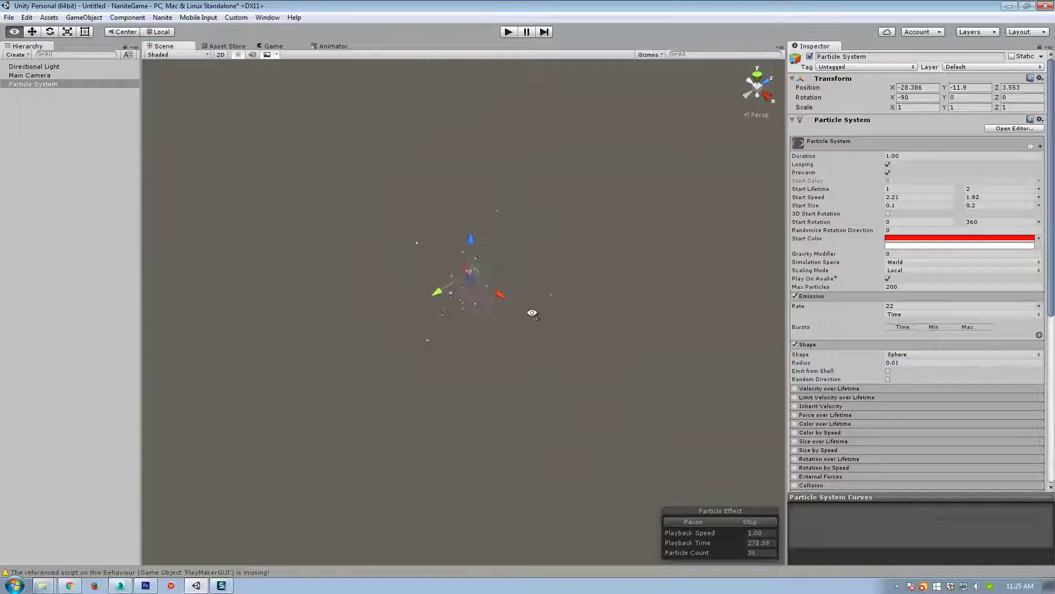
left_click_drag(533, 311, 540, 292, "alt")
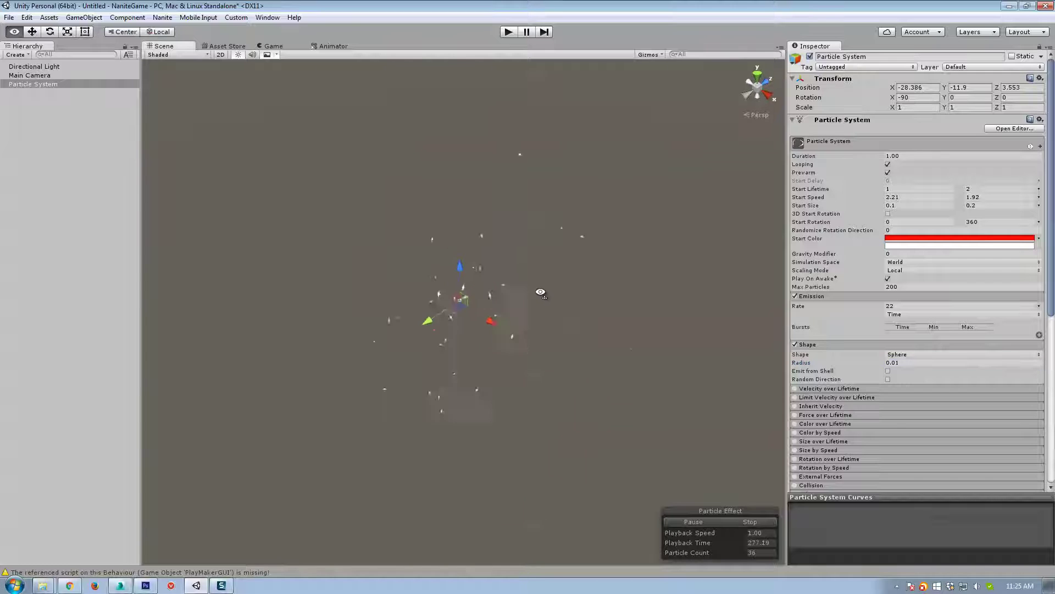
Step: Add a burst with minimum and maximum counts of 200 at time 0, and set the emission Rate to 0
left_click(1039, 335)
left_click(972, 335)
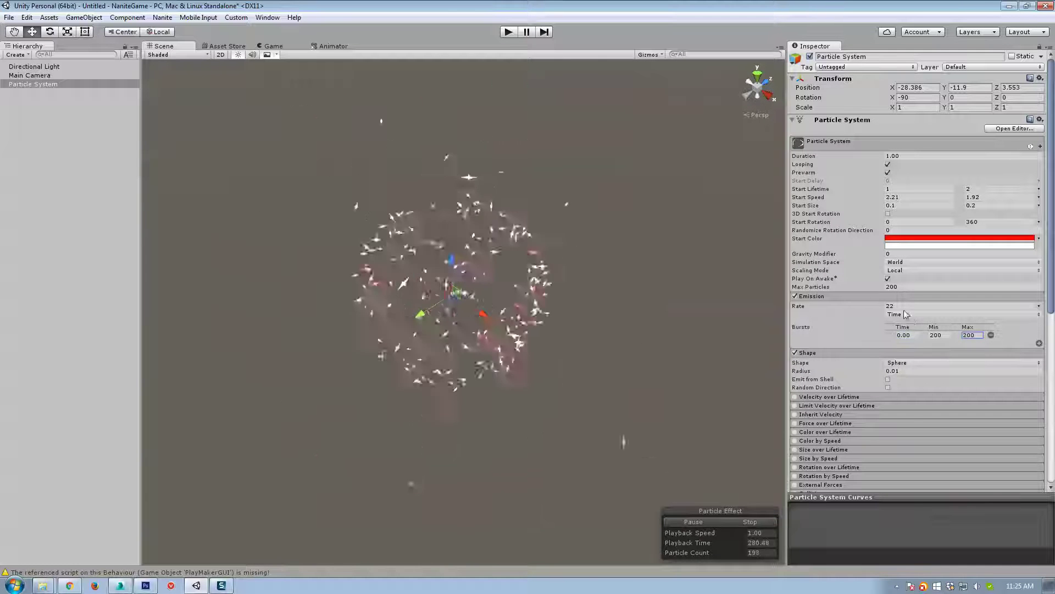
left_click_drag(907, 306, 779, 319)
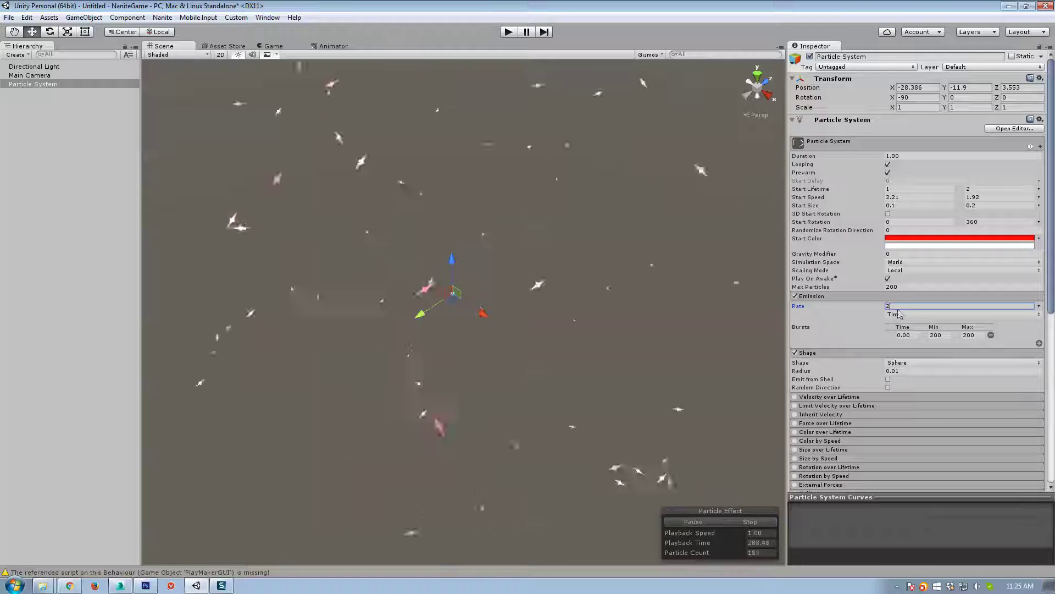
key("BackSpace")
type("0")
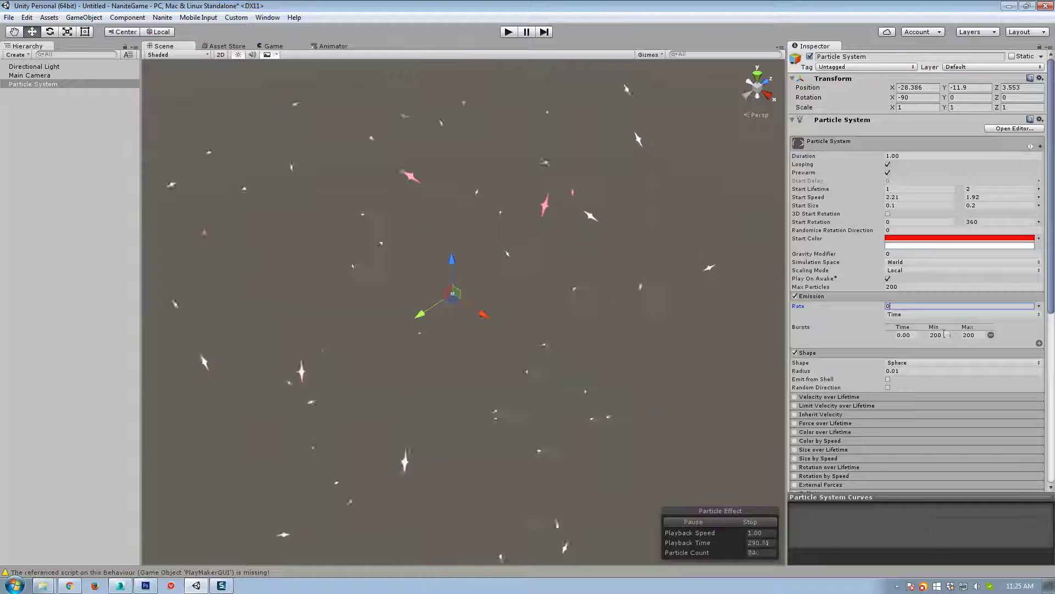
Step: Set the burst's minimum particle count to 100 and inspect the emission from another angle
type("100")
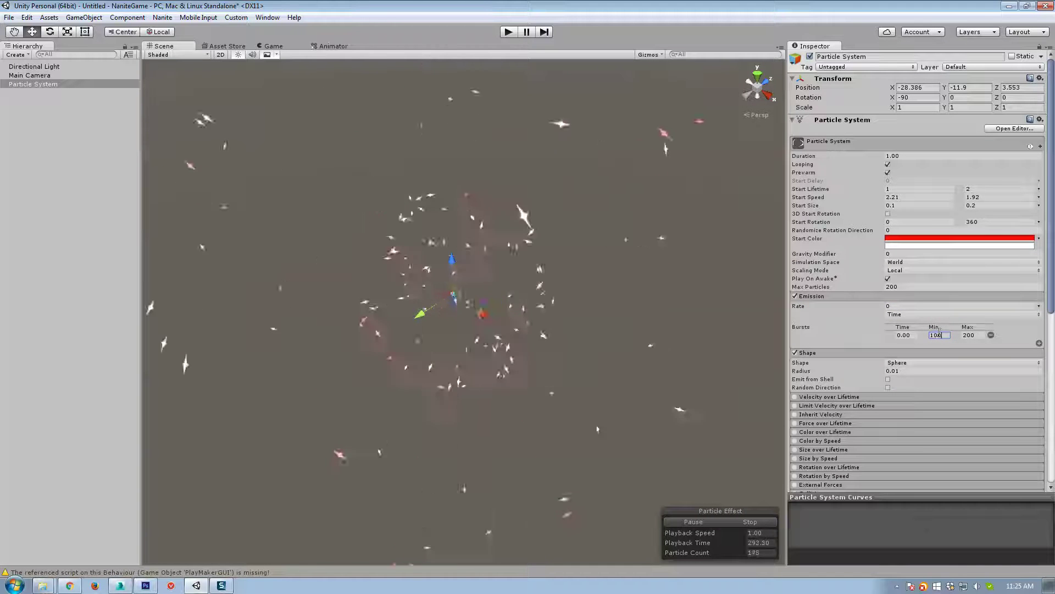
left_click_drag(644, 281, 680, 299, "alt")
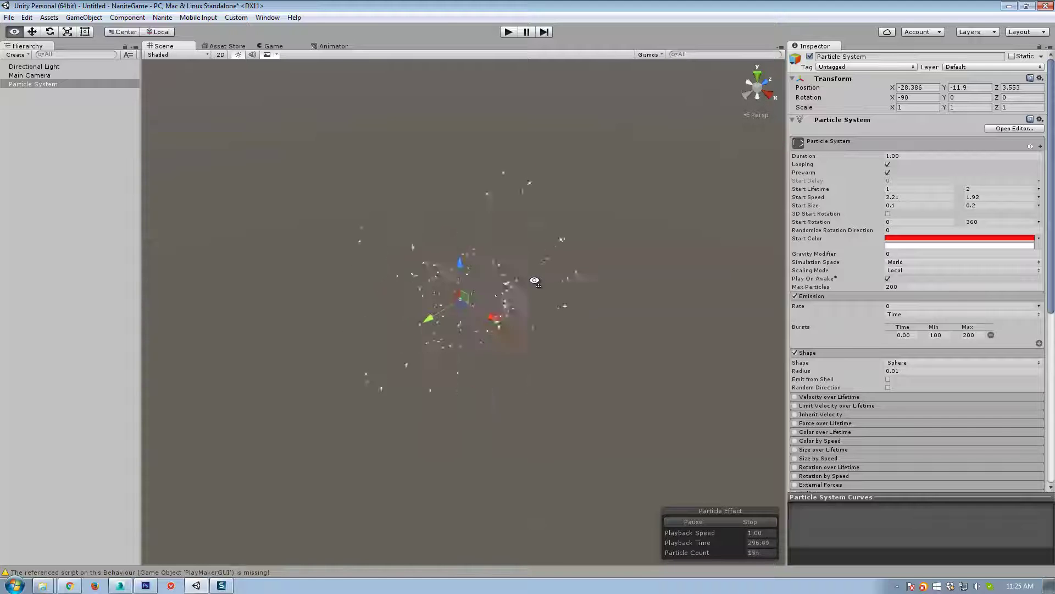
Step: Enable the Velocity over Lifetime module and set its Z velocity to 5
scroll(867, 314, "down", 3)
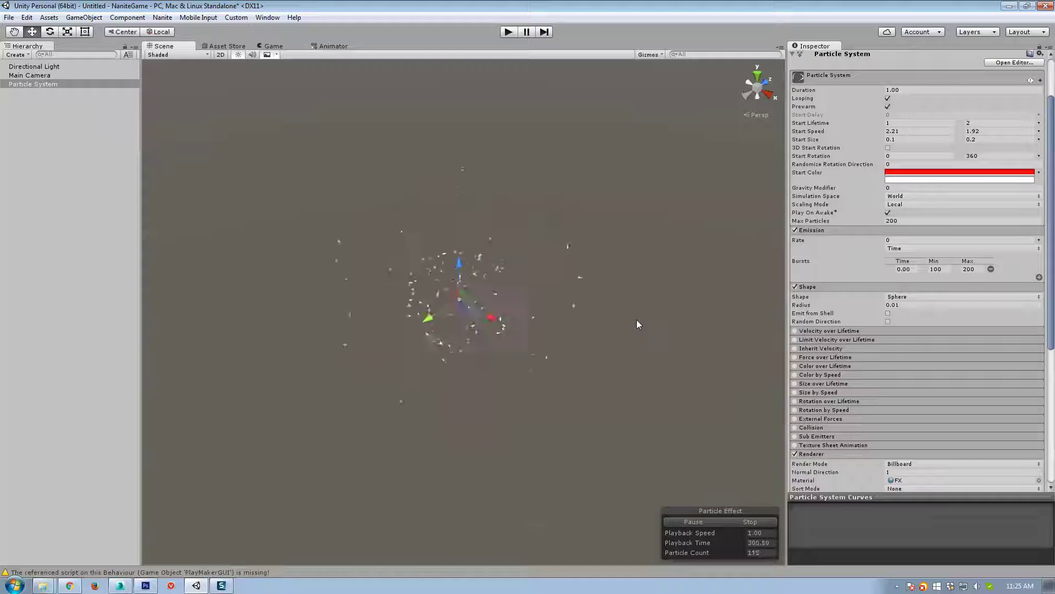
right_click_drag(628, 320, 626, 322)
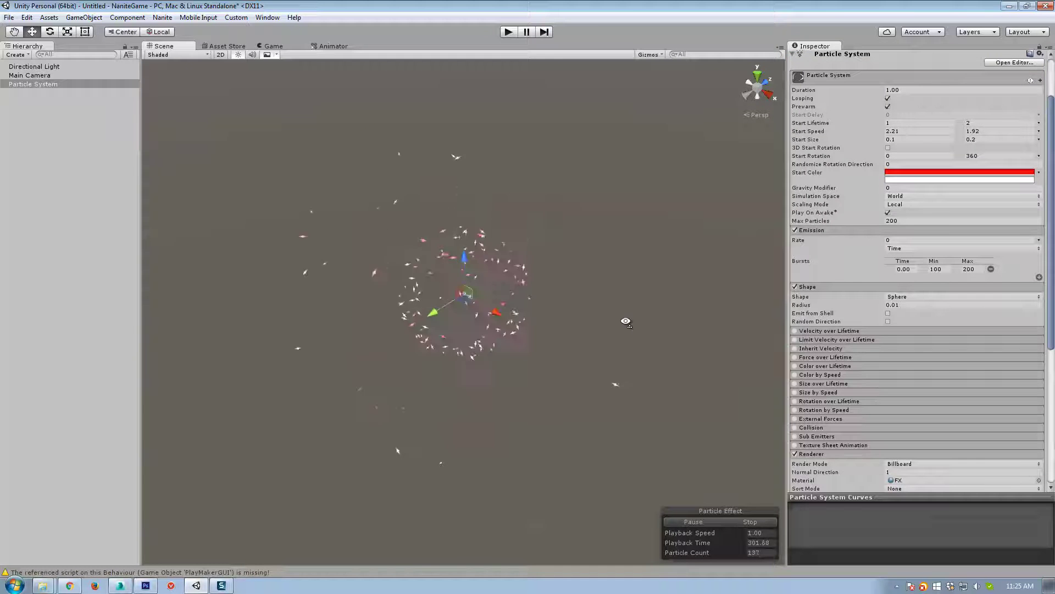
left_click(841, 332)
left_click(795, 331)
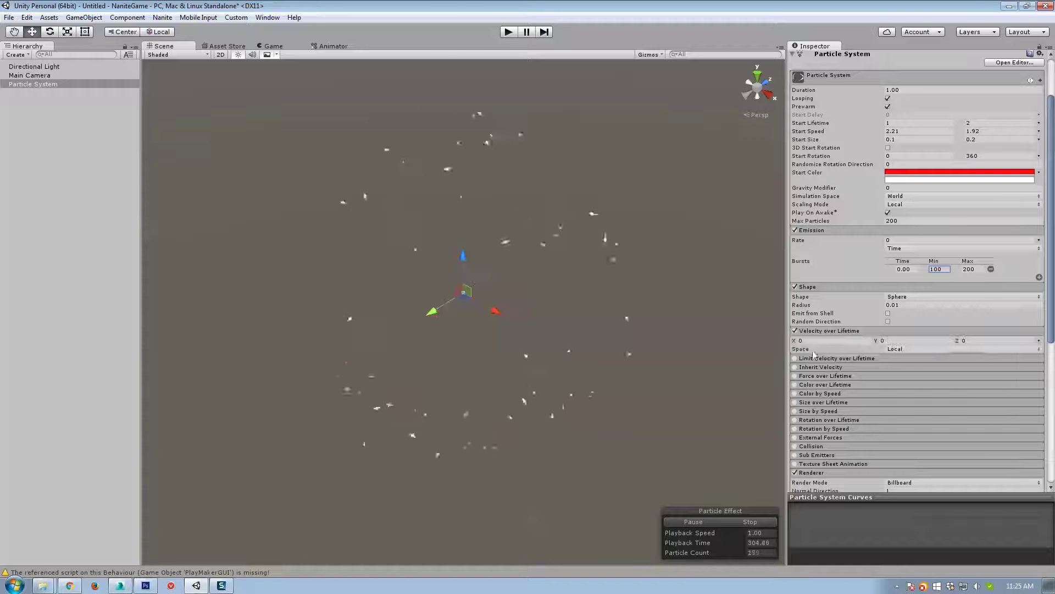
right_click_drag(672, 306, 670, 306)
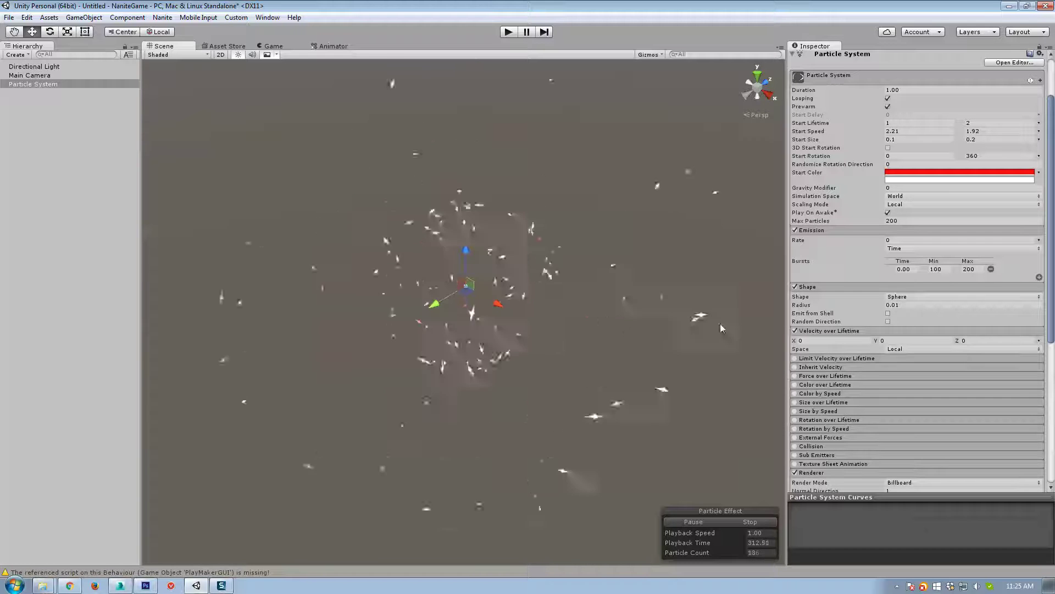
left_click(982, 341)
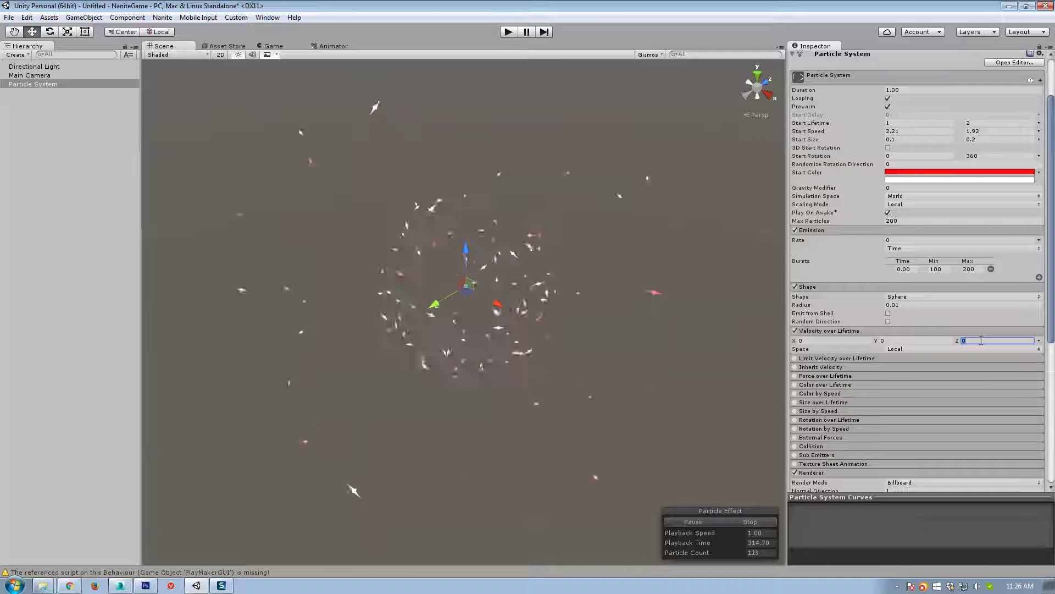
type("5")
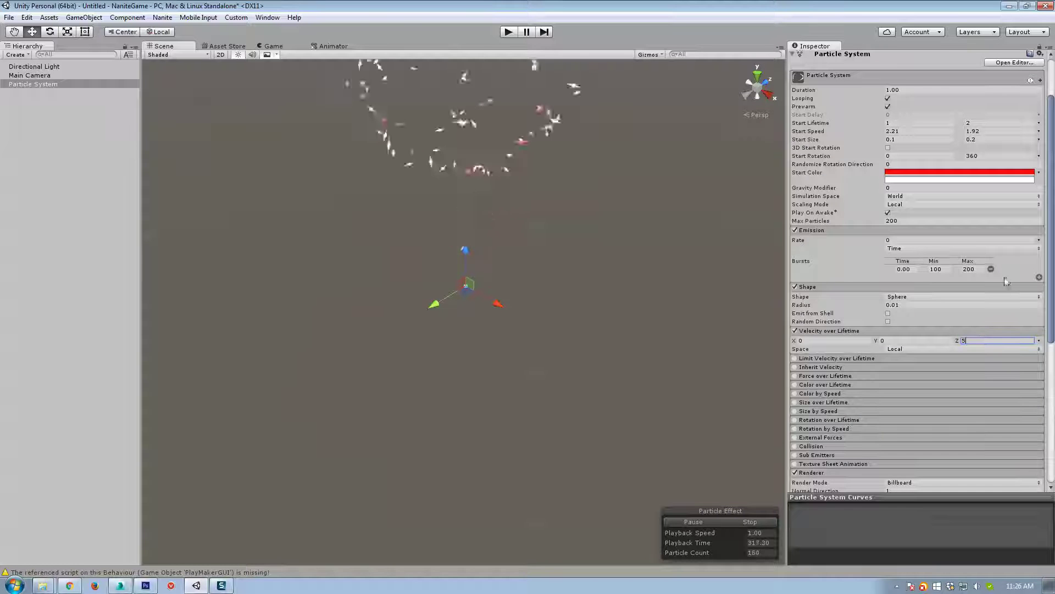
Step: Set both Start Speed values to 0 and the X and Y values of Velocity over Lifetime to 5
scroll(937, 268, "up", 2)
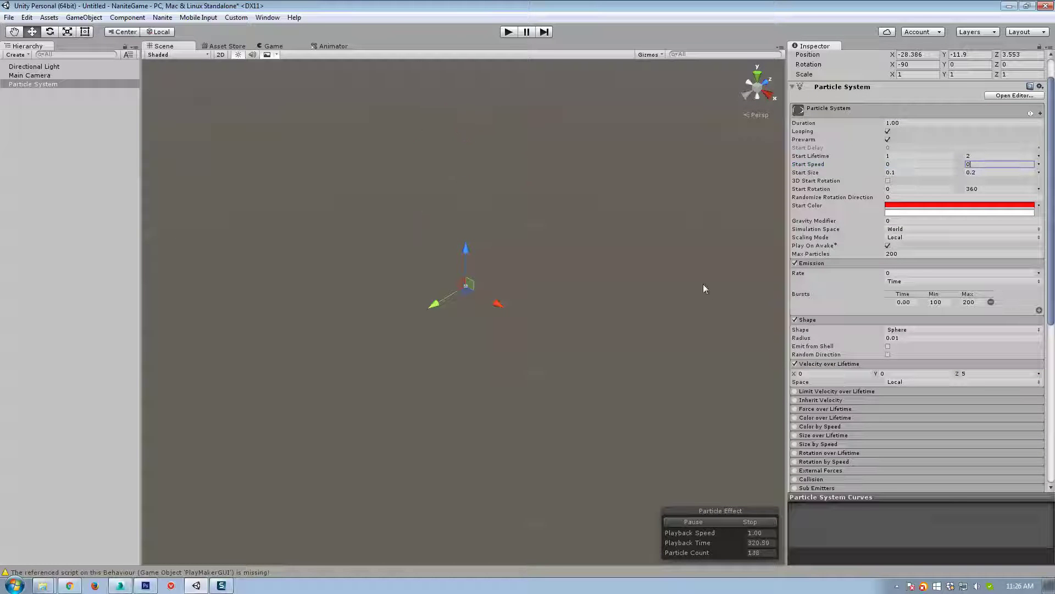
left_click_drag(647, 301, 636, 231, "alt")
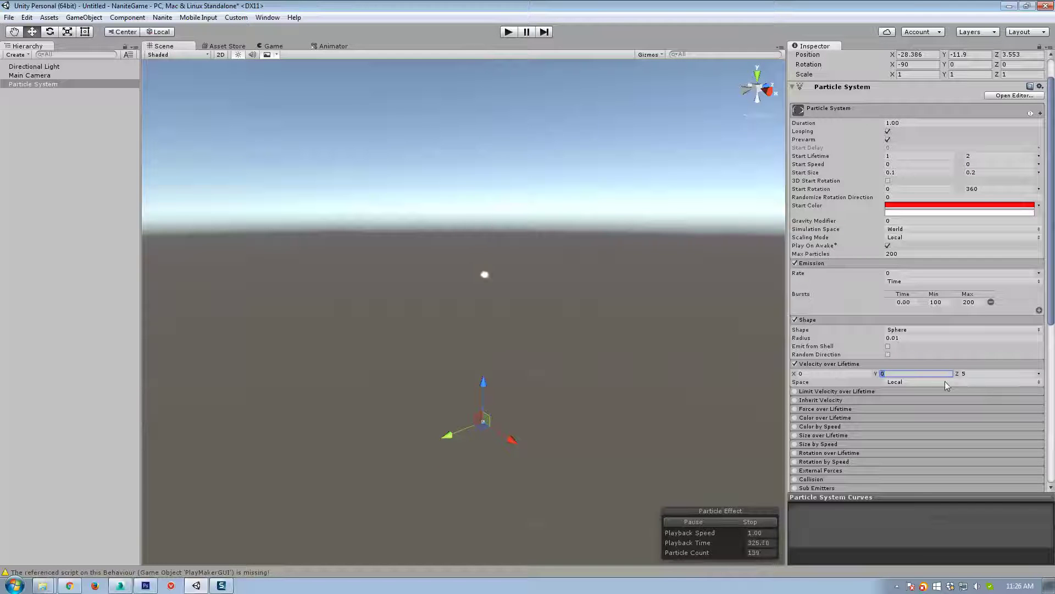
type("5")
left_click(834, 373)
type("5")
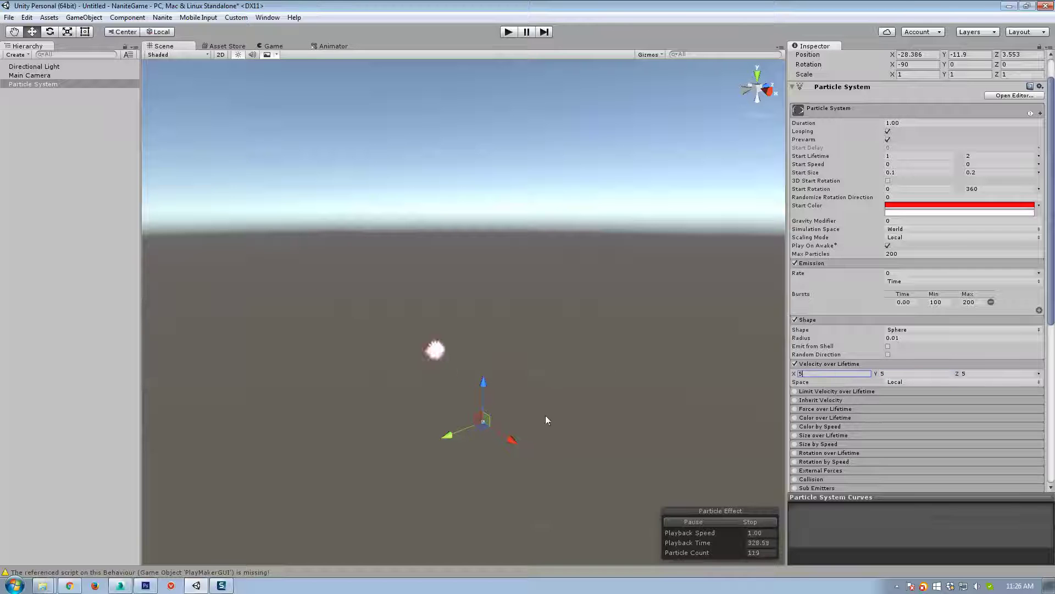
left_click_drag(571, 326, 508, 343, "alt")
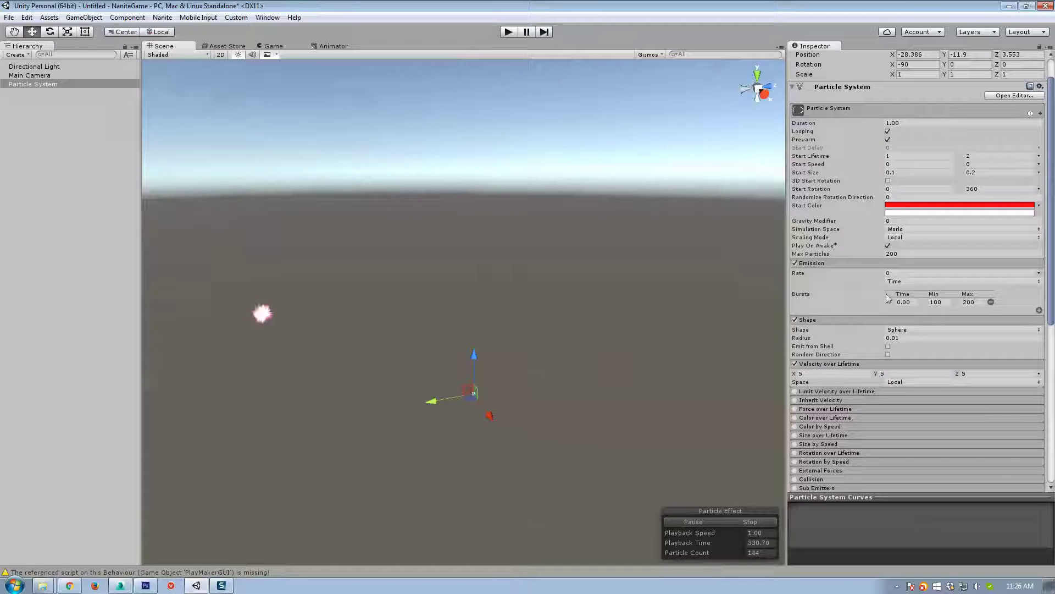
Step: Set the two random Start Speed values to 1.7 and 0.15 and inspect the moving particle cloud
left_click(887, 164)
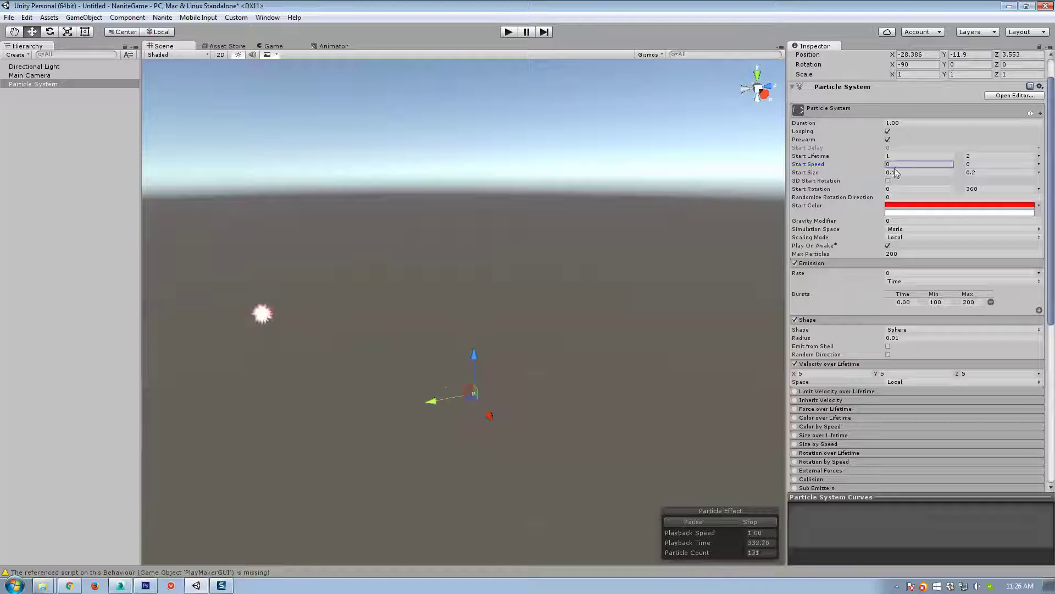
type("1.7")
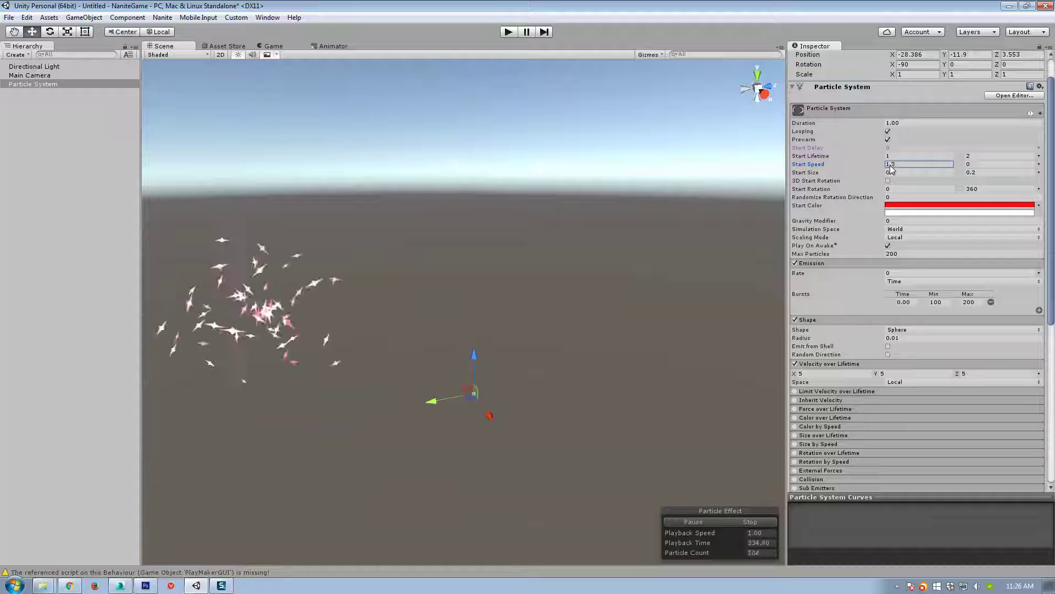
left_click(983, 165)
type("0.15")
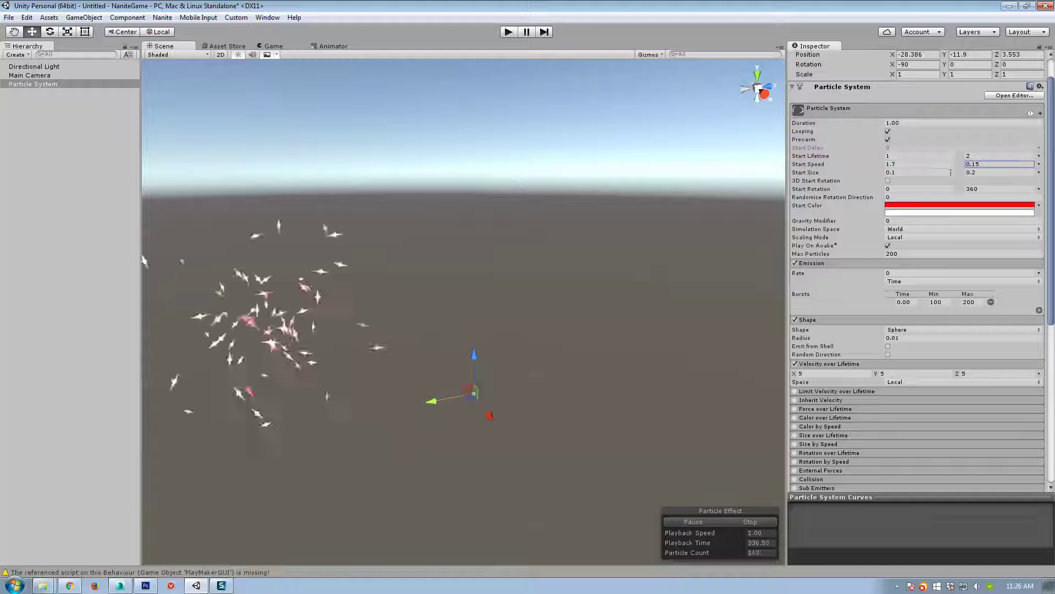
left_click_drag(673, 352, 380, 336, "alt")
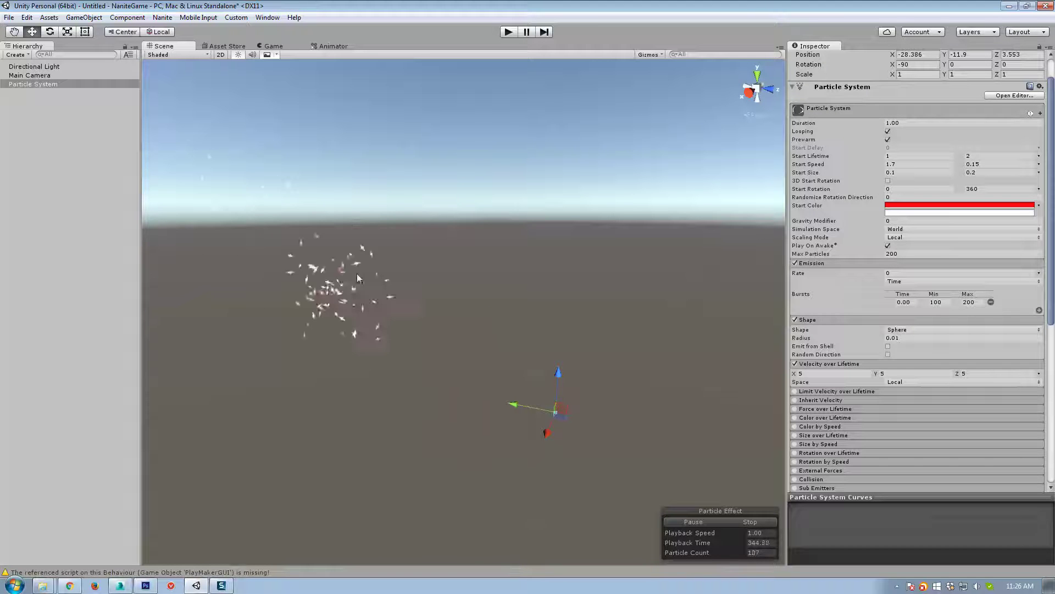
Step: Switch the Velocity over Lifetime space to World and view the direction the particles travel
left_click(903, 382)
left_click(912, 405)
right_click_drag(690, 391, 384, 302)
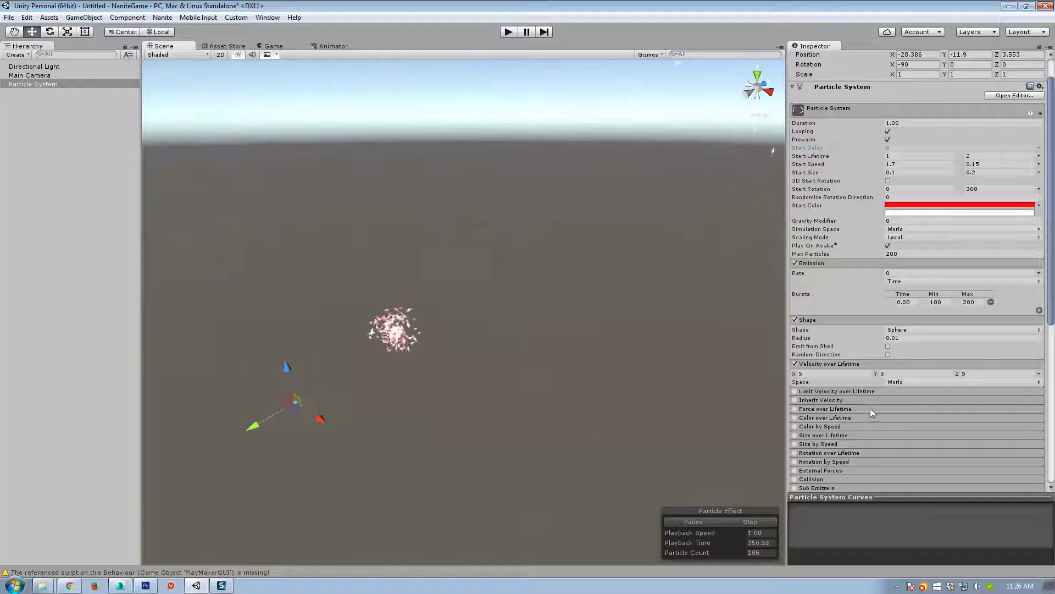
Step: Make Velocity over Lifetime Random Between Two Constants, with X 5 and -5, Y -5 and 5, and Z -5 and 5
left_click(1039, 374)
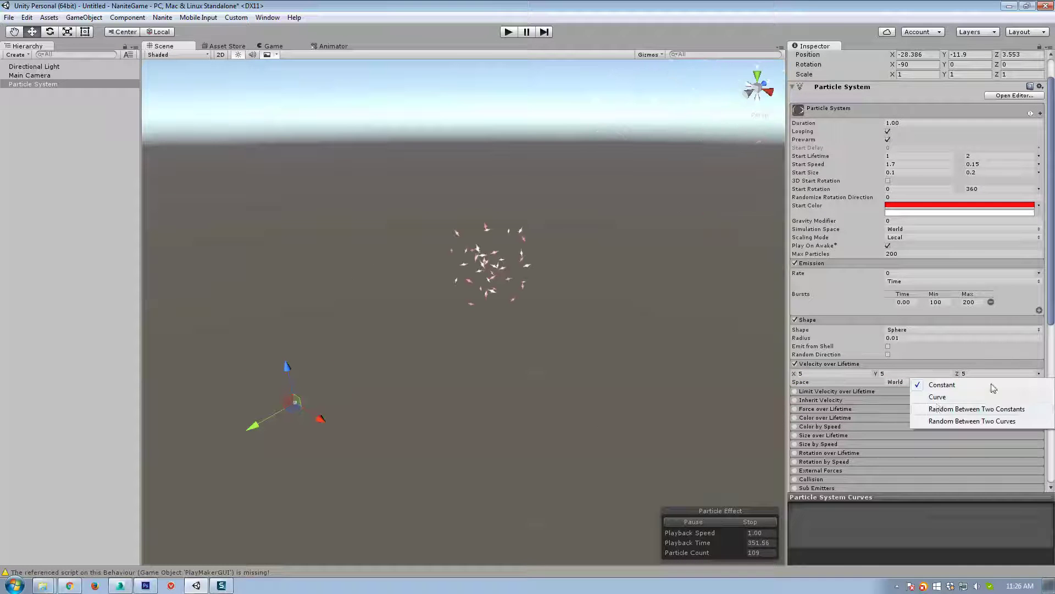
left_click(966, 408)
left_click(833, 381)
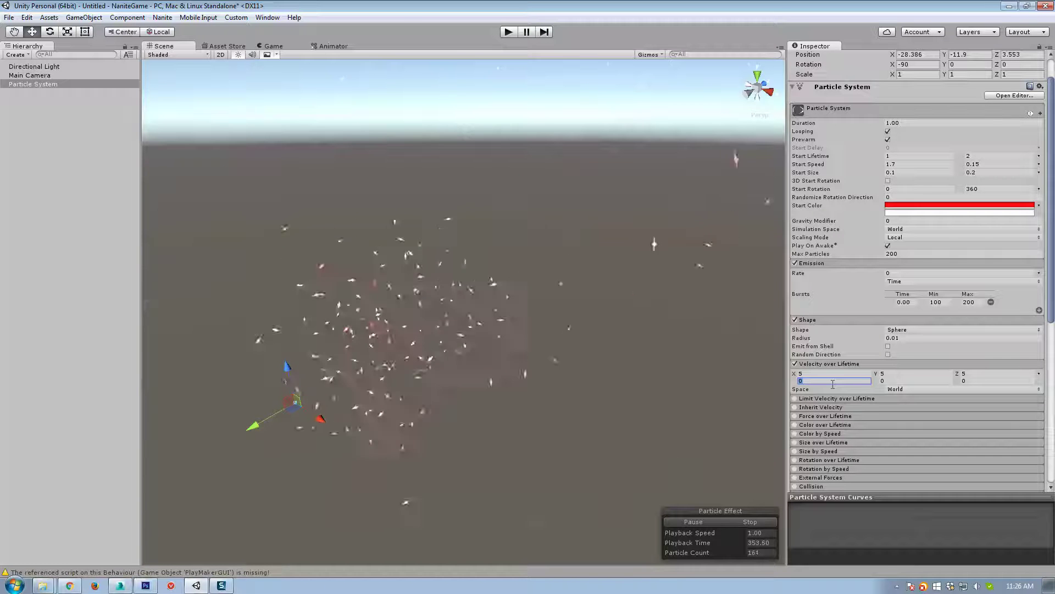
type("-5")
key("Tab")
type("-5")
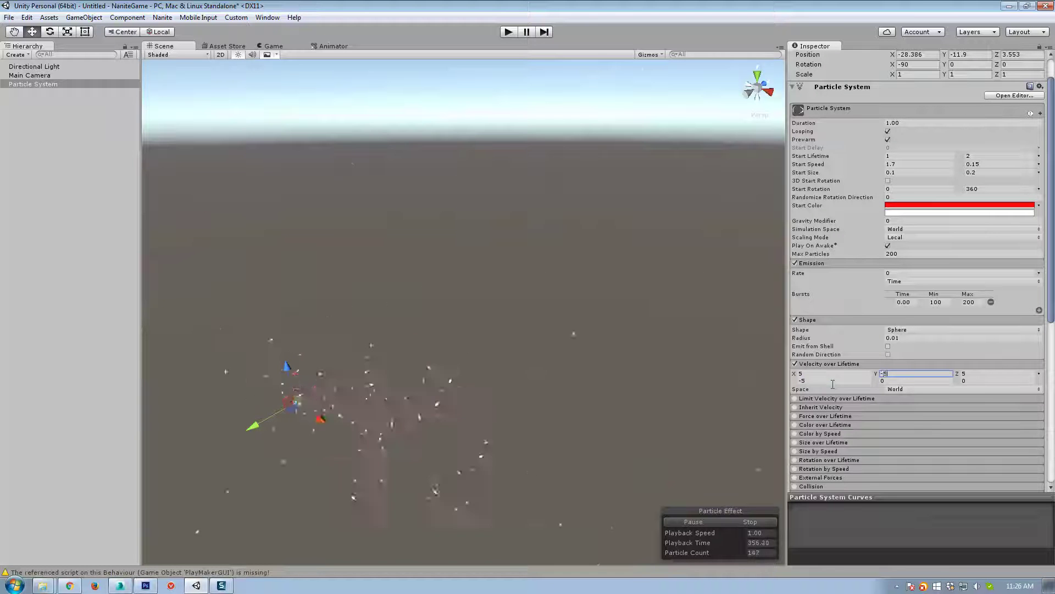
key("Tab")
type("5")
key("Tab")
type("-5")
key("Tab")
type("5")
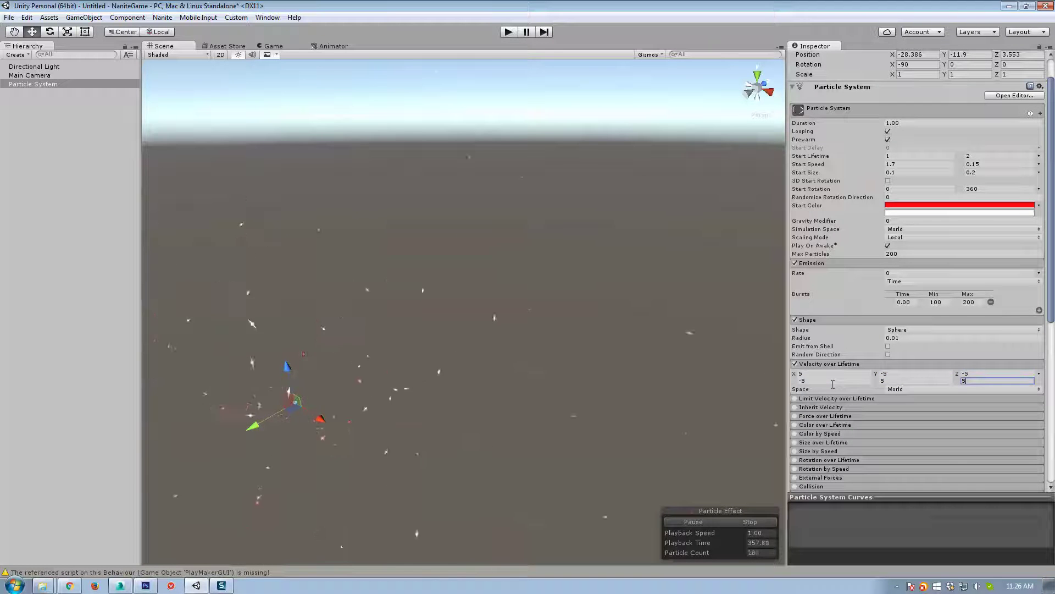
Step: Set both Start Speed values to 0 and inspect the spread produced by the random velocities
left_click(910, 163)
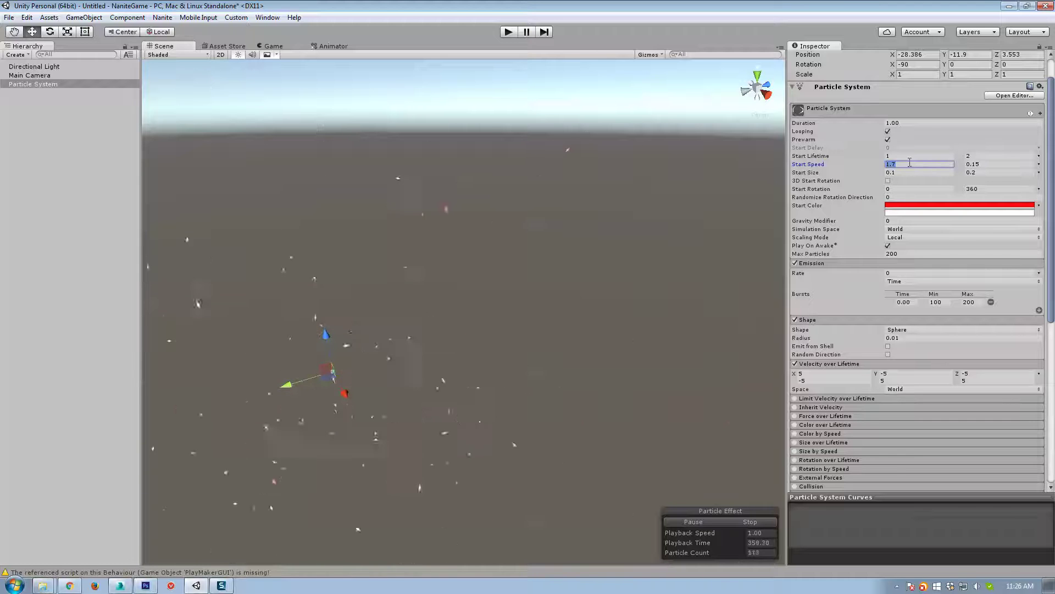
type("0")
key("Tab")
type("0")
left_click_drag(578, 276, 523, 322, "alt")
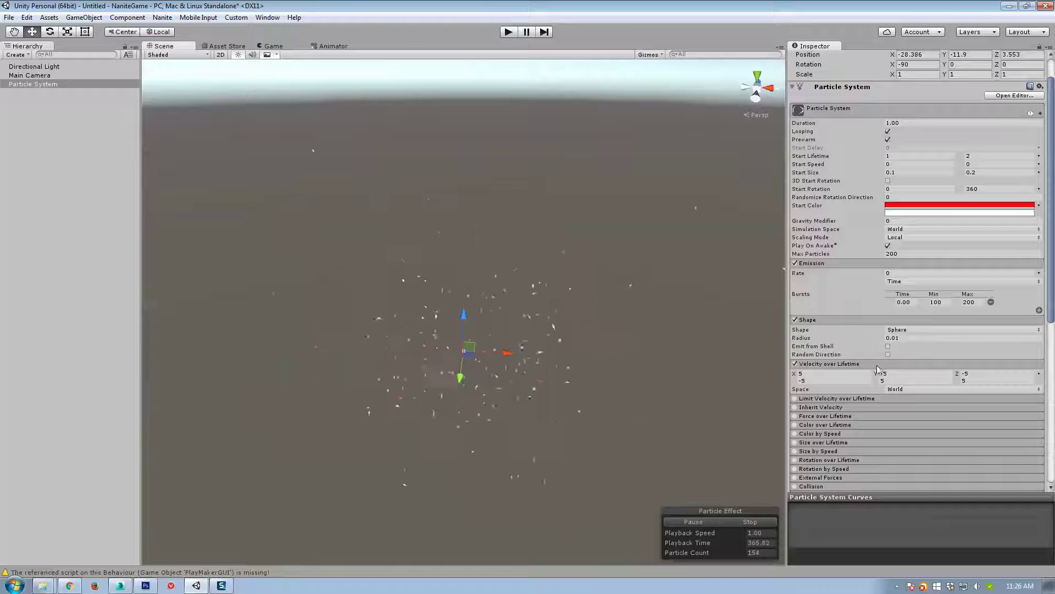
Step: Disable the Velocity over Lifetime module and set both Start Speed values to 1
left_click(795, 363)
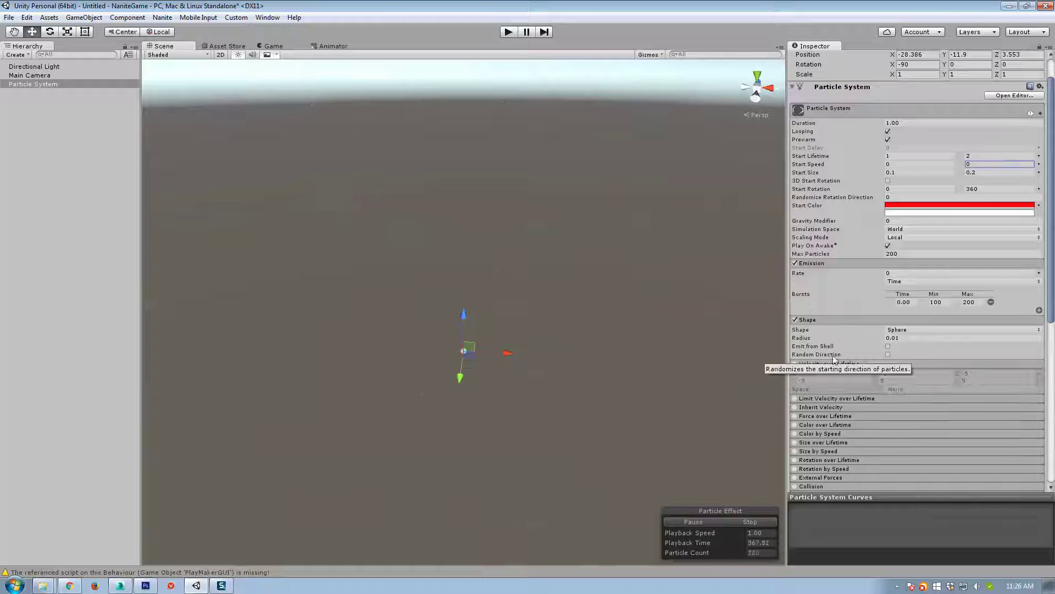
left_click(910, 165)
type("1")
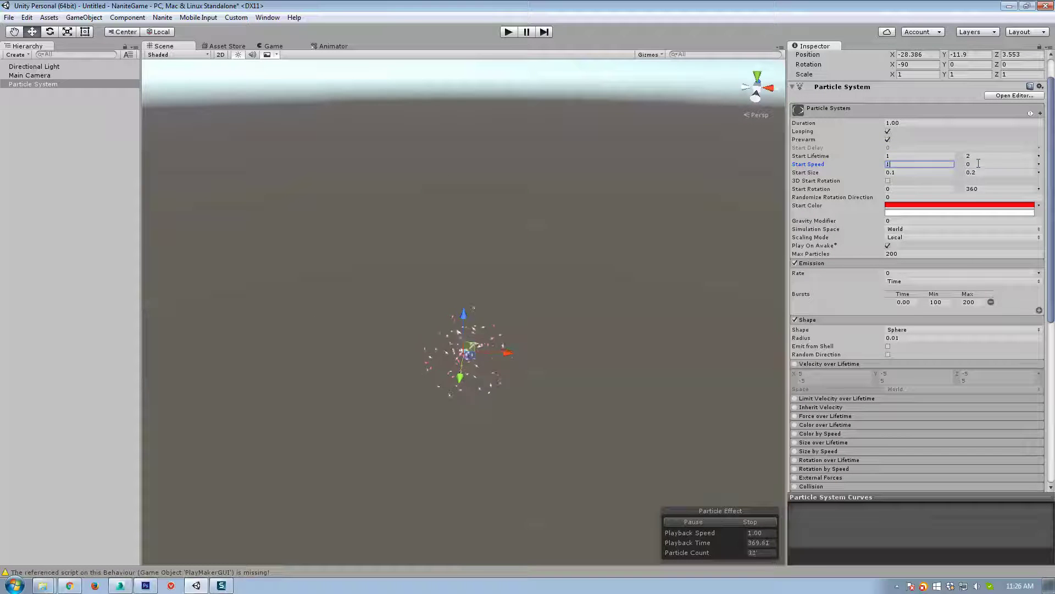
key("Tab")
type("1")
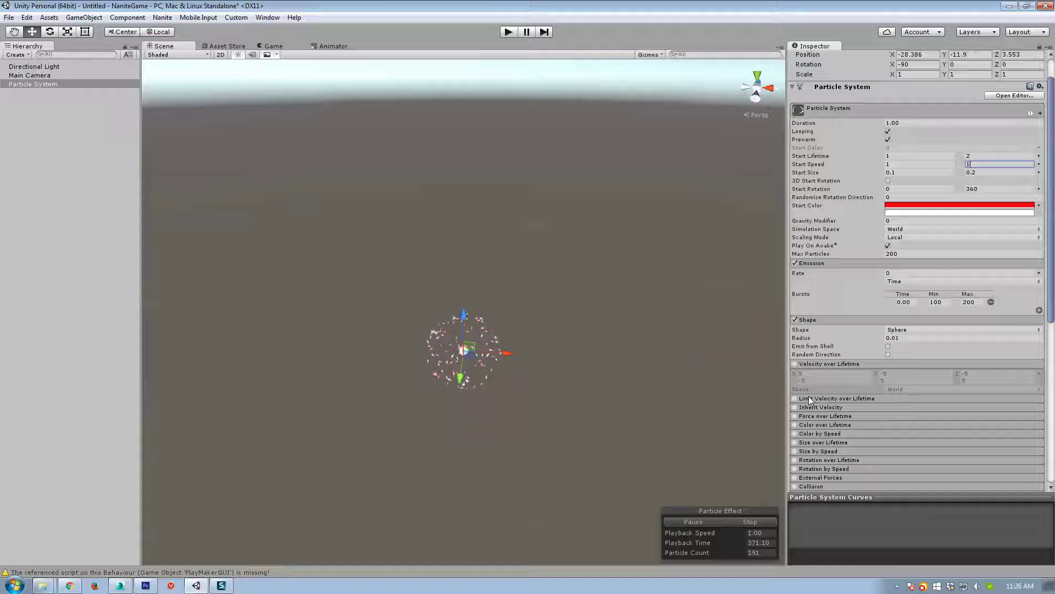
Step: Collapse the Velocity over Lifetime settings, expand those of Limit Velocity over Lifetime, and take a closer view of the emitter
left_click(820, 364)
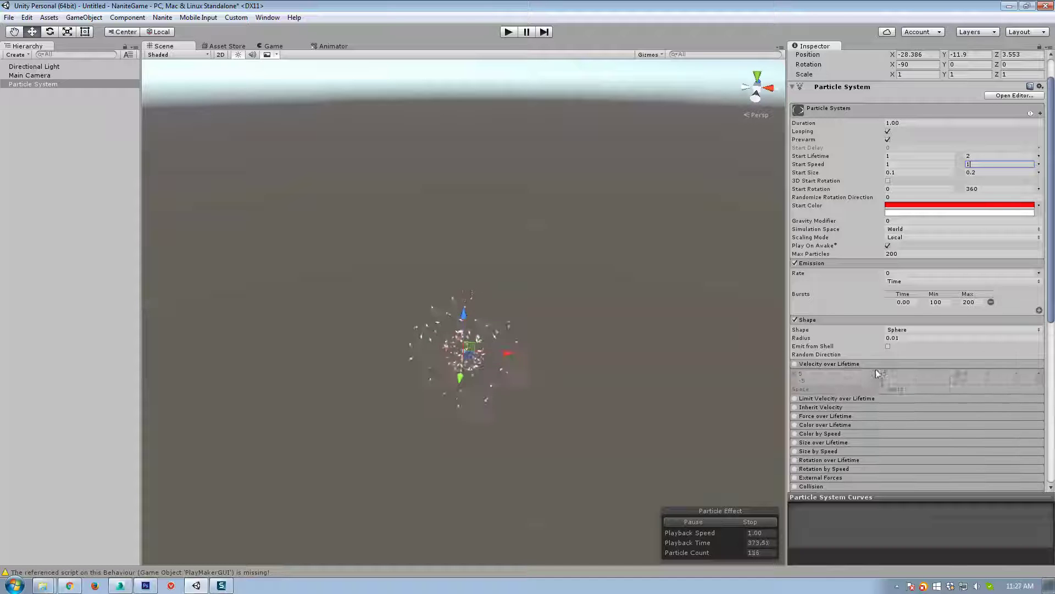
left_click(828, 373)
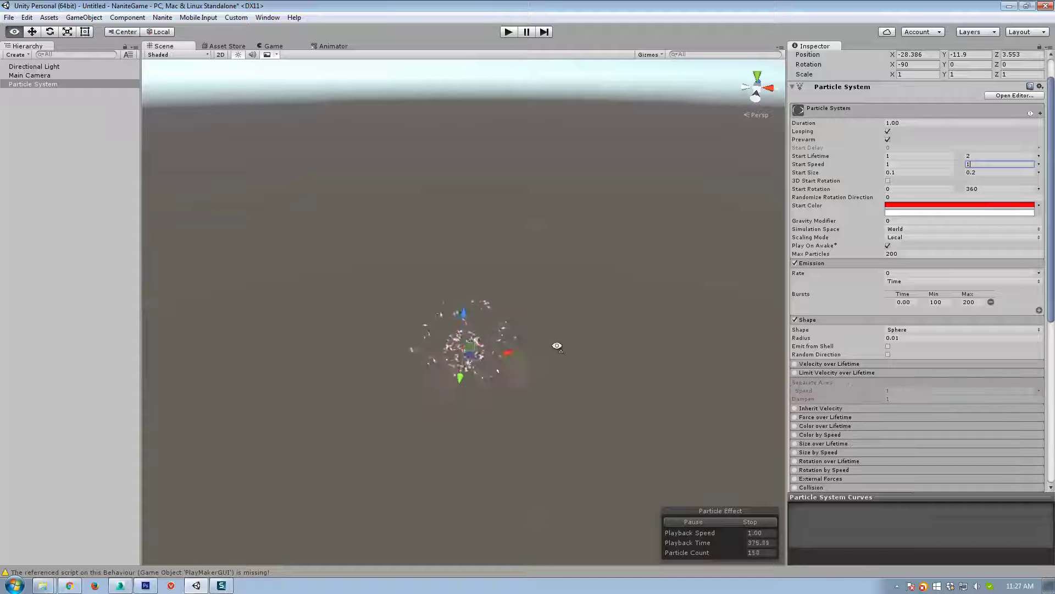
left_click_drag(558, 346, 505, 353, "alt")
key("f")
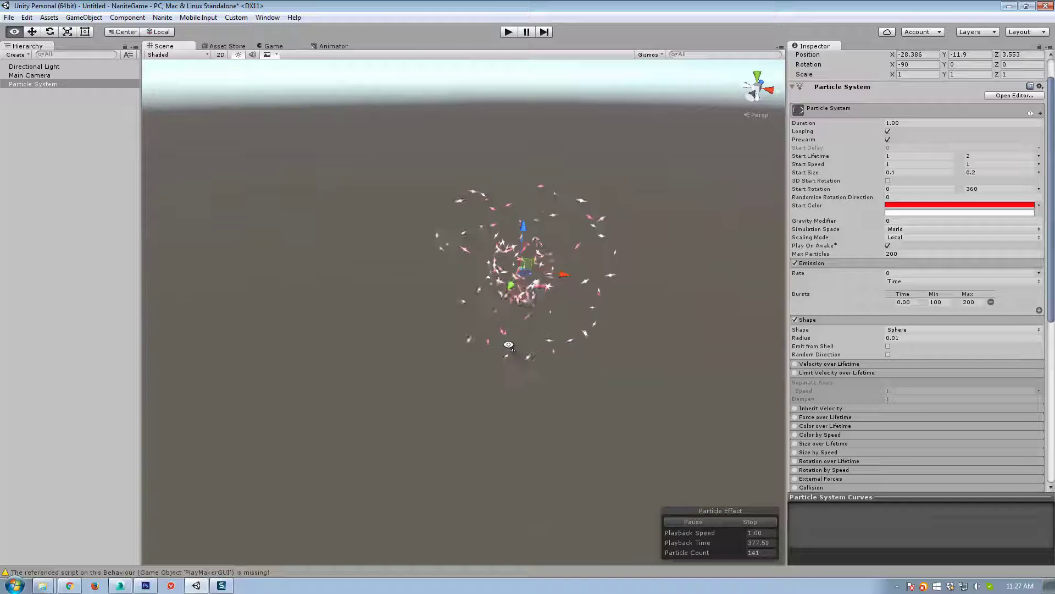
Step: Set both Start Speed values to 12 and view the fast-spreading burst
left_click(907, 164)
type("2")
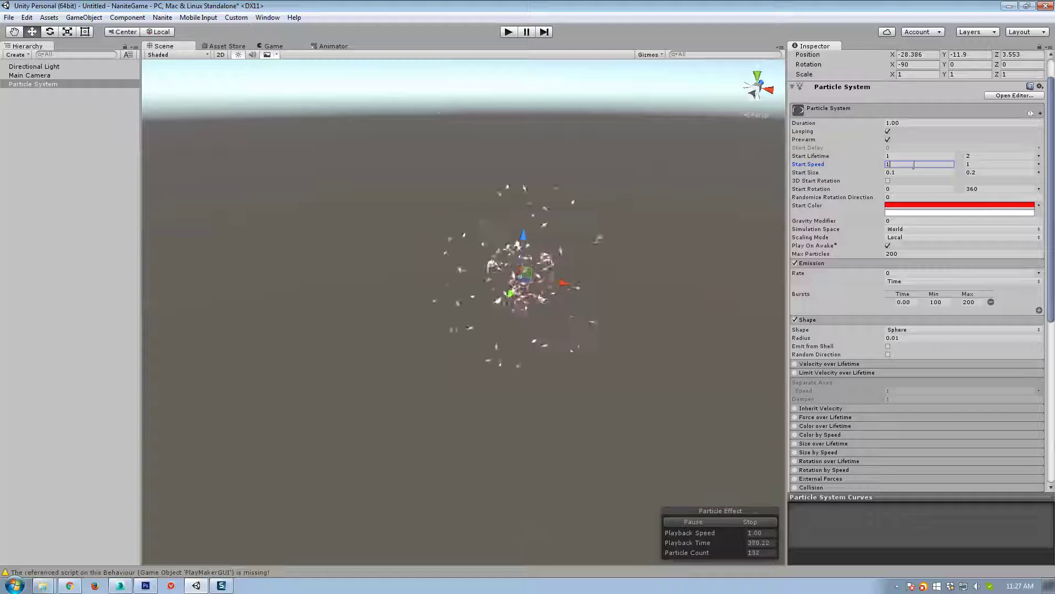
key("Tab")
type("12")
mouse_move(667, 355)
left_mouse_down("alt")
mouse_move(662, 341)
mouse_move(638, 357)
mouse_move(664, 335)
mouse_move(680, 354)
left_mouse_up("alt")
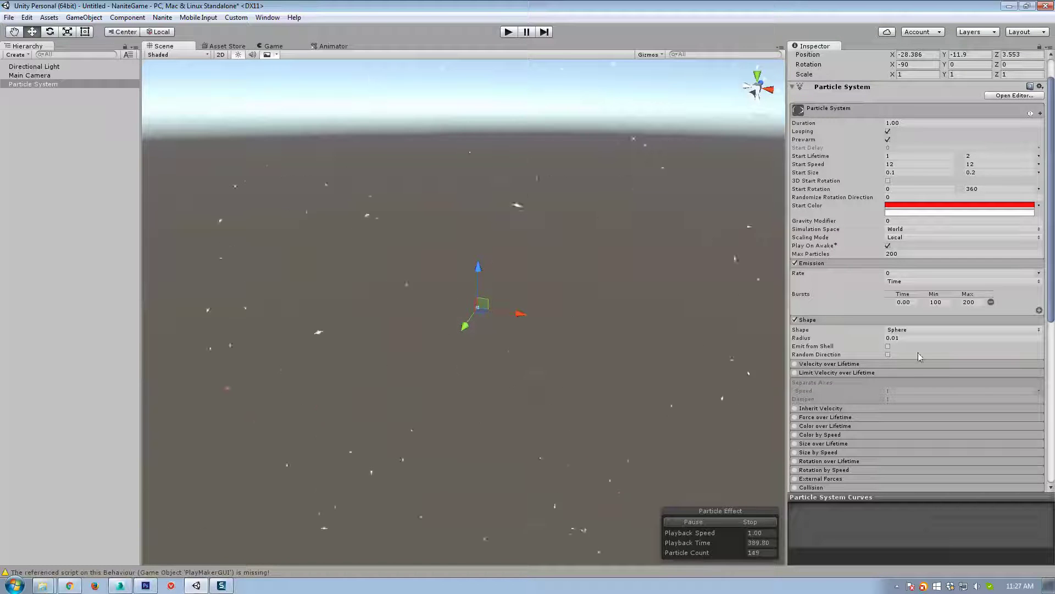
Step: Enable Limit Velocity over Lifetime with a Speed of 0 and a Dampen of 0.23
left_click(795, 372)
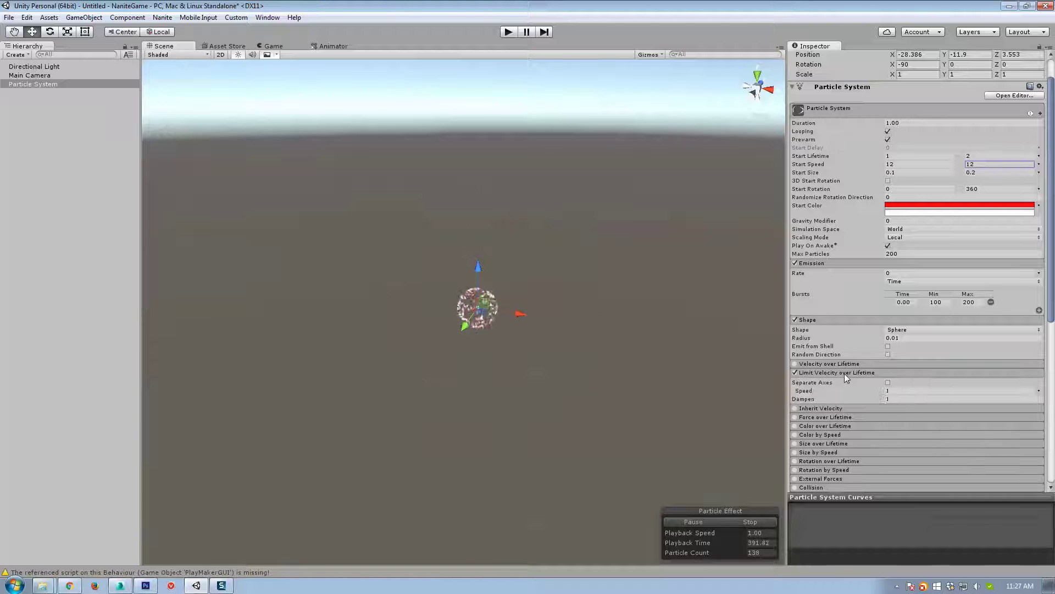
left_click(896, 391)
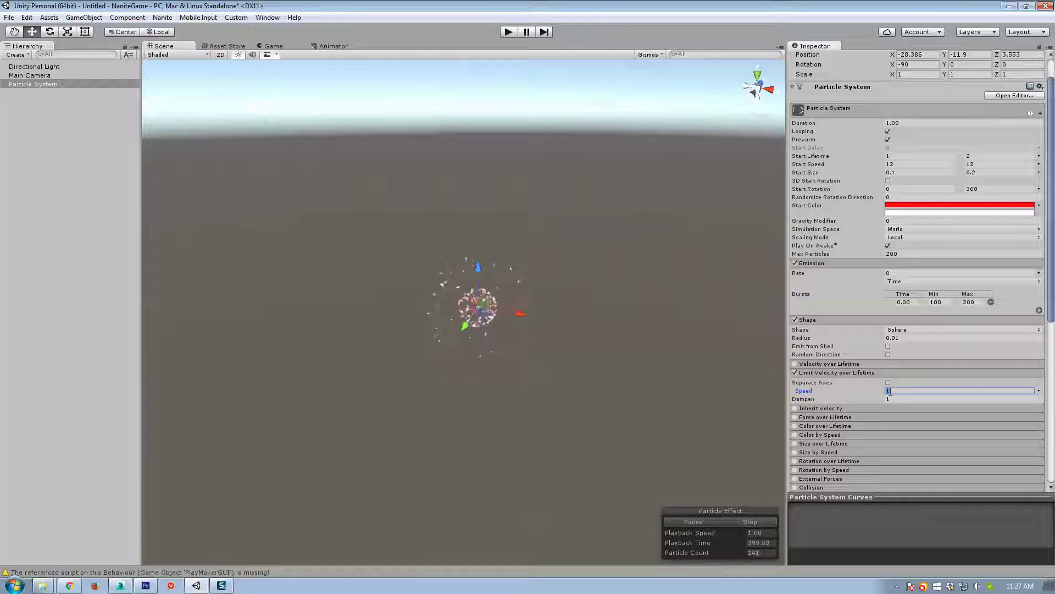
type("0")
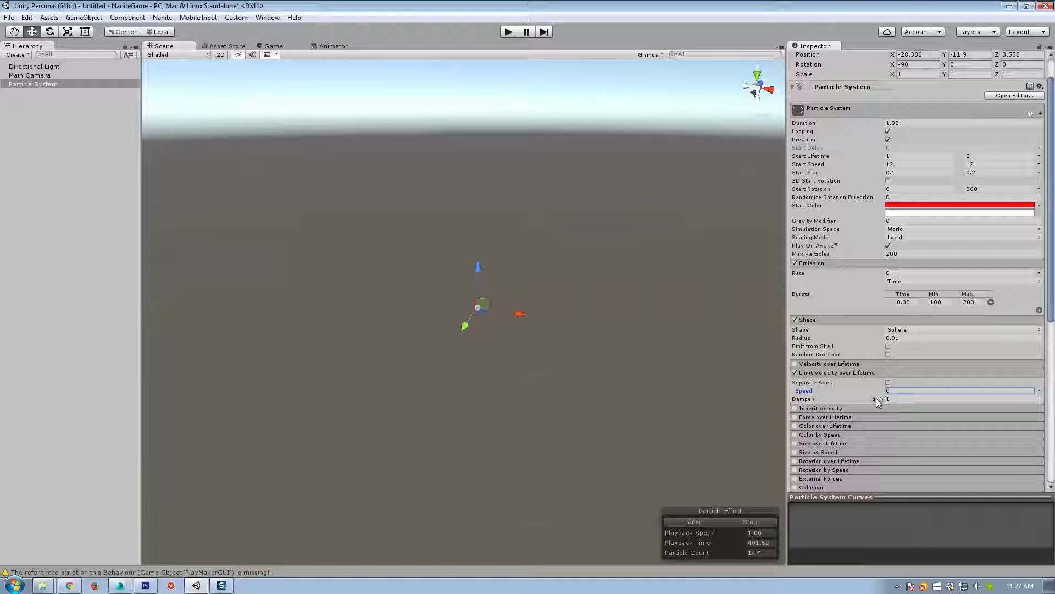
left_click_drag(882, 398, 632, 370)
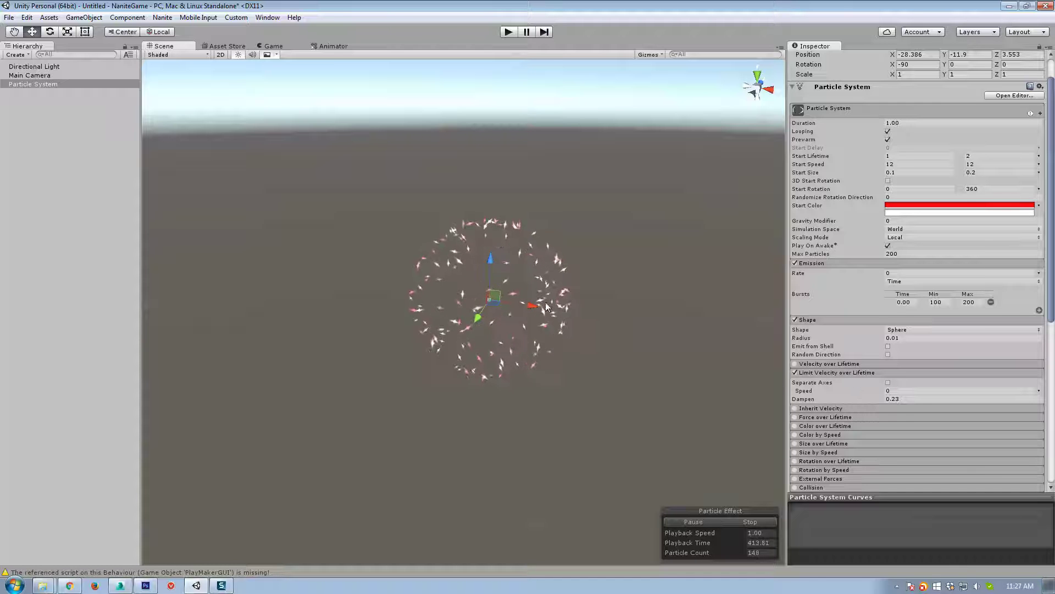
Step: Set the Limit Velocity over Lifetime Speed to 1
left_click(917, 390)
type("1")
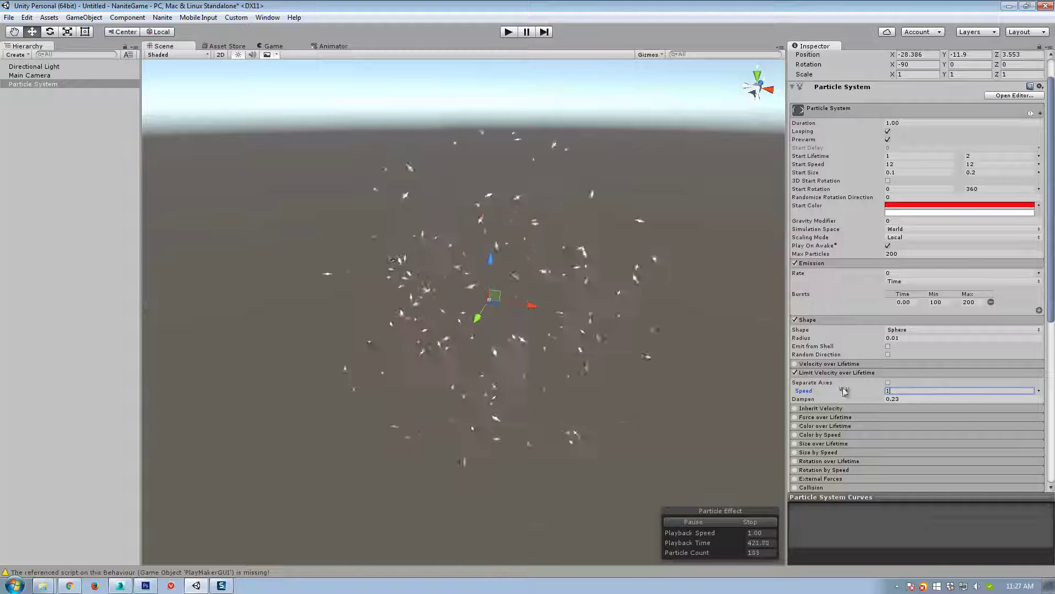
key("Return")
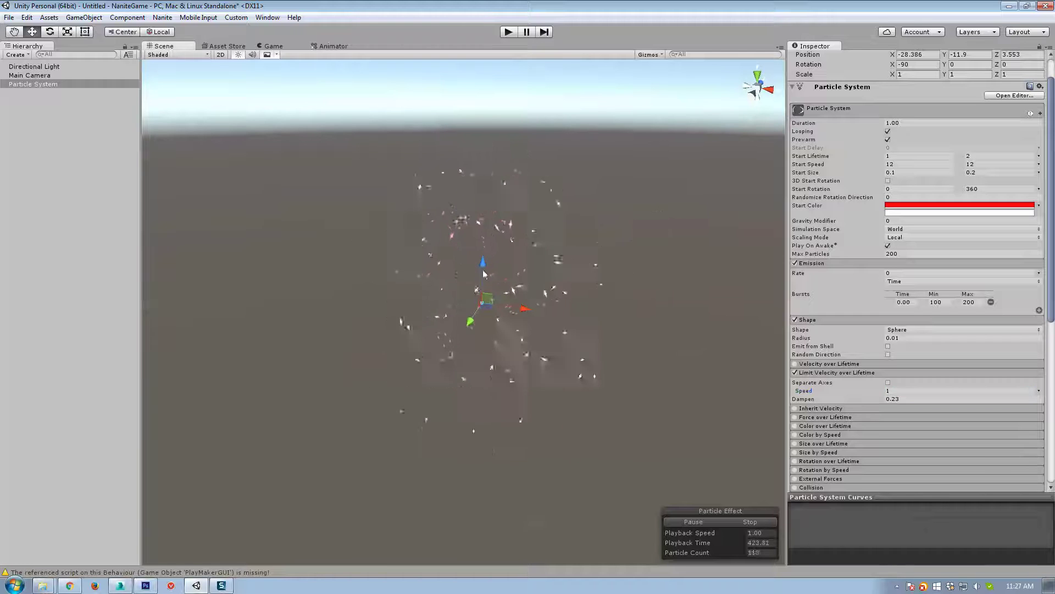
Step: Switch the Limit Velocity over Lifetime Speed to a random range between two constants, from 1 to 2
left_click(1039, 391)
left_click(966, 427)
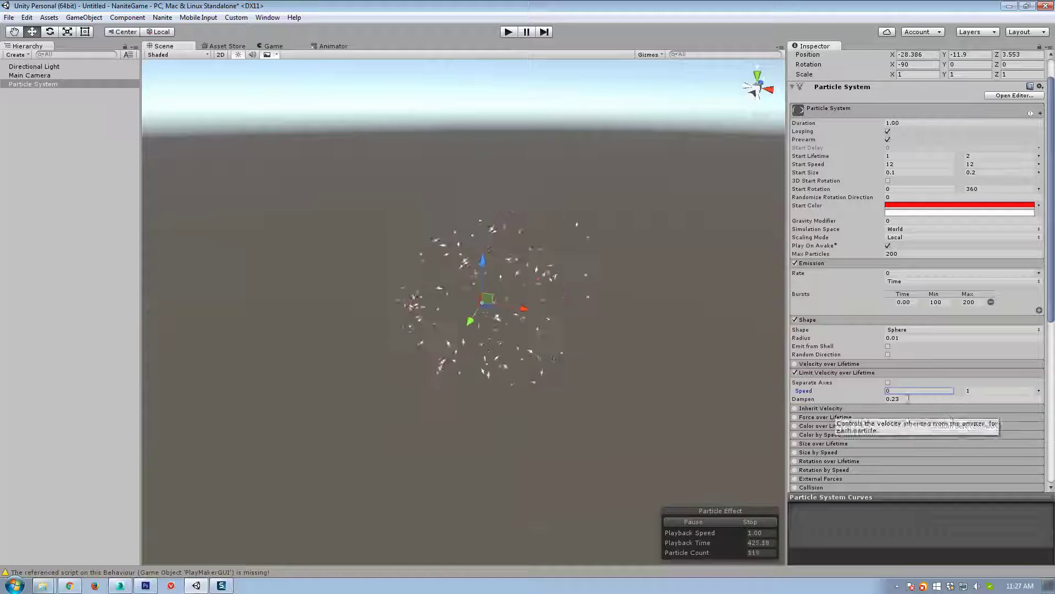
left_click(968, 390)
left_click(910, 392)
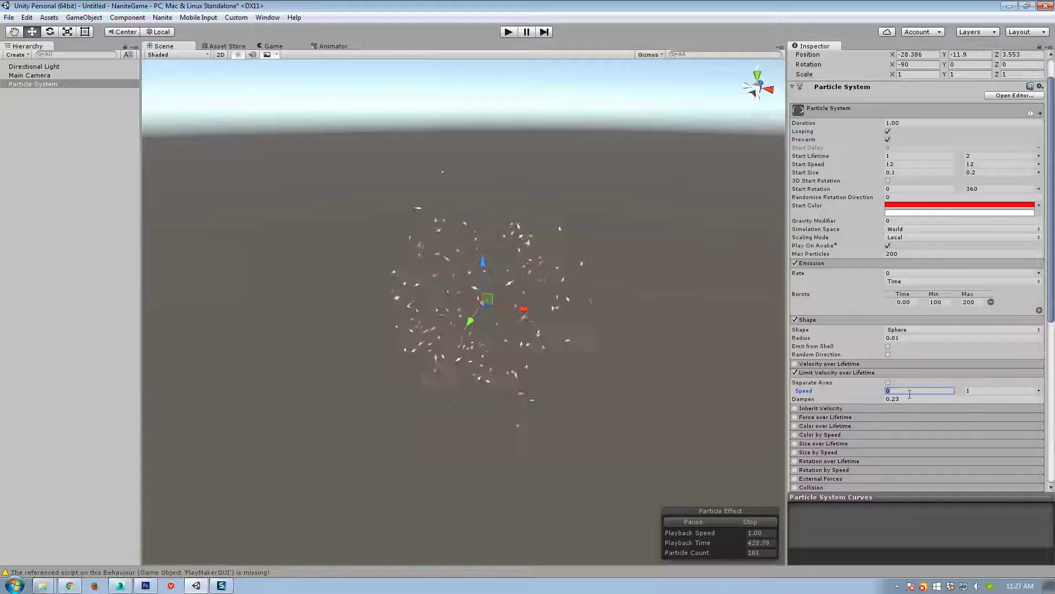
left_click(982, 390)
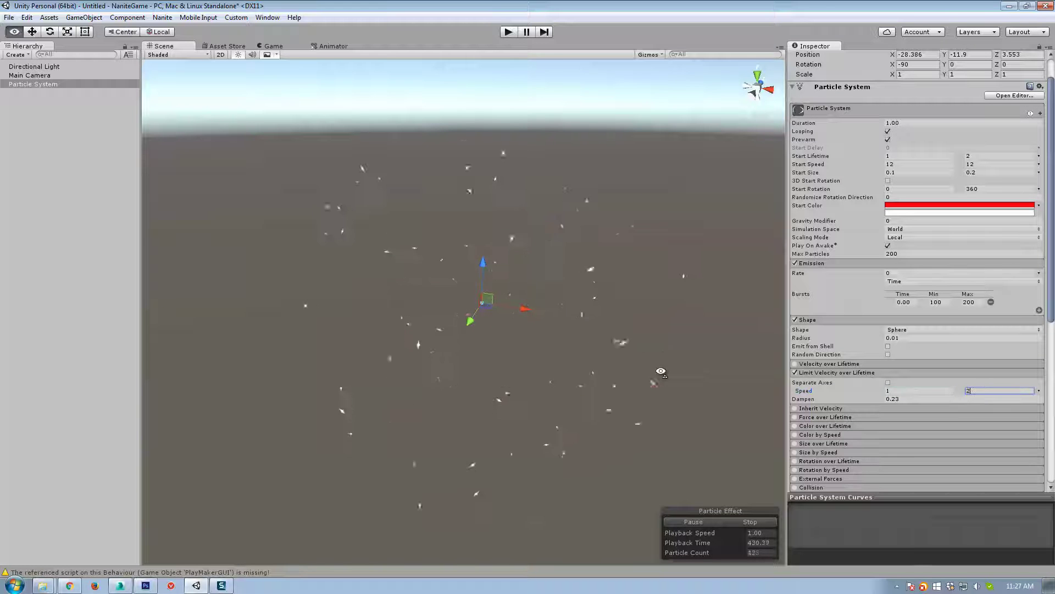
type("2")
key("Return")
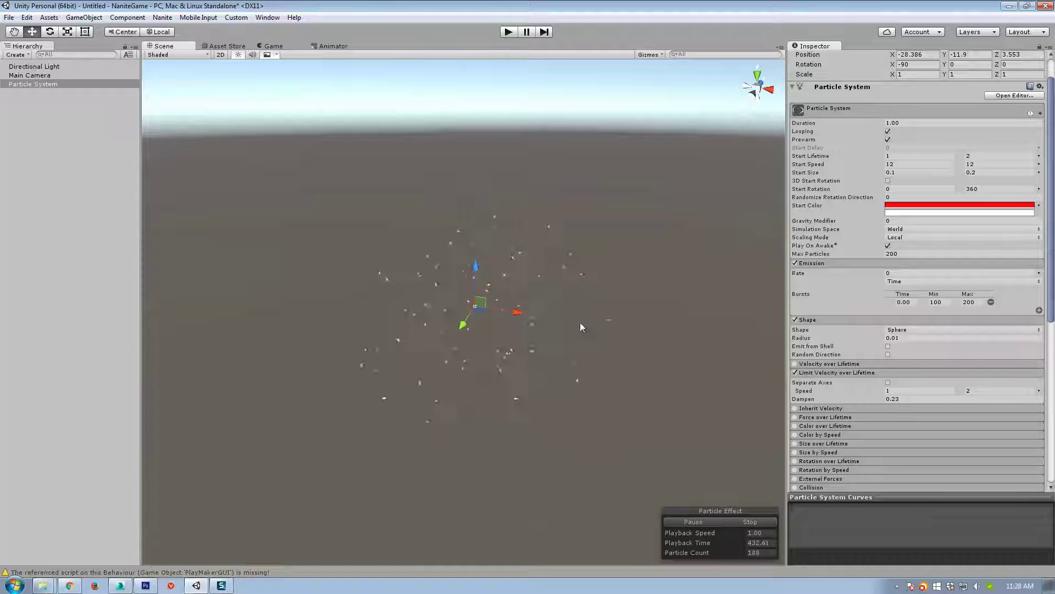
Step: Set the particle system's Duration to 2, and disable and collapse the Limit Velocity over Lifetime module
left_click(908, 123)
type("2")
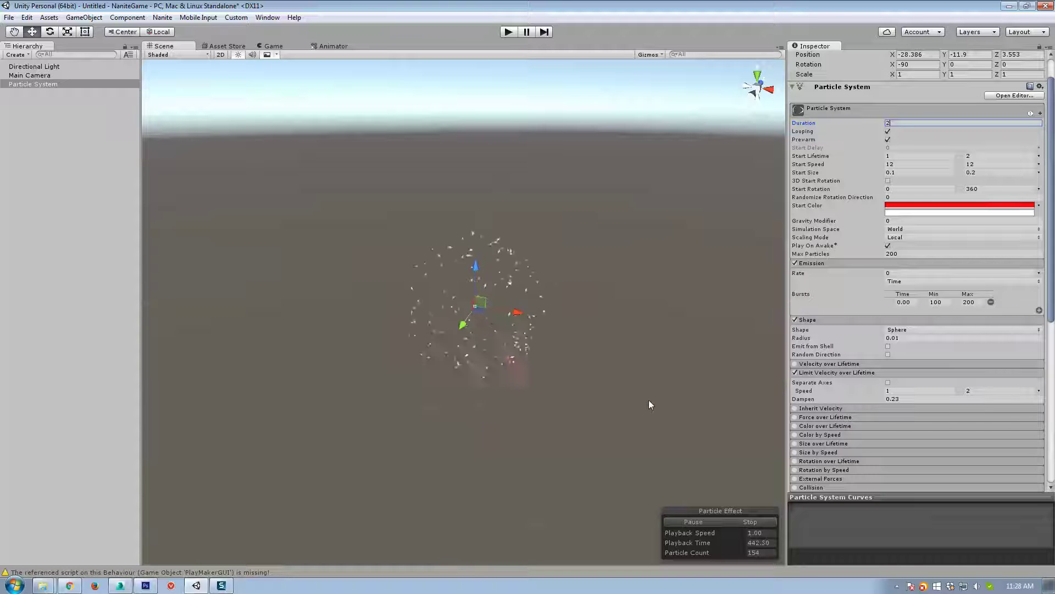
left_click(794, 373)
left_click(832, 372)
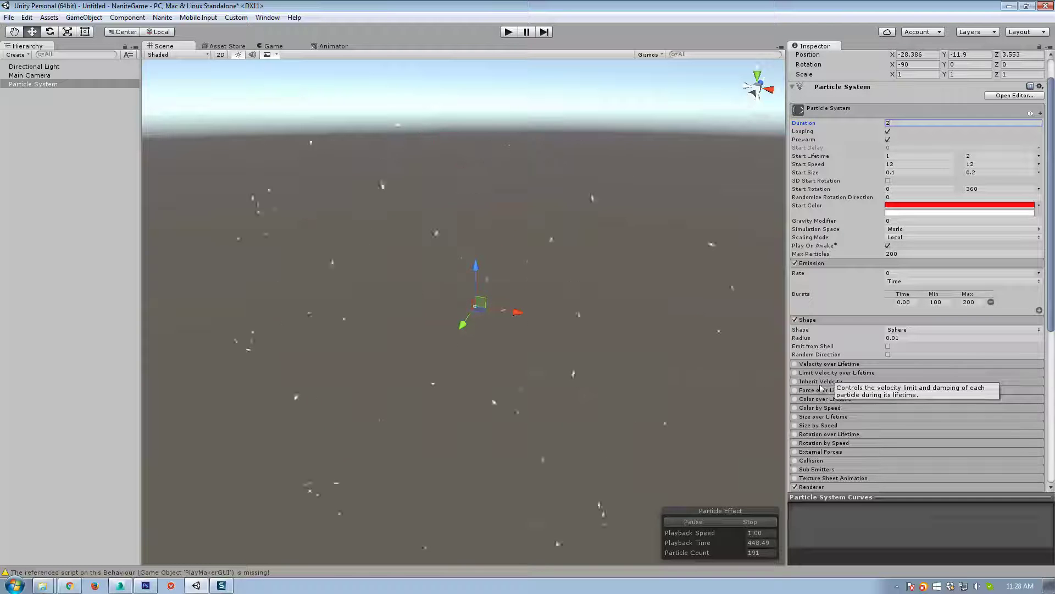
Step: Set both Start Speed values to 1, and expand and enable the Inherit Velocity module
left_click(817, 381)
left_click(906, 164)
type("1")
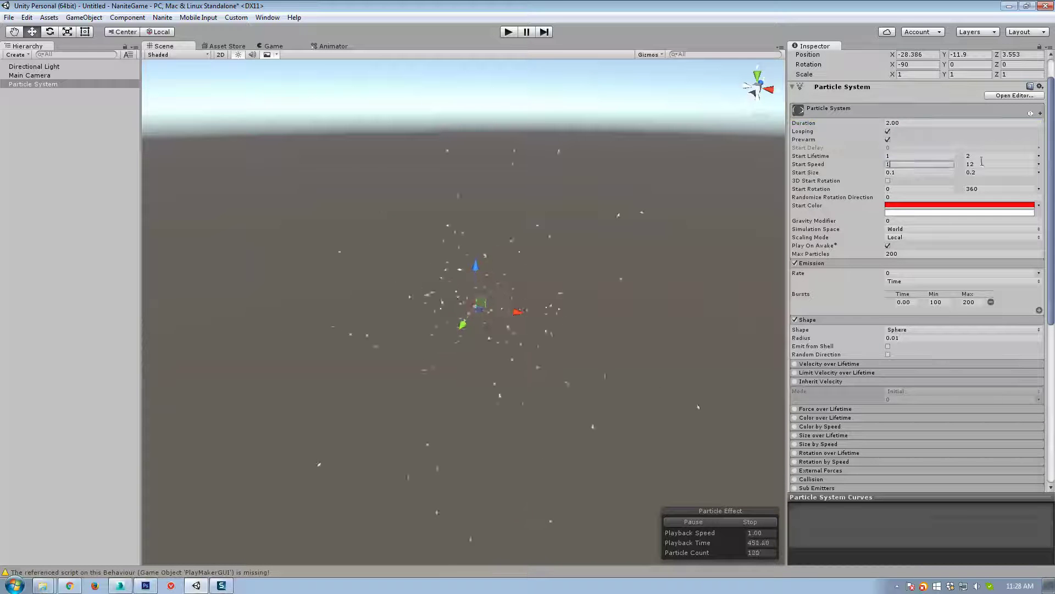
key("Tab")
type("1")
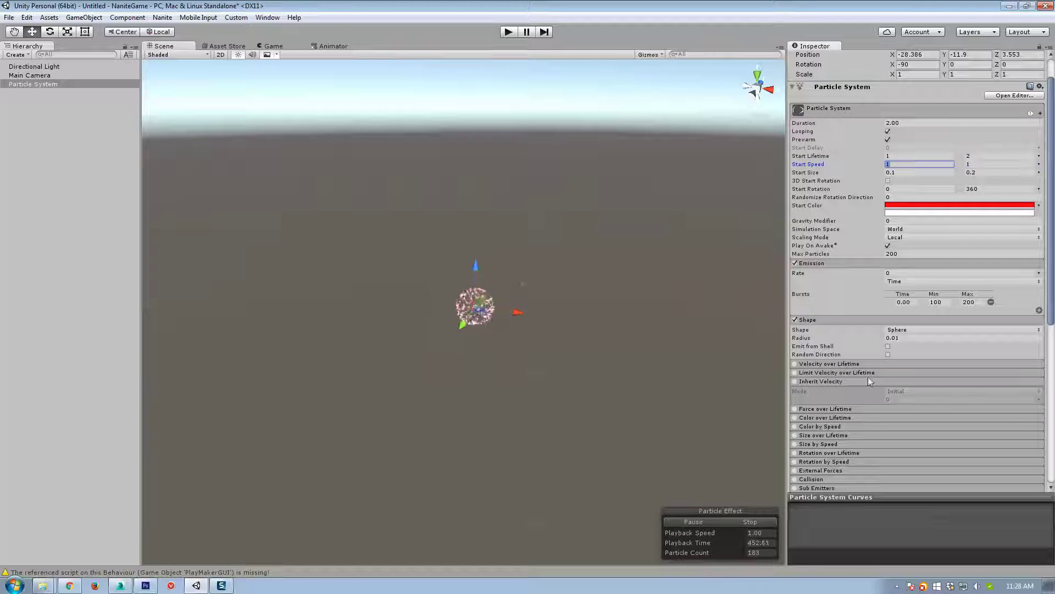
left_click(796, 382)
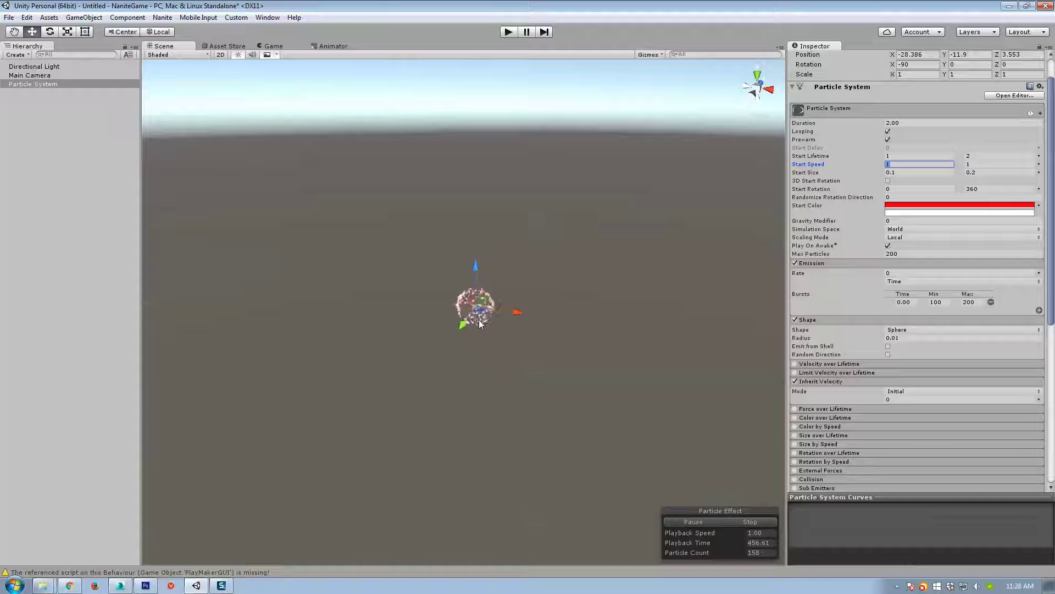
Step: Move the emitter within the scene, and switch Simulation Space to Local and back to World
left_click_drag(479, 323, 528, 287)
left_click(890, 229)
left_click(902, 253)
left_click(902, 230)
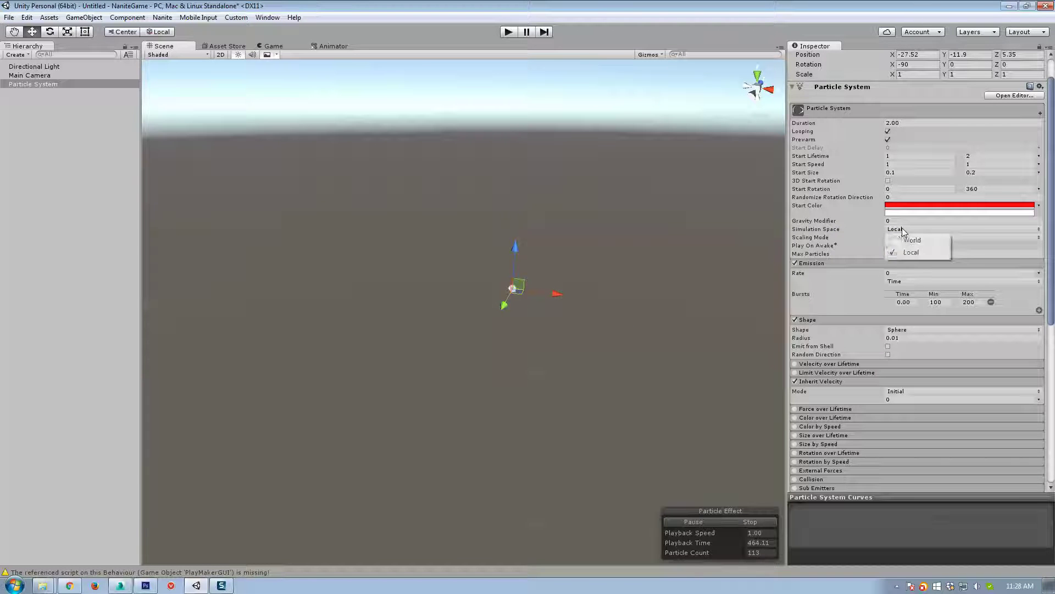
left_click(910, 240)
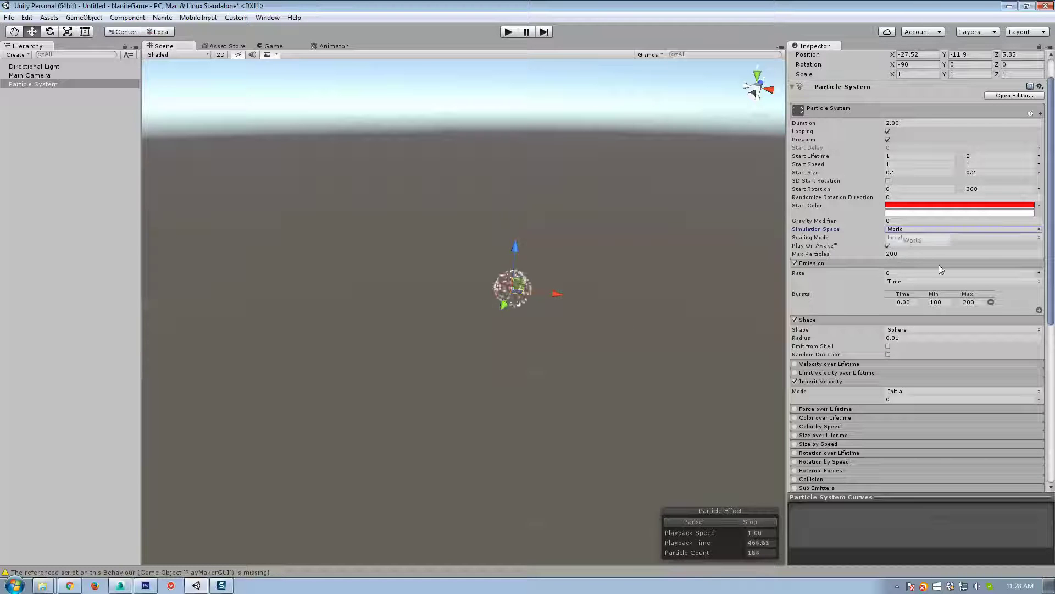
Step: Replace the burst with a continuous emission Rate of 22 and move the emitter around to view its particle trail
left_click(990, 302)
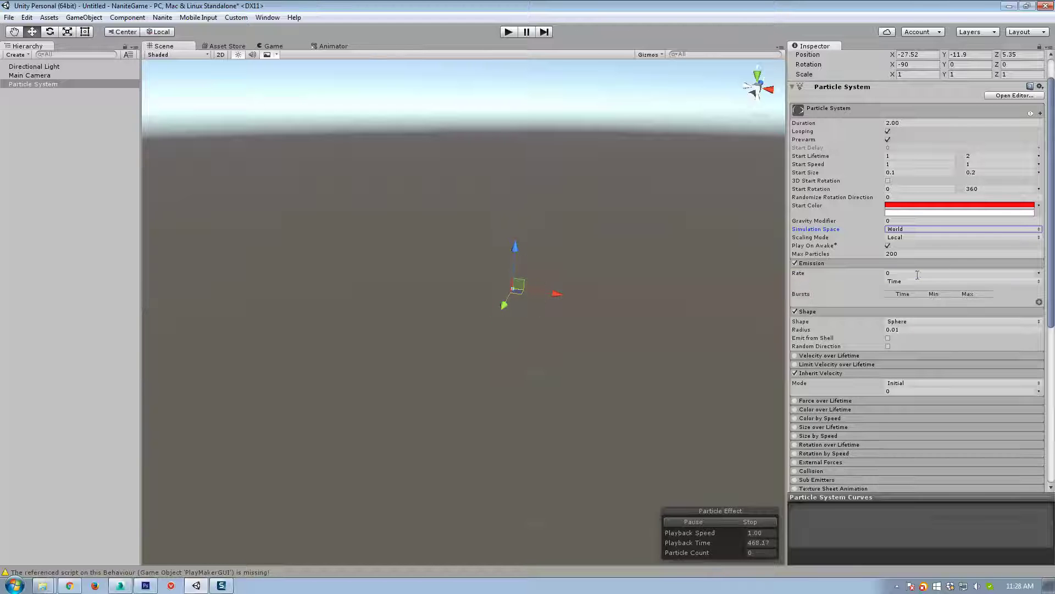
left_click(918, 273)
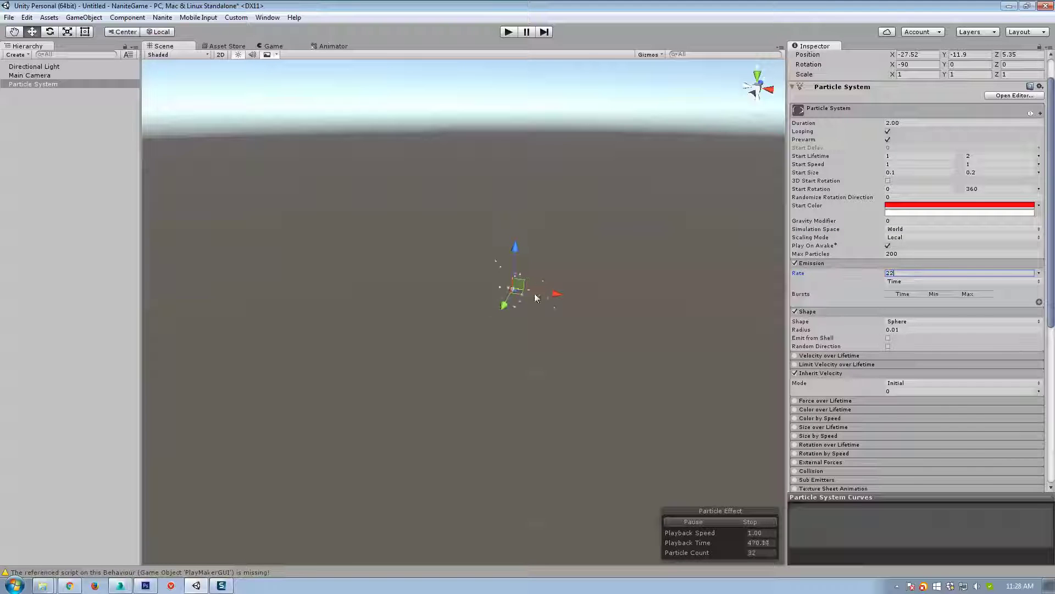
left_click_drag(511, 297, 501, 299)
left_click_drag(348, 344, 589, 334)
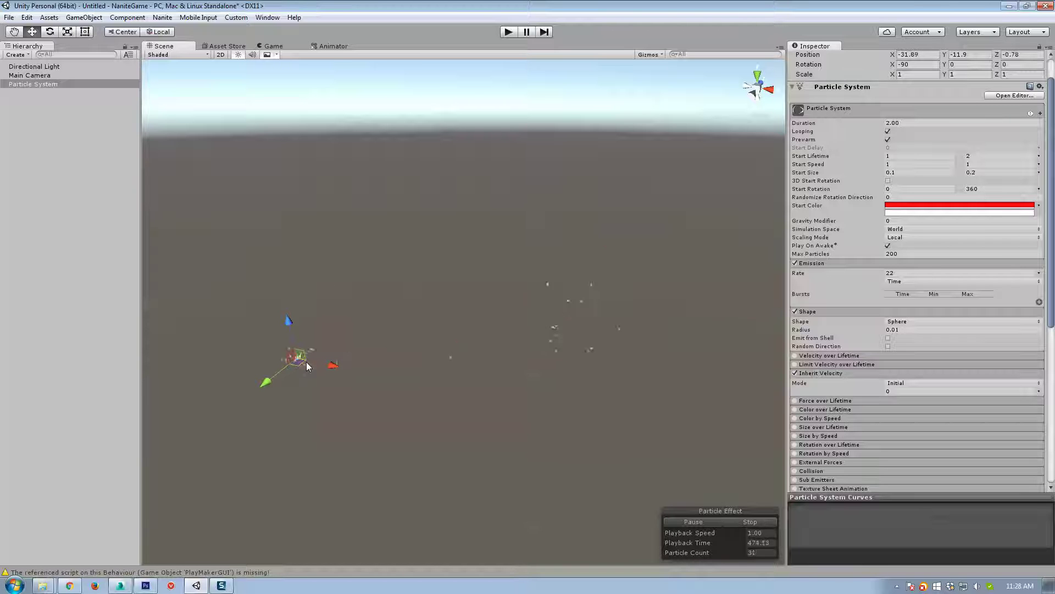
left_click_drag(306, 366, 698, 300)
Step: Set the Inherit Velocity multiplier to 1 in Initial mode and move the emitter back and forth to test it
left_click(922, 383)
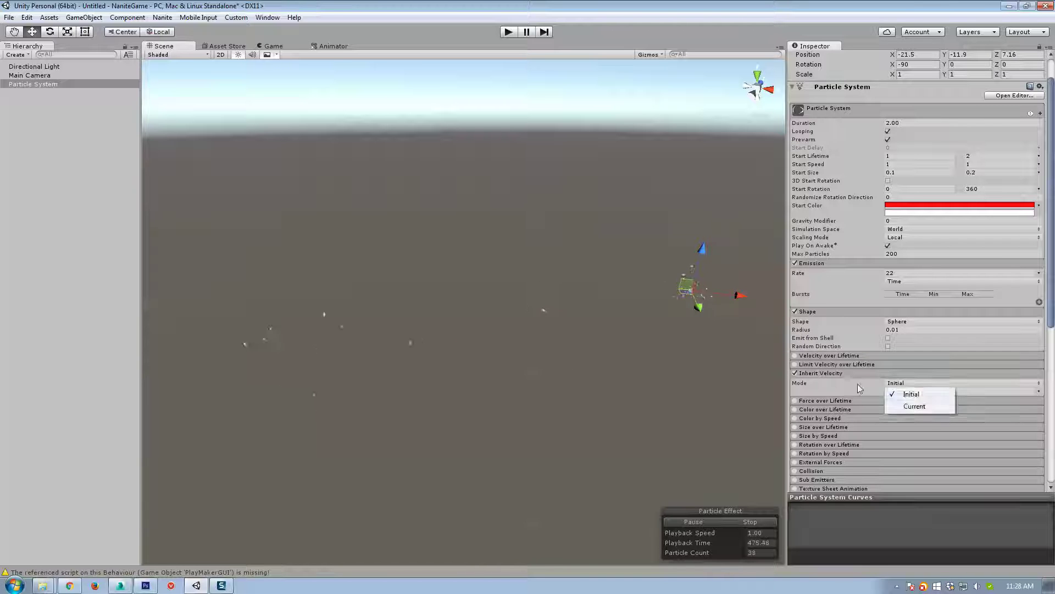
left_click(907, 391)
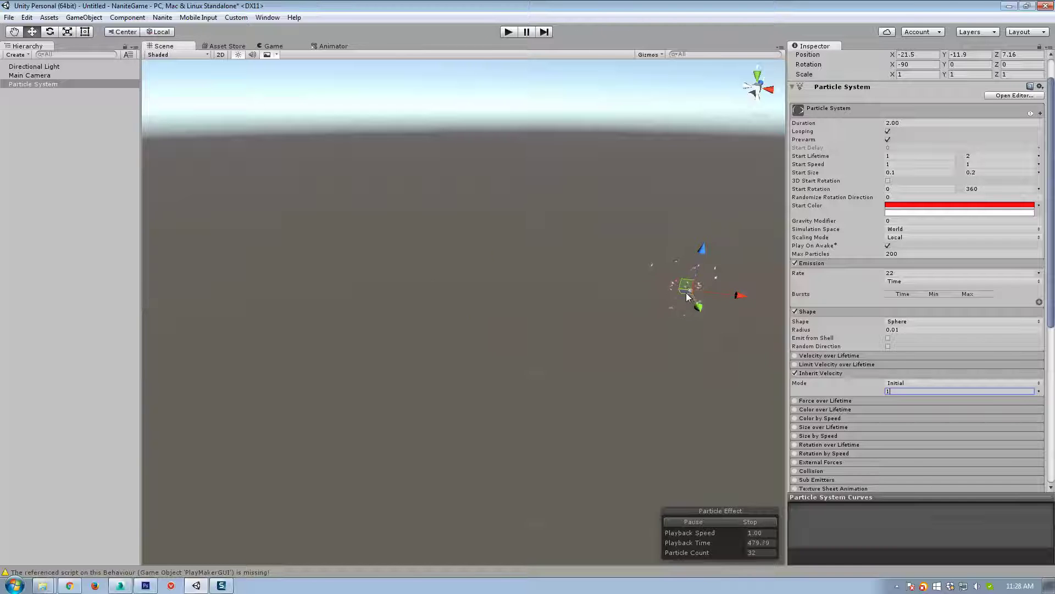
left_click_drag(686, 293, 518, 299)
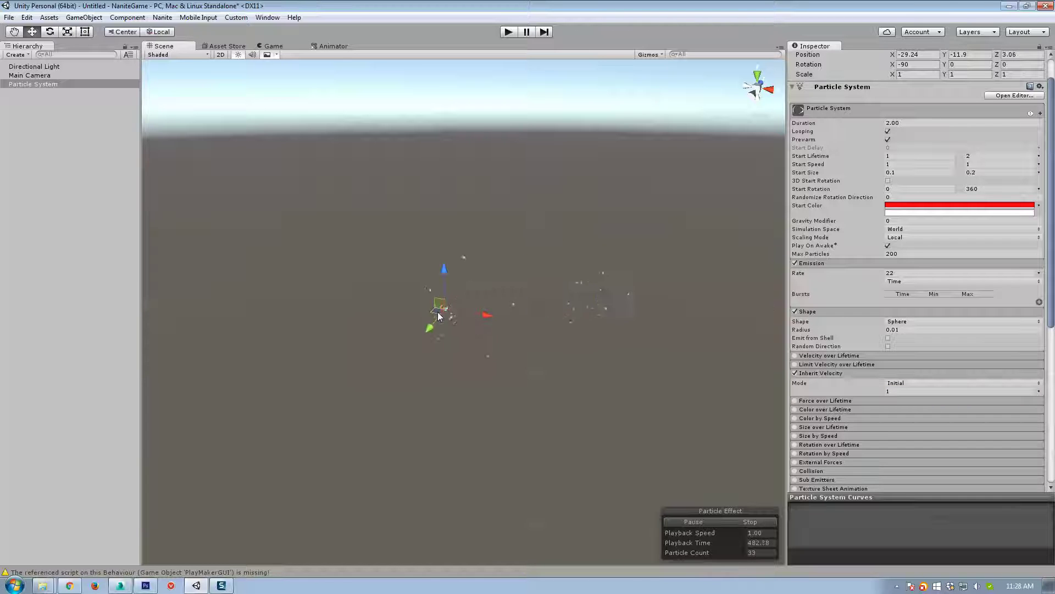
left_click_drag(529, 300, 574, 296)
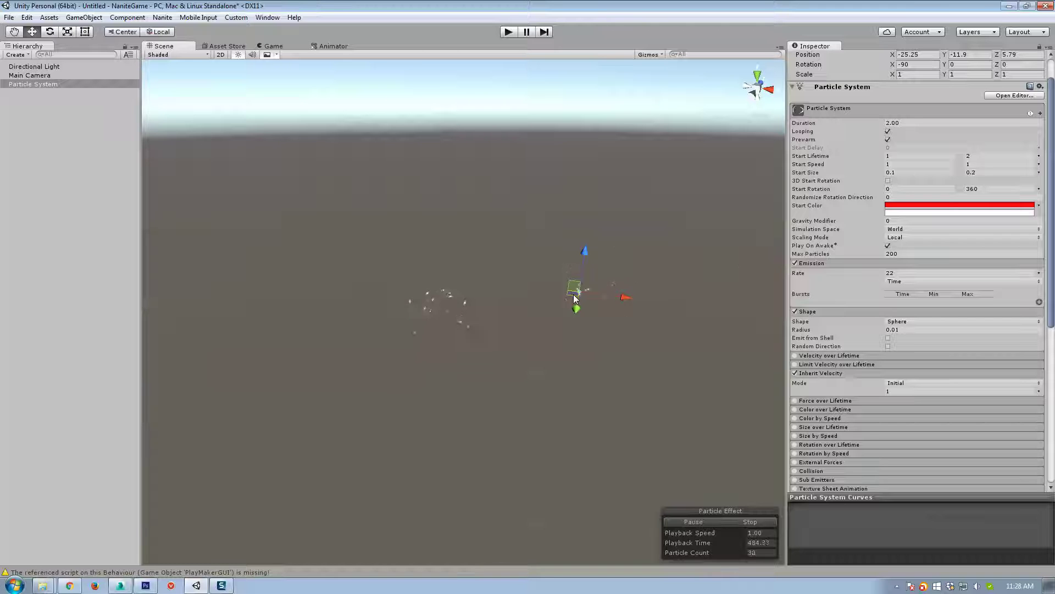
left_click_drag(476, 312, 579, 345)
Step: Set the Inherit Velocity multiplier to 0.5 and move the emitter in various directions to examine the particles' motion
left_click(900, 391)
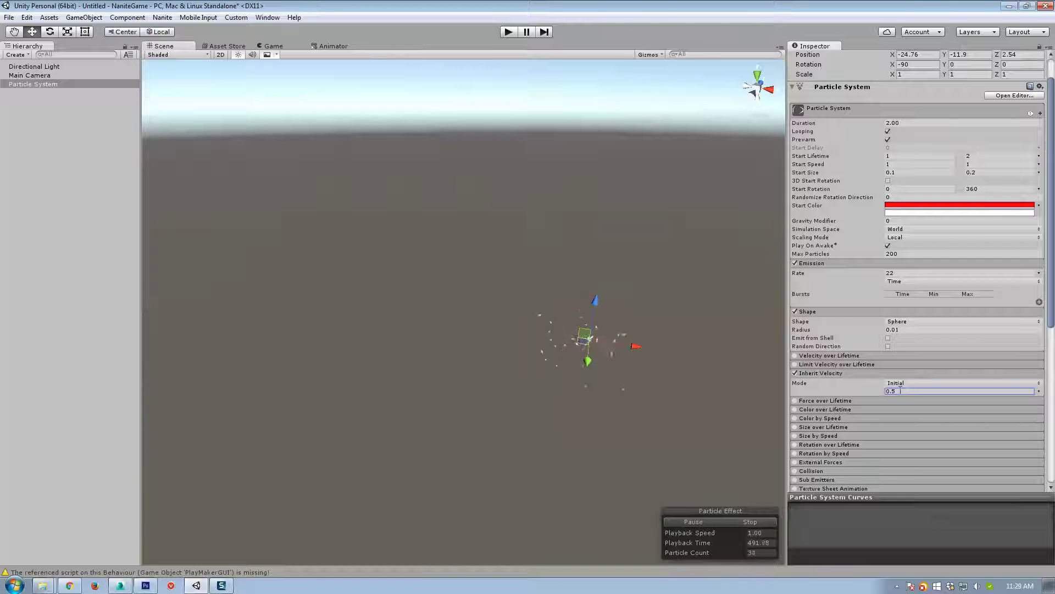
left_click_drag(597, 351, 564, 344)
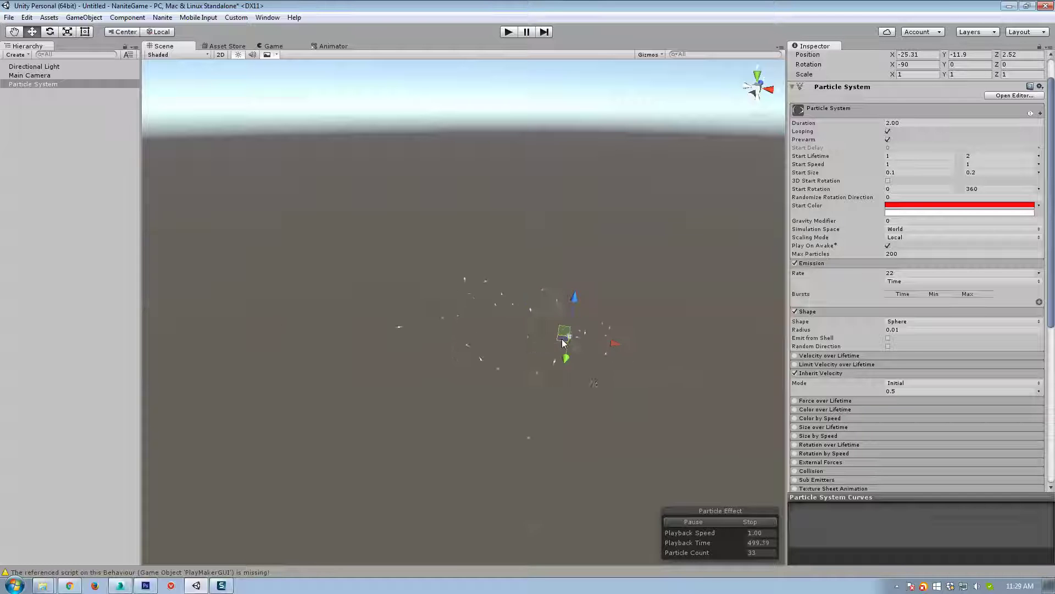
left_click_drag(492, 336, 520, 272)
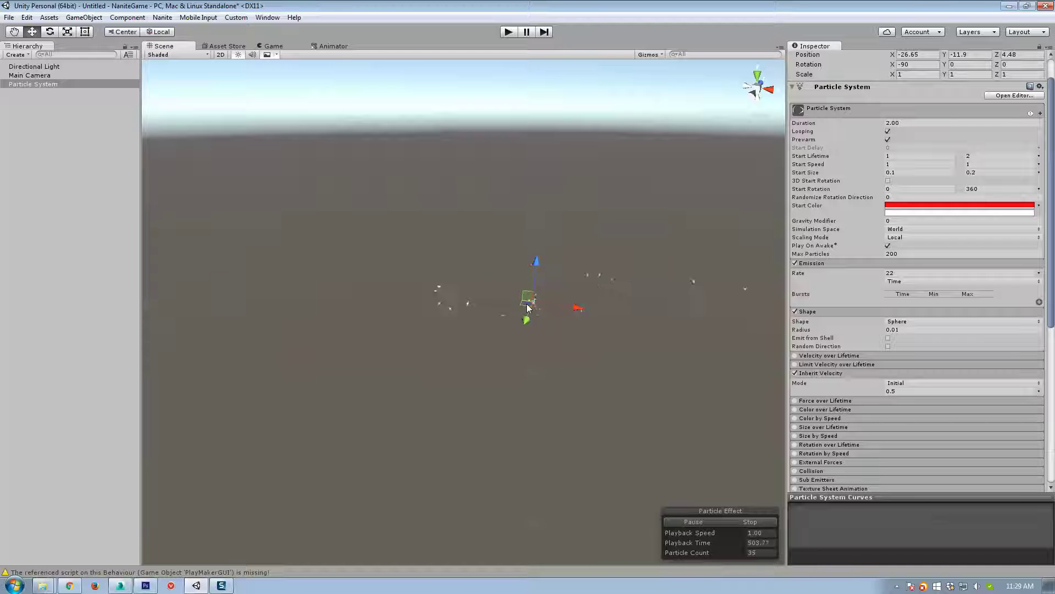
left_click_drag(639, 293, 470, 304)
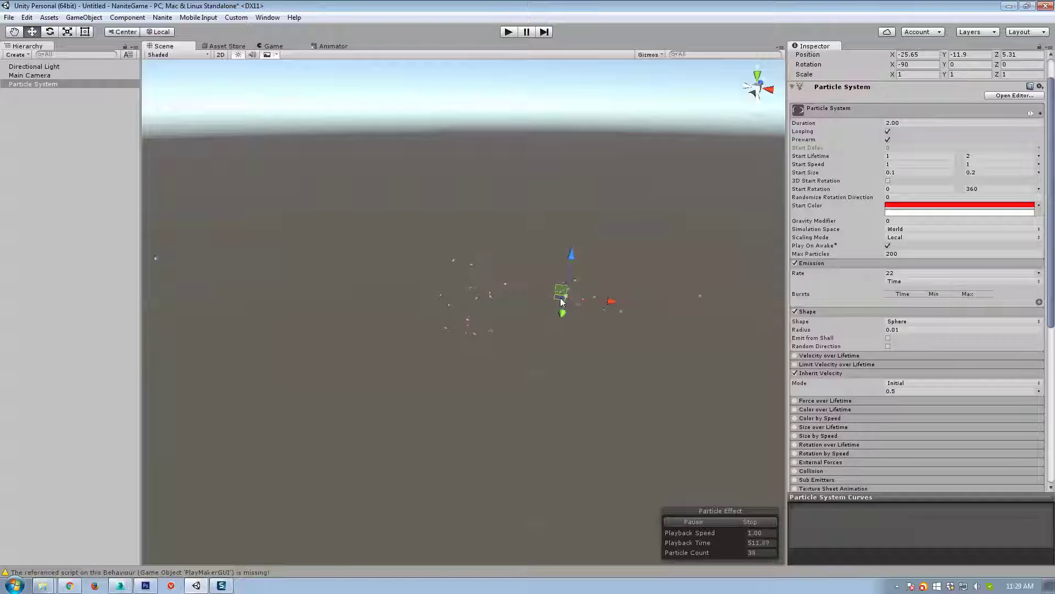
left_click_drag(560, 298, 457, 306)
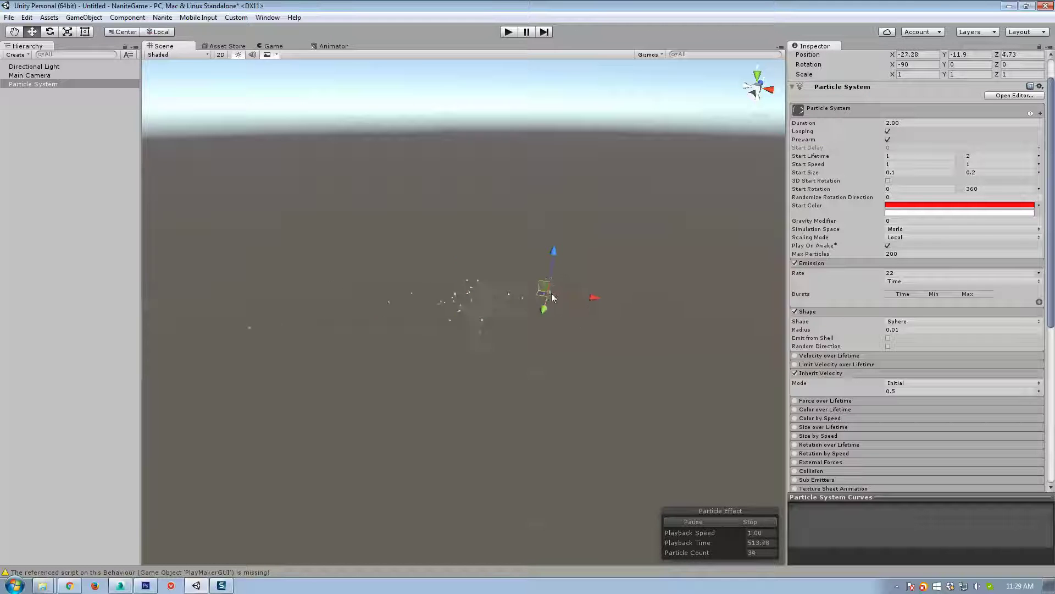
left_click_drag(555, 295, 467, 328)
left_click_drag(511, 283, 503, 313)
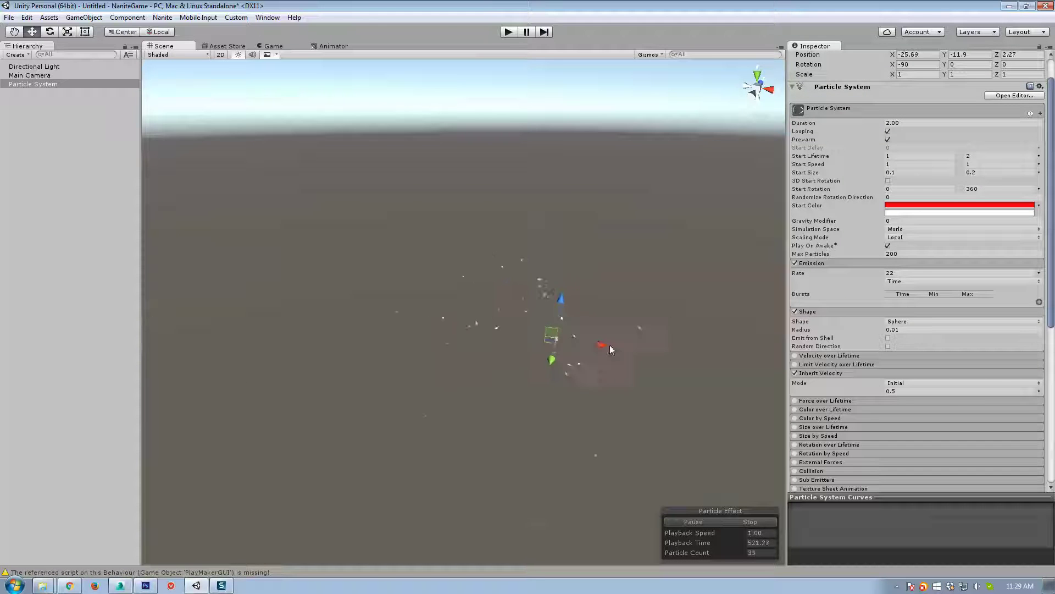
left_click_drag(611, 349, 626, 350)
Step: Set the Inherit Velocity multiplier to 0.1 and change its Mode to Current
left_click(1015, 391)
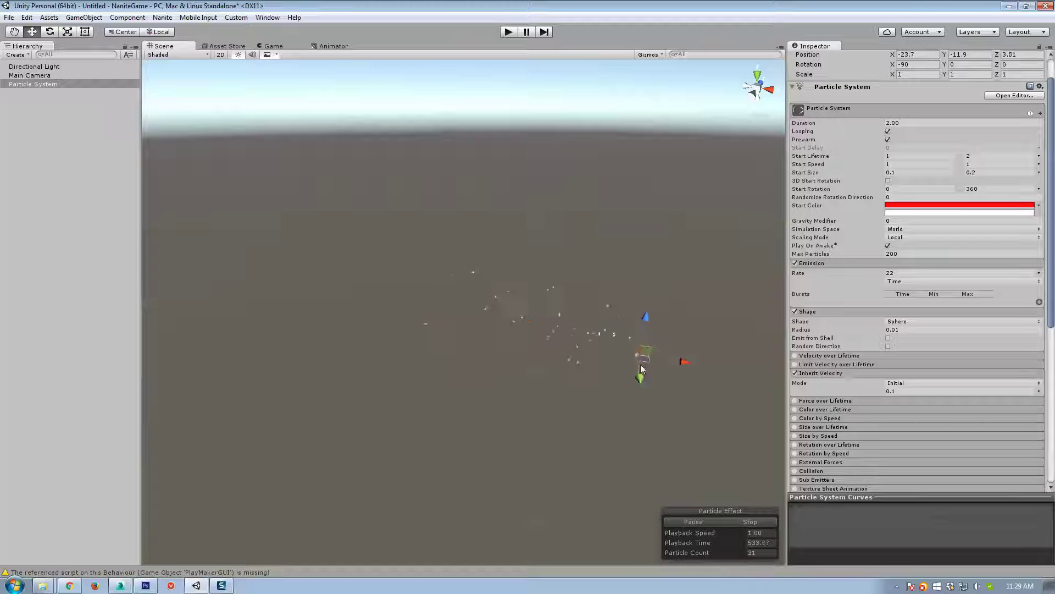
left_click(906, 389)
left_click(916, 405)
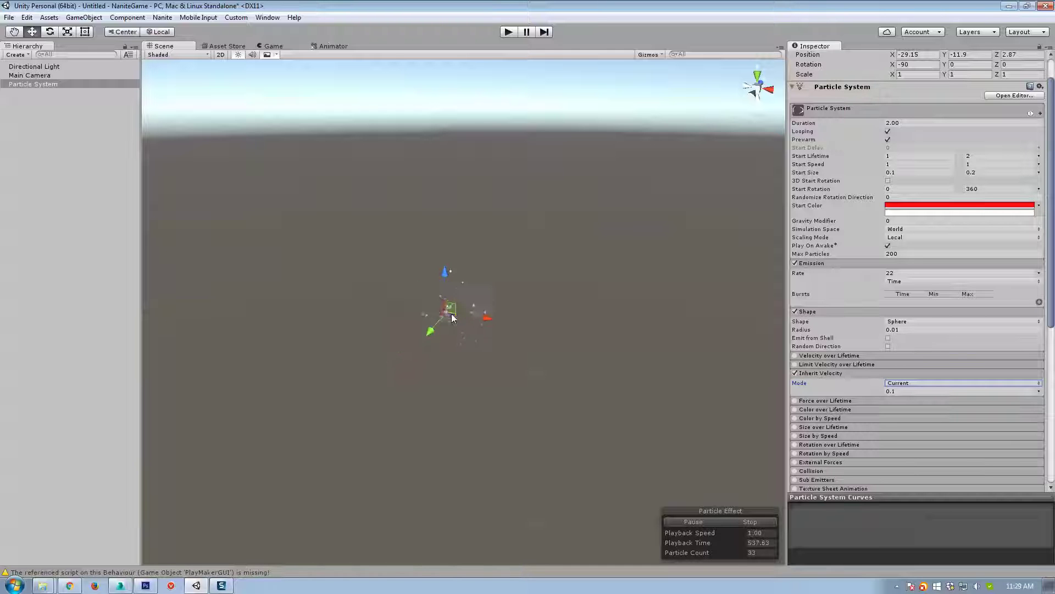
Step: Compare the Initial and Current modes of Inherit Velocity by moving the particle system around the scene
left_click_drag(448, 319, 425, 332)
left_click_drag(460, 384, 438, 392)
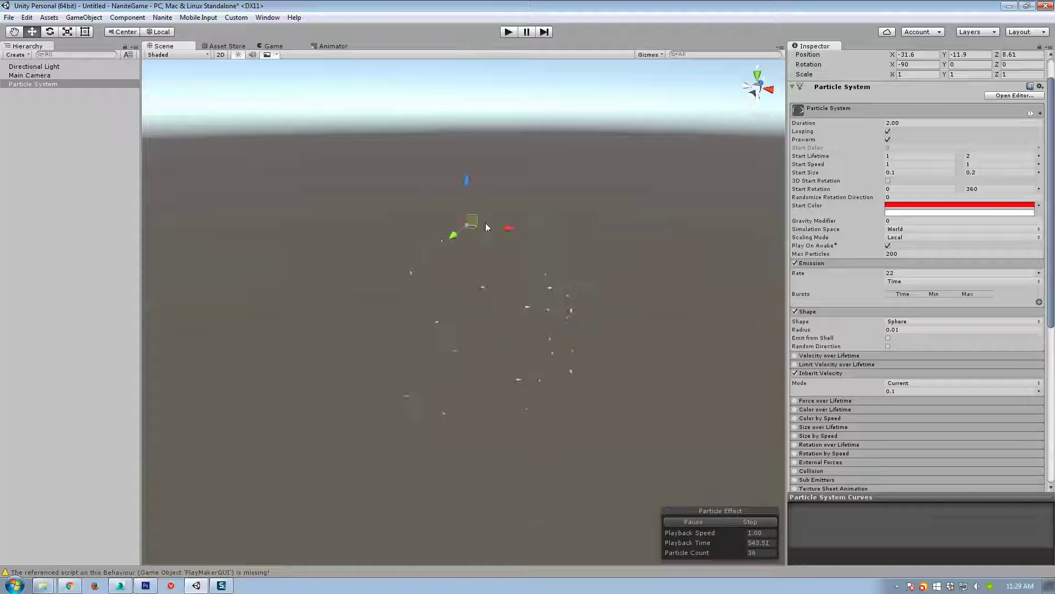
left_click(905, 386)
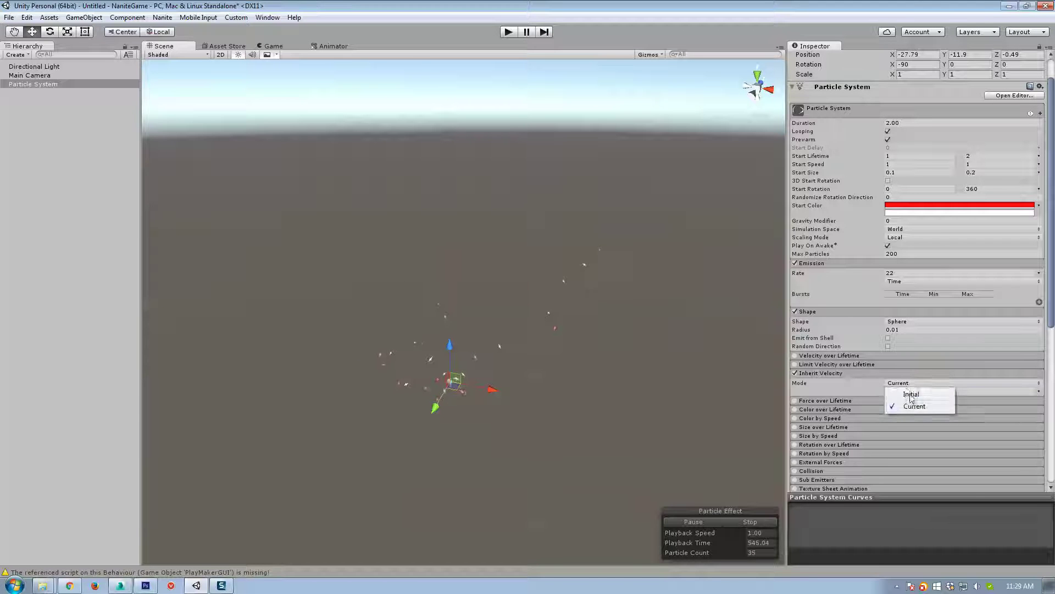
left_click(912, 397)
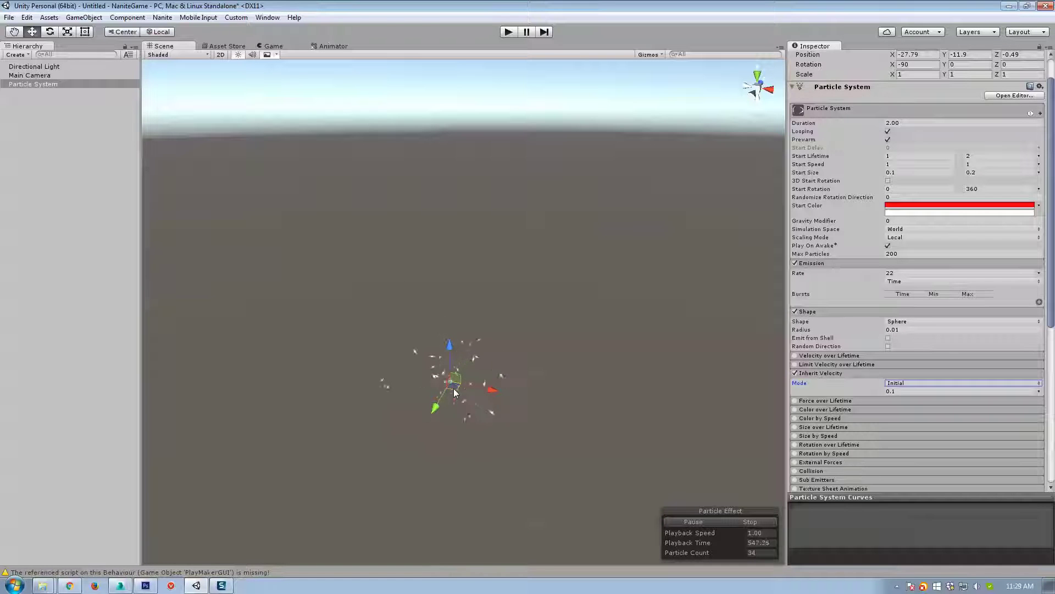
left_click_drag(454, 392, 462, 391)
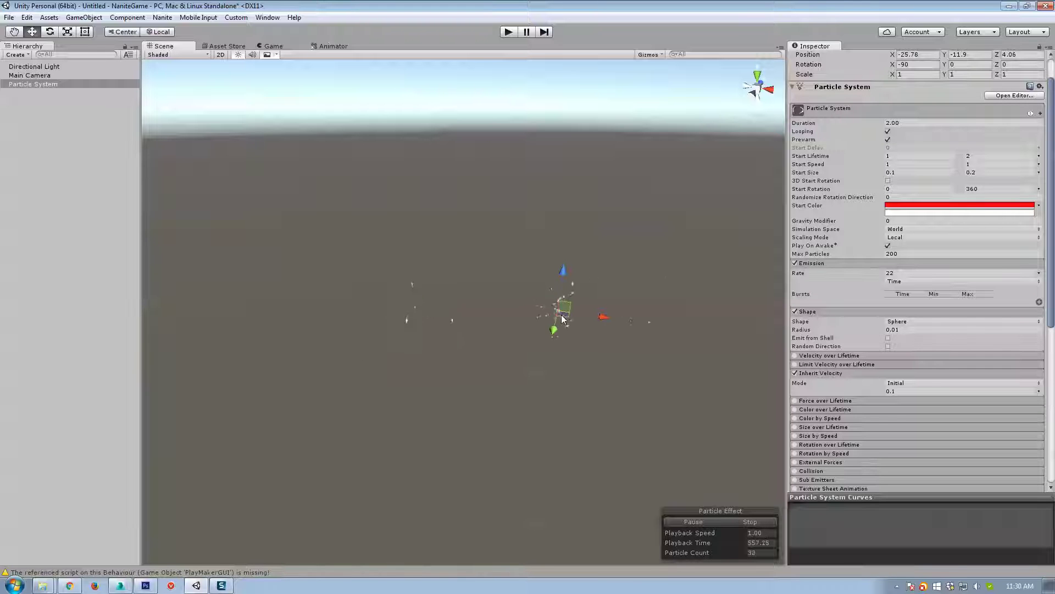
left_click(900, 386)
left_click(911, 405)
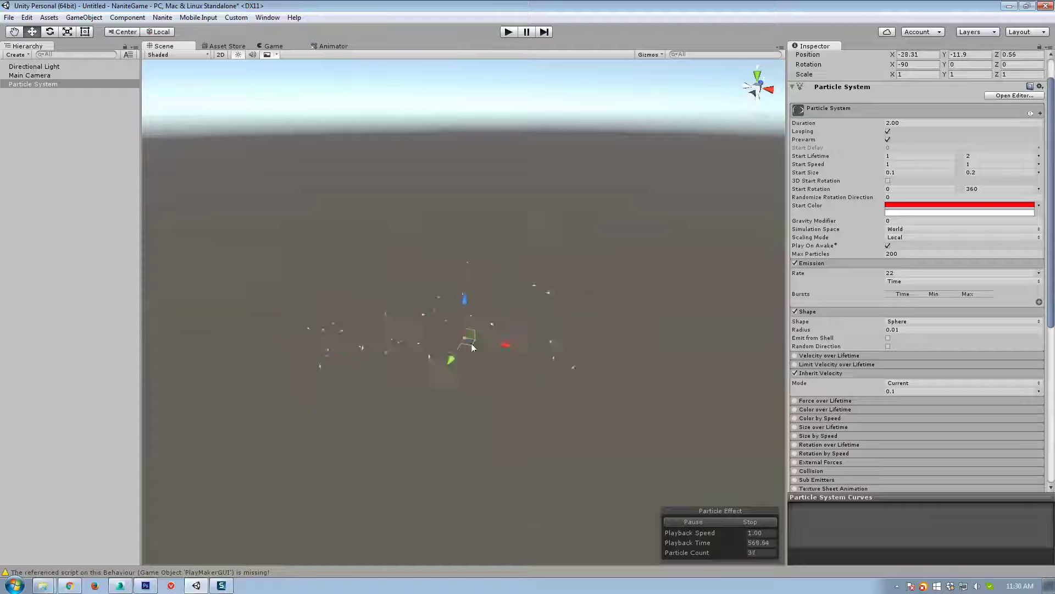
Step: Disable Inherit Velocity and enable the Force over Lifetime module on the particle system
left_click(809, 375)
left_click(795, 373)
left_click(817, 382)
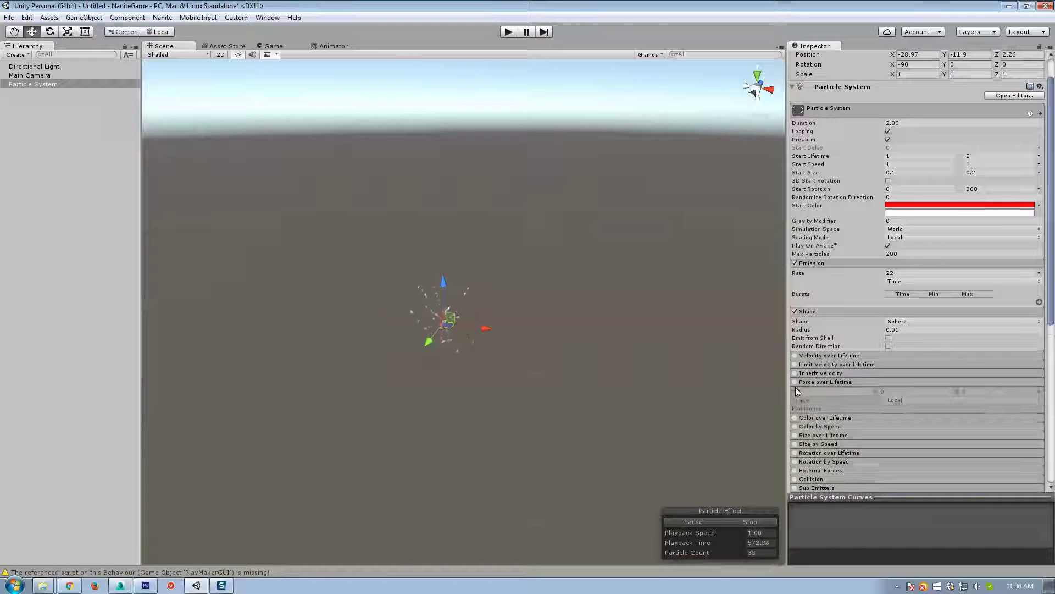
left_click(795, 382)
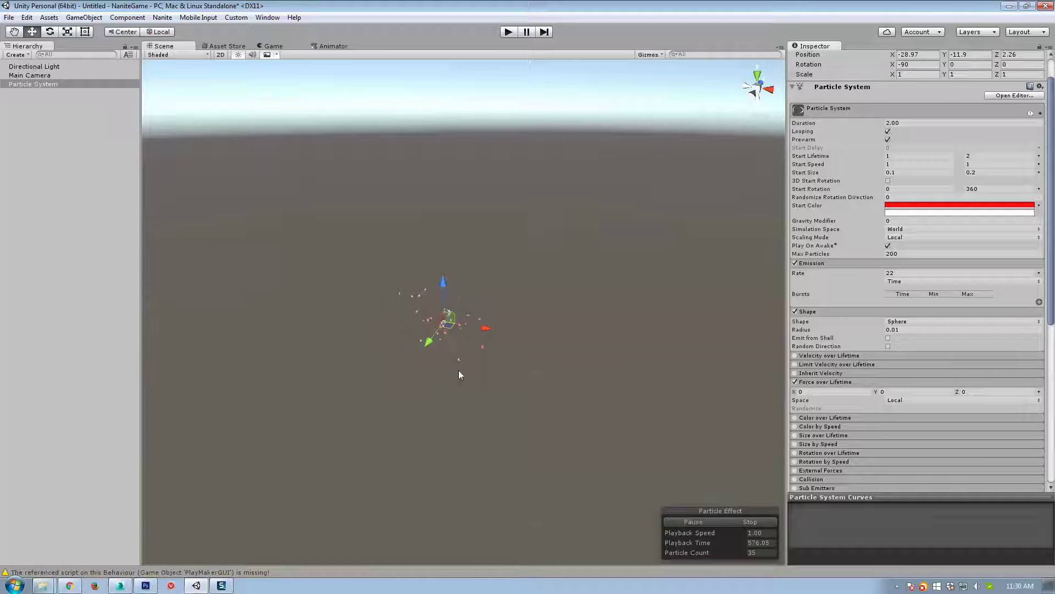
Step: Change the emitter shape to Cone and narrow its angle to about 3.09
mouse_move(460, 370)
left_mouse_down("alt")
mouse_move(476, 358)
mouse_move(465, 358)
left_mouse_up("alt")
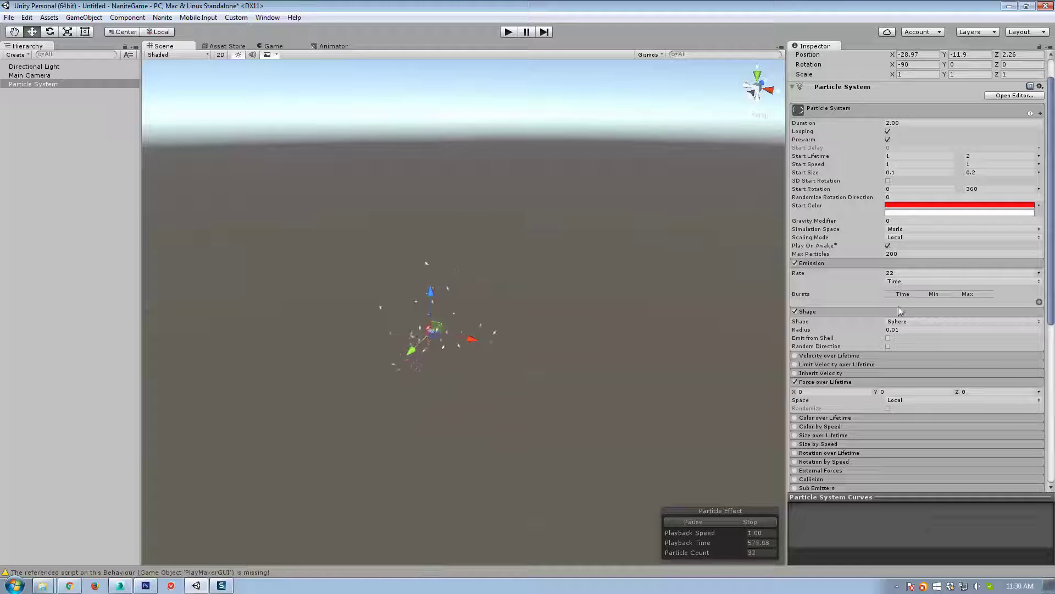
left_click(924, 321)
left_click(921, 357)
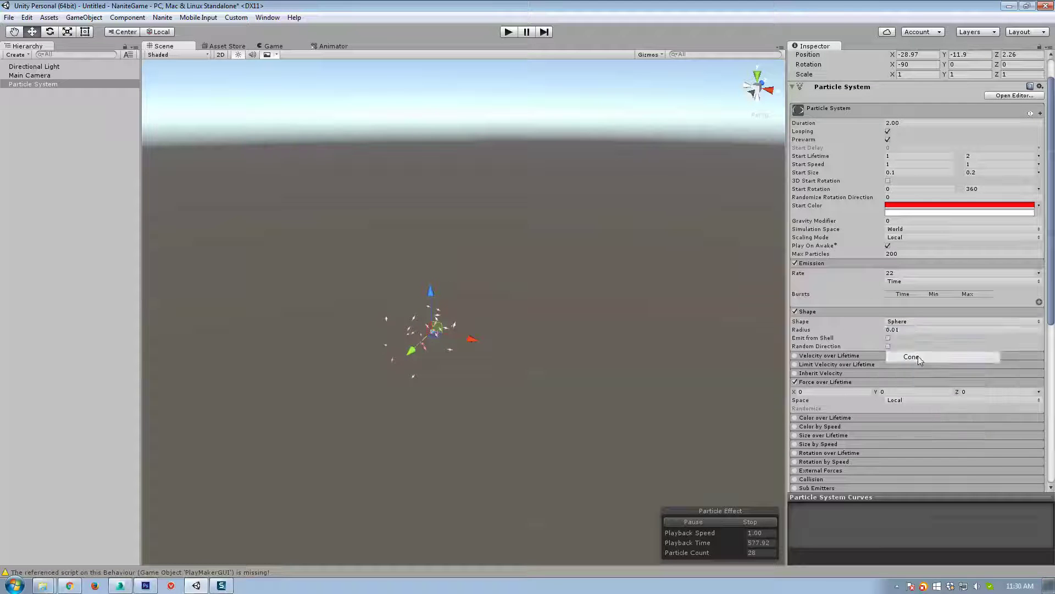
left_click(865, 341)
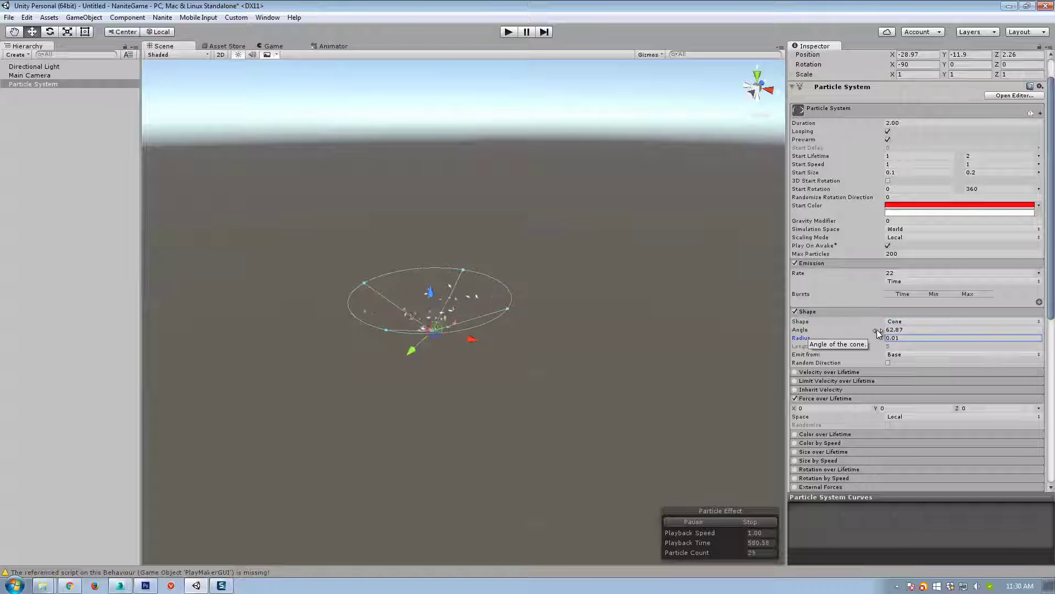
left_click_drag(877, 333, 414, 364)
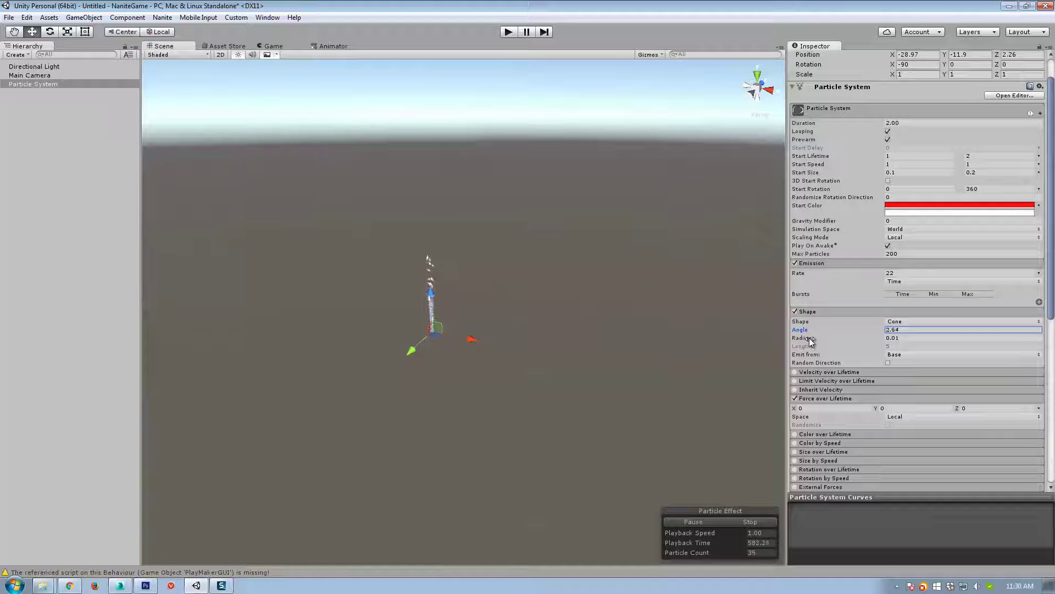
left_click_drag(811, 340, 956, 177)
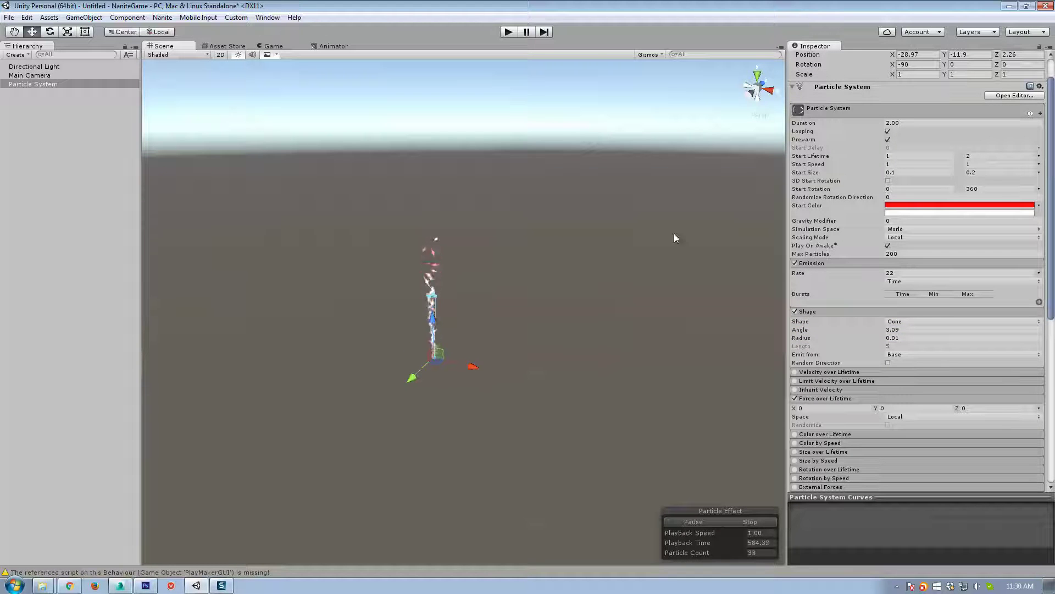
right_click_drag(675, 238, 559, 365)
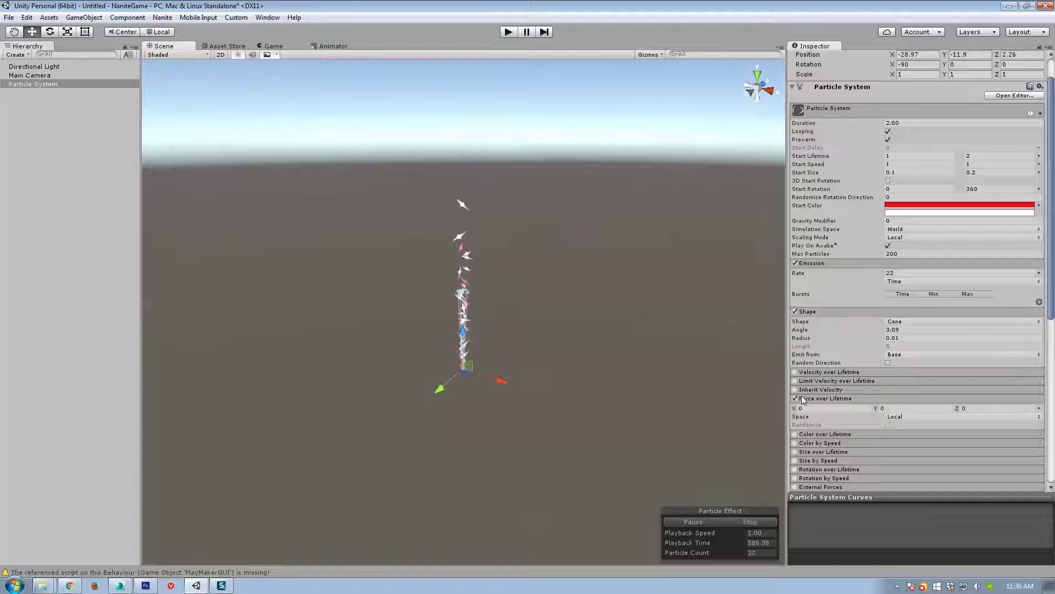
Step: Try a Z value of -0.8 in Force over Lifetime
left_click(966, 410)
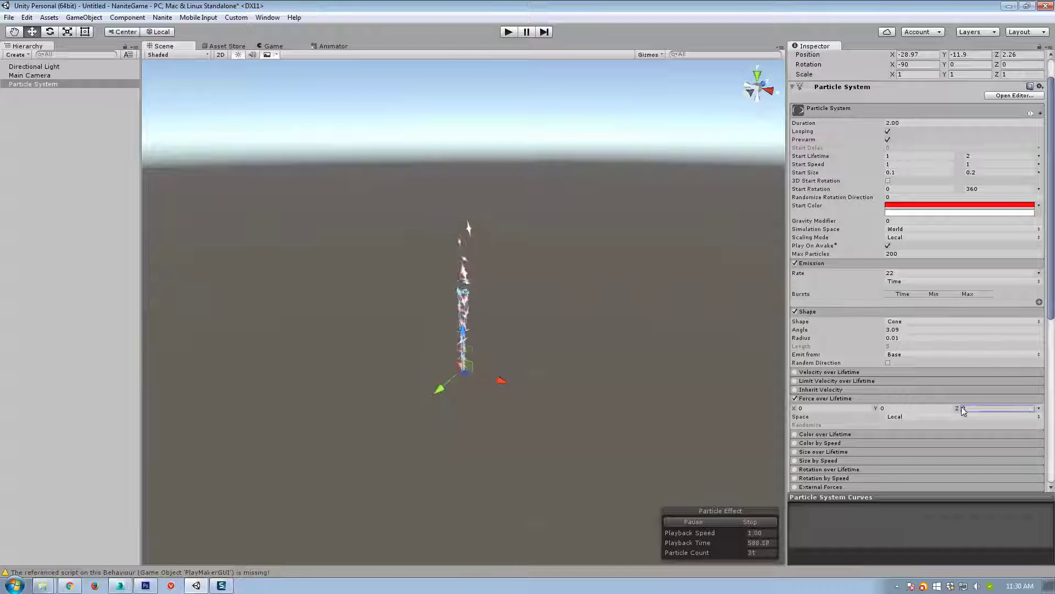
type("-0.8")
key("Return")
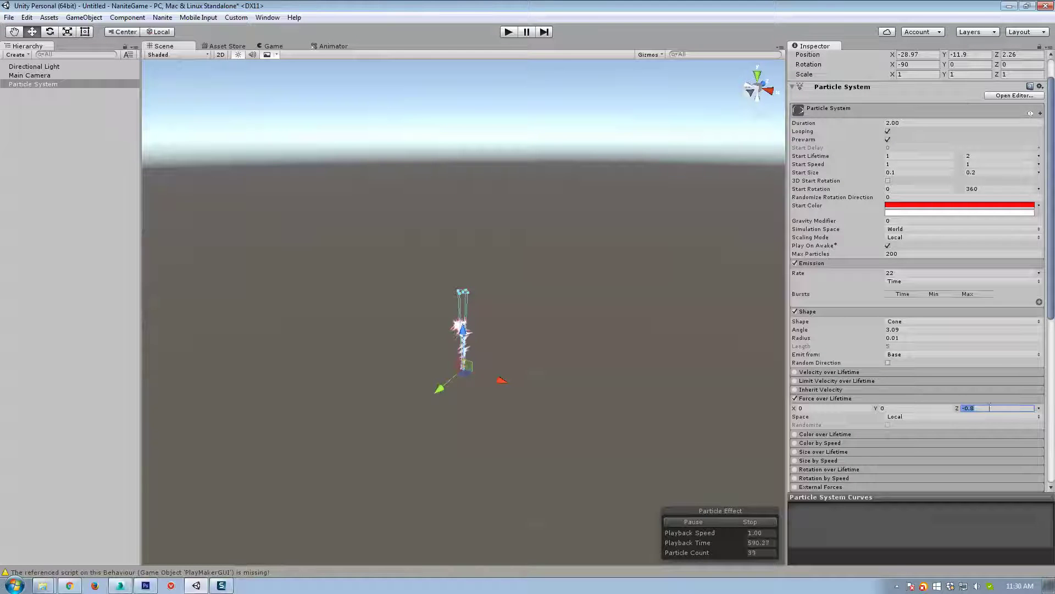
Step: Set the Y value of Force over Lifetime to 1.02 to bend the particle stream sideways
left_click_drag(478, 400, 488, 372, "alt")
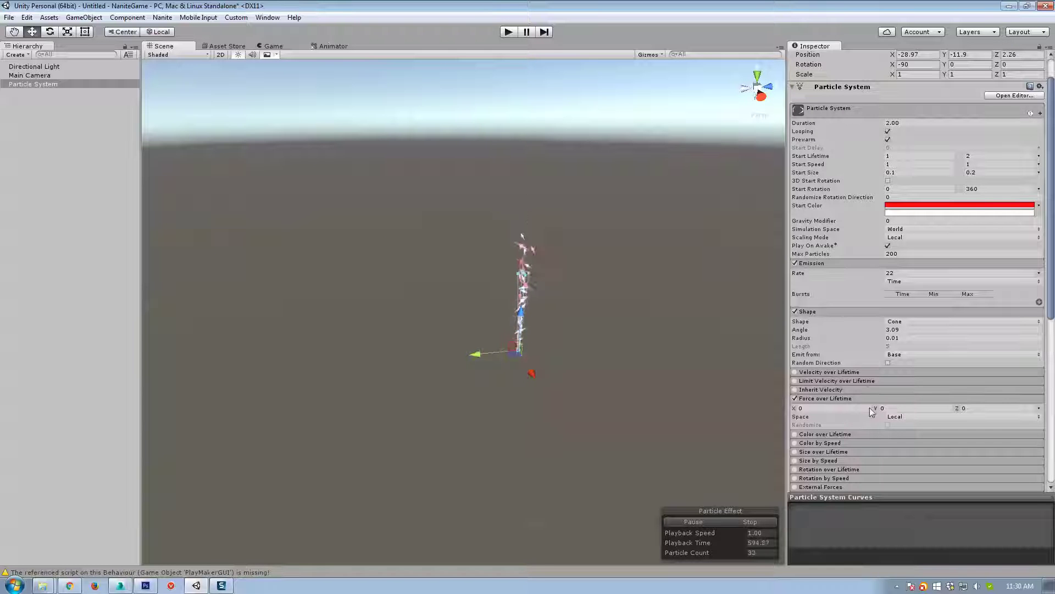
left_click(890, 410)
type("0.18")
key("ctrl+a")
type("1.39")
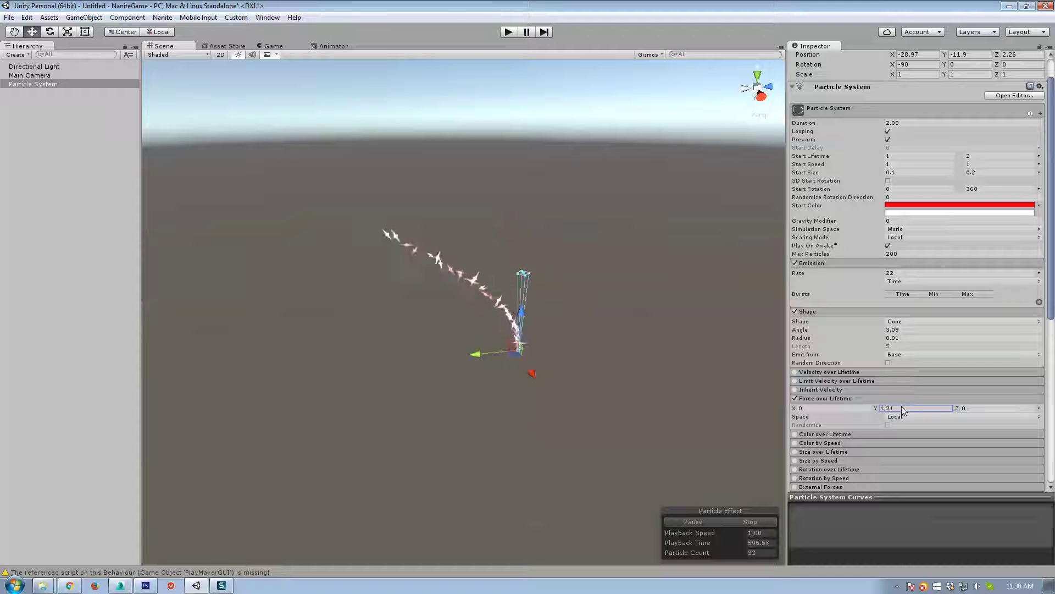
key("BackSpace")
key("BackSpace")
type("02")
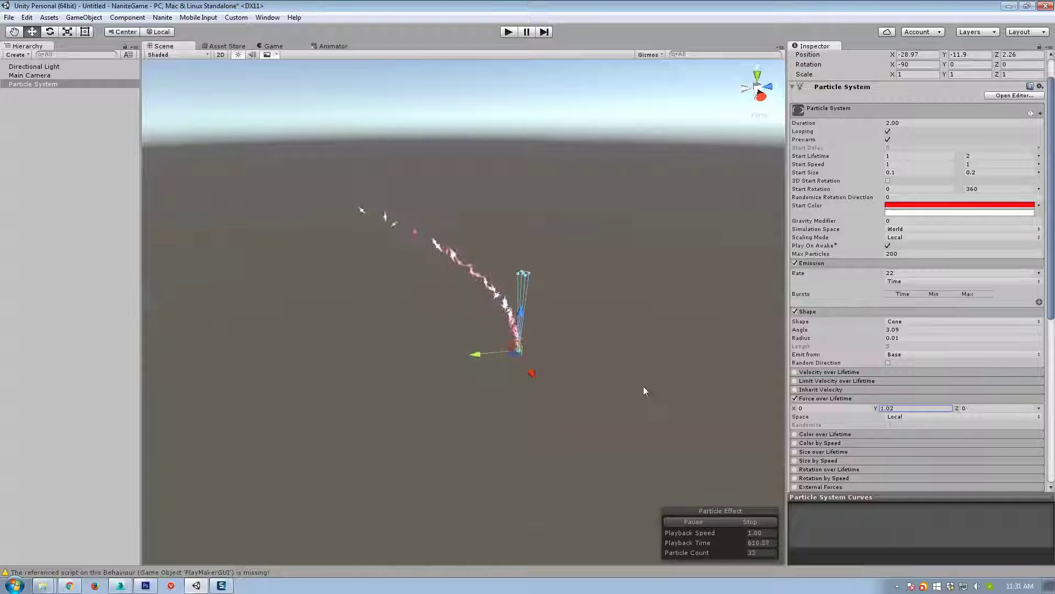
Step: Try World space for Force over Lifetime while moving the emitter, and return the space to Local
left_click(913, 416)
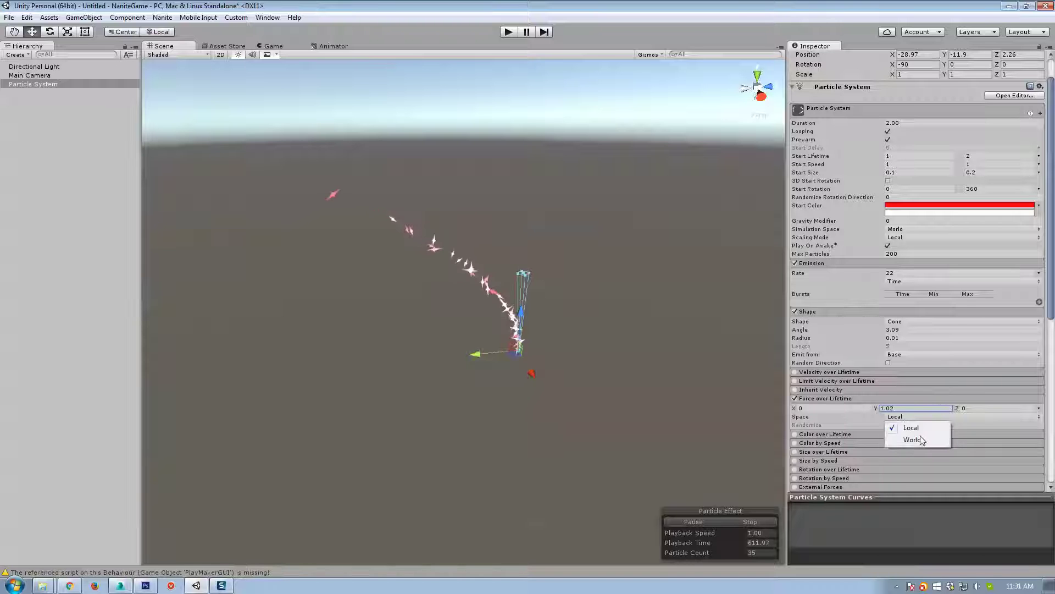
left_click(912, 440)
left_click_drag(515, 359, 521, 383)
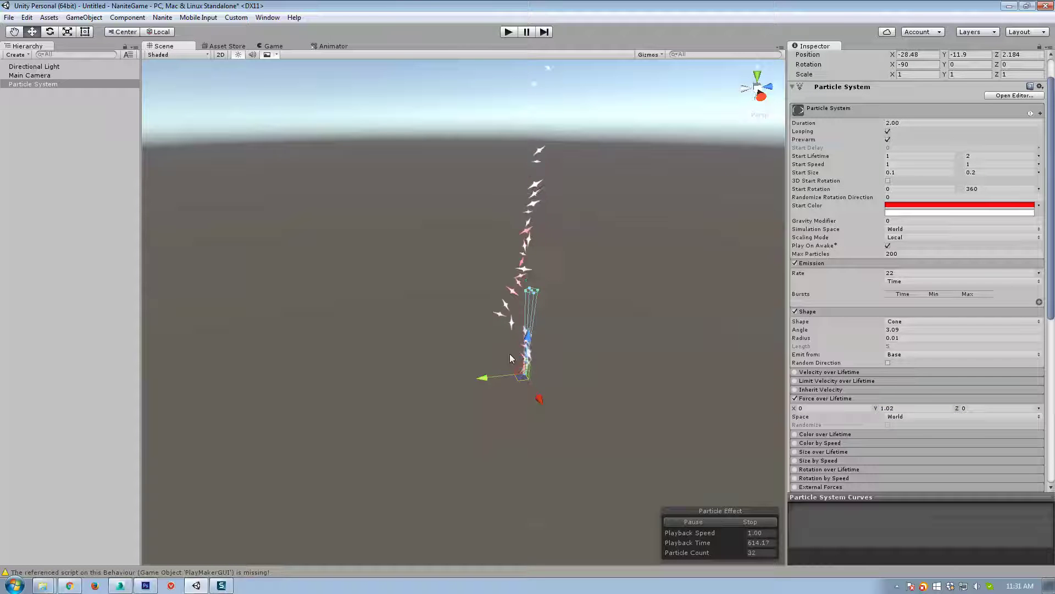
left_click(901, 416)
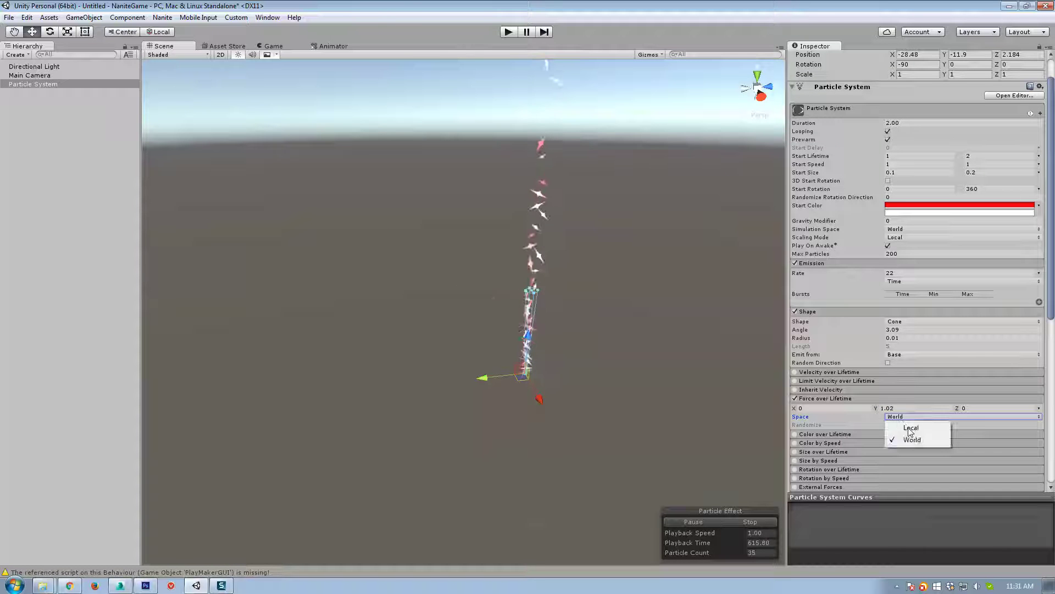
left_click(910, 429)
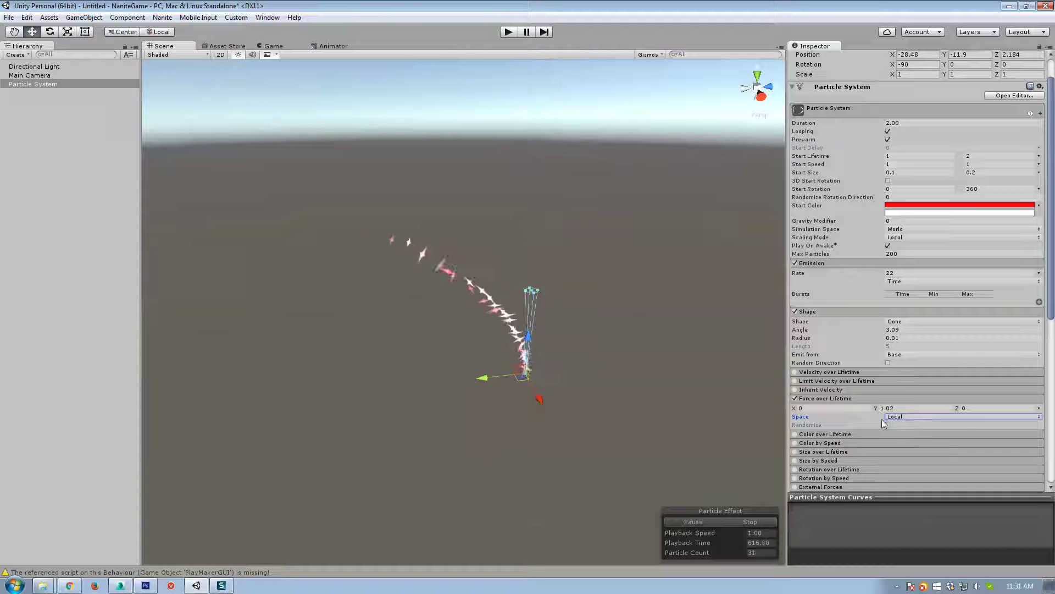
Step: Switch Force over Lifetime to random values between two constants and set the Y range to -1 and 1
left_click(1039, 408)
left_click(977, 444)
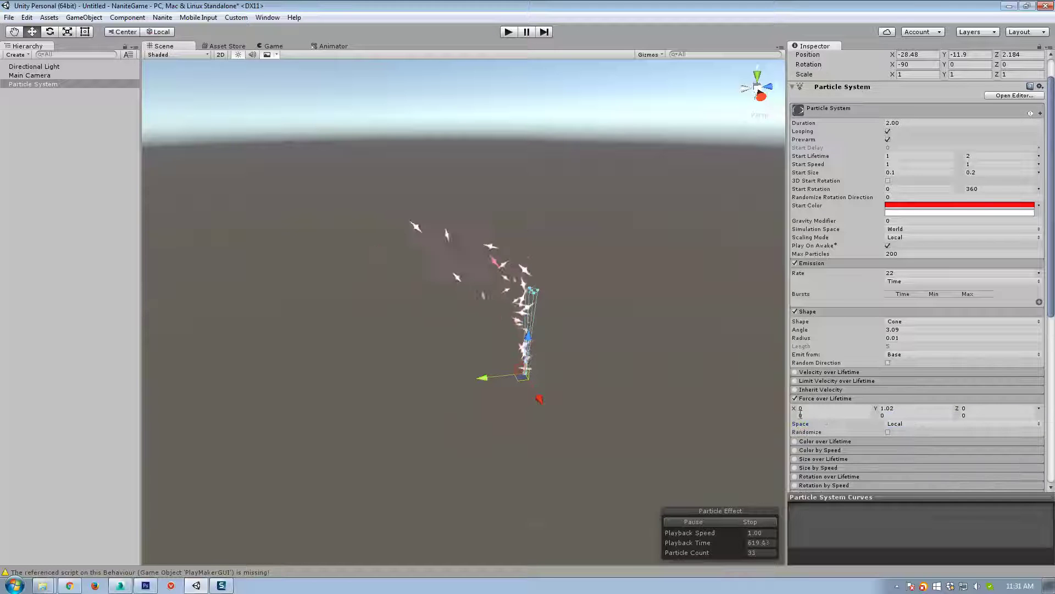
left_click(930, 412)
type("-")
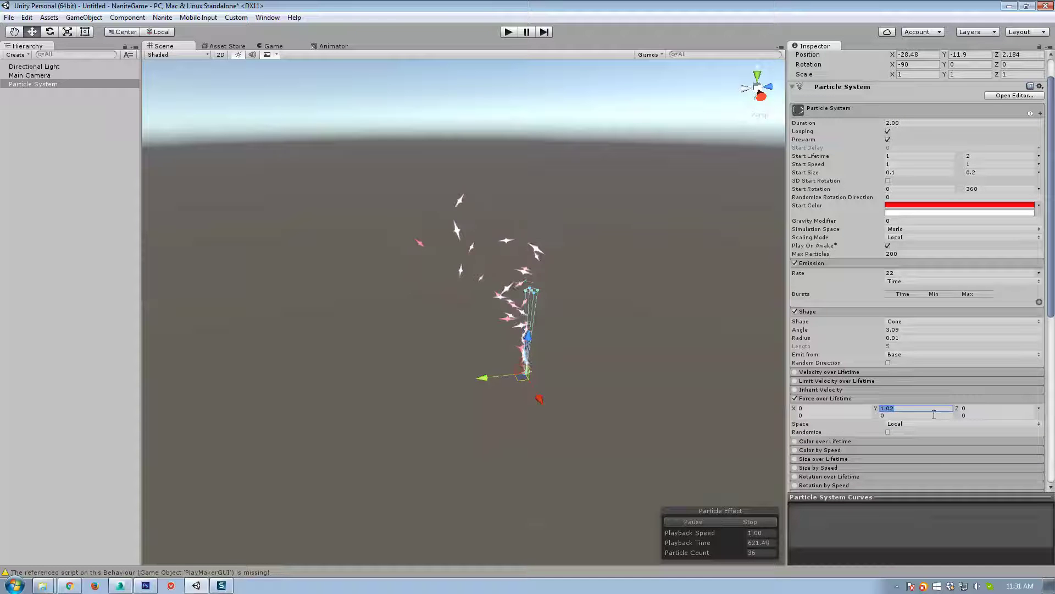
type("1")
left_click(934, 415)
type("1")
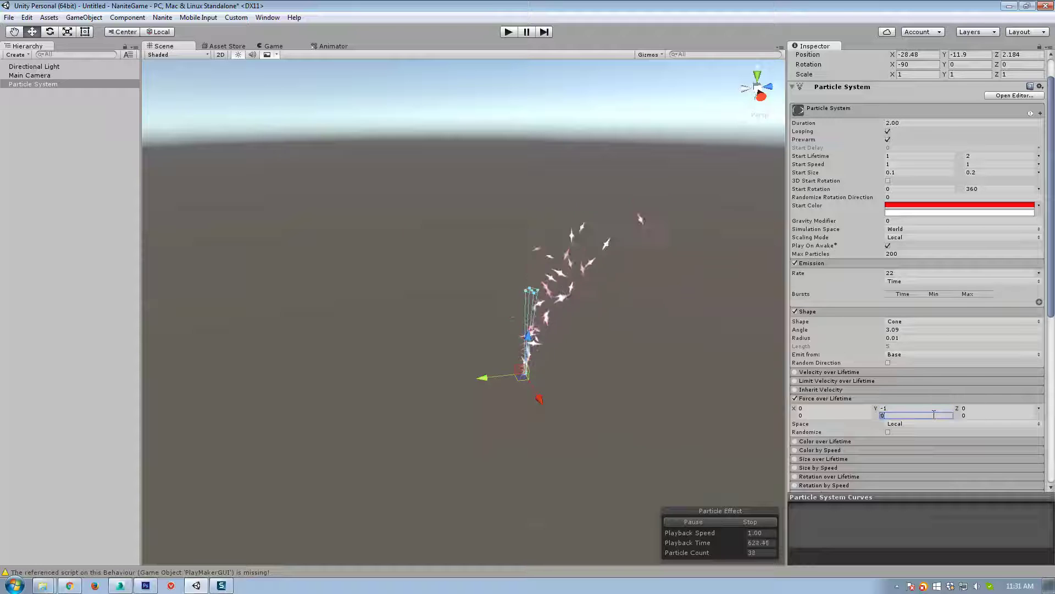
Step: Enable the Randomize option for Force over Lifetime
right_click_drag(395, 287, 401, 286)
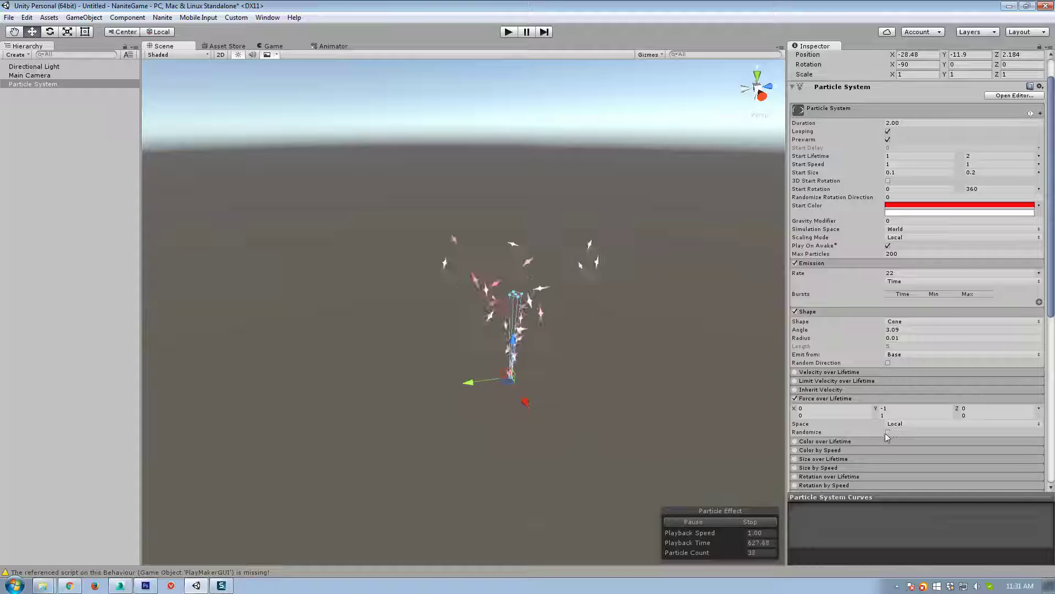
left_click(888, 432)
right_click_drag(724, 380, 688, 372)
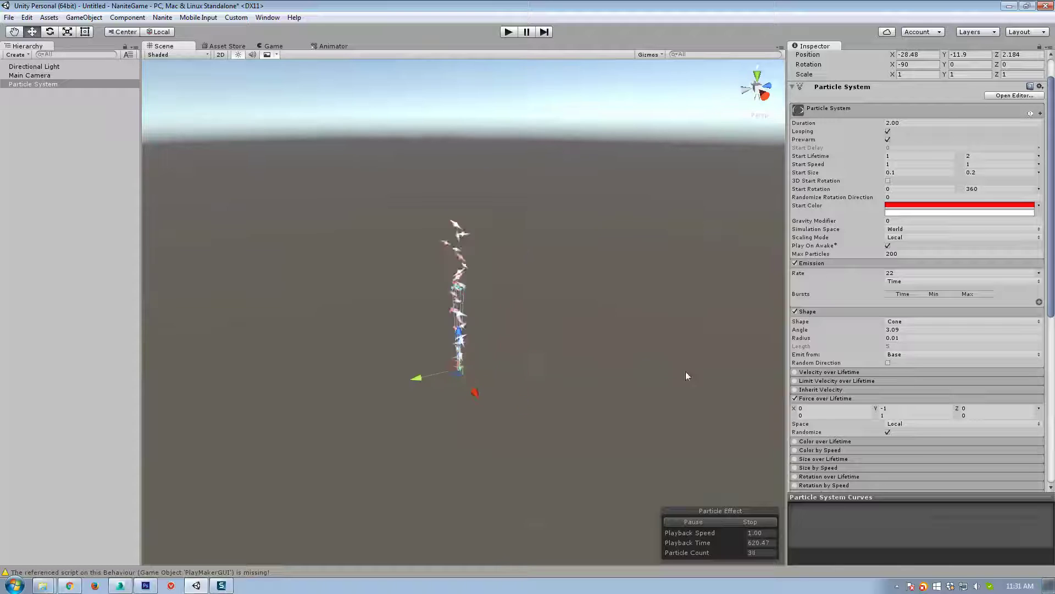
Step: Set both the Y and X ranges of Force over Lifetime to -5 and 5
left_click(894, 409)
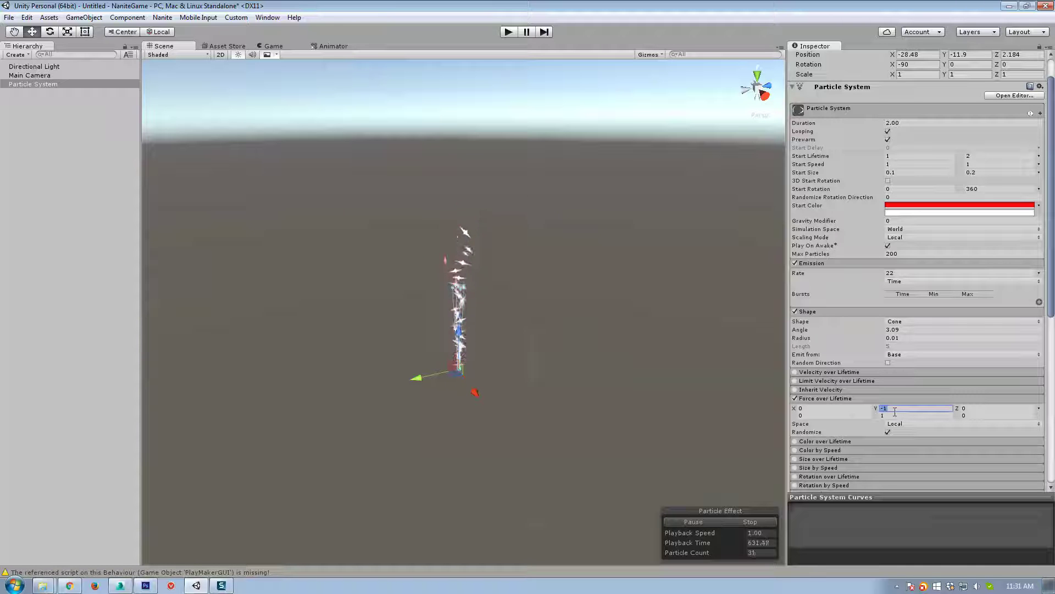
type("-5")
key("Tab")
type("5")
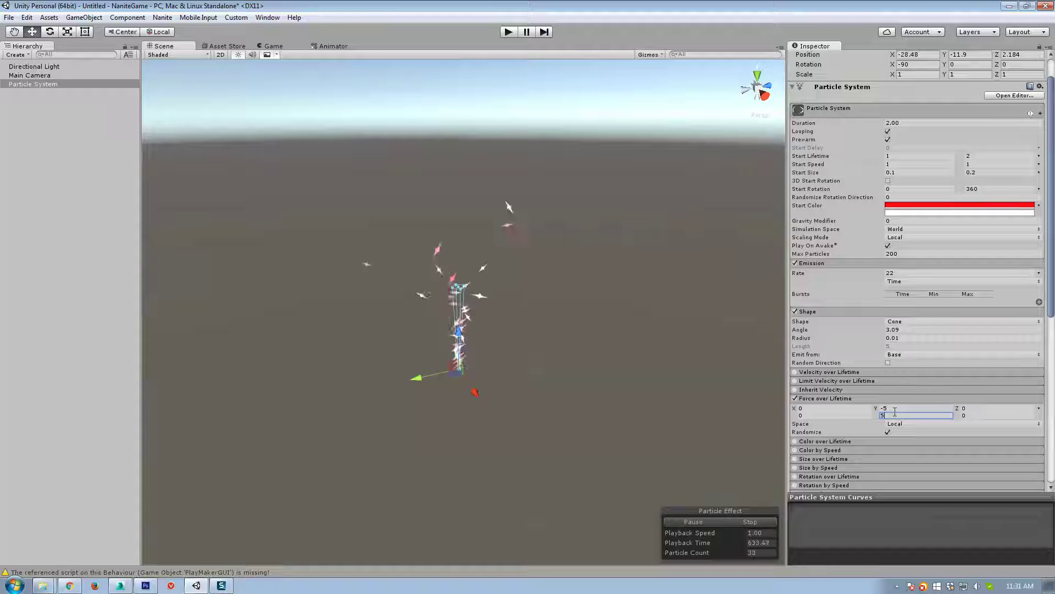
right_click_drag(606, 271, 599, 360)
left_click(834, 409)
type("-5")
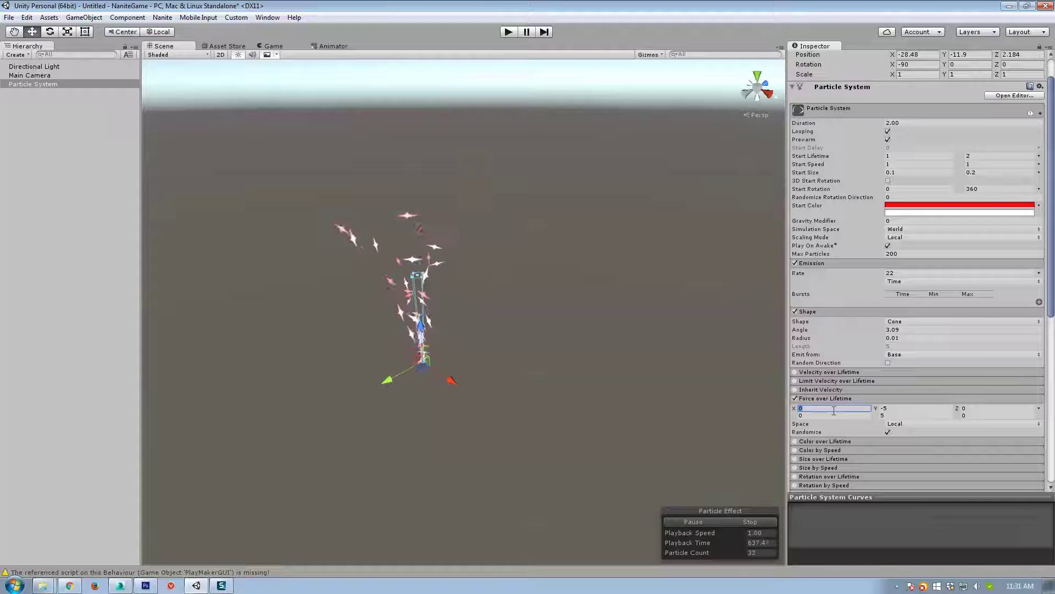
key("Tab")
type("5")
right_click_drag(468, 274, 450, 313)
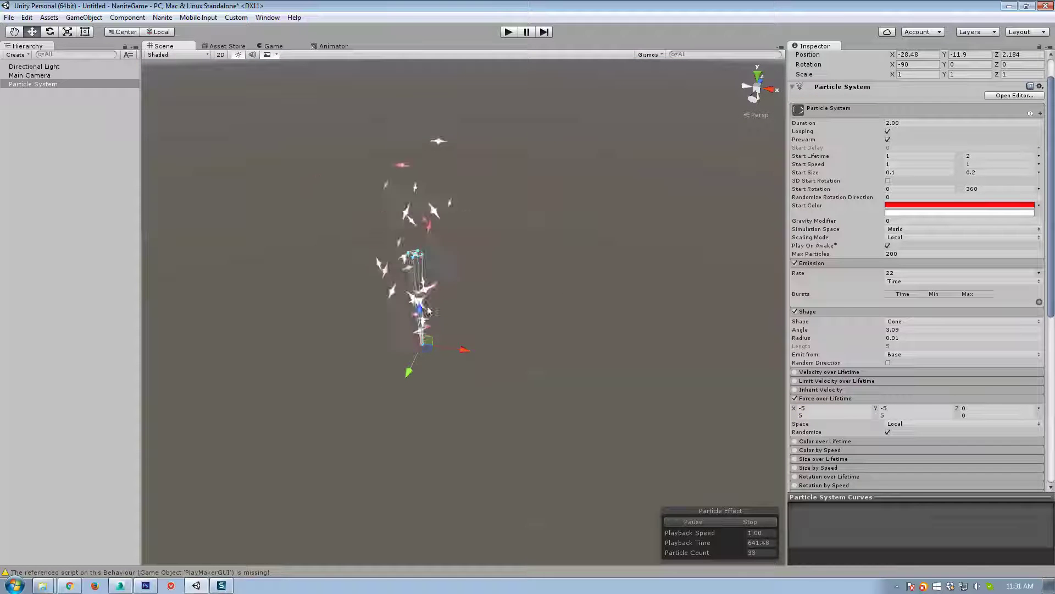
right_click_drag(572, 408, 385, 390)
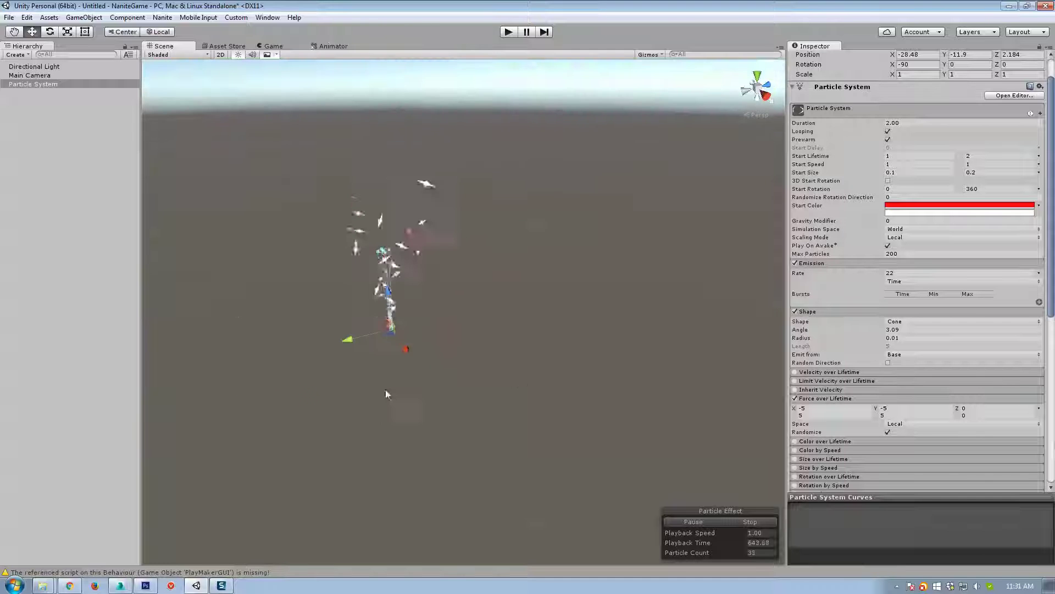
Step: Set the two Start Speed values of the particle system to 1.36 and 1.33
left_click(973, 164)
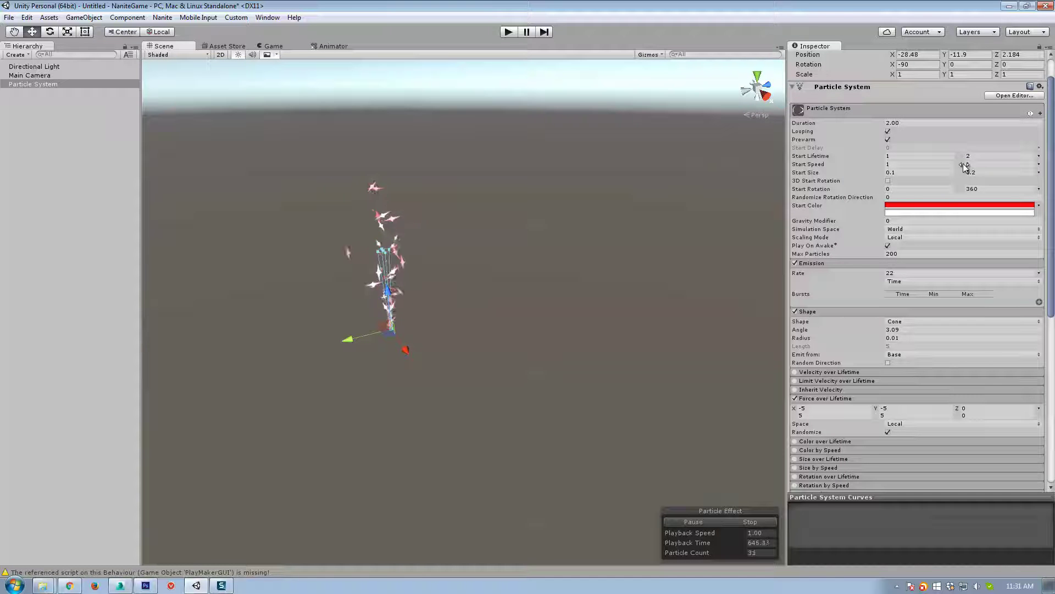
type("1.33")
left_click(923, 164)
type("1.36")
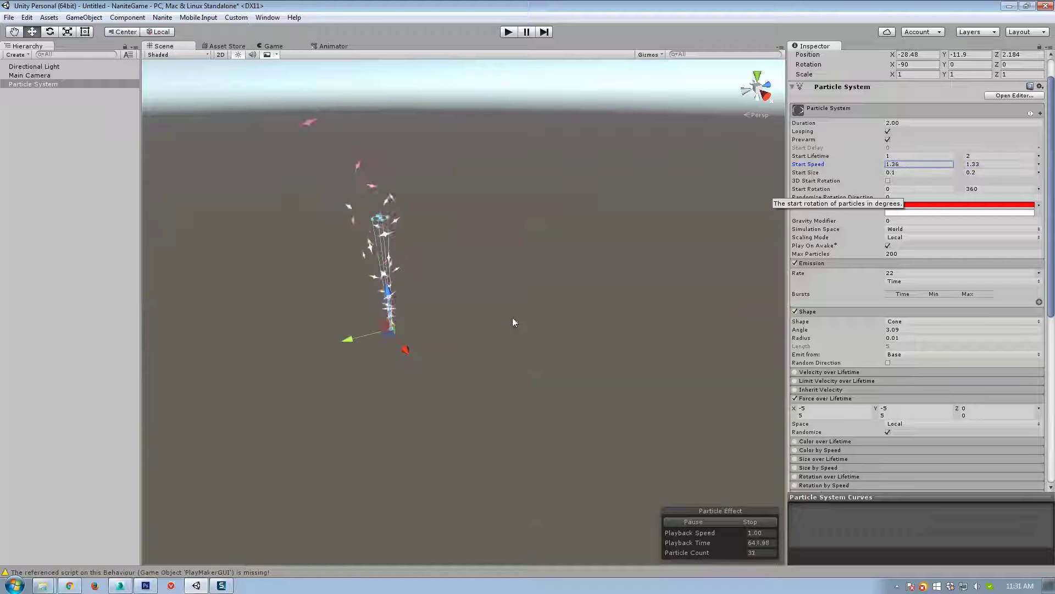
right_click_drag(434, 308, 410, 281)
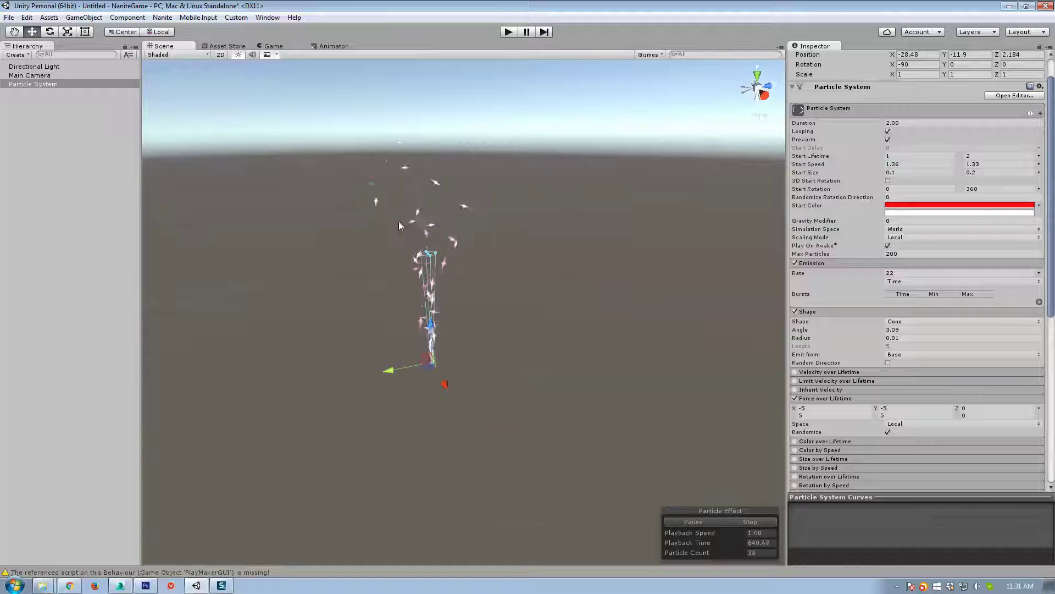
Step: Move the particle system horizontally in the scene and set the Z range of Force over Lifetime to -5 and 5
right_click_drag(489, 325, 483, 322)
left_click_drag(440, 372, 485, 391)
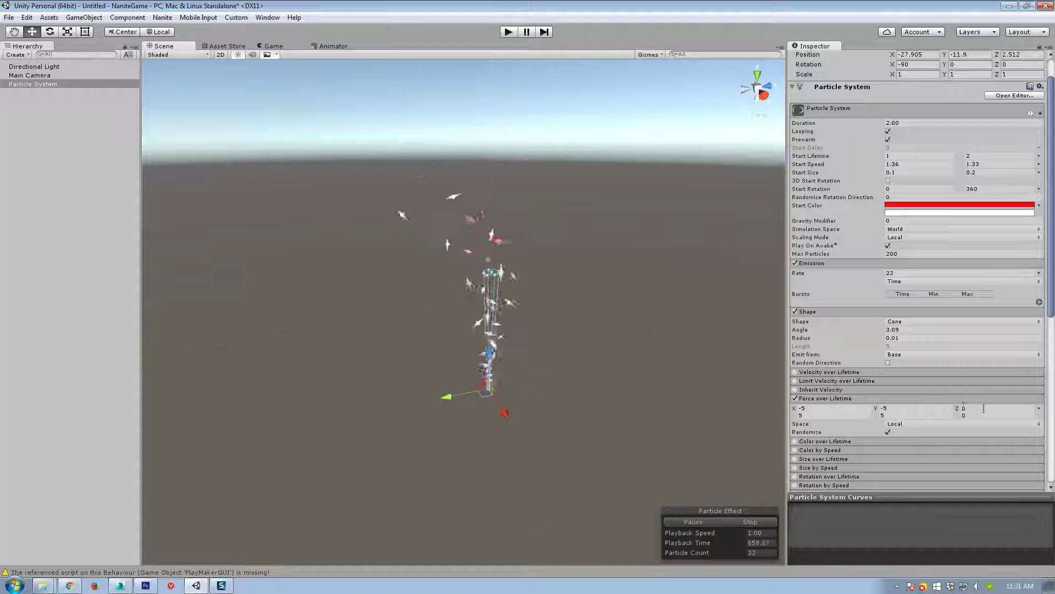
left_click(984, 408)
type("-5")
key("Tab")
type("5")
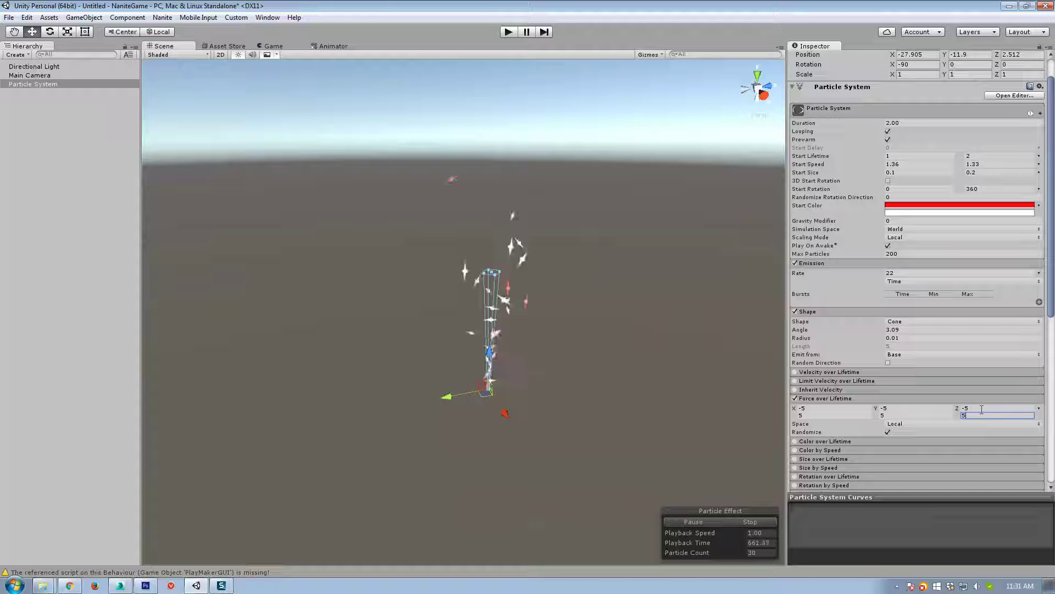
Step: Disable the Randomize option for Force over Lifetime and set its space to World
left_click(888, 432)
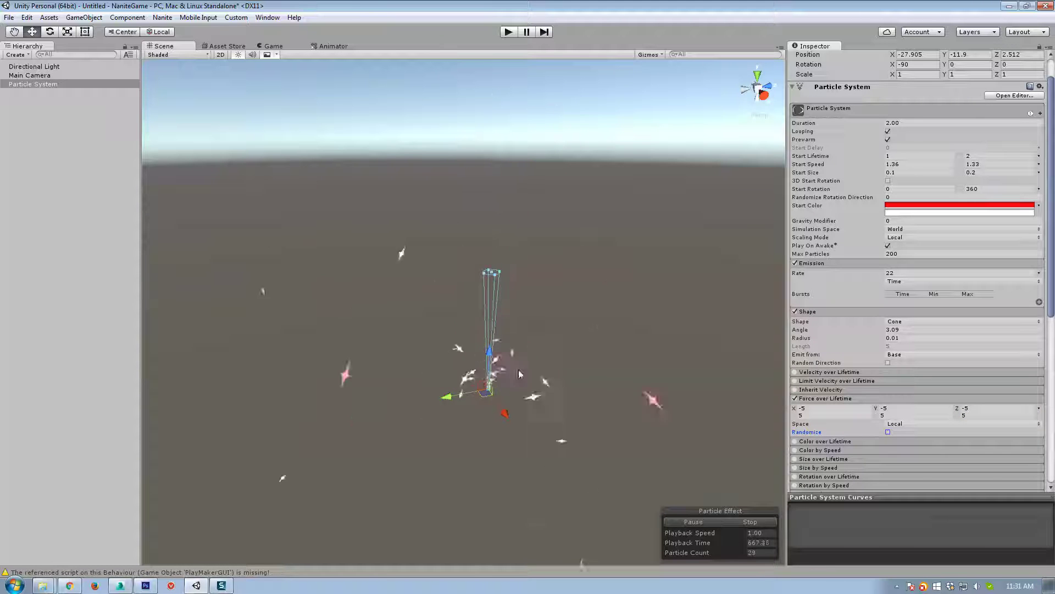
left_click(834, 408)
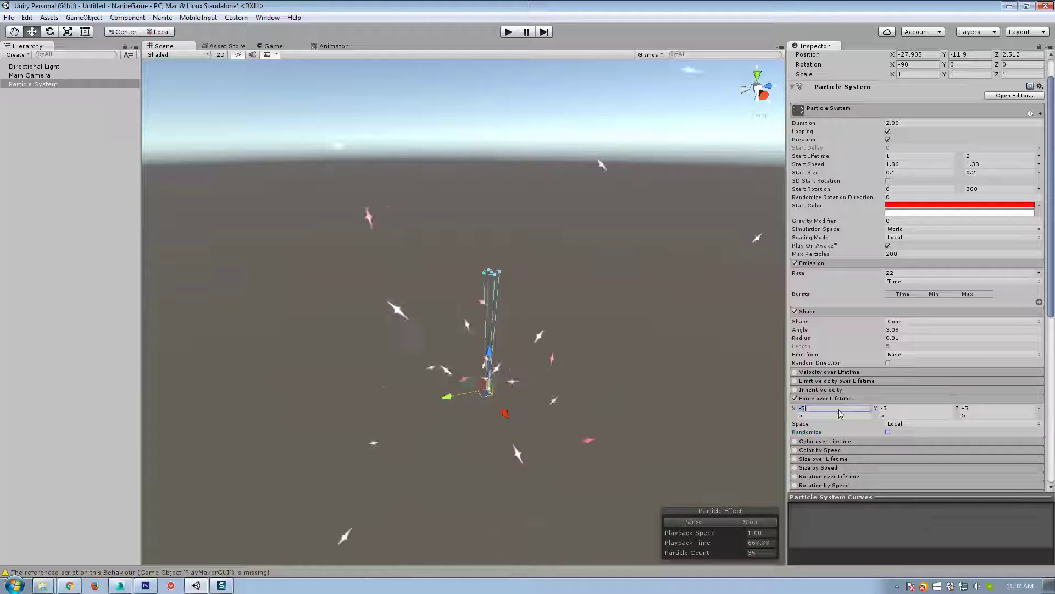
left_click(901, 425)
left_click(910, 434)
left_click(910, 426)
left_click(911, 447)
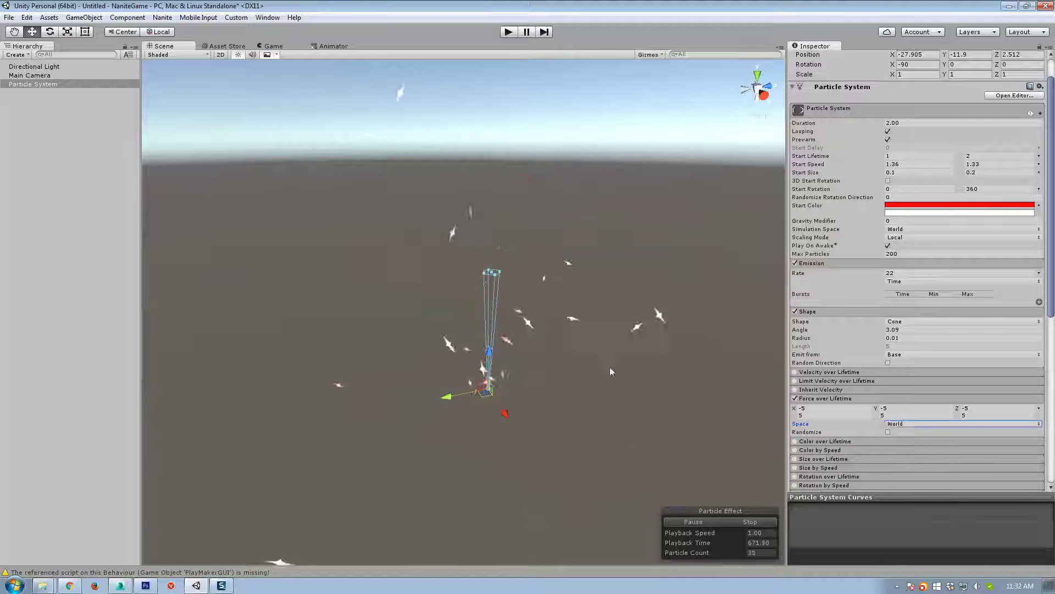
right_click_drag(602, 392, 555, 326)
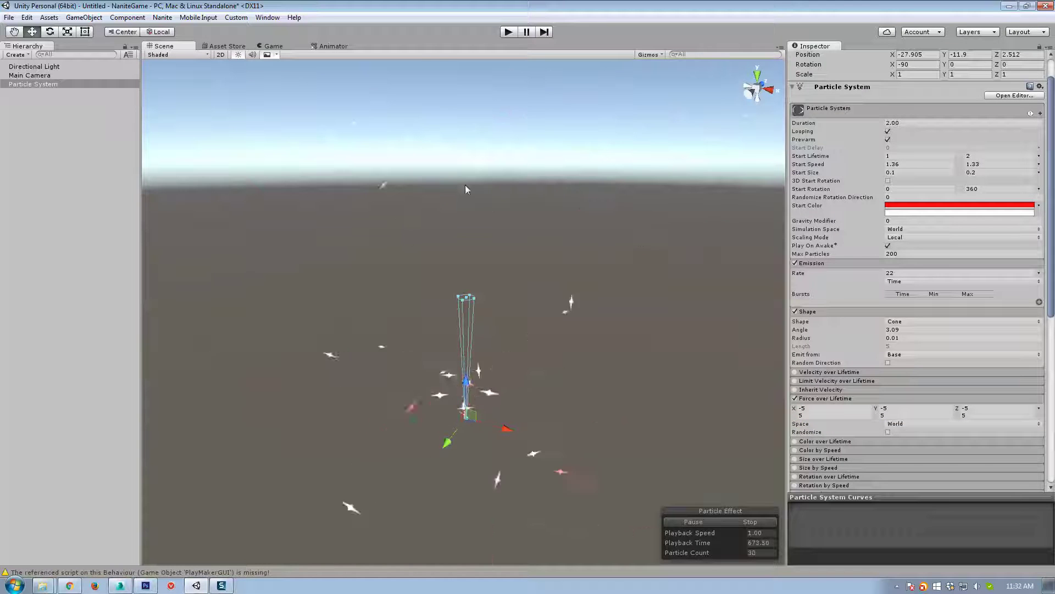
Step: Enable the Limit Velocity over Lifetime module and set its Dampen value to 0.76
left_click(820, 408)
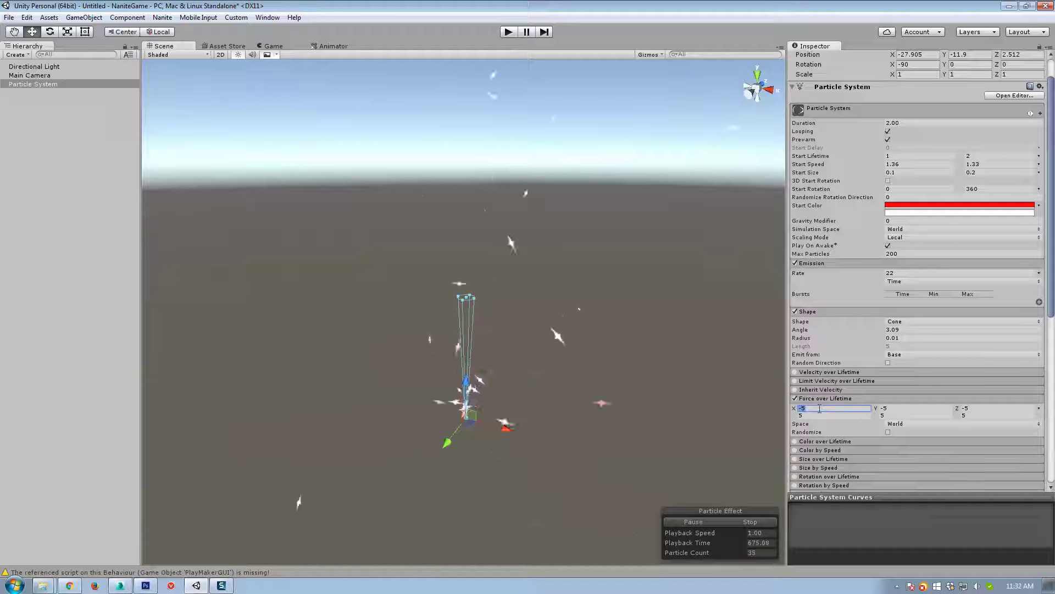
left_click(795, 380)
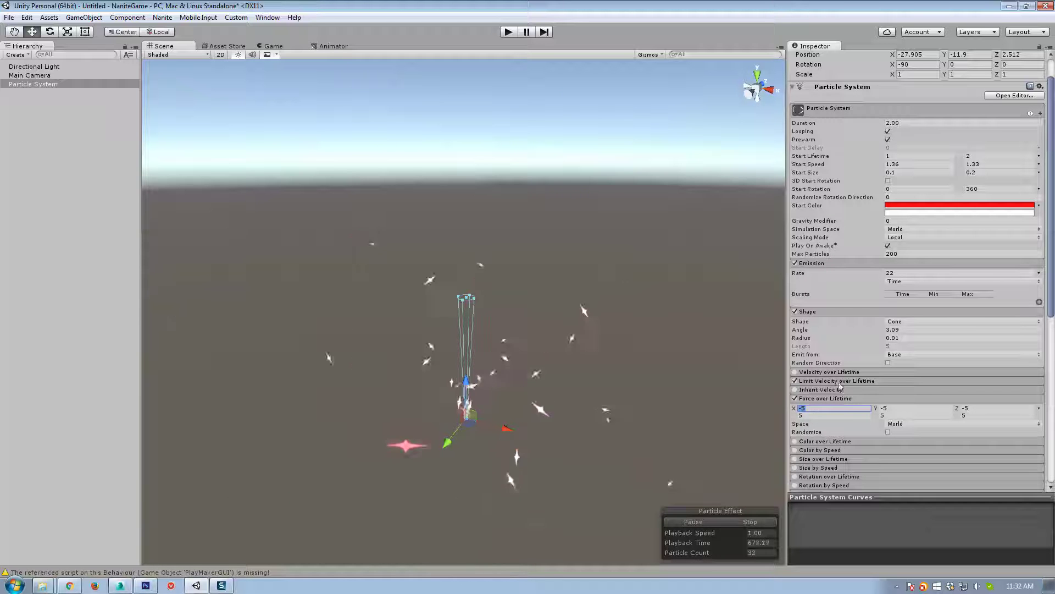
left_click(827, 379)
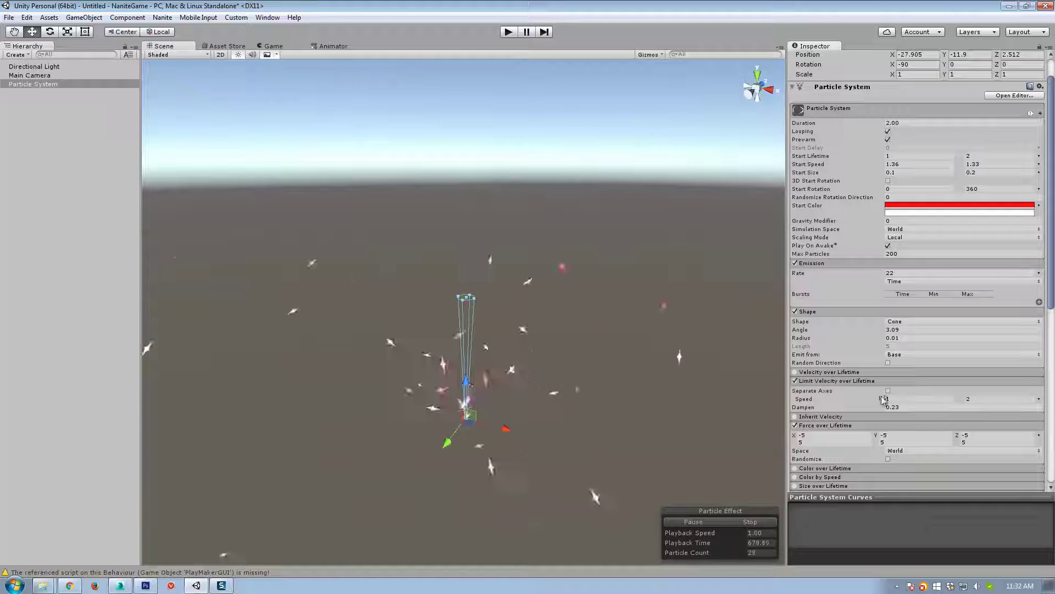
left_click(892, 407)
type("0.8")
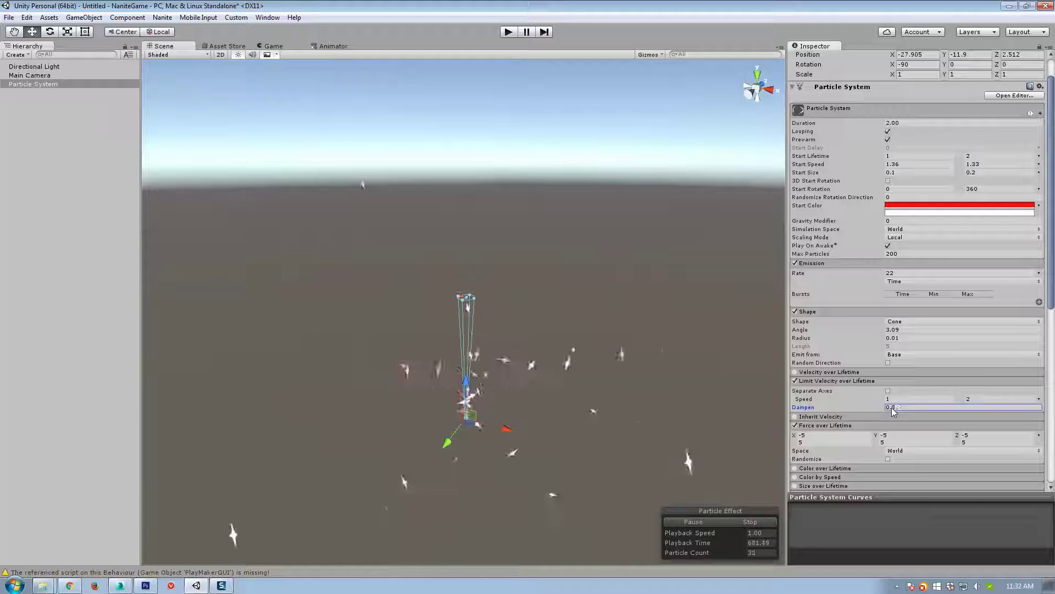
type("6")
Step: Set both the X and Z ranges of Force over Lifetime to 0 and 0
left_click_drag(550, 336, 829, 418, "alt")
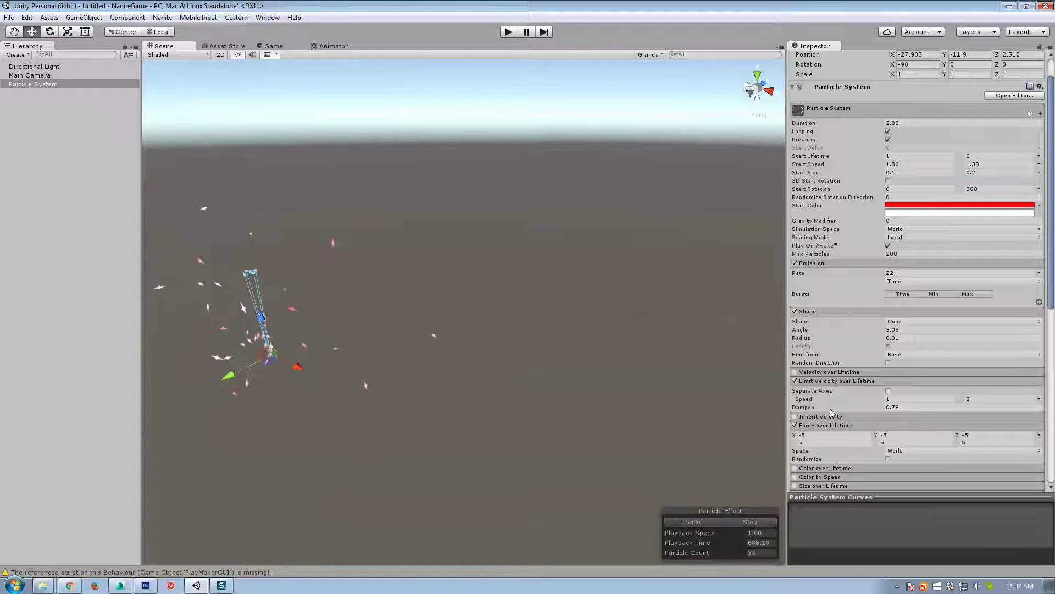
key("f")
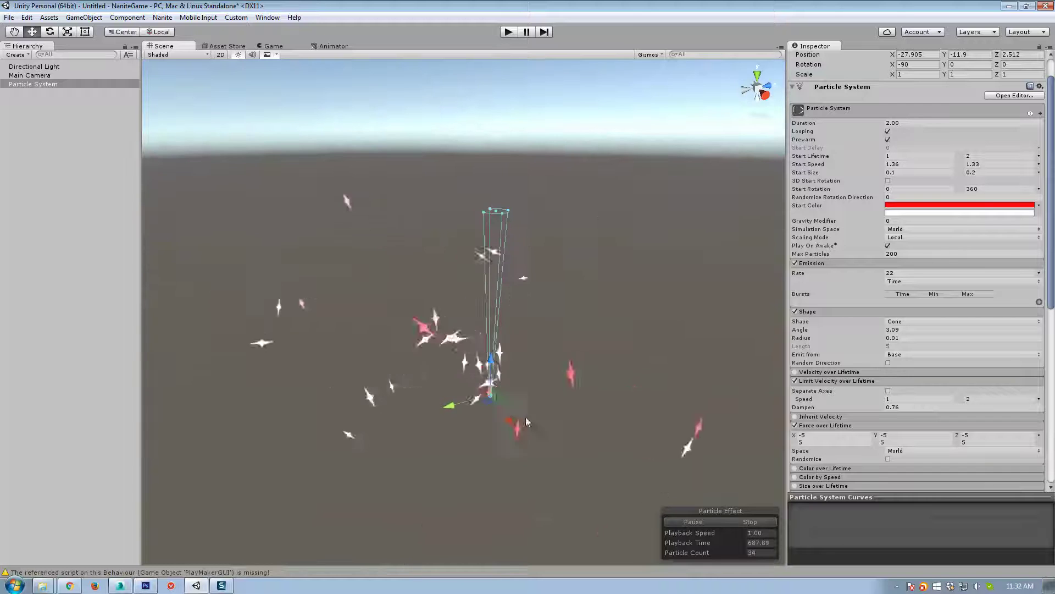
key("s")
right_click_drag(606, 401, 552, 377)
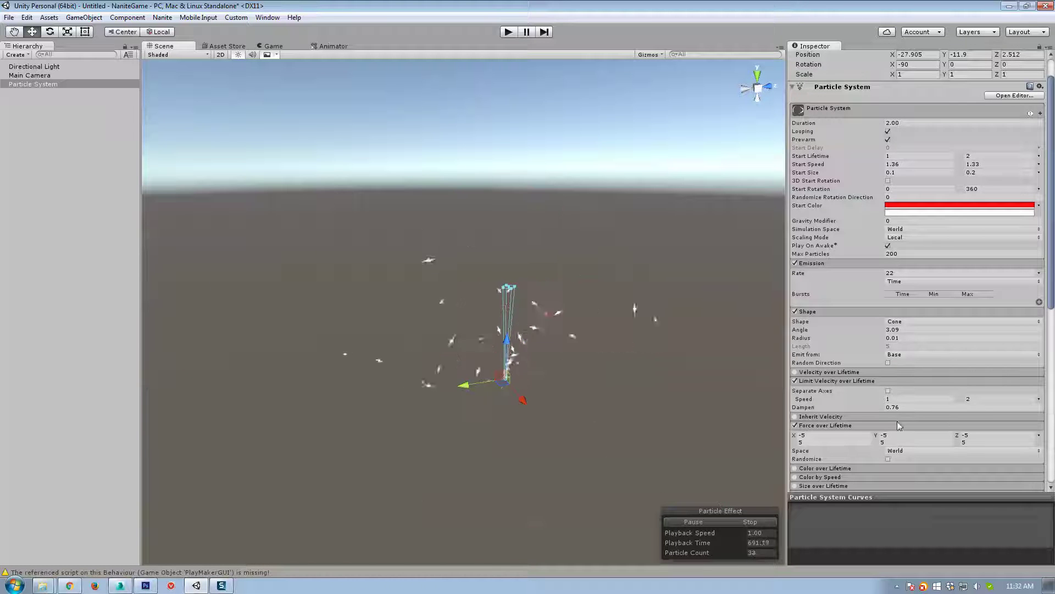
left_click(834, 435)
type("0")
key("Tab")
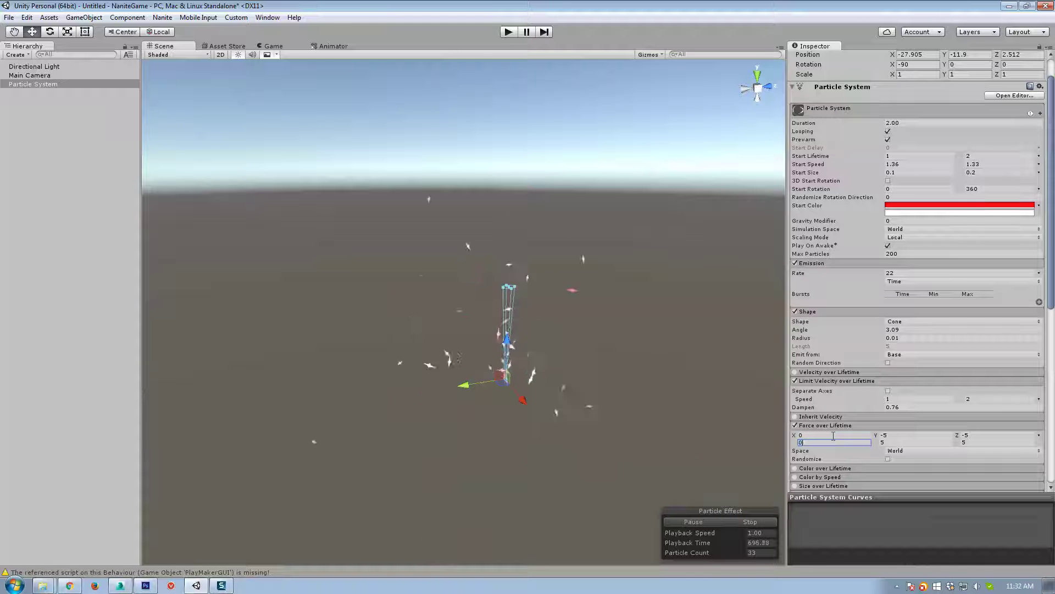
key("Tab")
key("Tab")
key("Tab")
type("0")
key("Tab")
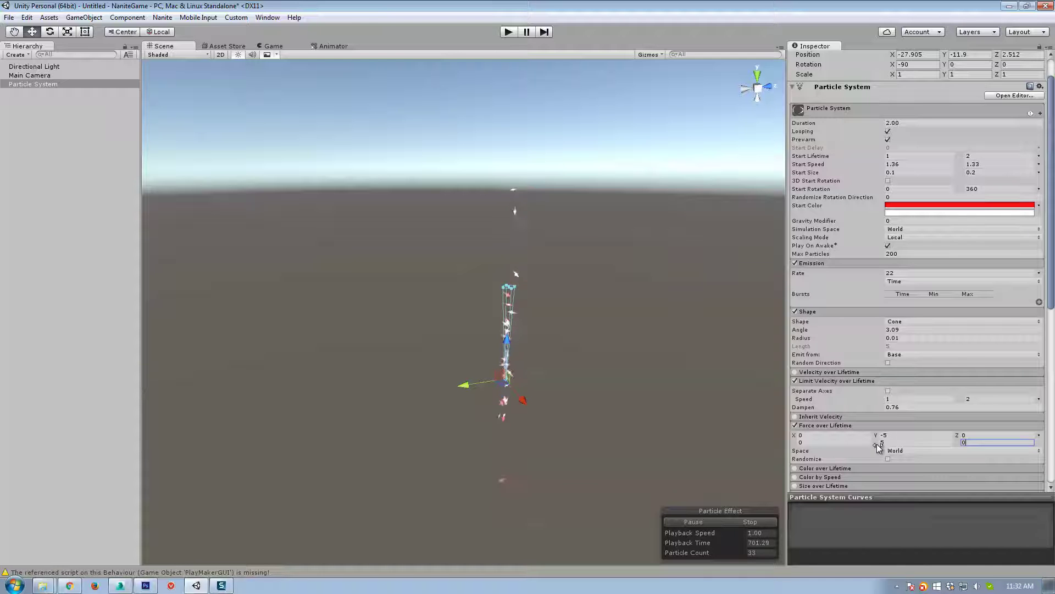
type("0")
Step: Set the second Y value of Force over Lifetime to -0.59 and move the particle system around the scene
left_click_drag(878, 447, 834, 447)
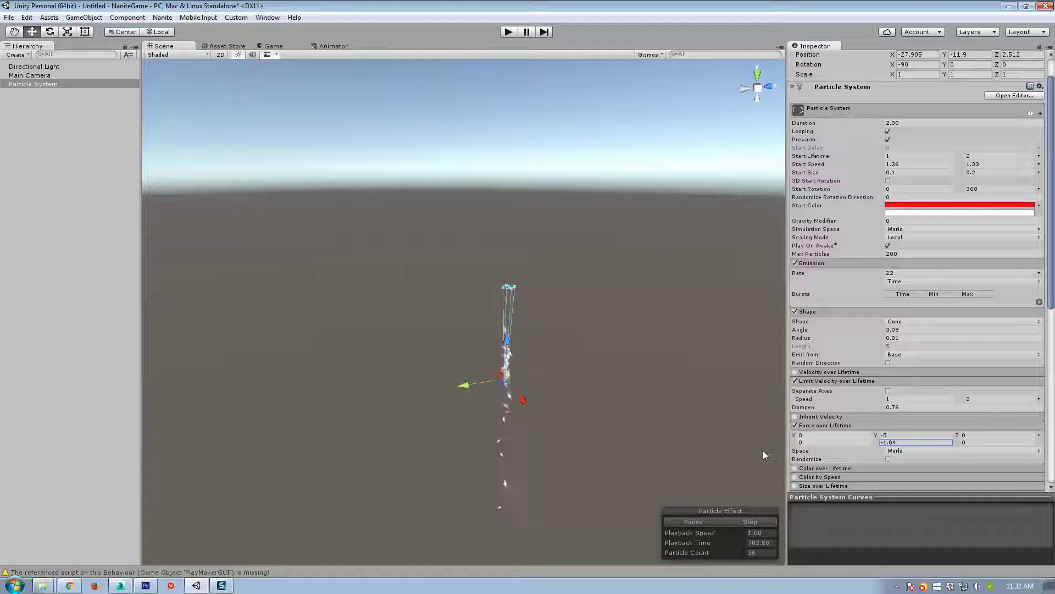
left_click_drag(763, 451, 771, 450)
right_click_drag(652, 402, 656, 409)
scroll(605, 410, "up", 5)
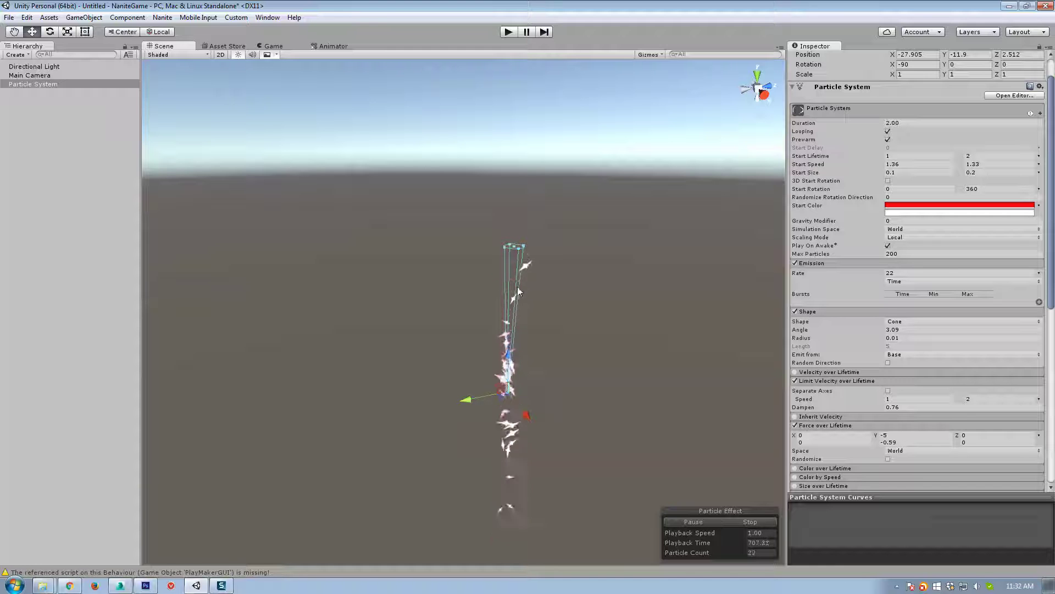
left_click_drag(519, 474, 638, 487, "alt")
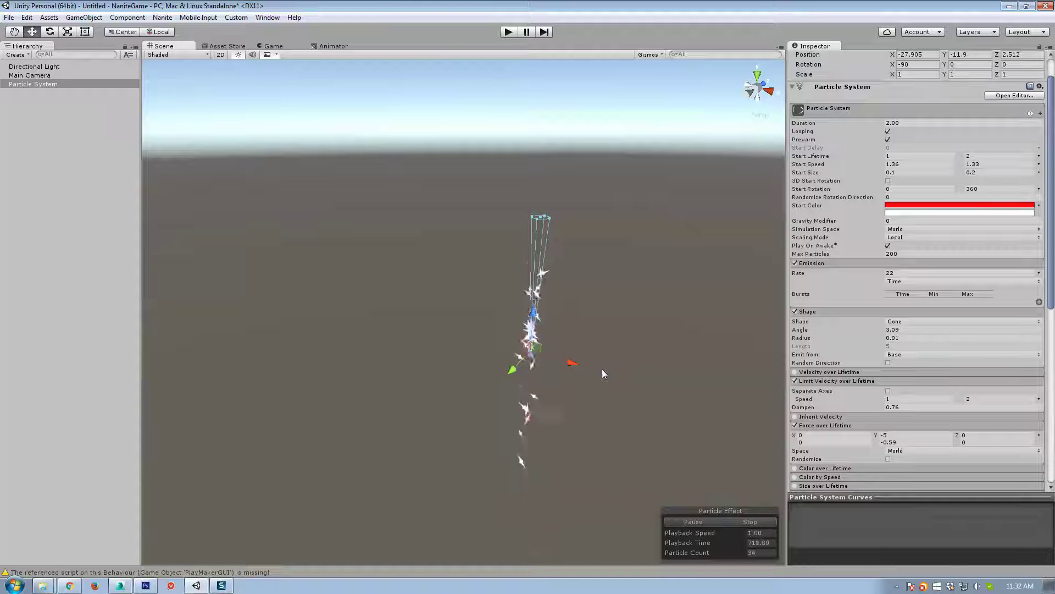
mouse_move(571, 363)
left_mouse_down()
mouse_move(702, 390)
mouse_move(484, 360)
mouse_move(574, 363)
left_mouse_up()
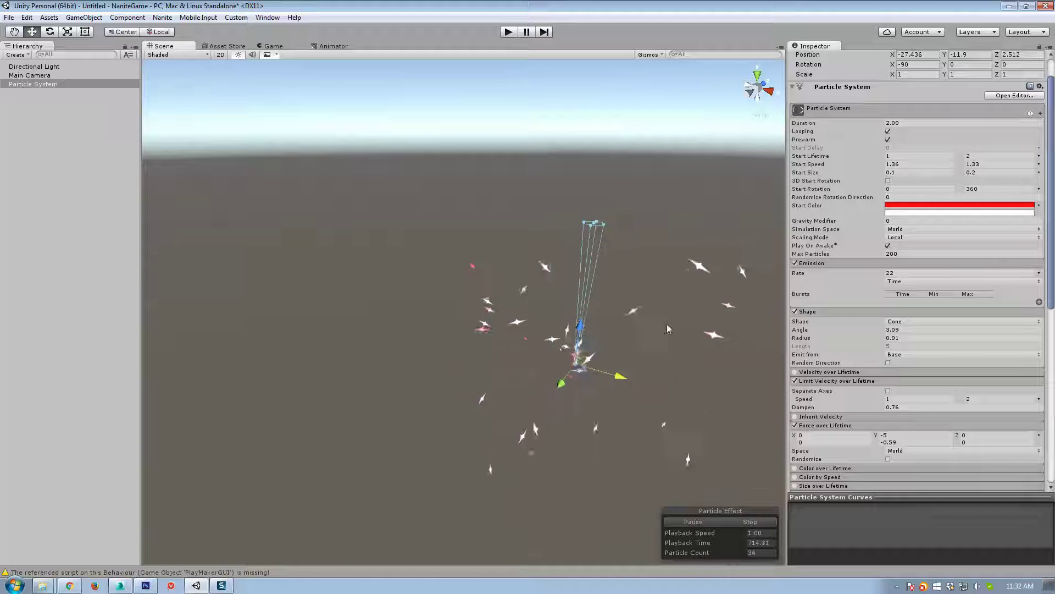
Step: Disable Force over Lifetime, then set the Gravity Modifier to 1 and test it by moving the particle system around
left_click(795, 424)
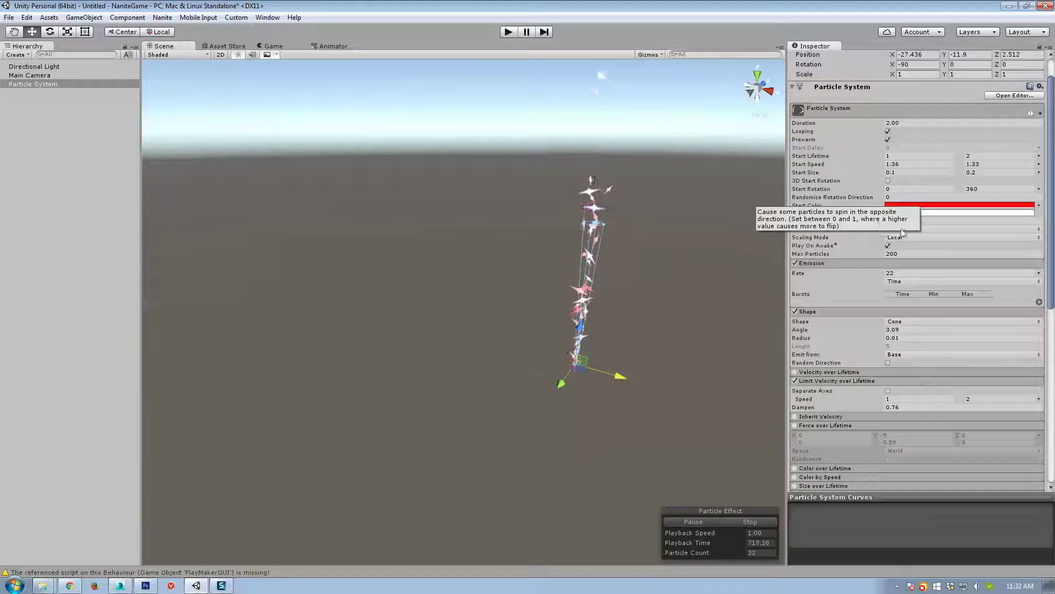
left_click_drag(836, 223, 924, 231)
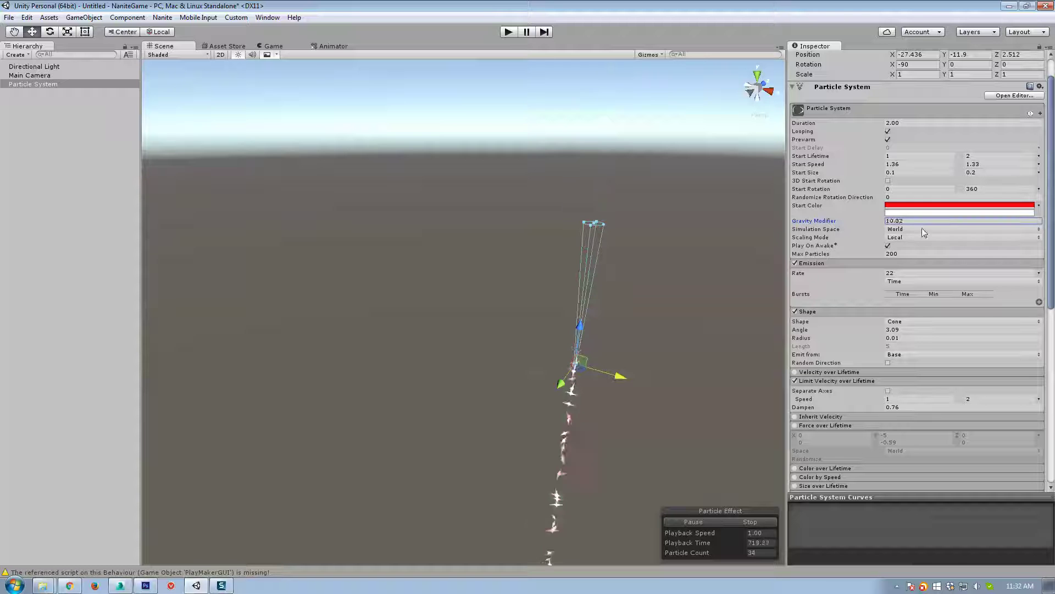
left_click_drag(859, 231, 825, 226)
left_click(912, 223)
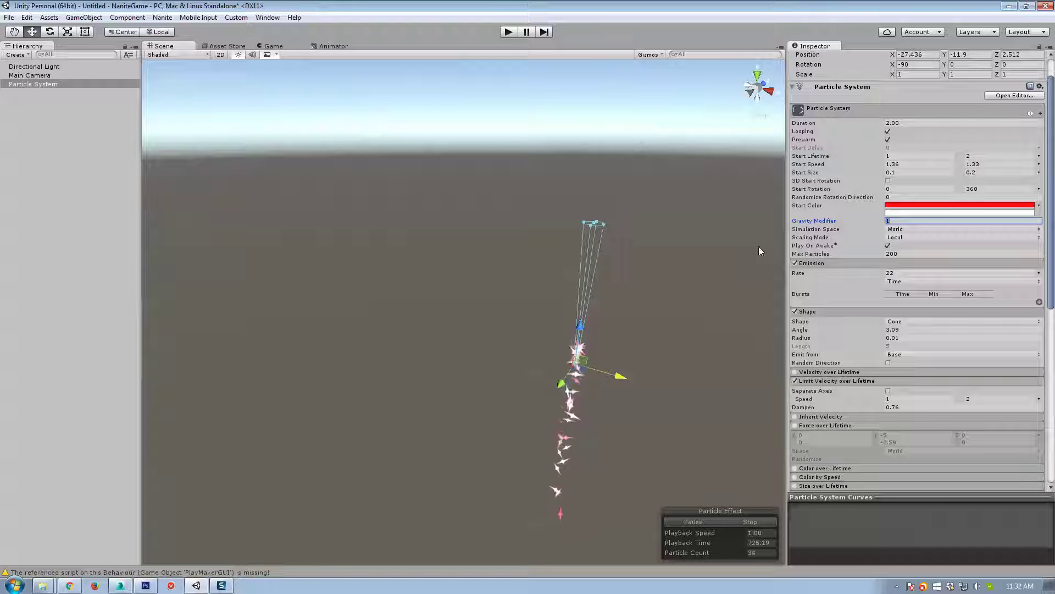
mouse_move(584, 378)
left_mouse_down()
mouse_move(580, 308)
mouse_move(393, 341)
mouse_move(587, 407)
mouse_move(449, 235)
mouse_move(392, 430)
mouse_move(582, 378)
left_mouse_up()
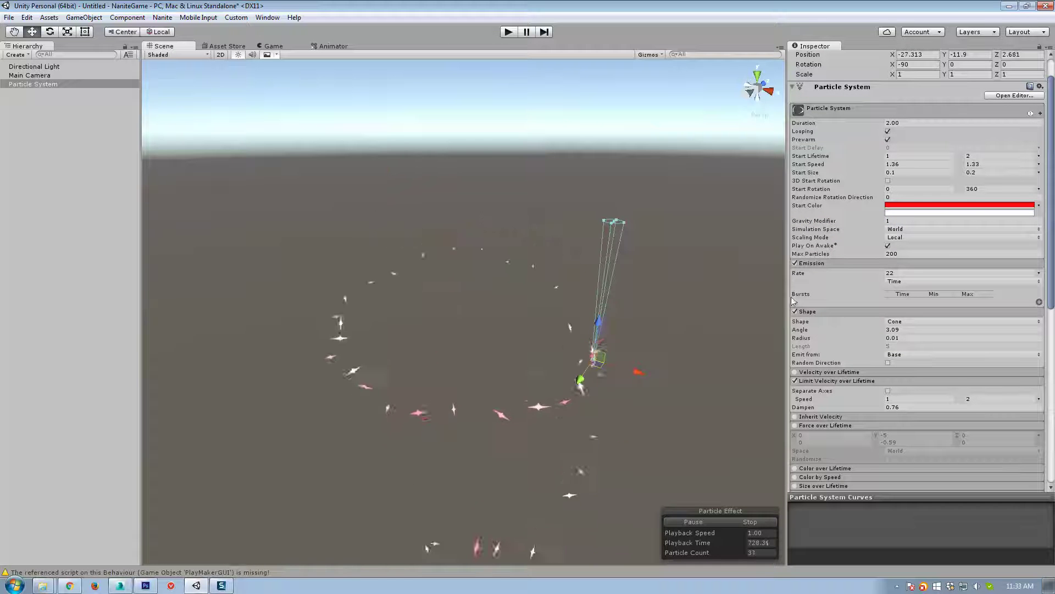
Step: Set the Gravity Modifier to 0.3 and move the particle system around the scene to test the weaker gravity
left_click(896, 221)
type("-.3")
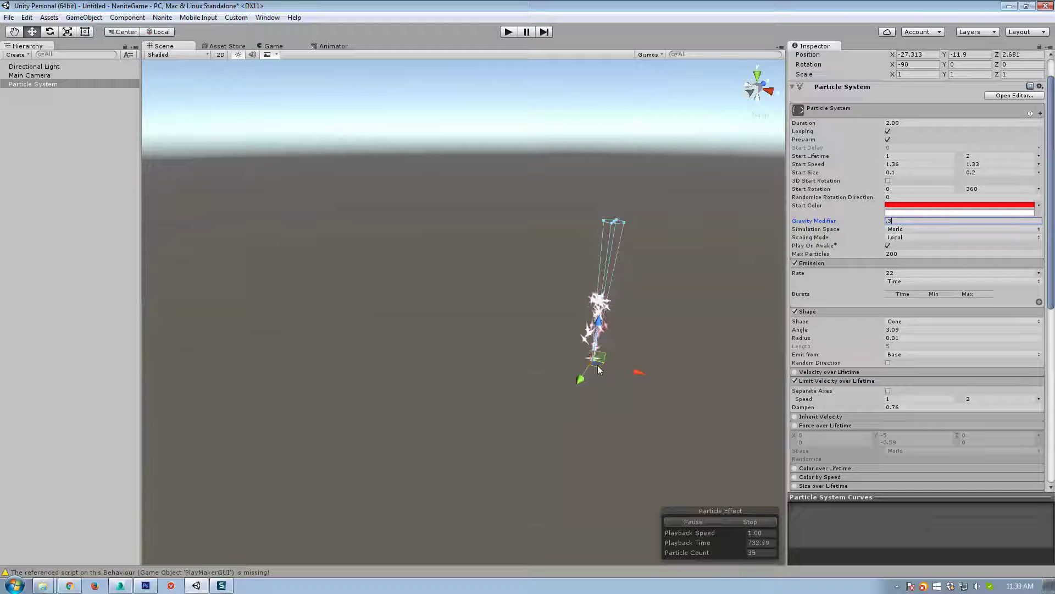
left_click_drag(599, 370, 527, 414)
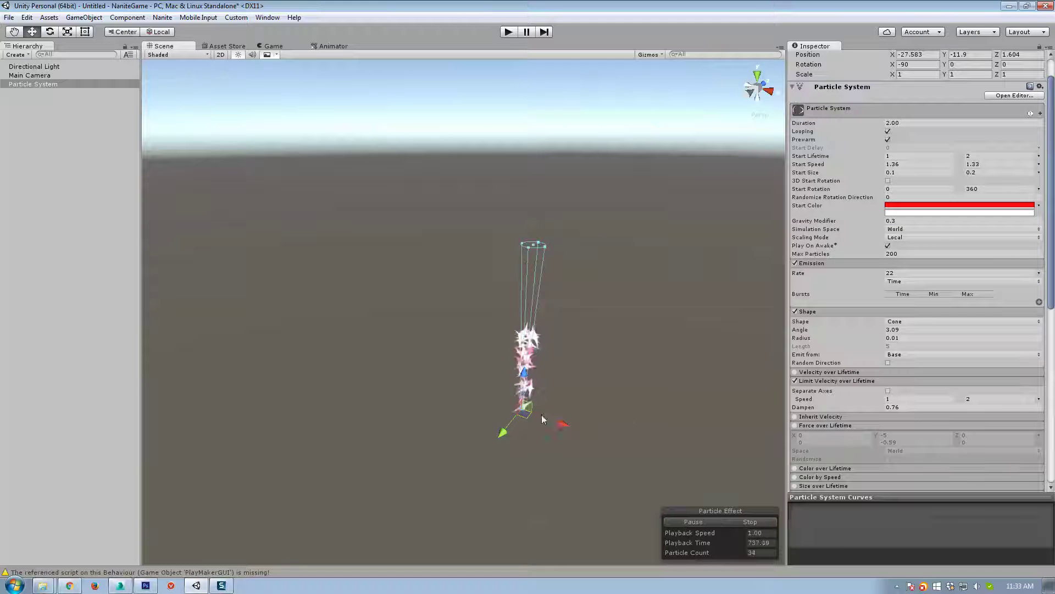
left_click_drag(542, 415, 556, 366)
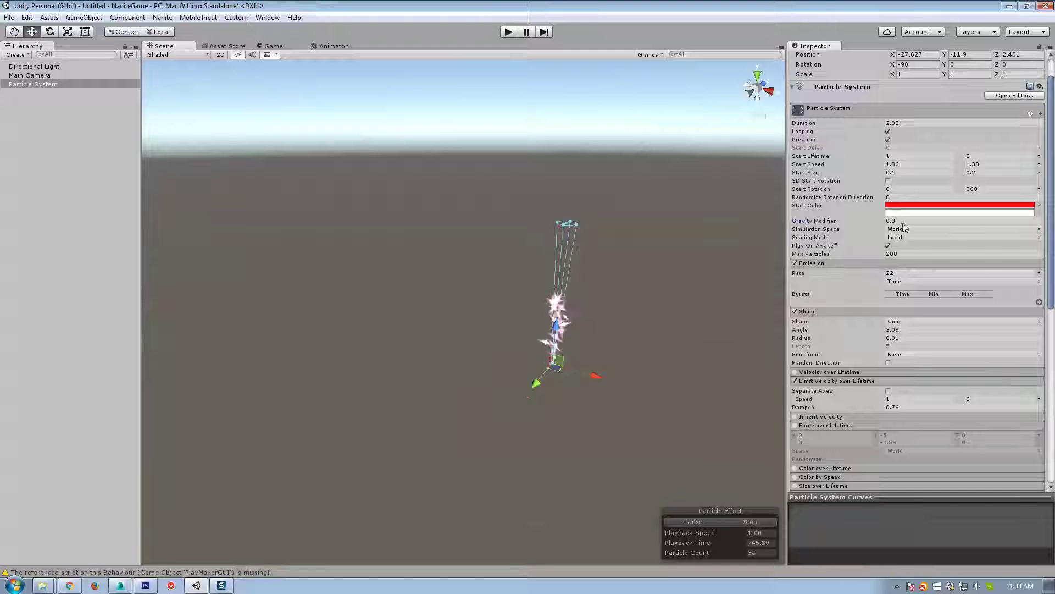
Step: Set the Gravity Modifier to 0, disable Limit Velocity over Lifetime, and collapse it and Force over Lifetime
type("0")
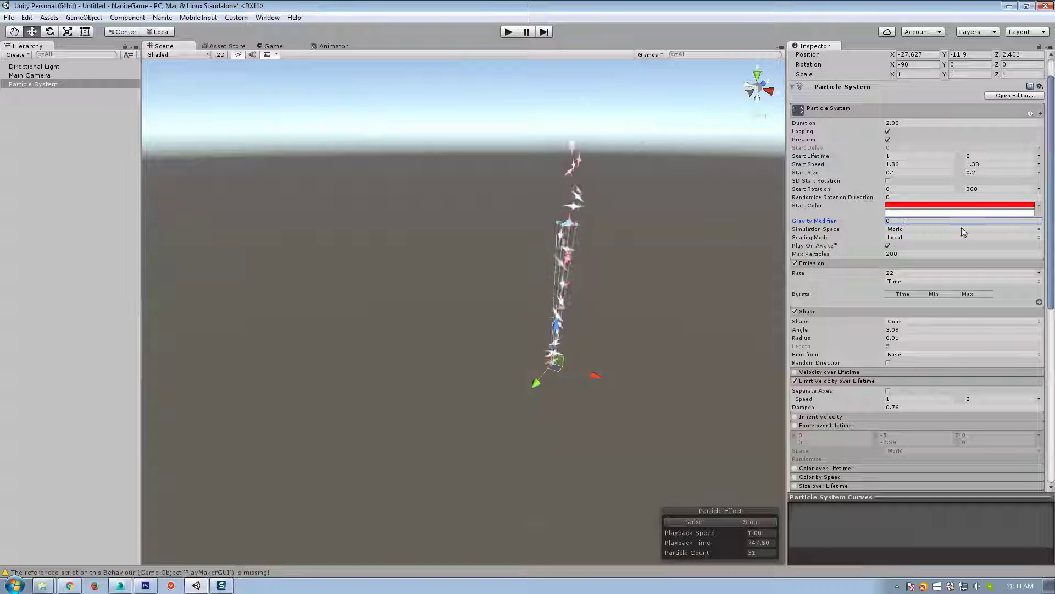
left_click(795, 381)
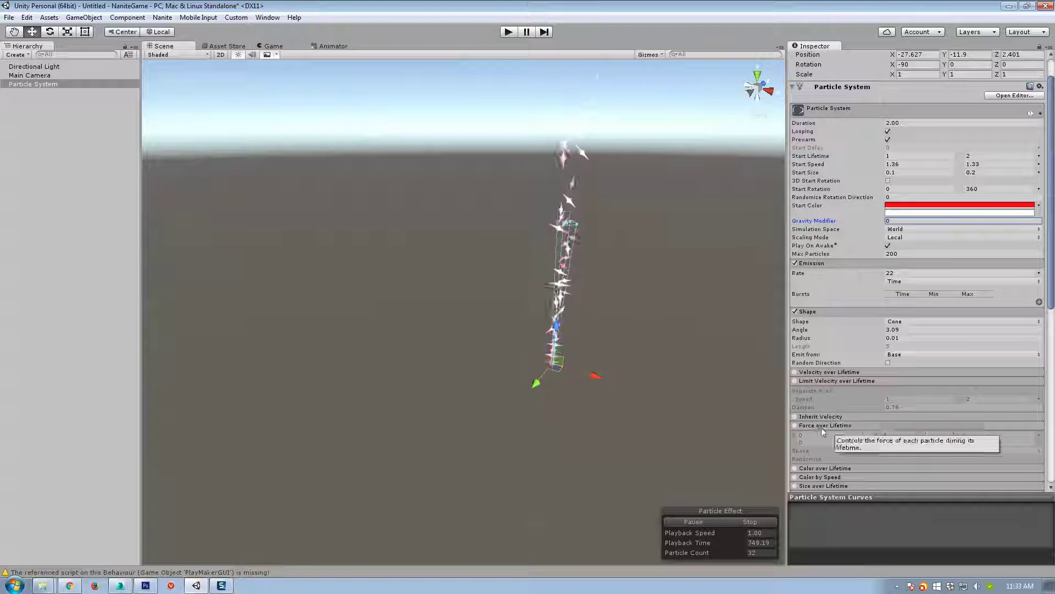
left_click(810, 427)
left_click(817, 382)
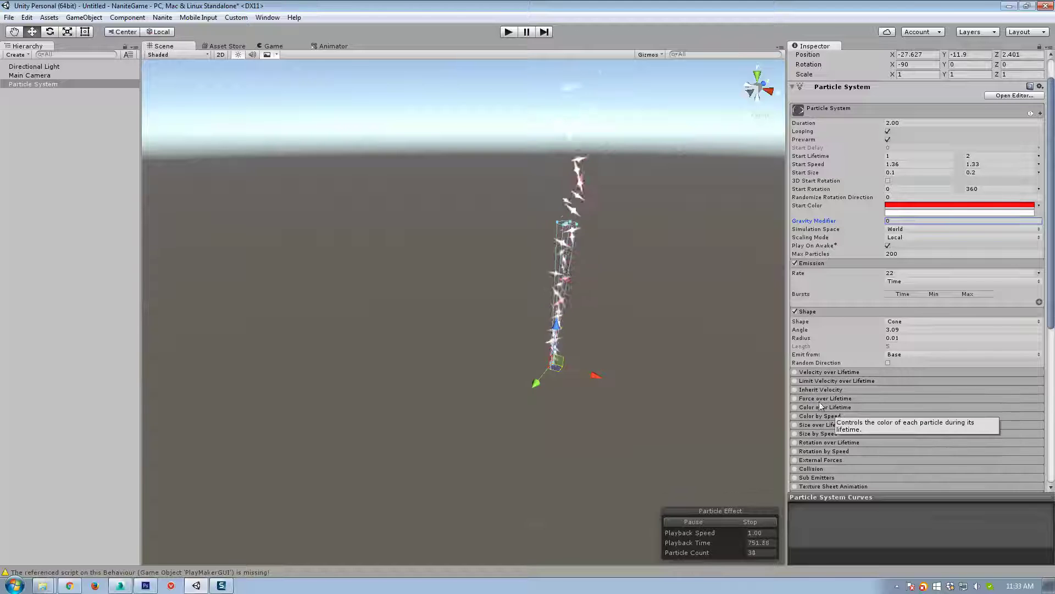
Step: Enable the Color over Lifetime module and open its color gradient for editing
left_click(819, 407)
left_click_drag(539, 341, 610, 357, "alt")
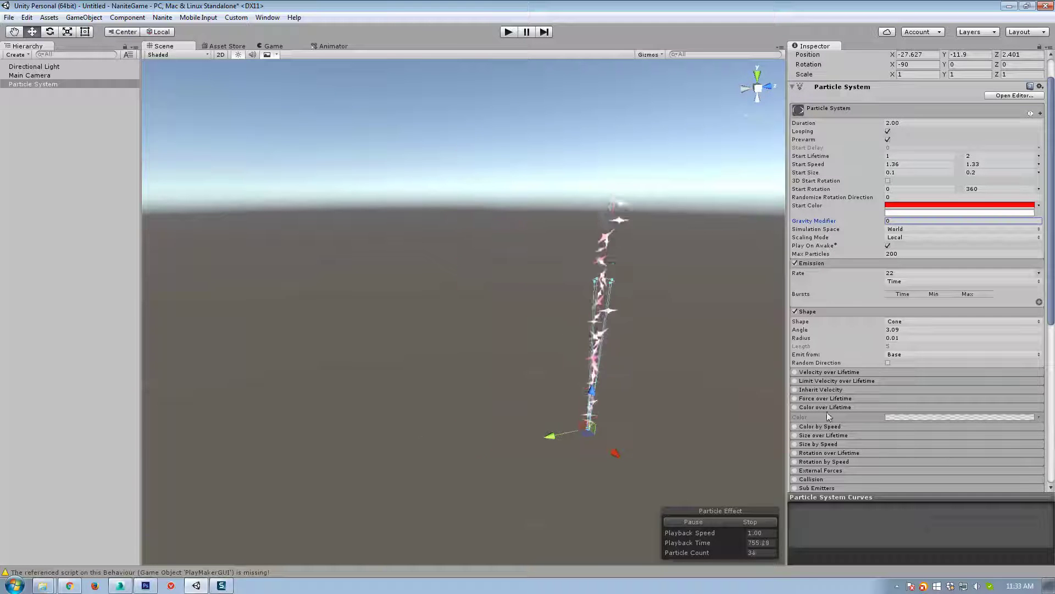
left_click(795, 407)
left_click(929, 416)
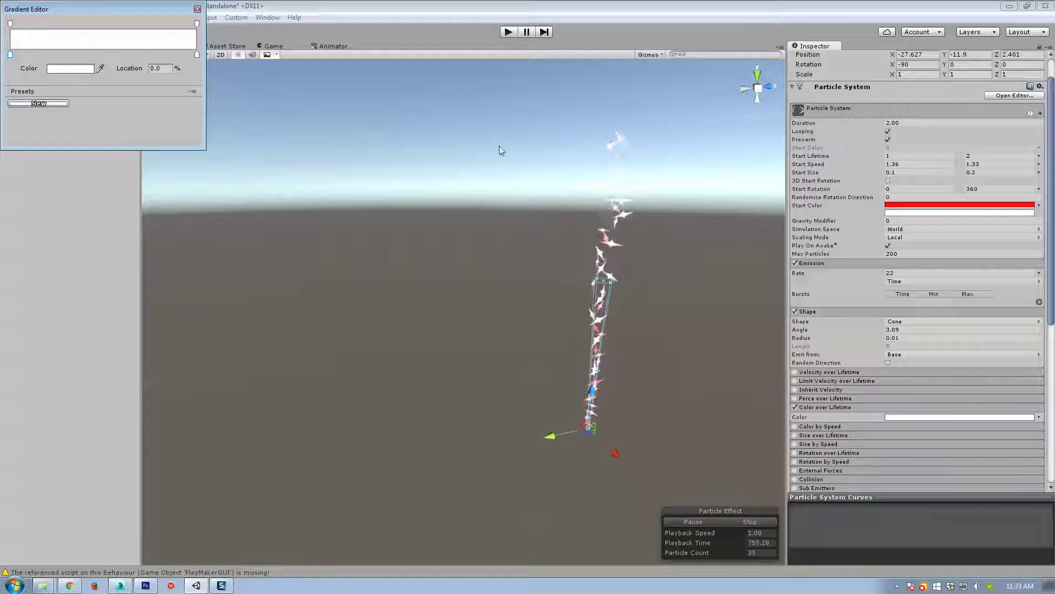
left_click(611, 241)
left_click_drag(577, 235, 715, 275, "alt")
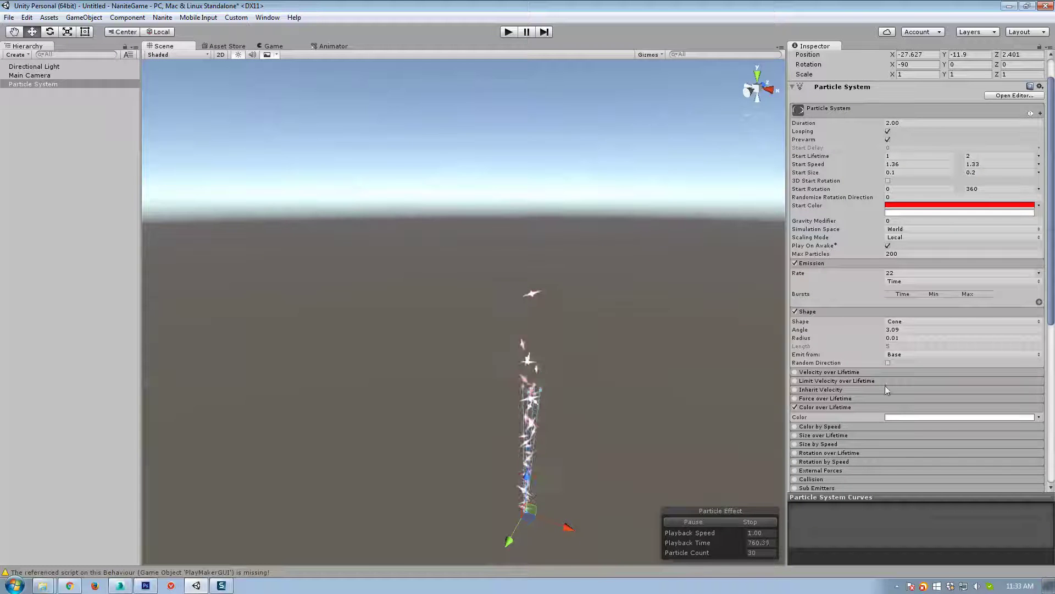
Step: Widen the emitter cone by setting the Shape angle to 67.54
left_click(872, 331)
left_click_drag(872, 332, 711, 351)
right_click_drag(511, 264, 525, 353)
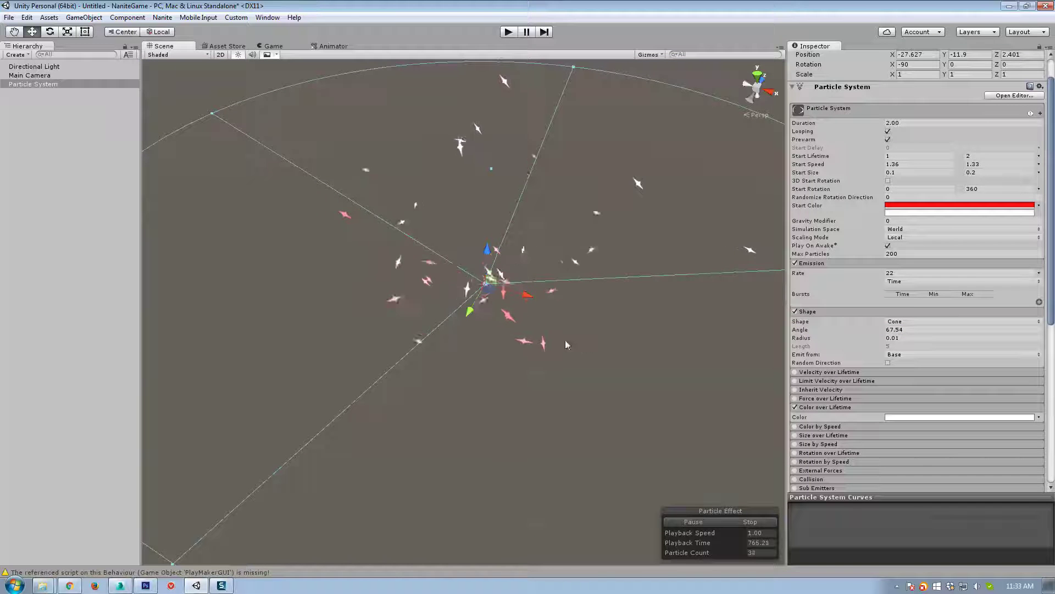
Step: Open the Color over Lifetime gradient and set the end key's Alpha to 0 at location 100%
left_click(948, 417)
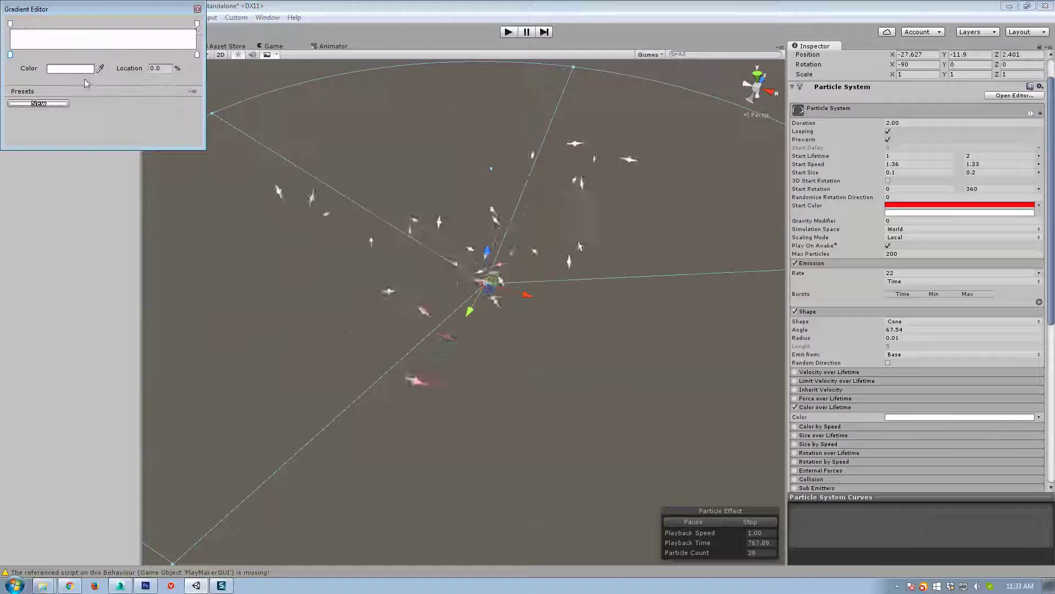
left_click(178, 23)
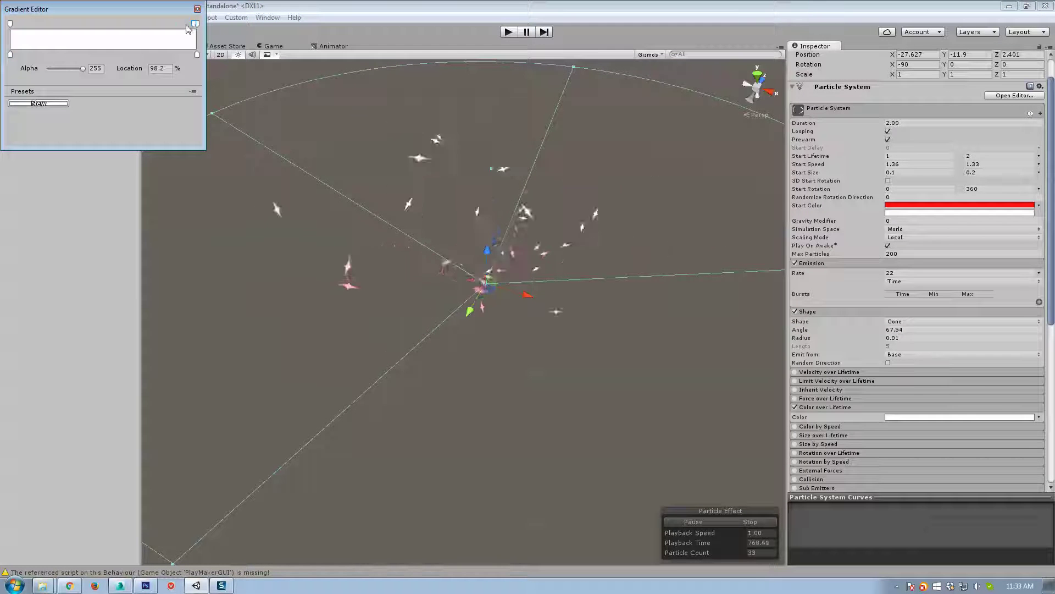
key("Delete")
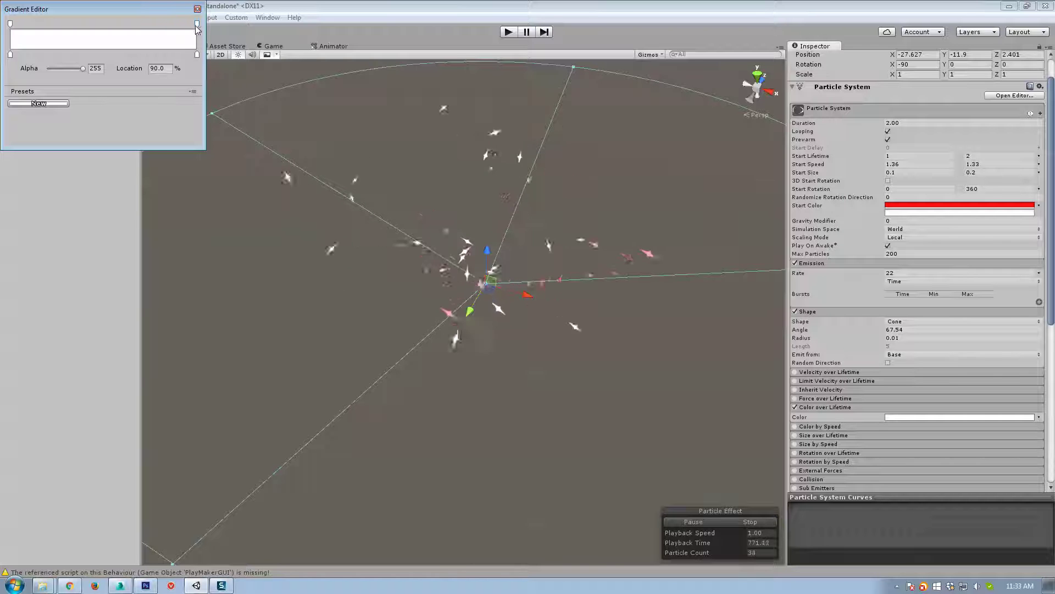
left_click(96, 68)
type("0")
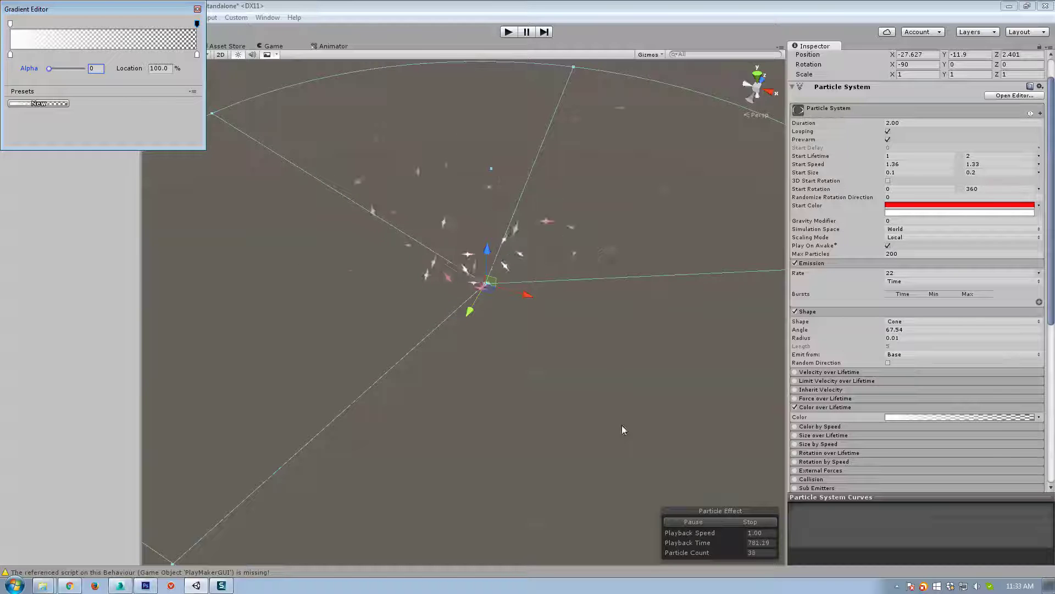
Step: Add four alpha keys at 15.3%, 32.9%, 52.9% and 77.1%, alternating Alpha 0 and 255 so the particles blink
left_click(62, 23)
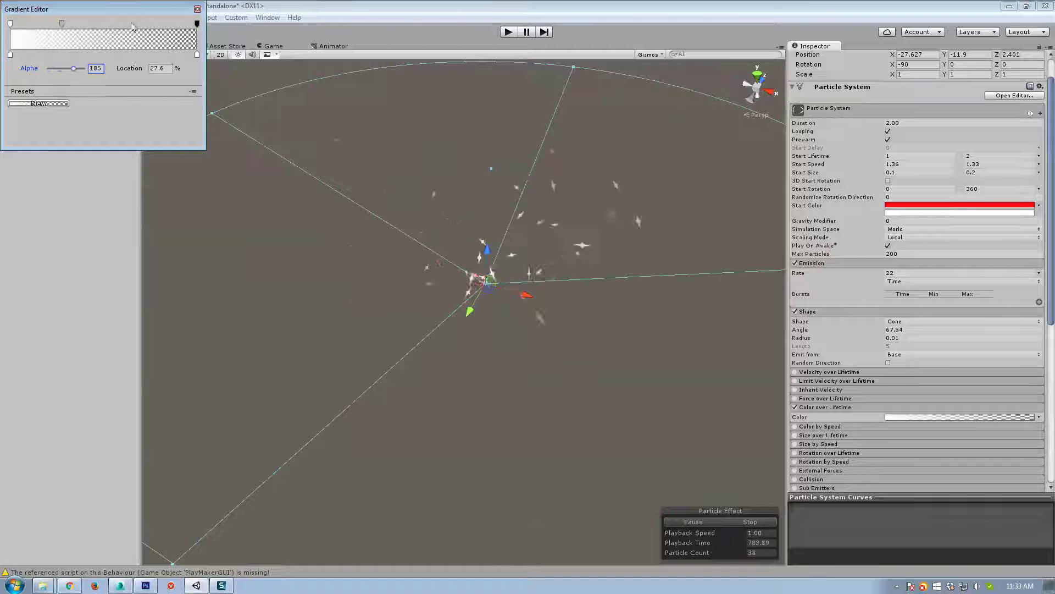
left_click_drag(62, 24, 72, 24)
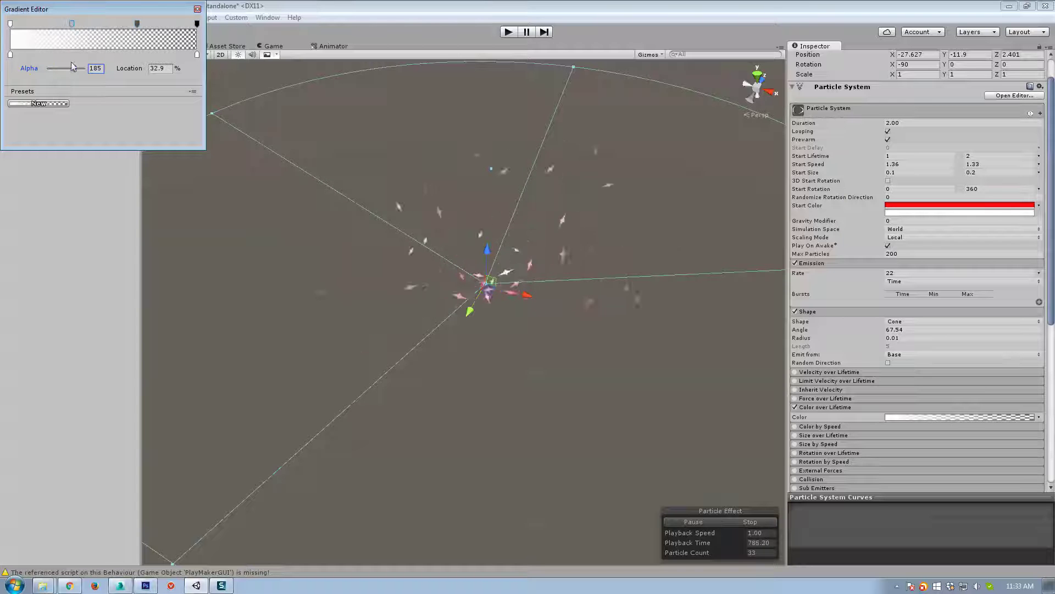
left_click_drag(75, 73, 118, 67)
left_click(38, 23)
left_click(137, 23)
left_click_drag(135, 24, 108, 23)
left_click(154, 23)
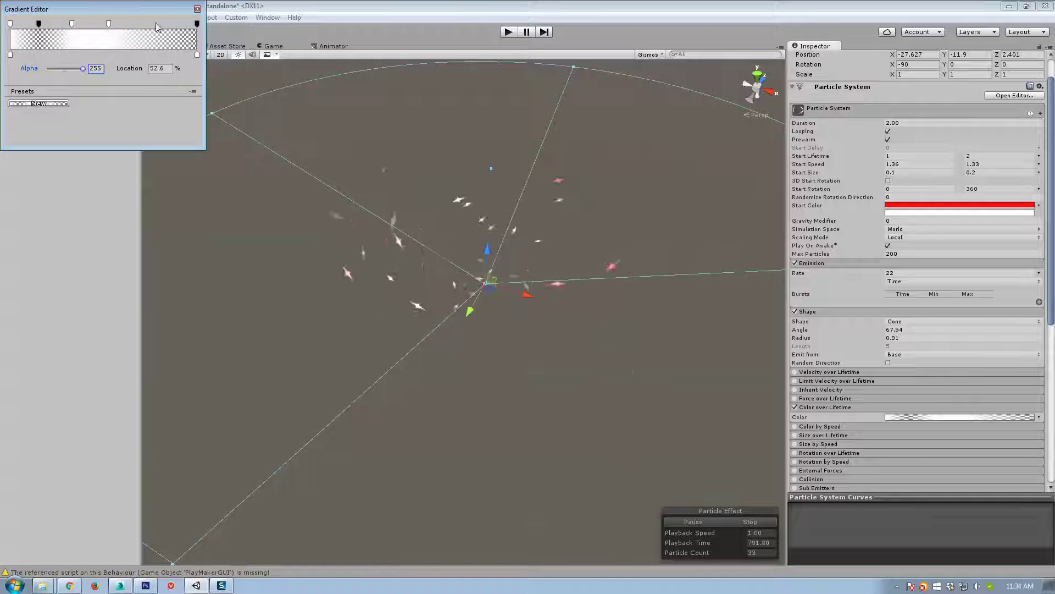
left_click(109, 24)
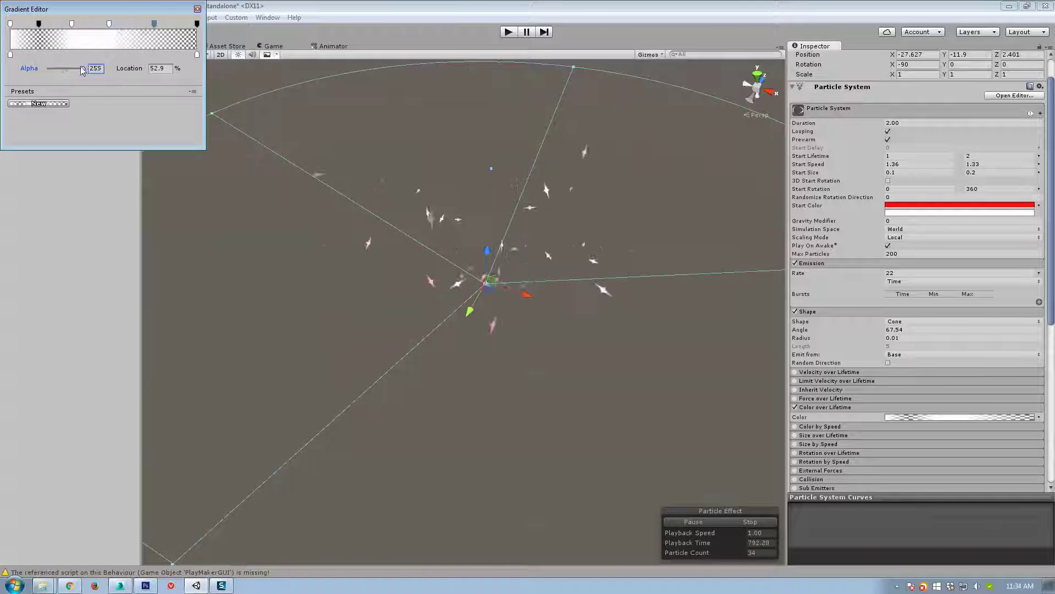
left_click_drag(84, 69, 122, 78)
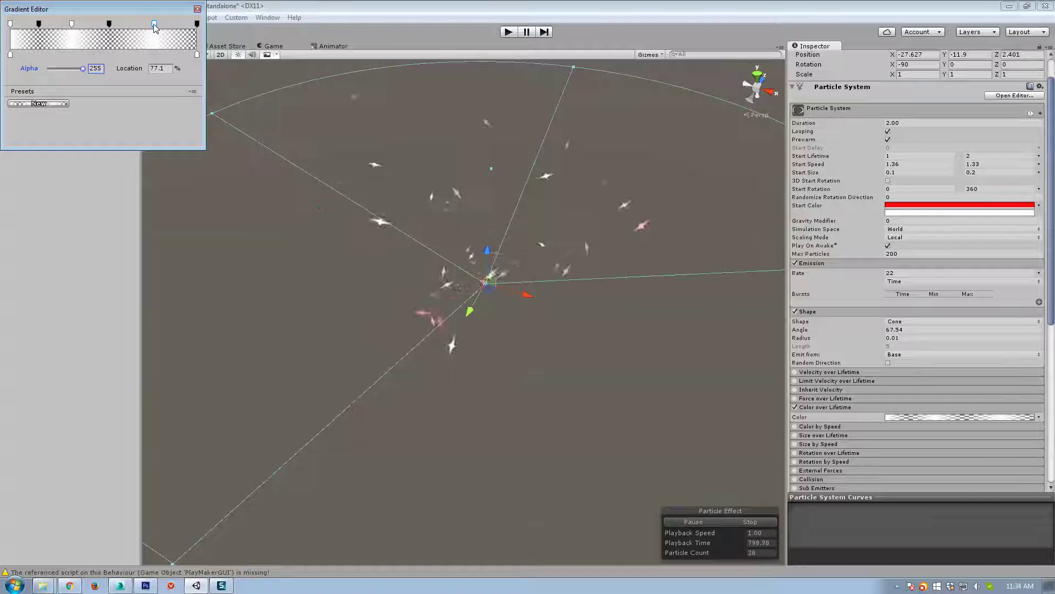
Step: Delete the four intermediate alpha keys, keeping only the fade from the start key to the end key
key("Delete")
key("Delete")
key("Delete")
key("Delete")
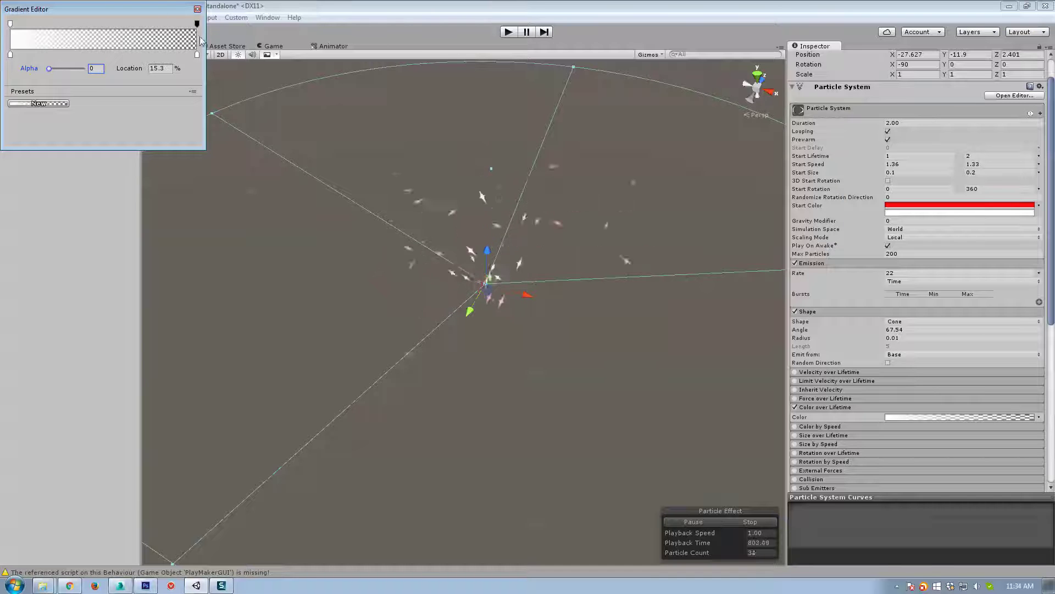
Step: Color the gradient's start key red and its end key green
left_click(11, 55)
left_click(68, 68)
left_click(173, 182)
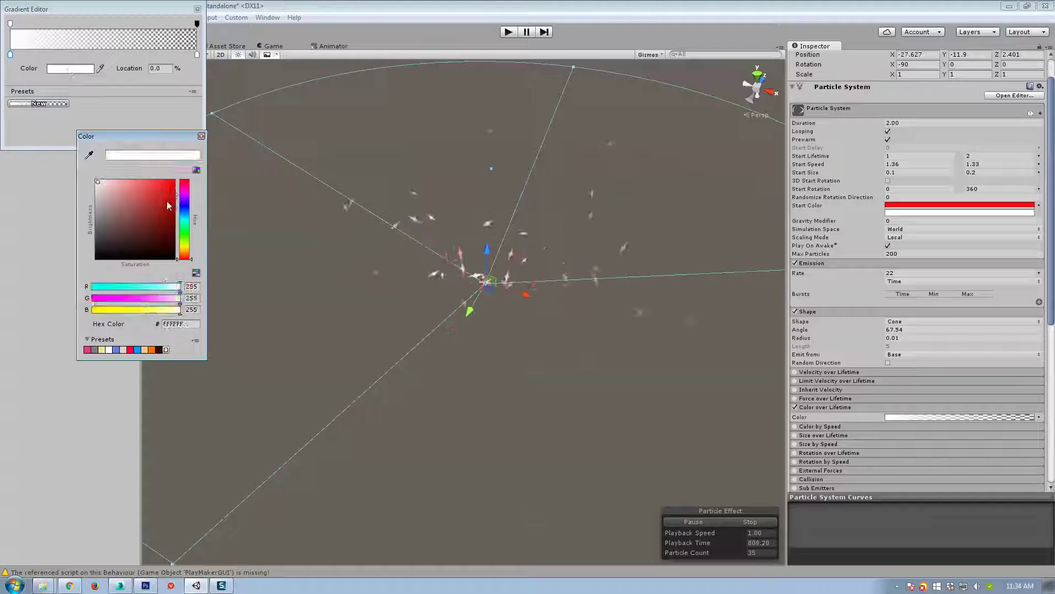
left_click(199, 62)
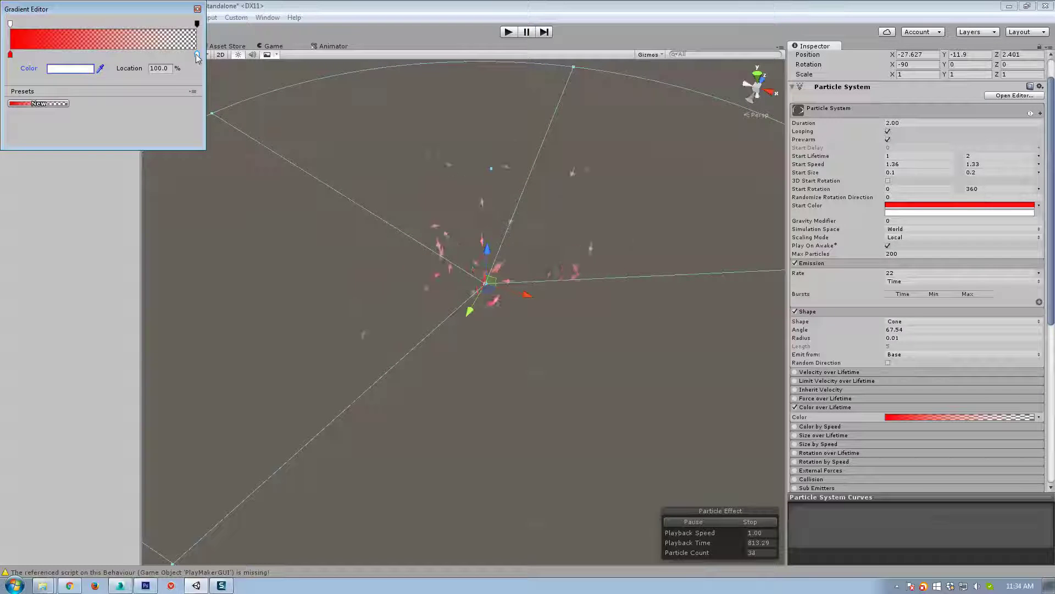
left_click(77, 69)
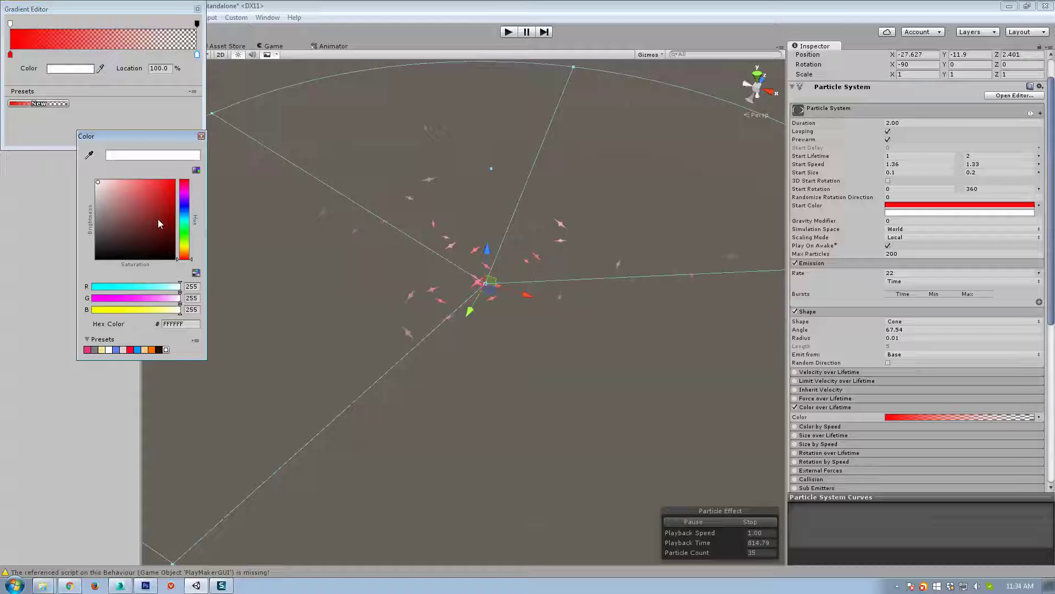
left_click(186, 236)
left_click(173, 182)
Step: Switch the particle system's Start Color to a single color and set it to white
left_click(928, 205)
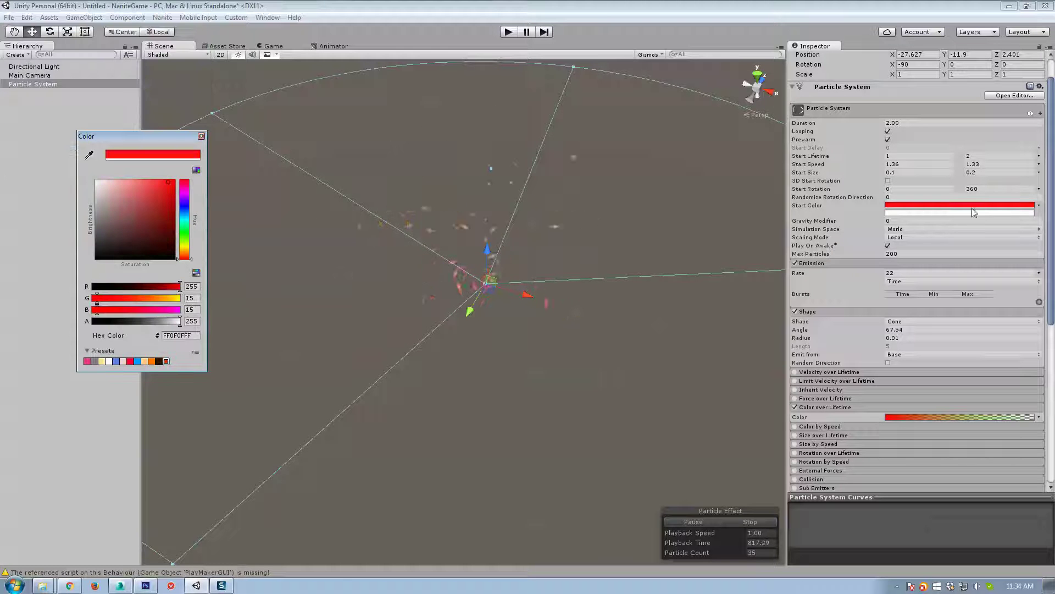
left_click(1040, 207)
left_click(951, 210)
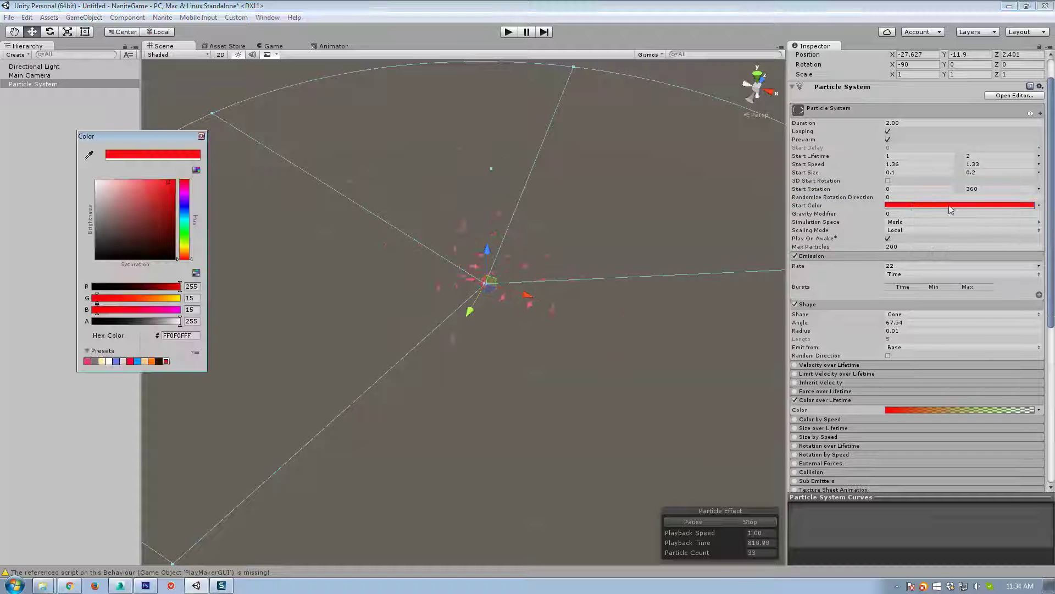
left_click(98, 181)
left_click(201, 136)
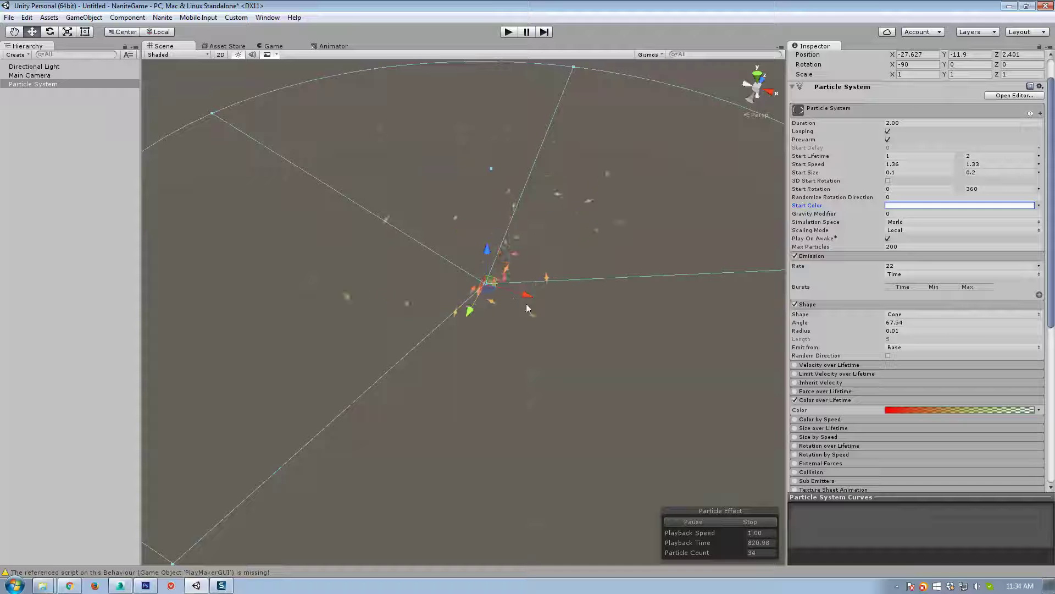
Step: Add a color key at 25% to the Color over Lifetime gradient and color it yellow
left_click(928, 412)
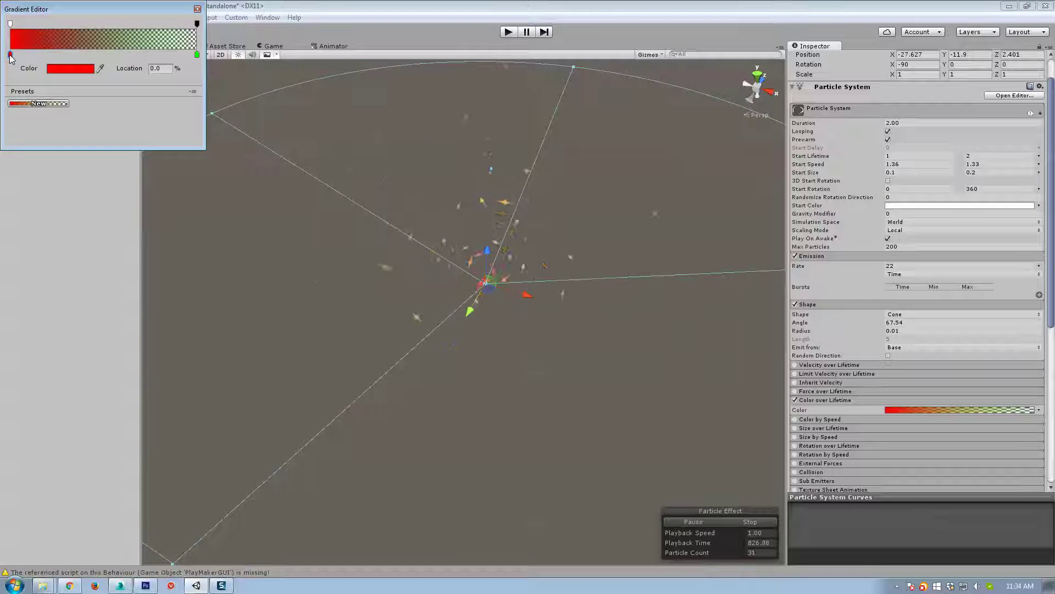
left_click(50, 55)
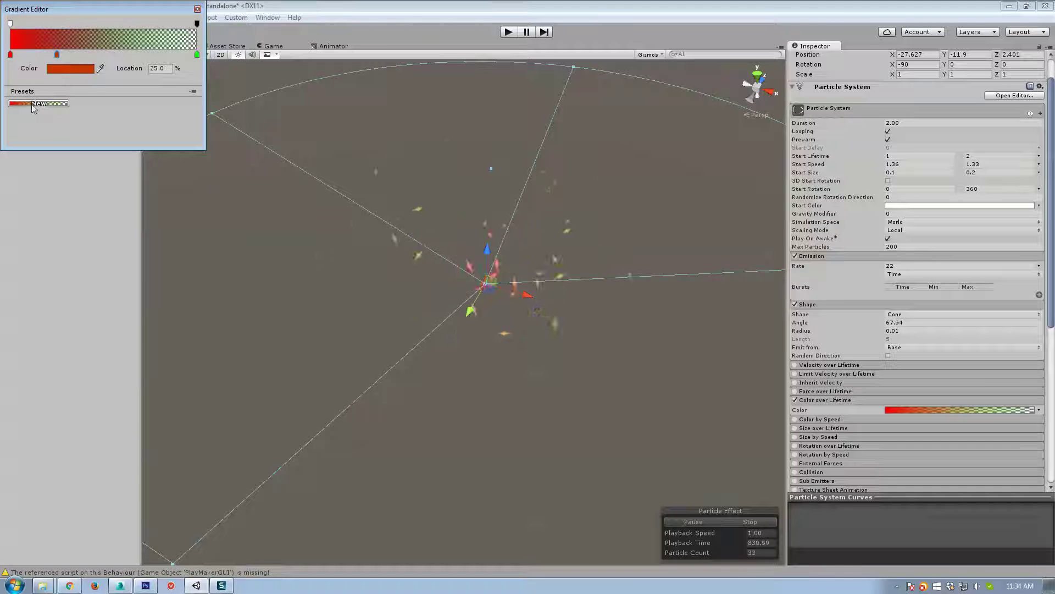
left_click(70, 69)
left_click_drag(194, 247, 193, 241)
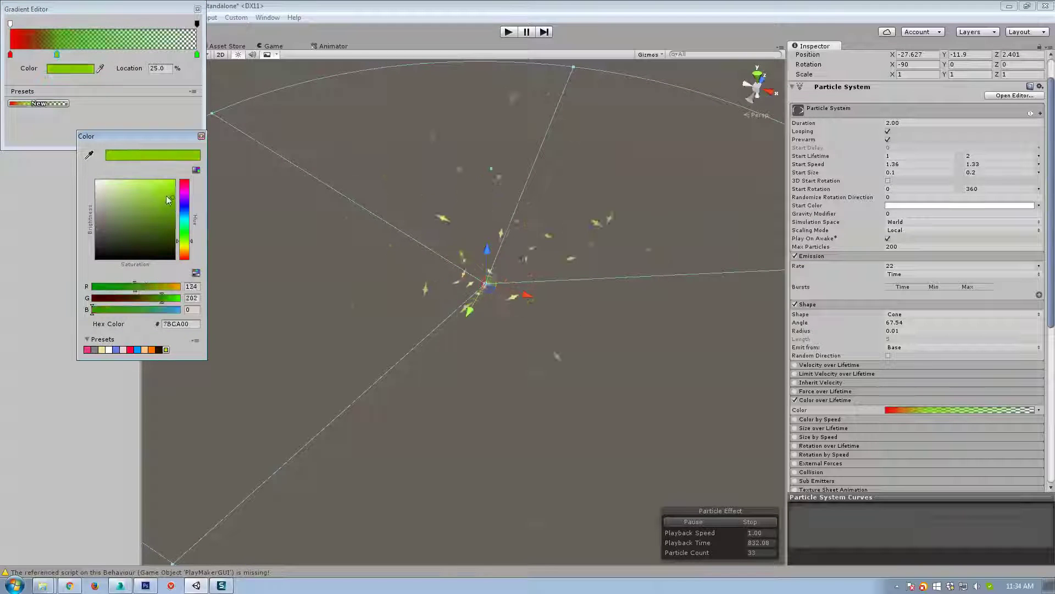
left_click(163, 182)
left_click(11, 54)
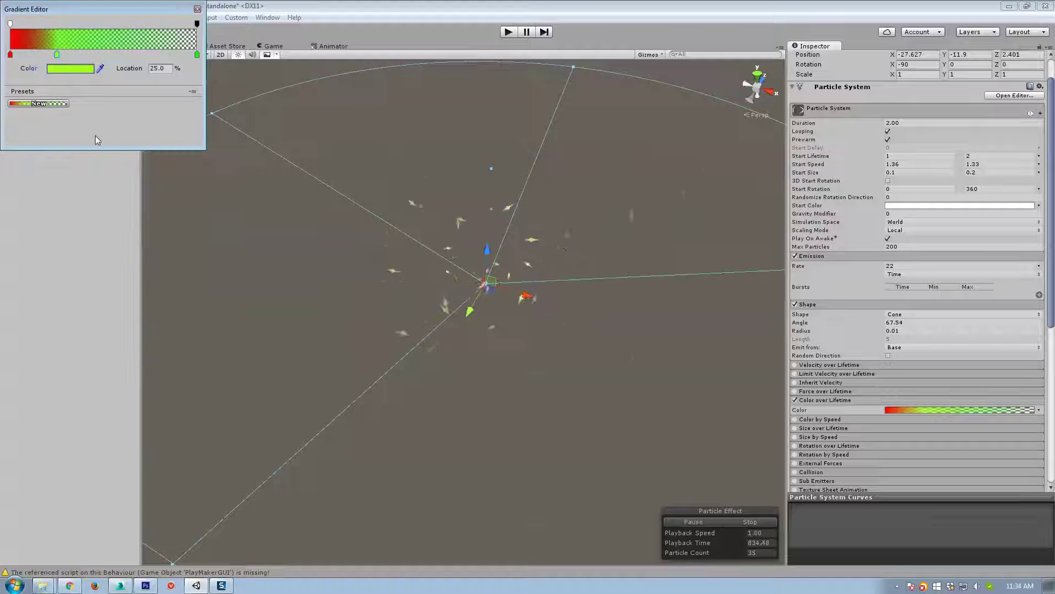
left_click(77, 69)
left_click(183, 246)
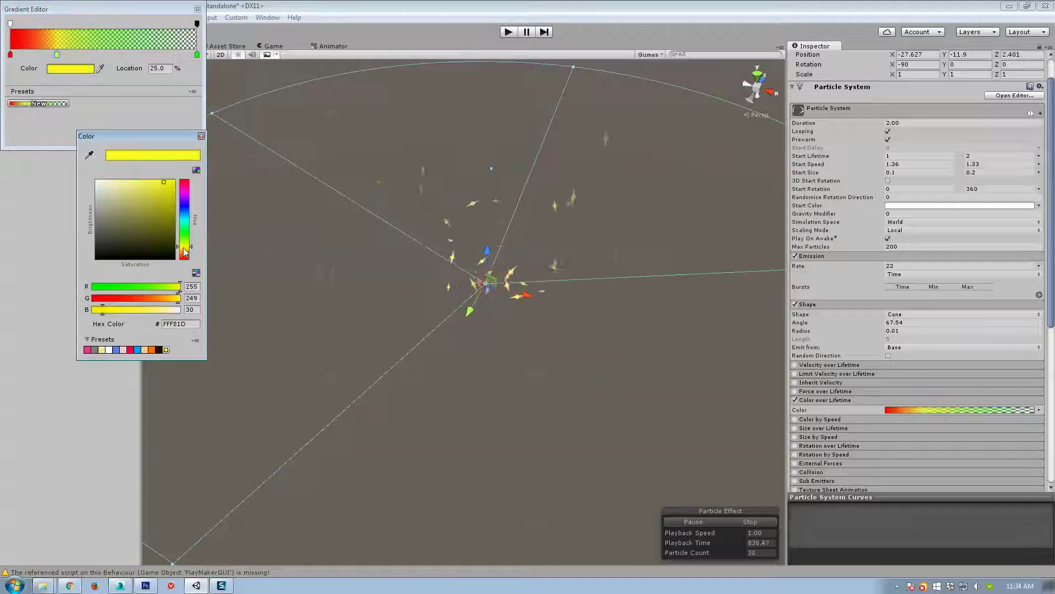
Step: Change the gradient's start color key to yellow, hex FFED00
left_click(57, 55)
left_click(10, 55)
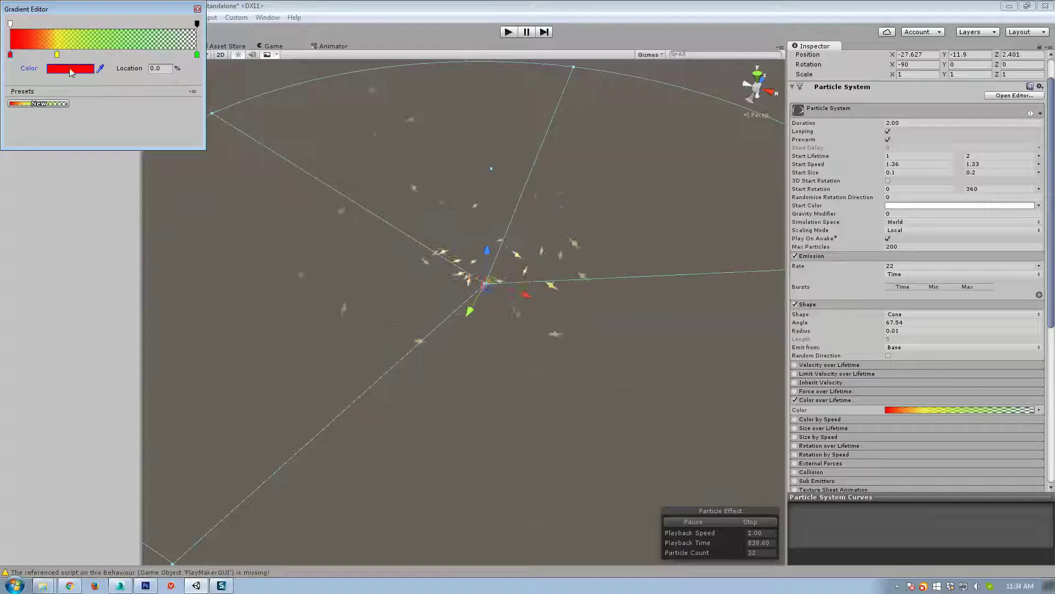
left_click(71, 68)
left_click(184, 247)
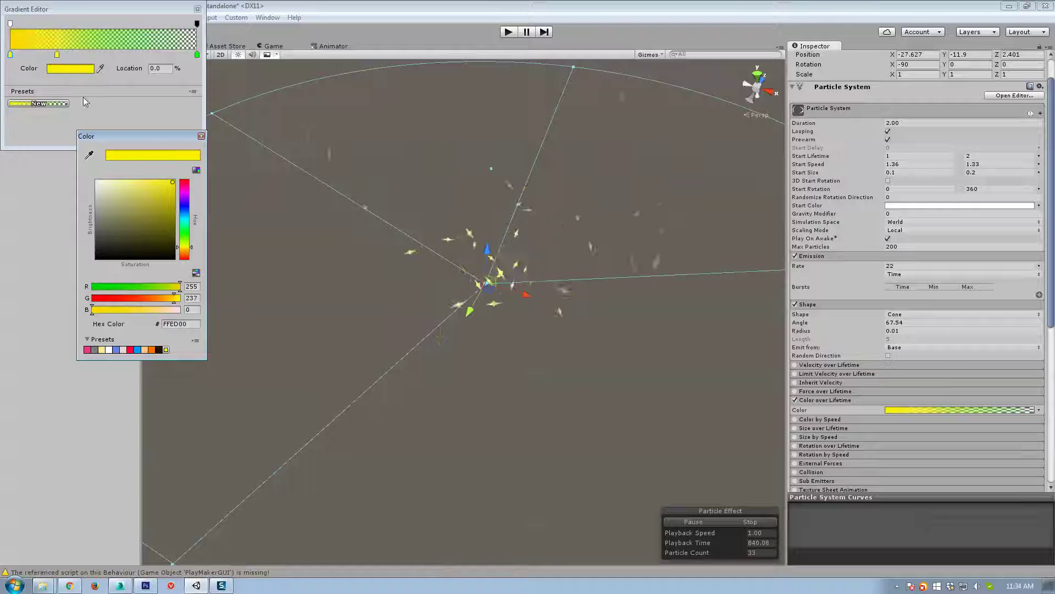
Step: Move the middle color key to 32.4% and change it to red
left_click(68, 58)
left_click_drag(69, 55, 71, 55)
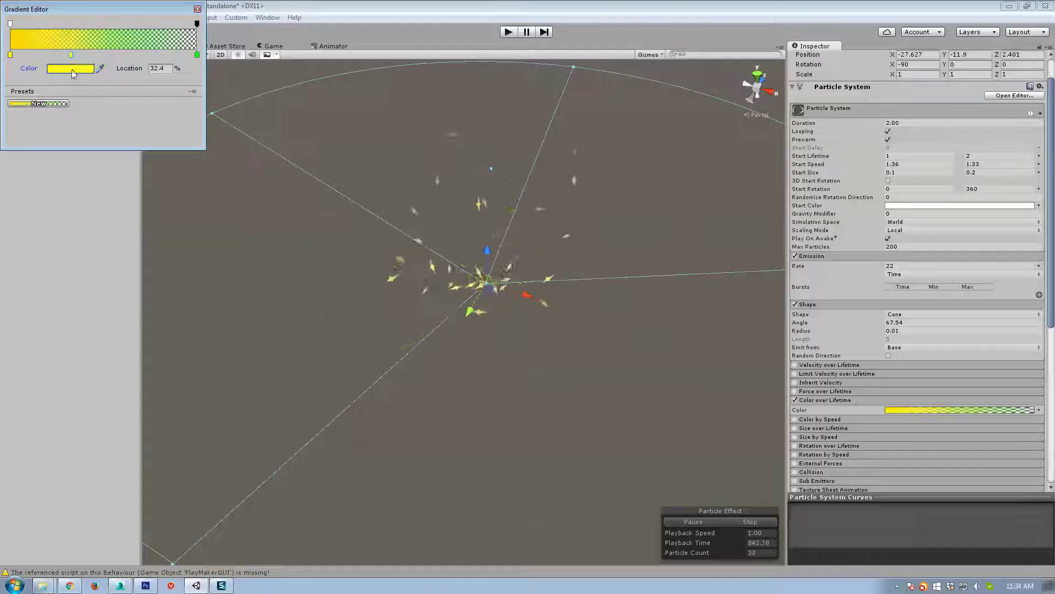
left_click(70, 69)
left_click(184, 260)
Step: Set the gradient's end color key to black and shift the red key to 33.2%
left_click(197, 54)
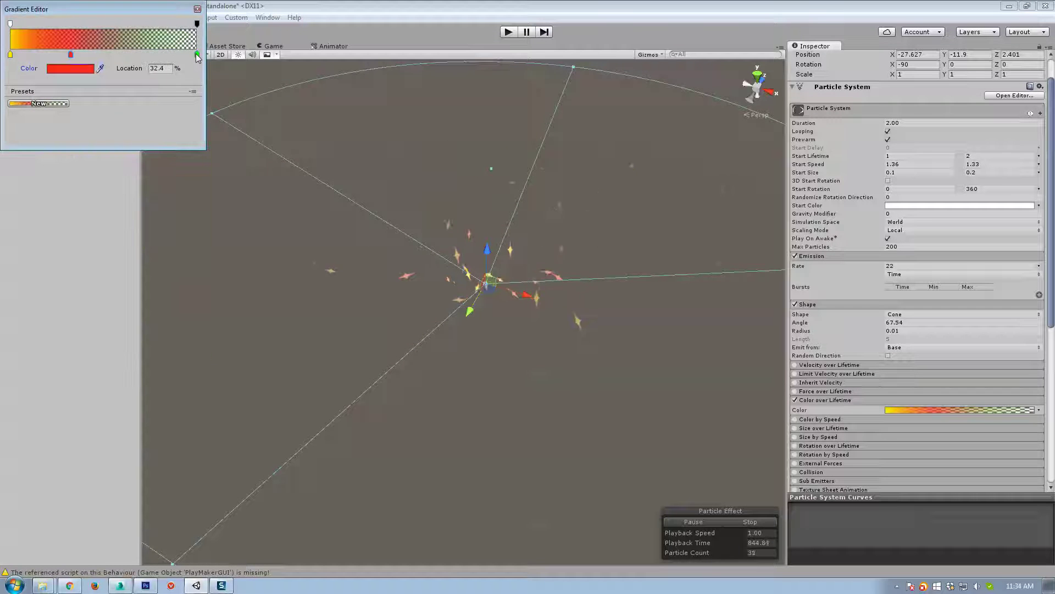
left_click(197, 55)
left_click(70, 68)
left_click_drag(132, 242, 81, 285)
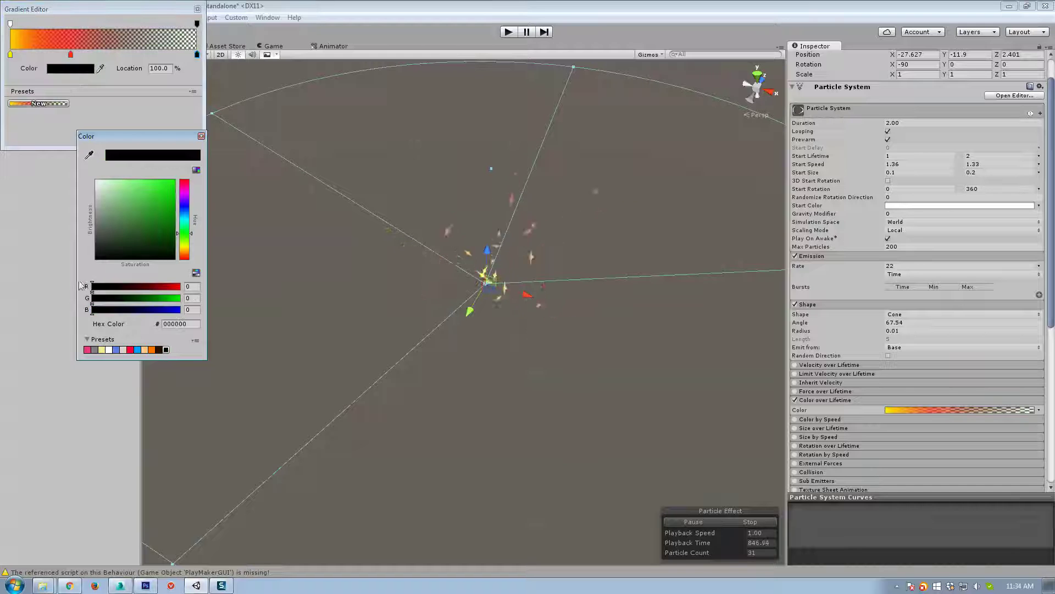
left_click(202, 136)
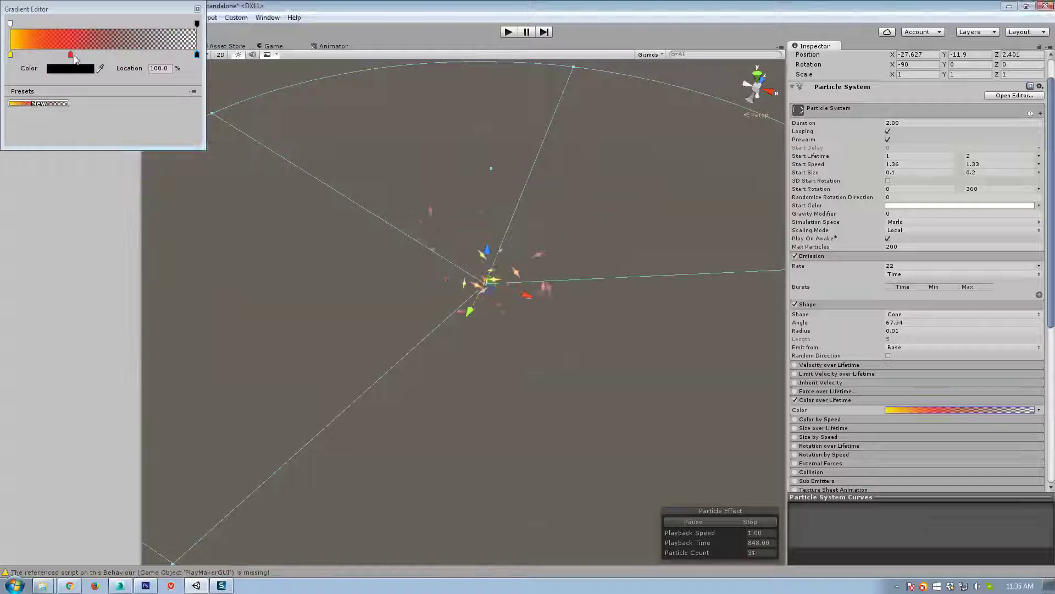
left_click_drag(74, 55, 75, 55)
Step: Replace the FX material's particle texture with a soft, blurry one and set the Start Size range to 1 and 2
scroll(919, 423, "down", 5)
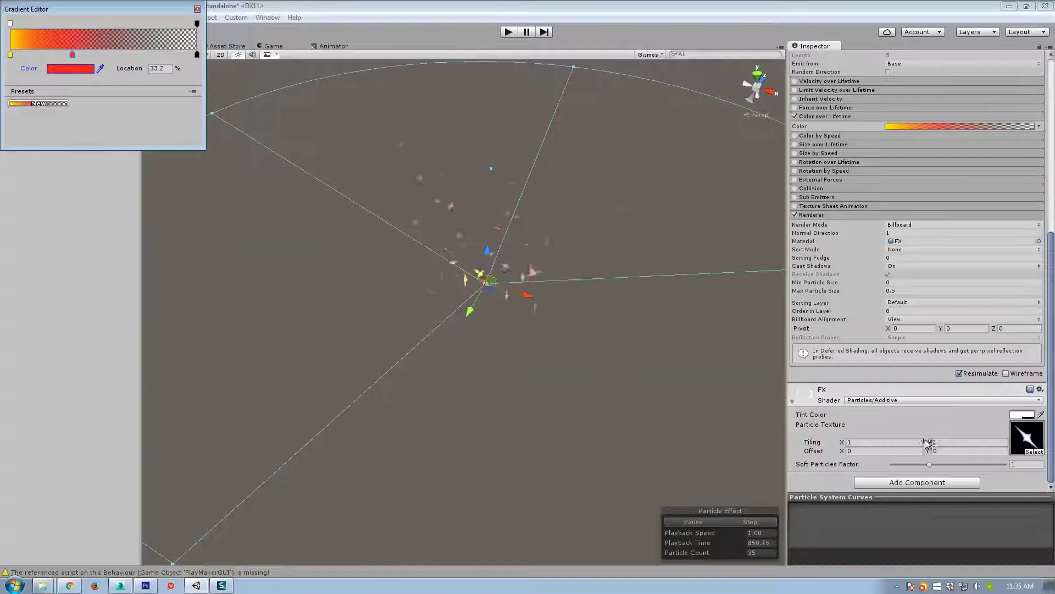
left_click(1039, 453)
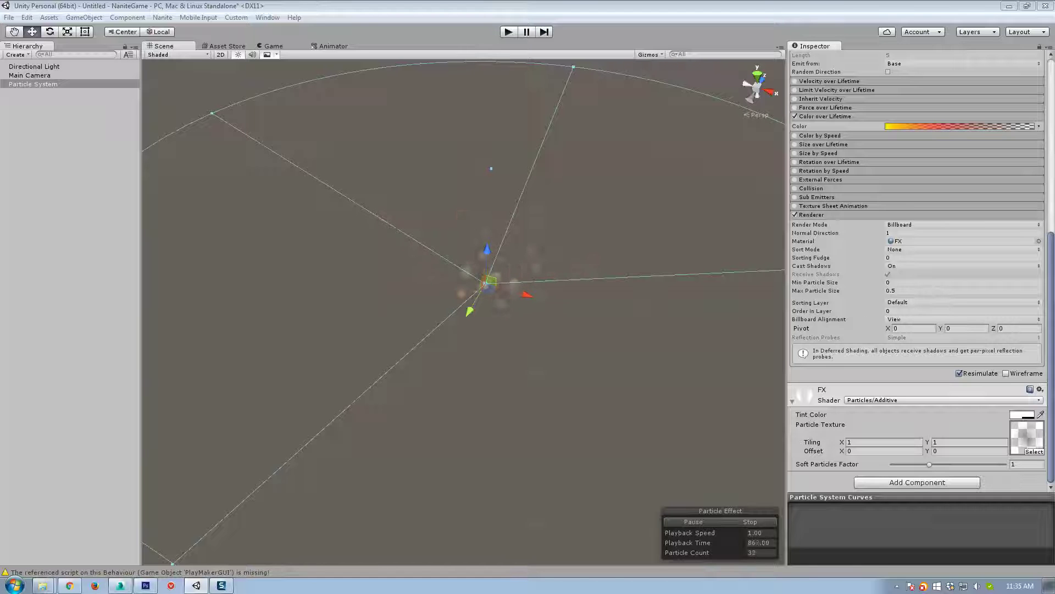
scroll(869, 323, "up", 10)
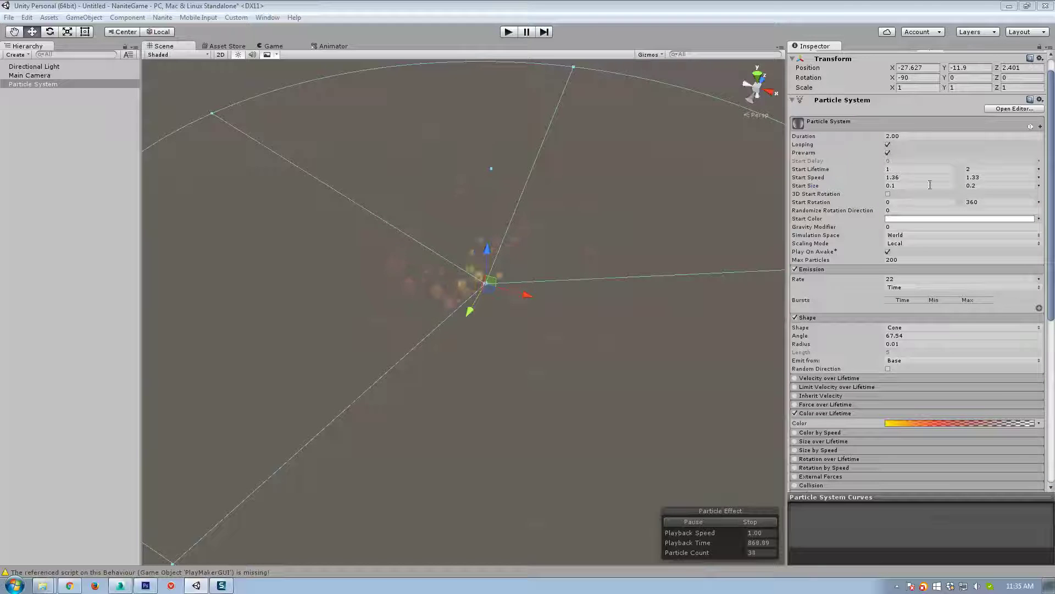
left_click(930, 184)
left_click(986, 185)
type("2")
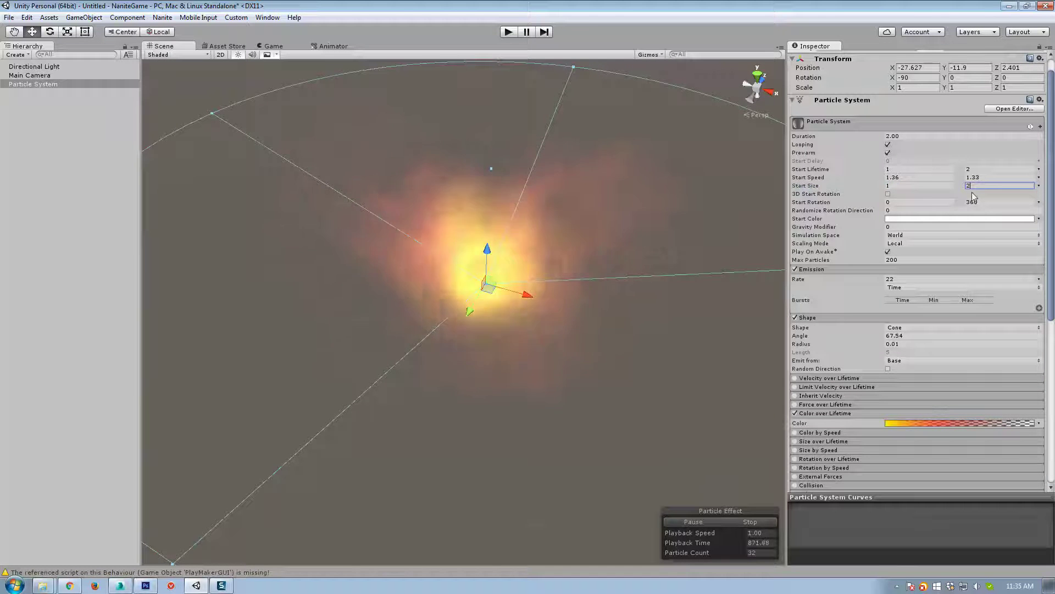
Step: Set the Start Speed range to 0 and 0.5
left_click(930, 178)
type("1")
left_click(981, 177)
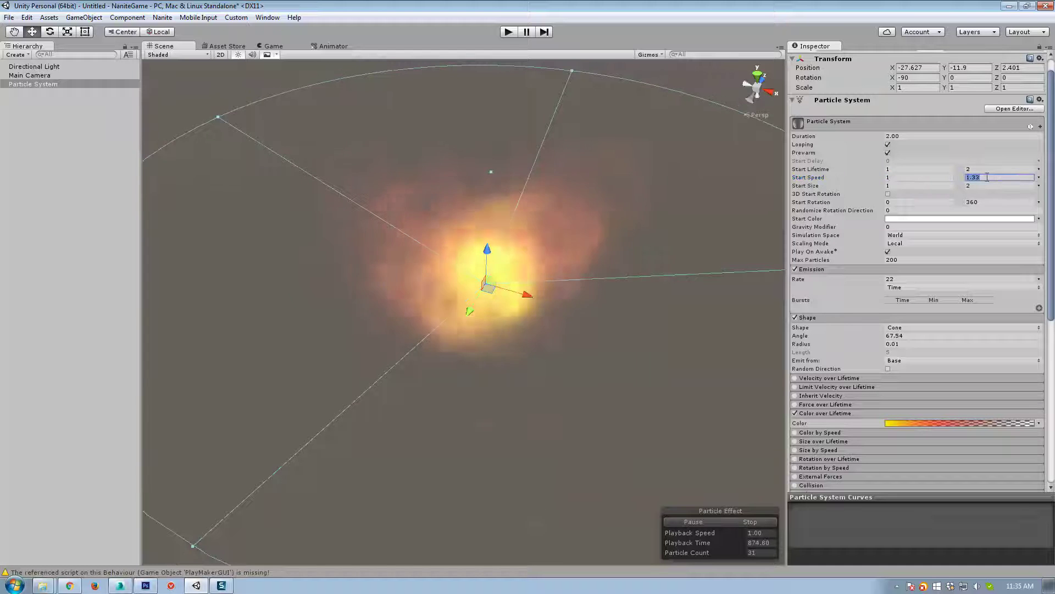
type("1")
left_click(925, 177)
type(".5")
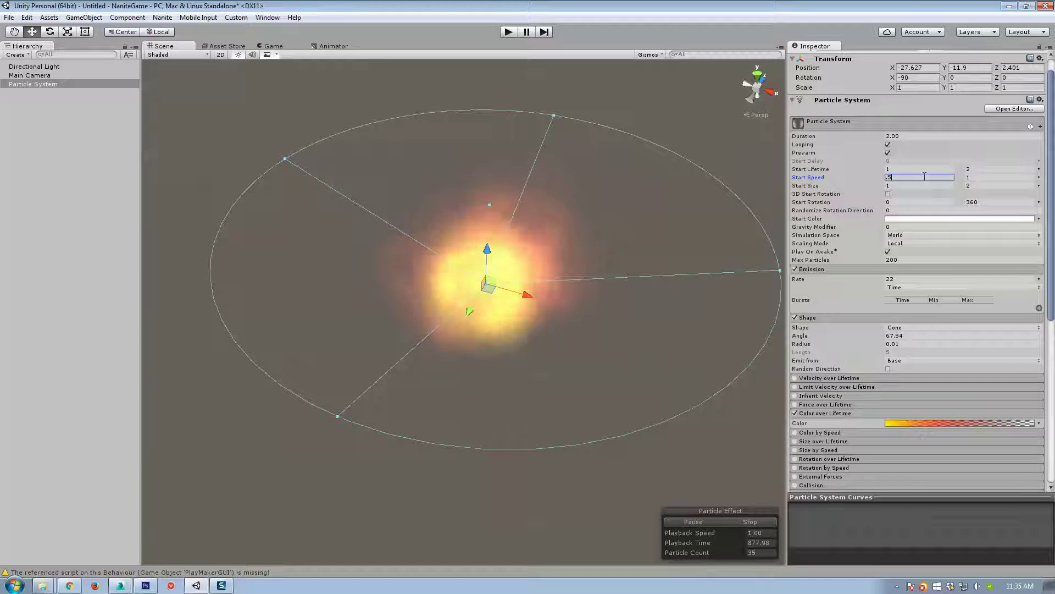
key("BackSpace")
key("BackSpace")
type("0")
key("Tab")
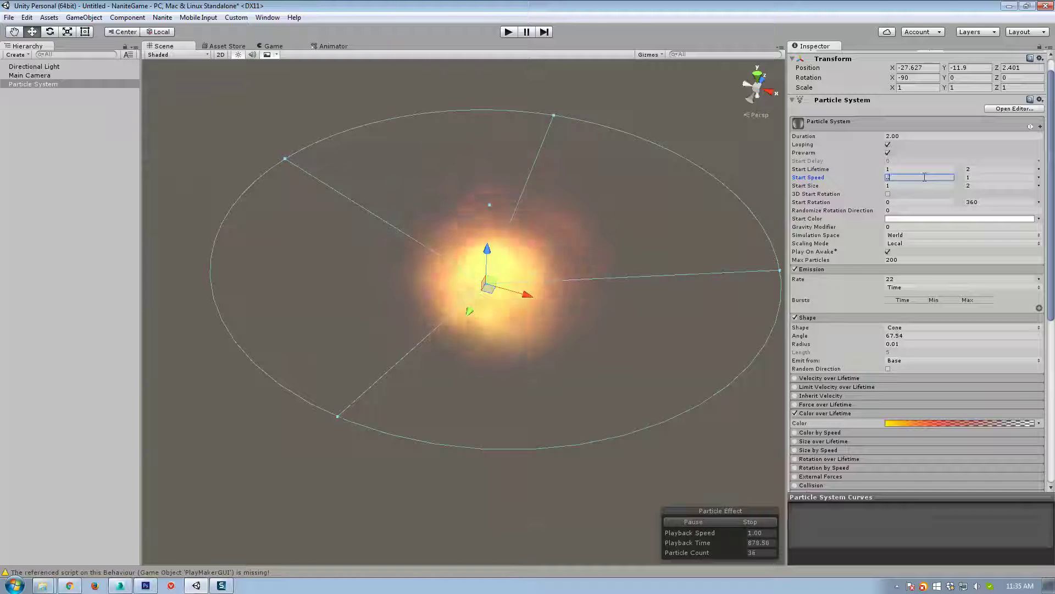
type(".5")
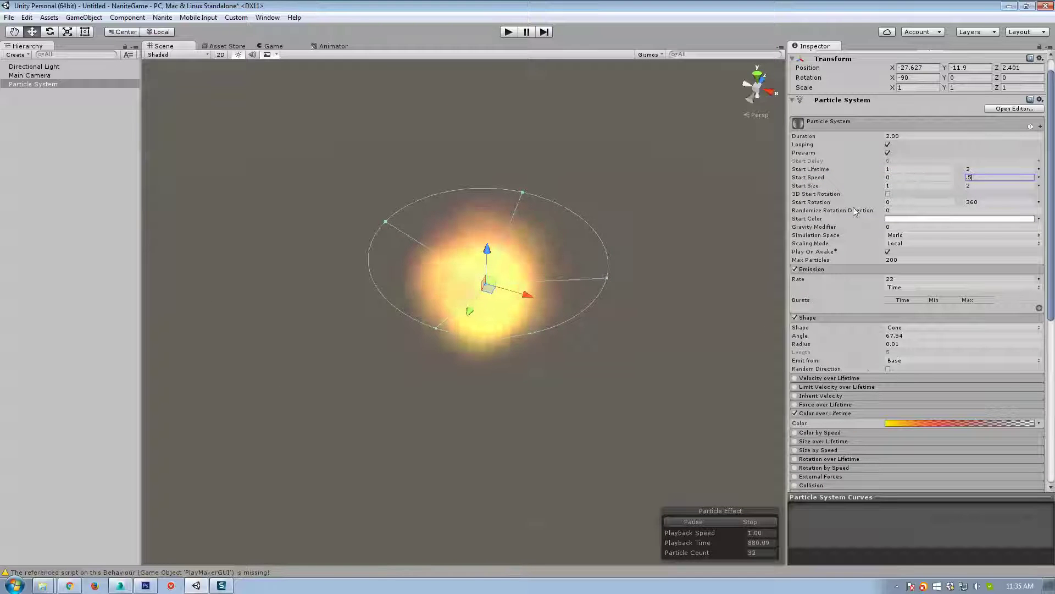
Step: Set the particle system's Start Lifetime range to 2 and 3 and its Duration to 3
scroll(800, 377, "down", 3)
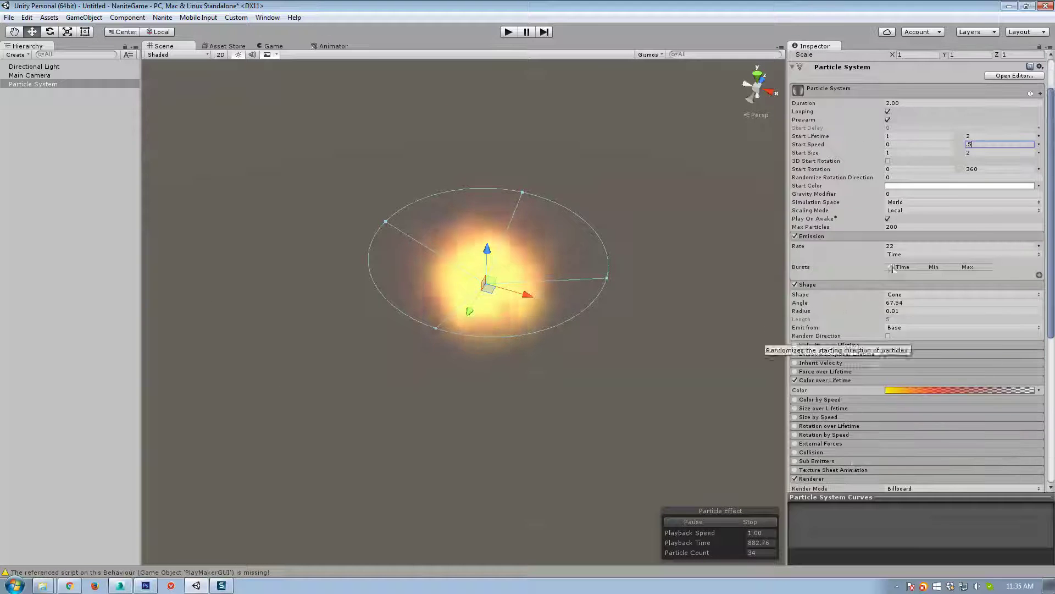
left_click(984, 137)
type("3")
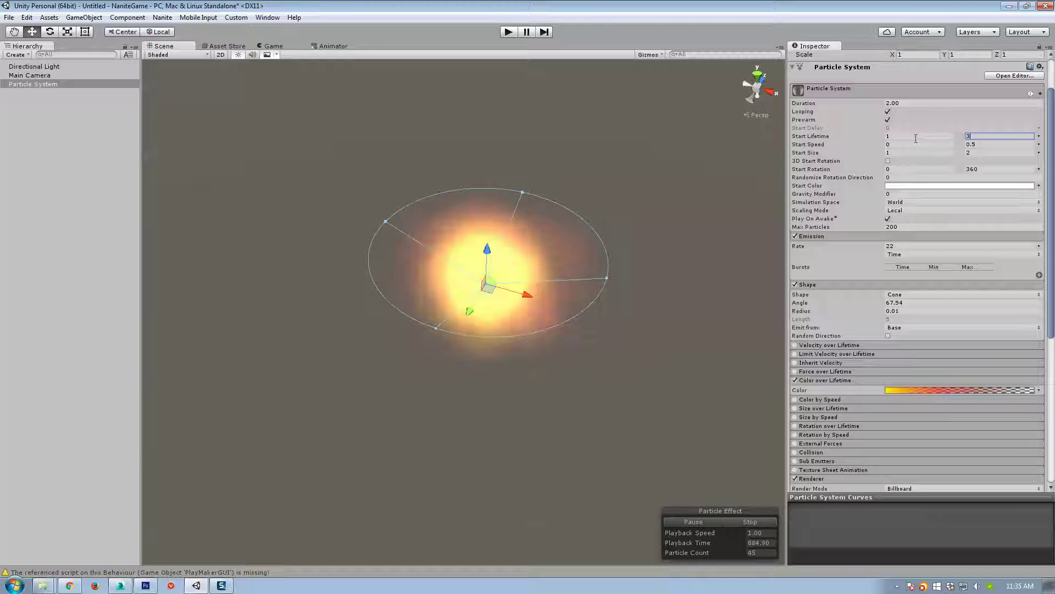
type("2")
key("shift+Tab")
type("3")
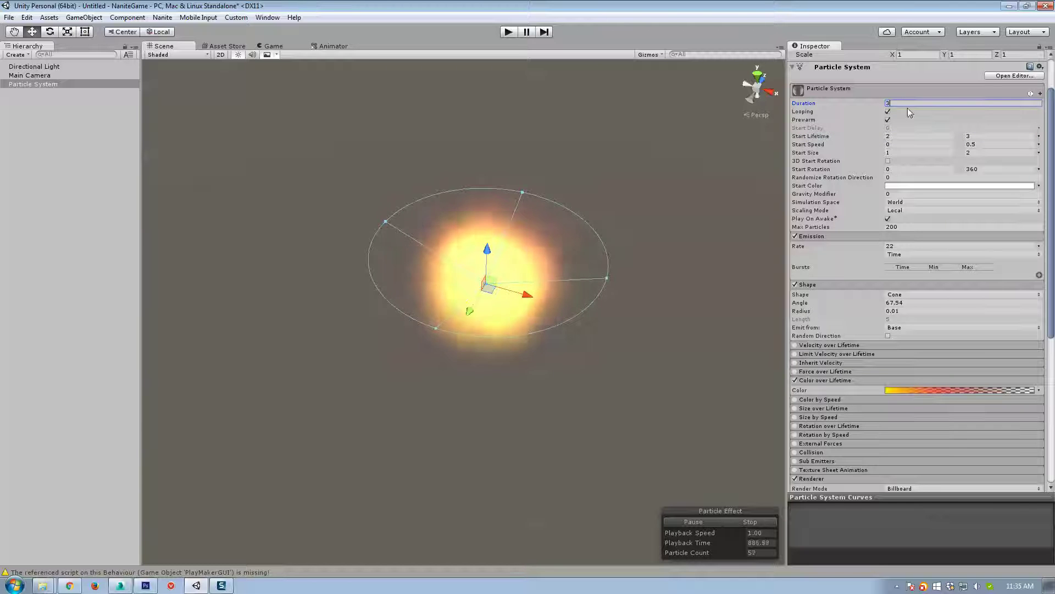
Step: Set the Start Speed range to 0.5 and 1
left_click(973, 144)
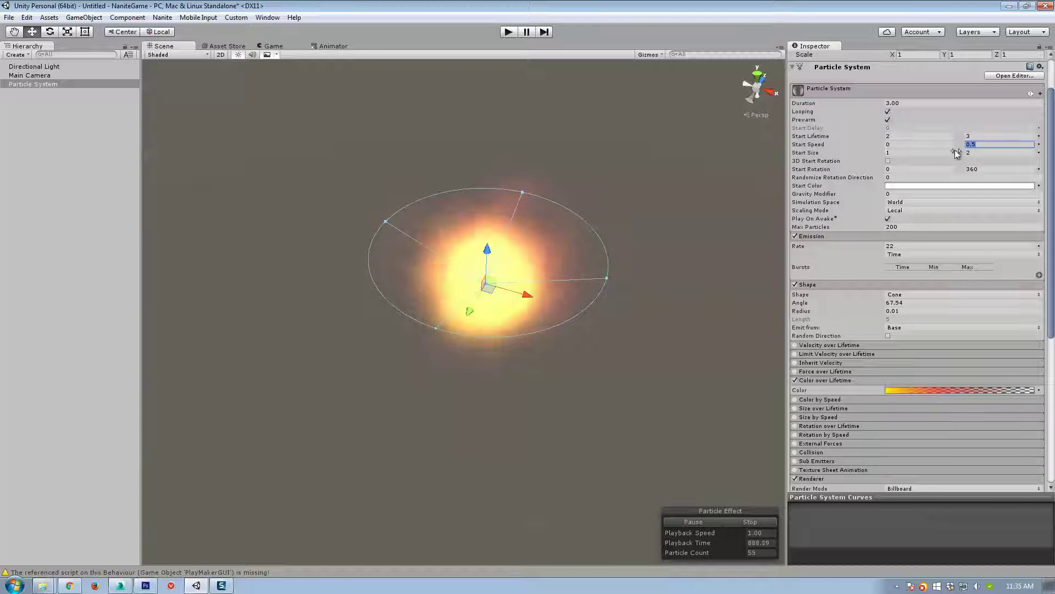
key("shift+Tab")
type("0.5")
key("Tab")
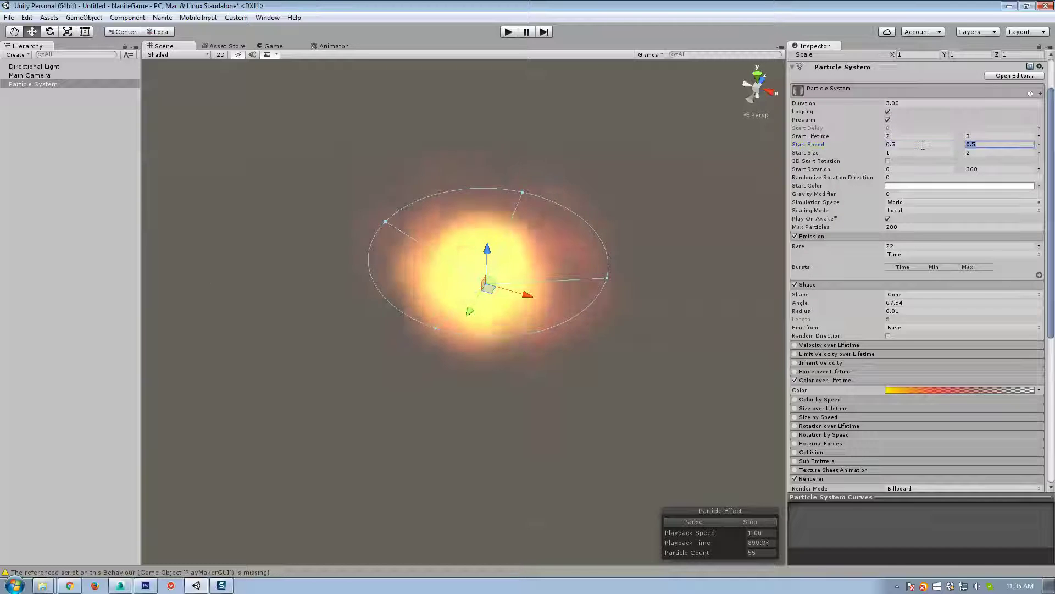
type("1")
left_click(528, 355)
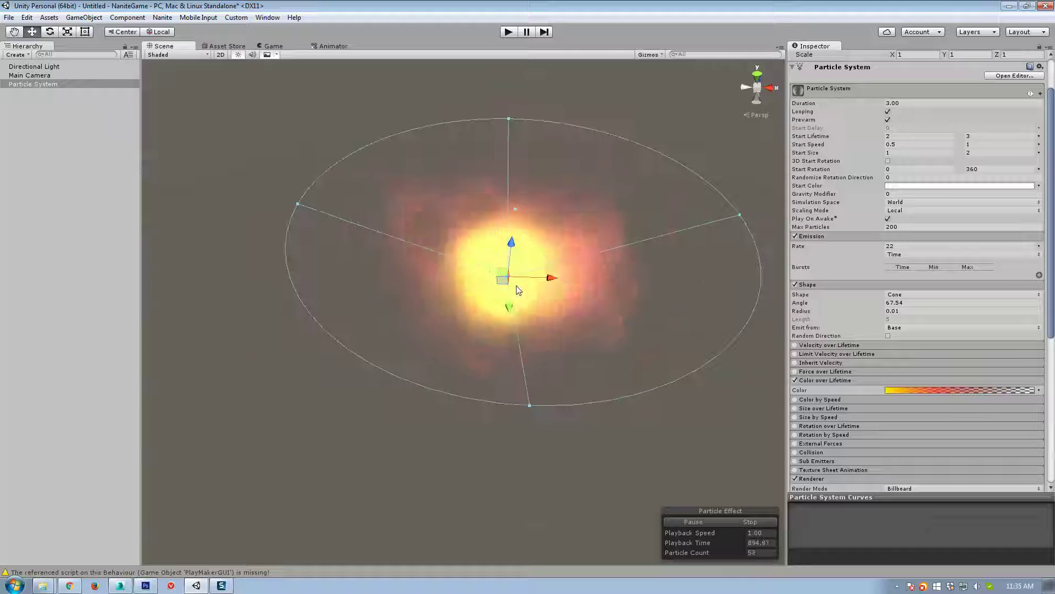
Step: Try the Particles/Alpha Blended shader on the FX material
left_click(924, 390)
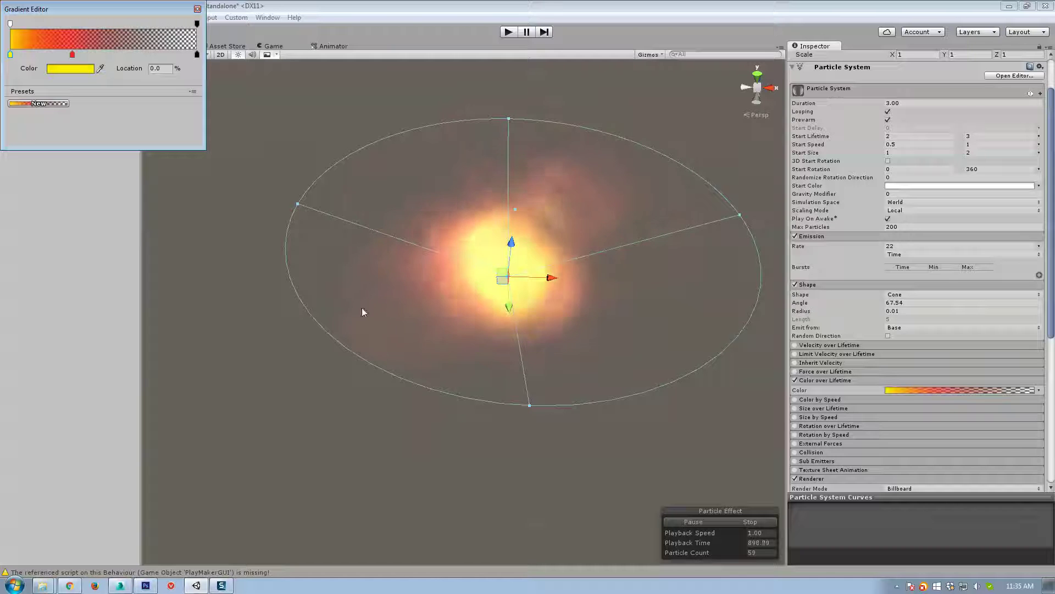
scroll(1019, 416, "down", 8)
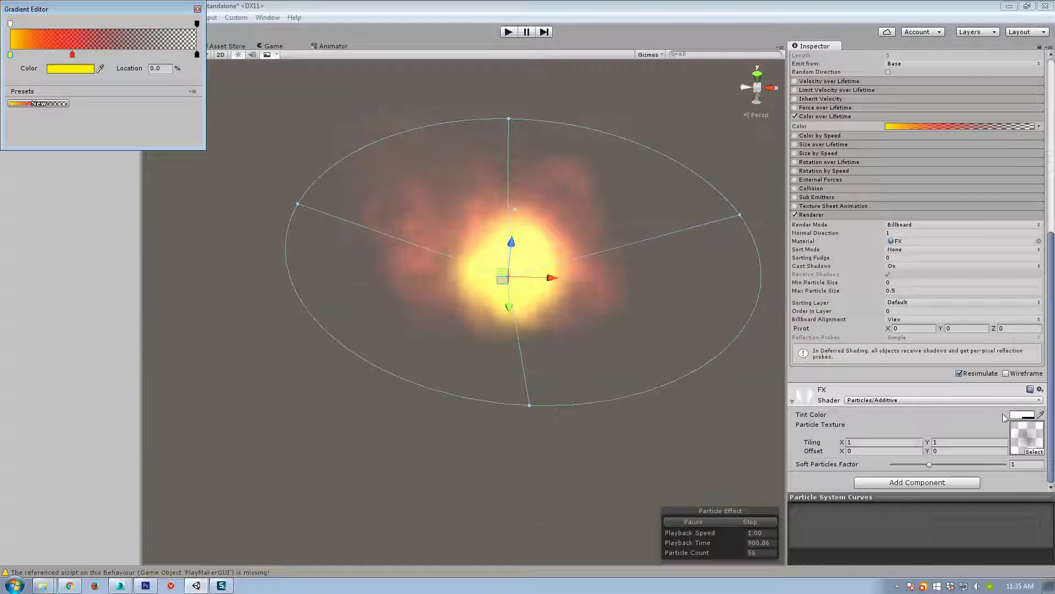
left_click(901, 399)
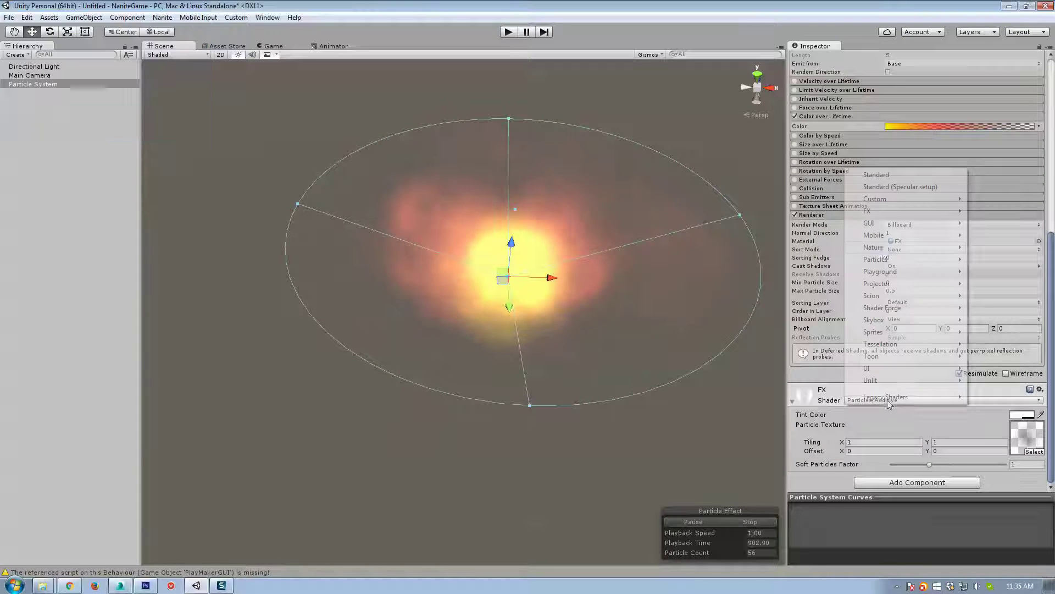
mouse_move(890, 259)
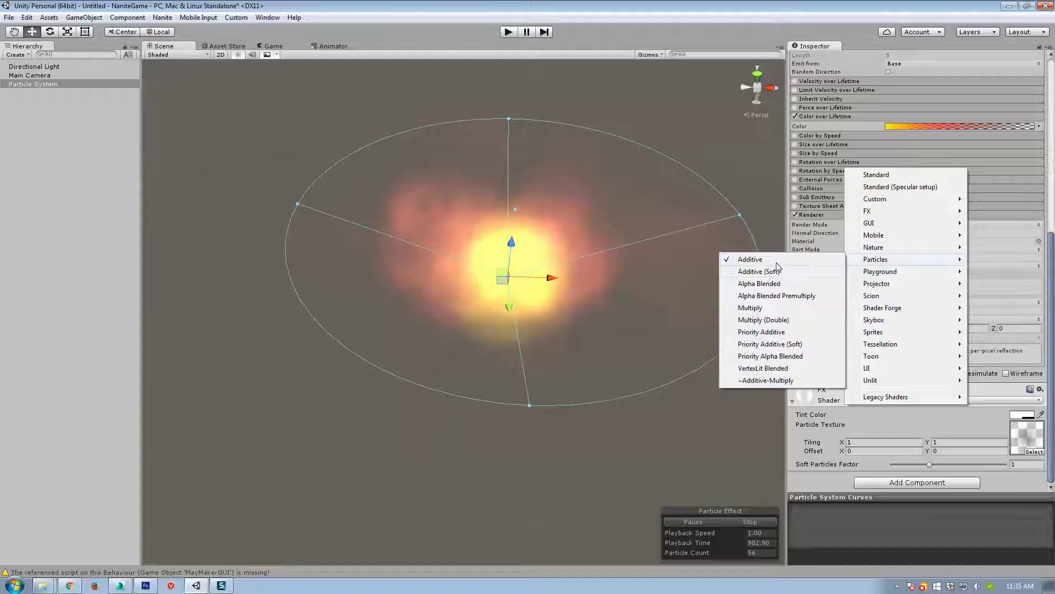
left_click(759, 284)
left_click_drag(676, 281, 638, 302, "alt")
Step: Try the Particles/Multiply and Particles/Priority Additive shaders on the FX material
left_click(901, 400)
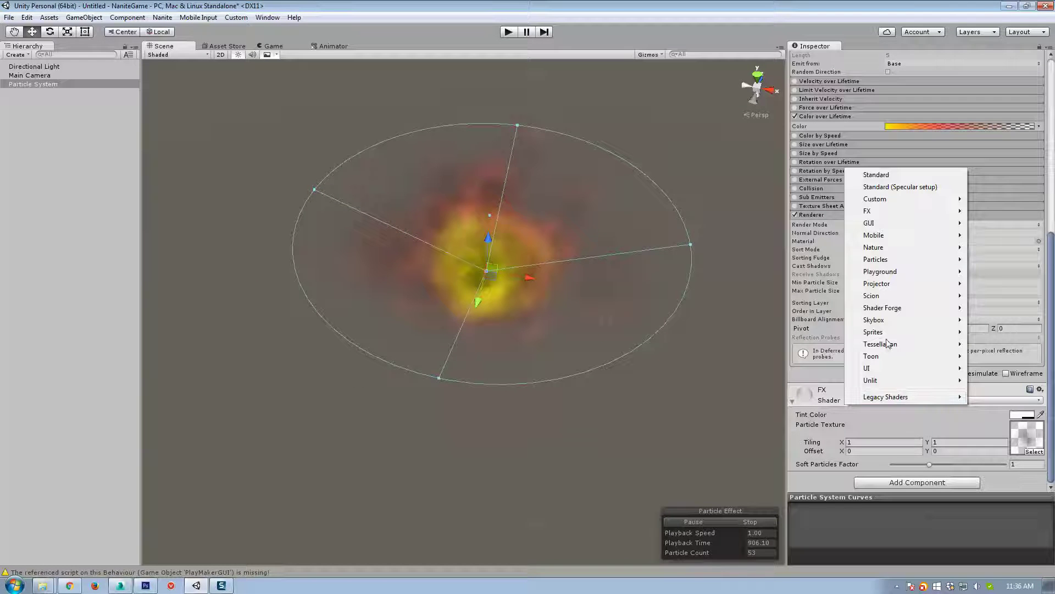
mouse_move(879, 261)
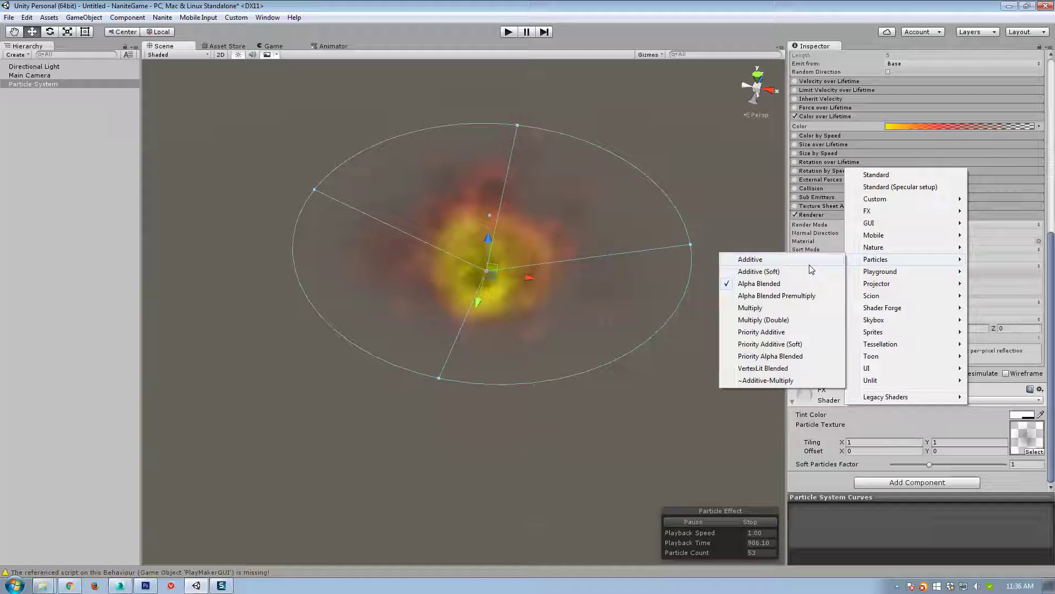
left_click(760, 309)
left_click(977, 411)
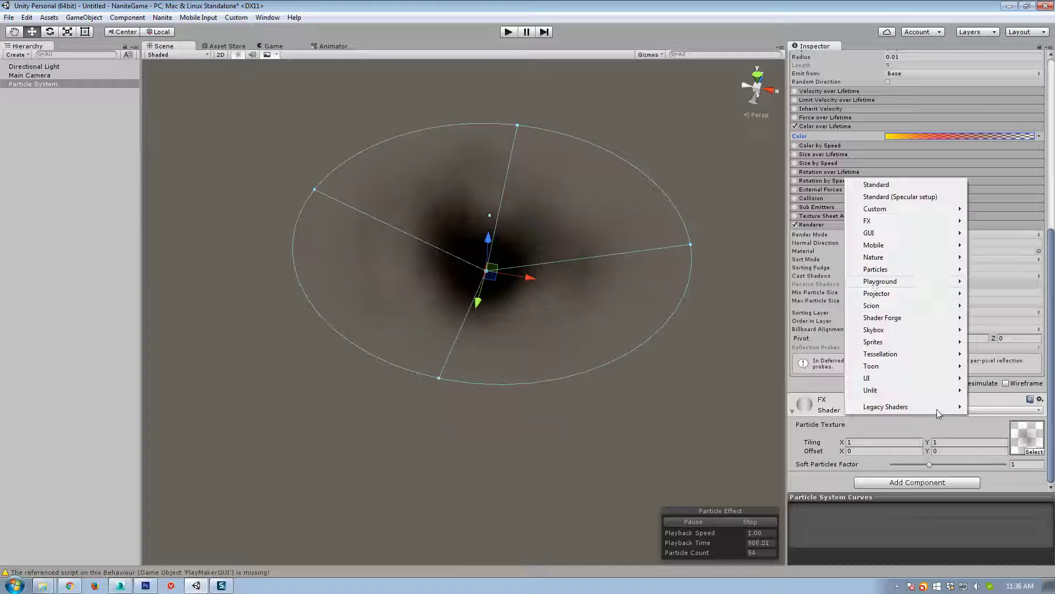
mouse_move(875, 269)
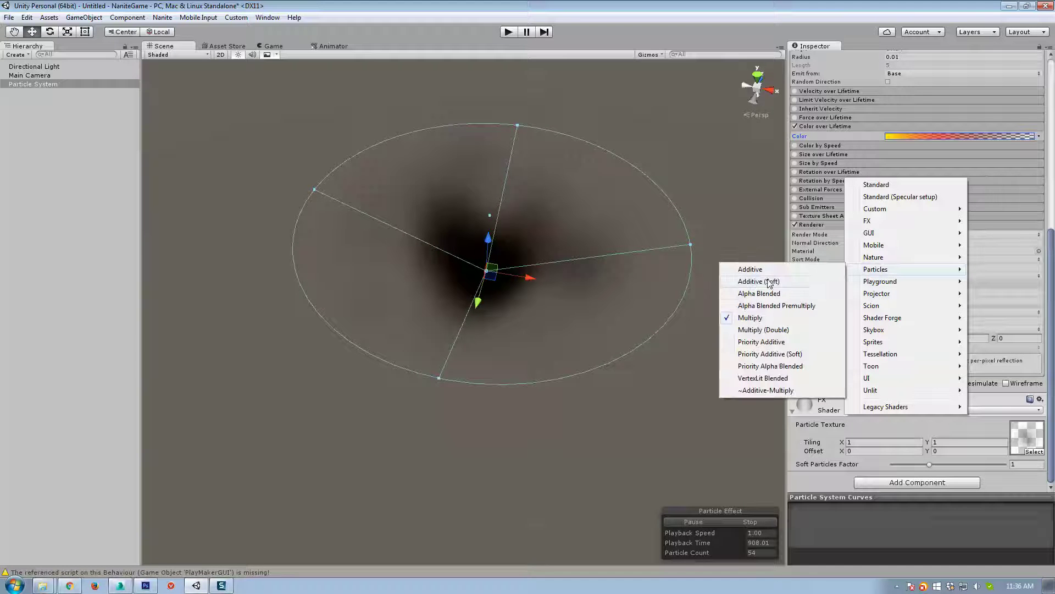
left_click(752, 342)
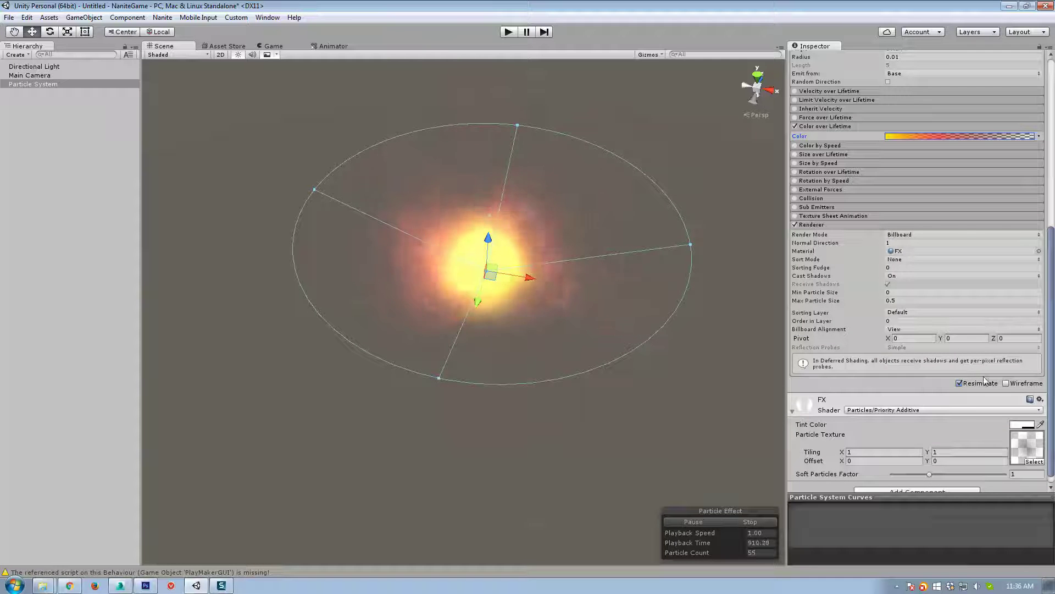
Step: Try the Particles/Additive (Soft) shader and return the FX material to Particles/Additive
left_click(907, 409)
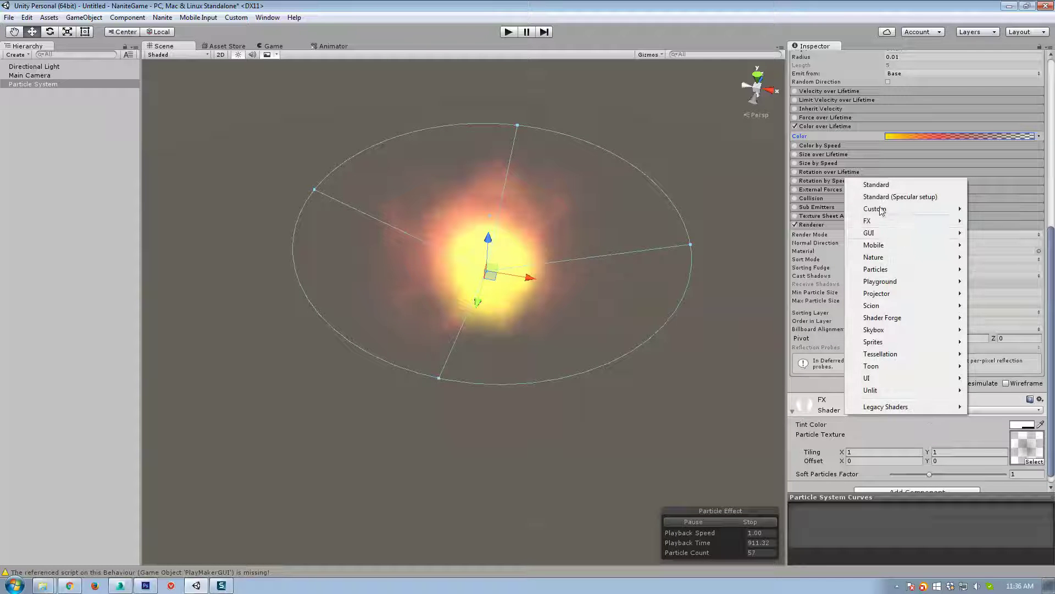
mouse_move(881, 270)
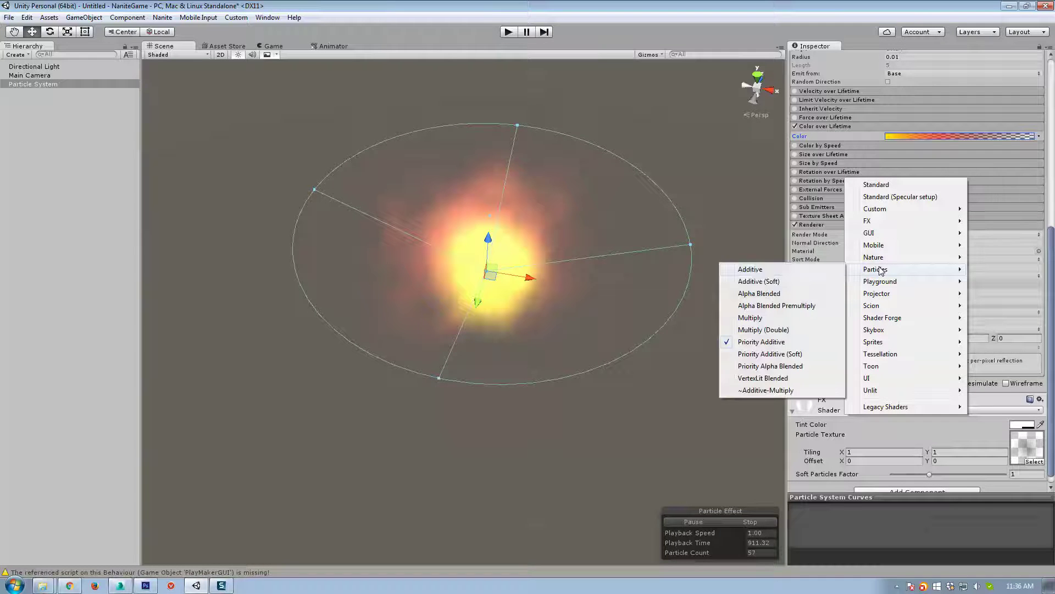
left_click(753, 282)
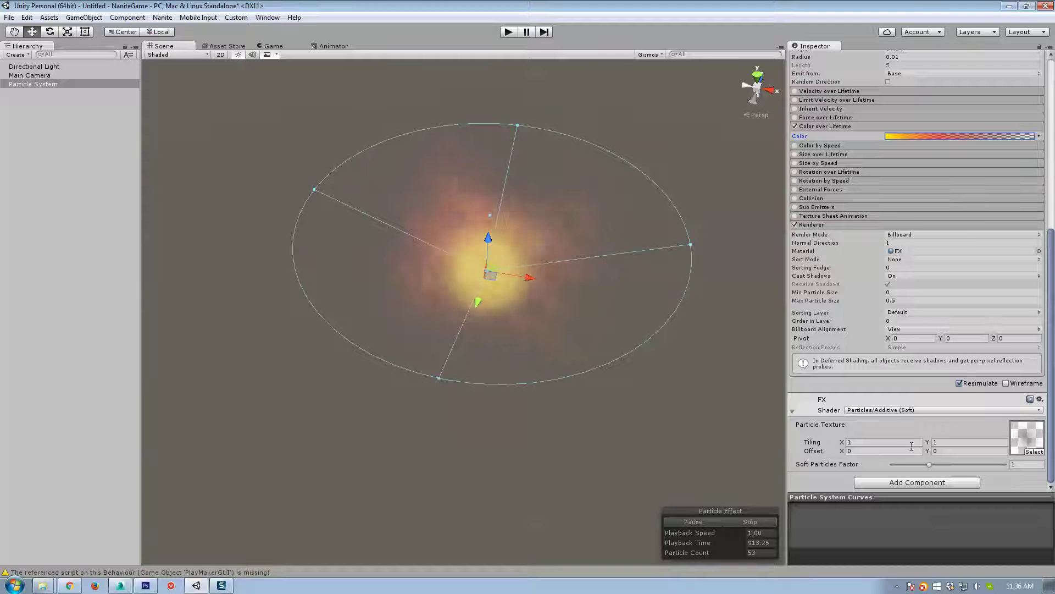
left_click(925, 411)
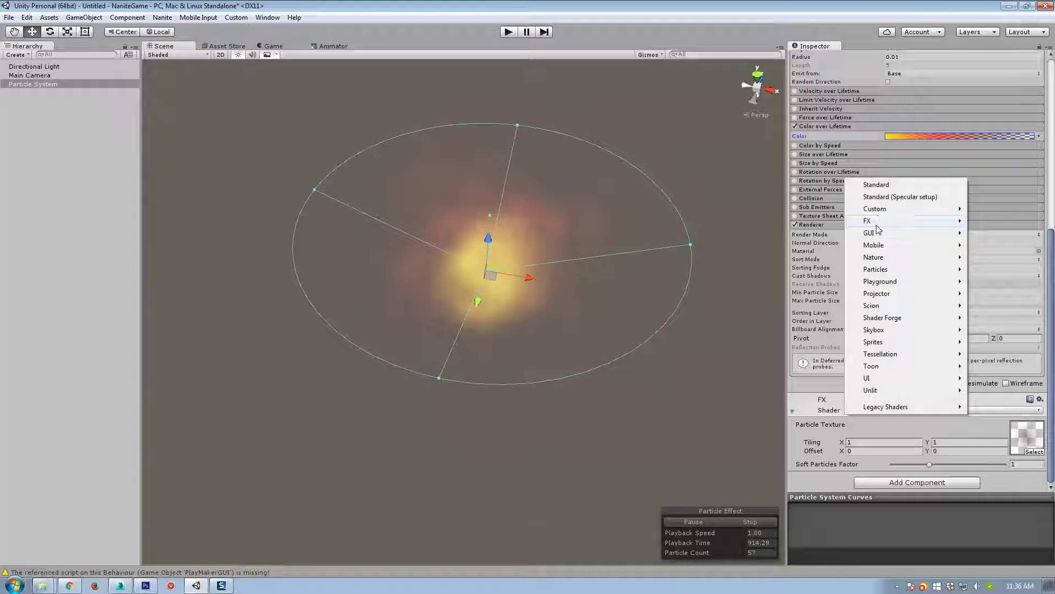
mouse_move(880, 271)
left_click(753, 269)
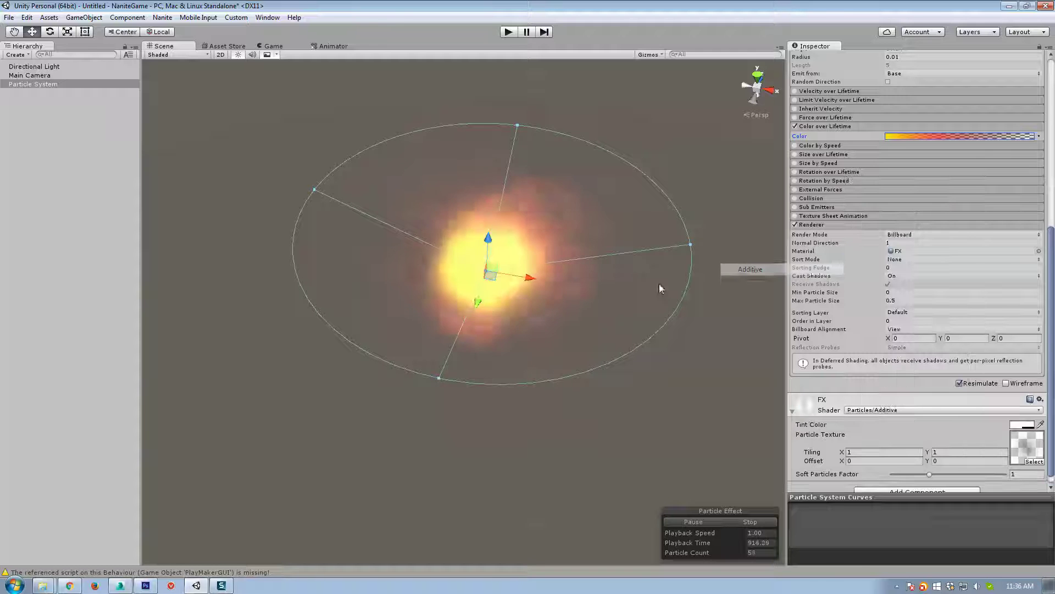
scroll(608, 361, "up", 3)
middle_click_drag(668, 380, 590, 384)
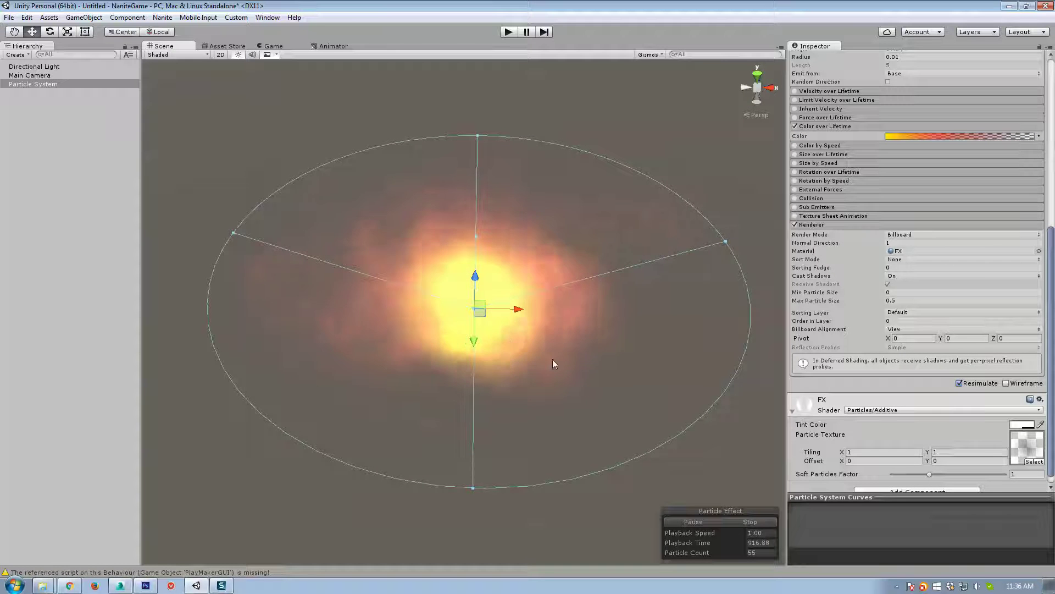
Step: Try red, magenta and cyan on the Color over Lifetime gradient's end color key and settle on orange FF9003
left_click(929, 136)
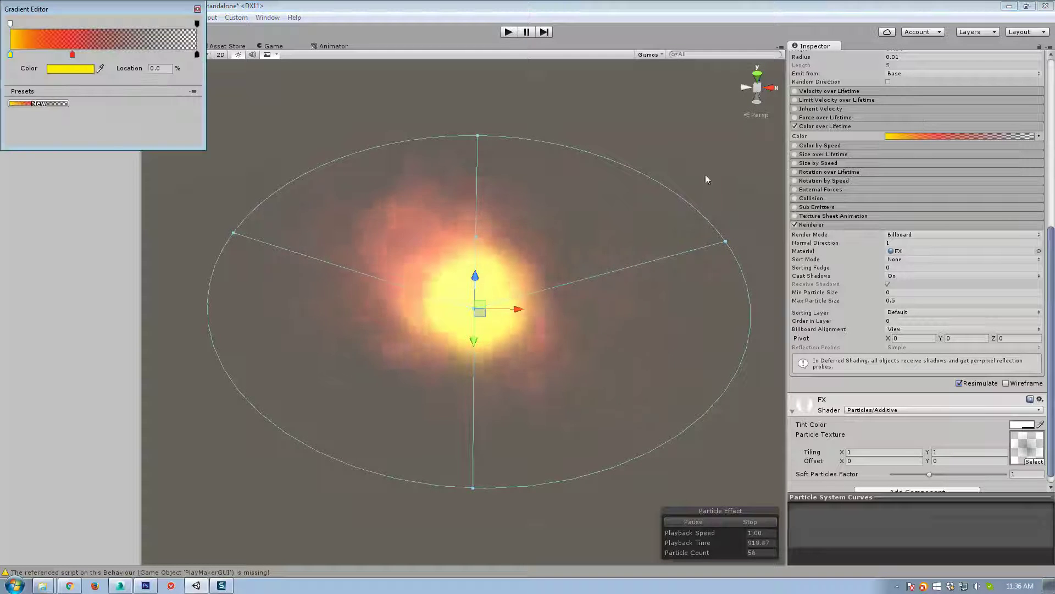
left_click(197, 54)
left_click(71, 68)
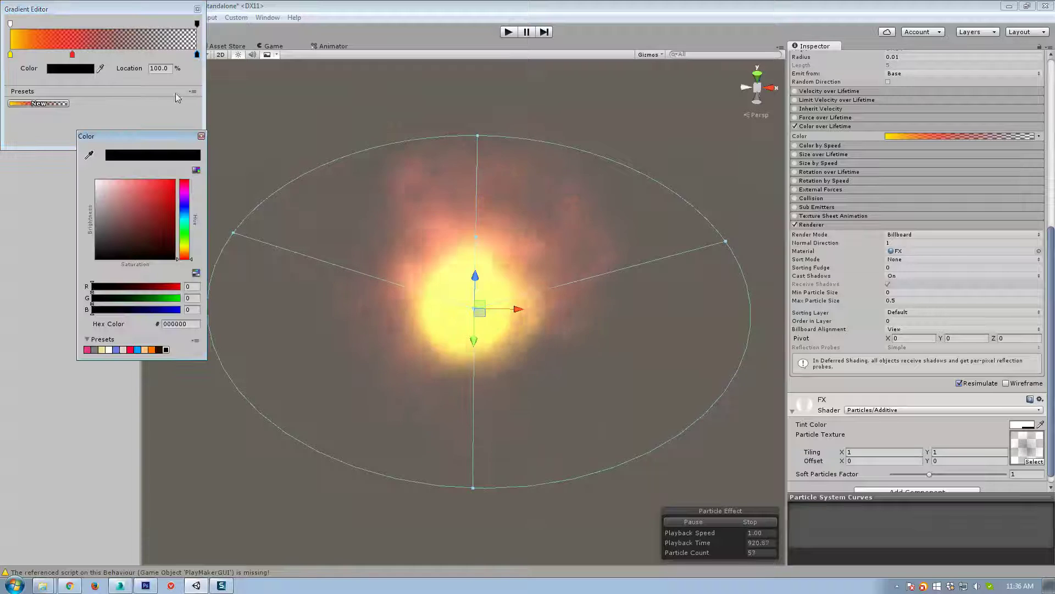
left_click(166, 187)
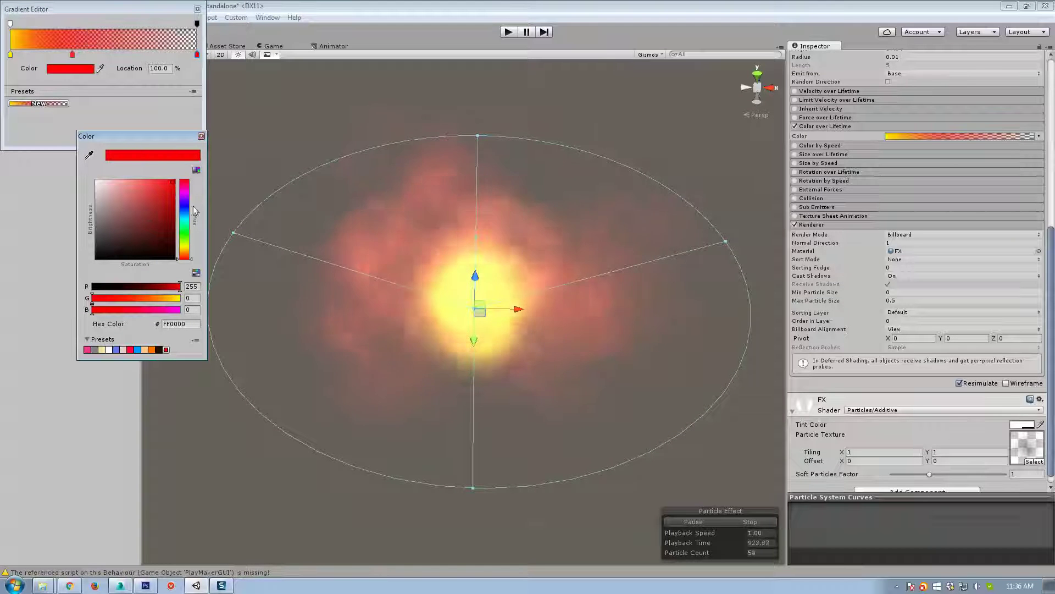
left_click(185, 190)
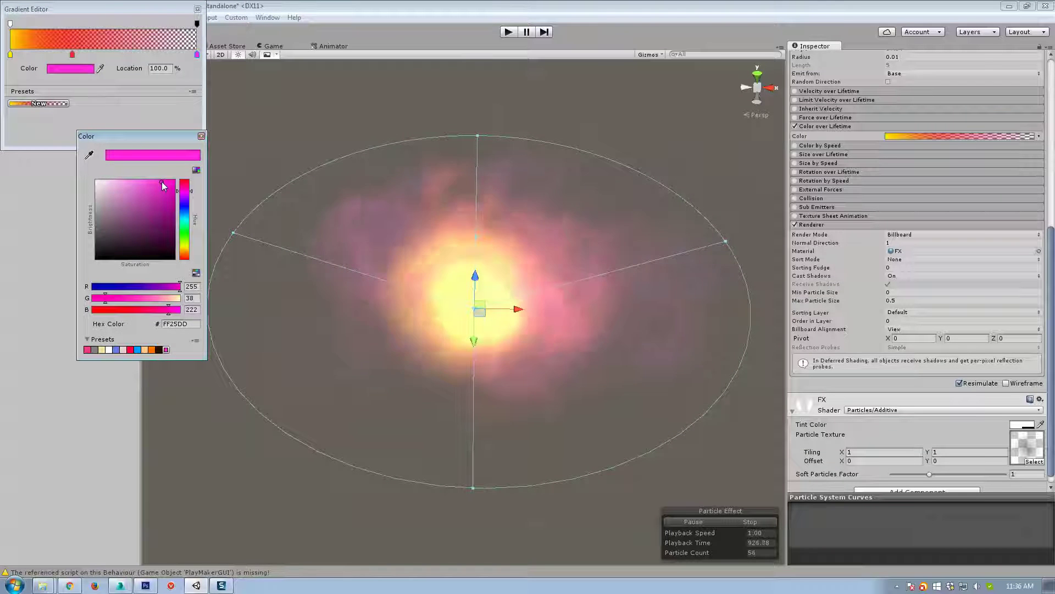
left_click(188, 218)
left_click(187, 219)
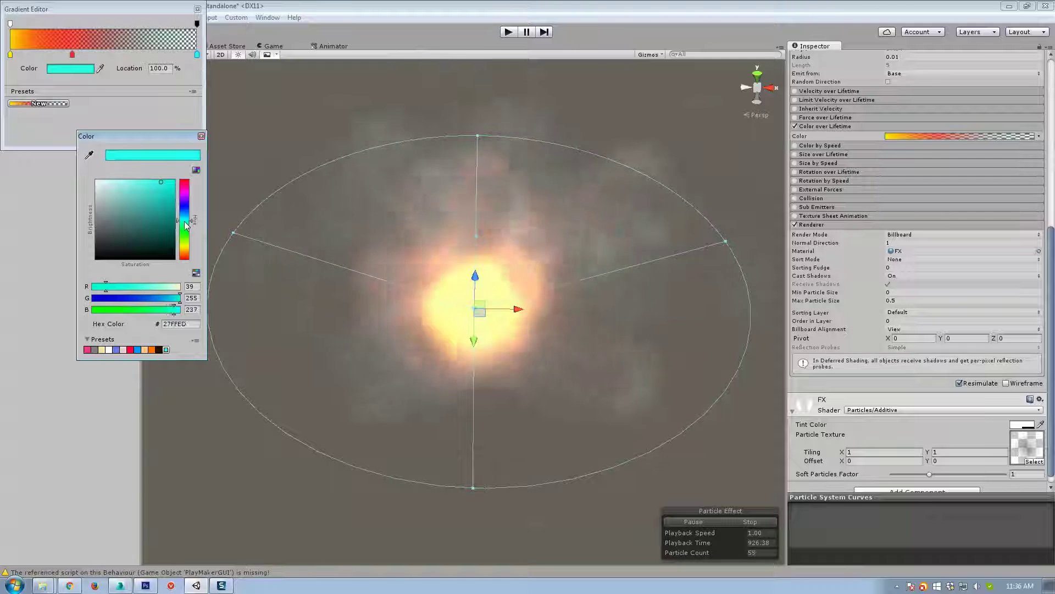
left_click(174, 181)
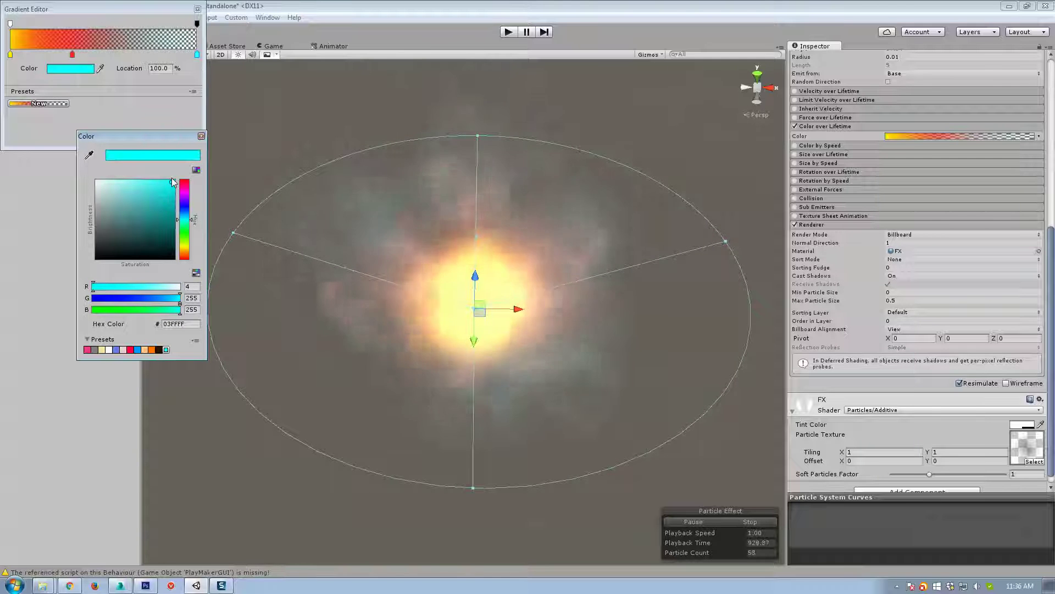
left_click_drag(182, 230, 182, 257)
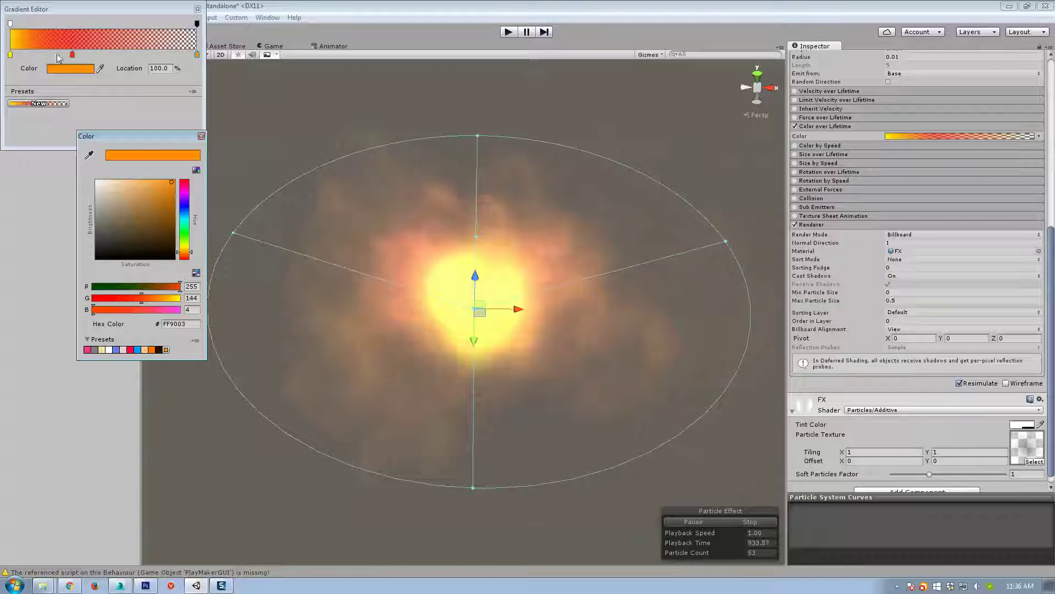
Step: Add a second yellow color key near the gradient's start and change the key at 0% to white
left_click(10, 54)
mouse_move(10, 54)
left_mouse_down()
mouse_move(33, 55)
mouse_move(9, 56)
left_mouse_up()
left_click(15, 55)
left_click(70, 69)
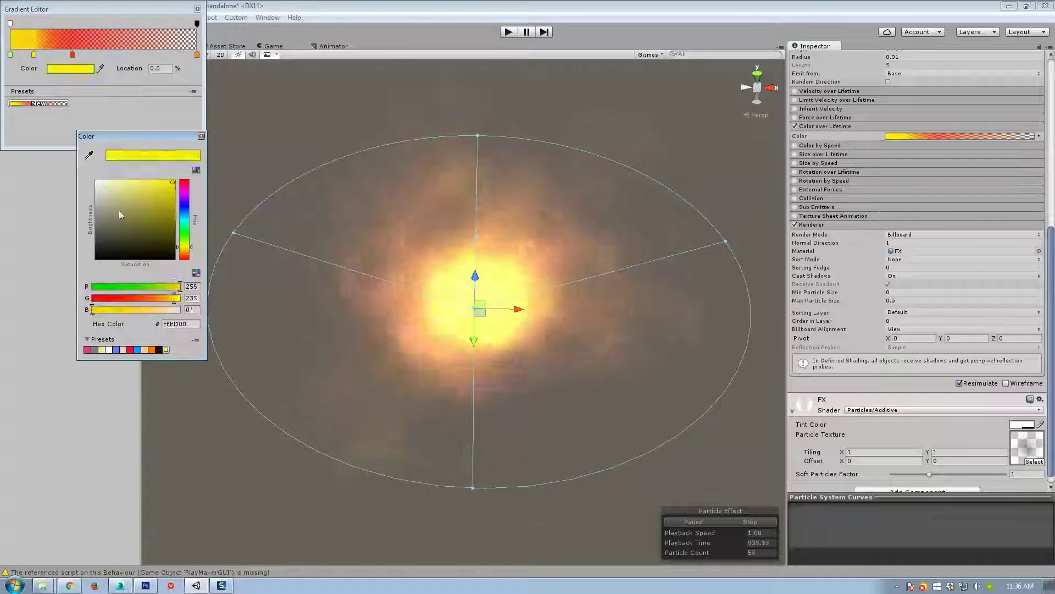
left_click_drag(120, 213, 94, 178)
left_click(34, 54)
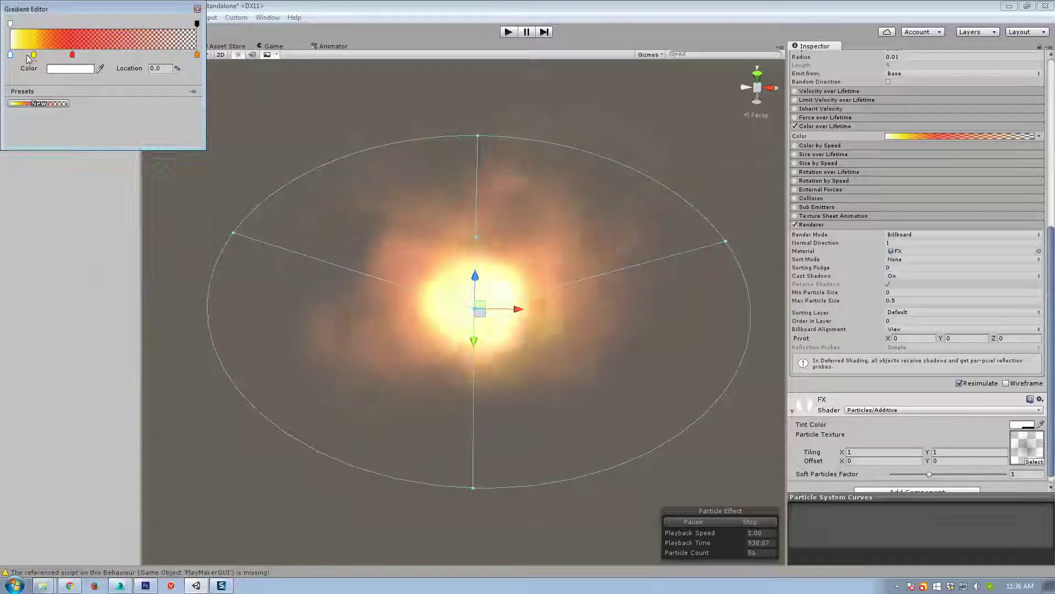
Step: Change the gradient's start color key at 0% to bright blue 0BB8FF and close the gradient editor
left_click(10, 54)
left_click(70, 69)
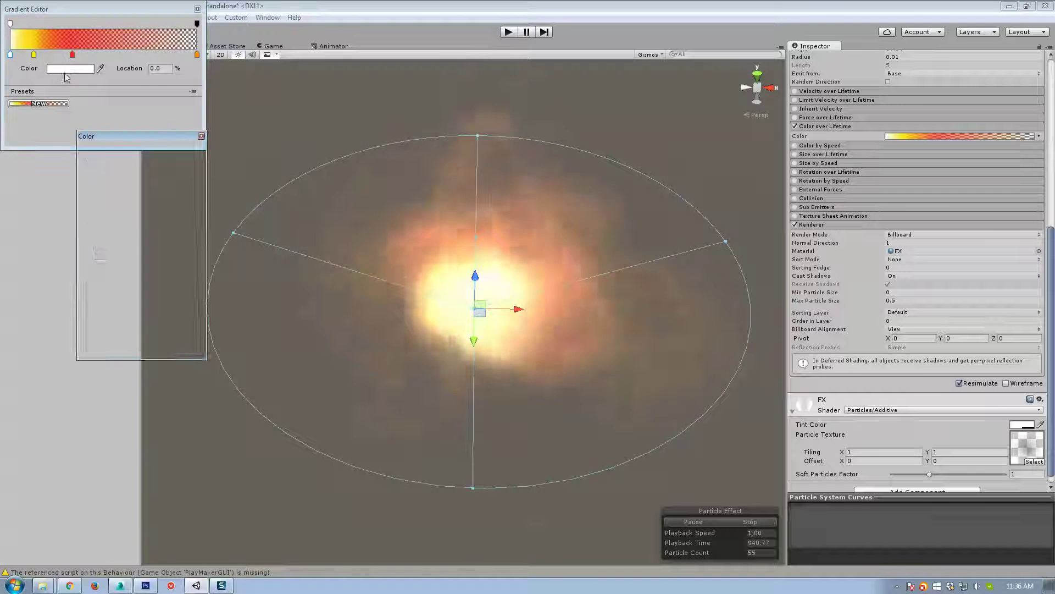
left_click(184, 216)
left_click(173, 185)
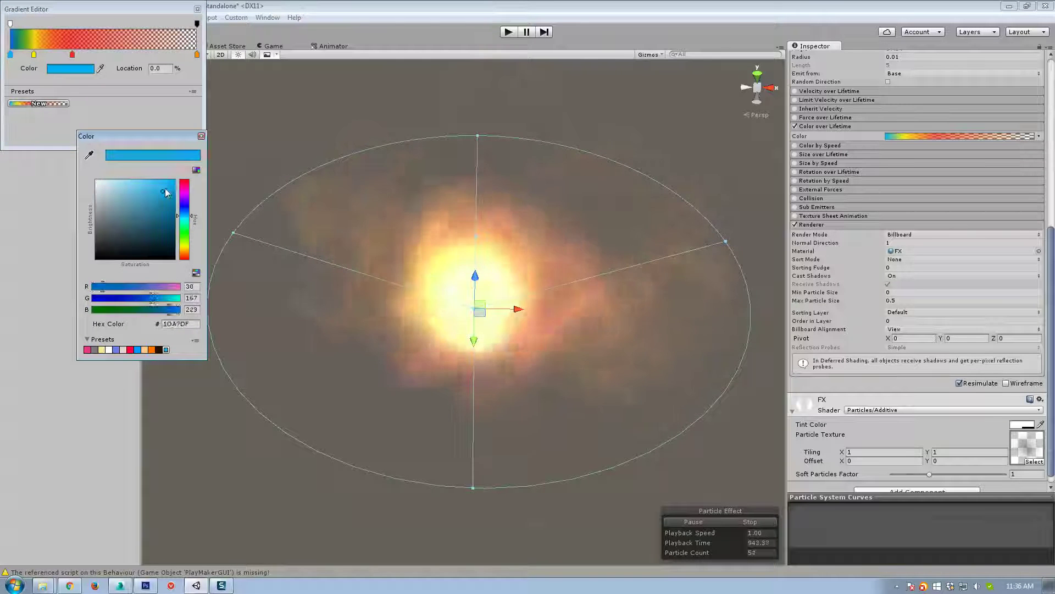
left_click(169, 182)
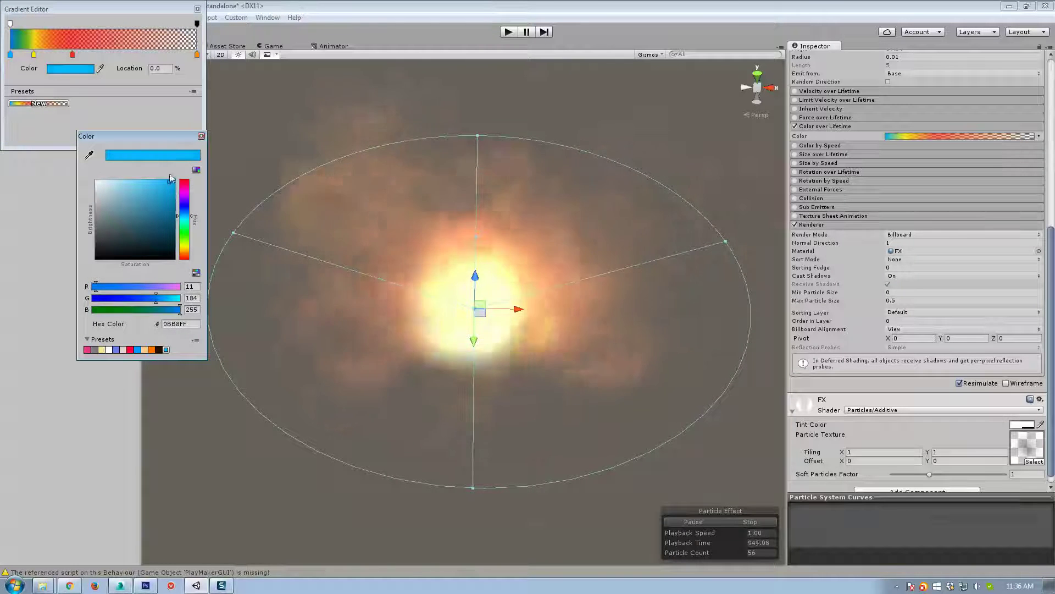
left_click(556, 361)
left_click_drag(556, 361, 575, 349, "alt")
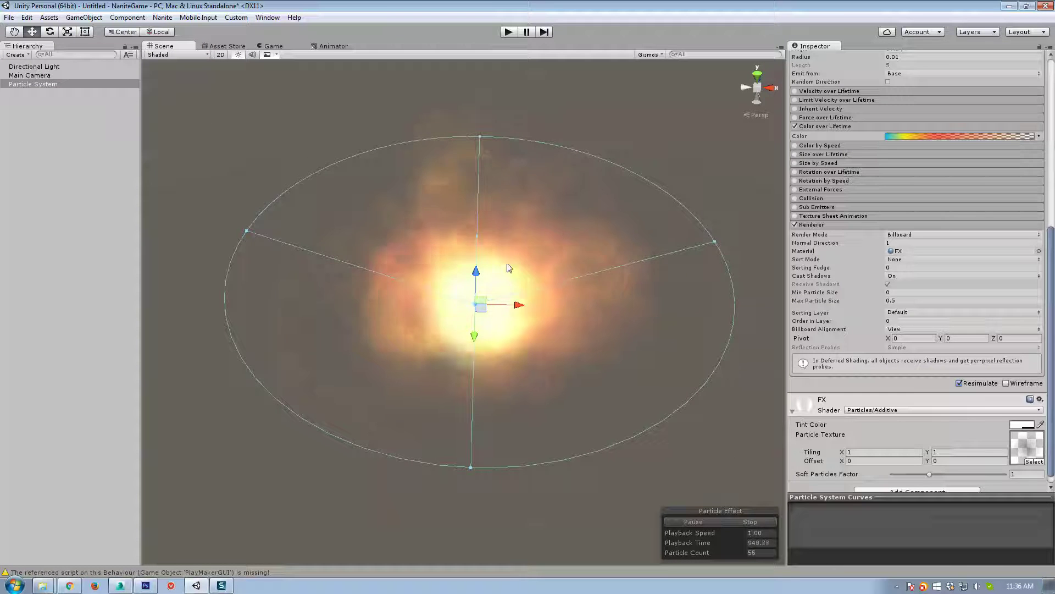
scroll(1016, 197, "up", 10)
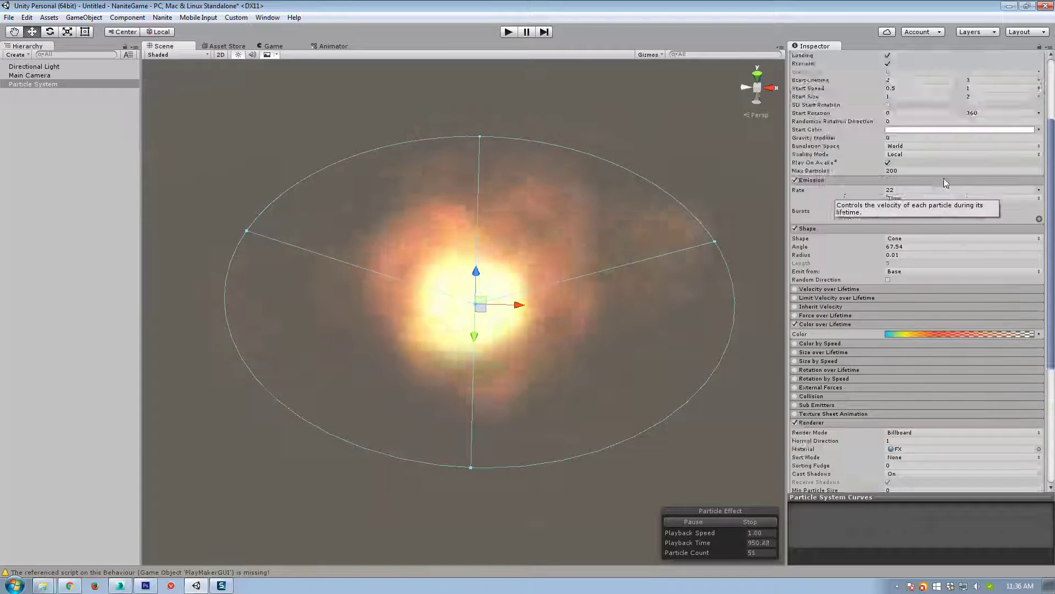
Step: Try minimum Start Size values of 0.5 and 0.75 for the particle system
left_click(907, 196)
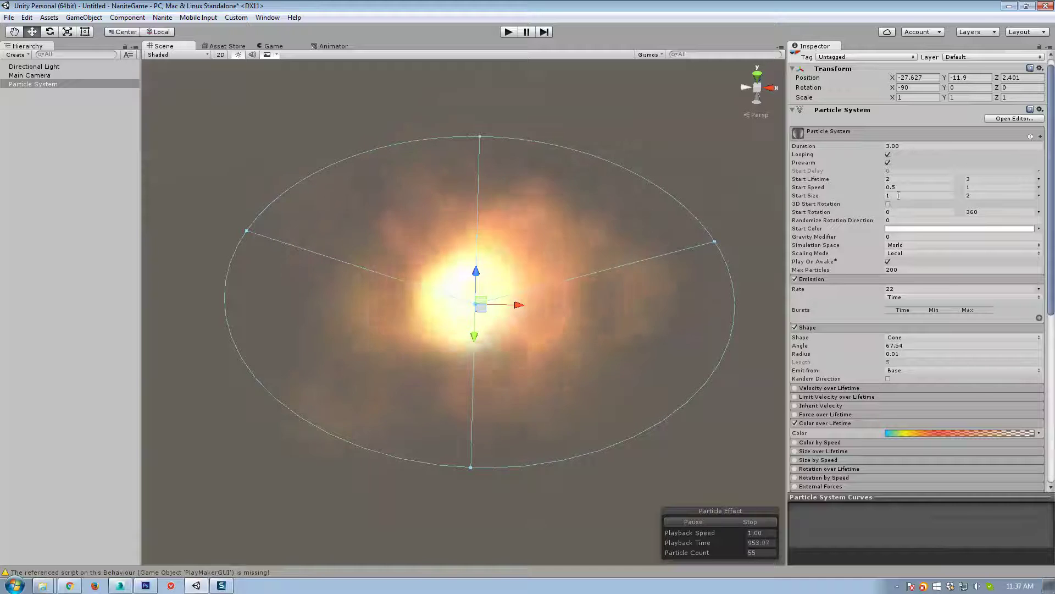
type(".5")
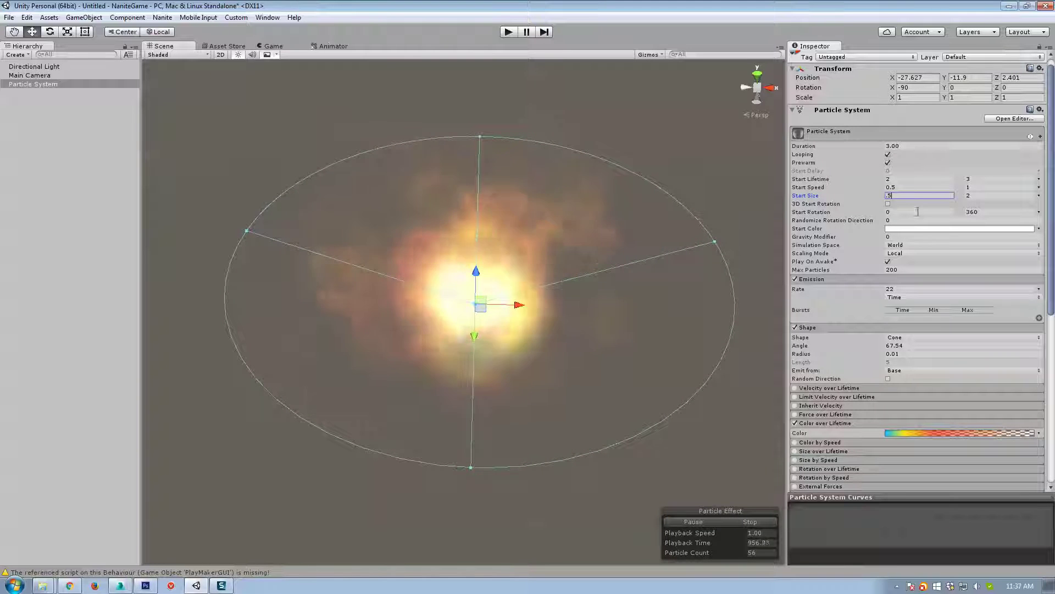
type("0")
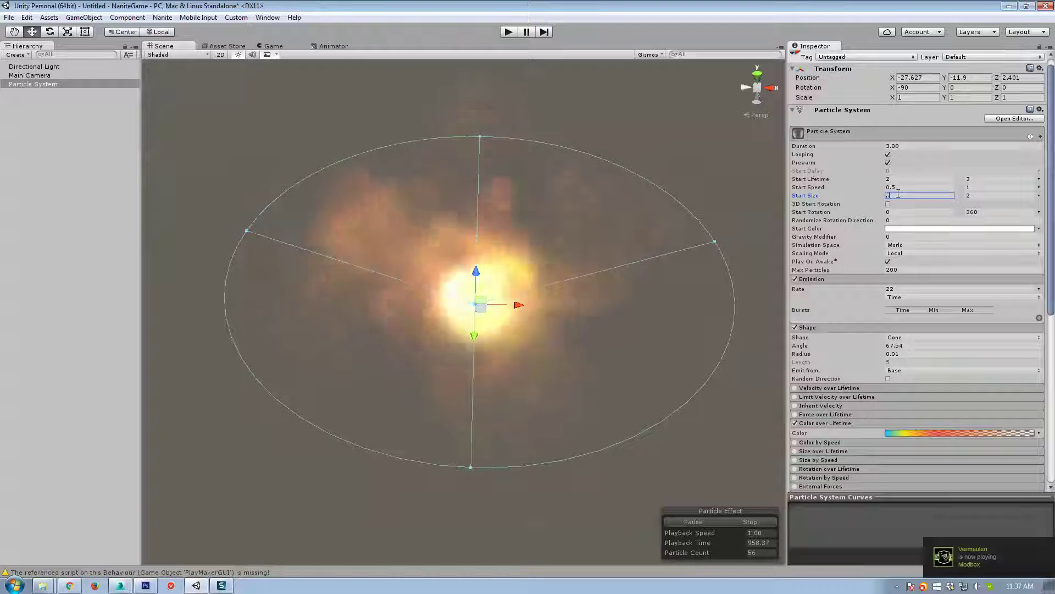
key("BackSpace")
type(".75")
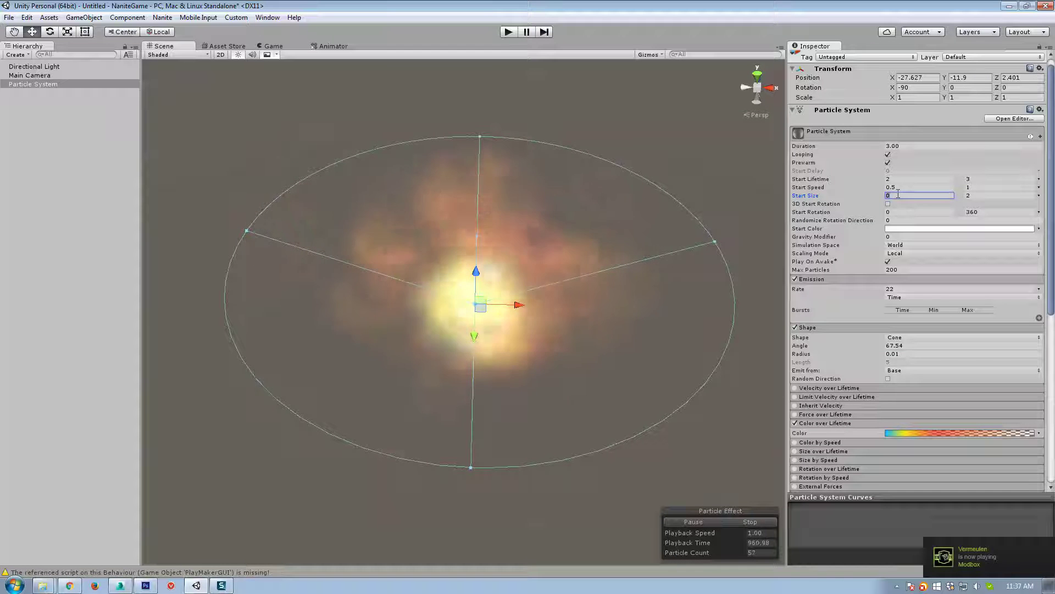
key("Return")
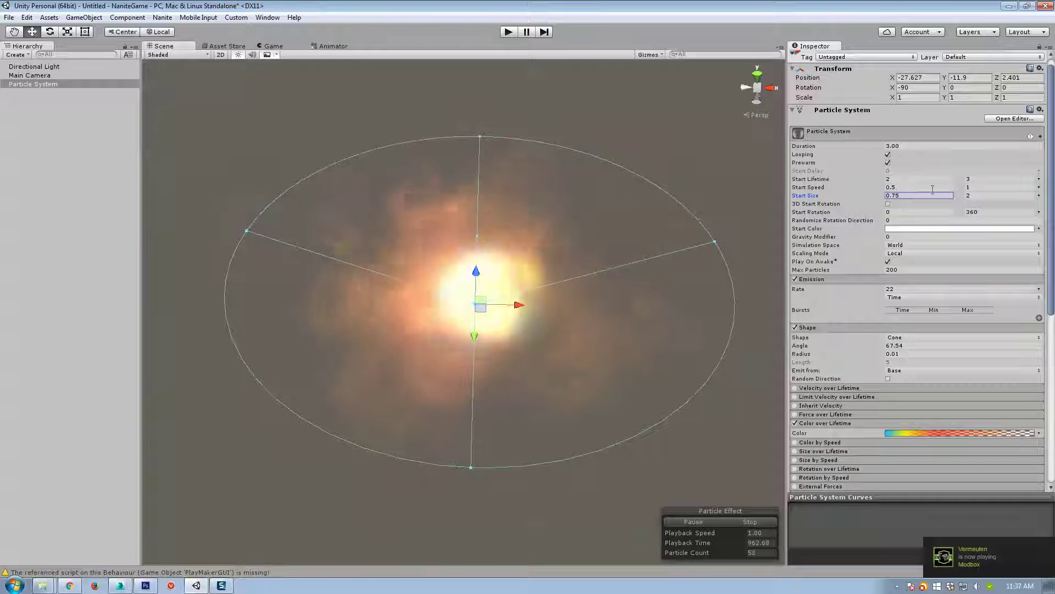
Step: Try a minimum Start Lifetime of 1, then return it to 2 and the minimum Start Size to 1
left_click(969, 179)
type("3")
left_click(920, 179)
type("1")
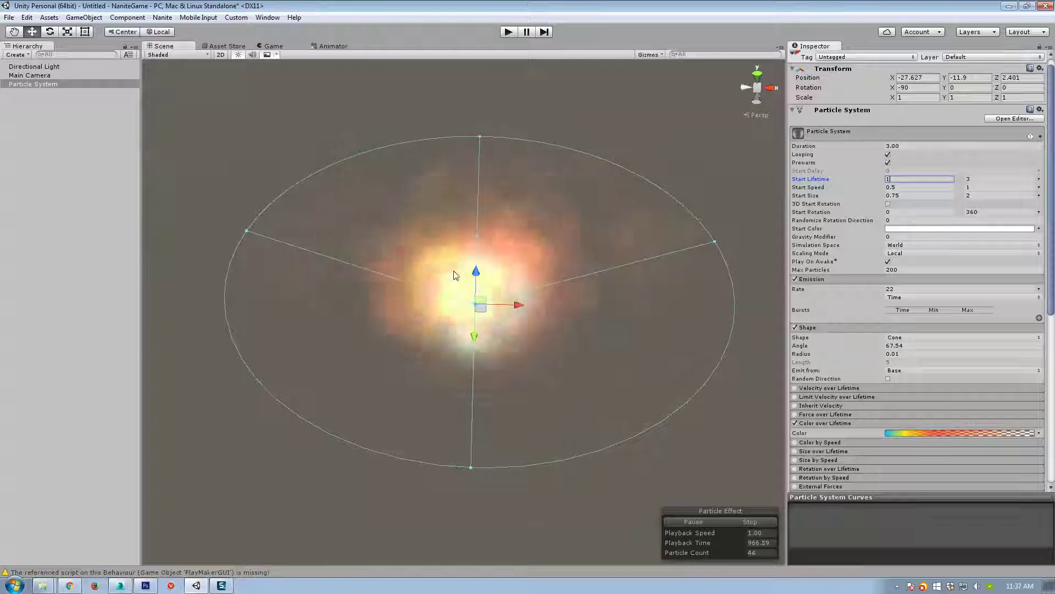
key("BackSpace")
type("2")
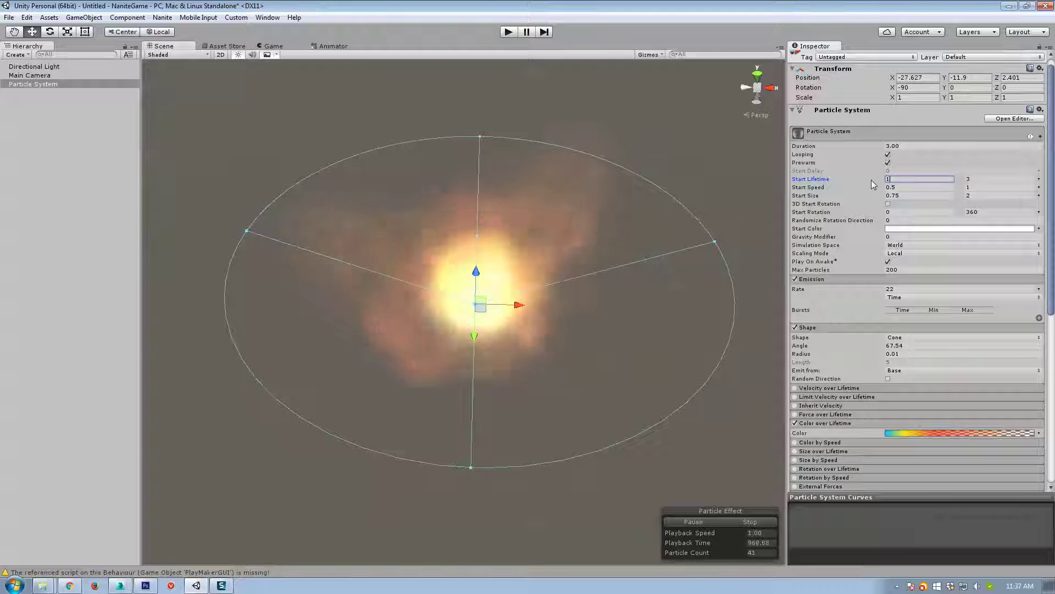
left_click(917, 195)
type("1")
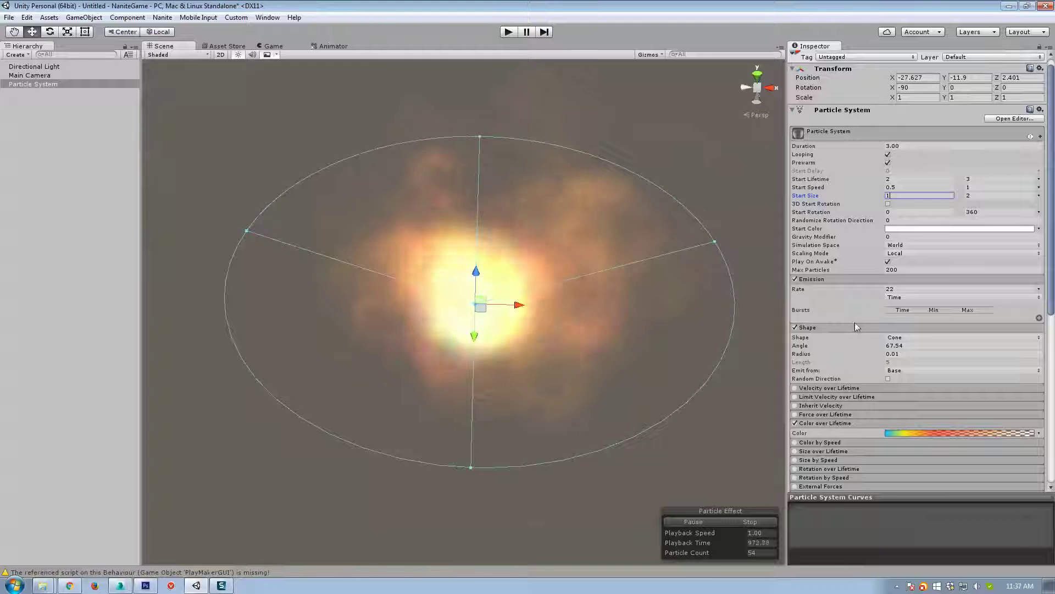
Step: Enable Limit Velocity over Lifetime with Dampen at 0.64 and a speed range of 0.3 to 0.5
left_click(795, 396)
left_click(802, 397)
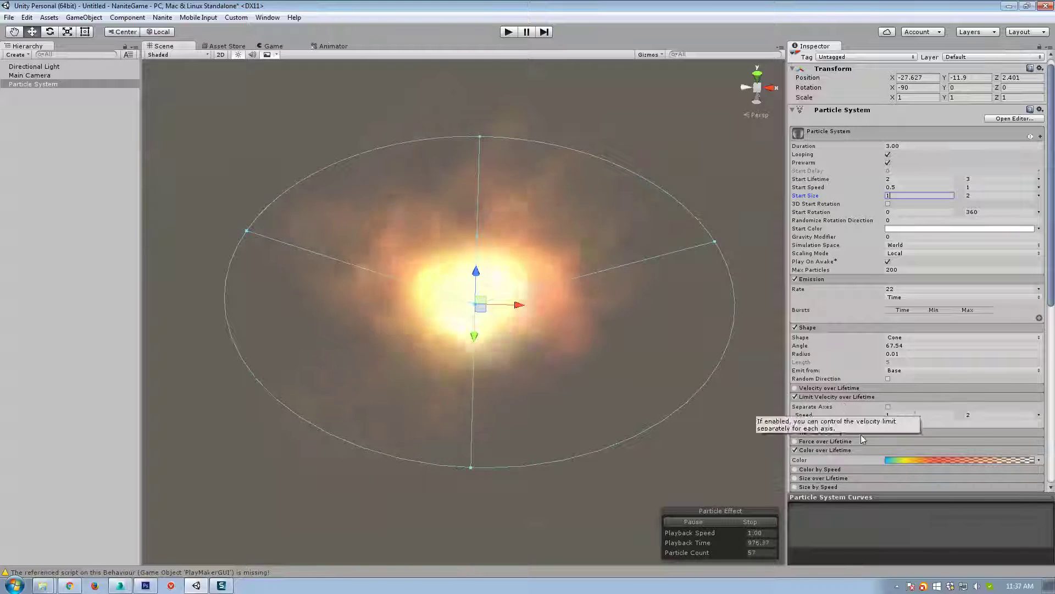
left_click_drag(878, 423, 882, 425)
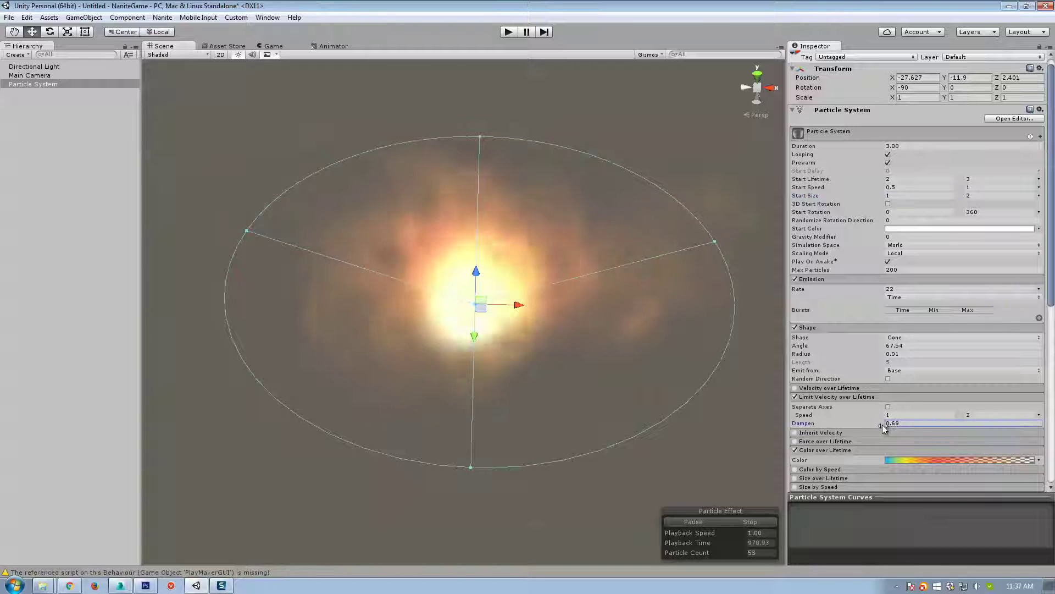
left_click(913, 415)
type("0.3")
key("Tab")
type(".5")
key("Return")
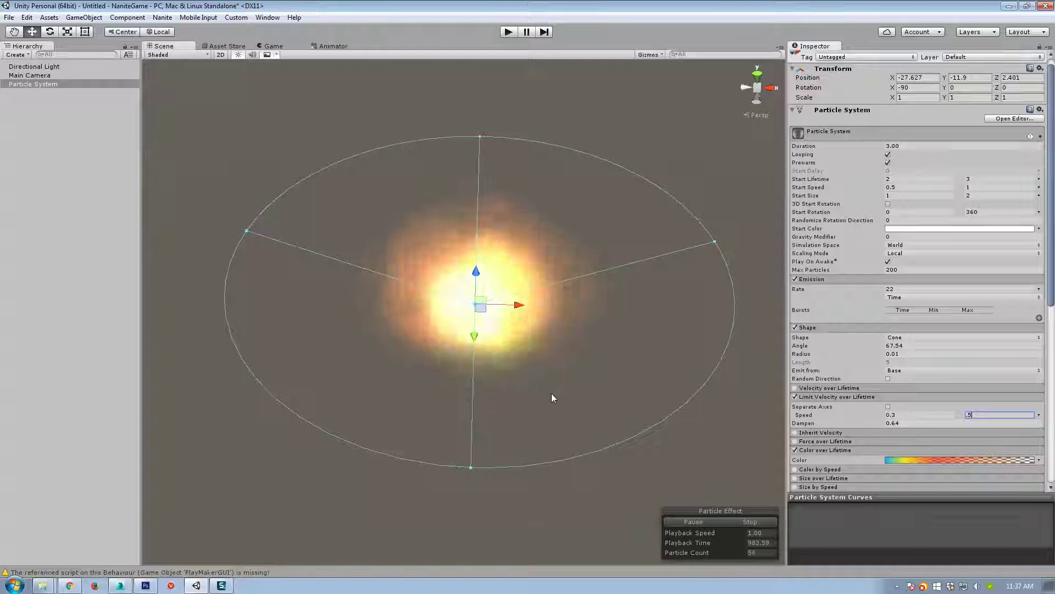
scroll(552, 394, "down", 3)
scroll(541, 347, "up", 2)
Step: Save the current Color over Lifetime gradient as a new preset in the gradient editor
scroll(979, 417, "down", 3)
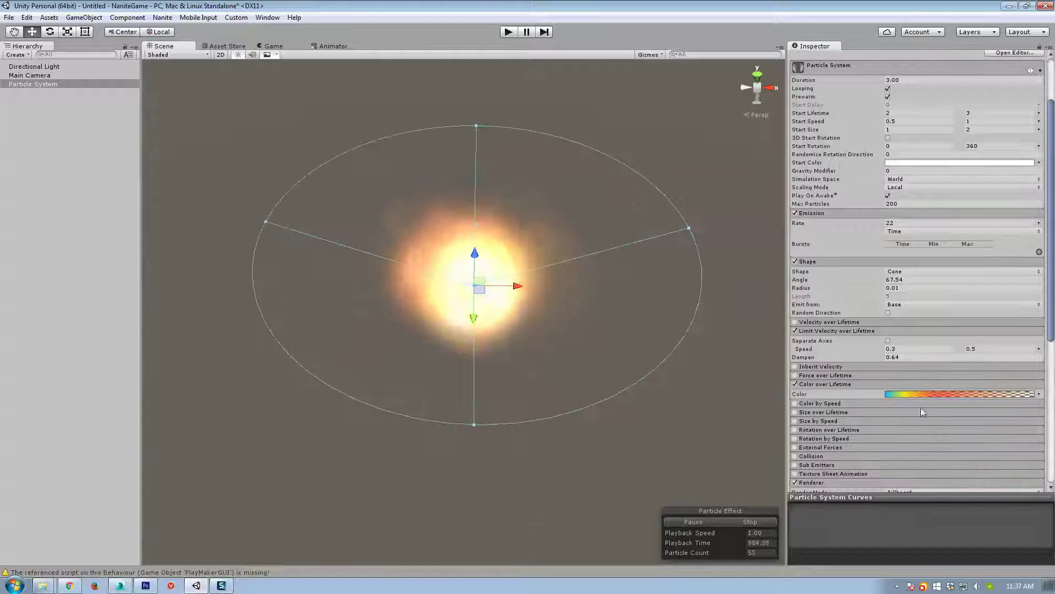
left_click(917, 395)
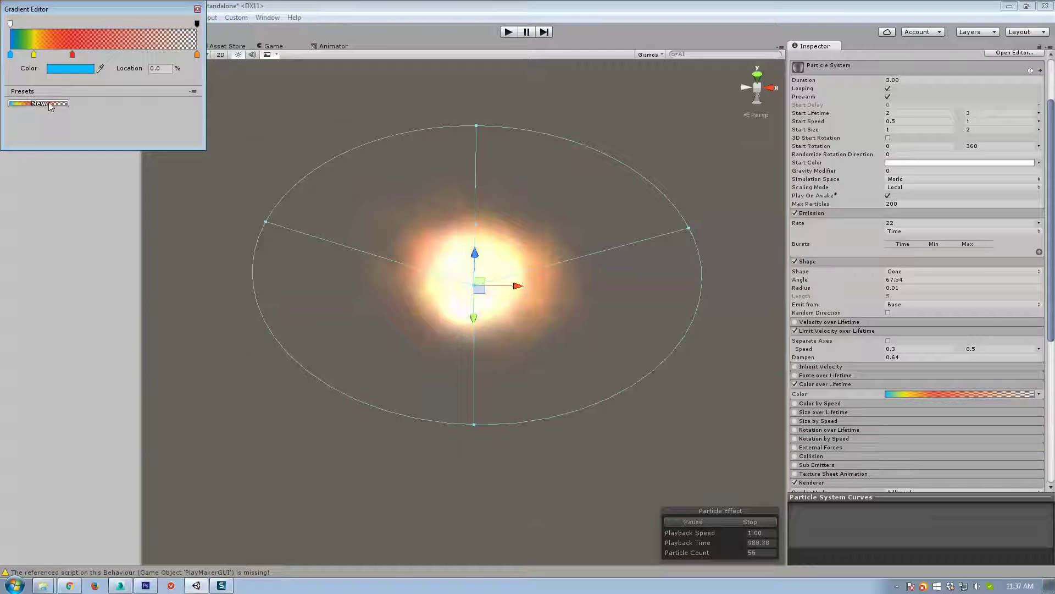
left_click(49, 103)
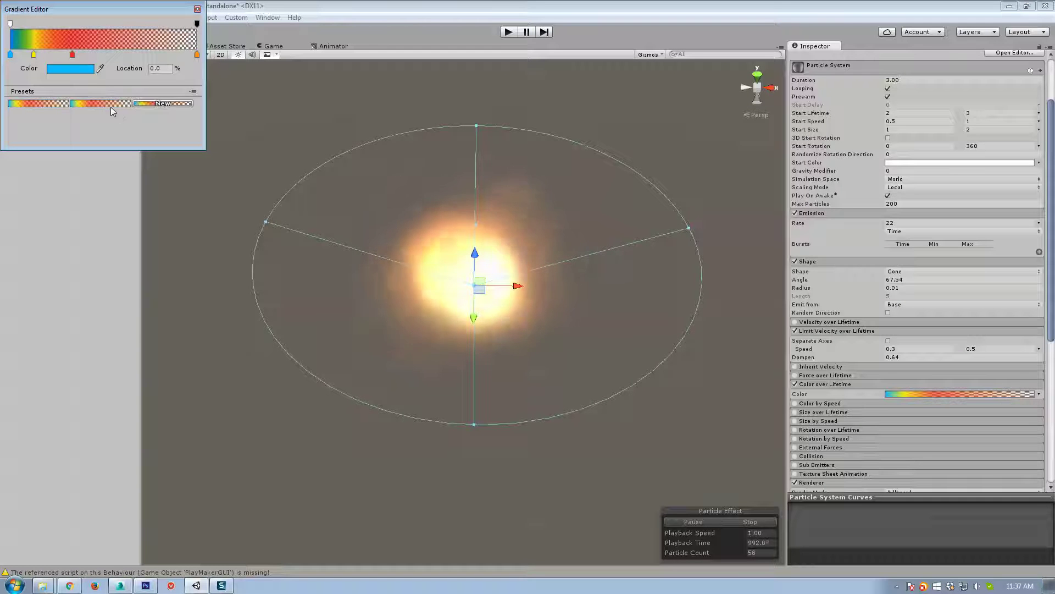
left_click(111, 105)
Step: Change the gradient's yellow key at 13.5% to green 4BF57E and the red key at 33.2% to magenta FF1DD3
left_click(36, 54)
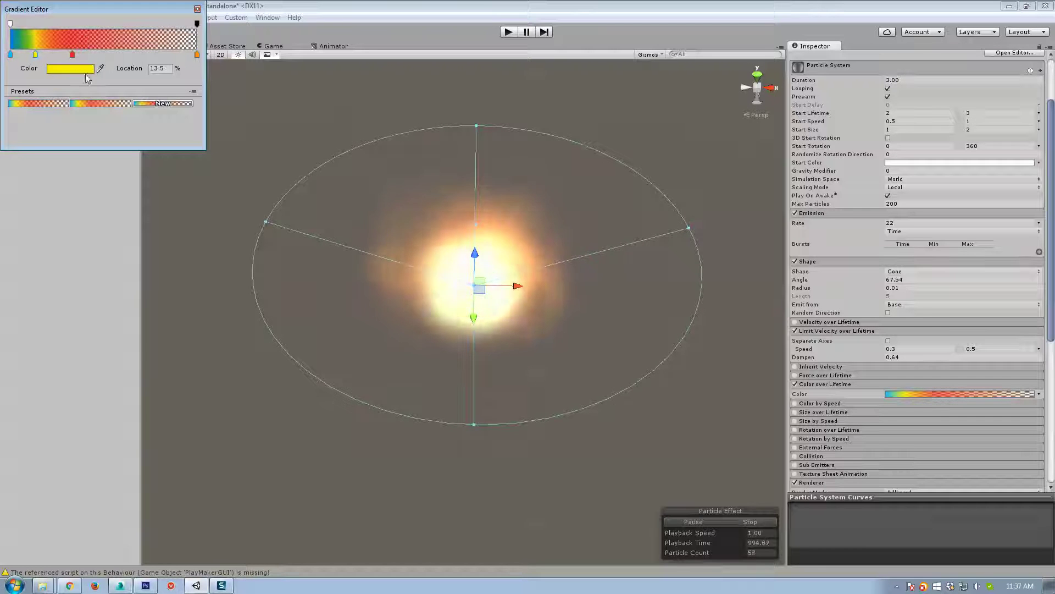
left_click(71, 68)
left_click(184, 233)
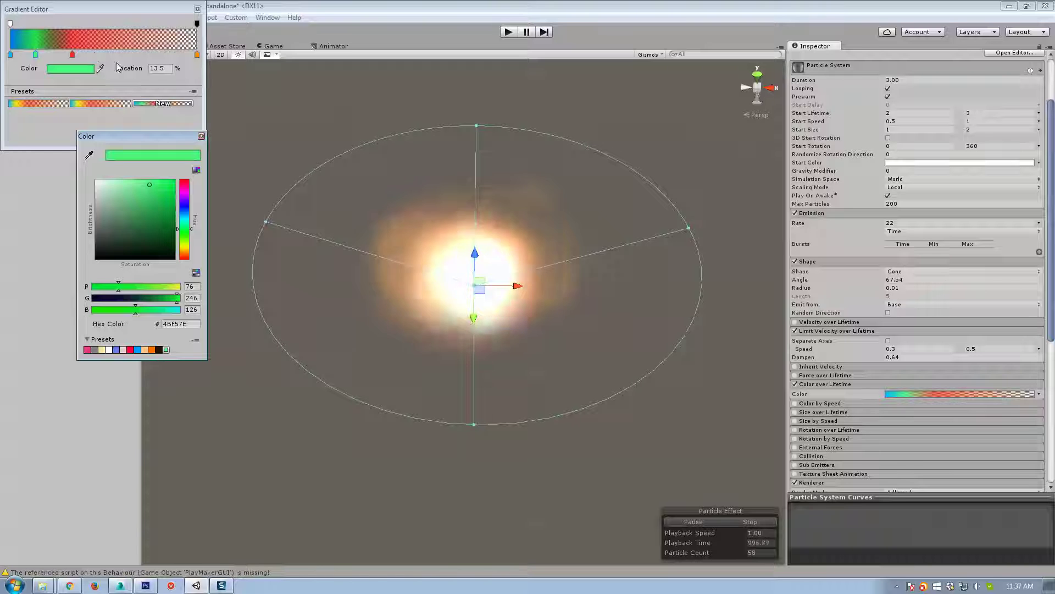
left_click(72, 54)
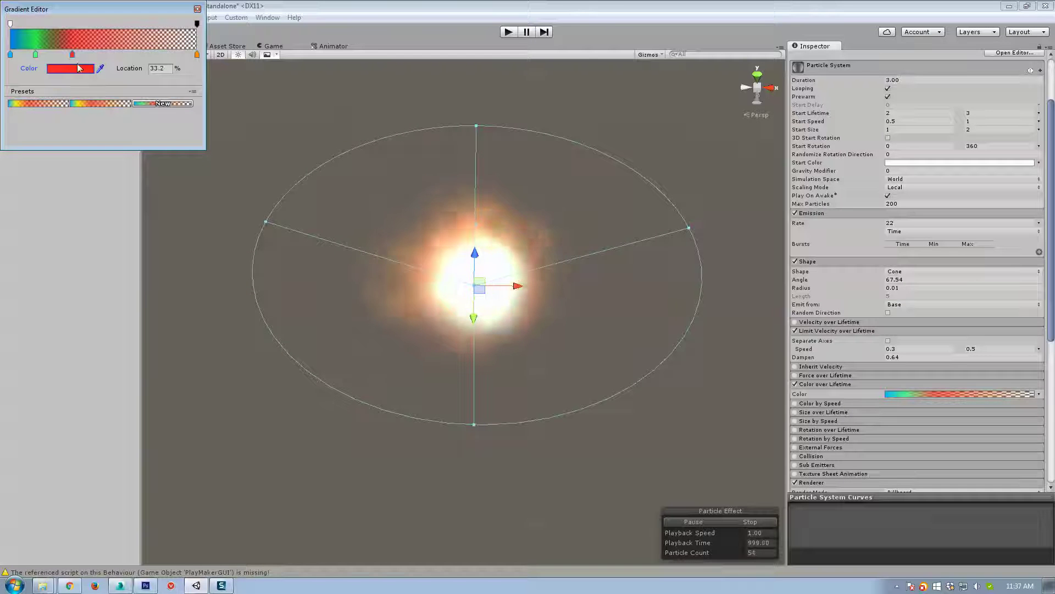
left_click(78, 67)
left_click(184, 203)
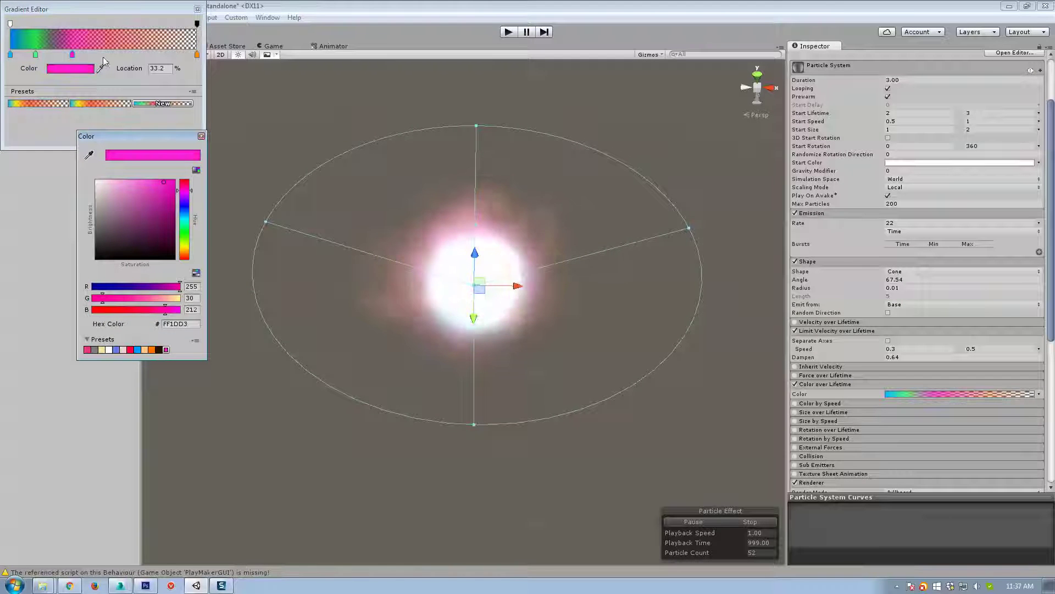
Step: Try bright yellow FFED03 on the gradient's end color key at 100% and settle on a muted dark yellow
left_click(197, 55)
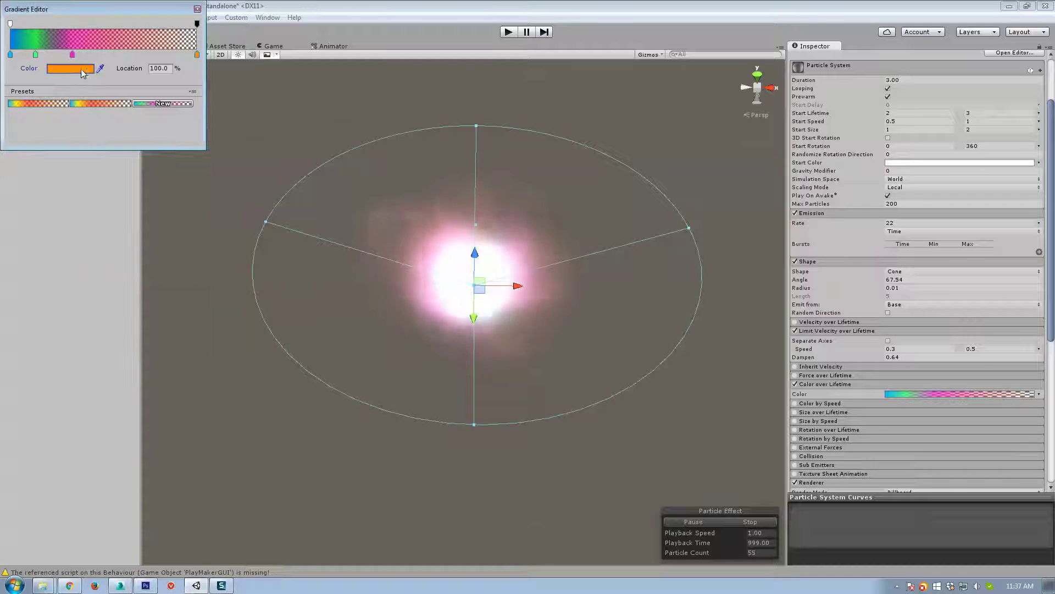
left_click(81, 70)
left_click_drag(187, 258, 184, 247)
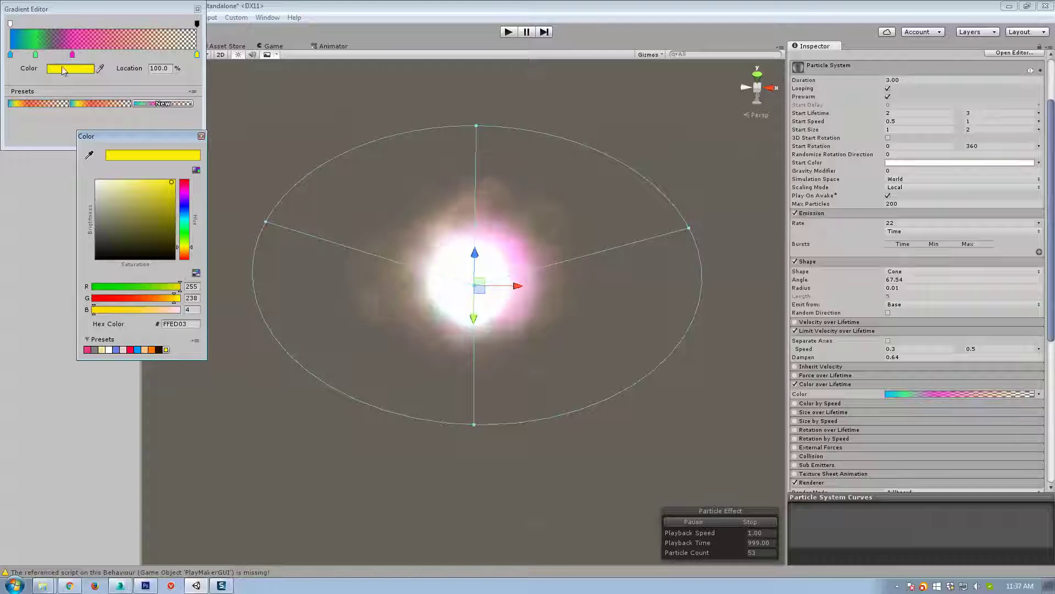
left_click(145, 198)
left_click(201, 135)
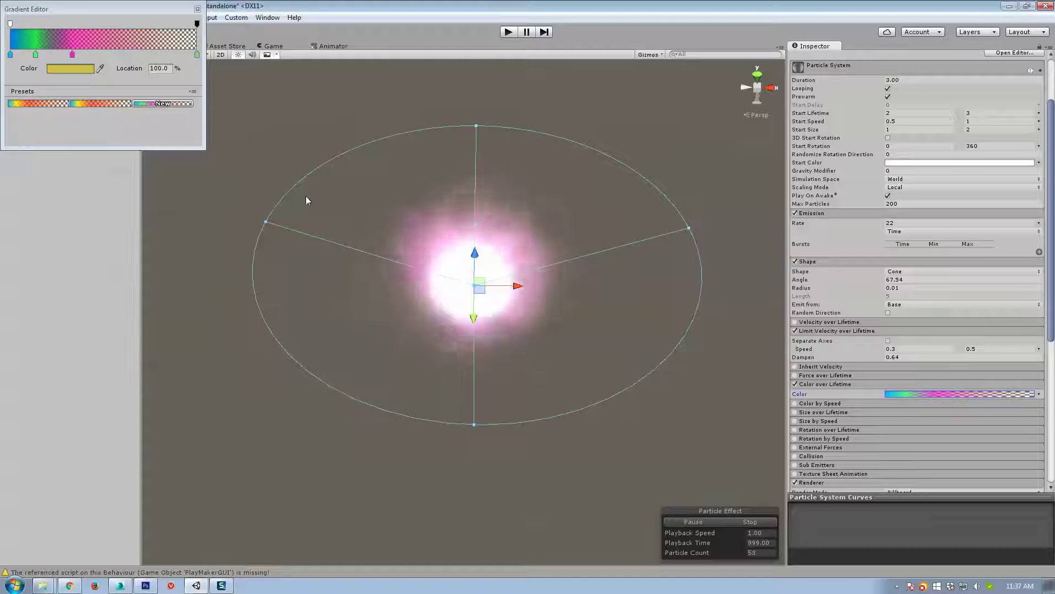
Step: Replace the second gradient preset with the pink-green gradient, reapply the fire preset to Color over Lifetime and close the gradient editor
right_click(91, 104)
left_click(112, 109)
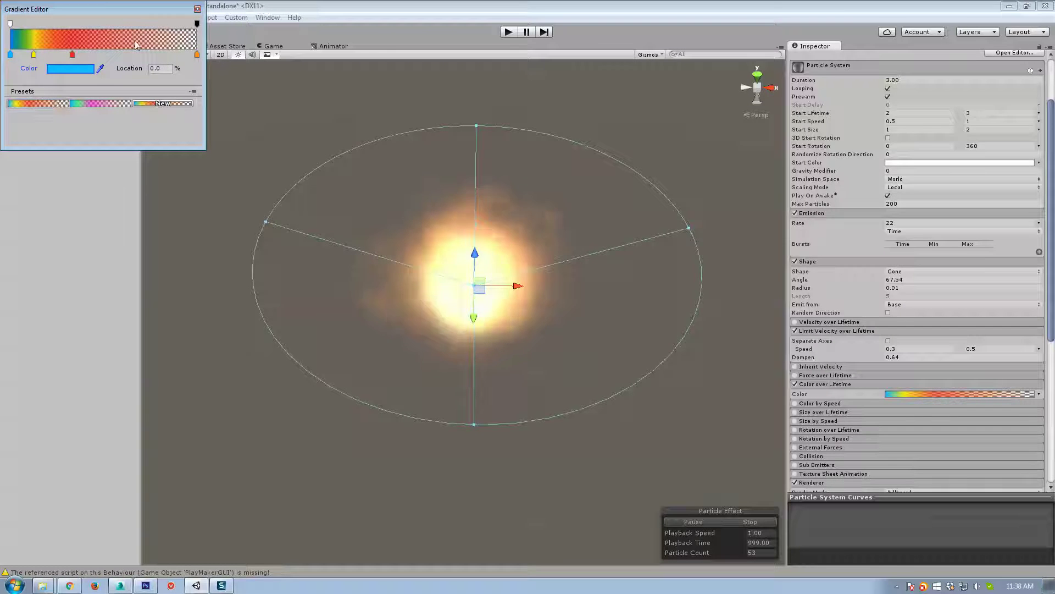
left_click(198, 9)
Step: Enable the Color by Speed module to inspect its gradient and speed range, then disable and collapse it
scroll(797, 341, "down", 3)
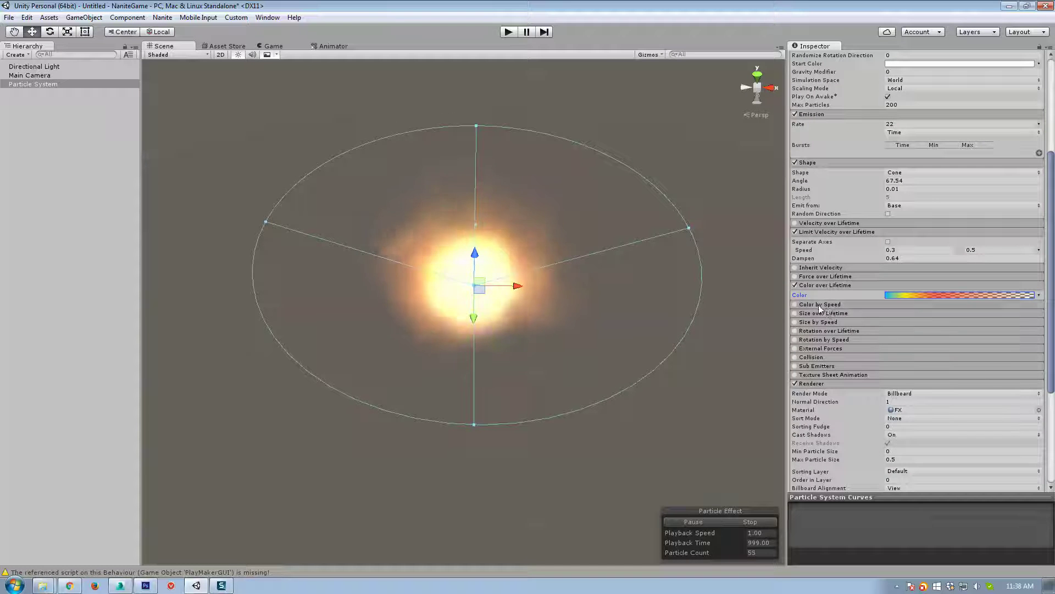
left_click(815, 305)
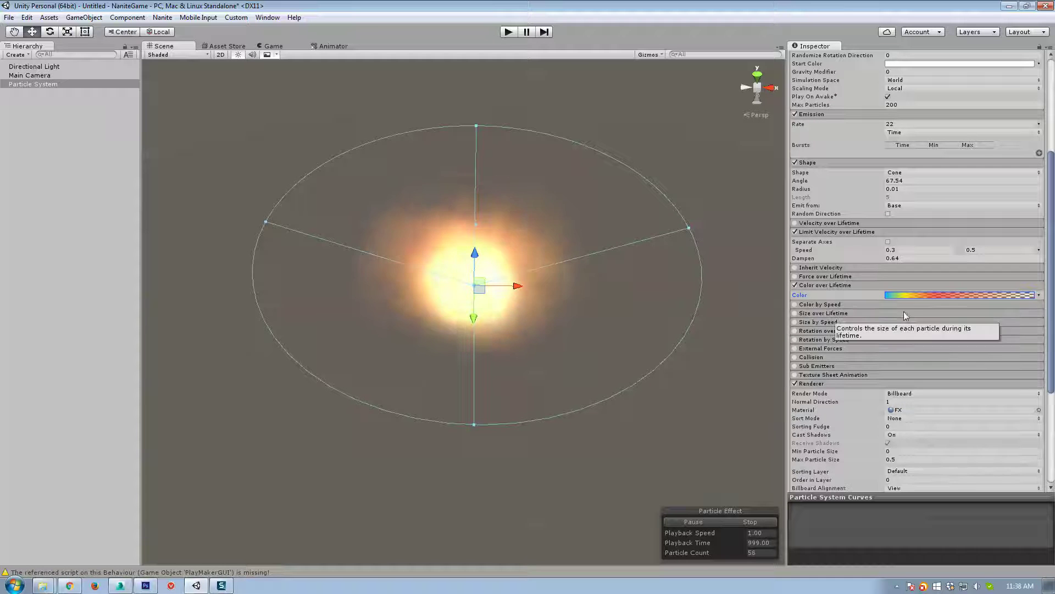
left_click(795, 305)
left_click(796, 305)
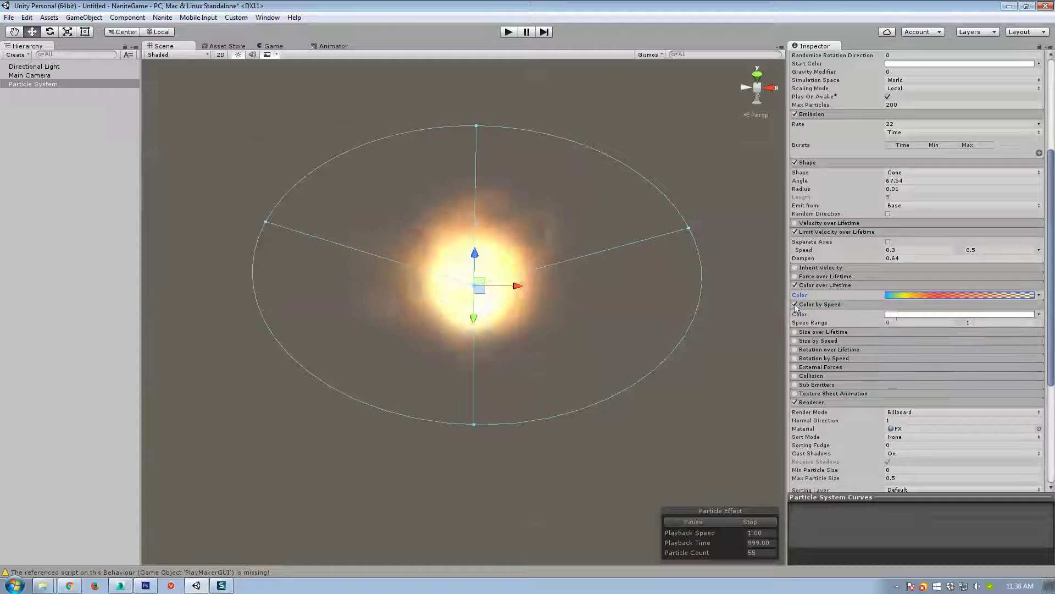
left_click(913, 314)
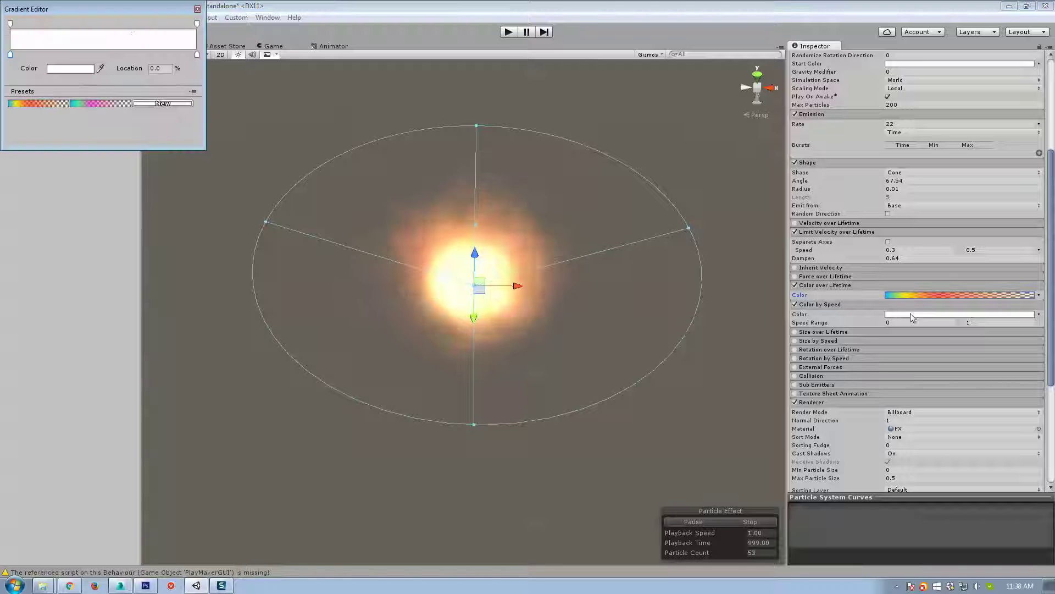
left_click(198, 9)
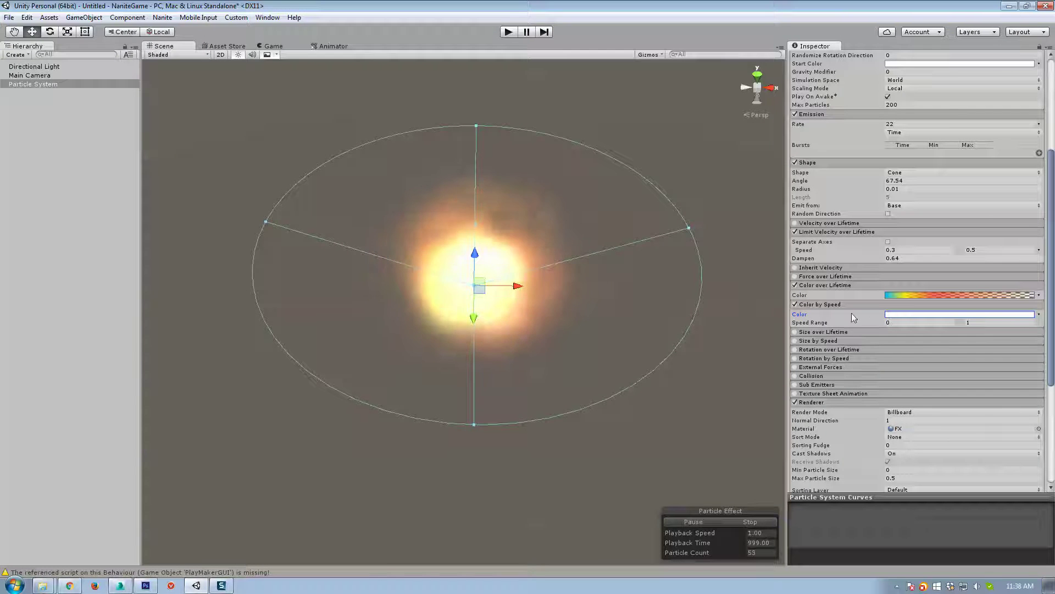
left_click(795, 305)
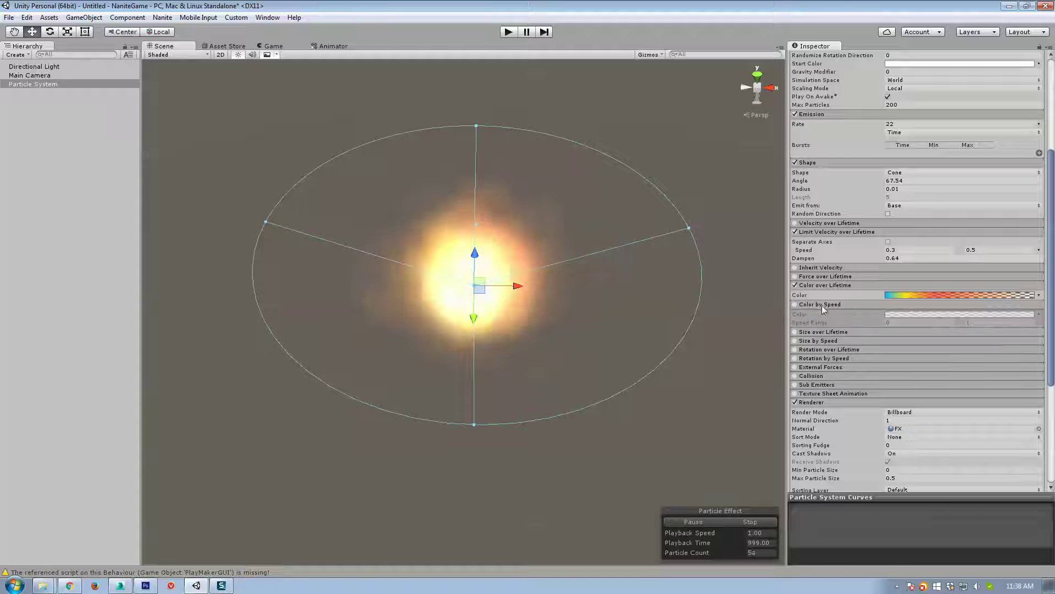
left_click(823, 304)
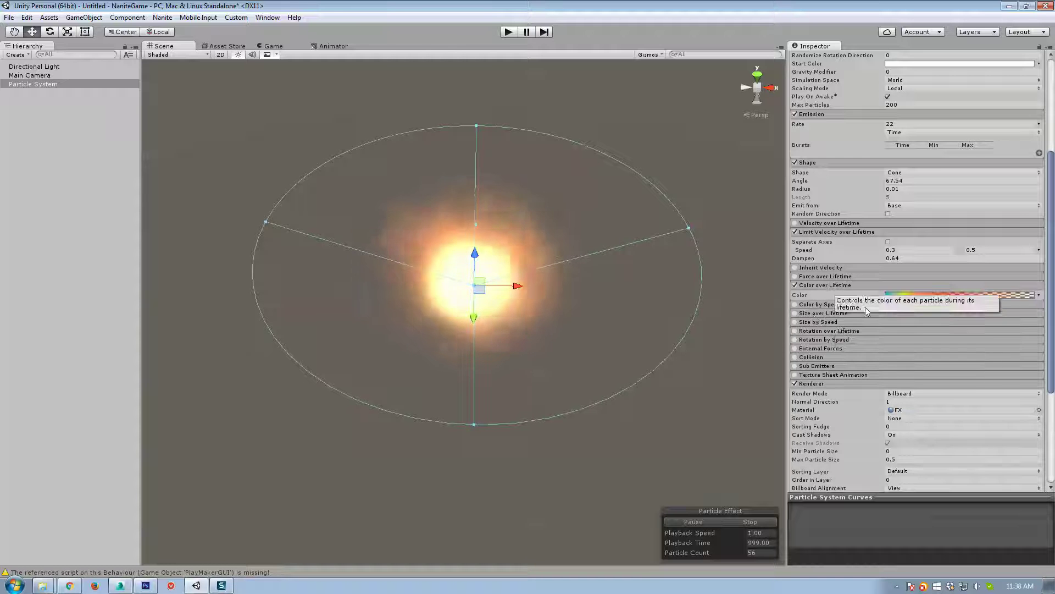
Step: Enable Size over Lifetime, enlarge the curve editor and apply the rising linear preset to the size curve
left_click(818, 314)
left_click(796, 314)
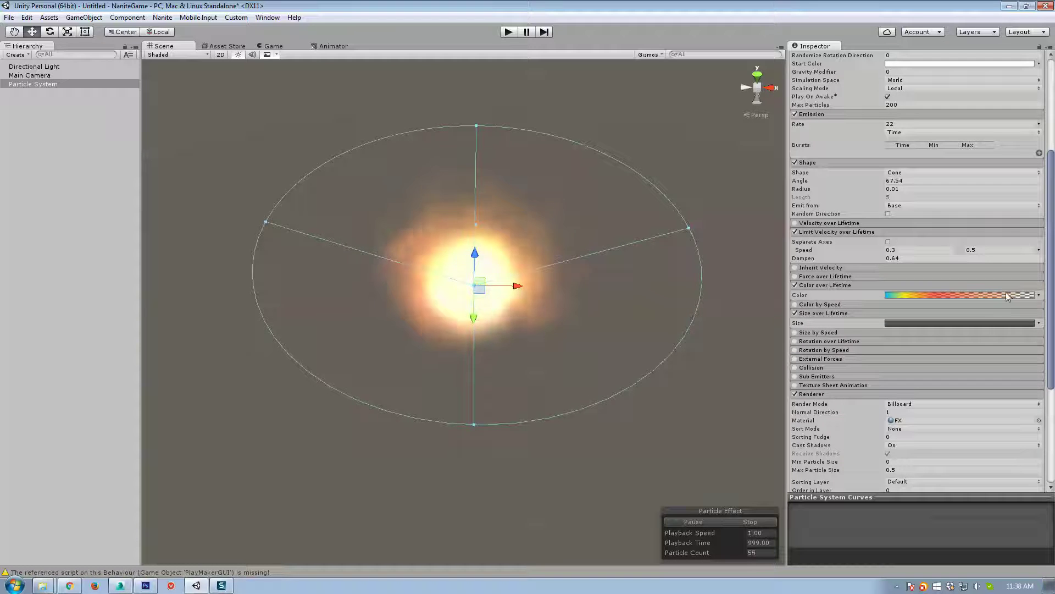
left_click(1039, 296)
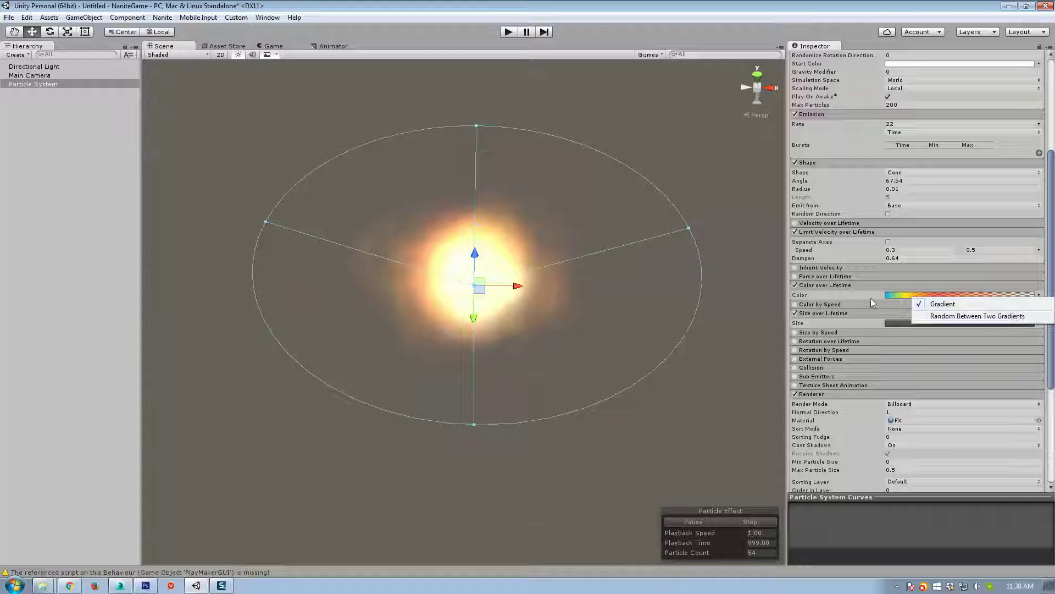
left_click(901, 323)
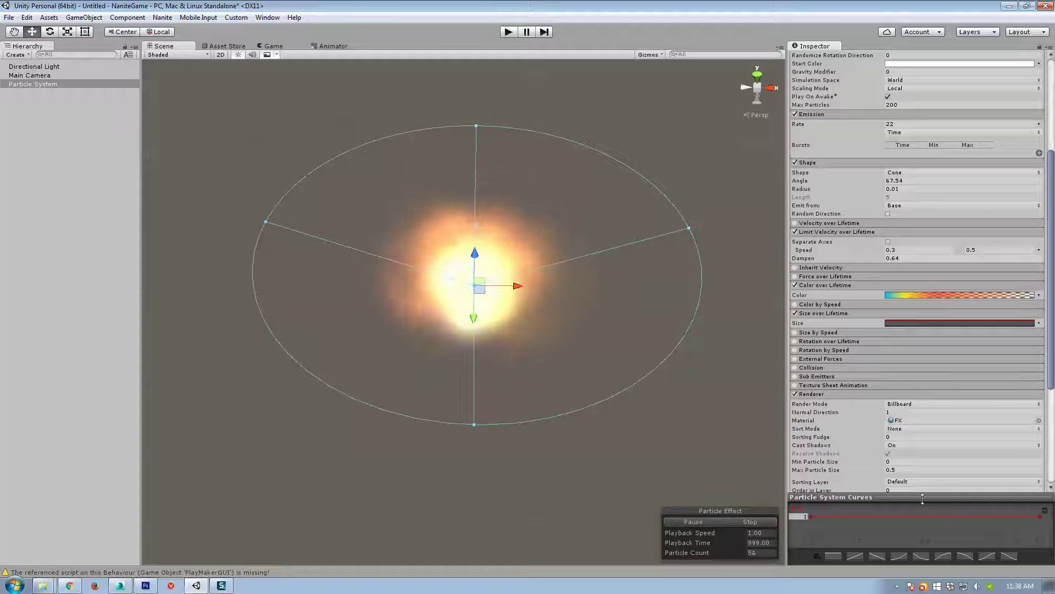
left_click_drag(922, 497, 916, 334)
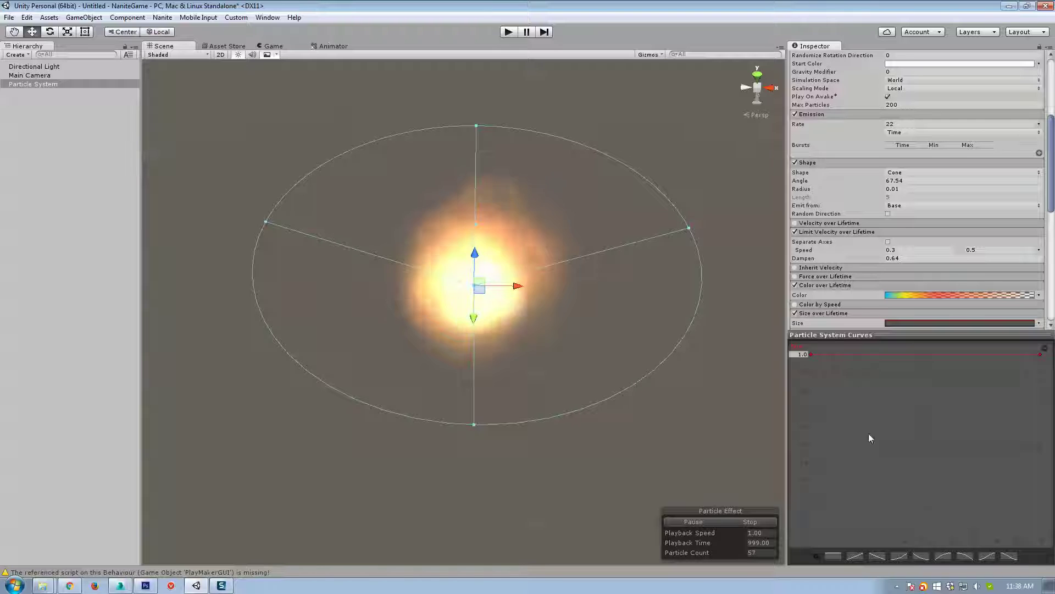
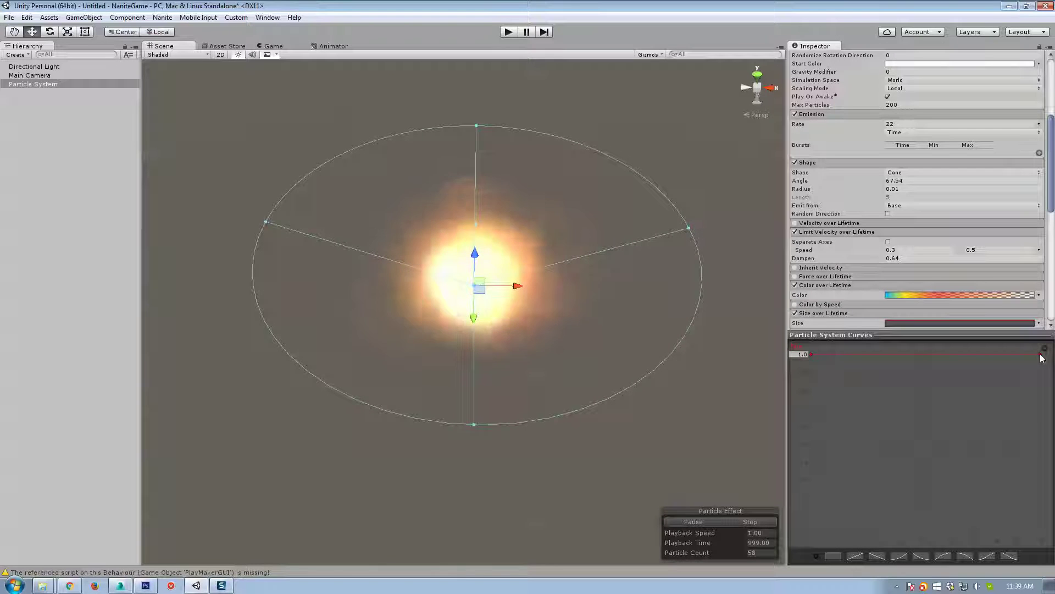
left_click(855, 556)
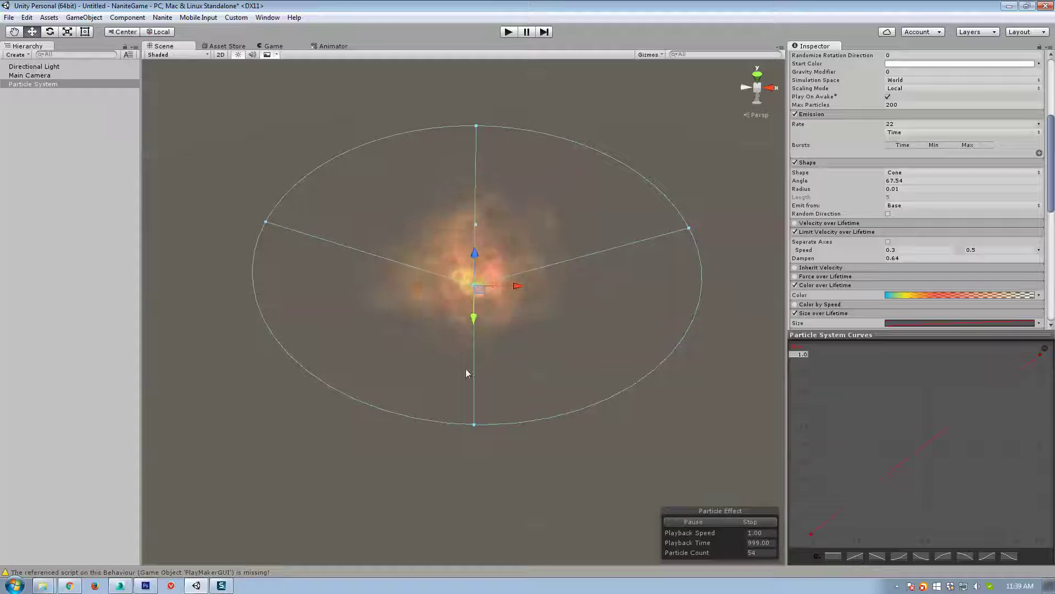
Step: Try the rising ease-out, falling S-shaped and falling outward-bowed presets on the Size over Lifetime curve
left_click(944, 556)
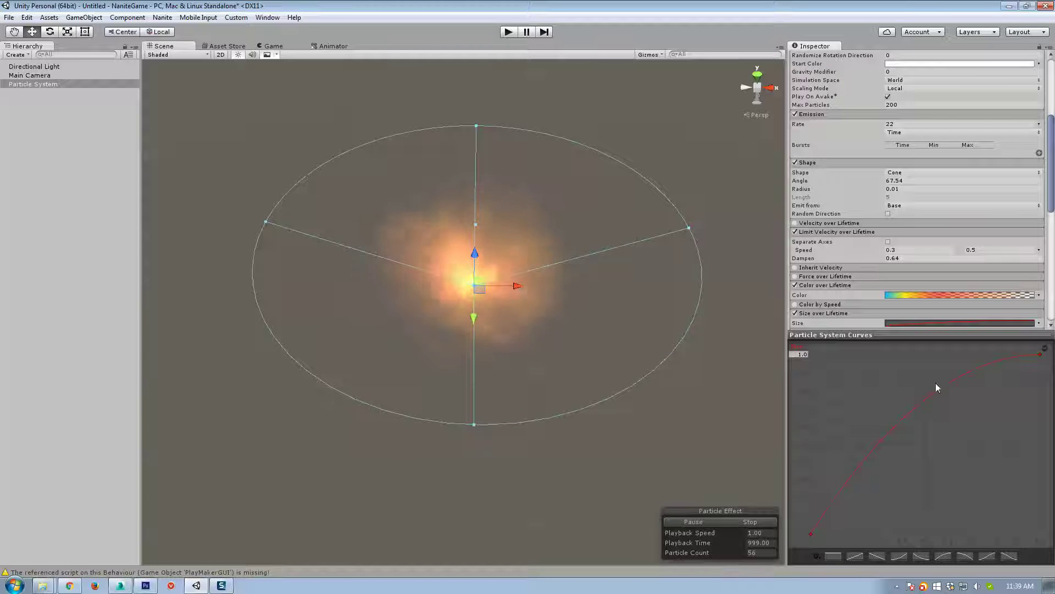
left_click(1009, 556)
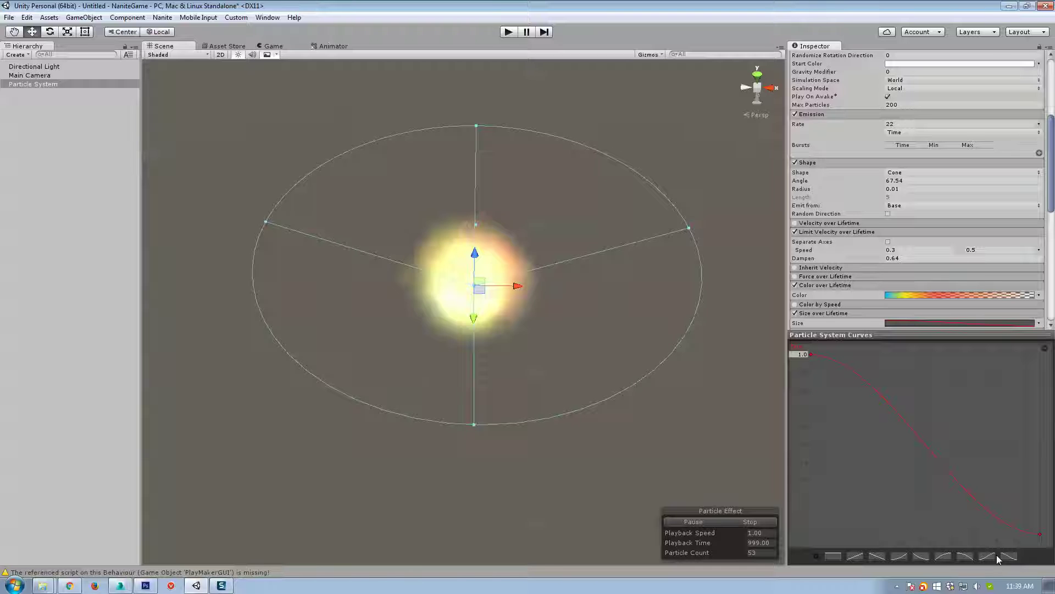
left_click(922, 555)
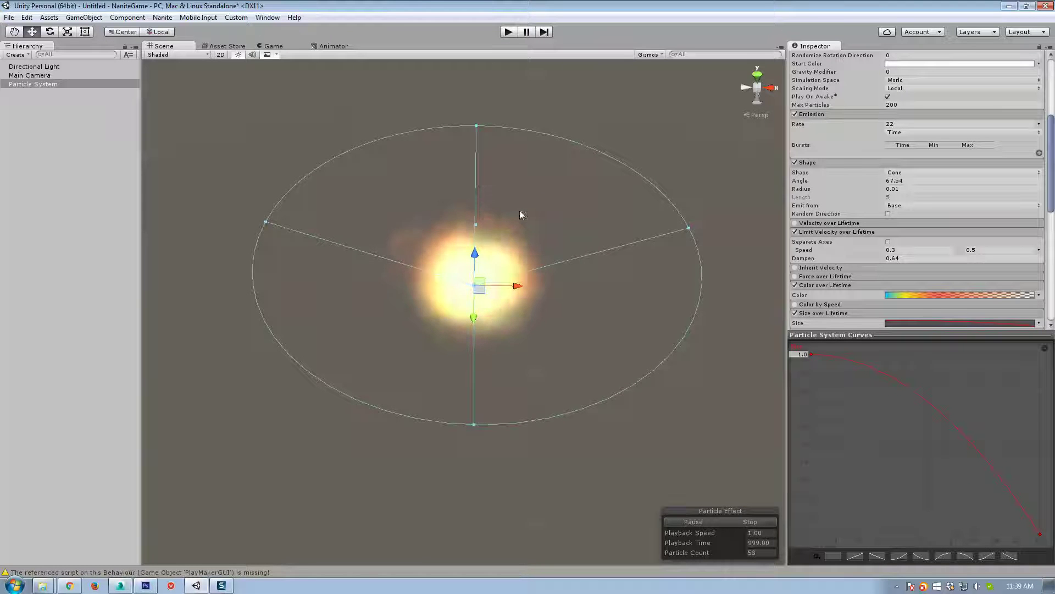
Step: Disable Limit Velocity over Lifetime and compare rising and falling presets on the size curve, ending on the rising linear one
scroll(877, 271, "up", 3)
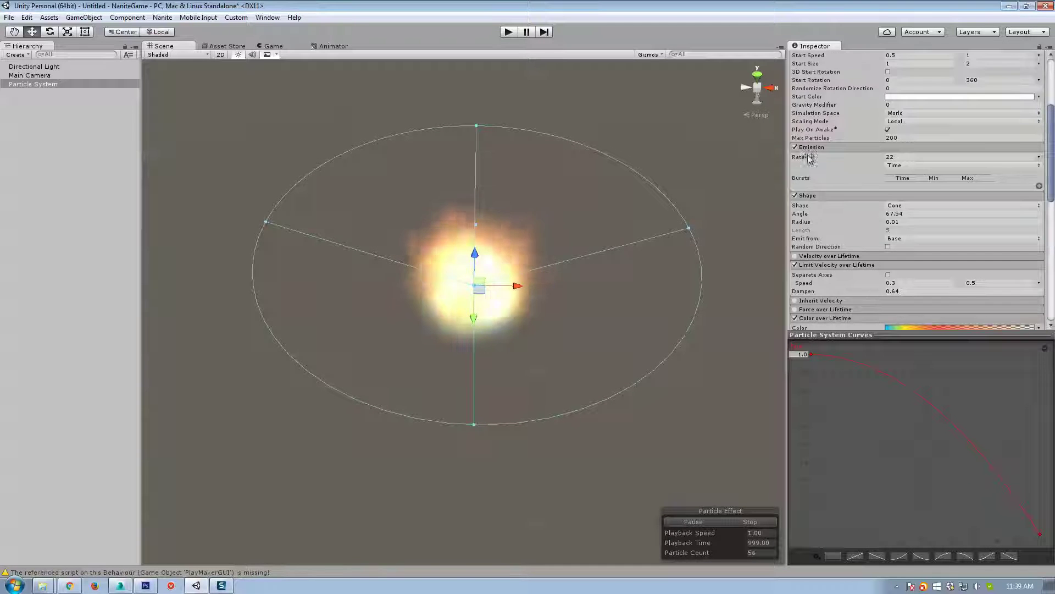
left_click(795, 265)
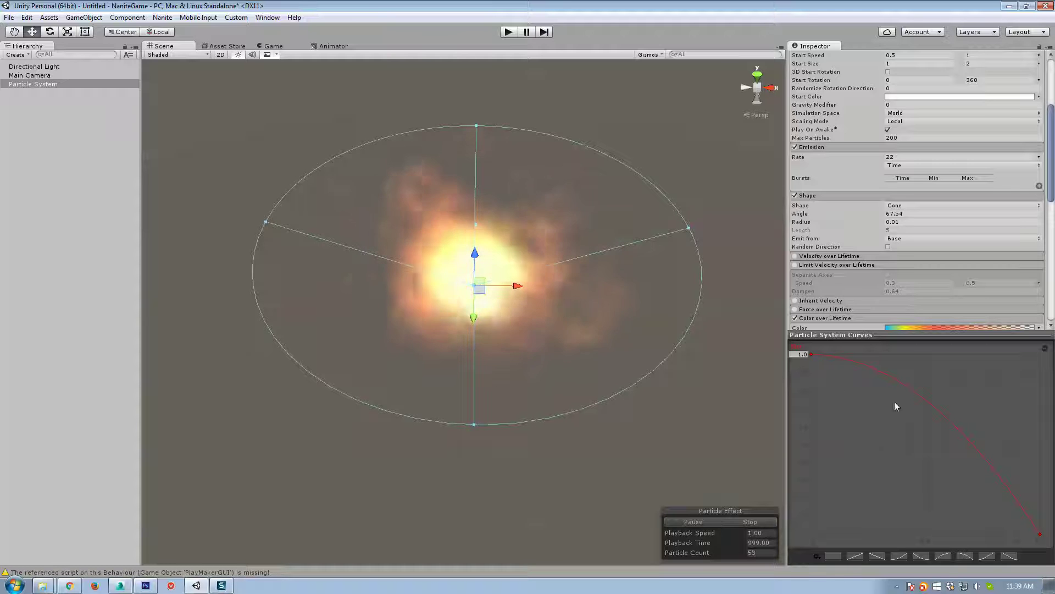
left_click(942, 556)
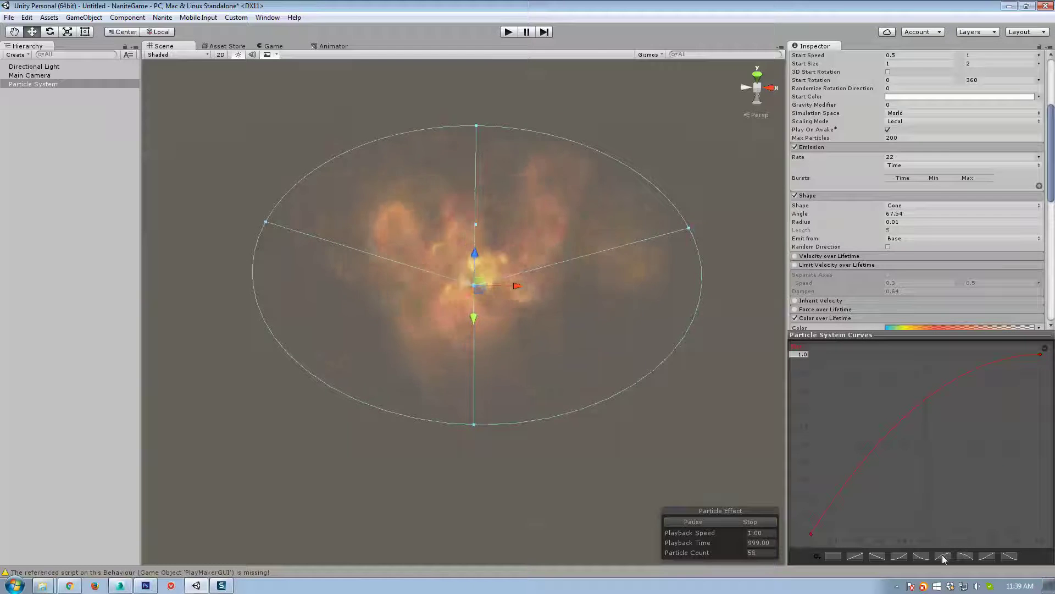
left_click(962, 557)
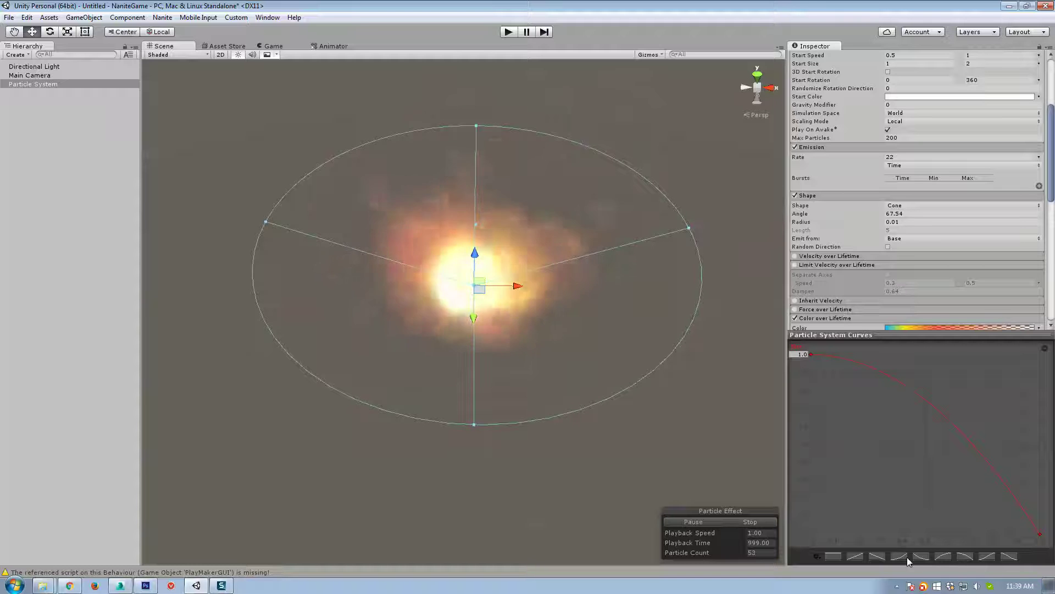
left_click(876, 557)
left_click(855, 556)
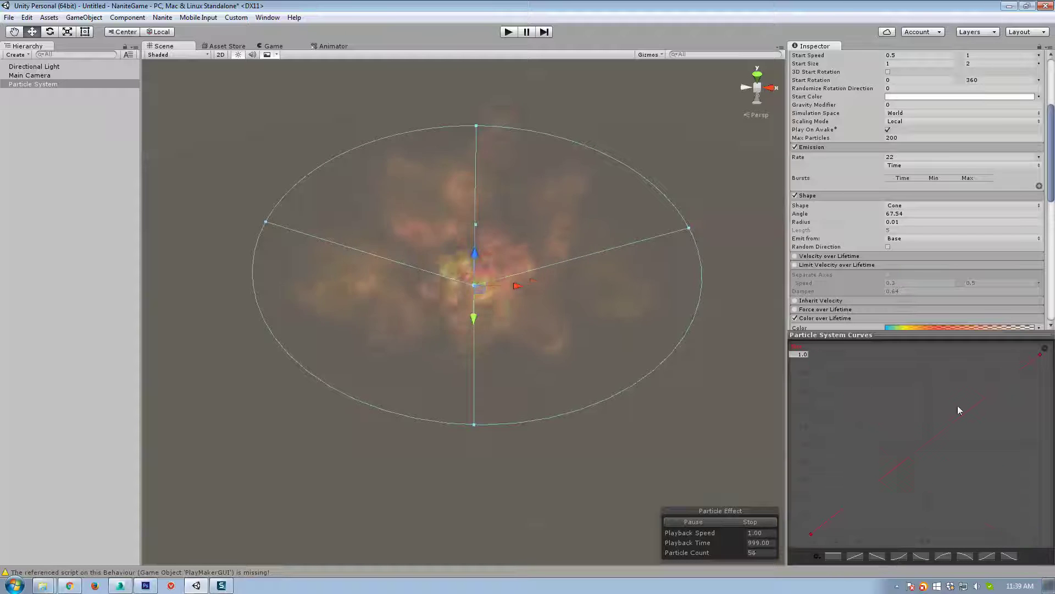
Step: Try a wavy size curve by adding four keys along the line and placing them at alternating high and low values
double_click(927, 443)
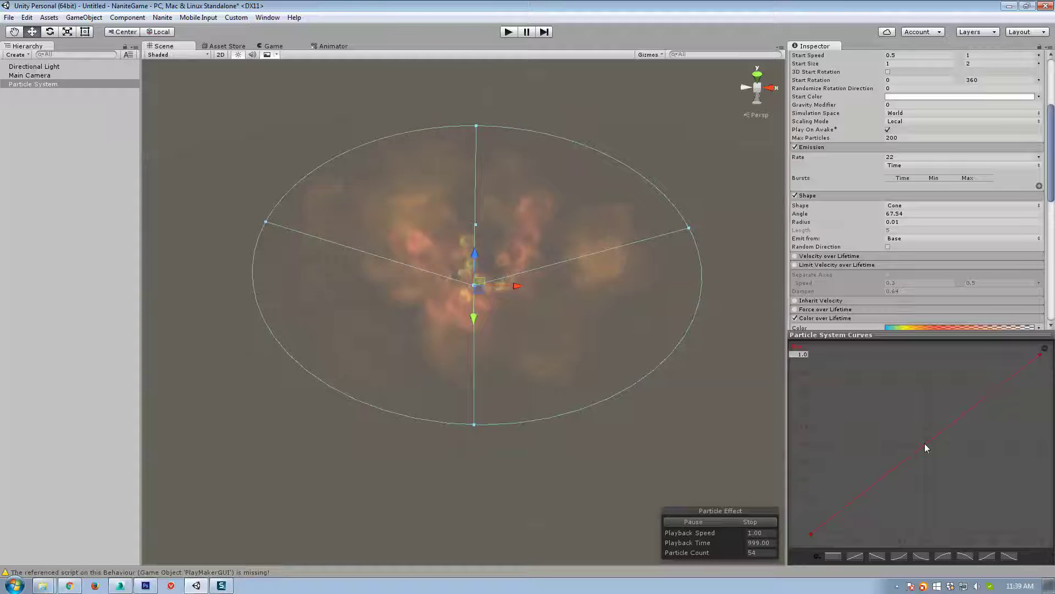
left_click_drag(926, 446, 847, 409)
double_click(943, 437)
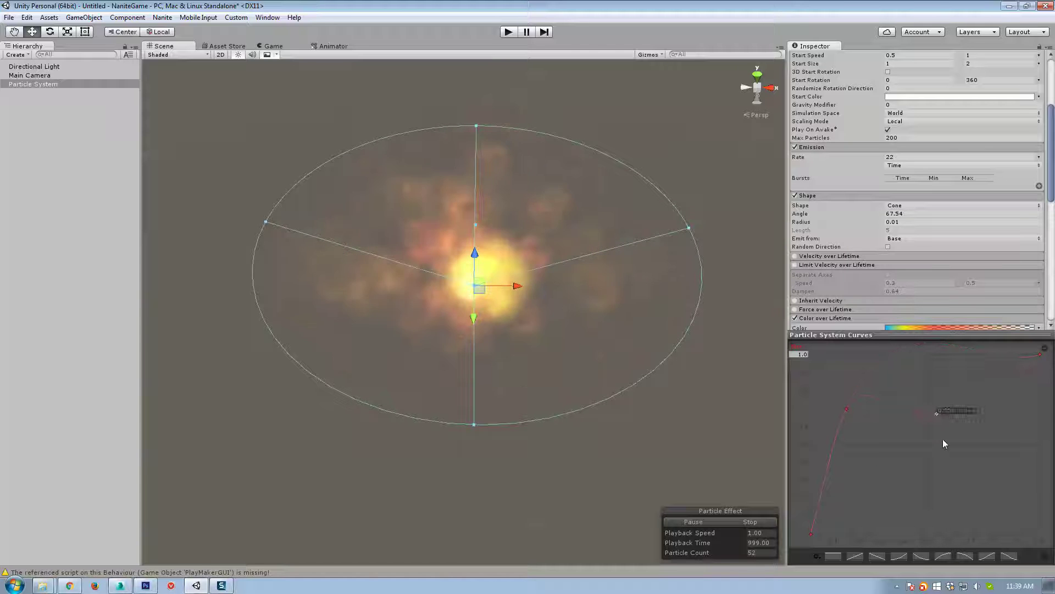
left_click_drag(942, 437, 905, 495)
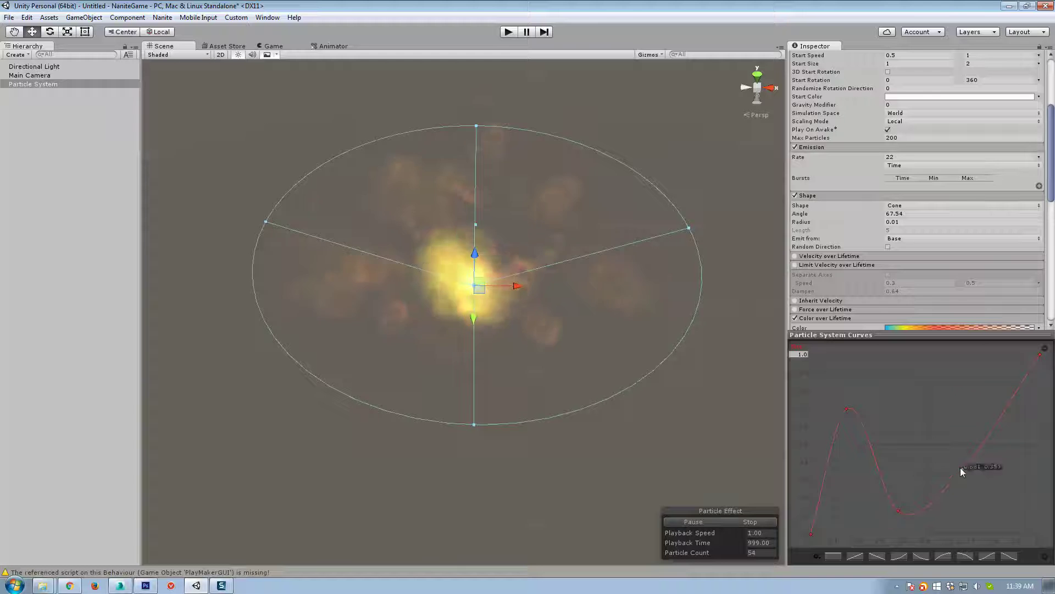
double_click(961, 468)
left_click_drag(961, 468, 911, 376)
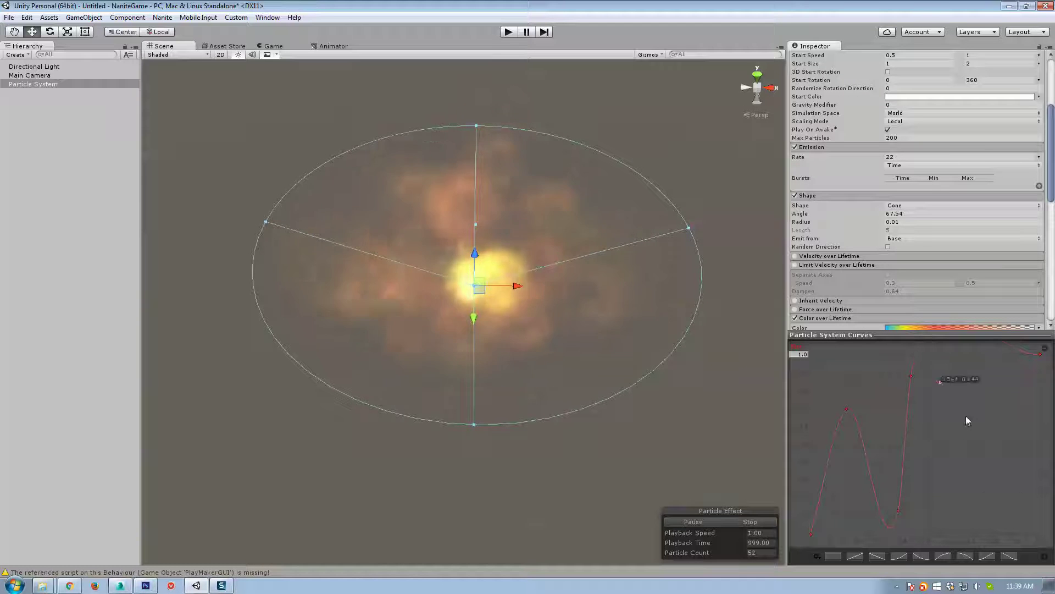
double_click(982, 495)
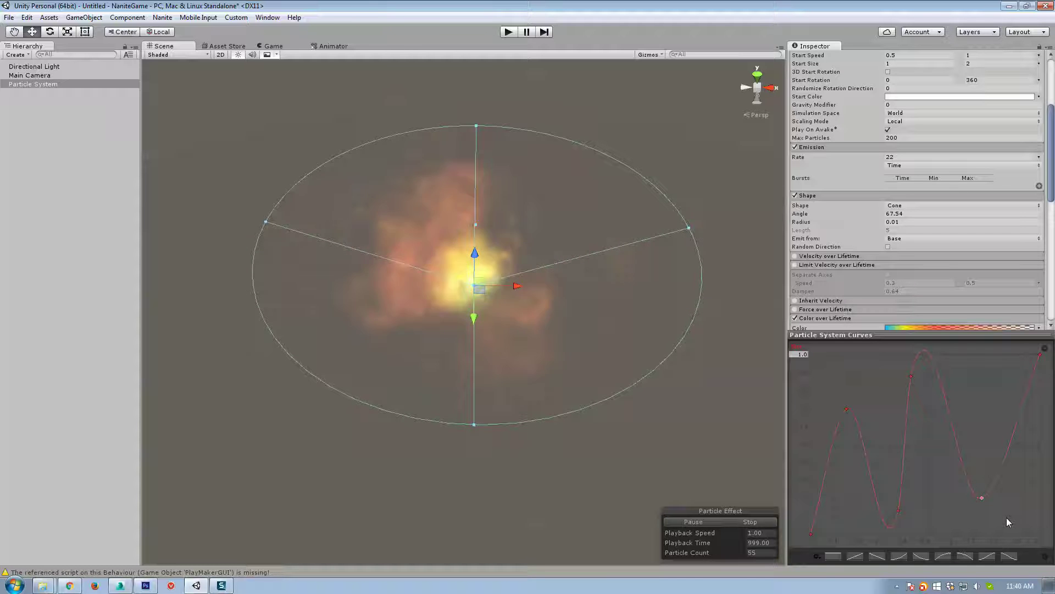
left_click(1045, 557)
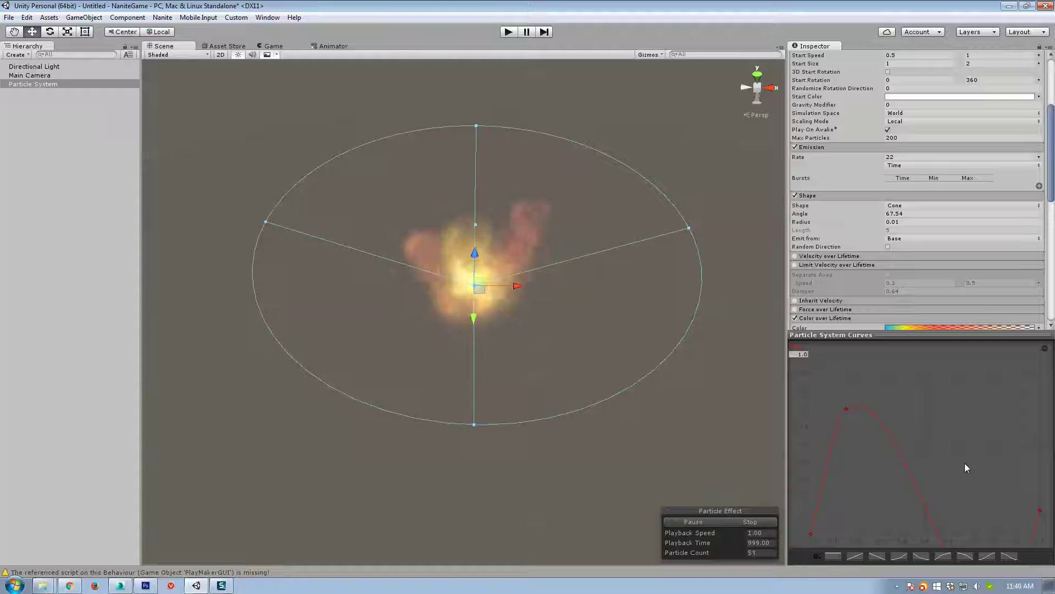
left_click_drag(981, 461, 966, 408)
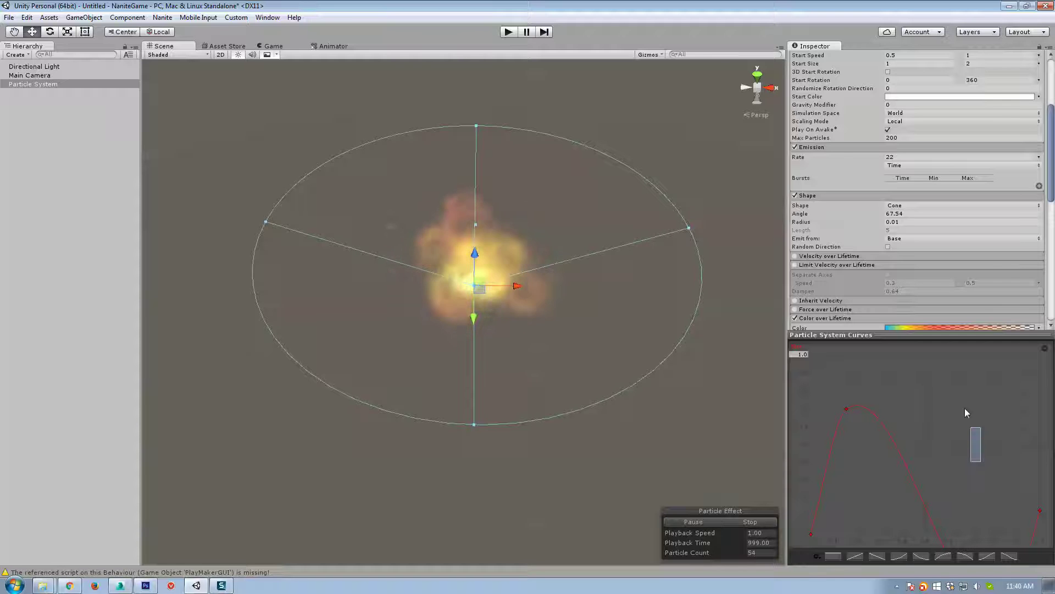
Step: Apply the preset that starts at full size and bows down to zero to the size curve, and shrink the curve editor
left_click(817, 556)
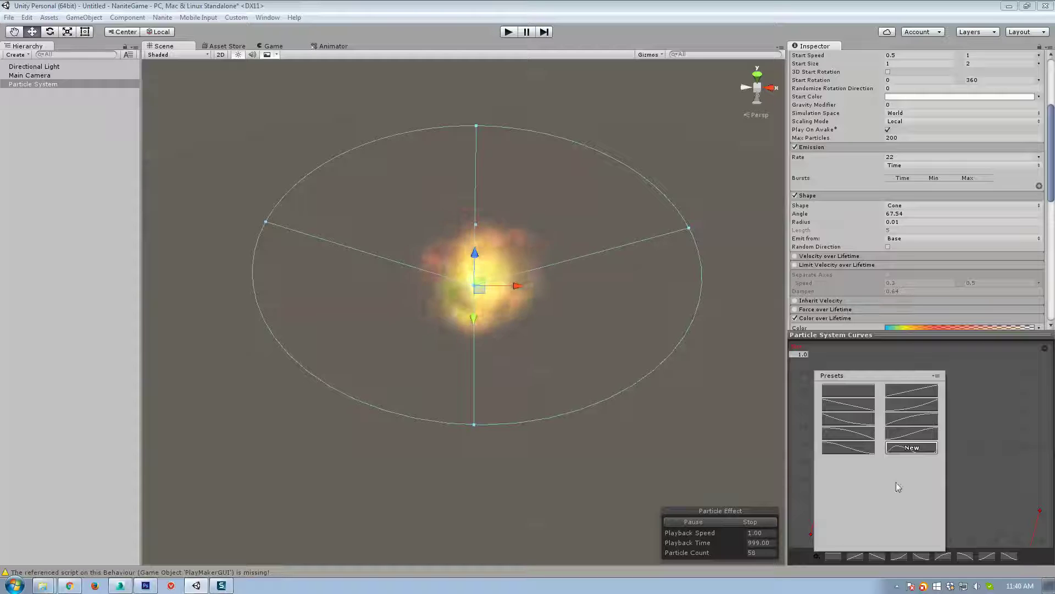
left_click(966, 556)
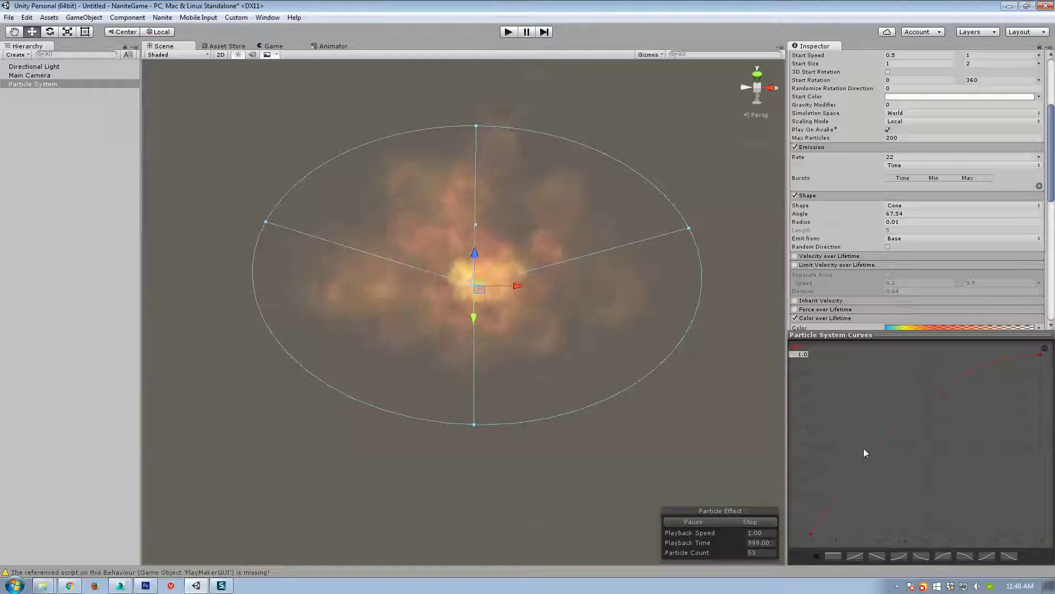
left_click(966, 557)
left_click_drag(907, 333, 907, 491)
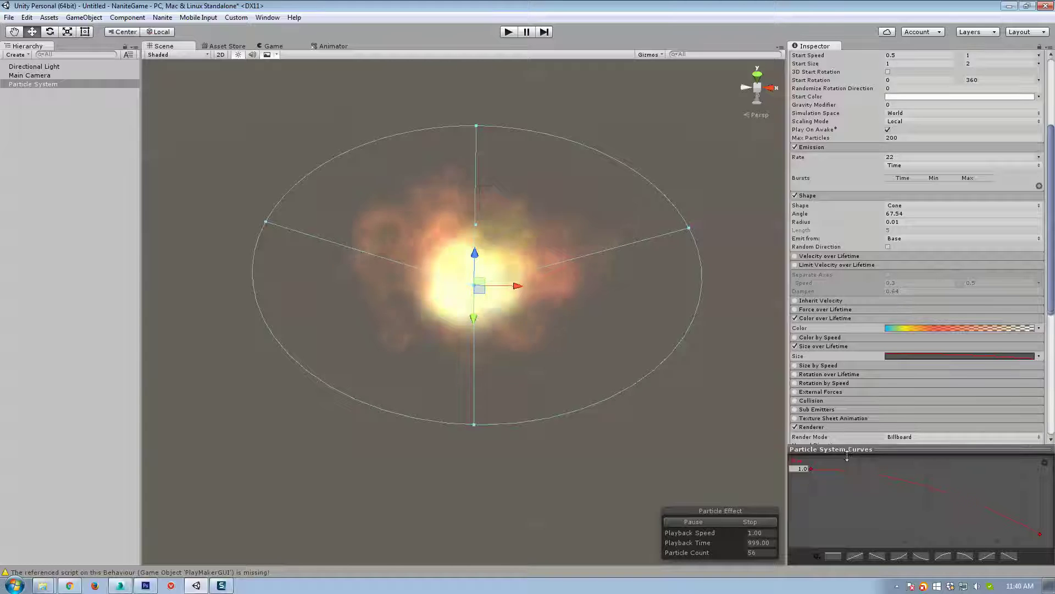
Step: Inspect the Size over Lifetime value modes and the Size by Speed settings, leaving Size over Lifetime enabled
scroll(935, 352, "down", 3)
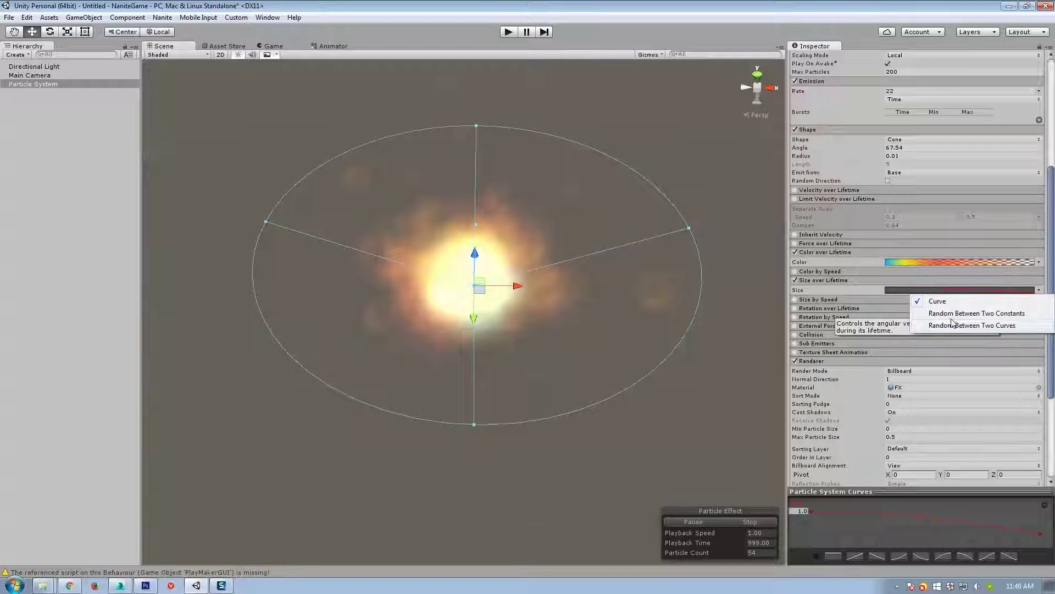
left_click(818, 300)
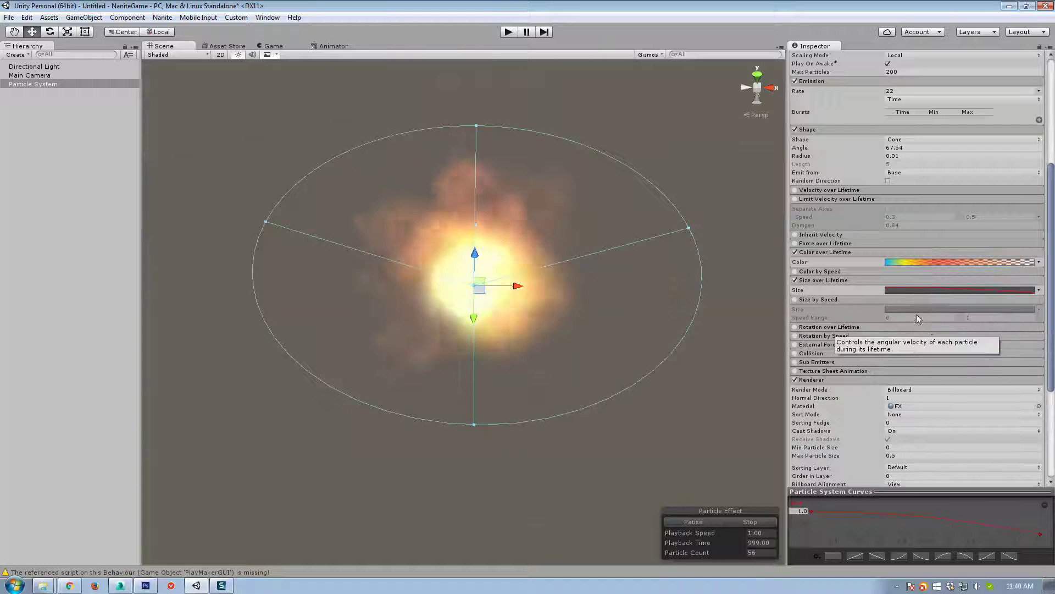
left_click(814, 300)
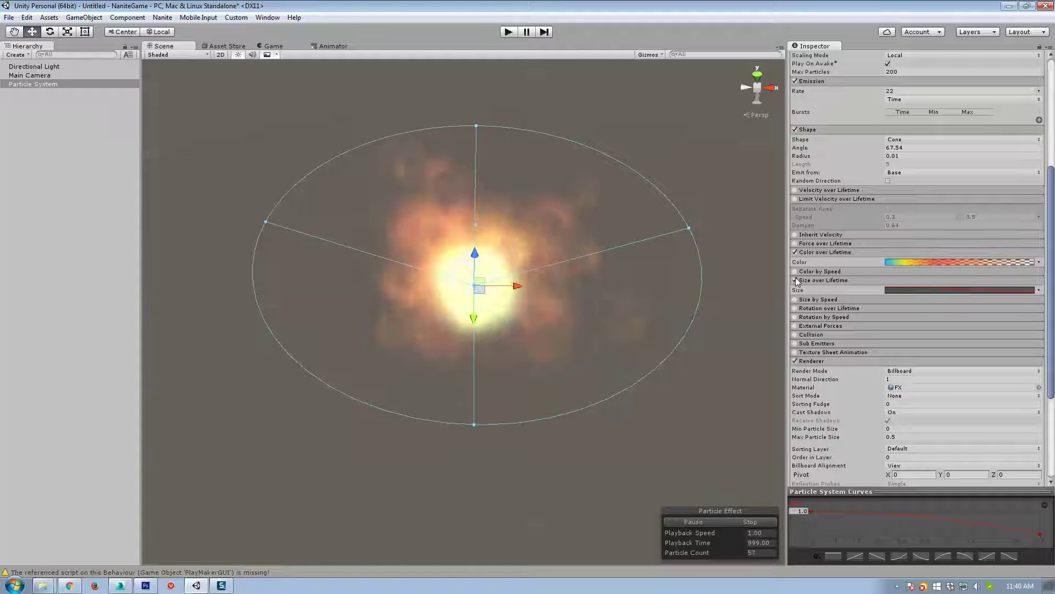
left_click(795, 280)
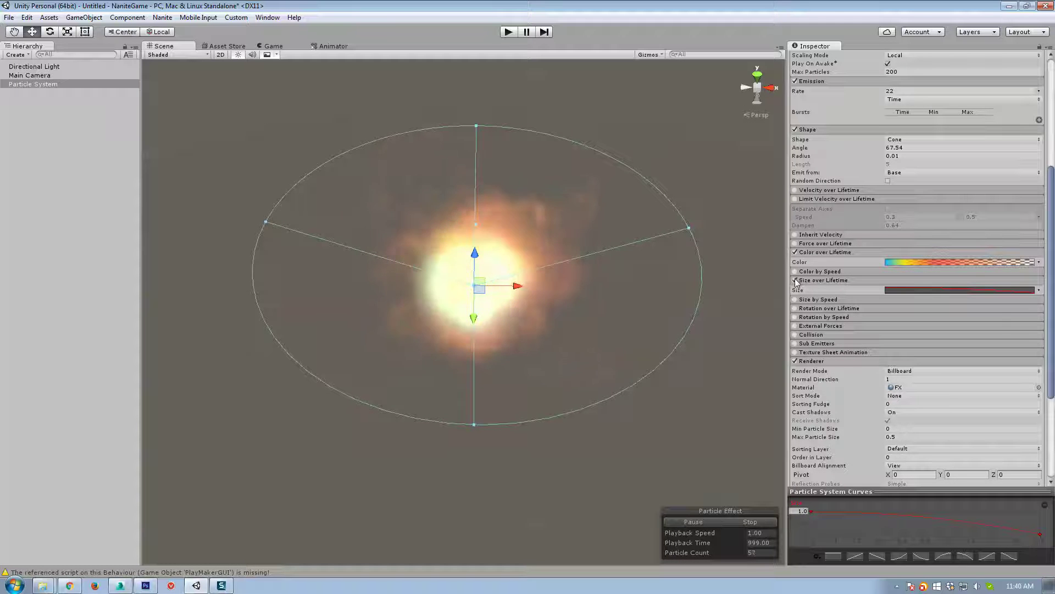
Step: Enable Rotation over Lifetime, try an angular velocity of 360 and set it back to 45
left_click(839, 309)
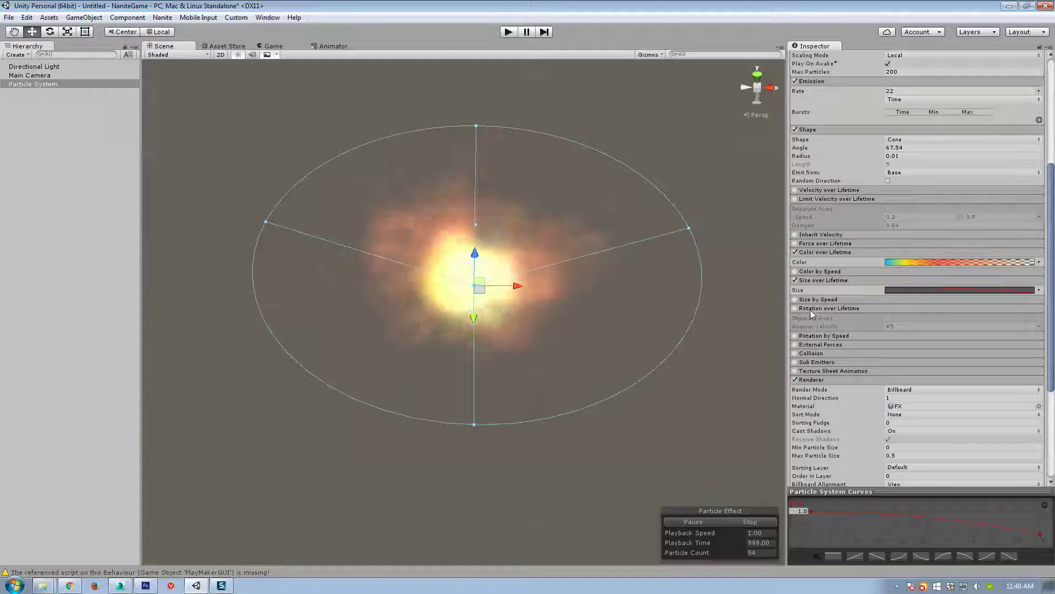
scroll(658, 285, "up", 2)
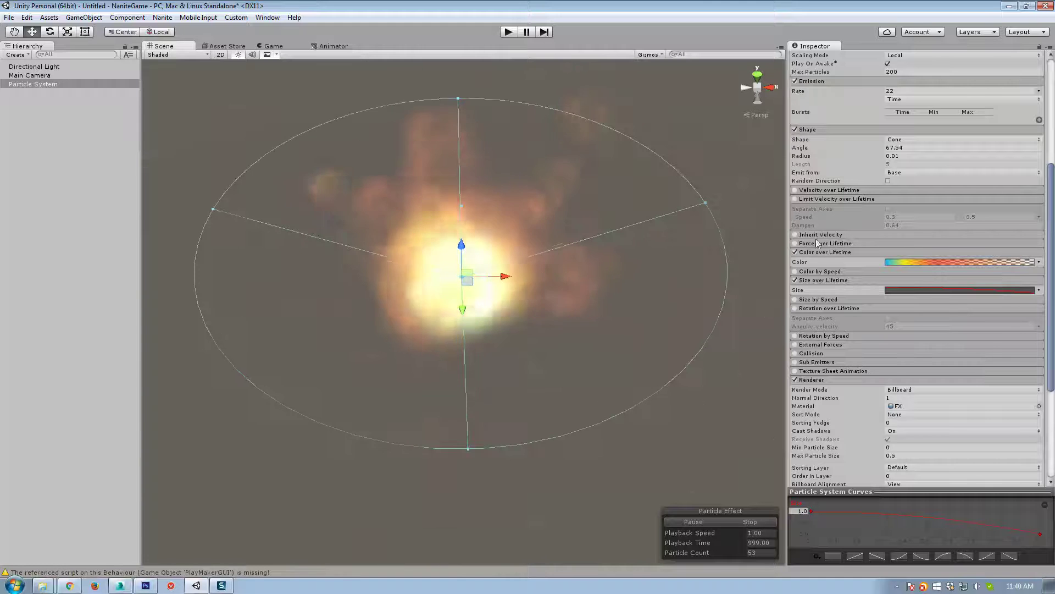
scroll(902, 188, "up", 3)
scroll(901, 188, "up", 4)
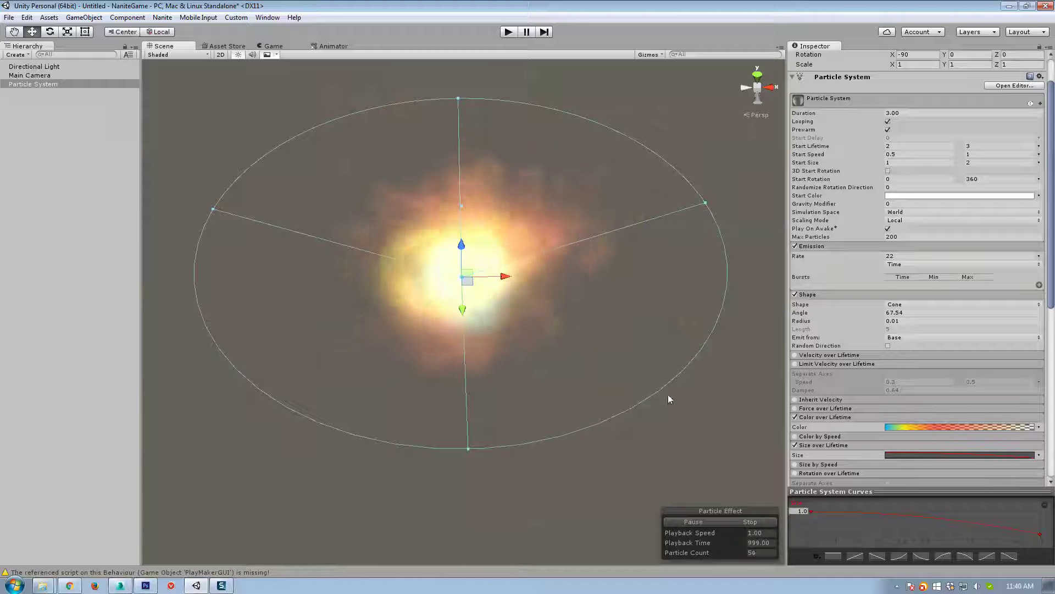
scroll(504, 351, "down", 2)
scroll(882, 420, "down", 4)
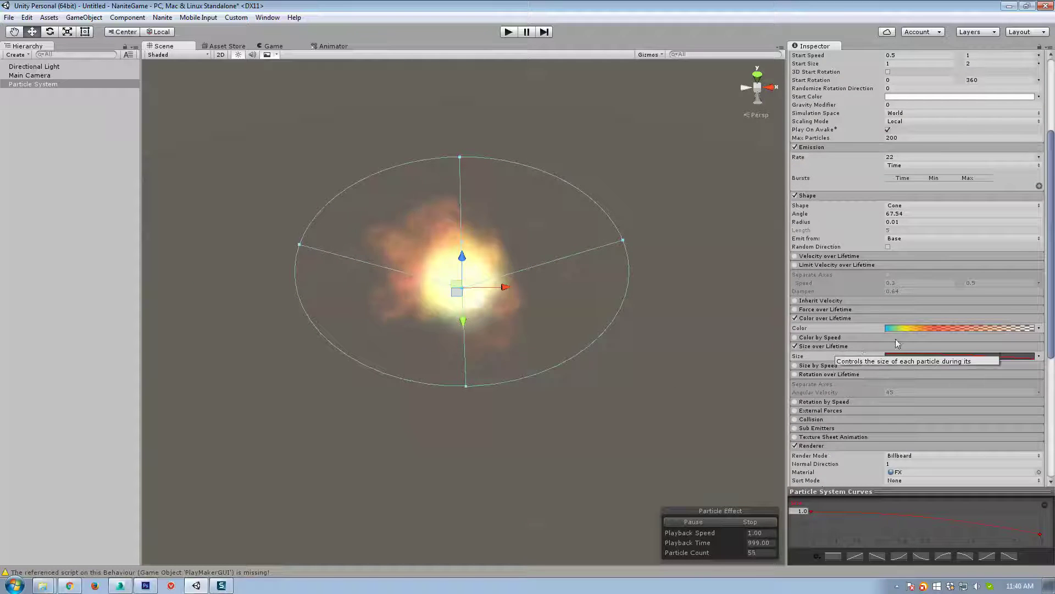
left_click(795, 374)
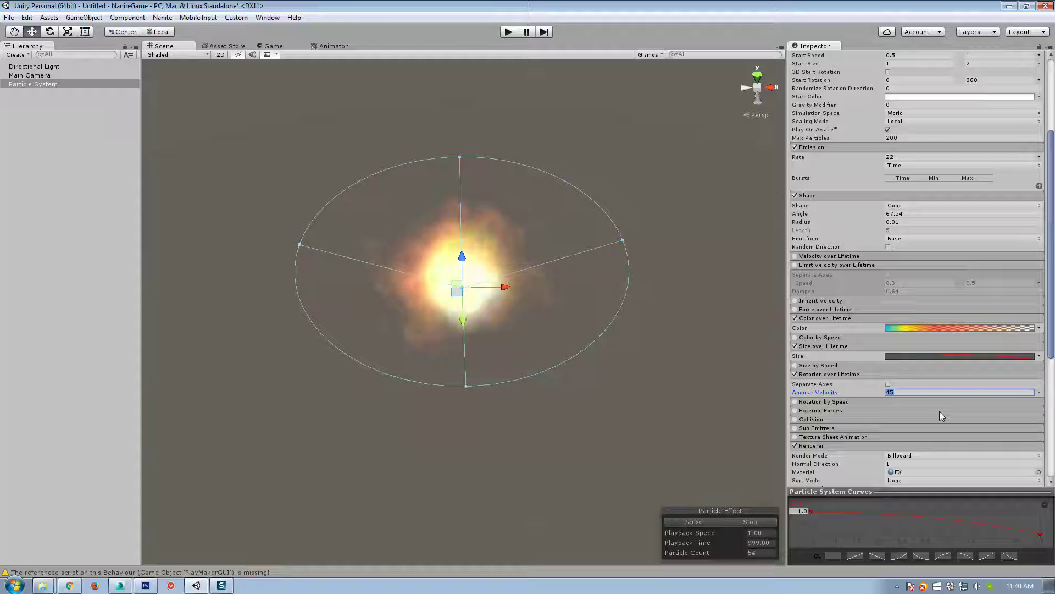
type("360")
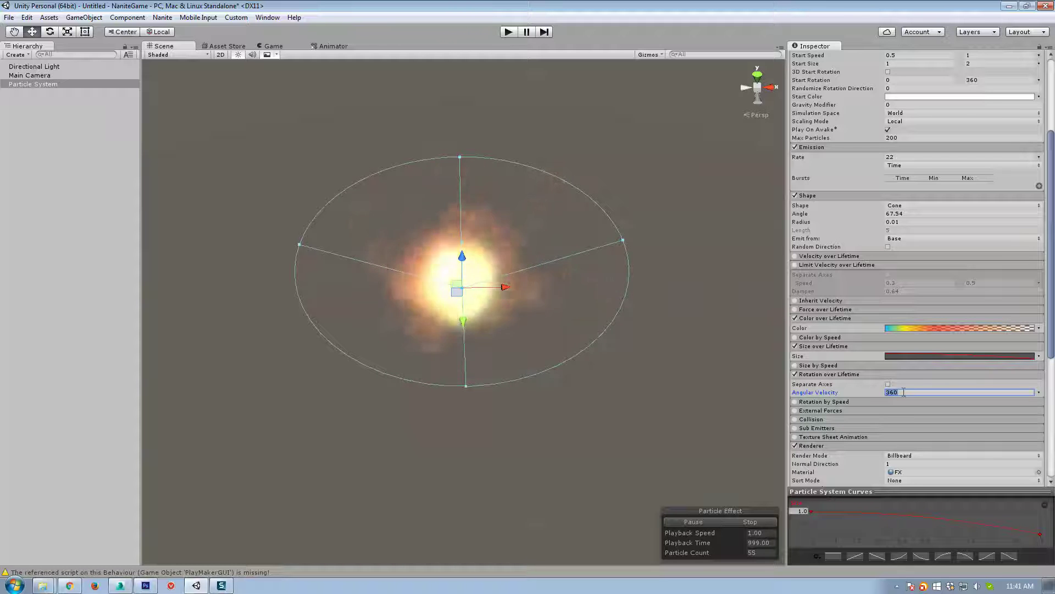
type("45")
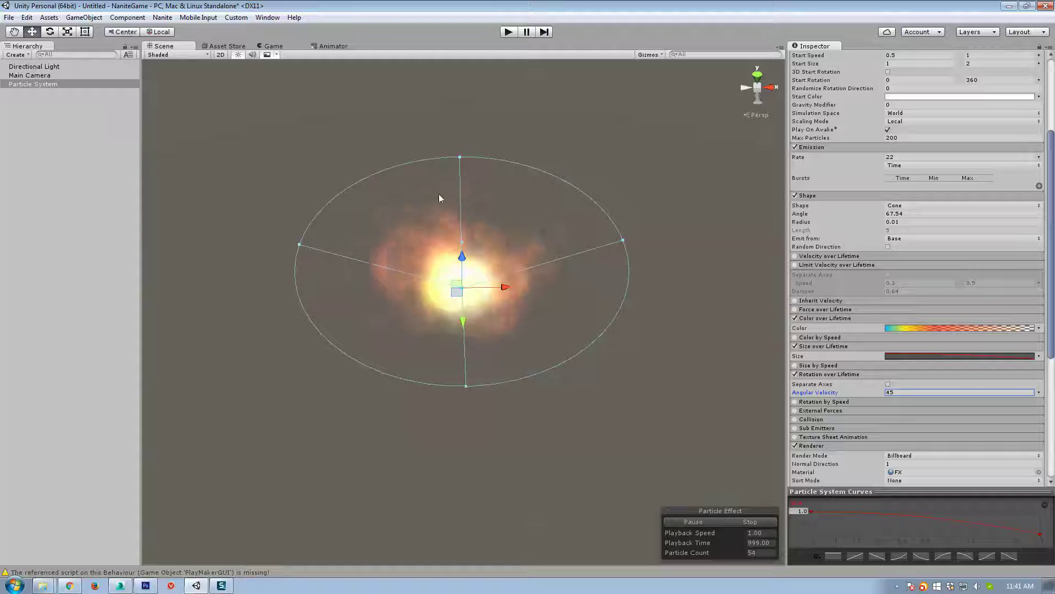
Step: Try the heart, spark, star and ring images in turn as the FX material's particle texture
scroll(1029, 436, "down", 5)
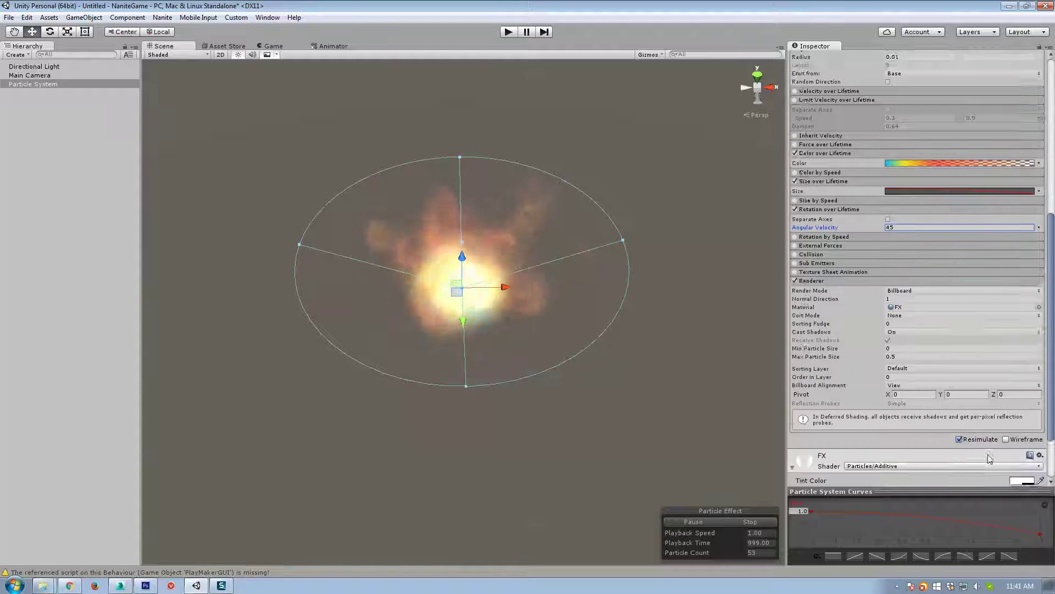
key("Return")
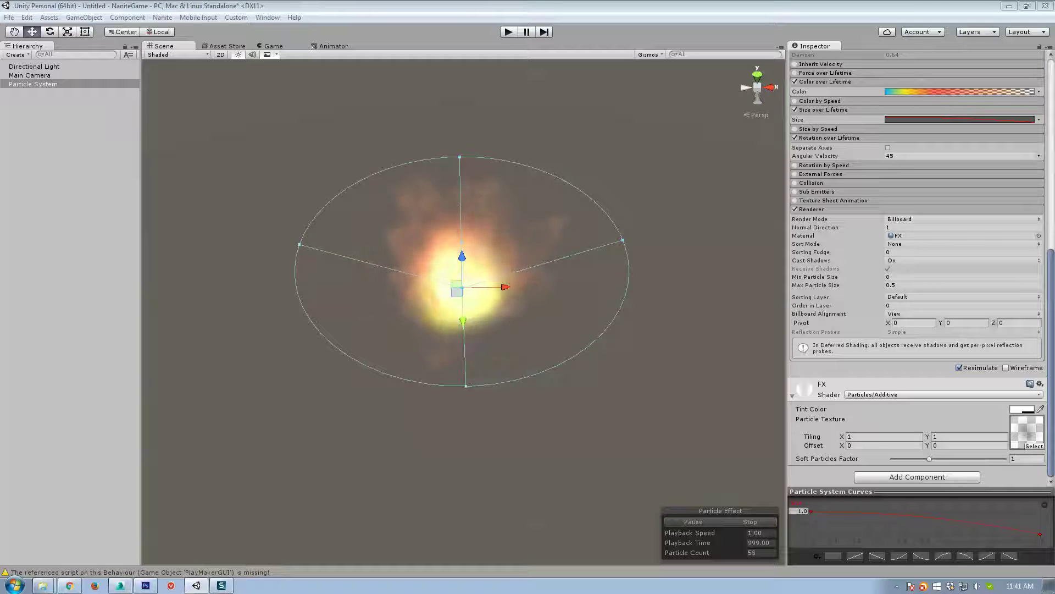
key("Right")
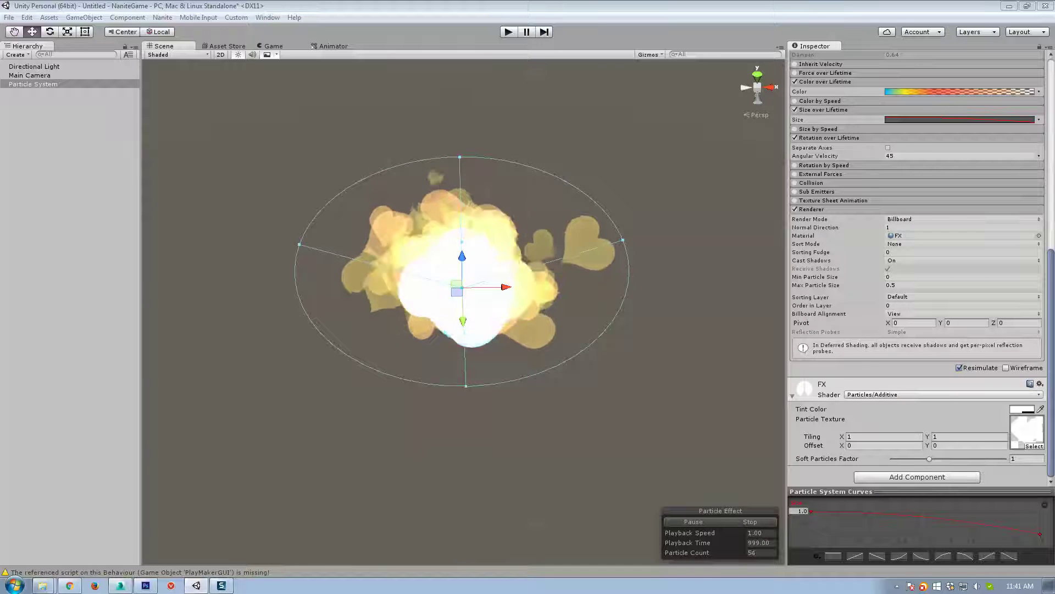
key("Right")
key("Right")
key("Right")
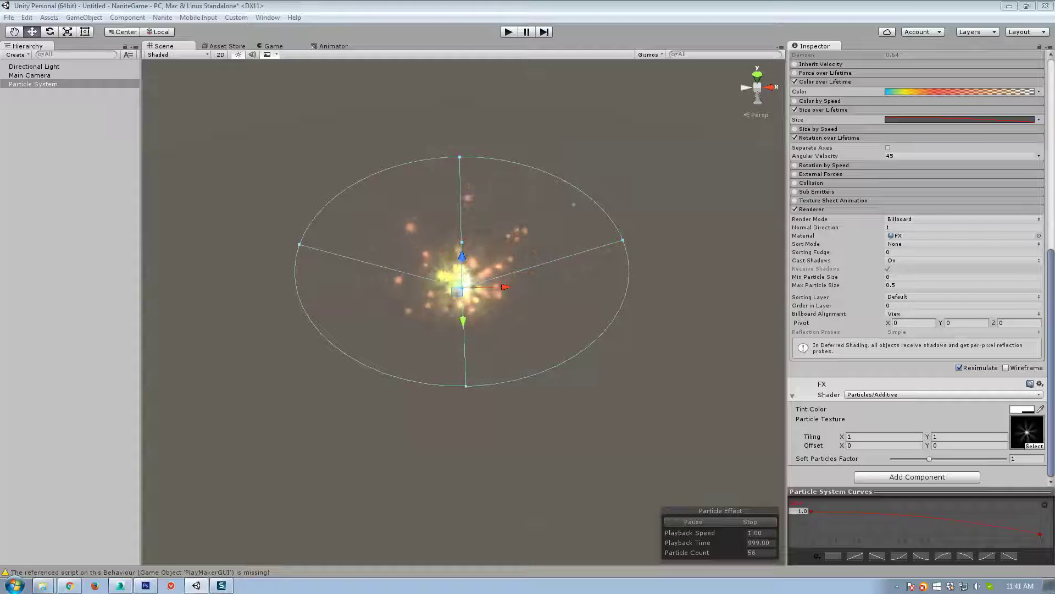
key("Right")
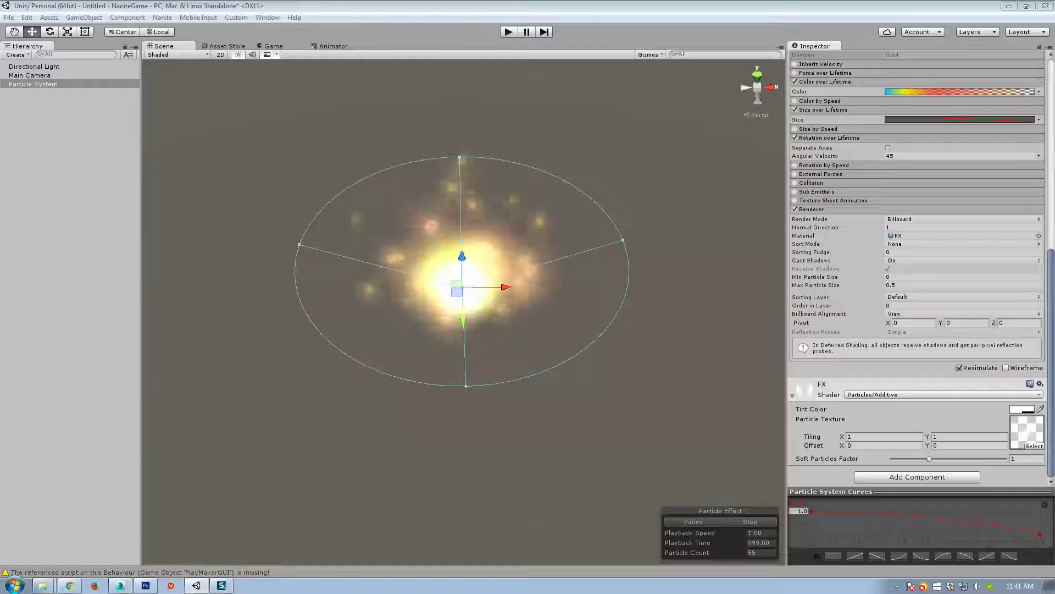
key("Right")
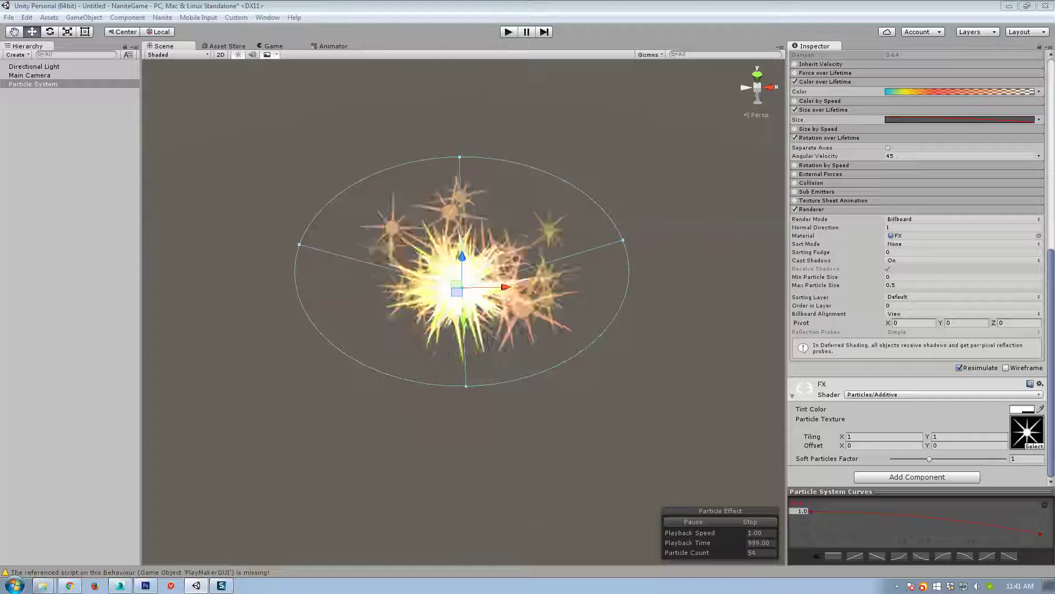
key("Right")
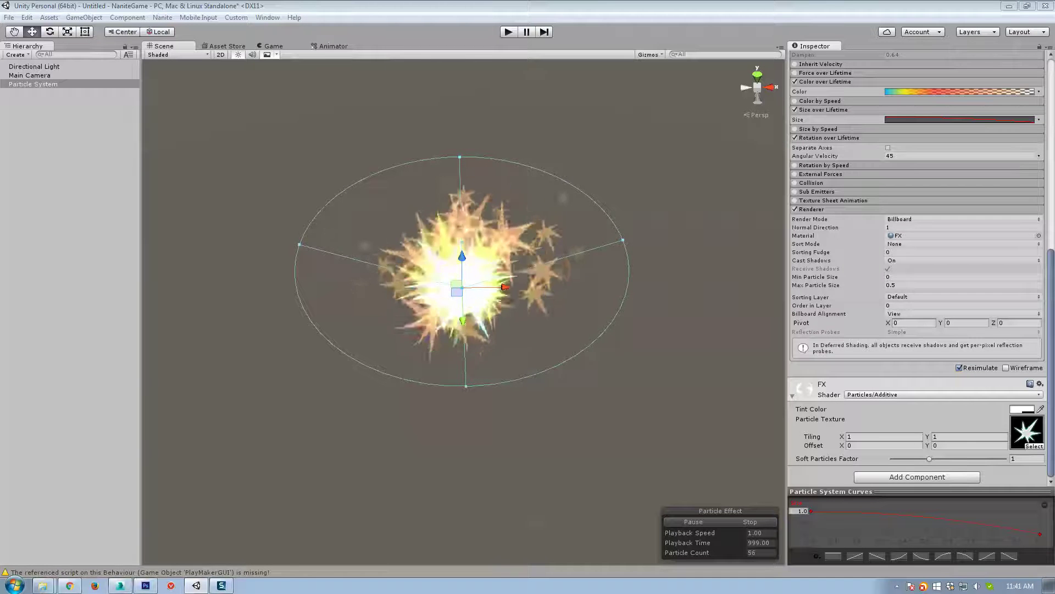
key("Right")
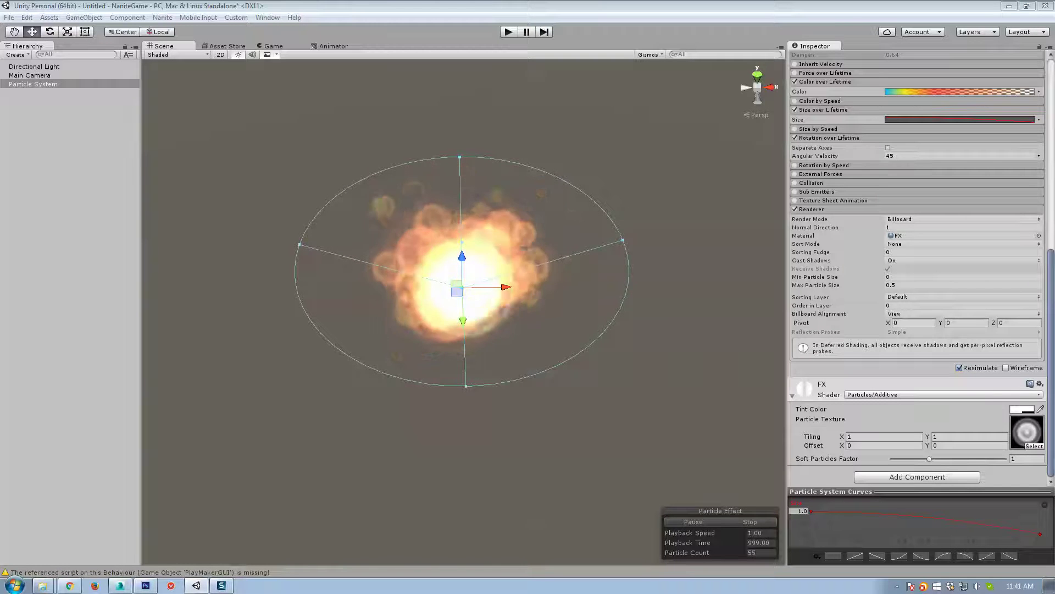
Step: Try no texture, the flame and the wispy texture on the FX material, comparing the wispy one with Rotation over Lifetime off and on
key("Home")
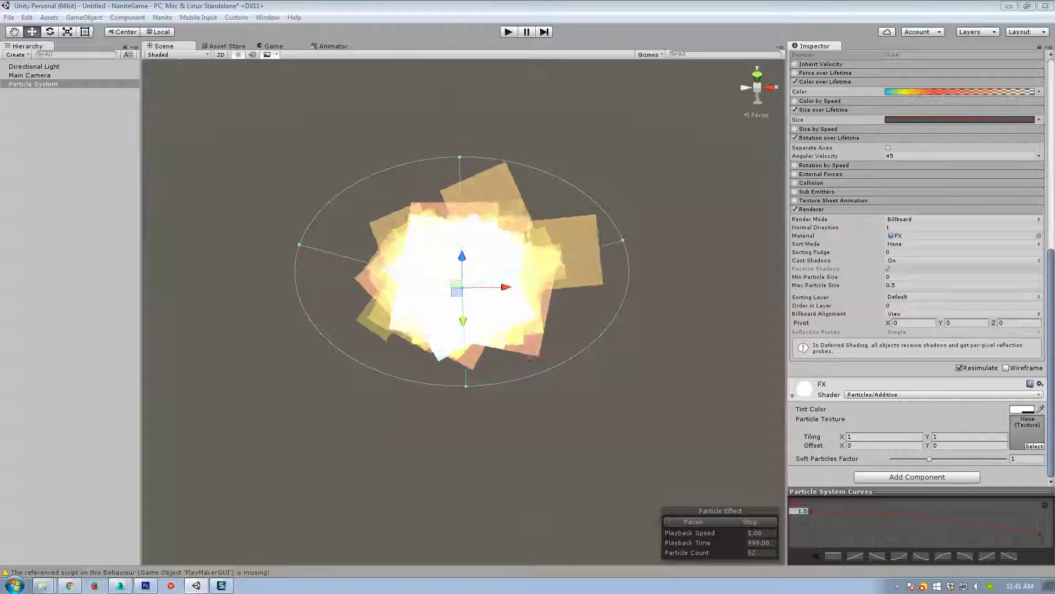
key("Right")
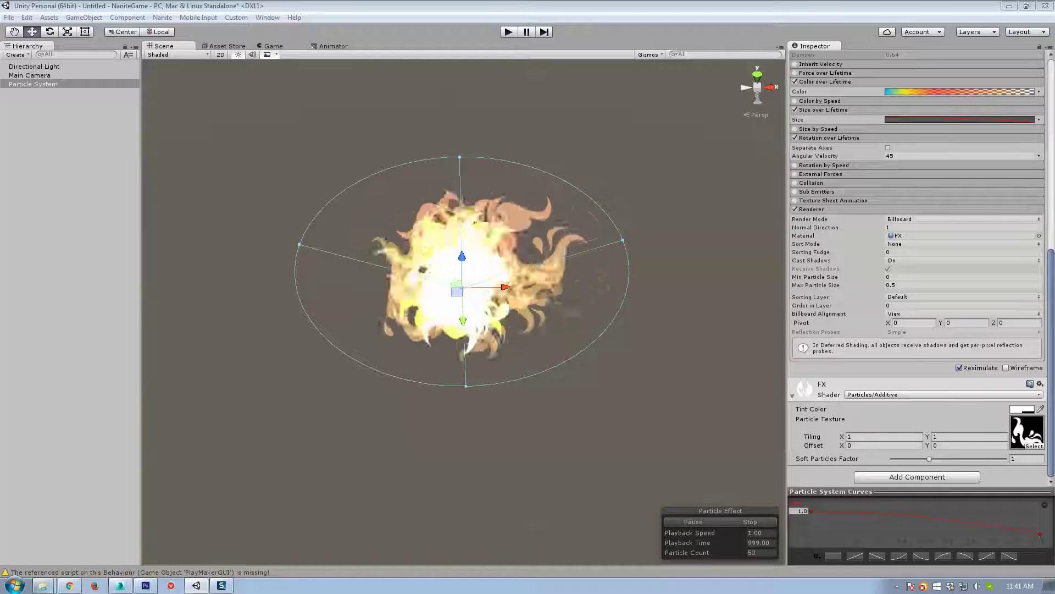
key("Right")
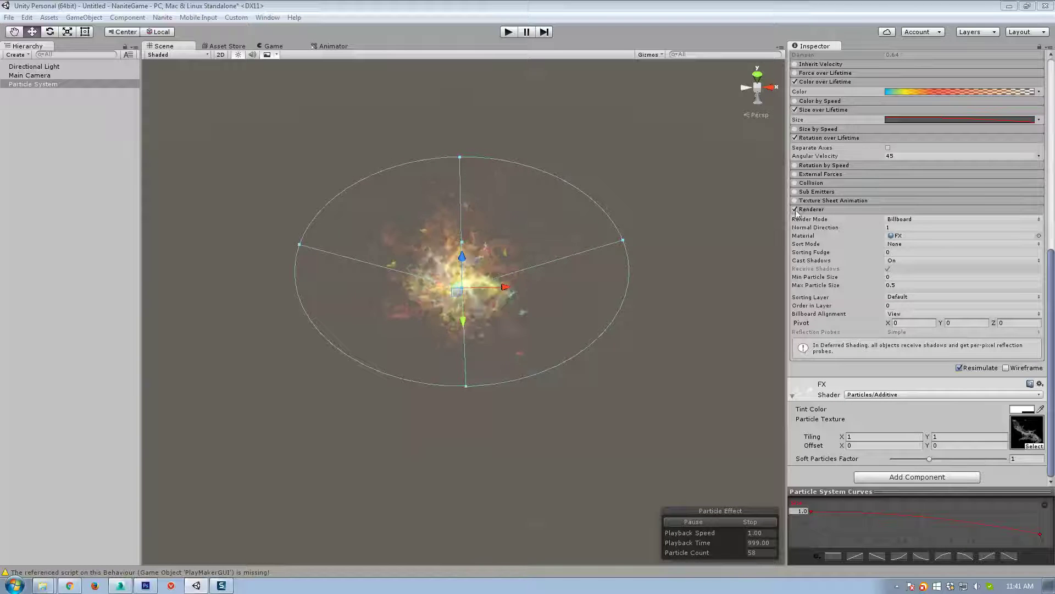
left_click(794, 137)
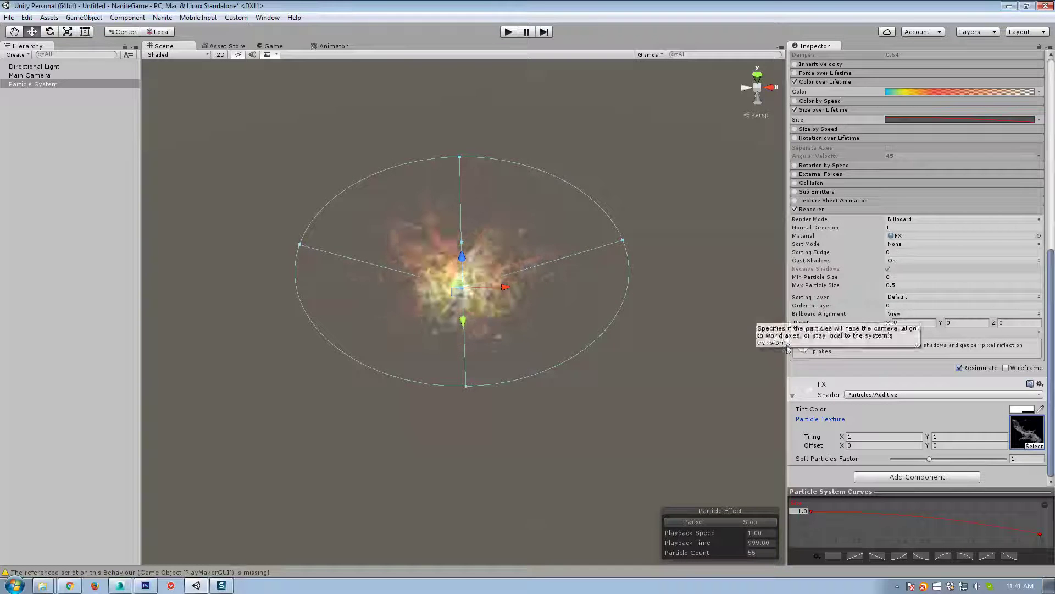
left_click(796, 138)
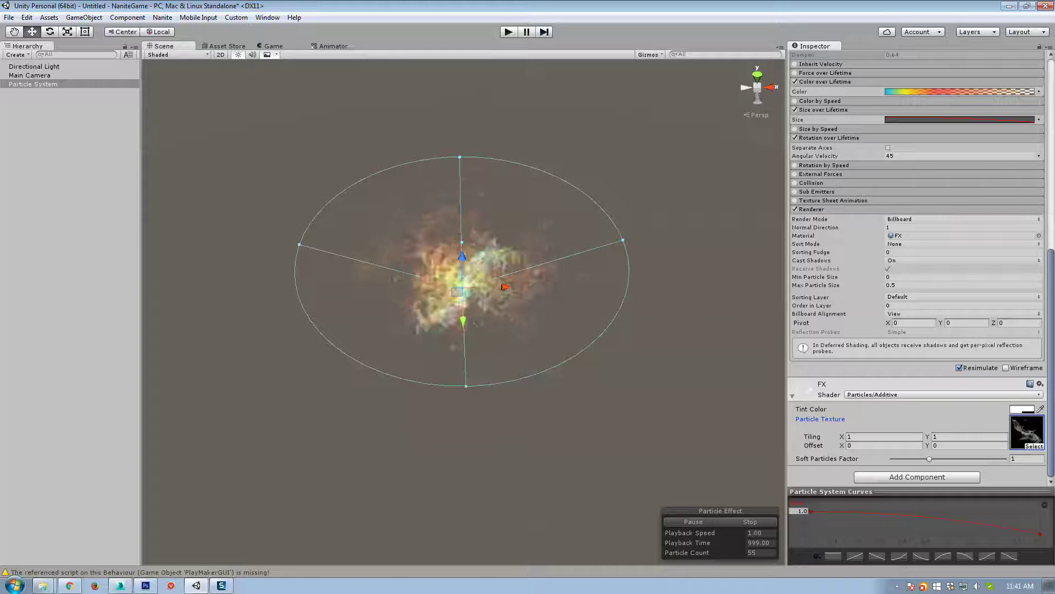
Step: Add an alpha key near the beginning of the Color over Lifetime gradient and set the starting alpha to 0
left_click(899, 91)
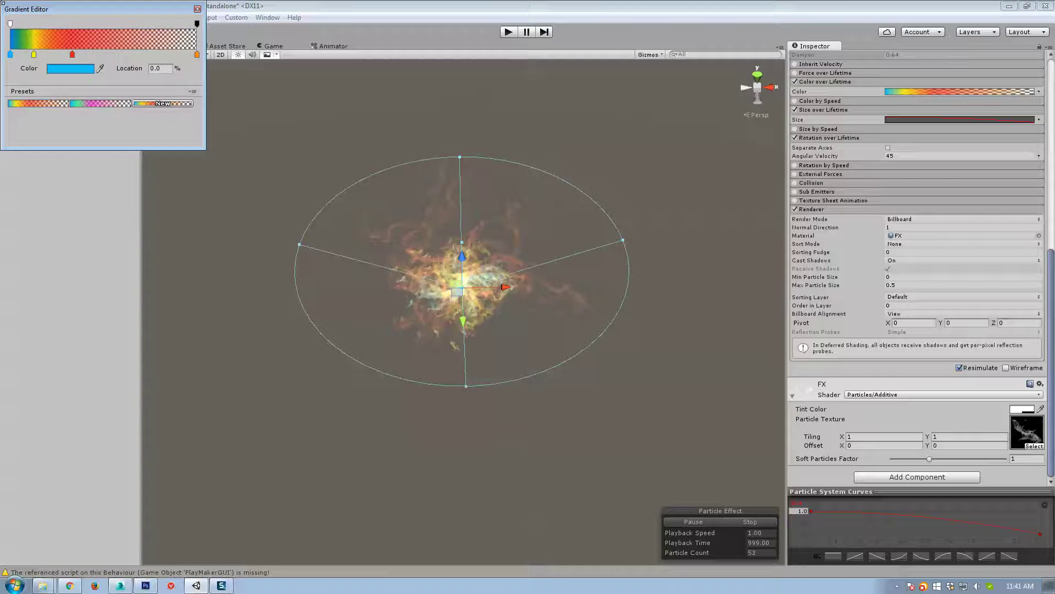
left_click(44, 23)
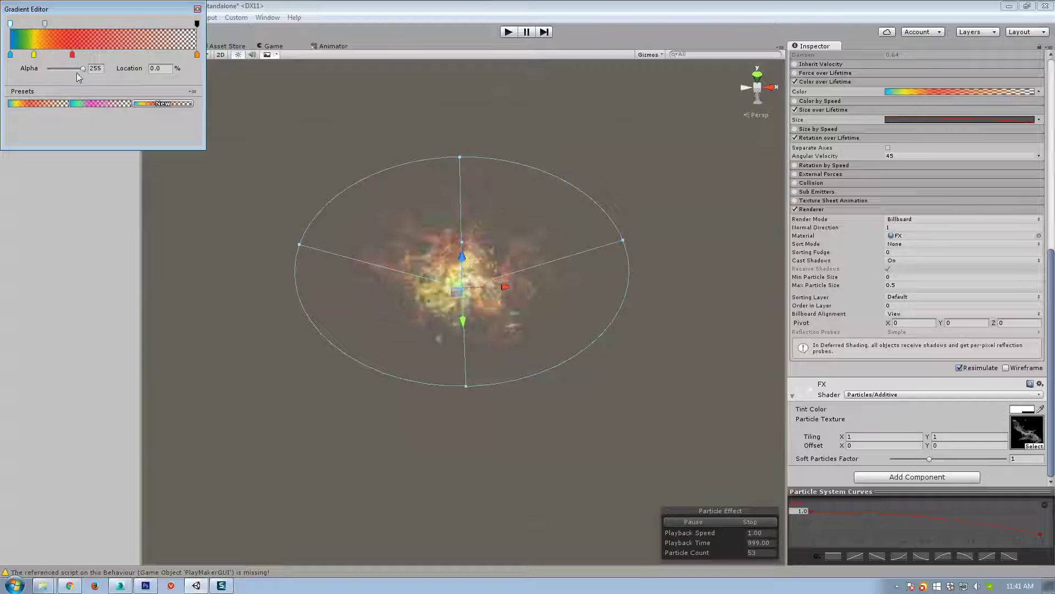
left_click_drag(81, 69, 37, 69)
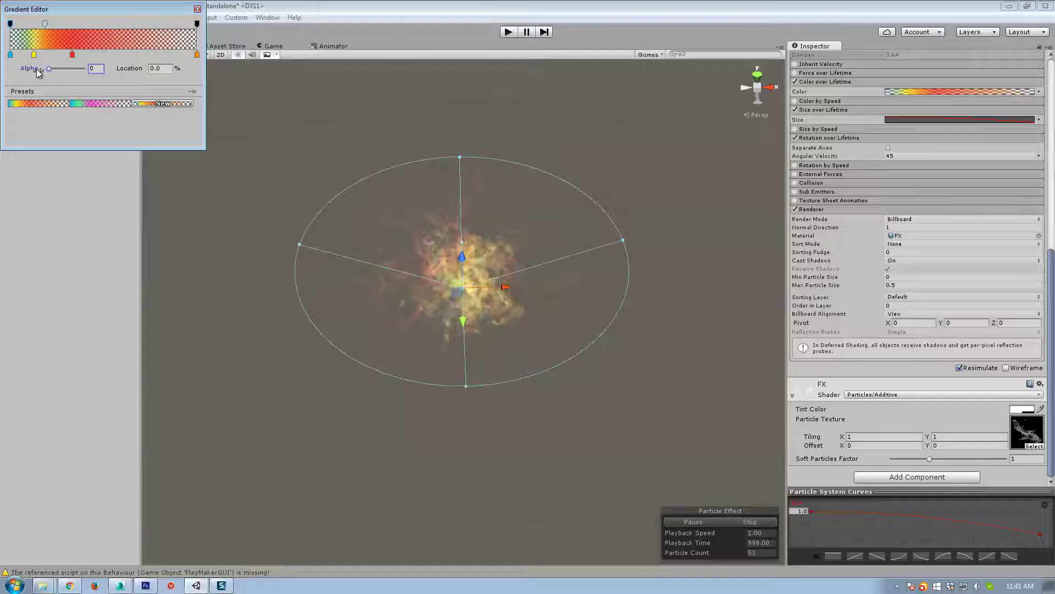
left_click(198, 9)
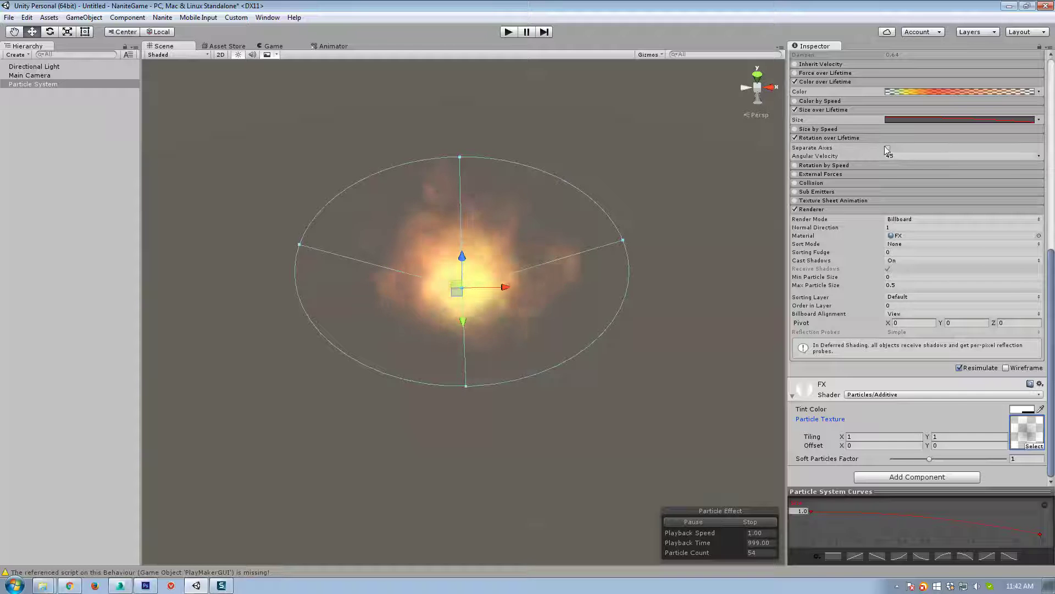
Step: Make the Rotation over Lifetime angular velocity random between two constants, 0 and 45, and collapse the module
left_click(1038, 157)
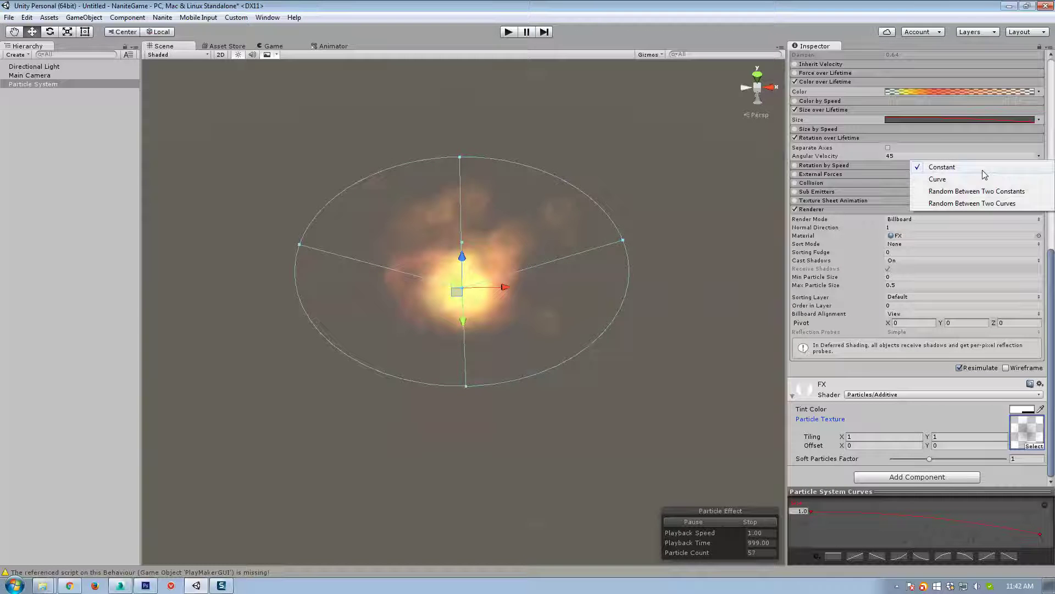
left_click(969, 197)
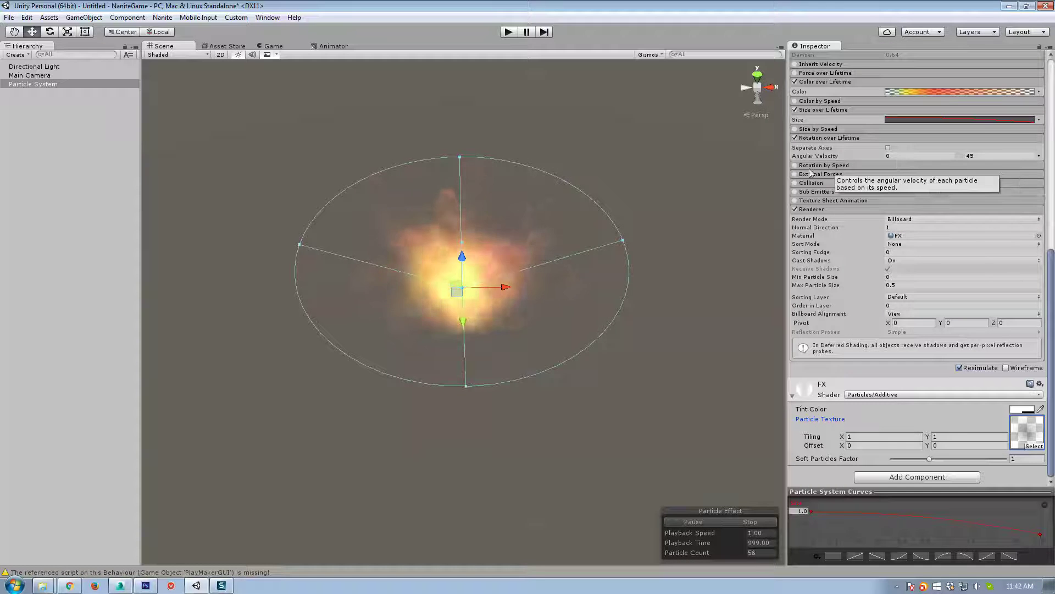
left_click(823, 139)
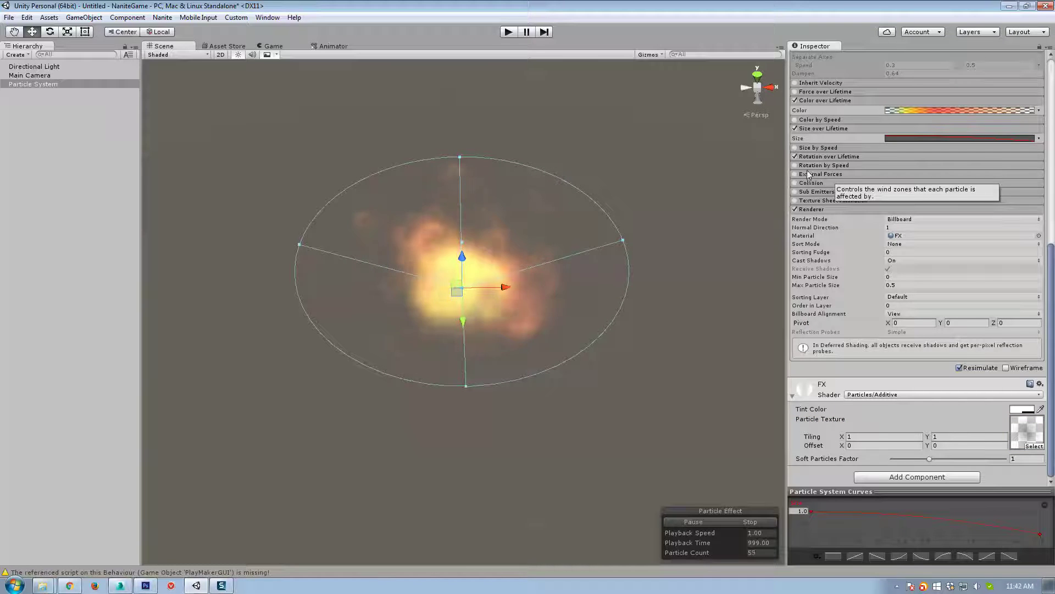
Step: Enable the External Forces module on the particle system and add a Wind Zone to the scene
left_click(808, 176)
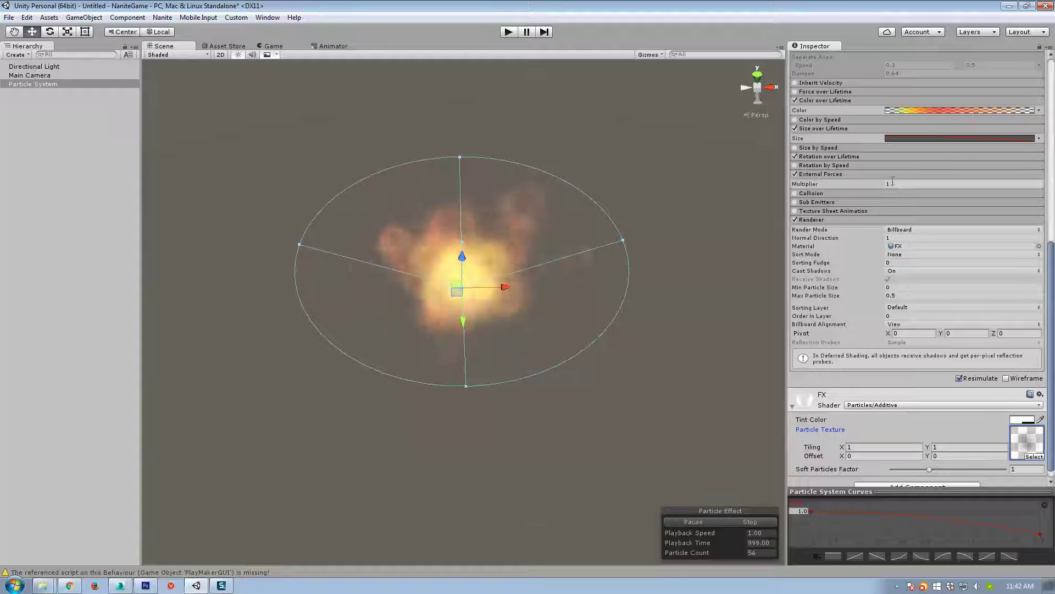
left_click(83, 17)
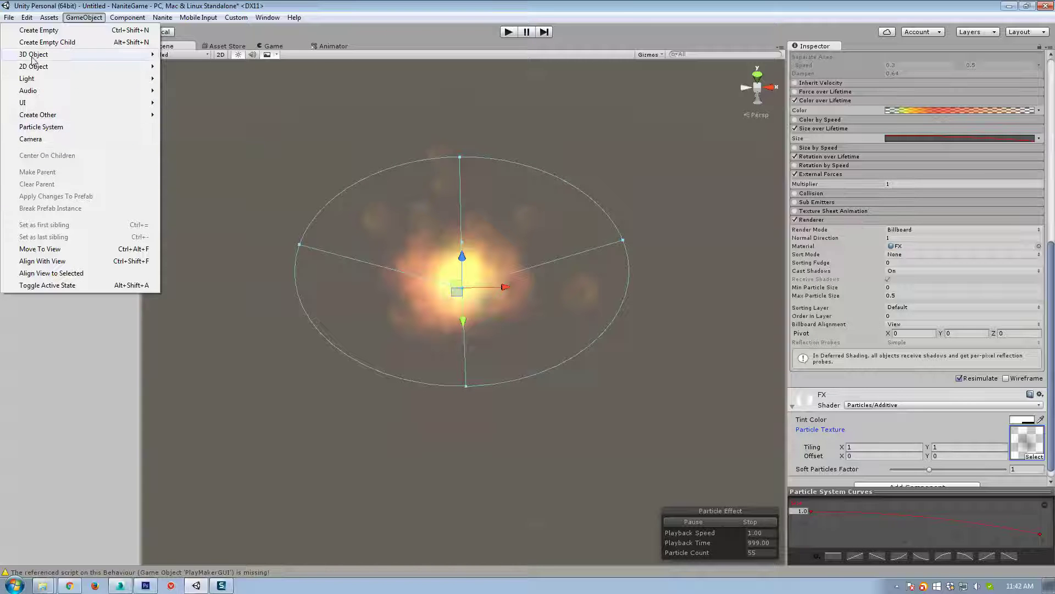
mouse_move(33, 57)
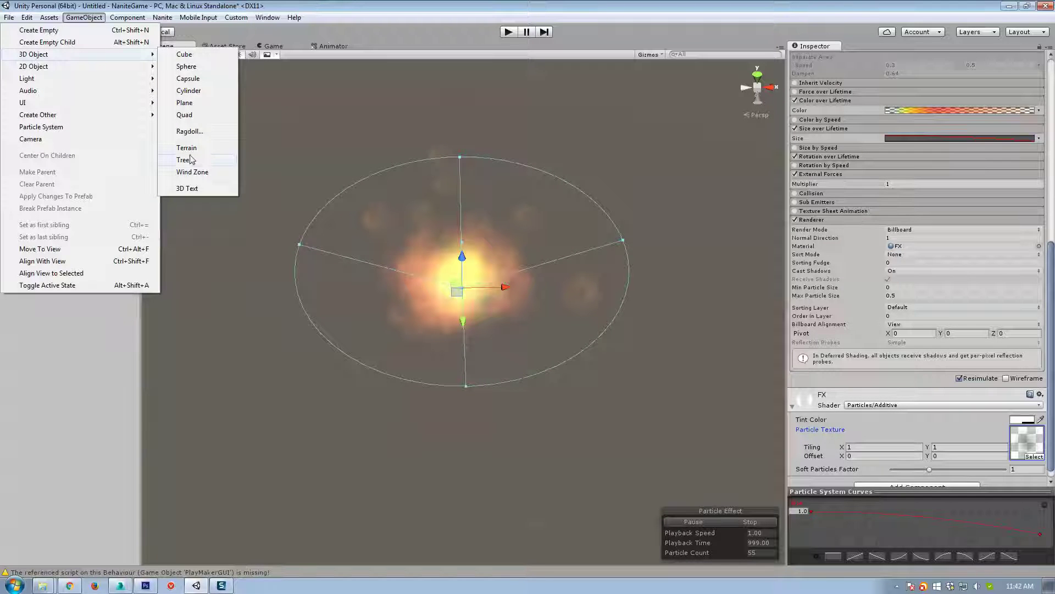
left_click(190, 173)
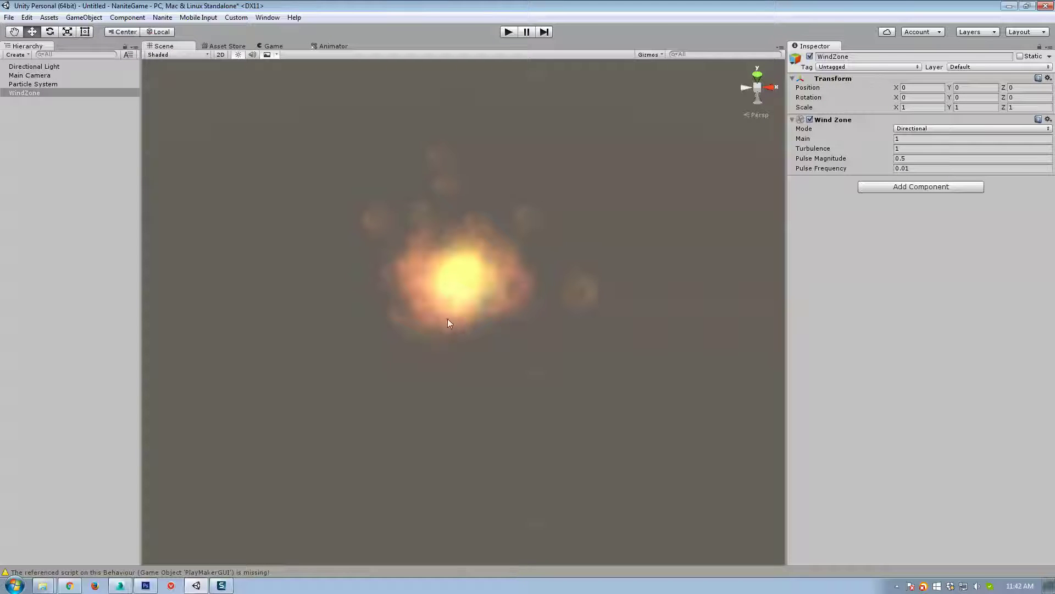
Step: Set the particle system's position to 0, 0, 0 so it sits at the wind zone's location
left_click_drag(405, 287, 490, 295, "alt")
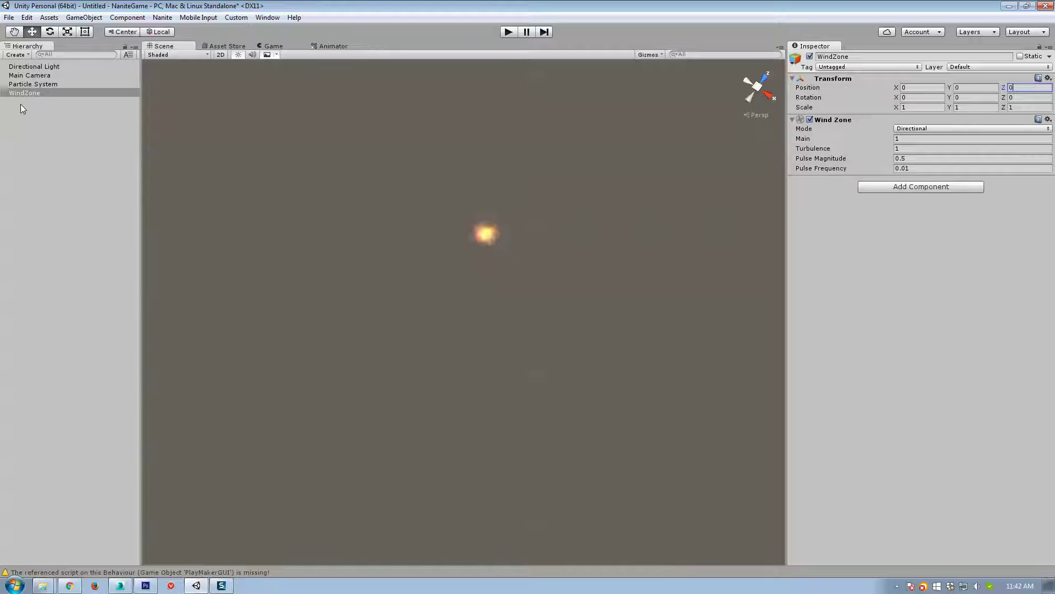
left_click(25, 85)
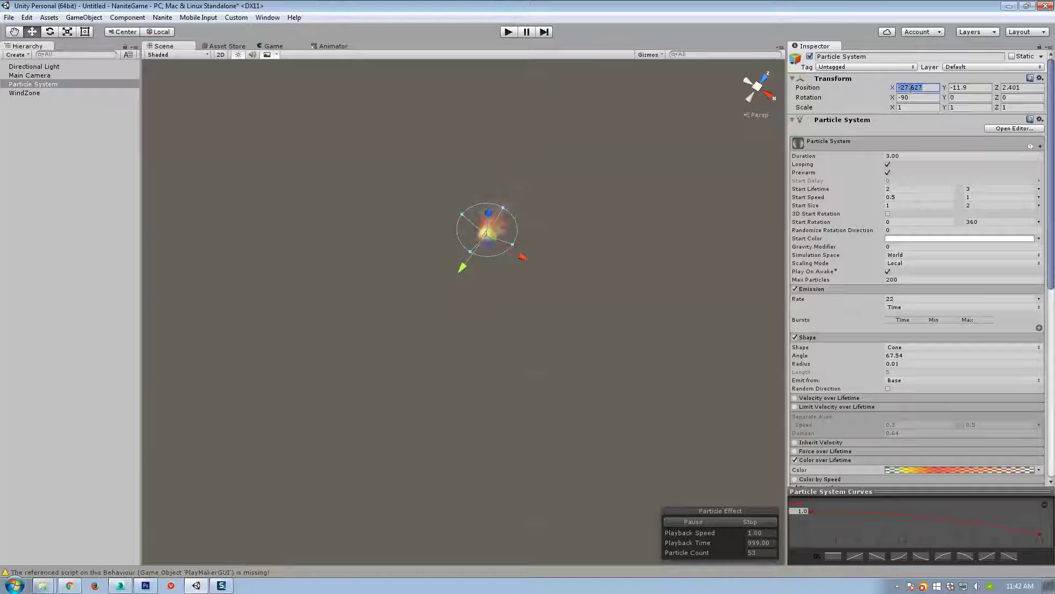
type("0")
key("Tab")
type("0")
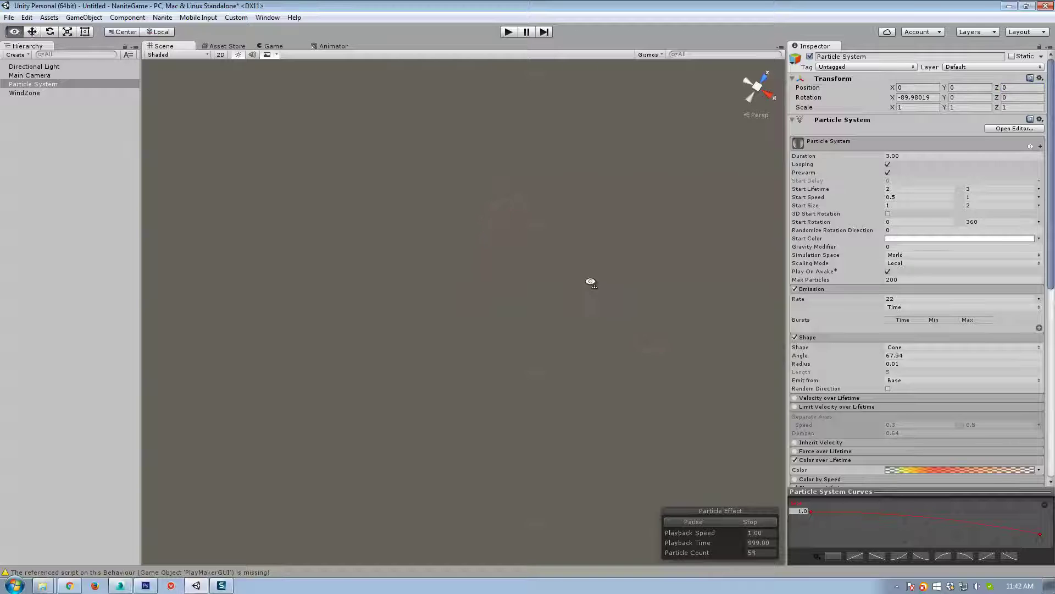
left_click_drag(590, 282, 383, 437, "alt")
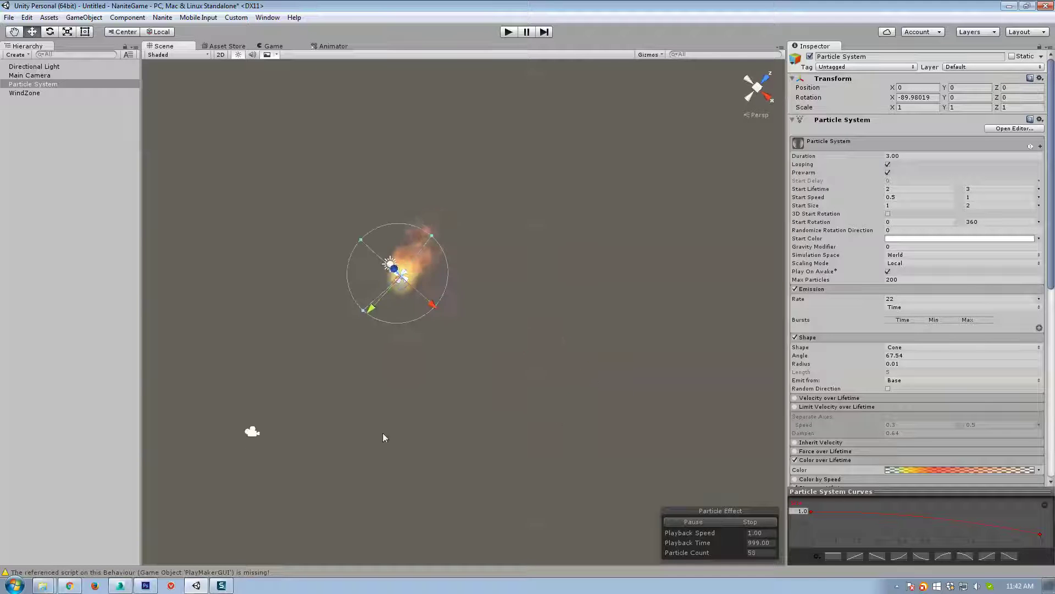
Step: Move the wind zone away from the particle system to about X 5.93, Z -0.94, and check the particles
left_click(31, 92)
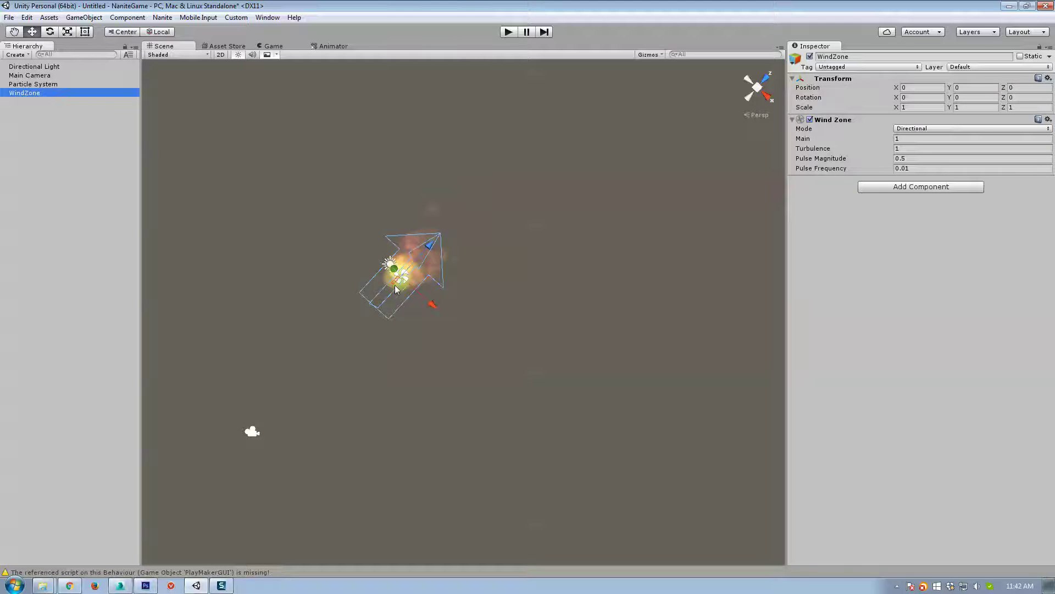
left_click_drag(395, 290, 470, 383)
left_click(30, 84)
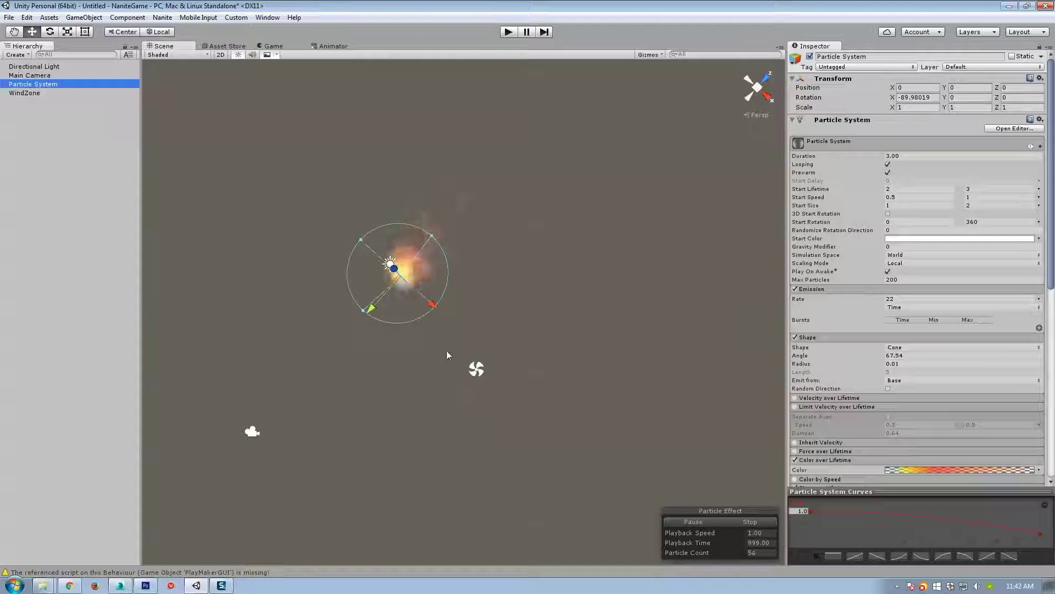
left_click_drag(505, 267, 459, 286, "alt")
Step: Rotate the wind zone to about -78 degrees around Y to blow towards the particle system, and check the effect
left_click(33, 94)
key("e")
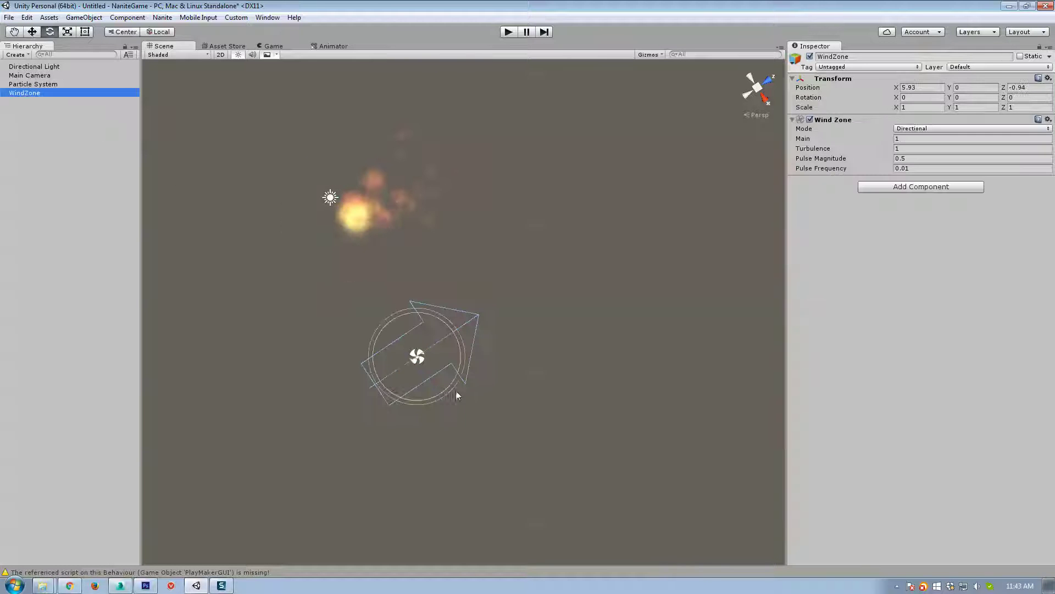
left_click_drag(464, 364, 142, 150)
left_click(33, 84)
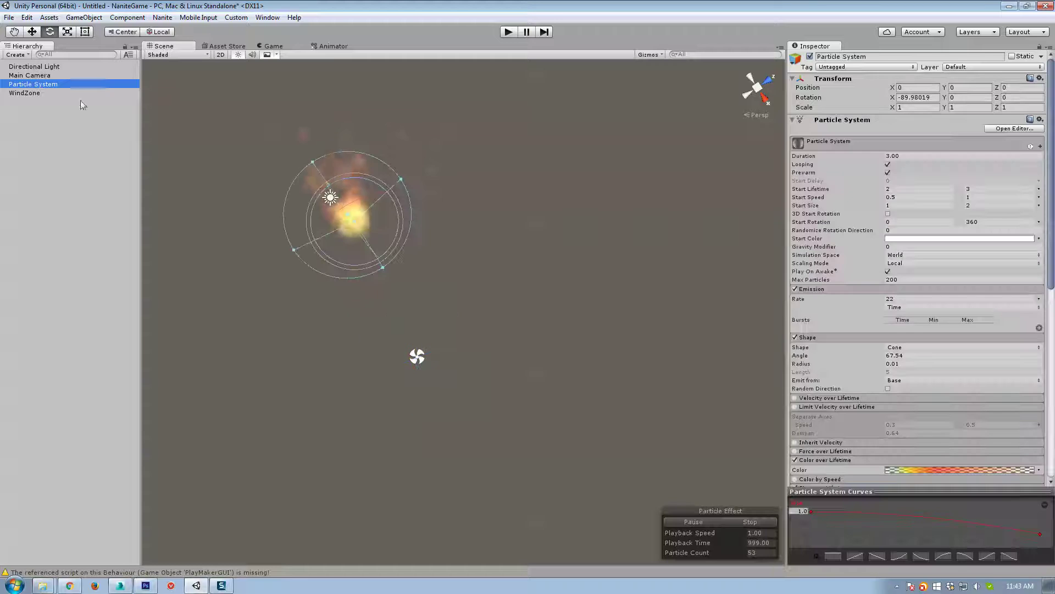
left_click_drag(508, 325, 527, 297, "alt")
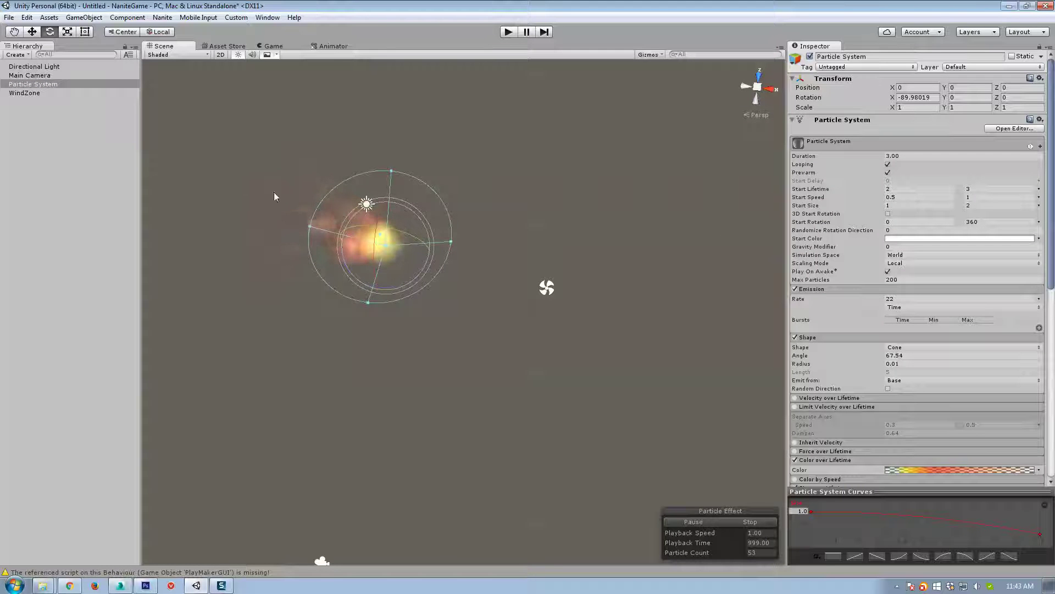
Step: Switch the wind zone to Spherical mode with a radius of 3.79 and move it to about X -1.33, Z -4.8
left_click(548, 289)
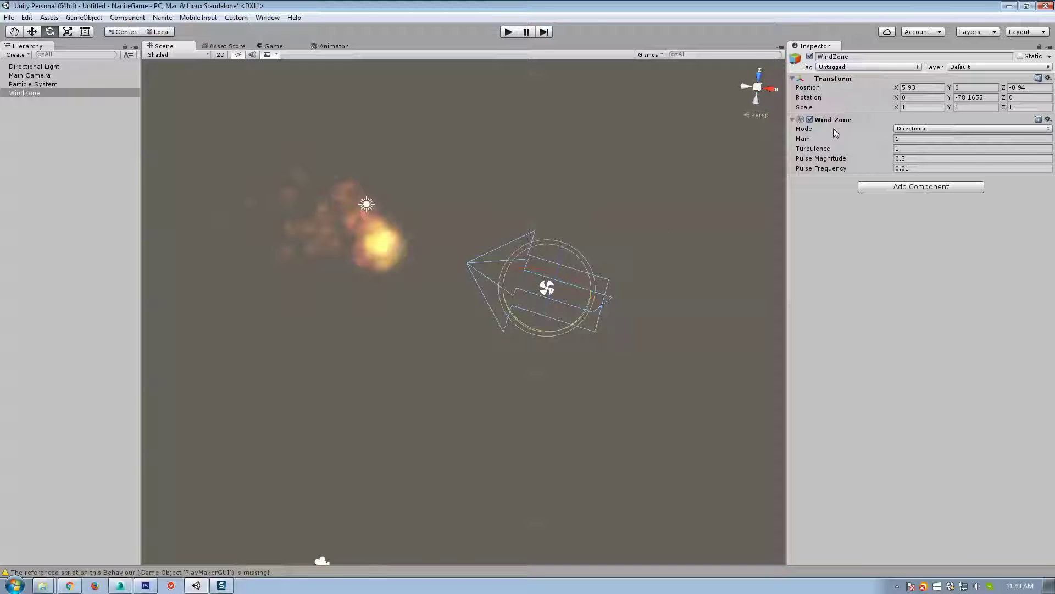
left_click(918, 130)
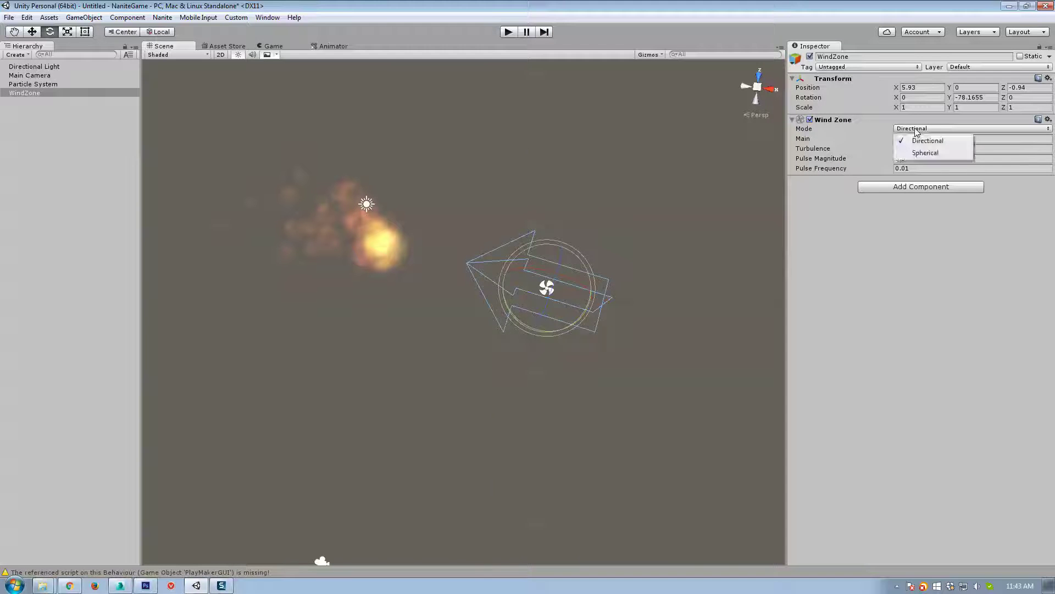
left_click(926, 153)
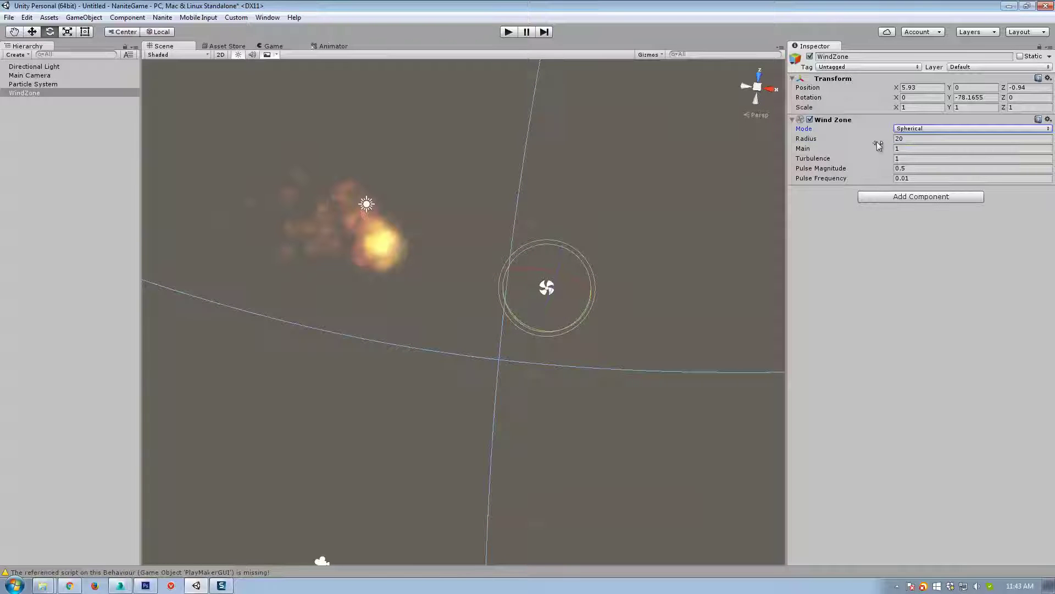
left_click_drag(876, 140, 690, 213)
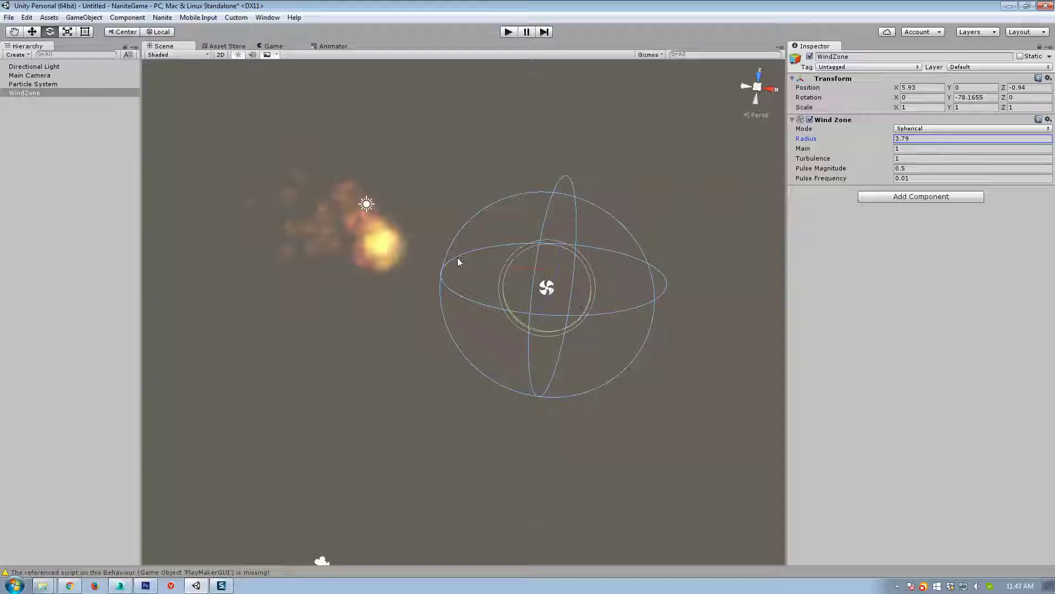
left_click_drag(645, 345, 561, 336, "alt")
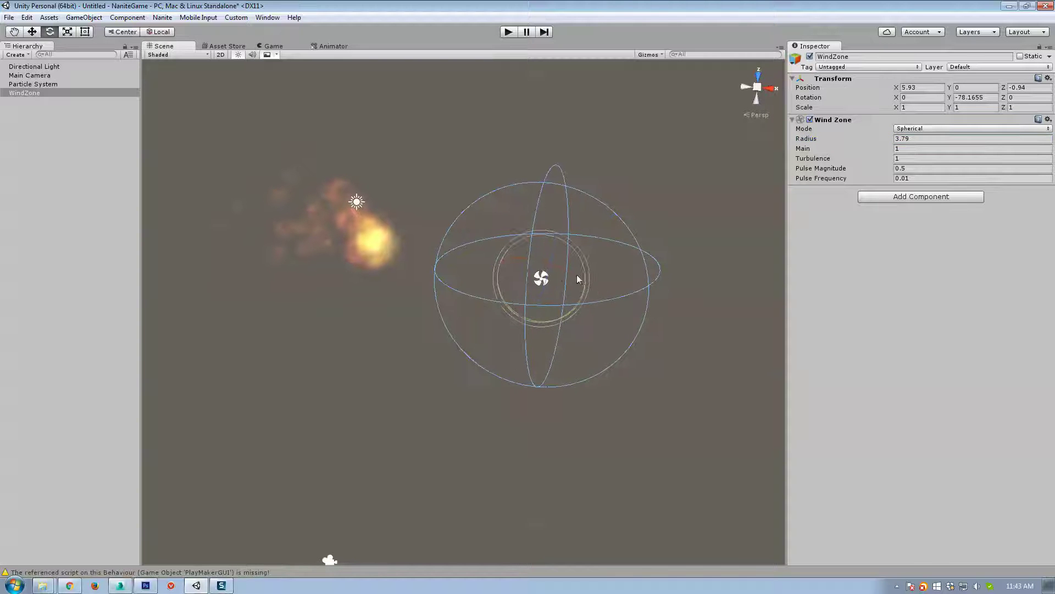
left_click_drag(532, 287, 326, 371)
Step: Test the wind zone in play mode by moving it around the particles and raising its Main strength to 6.85
left_click(507, 32)
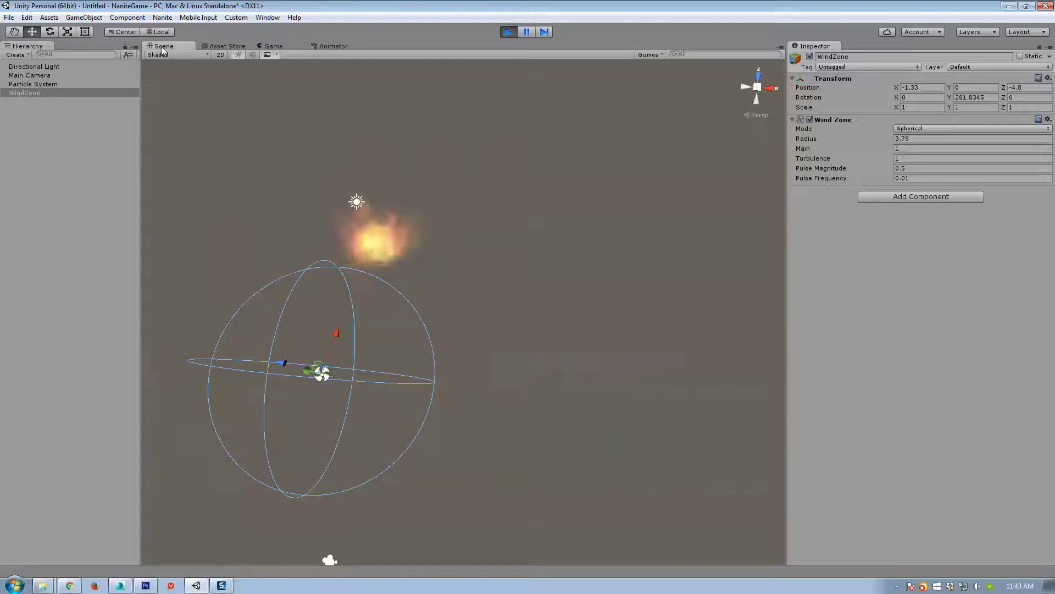
left_click_drag(330, 375, 566, 334)
left_click(859, 150)
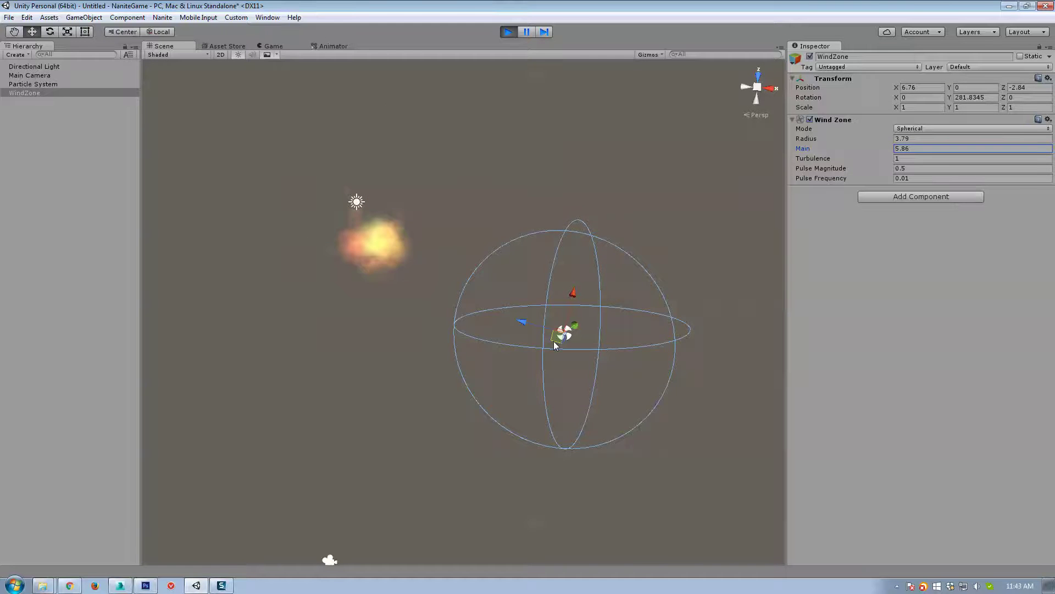
left_click_drag(556, 336, 568, 315)
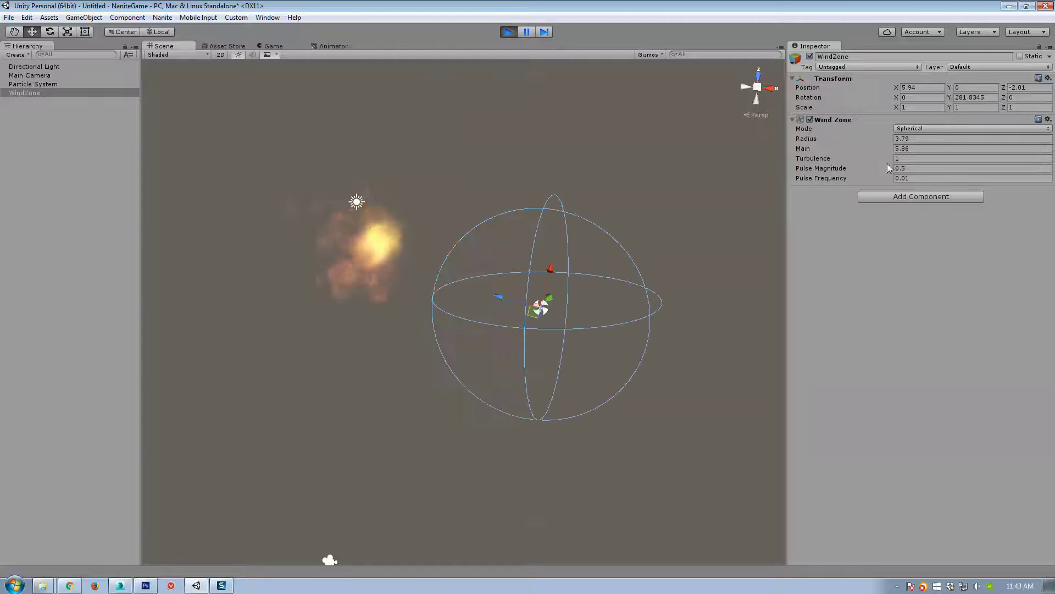
left_click_drag(864, 148, 929, 151)
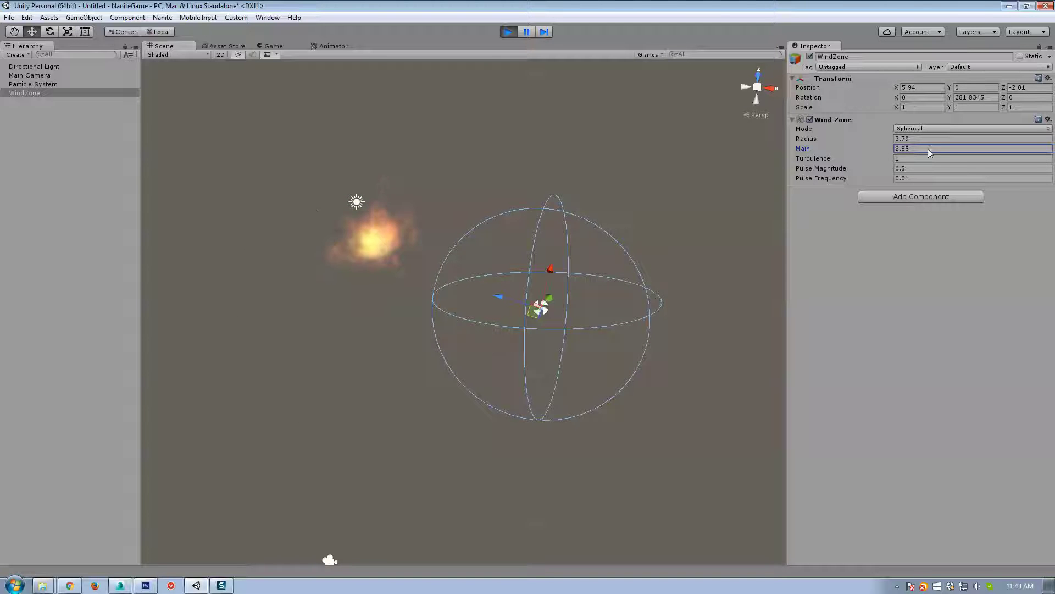
left_click_drag(524, 314, 461, 379)
left_click(508, 32)
Step: Disable the External Forces module on the particle system and enable its Collision module
double_click(33, 83)
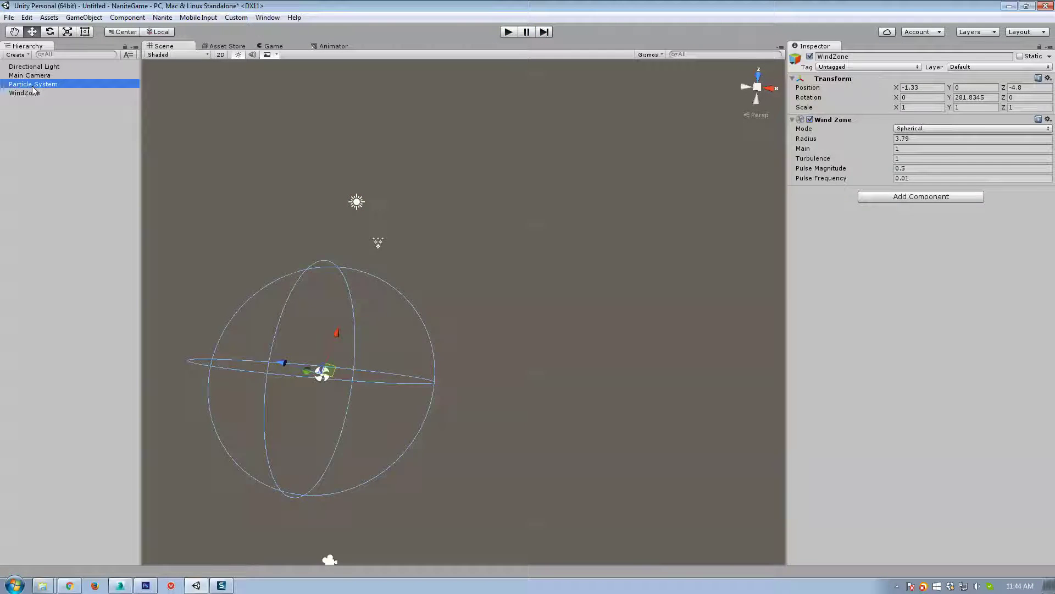
left_click_drag(385, 308, 416, 327, "alt")
scroll(715, 373, "up", 3)
scroll(807, 314, "down", 7)
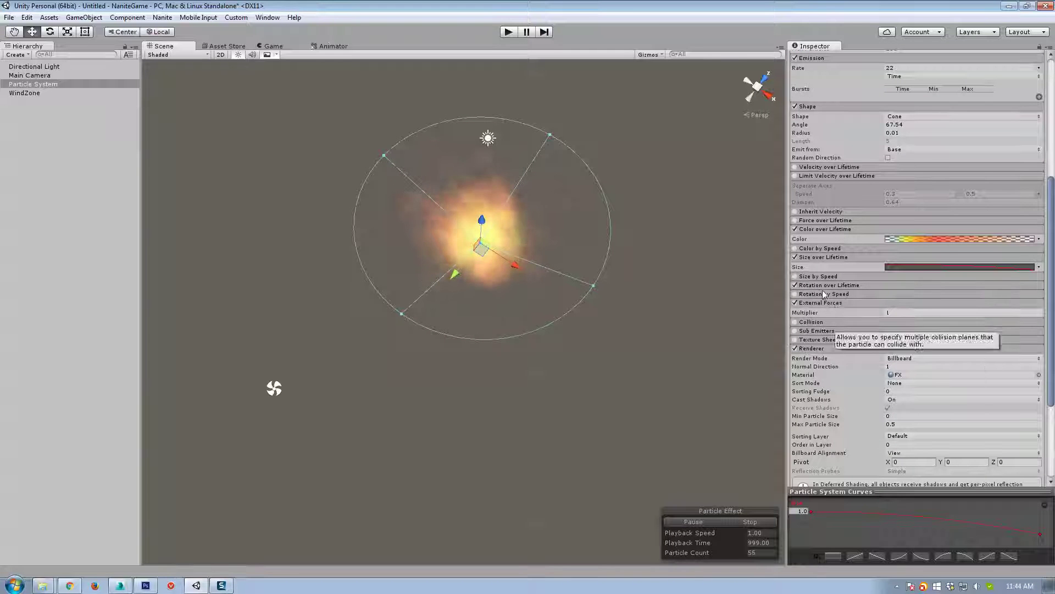
left_click(795, 303)
left_click(808, 322)
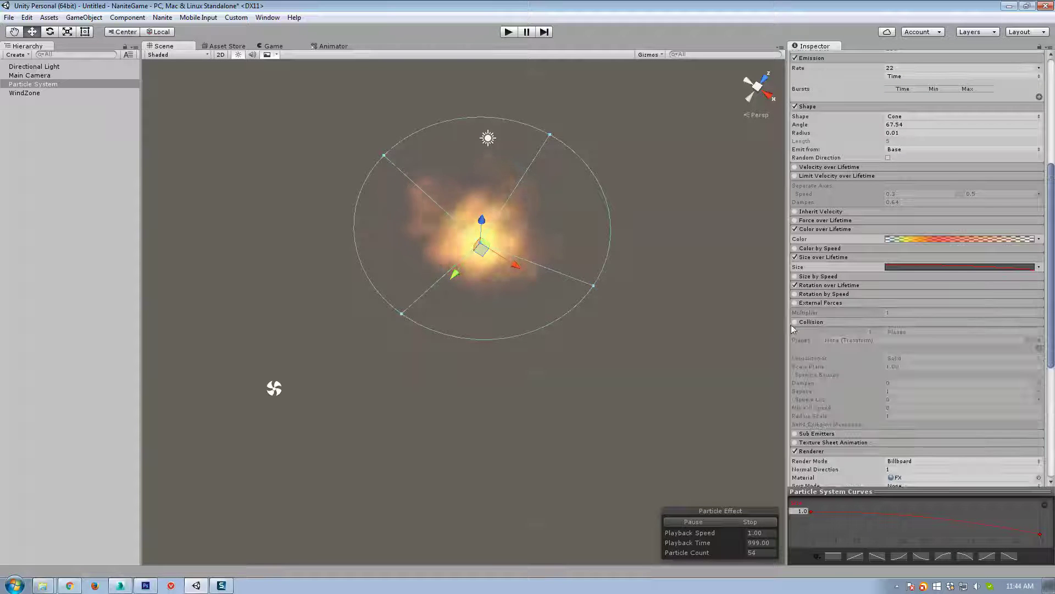
left_click(795, 322)
Step: Add a cube to the scene and set its position to 0, 0, 0
left_click(84, 17)
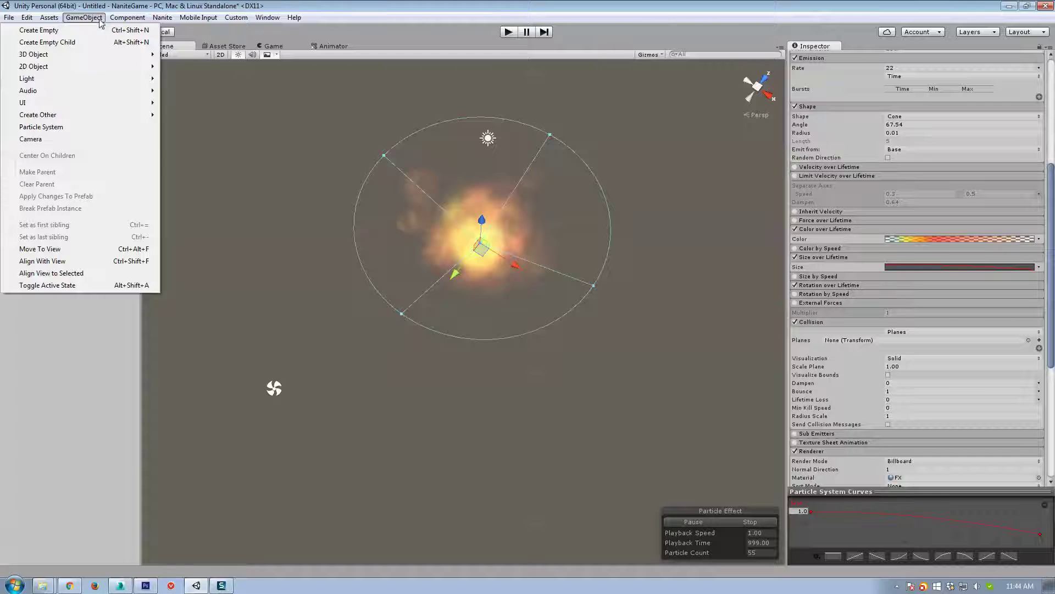
mouse_move(117, 18)
mouse_move(84, 17)
mouse_move(57, 54)
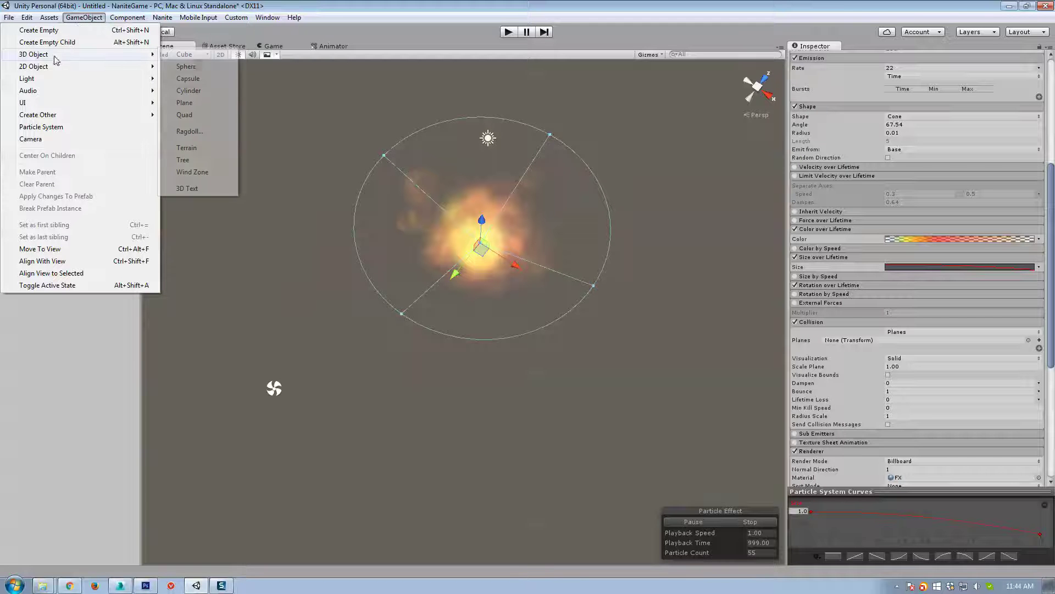
left_click(193, 55)
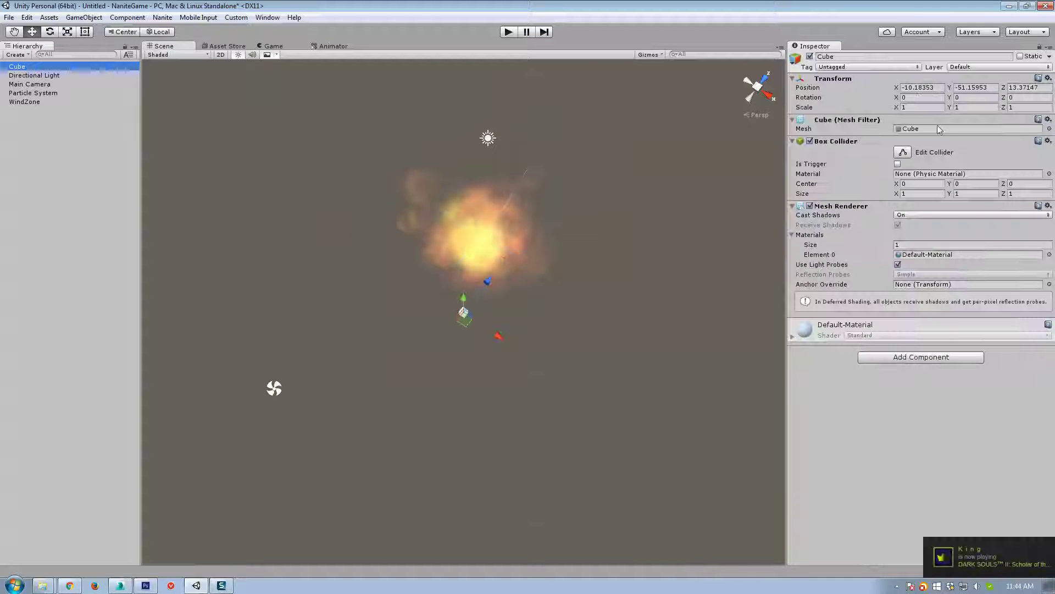
left_click(917, 87)
key("Tab")
type("0")
key("Tab")
type("0")
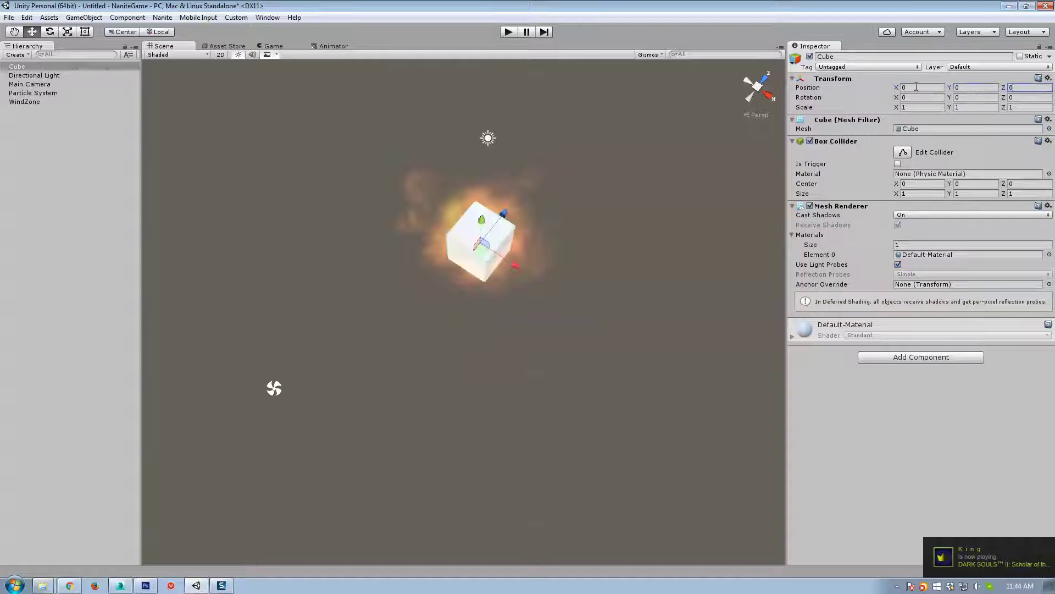
Step: Shape the cube into a flat floor slab about 11.07 wide in X and Z, lowered to about Y -2.31 beneath the particles
type("r")
left_click_drag(481, 242, 479, 191)
left_click_drag(480, 239, 478, 294)
key("w")
left_click_drag(478, 294, 425, 199, "alt")
key("a")
key("w")
right_click_drag(424, 199, 391, 224)
key("s")
left_click_drag(454, 319, 444, 241)
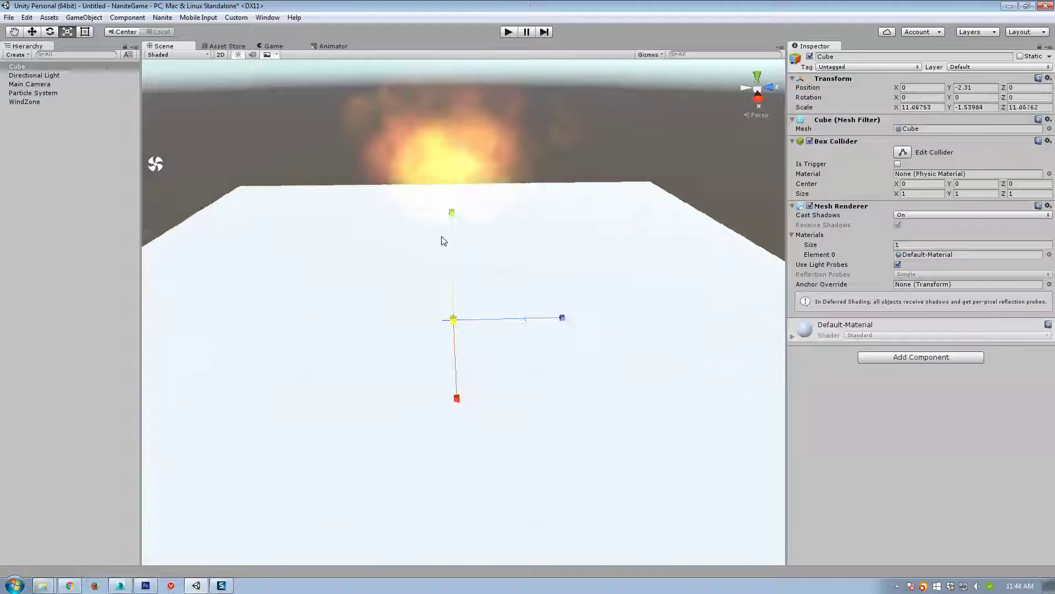
left_click_drag(454, 282, 455, 299)
Step: Change the shader of the particle system's FX material to Particles/Multiply and check the particles against the slab
right_click_drag(455, 299, 608, 212)
key("w")
left_click(606, 211)
scroll(933, 443, "down", 15)
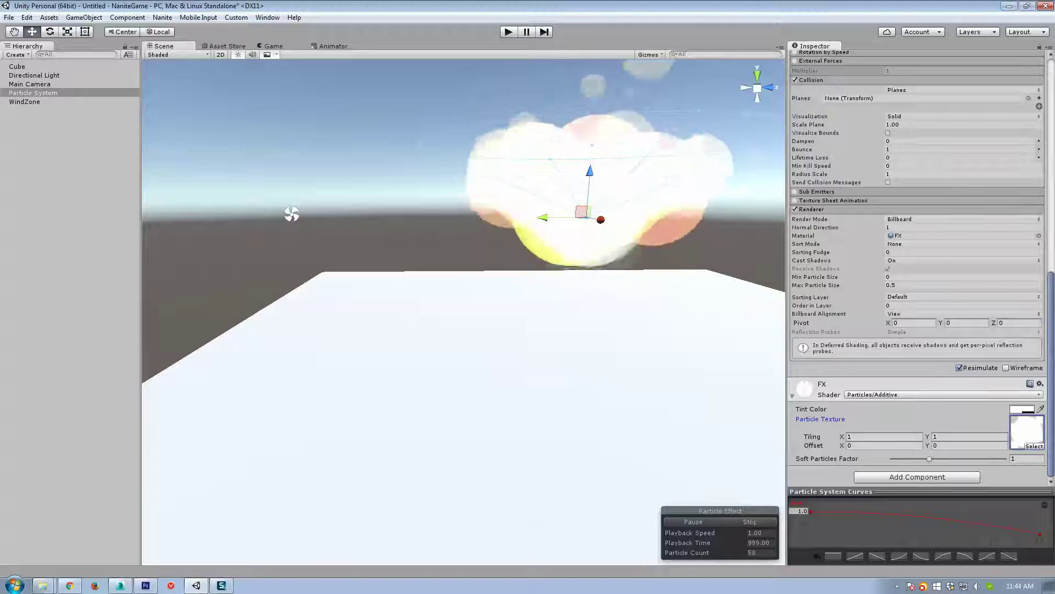
scroll(938, 204, "up", 3)
scroll(962, 308, "down", 3)
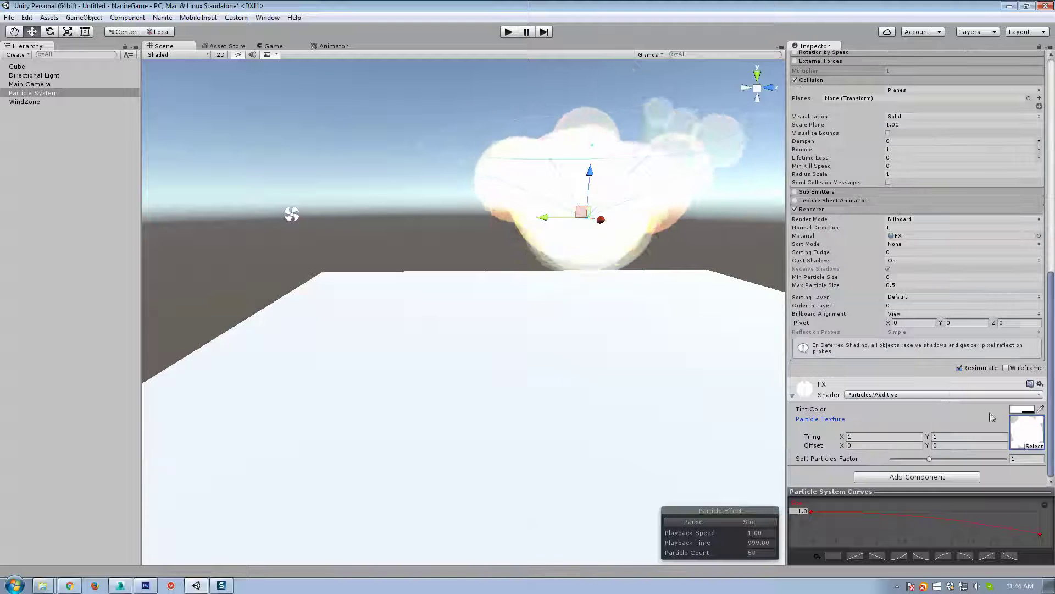
left_click(931, 395)
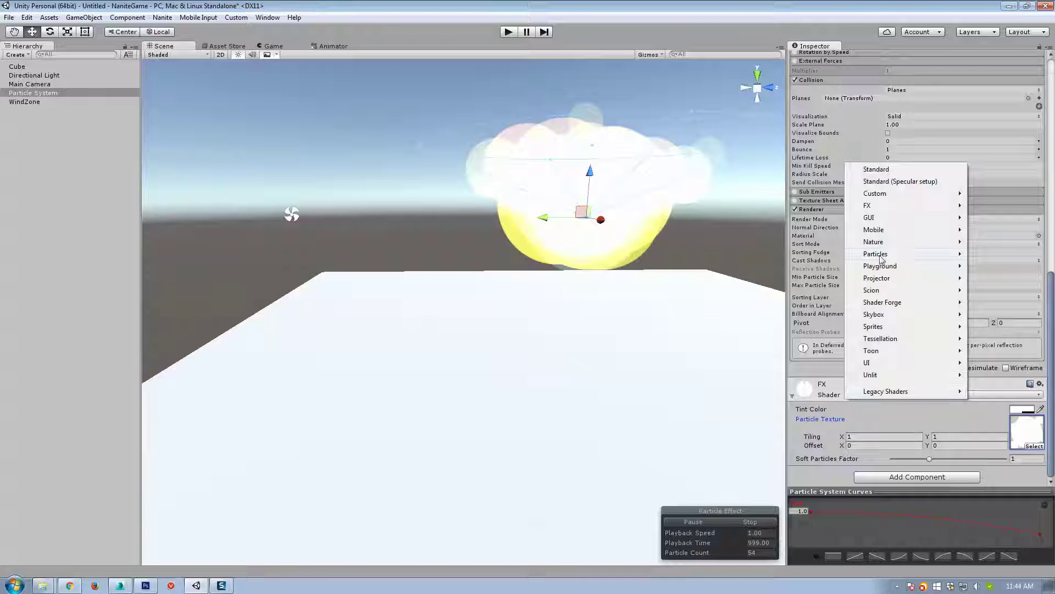
mouse_move(881, 257)
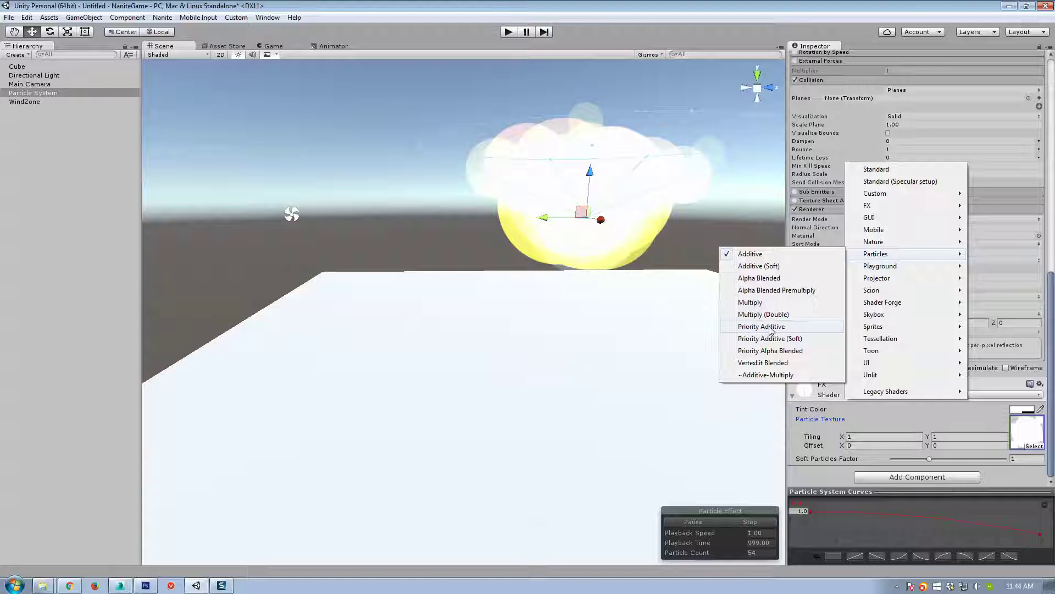
left_click(751, 302)
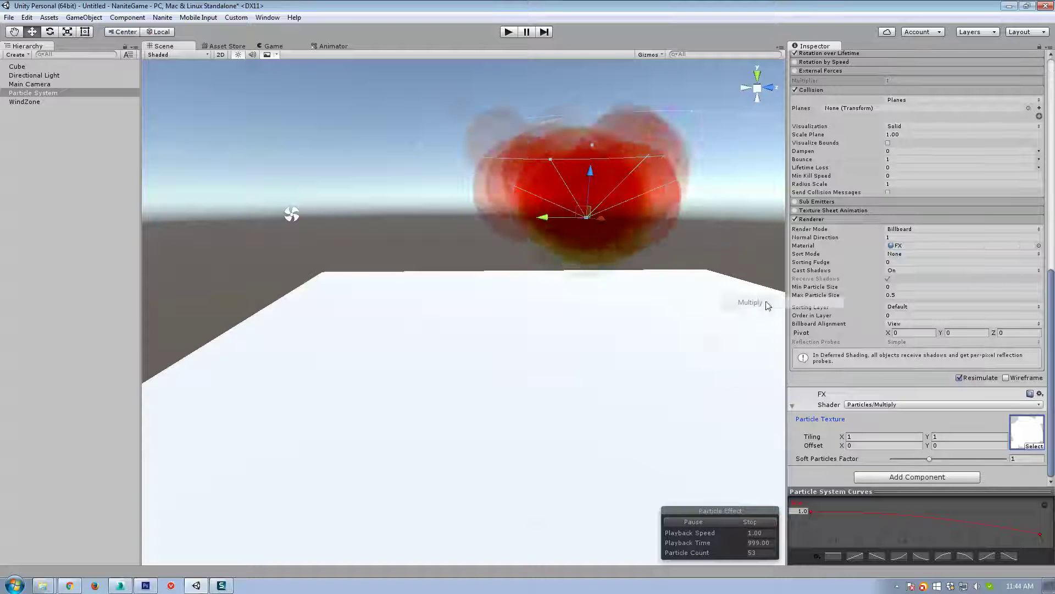
left_click_drag(761, 292, 648, 319, "alt")
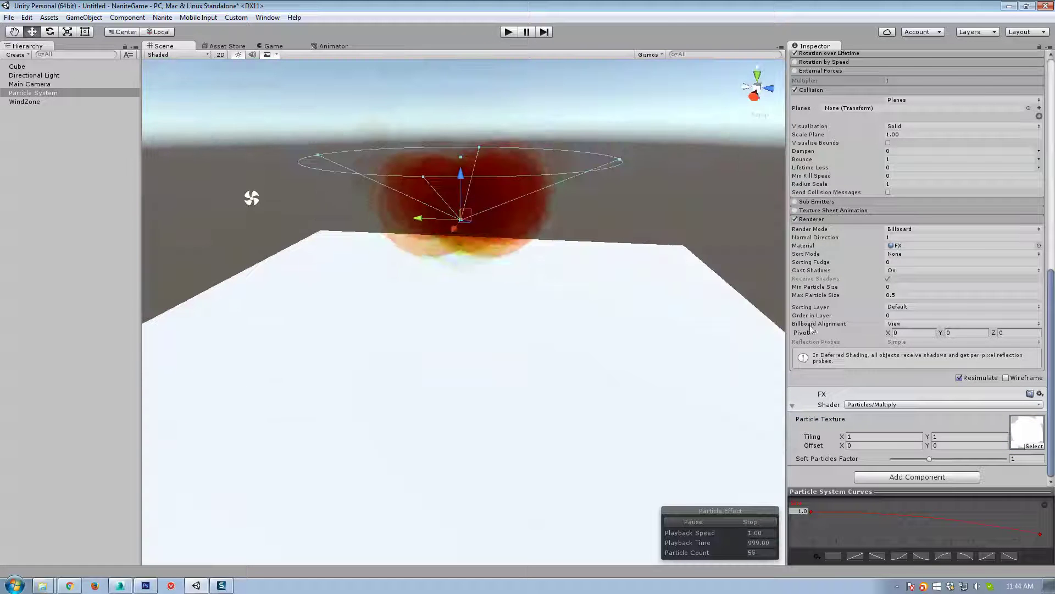
Step: Set the particle system's random Start Size range to 0.3 to 1
scroll(944, 268, "up", 15)
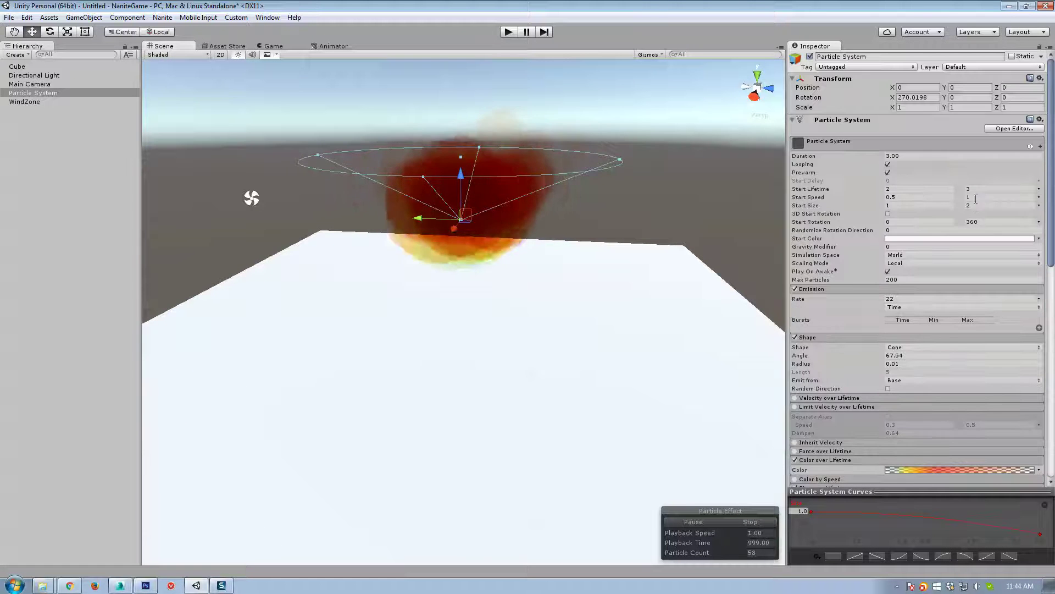
left_click(997, 196)
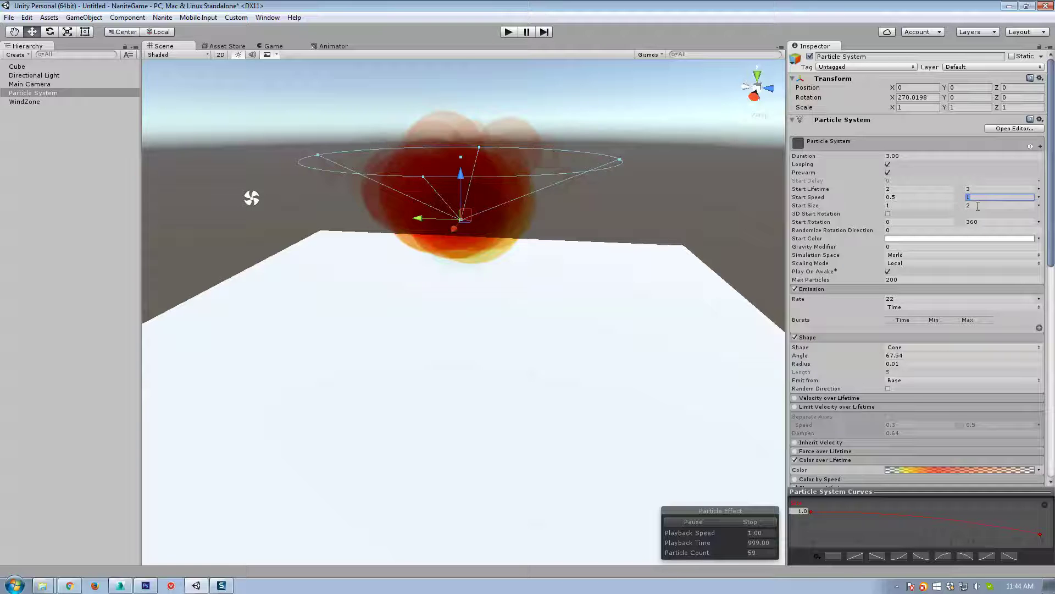
left_click(978, 205)
type("1")
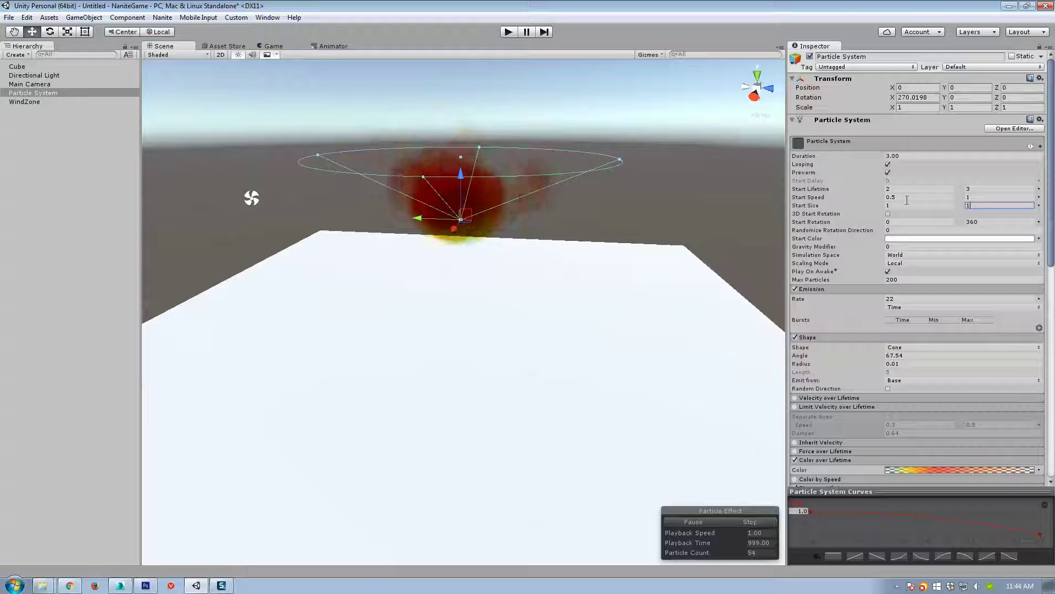
left_click(902, 206)
type(".3")
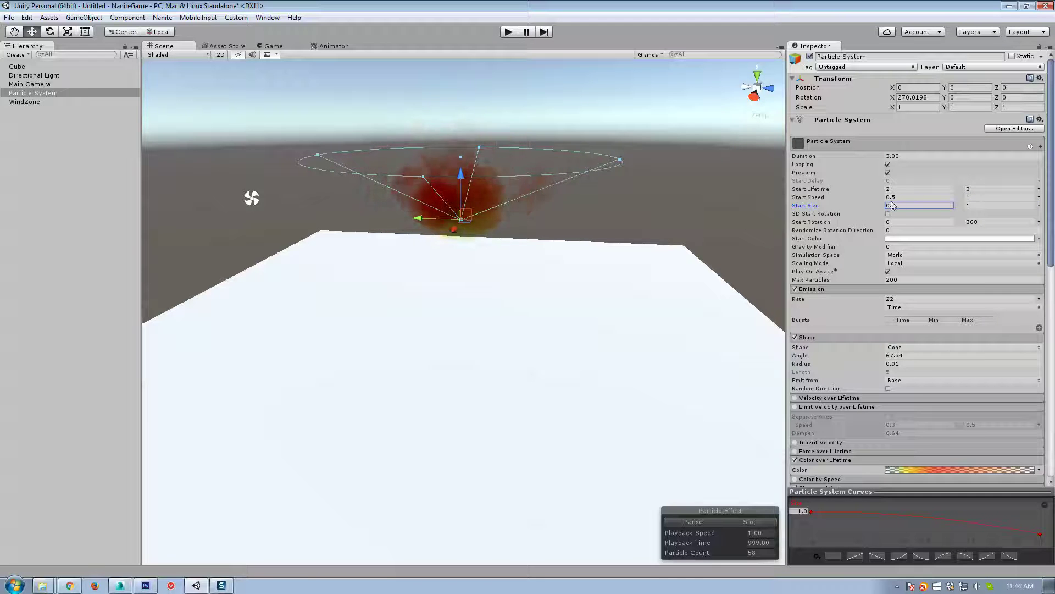
Step: Set the Gravity Modifier to 1 and raise the particle system to about Y 1.331 above the slab
left_click(902, 246)
type("1")
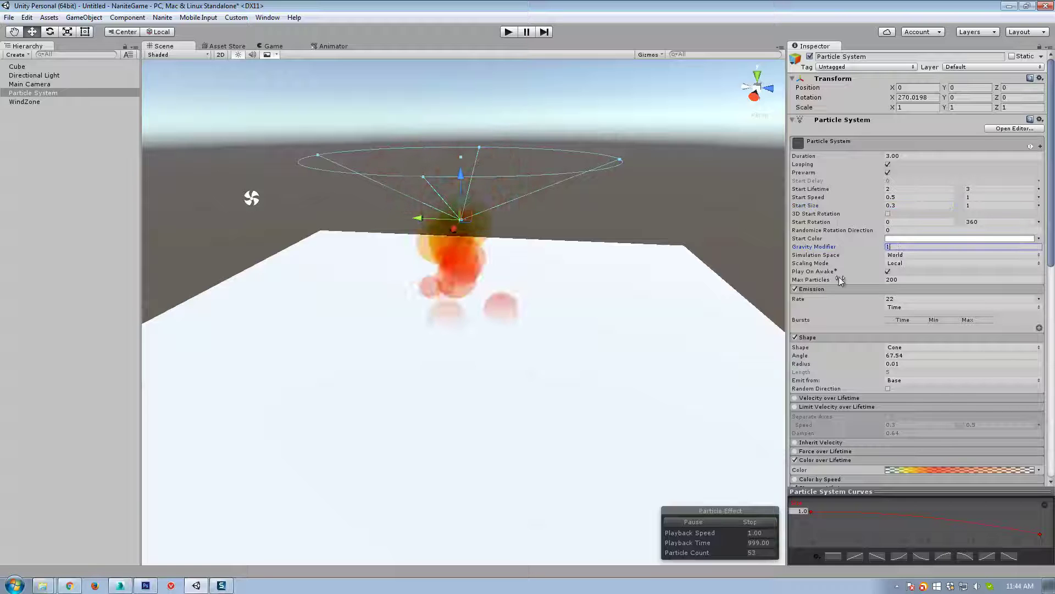
left_click_drag(638, 363, 549, 340, "alt")
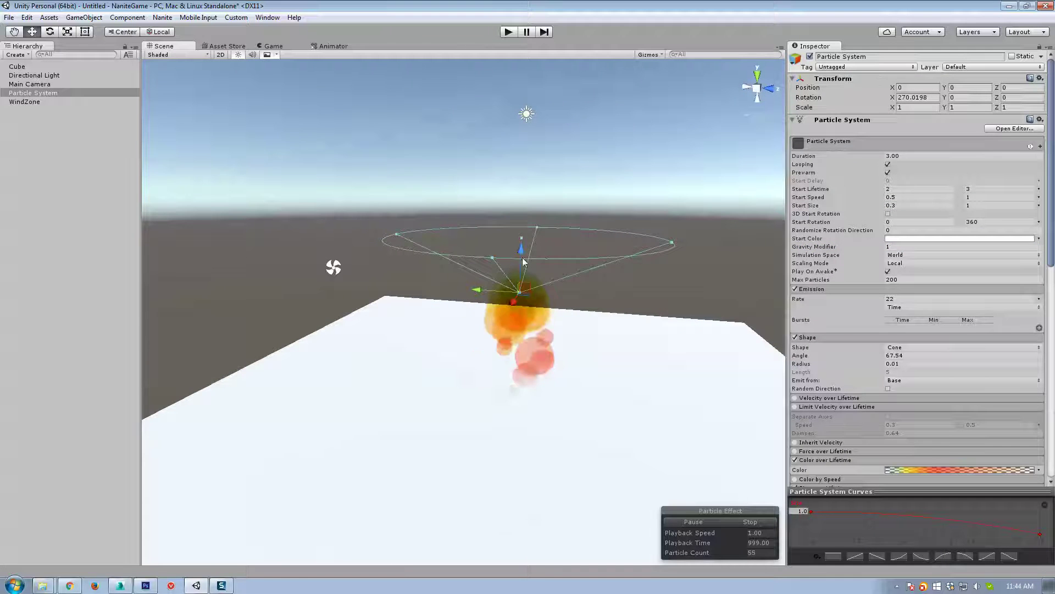
left_click_drag(523, 215, 522, 189)
left_click_drag(603, 299, 513, 389, "alt")
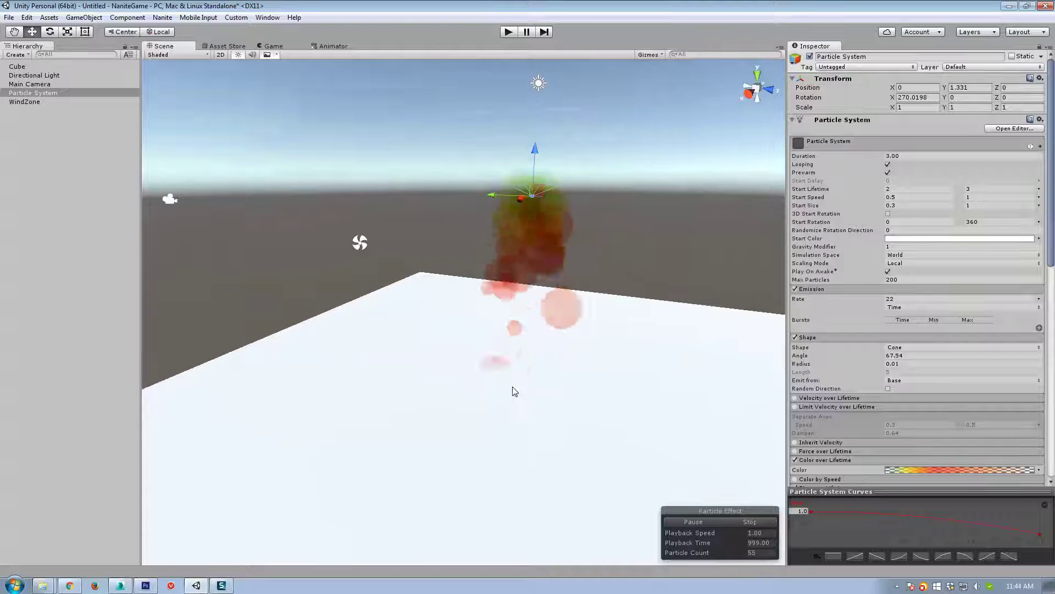
left_click_drag(524, 438, 698, 432, "alt")
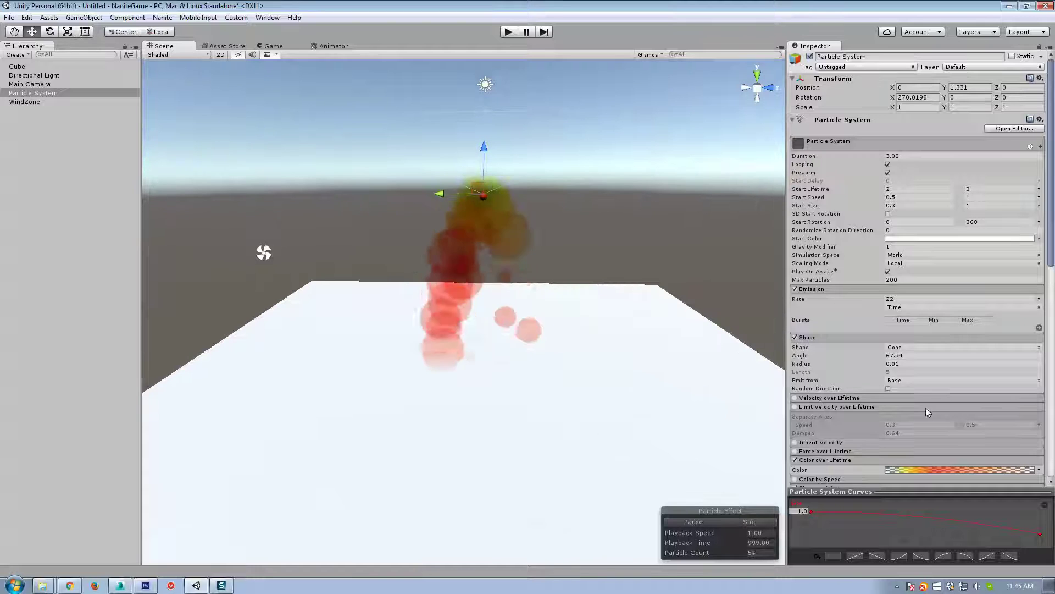
Step: Switch the particle system's Collision module from Planes to World and check the particles against the slab
scroll(925, 410, "down", 5)
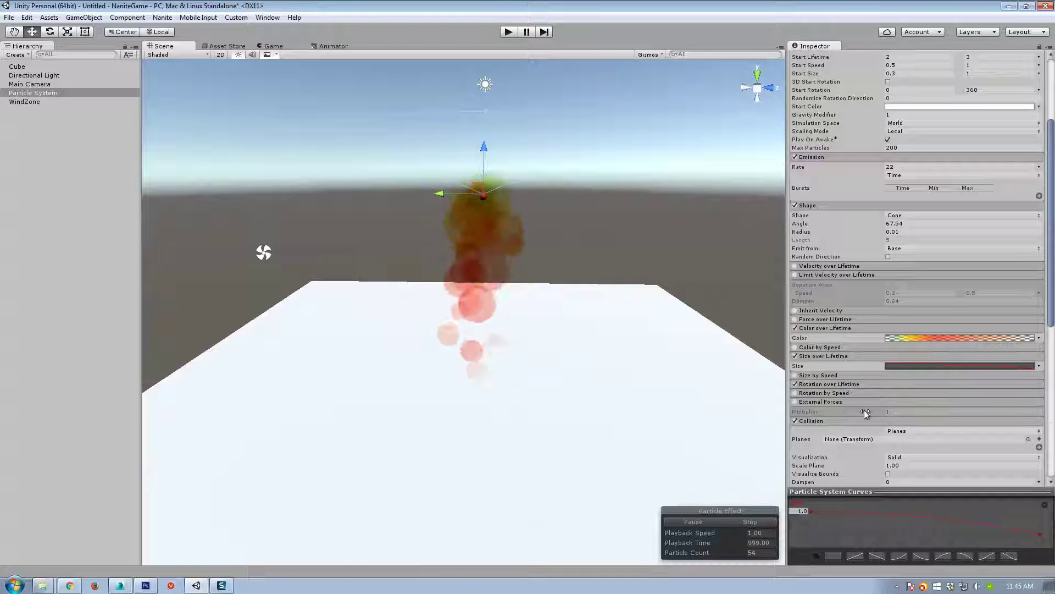
scroll(864, 410, "down", 3)
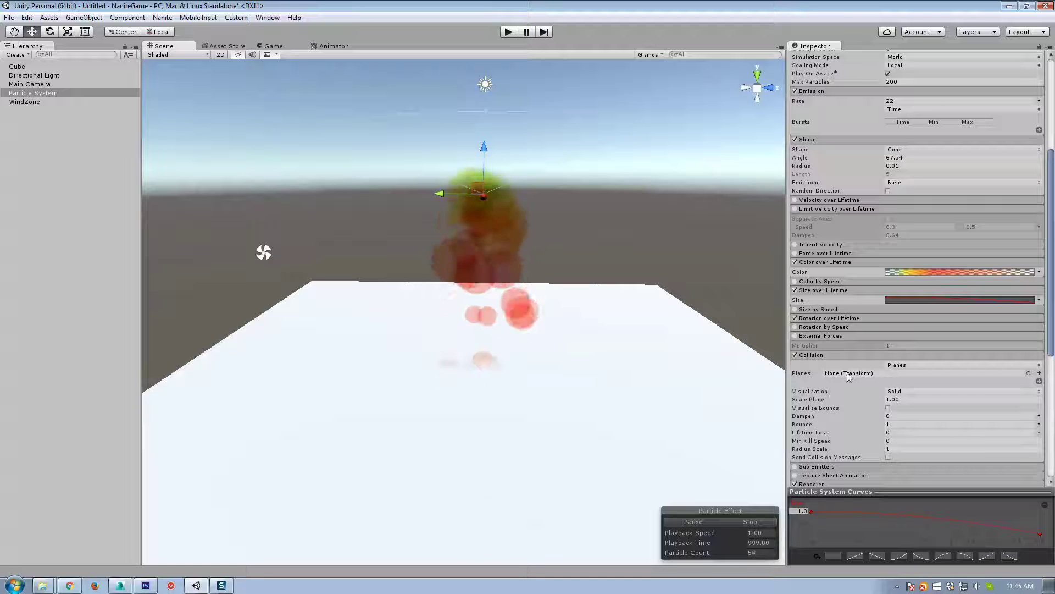
right_click_drag(572, 325, 544, 358)
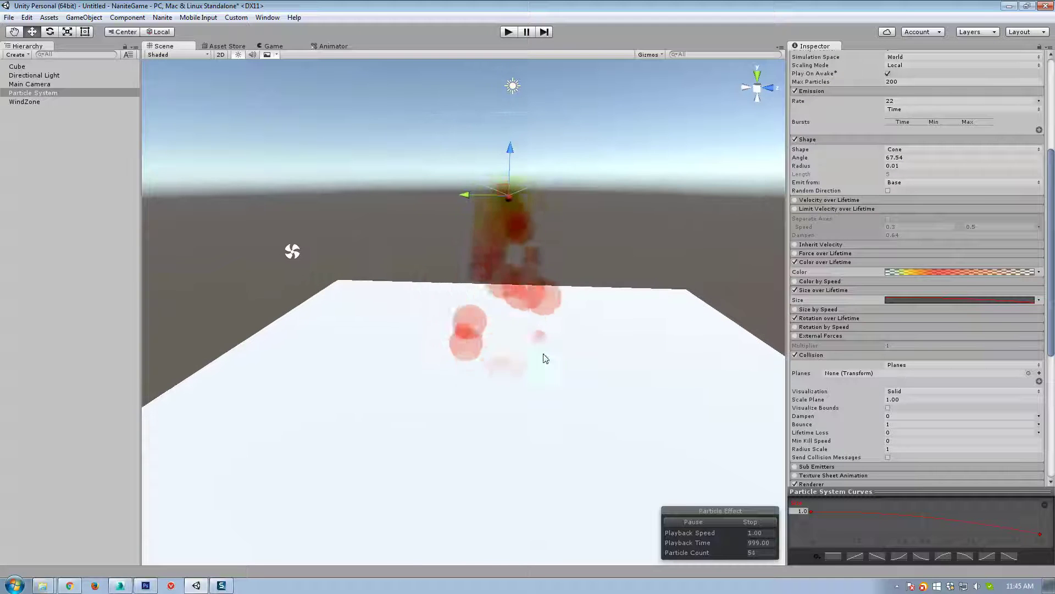
left_click(898, 365)
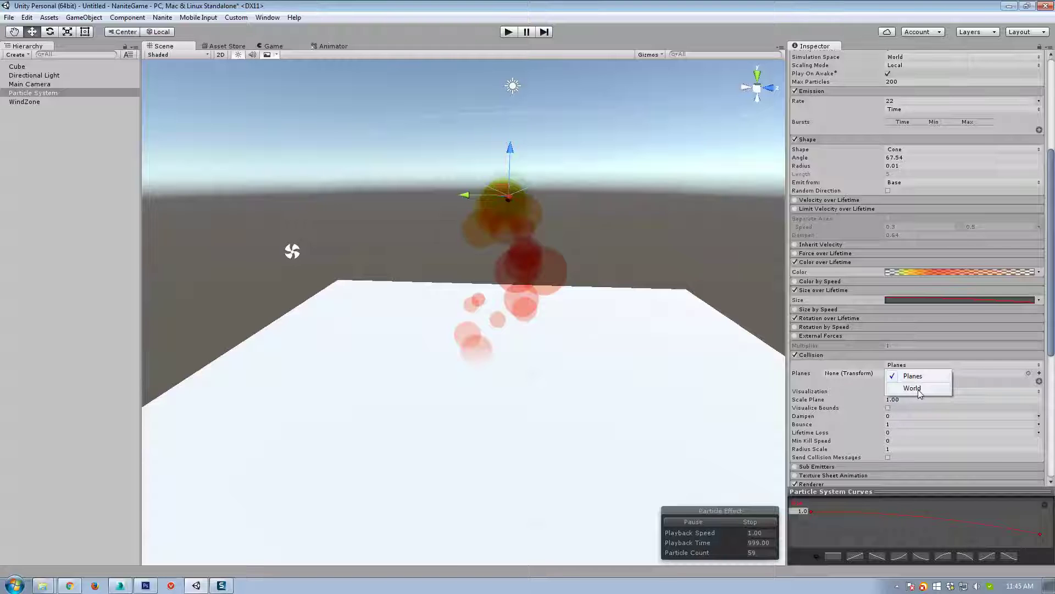
left_click(912, 388)
right_click_drag(528, 370, 579, 385)
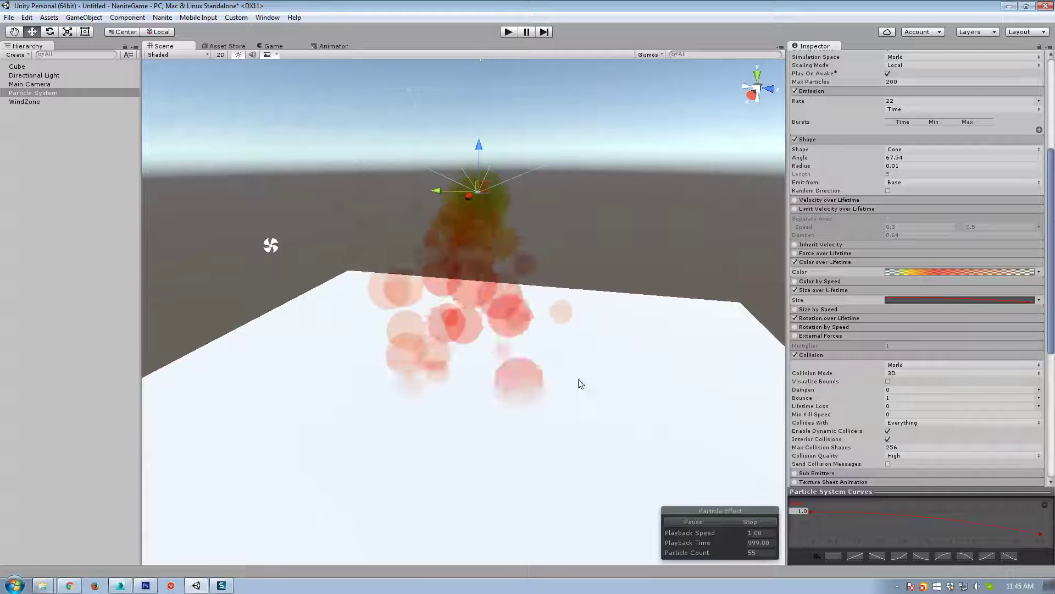
Step: Preview the particles' collision bounds, hide them again, and set the collision Dampen to 0.3 and Bounce to 0.5
left_click(889, 381)
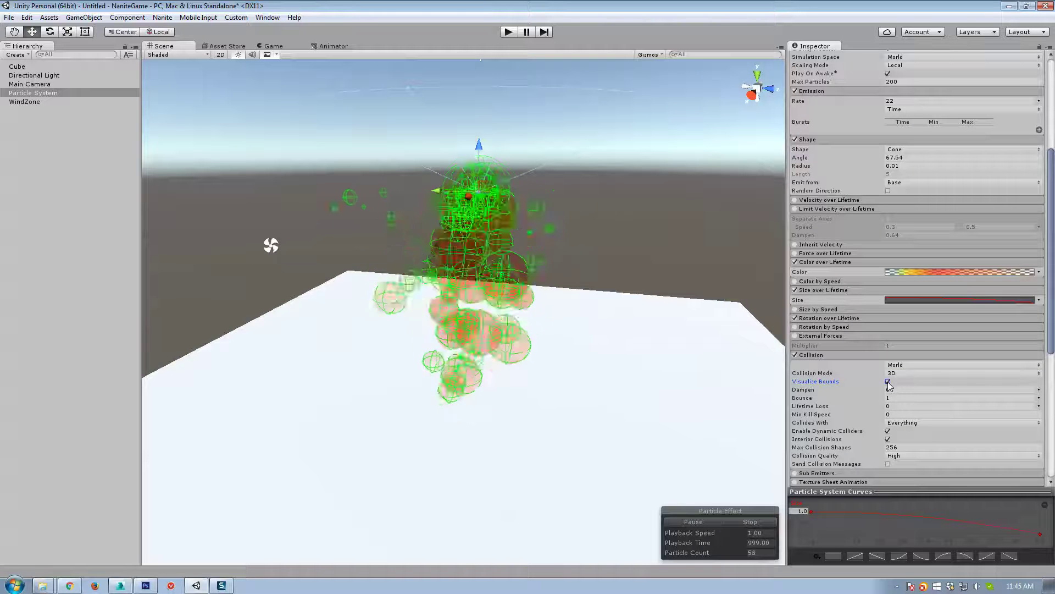
left_click(888, 381)
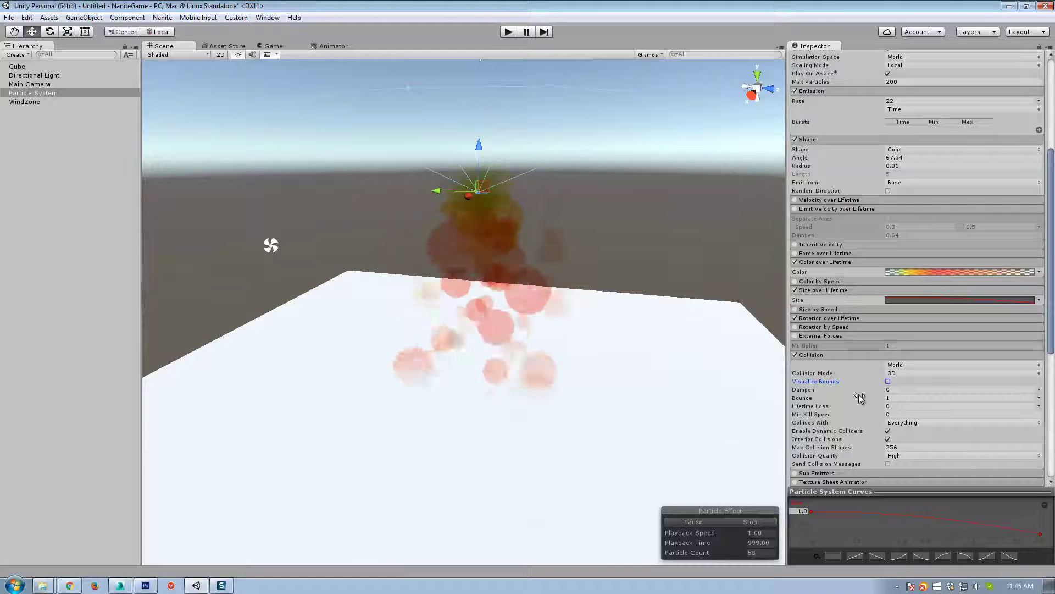
left_click(899, 397)
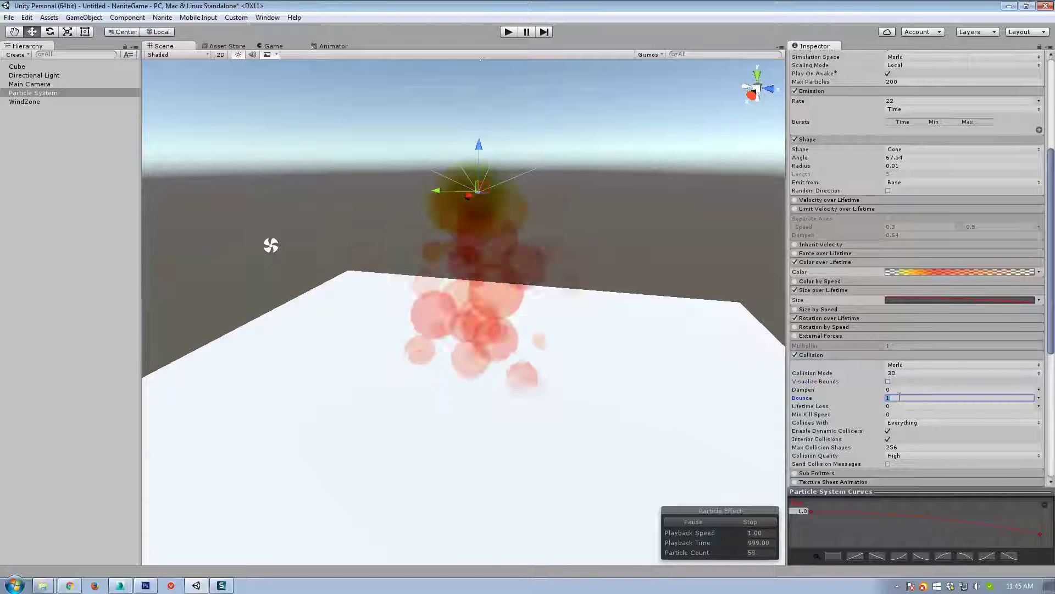
type(".2")
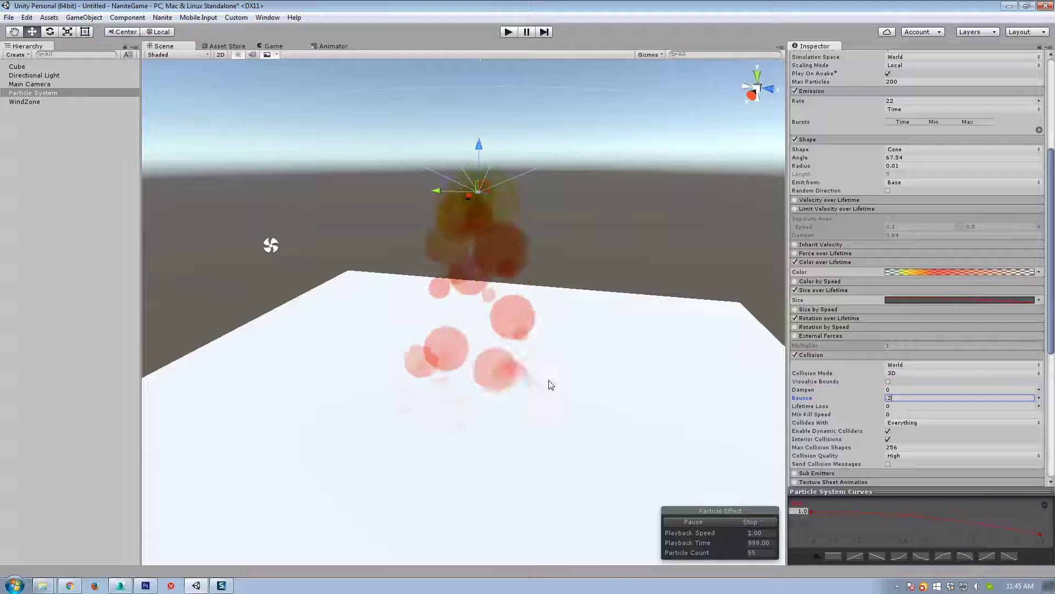
left_click(901, 406)
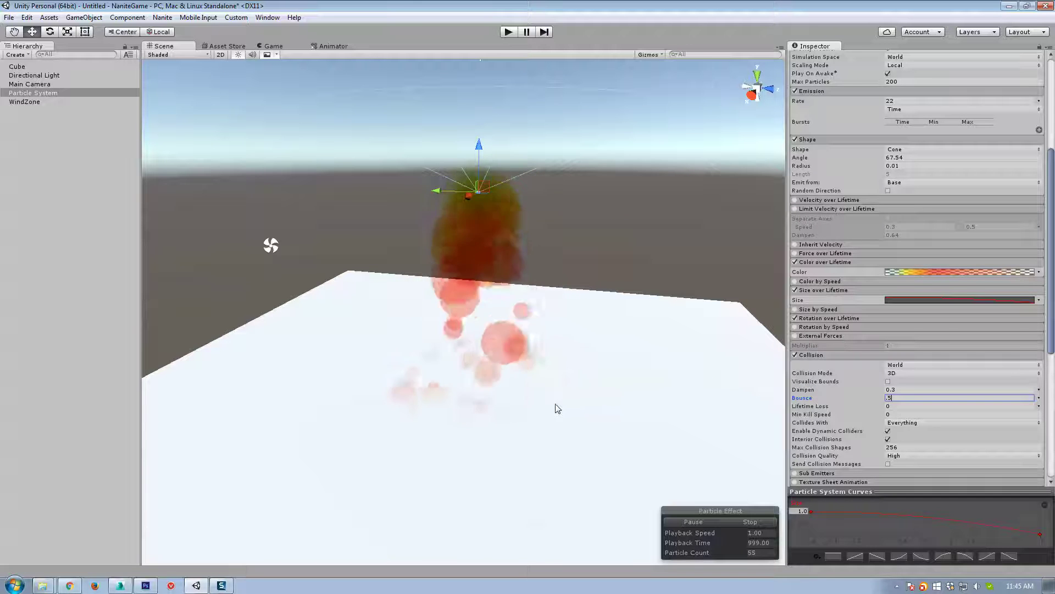
Step: Assign the floor slab cube to the Player layer
left_click(907, 422)
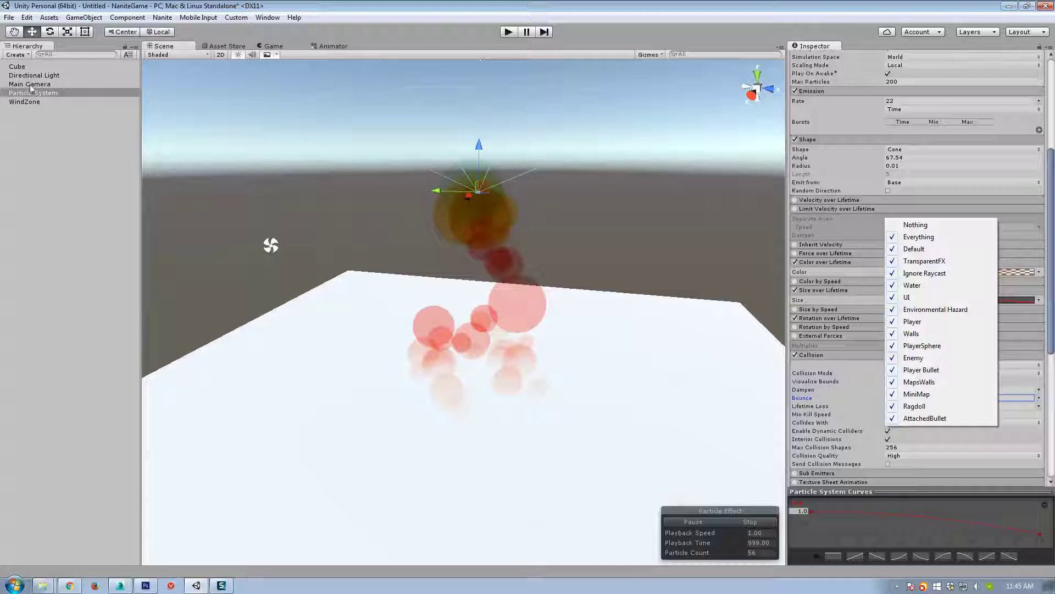
left_click(25, 102)
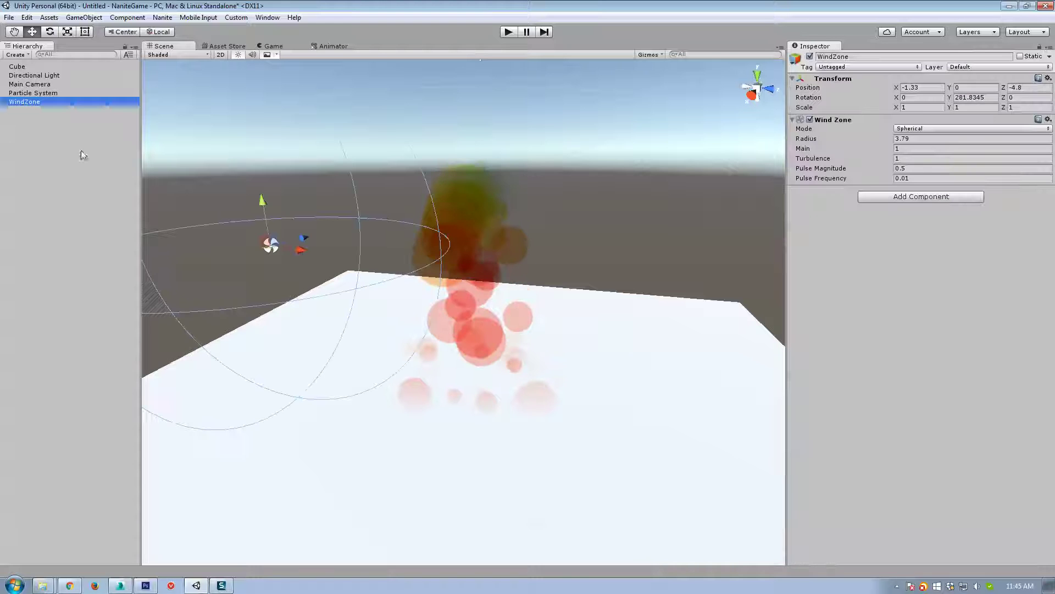
left_click(645, 312)
left_click(984, 66)
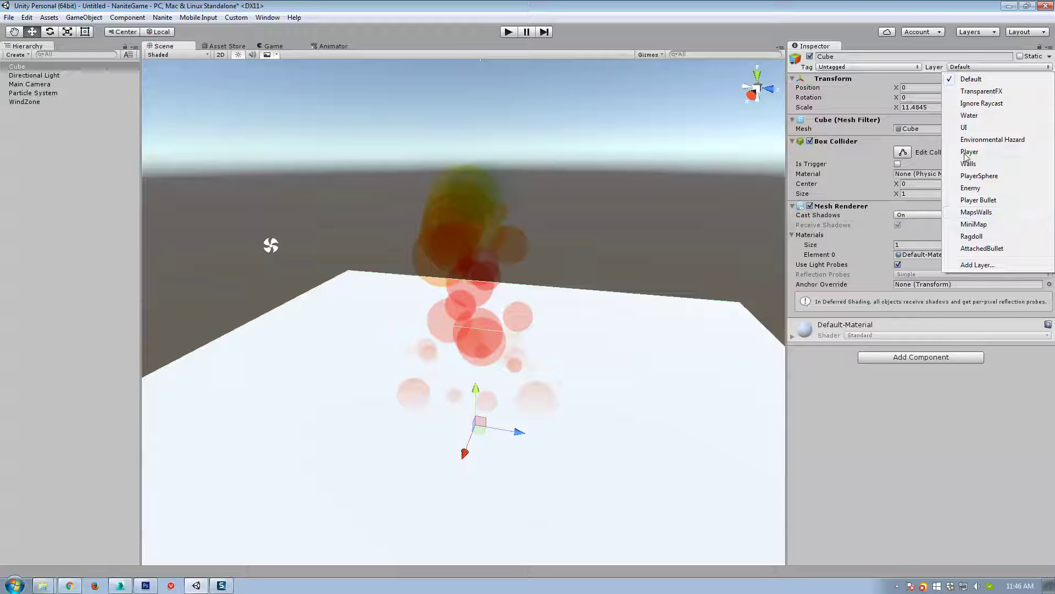
left_click(972, 151)
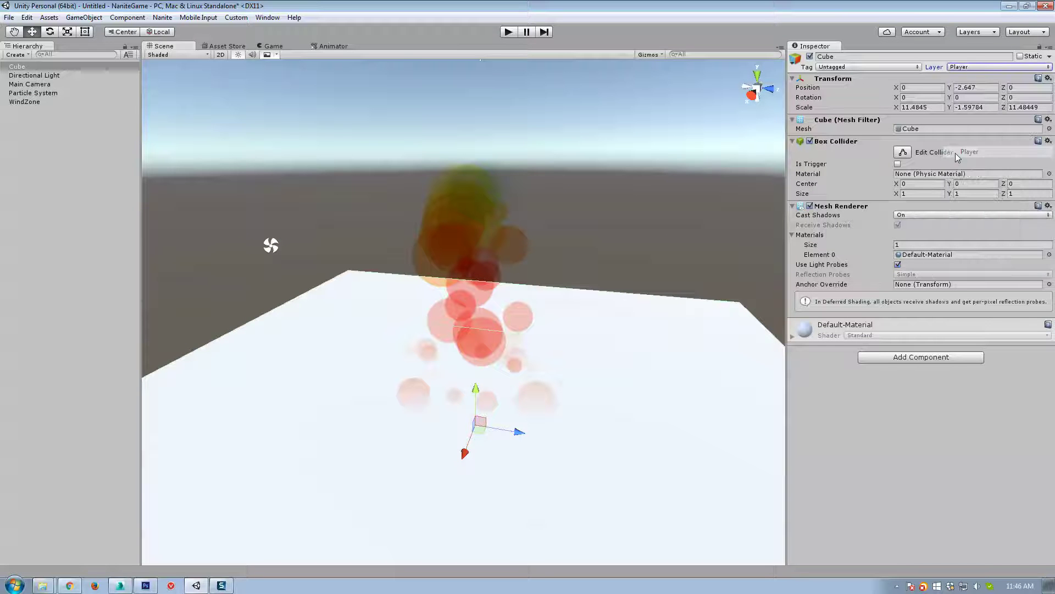
Step: Restrict the particle system's Collides With setting to the Player layer only
left_click(33, 93)
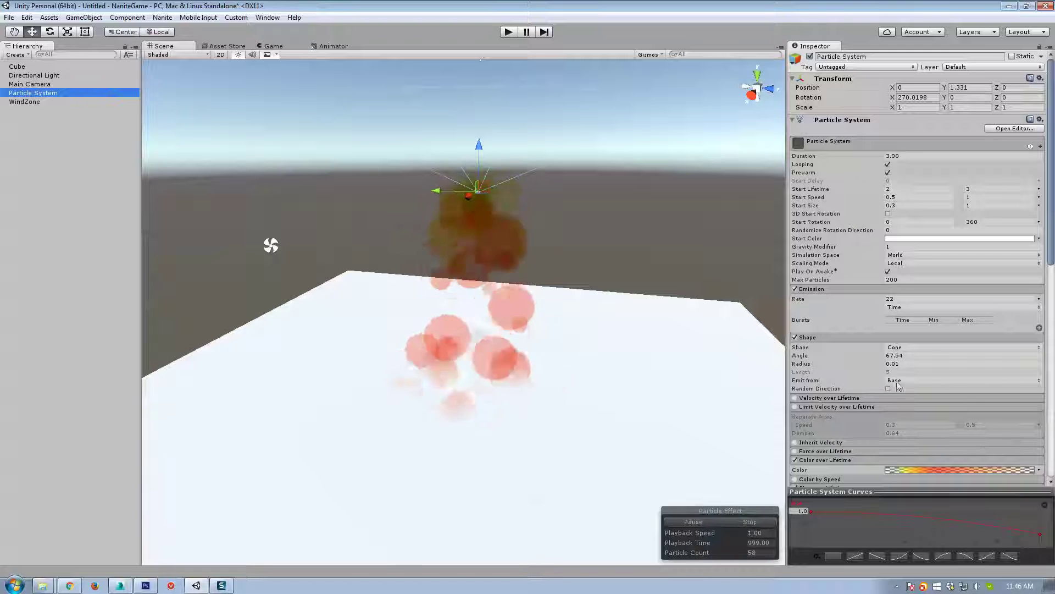
scroll(898, 387, "down", 13)
left_click(906, 192)
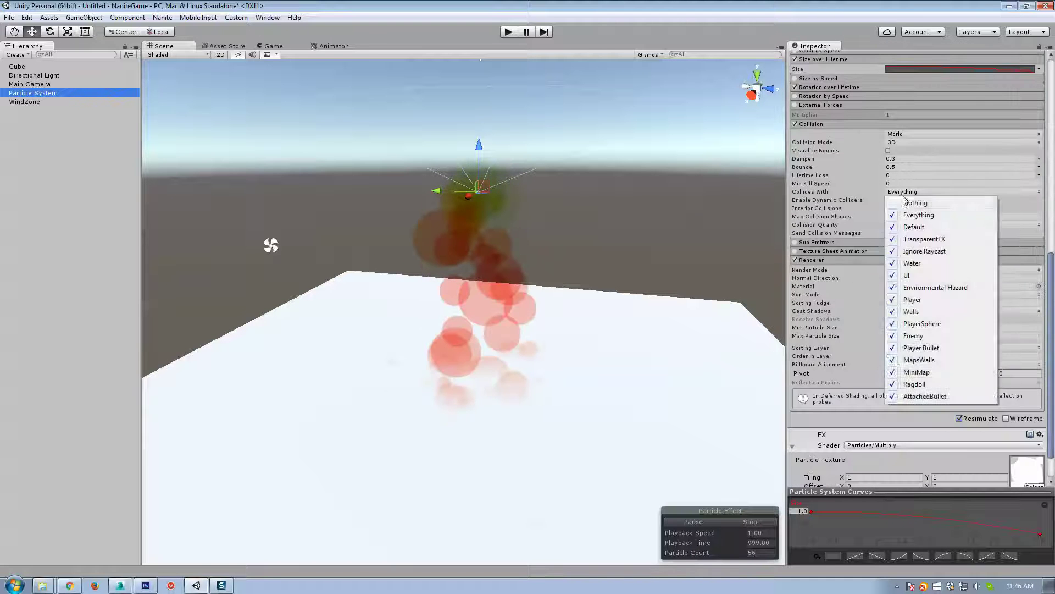
left_click(906, 203)
left_click(907, 192)
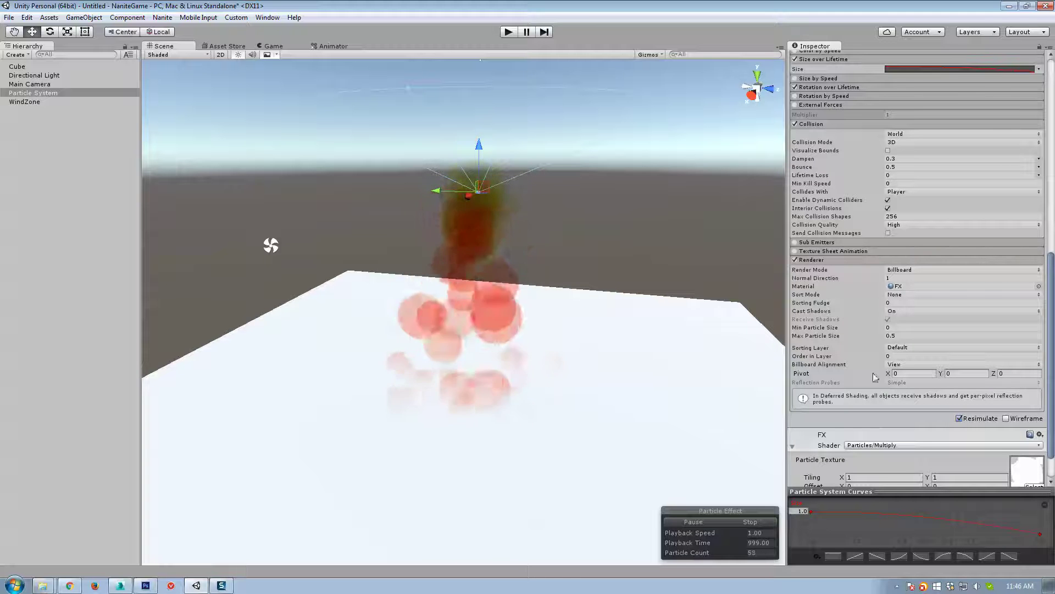
scroll(903, 301, "up", 3)
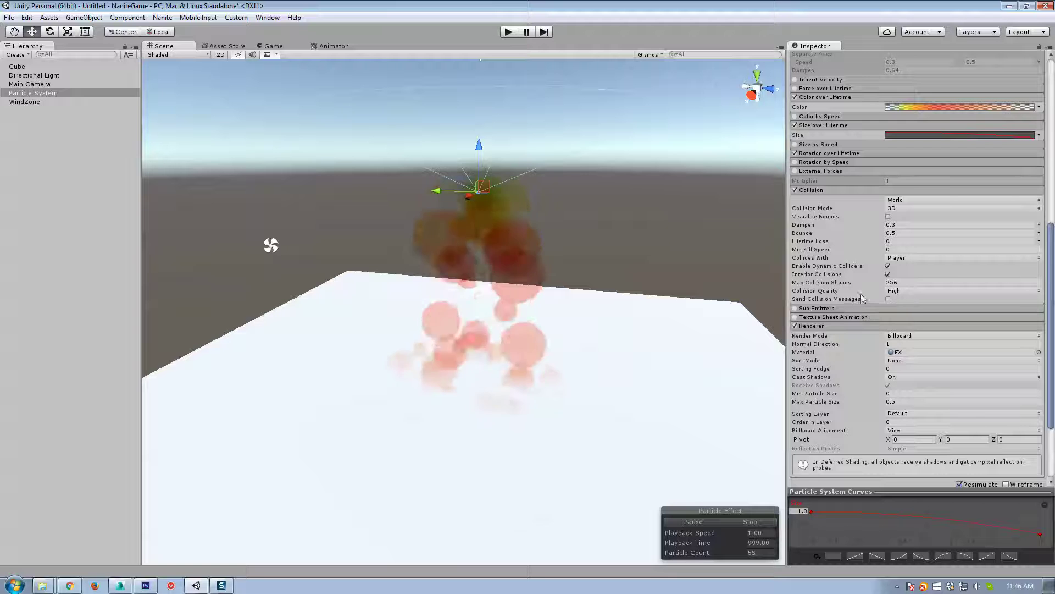
left_click(909, 292)
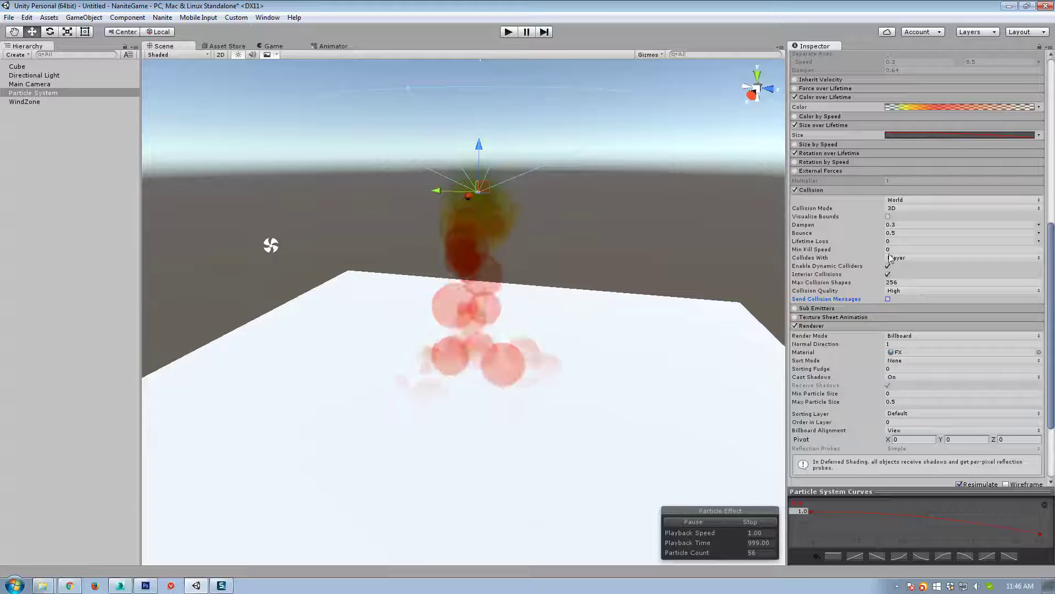
left_click(905, 209)
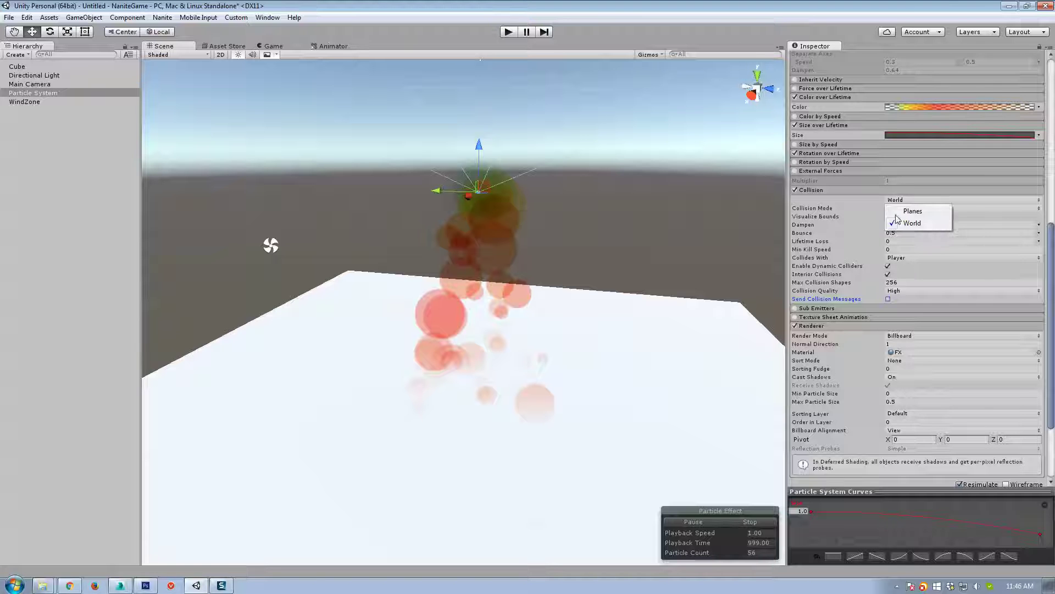
left_click(911, 223)
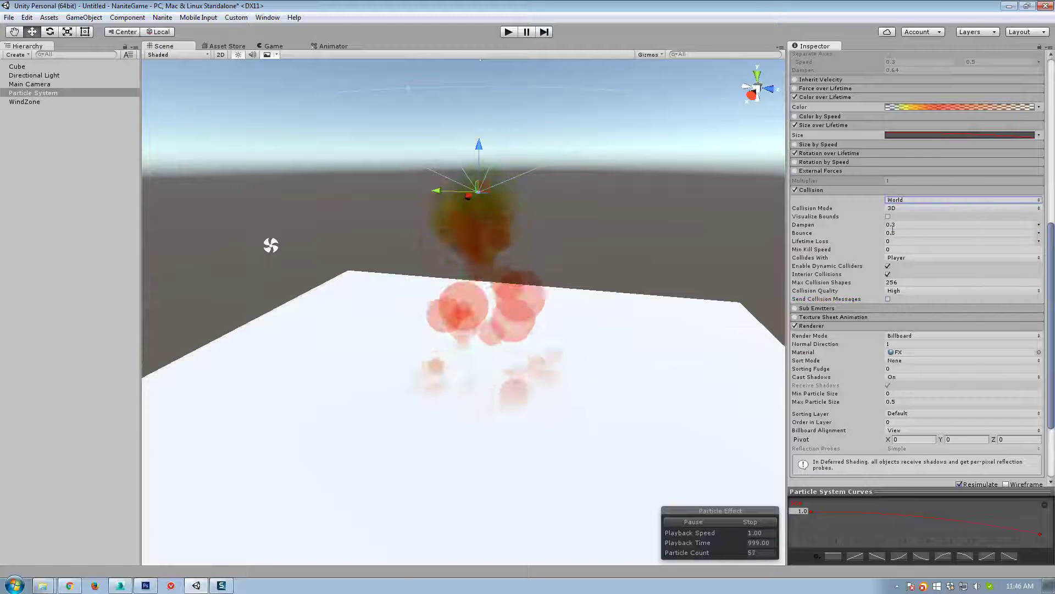
Step: Move the particle system to about Z 0.65 above the slab and check the collisions from several angles
left_click_drag(553, 360, 661, 357, "alt")
left_click_drag(447, 221, 481, 228)
left_click_drag(608, 365, 577, 365, "alt")
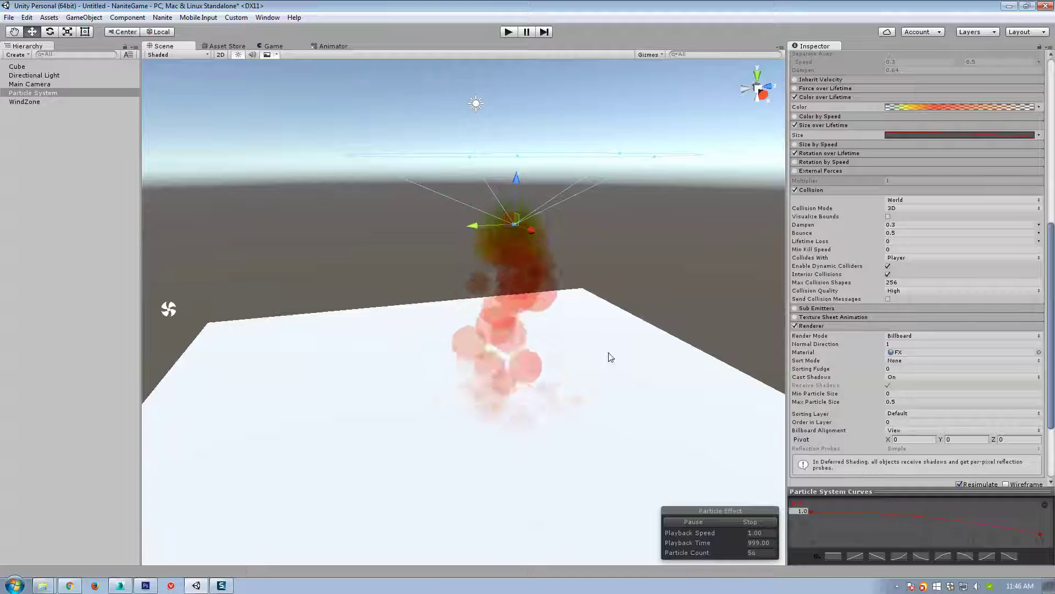
left_click_drag(598, 413, 537, 397, "alt")
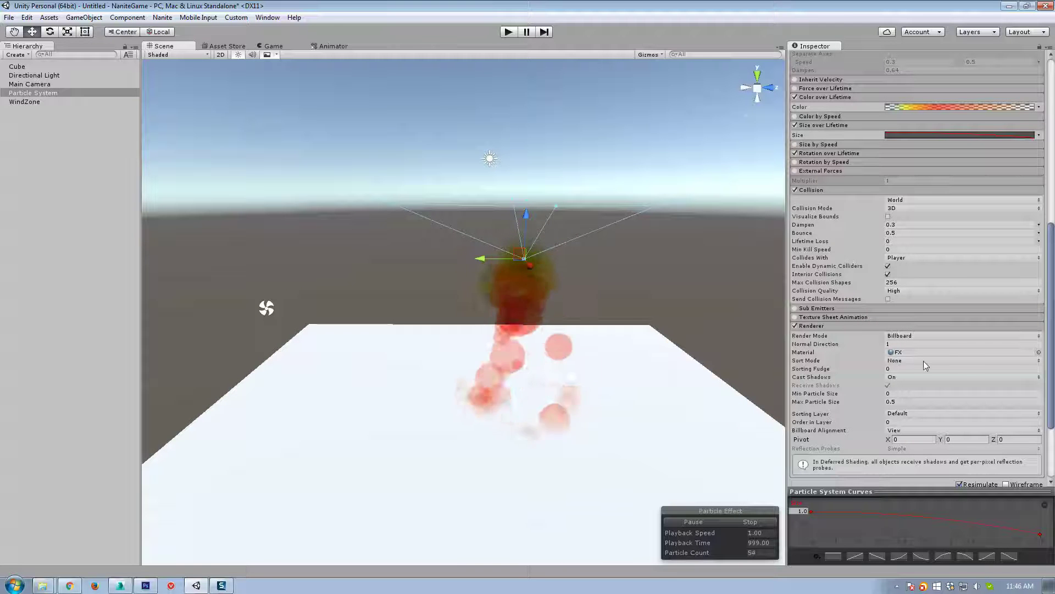
Step: Collapse the Collision module's settings and enable the Sub Emitters module with its settings expanded
left_click(813, 190)
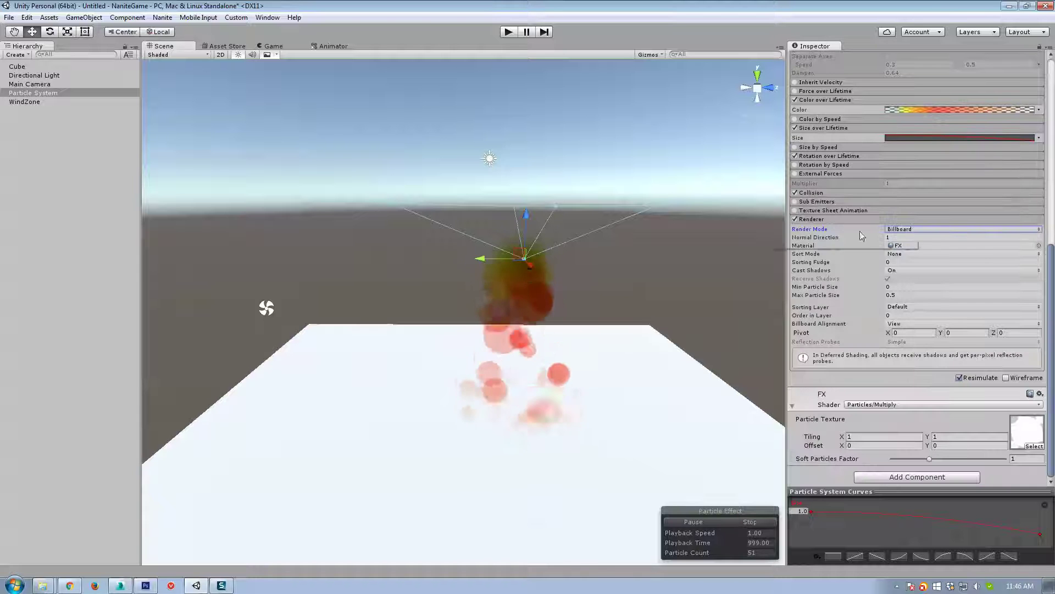
left_click(820, 201)
left_click_drag(651, 366, 604, 377, "alt")
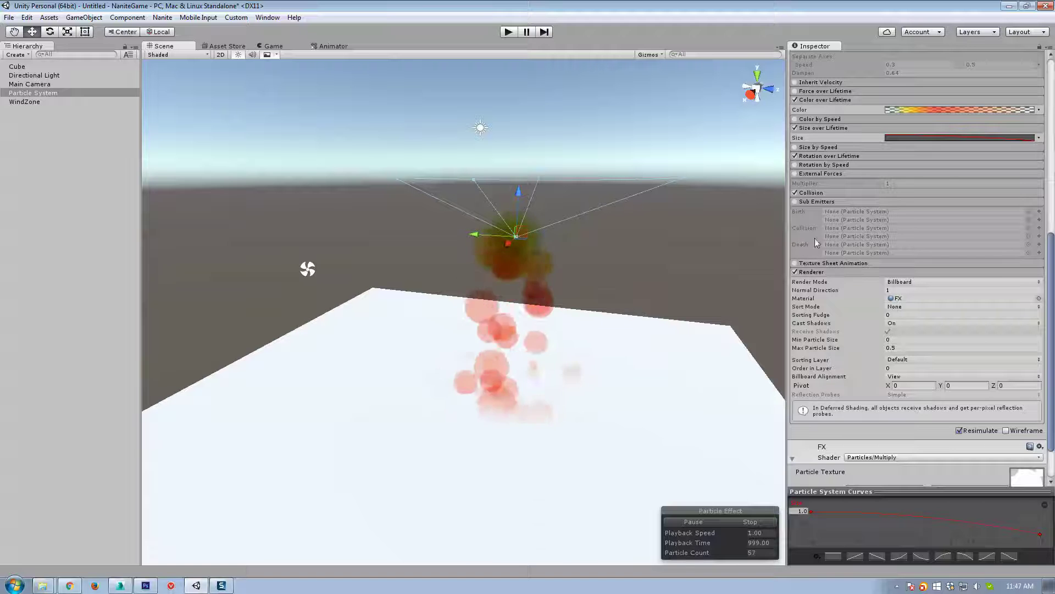
left_click(795, 201)
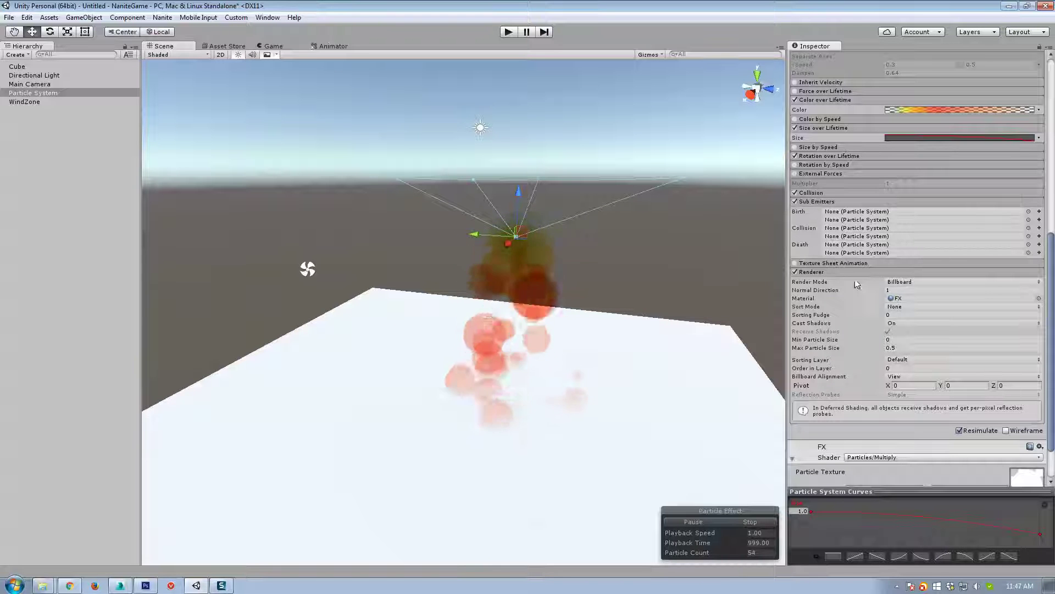
left_click_drag(596, 384, 540, 393, "alt")
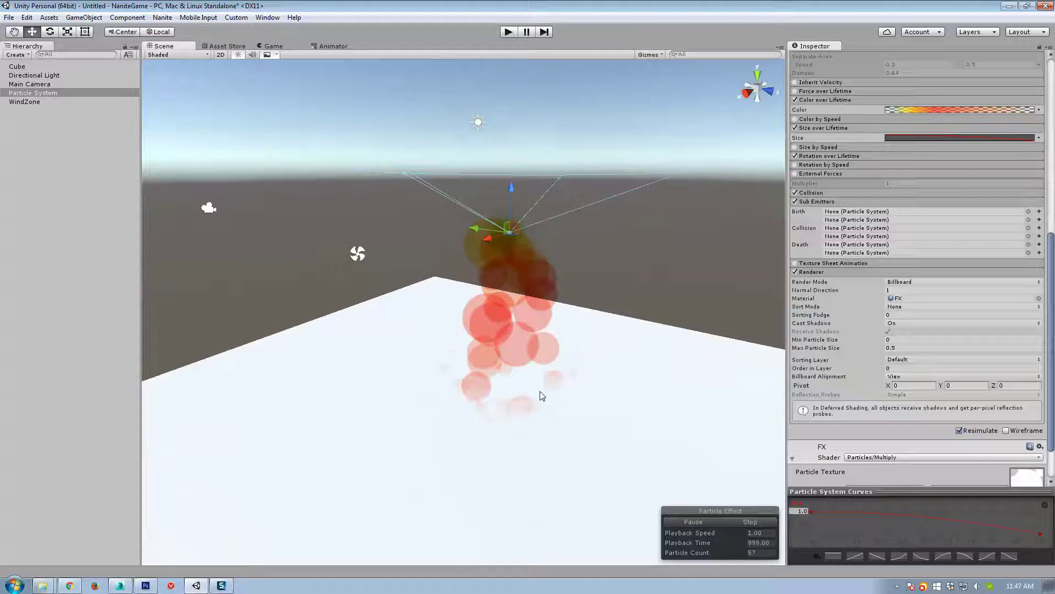
Step: Reduce the particle system's Emission Rate to 2
scroll(929, 213, "up", 4)
scroll(879, 171, "up", 5)
left_click(907, 299)
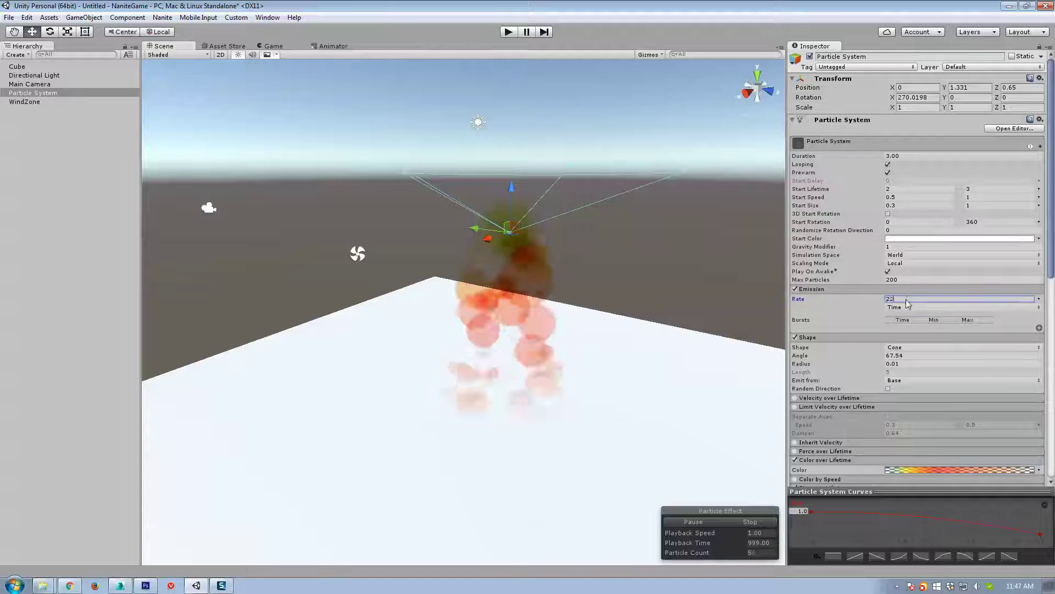
type("2")
left_click_drag(614, 346, 686, 325, "alt")
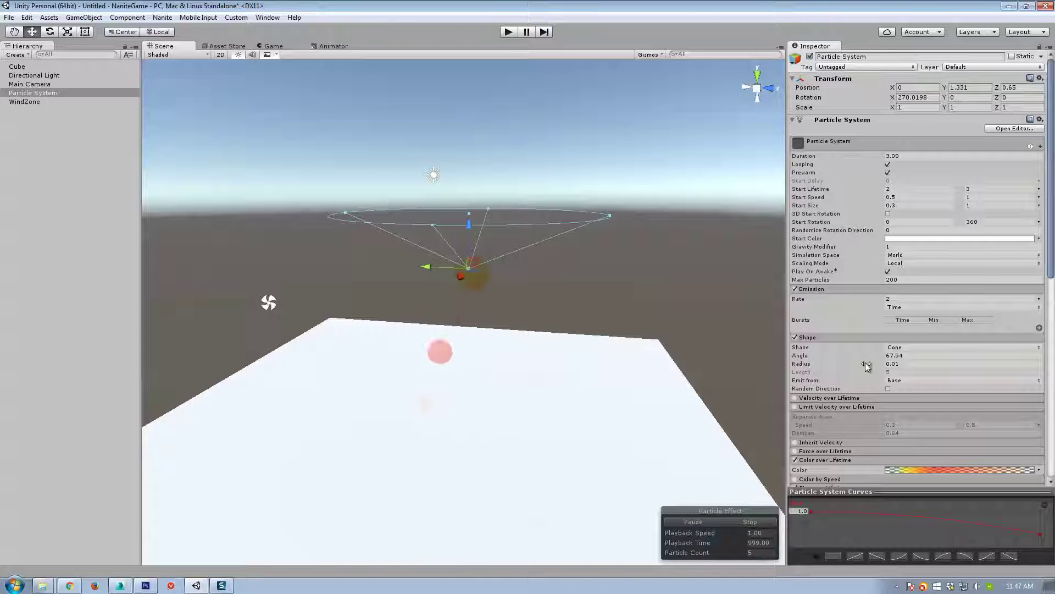
Step: Set the emission cone's Angle to about 69.07 and Radius to 2.6, with the Emission Rate at 3
left_click_drag(860, 354, 876, 354)
left_click(890, 364)
type("5.6")
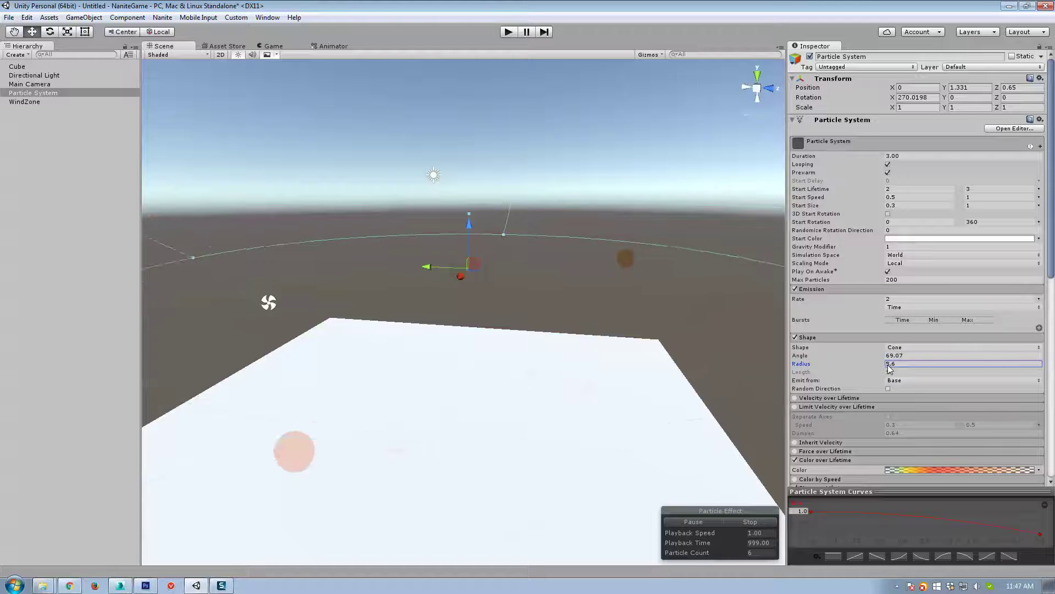
key("BackSpace")
key("BackSpace")
key("BackSpace")
type("2.6")
left_click_drag(635, 354, 713, 329, "alt")
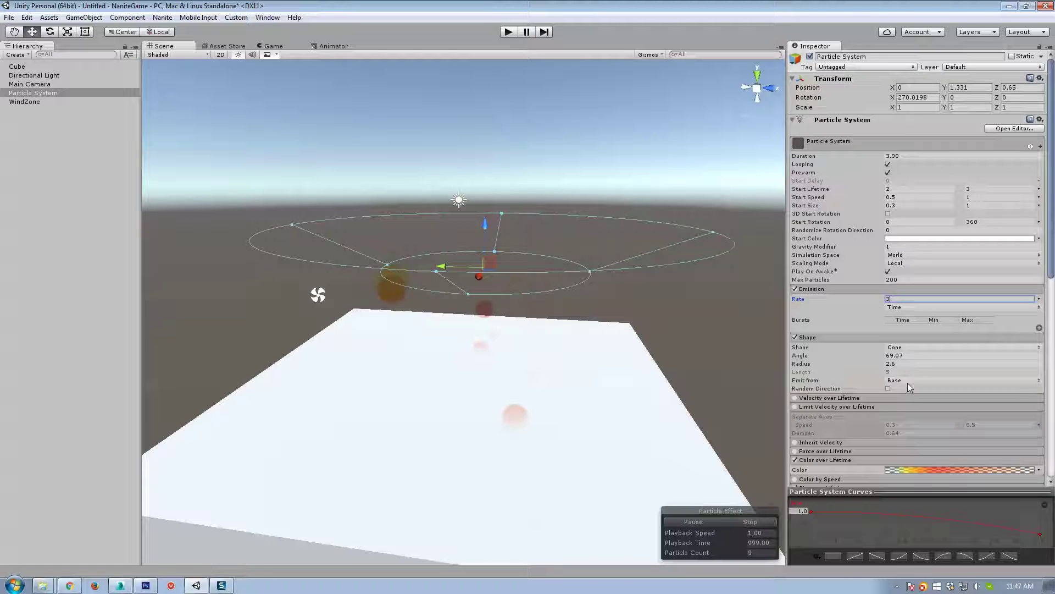
Step: Create a new sub emitter for the particle system's Collision event and select it
scroll(908, 383, "down", 9)
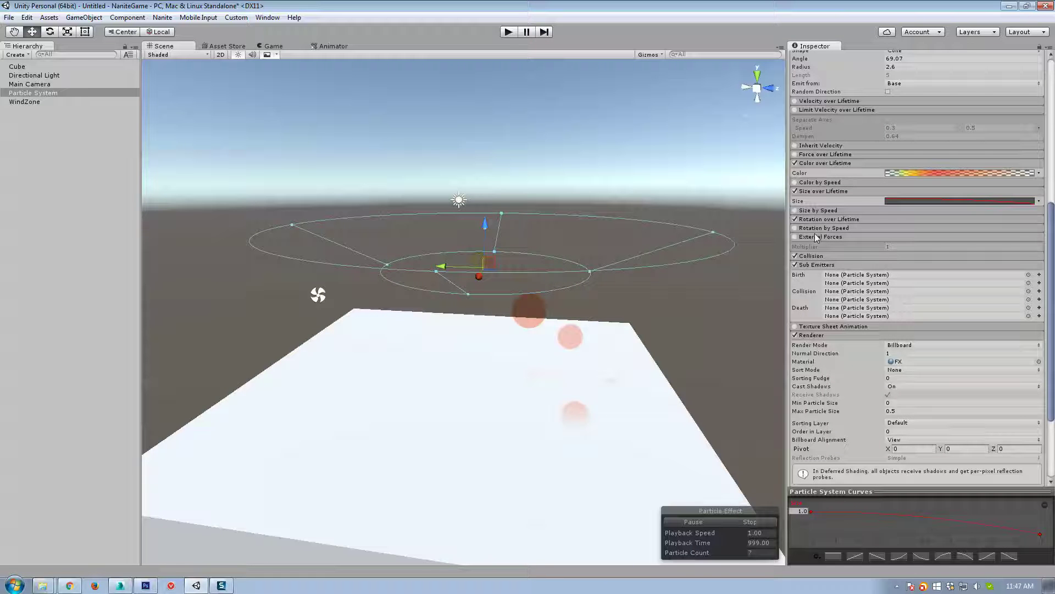
left_click(1040, 292)
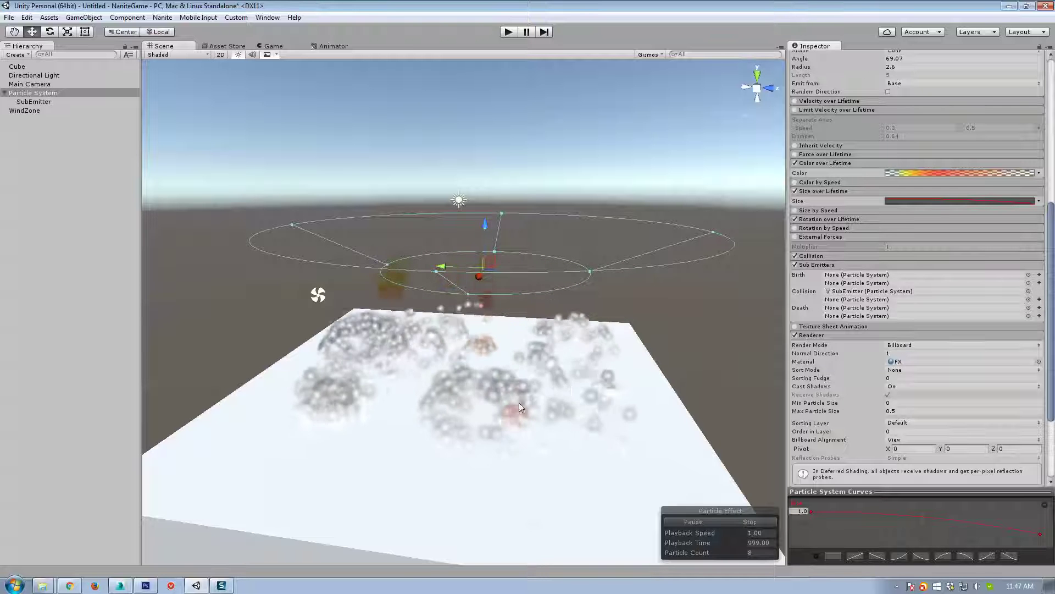
left_click(39, 102)
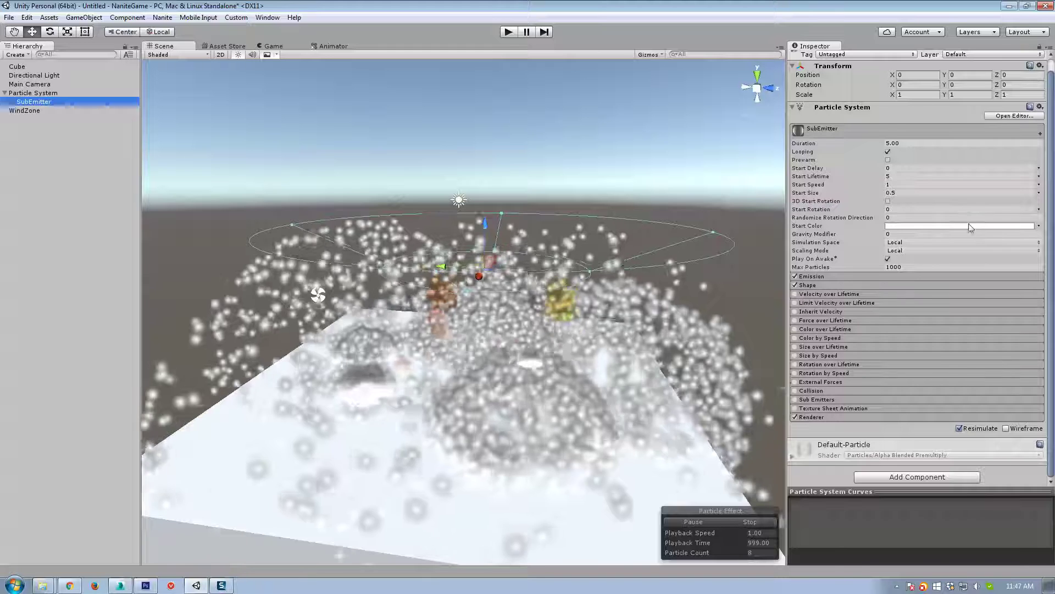
Step: Set the sub emitter's emission burst to a minimum of 2 and a maximum of 3 particles
left_click(824, 289)
left_click(937, 327)
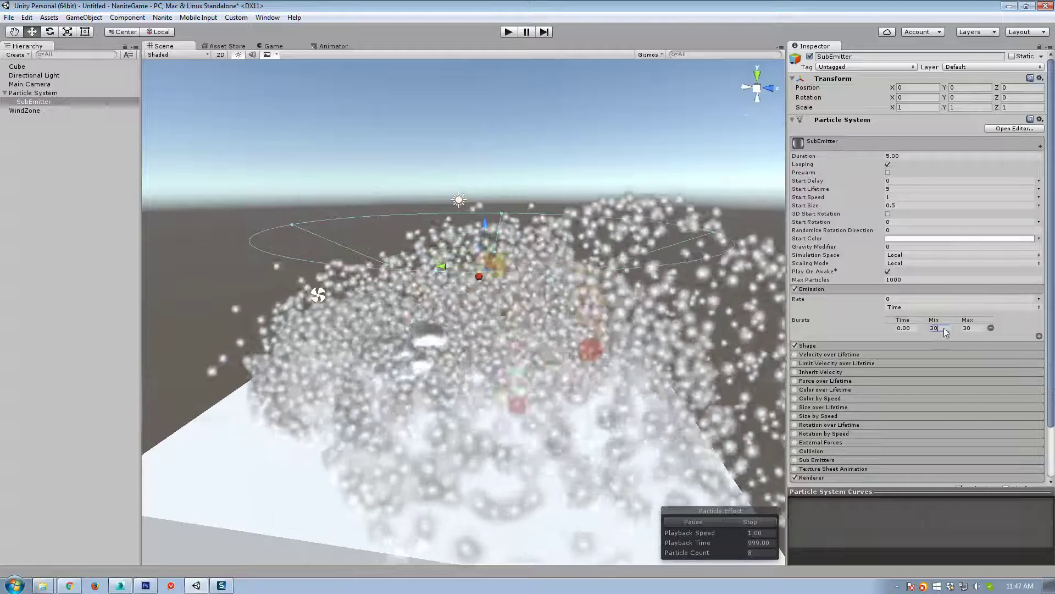
type("2")
left_click(969, 328)
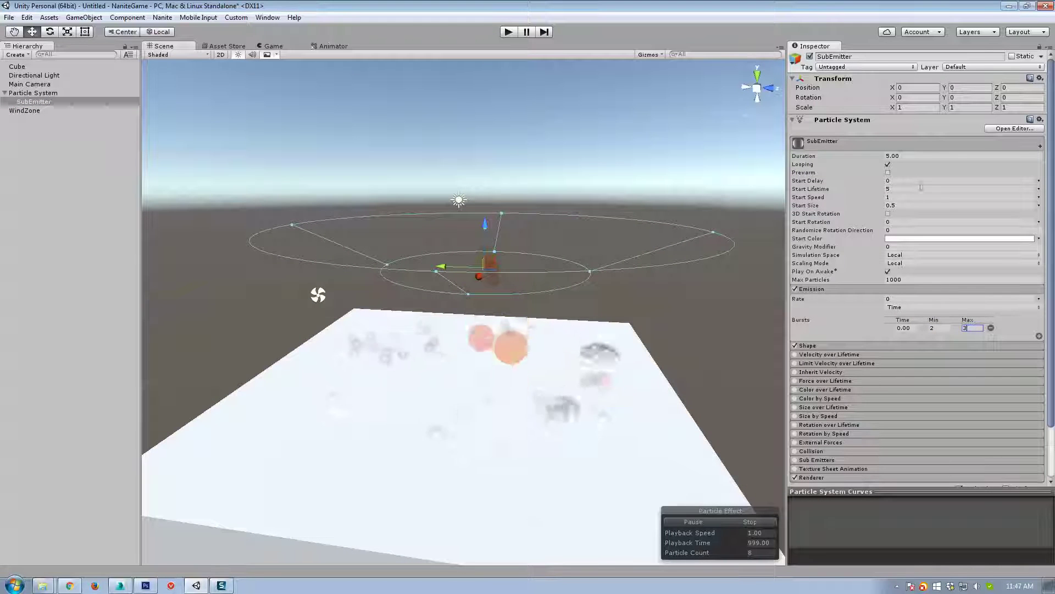
type("3")
Step: Set the sub emitter's Duration to 1 and make its Start Lifetime random between the constants 0 and 1
left_click(905, 156)
type("1")
left_click(930, 189)
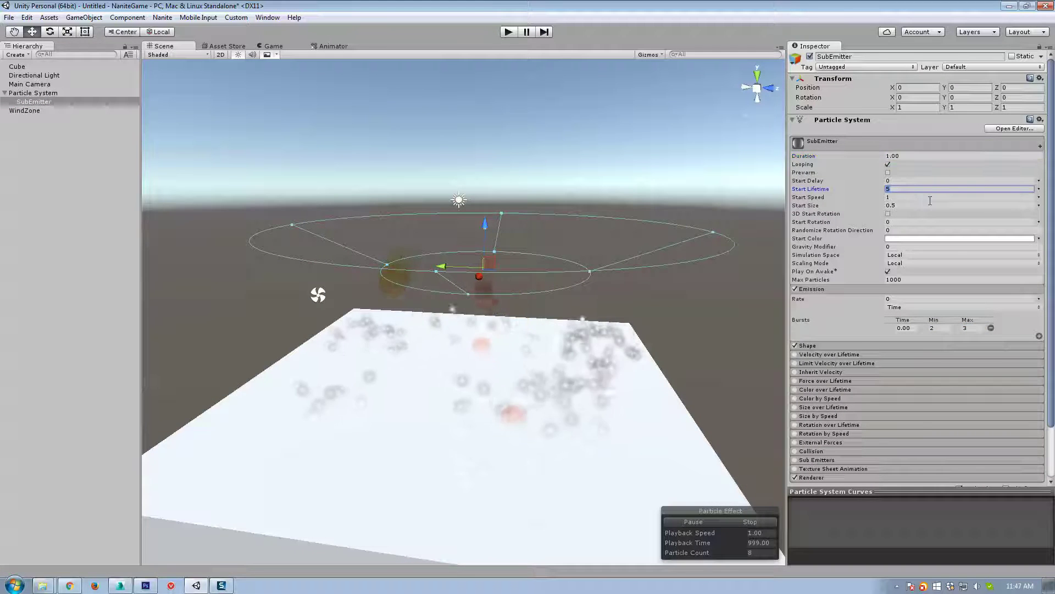
type(".5")
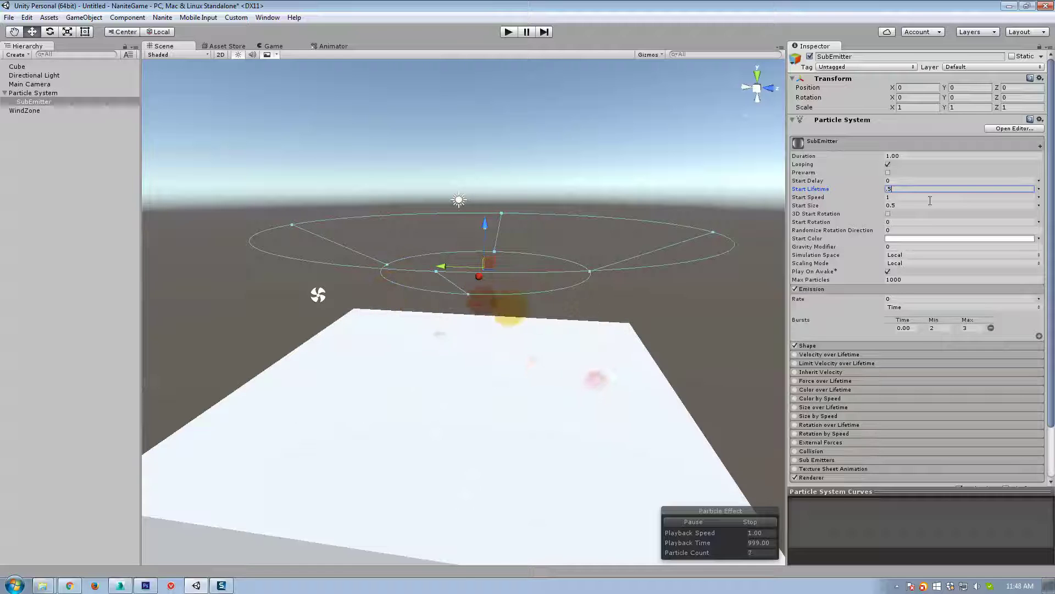
left_click(1039, 190)
left_click(1010, 225)
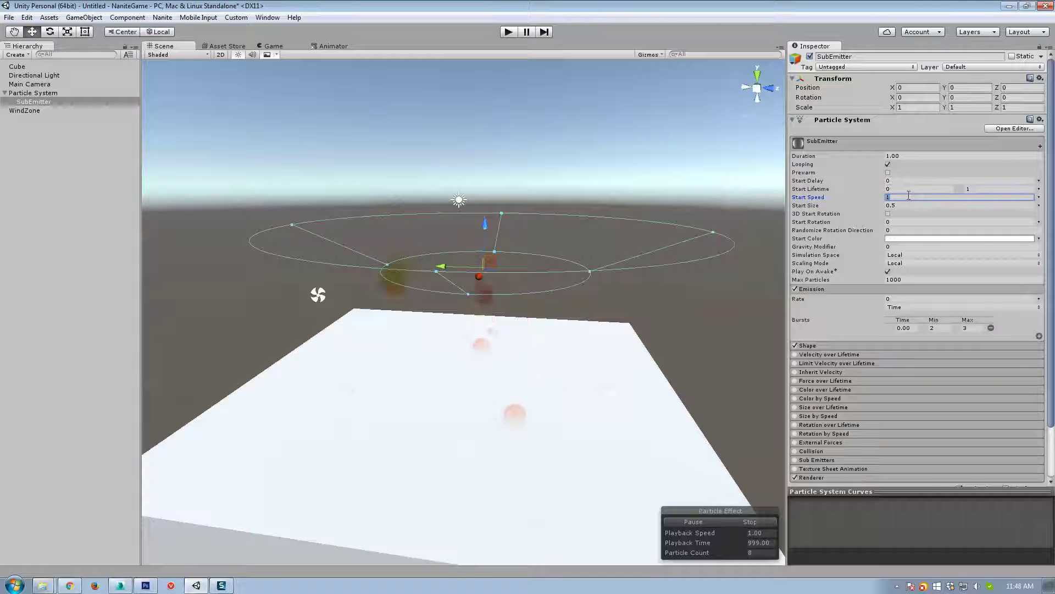
Step: Randomize the SubEmitter's start speed between 0 and 2 and set its sphere shape radius to 0.01
left_click(1038, 198)
left_click(984, 230)
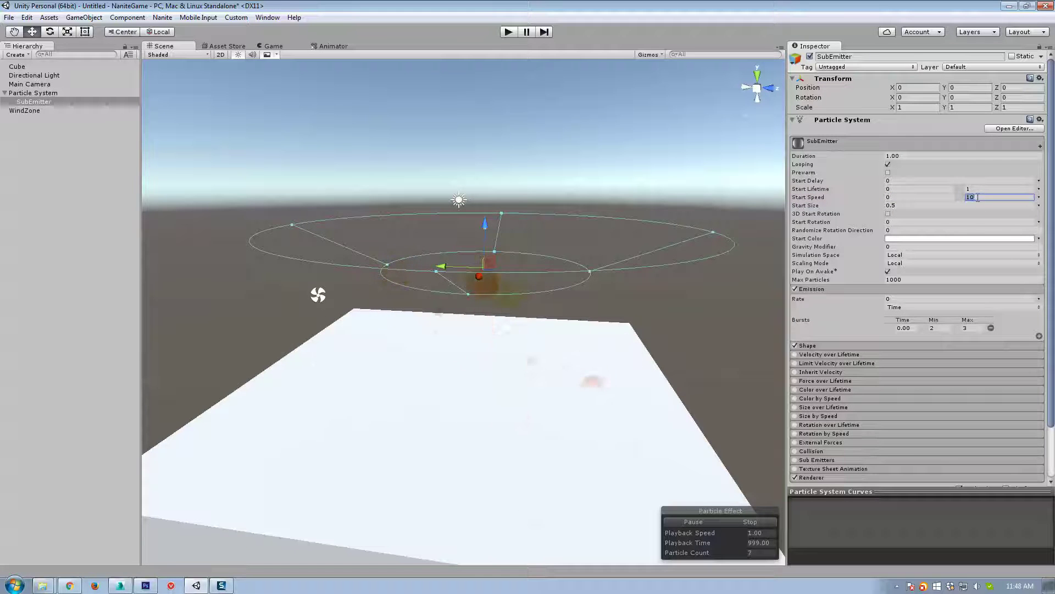
left_click(819, 345)
left_click(899, 355)
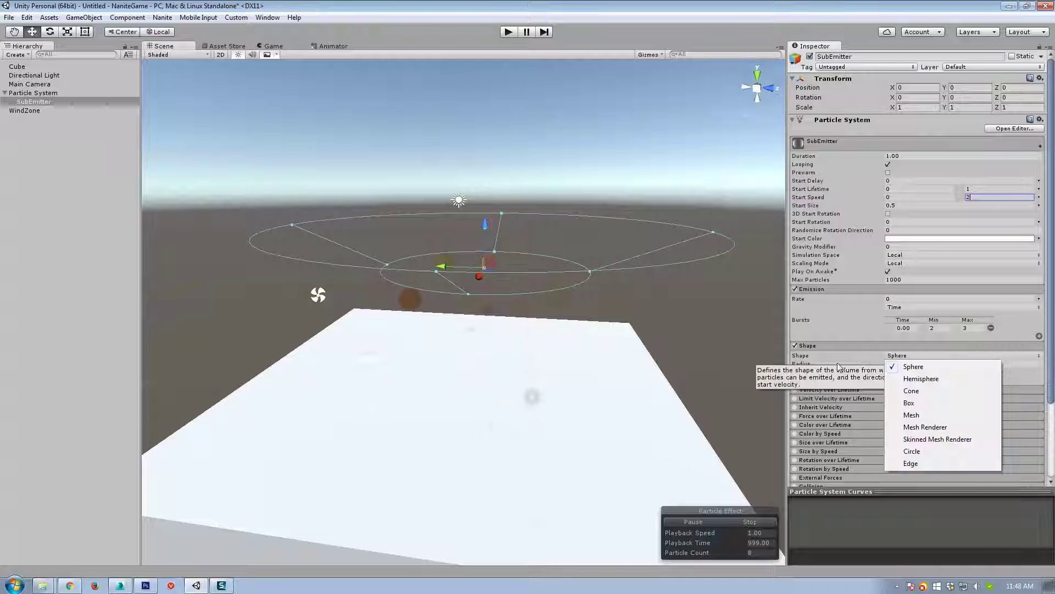
left_click(836, 364)
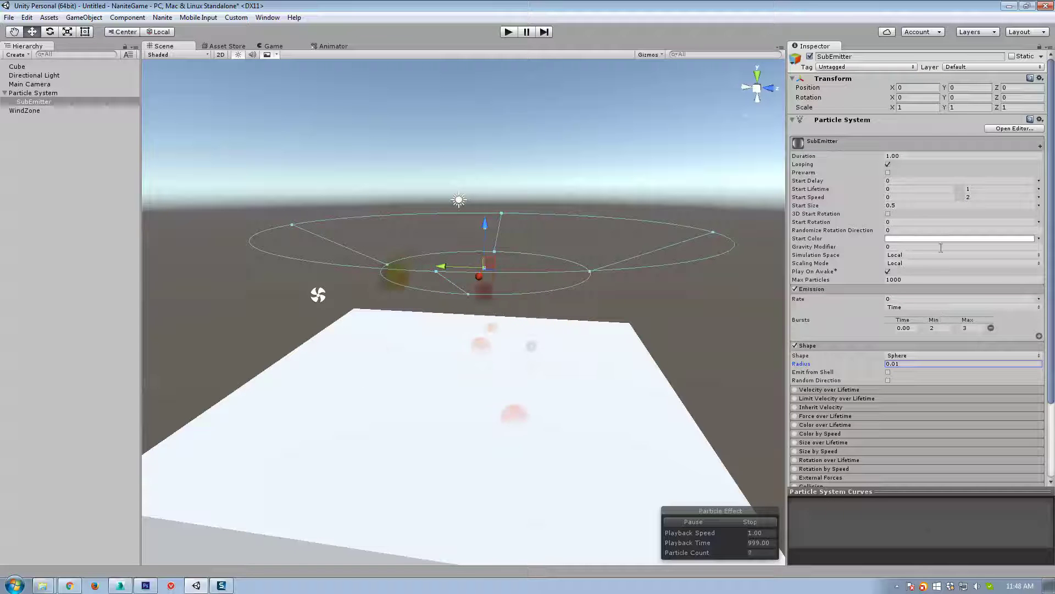
Step: Make the SubEmitter's start size random between two constants, 0.1 and 0.3
left_click(1039, 206)
left_click(999, 242)
left_click(918, 205)
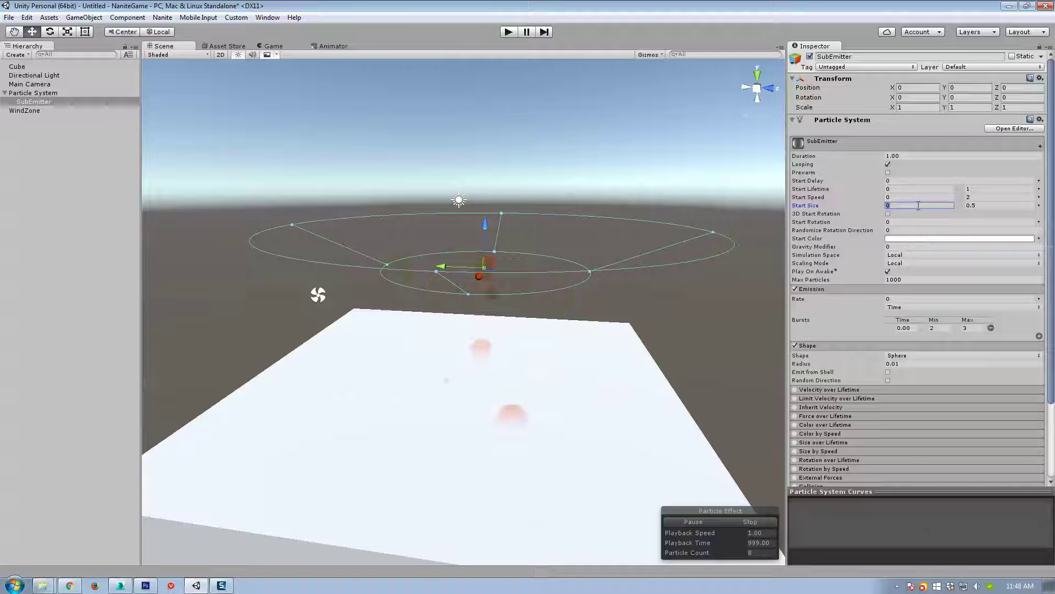
type(".1")
key("Tab")
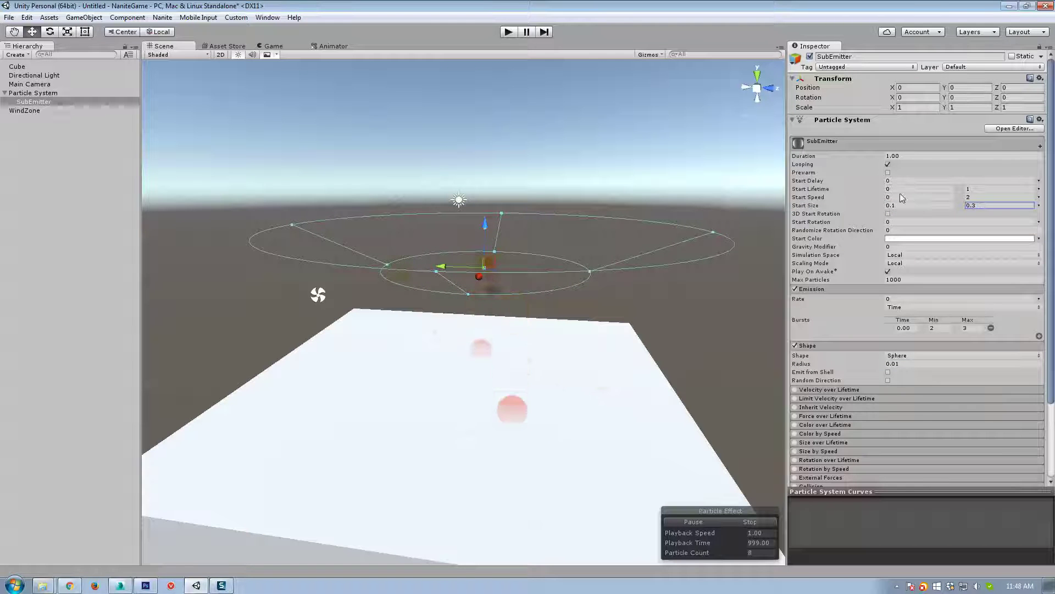
Step: Set the SubEmitter's start color to pure red (FF0000)
left_click(910, 239)
left_click_drag(155, 239, 173, 181)
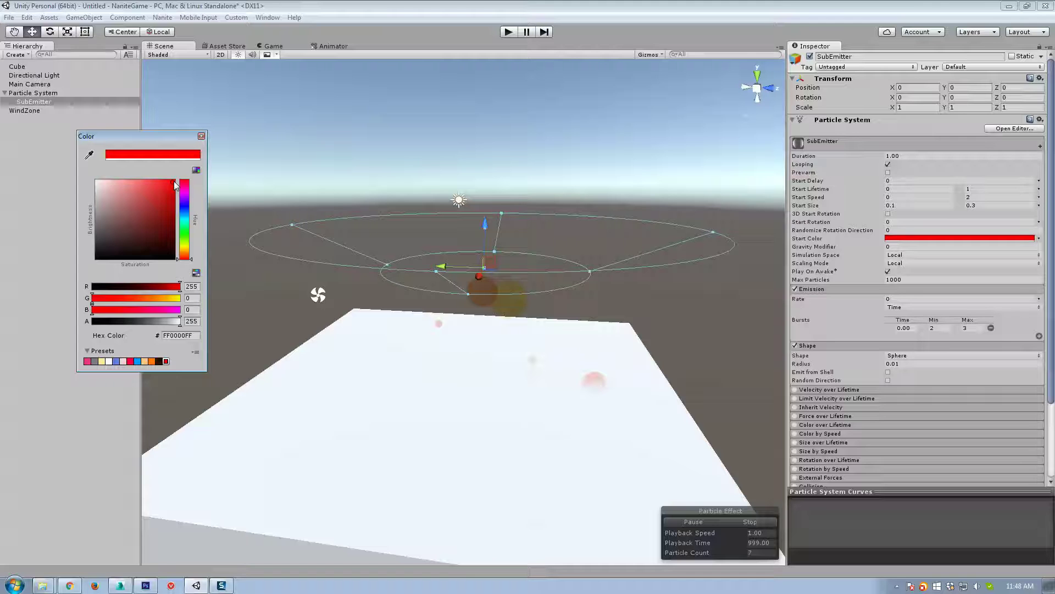
left_click(645, 303)
left_click_drag(661, 331, 626, 343, "alt")
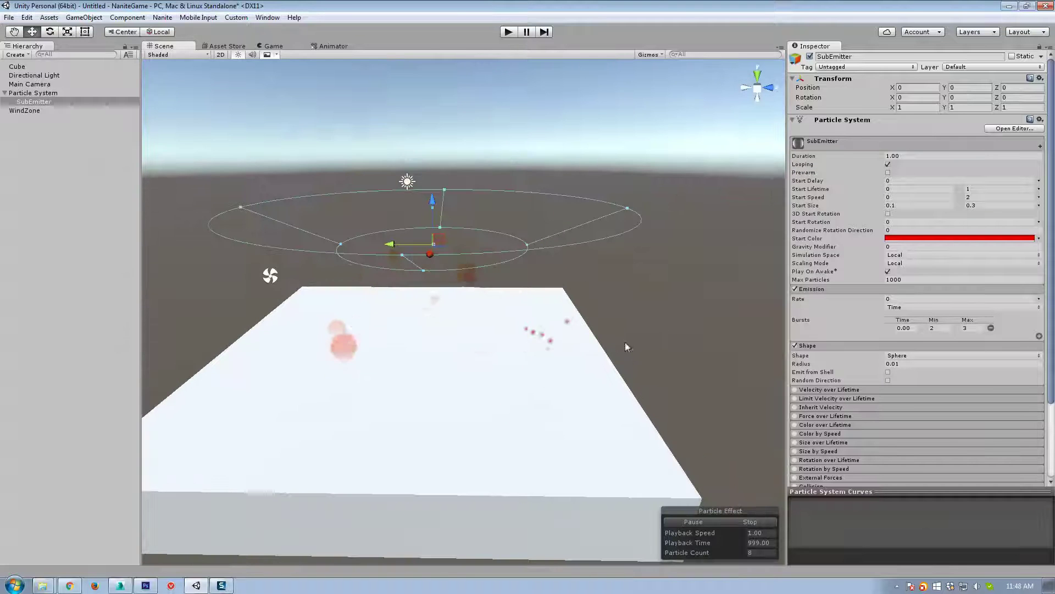
Step: Set the SubEmitter's emission burst to a minimum of 5 and a maximum of 12 particles
left_click(963, 328)
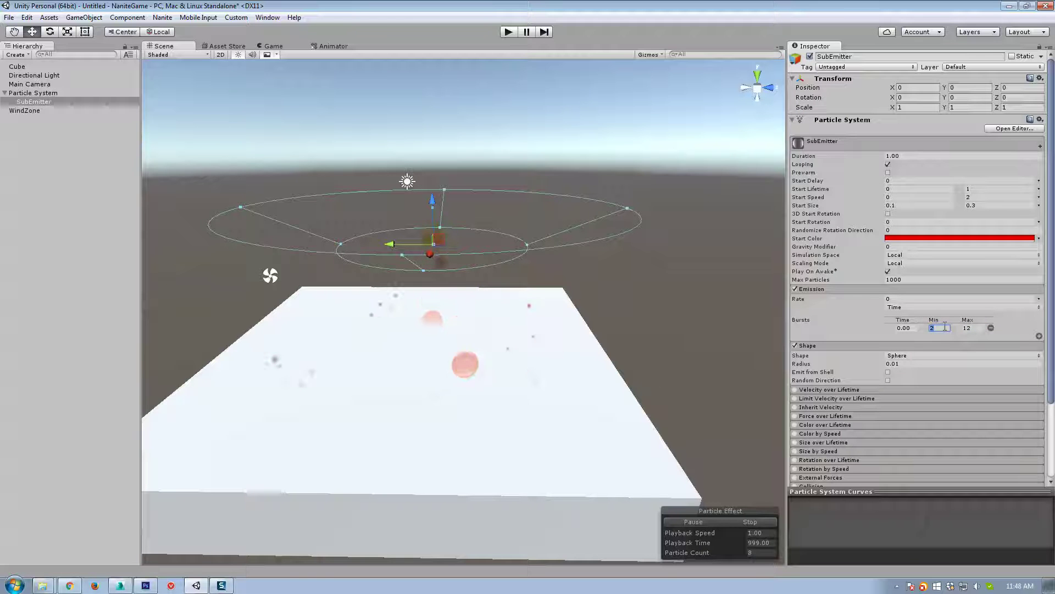
key("w")
right_click_drag(577, 385, 577, 390)
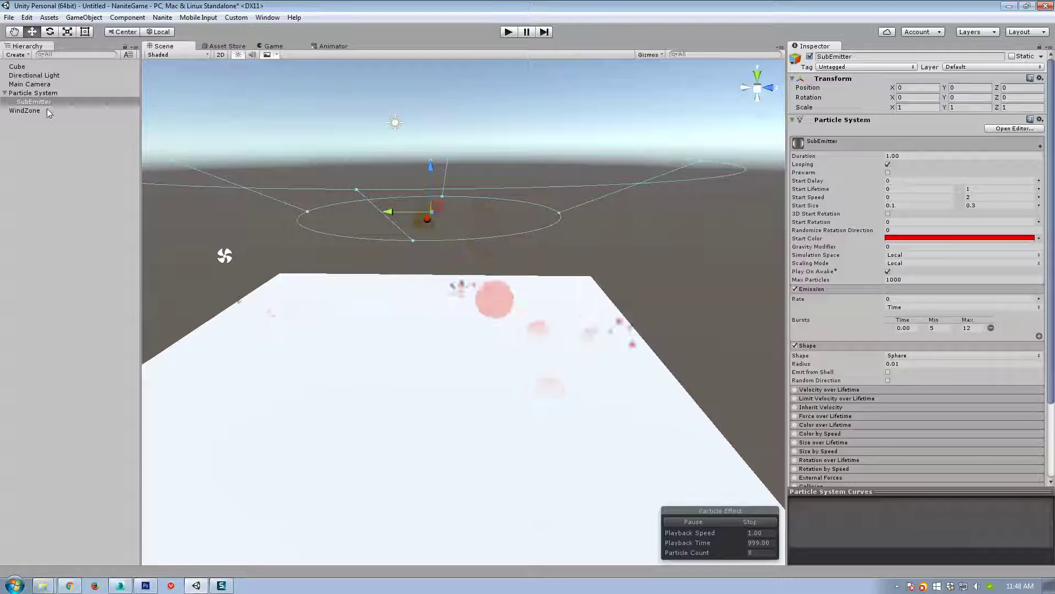
Step: Remove the SubEmitter from the Collision slot in the parent Particle System's Sub Emitters module
left_click(34, 94)
left_click_drag(601, 372, 428, 339, "alt")
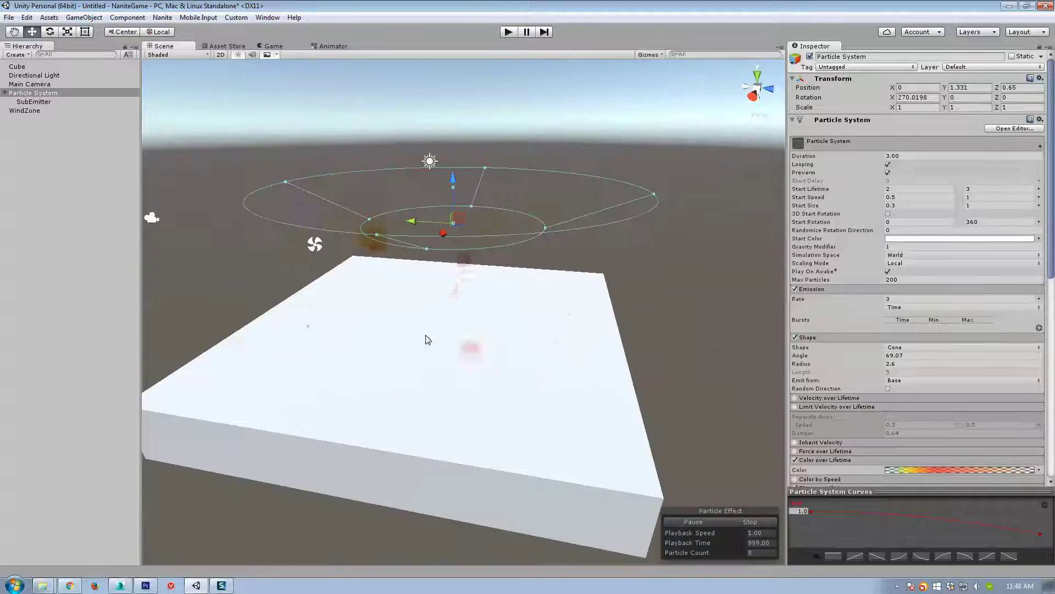
scroll(927, 418, "down", 8)
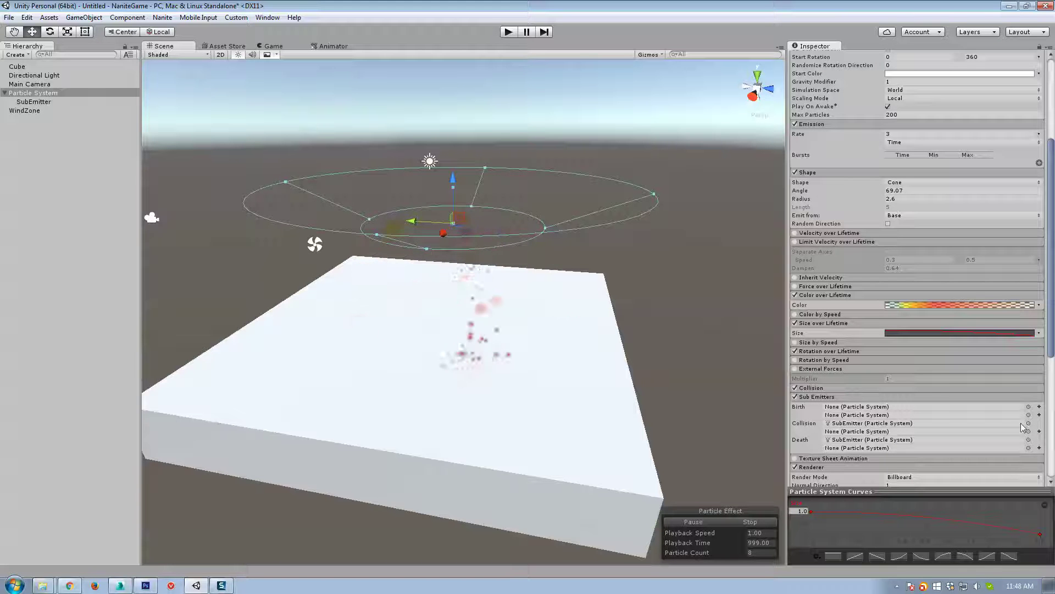
left_click(990, 423)
key("Delete")
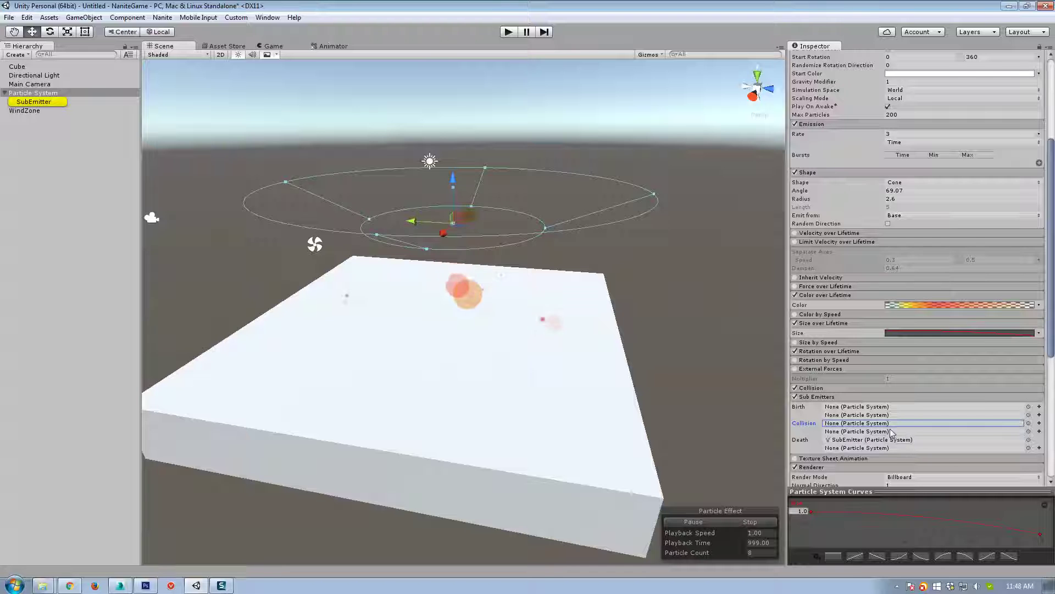
Step: Move the cube away from beneath the particles and set the Particle System's Gravity Modifier to 0
left_click(550, 363)
left_click_drag(459, 360, 791, 288, "alt")
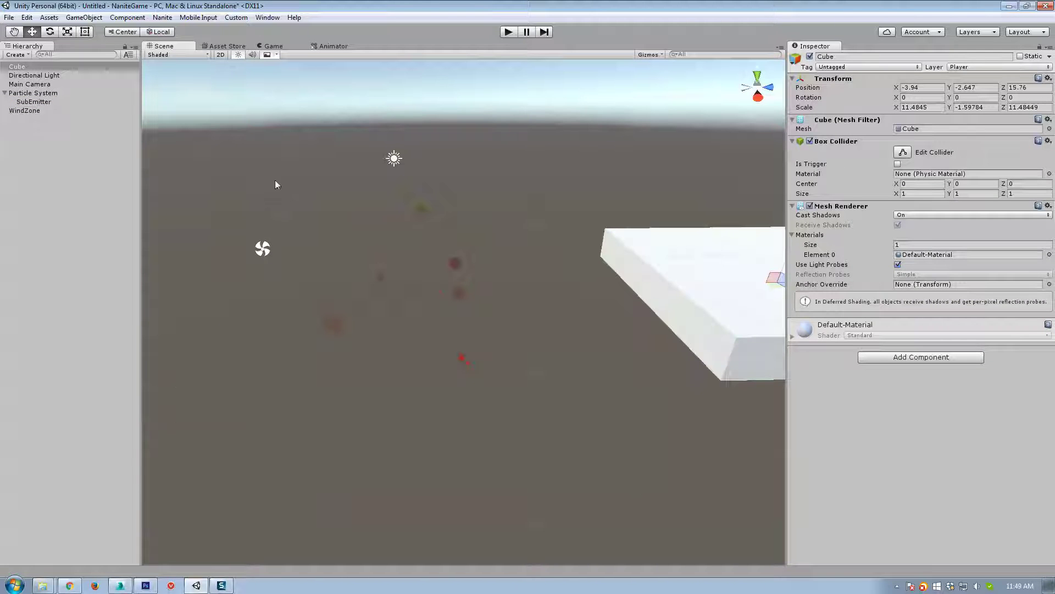
left_click(33, 93)
key("f")
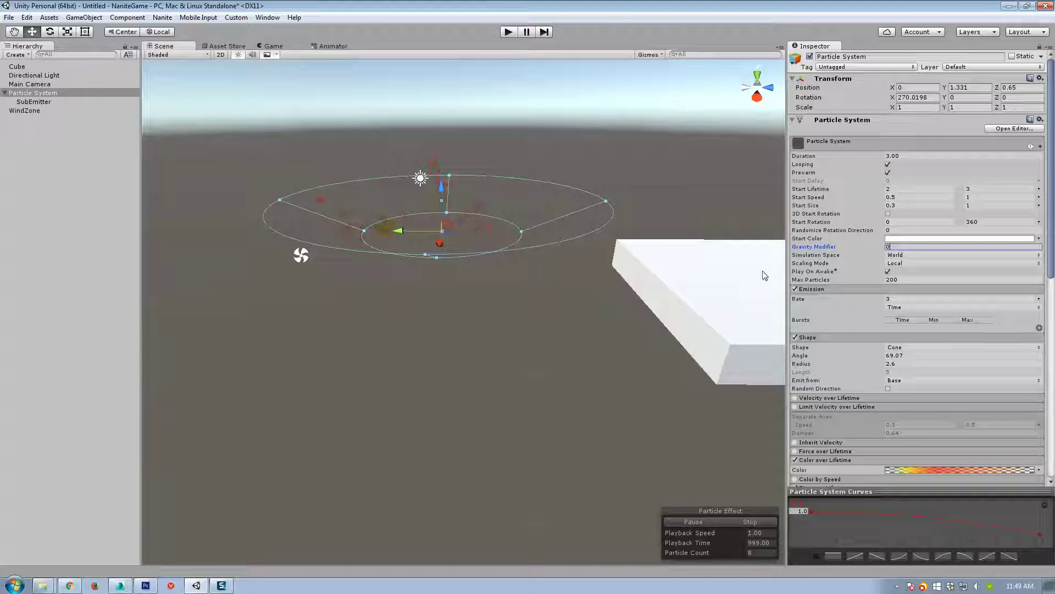
Step: In the Color over Lifetime gradient, raise the late transparency key's alpha to 255 and shift it to 94.7%
scroll(859, 353, "down", 4)
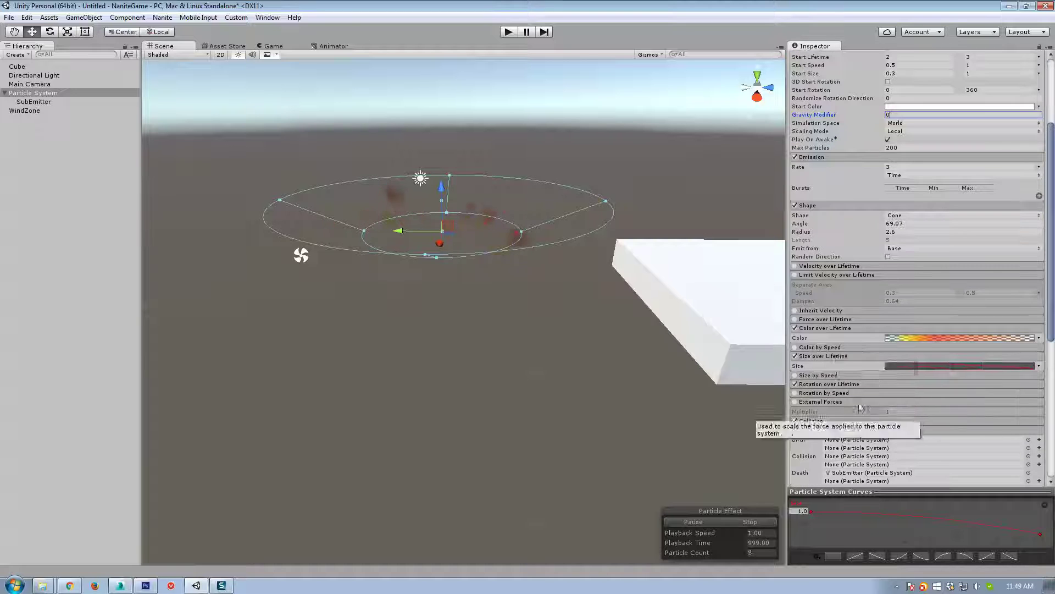
left_click(936, 338)
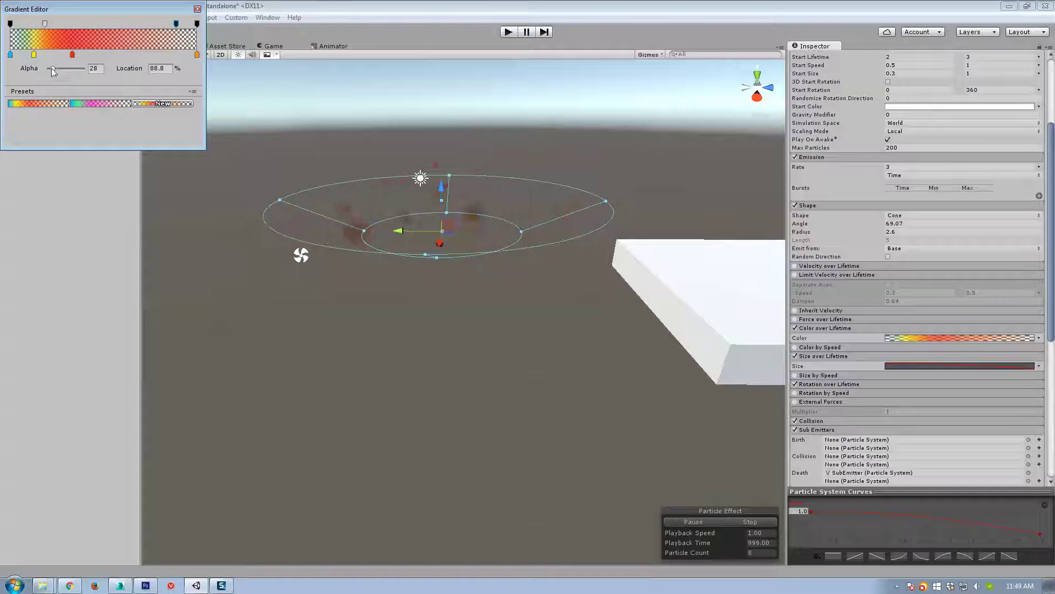
left_click_drag(54, 71, 117, 79)
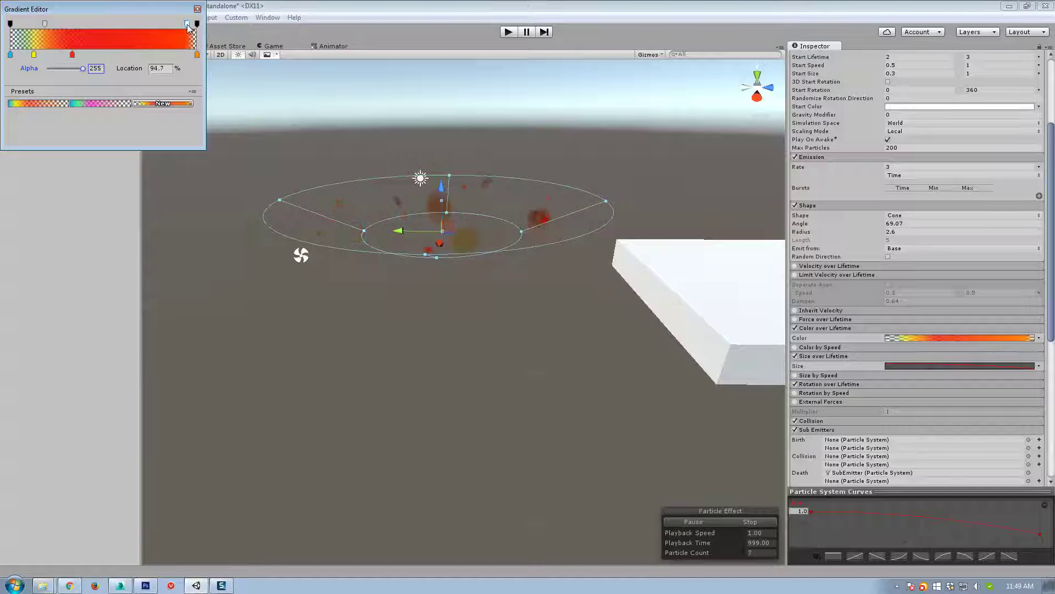
left_click(549, 278)
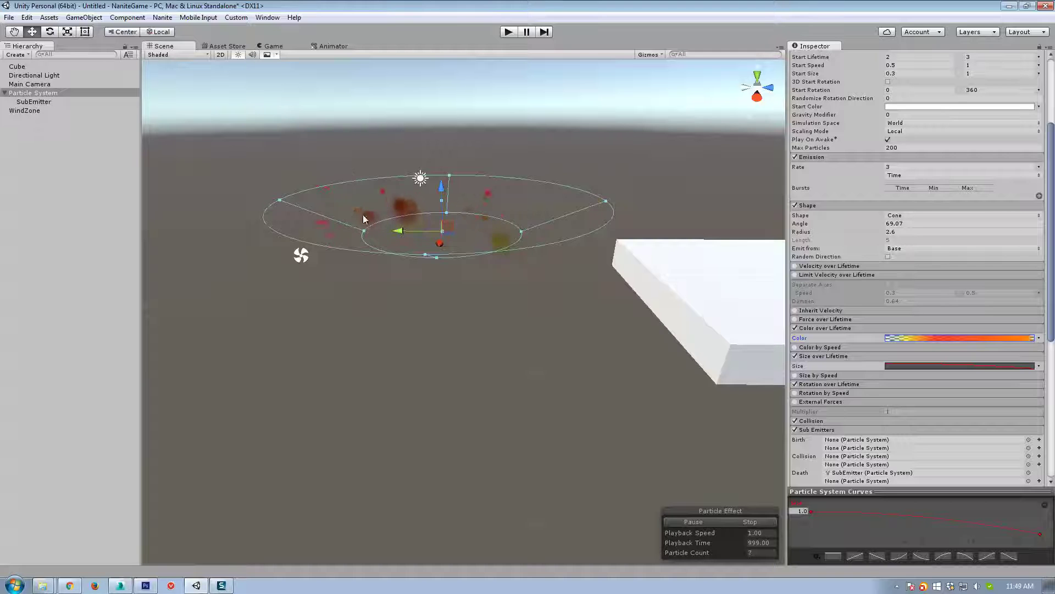
left_click_drag(408, 186, 459, 259, "alt")
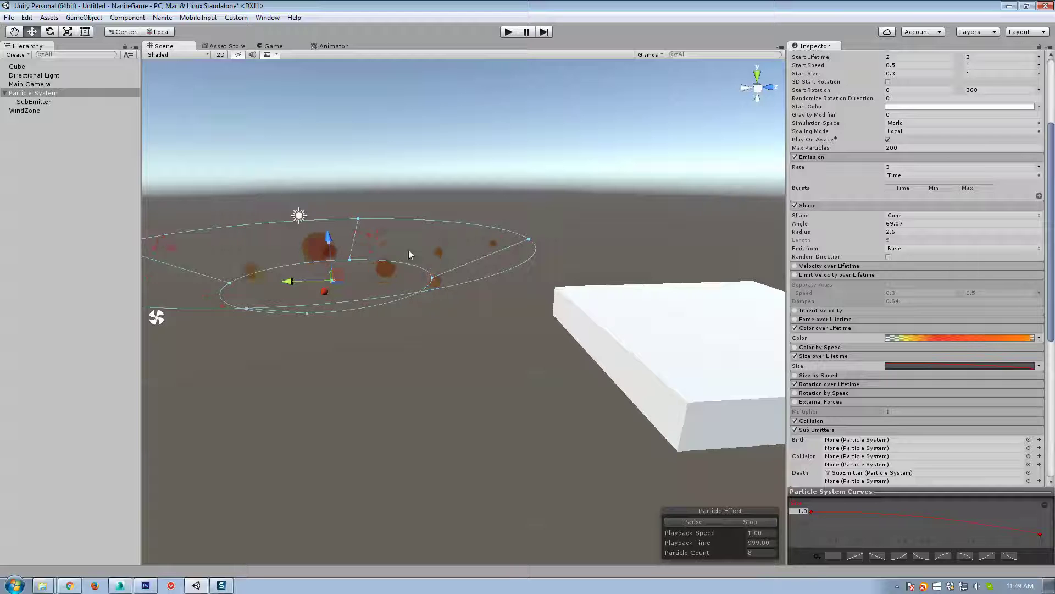
Step: Lighten the SubEmitter's start color to a pale red (FF7777)
left_click(32, 102)
left_click(894, 143)
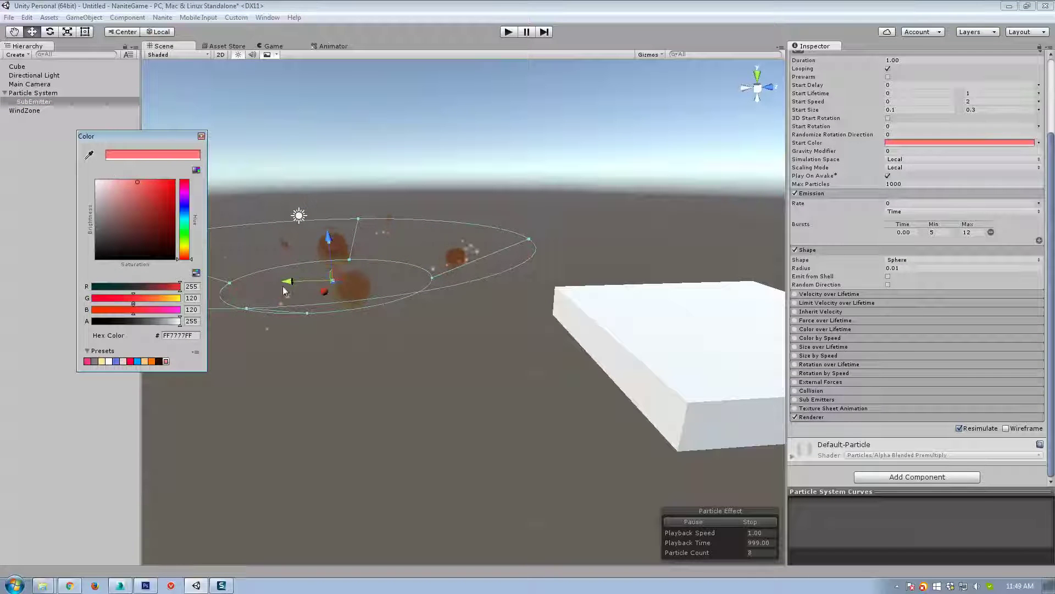
Step: Disable the Particle System's Sub Emitters module and check the Texture Sheet Animation settings
scroll(481, 416, "up", 3)
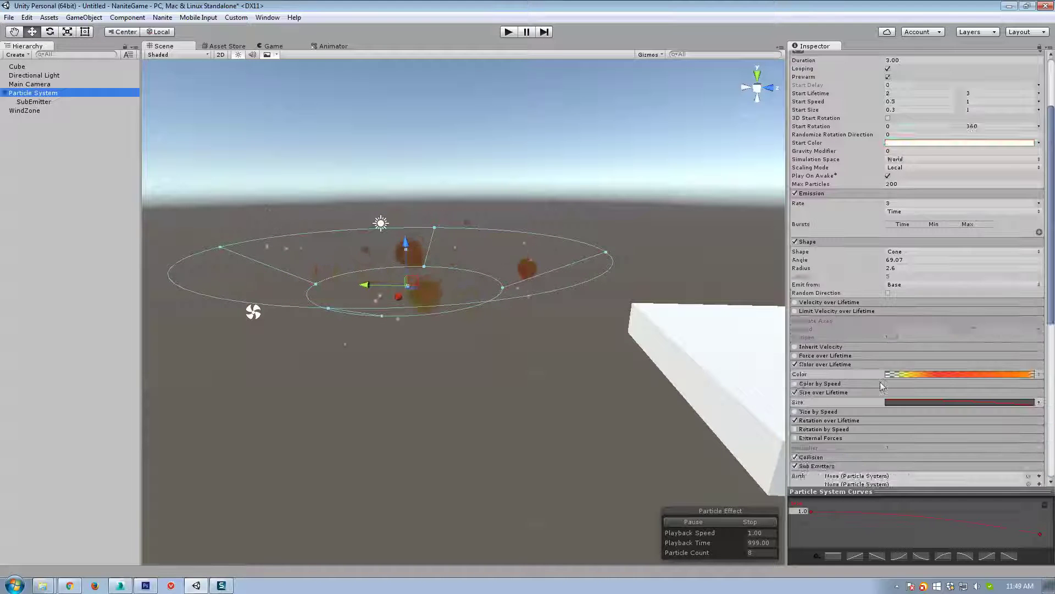
scroll(810, 371, "down", 5)
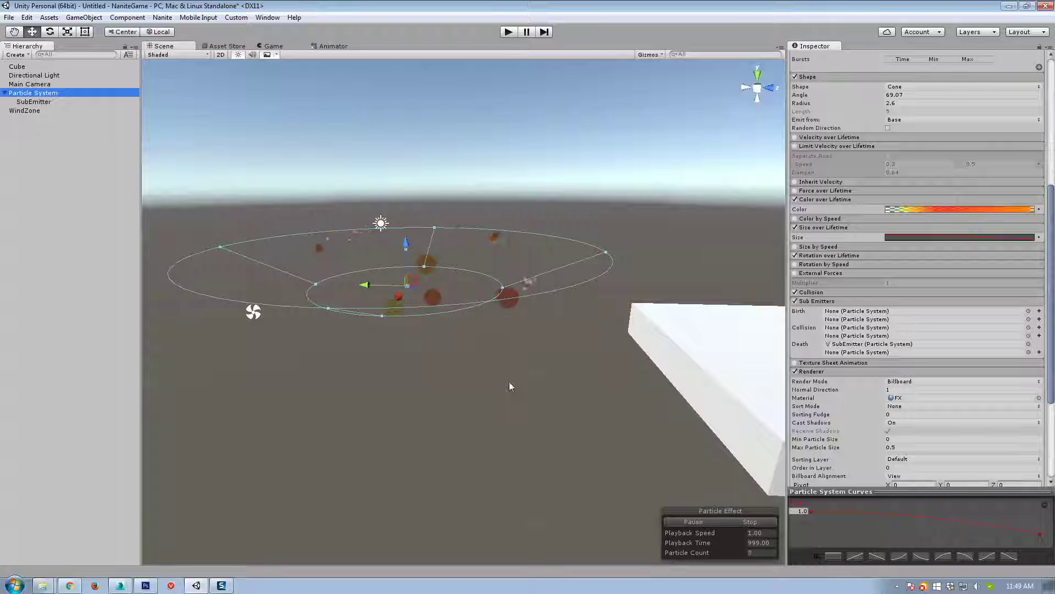
left_click(795, 301)
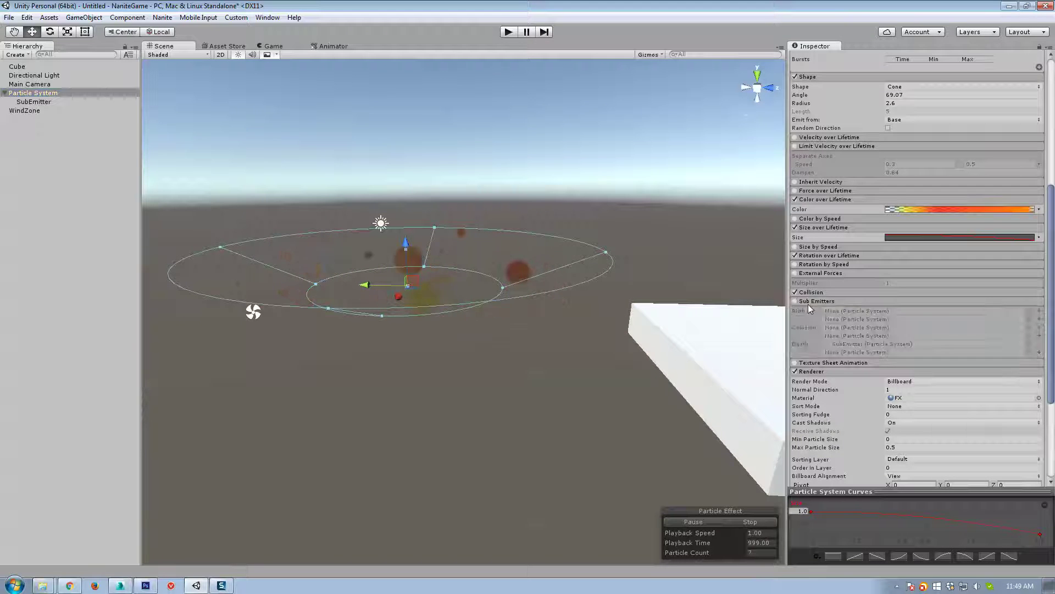
left_click(803, 364)
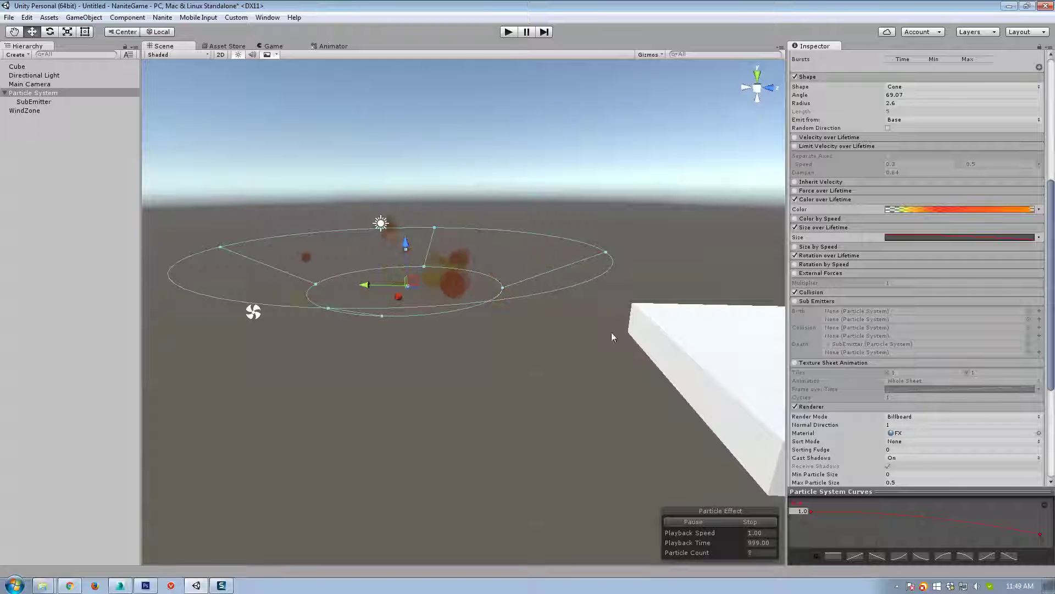
left_click(821, 363)
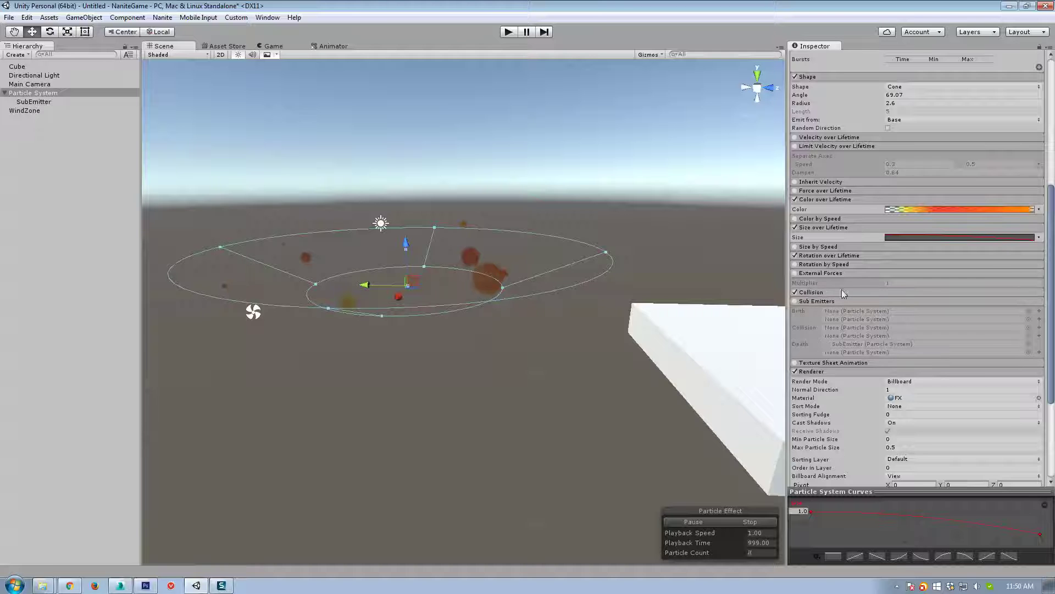
Step: Set the Particle System's emission rate to 12
scroll(872, 408, "down", 5)
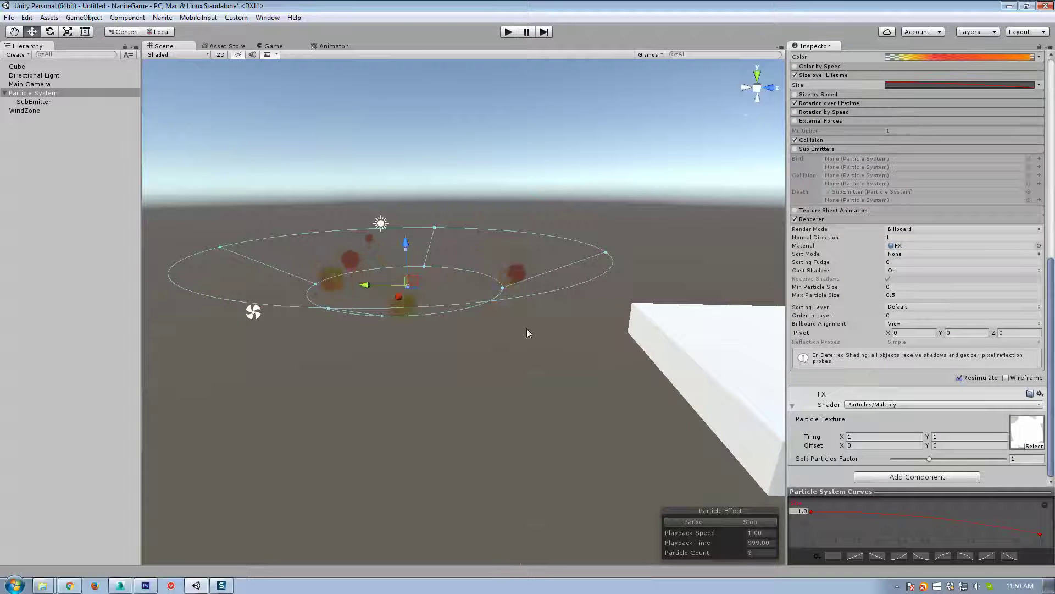
left_click_drag(527, 333, 468, 367, "alt")
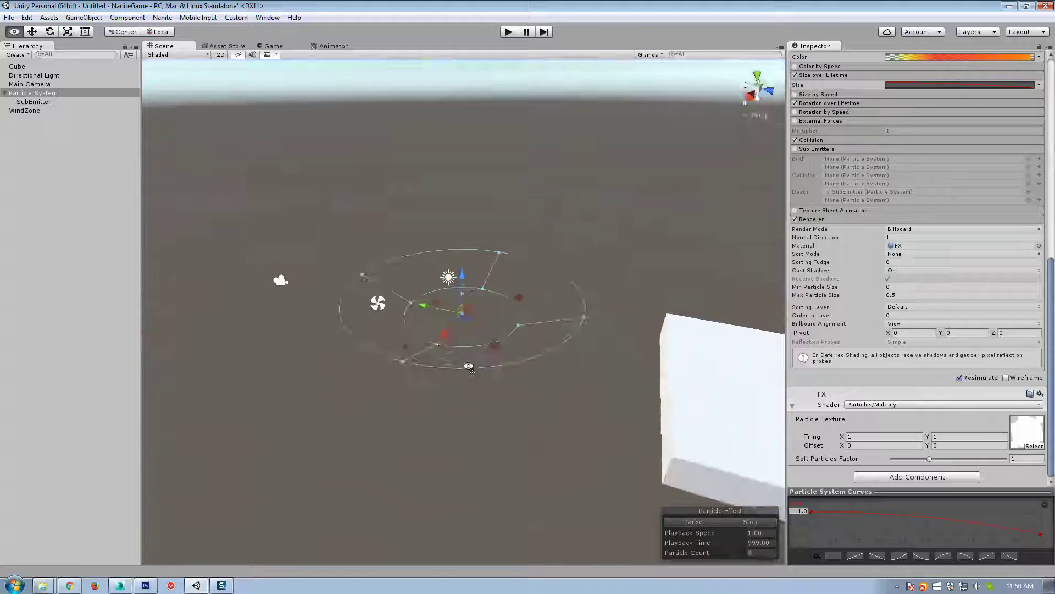
key("w")
mouse_move(469, 367)
right_mouse_down()
mouse_move(466, 354)
mouse_move(457, 360)
right_mouse_up()
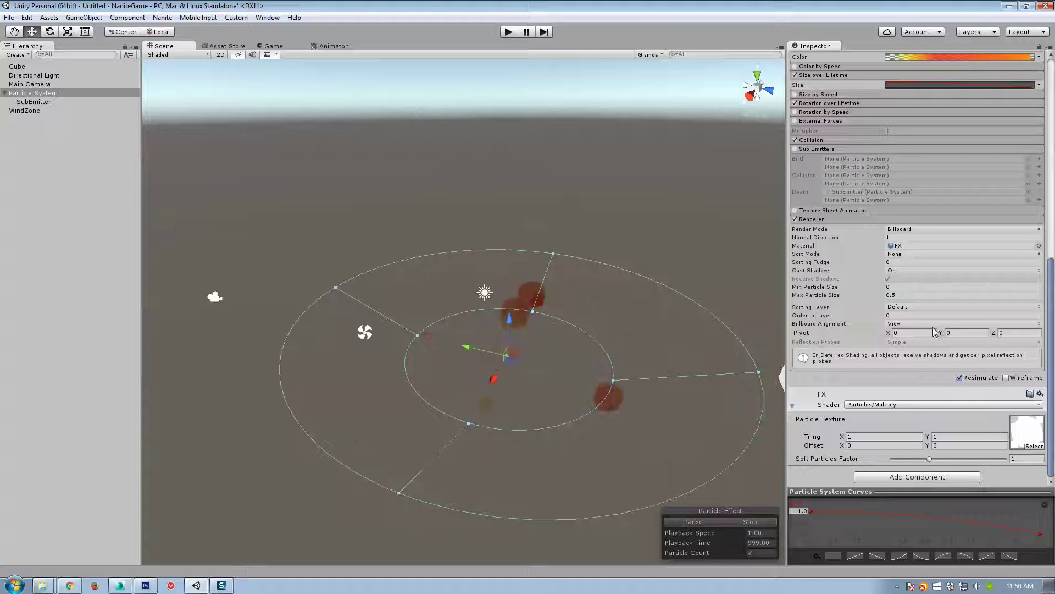
scroll(892, 208, "up", 8)
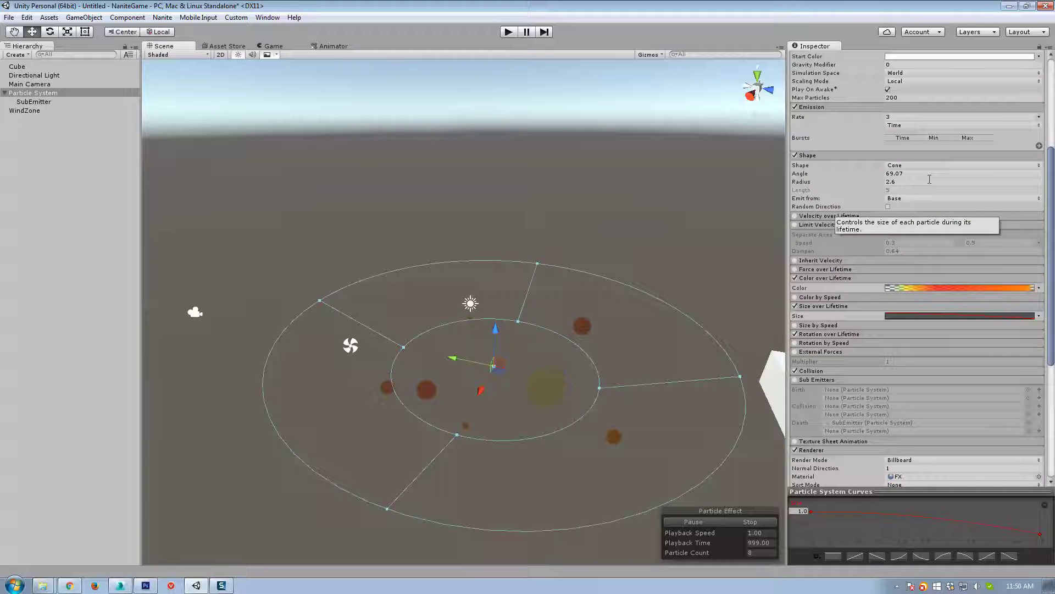
scroll(904, 165, "up", 1)
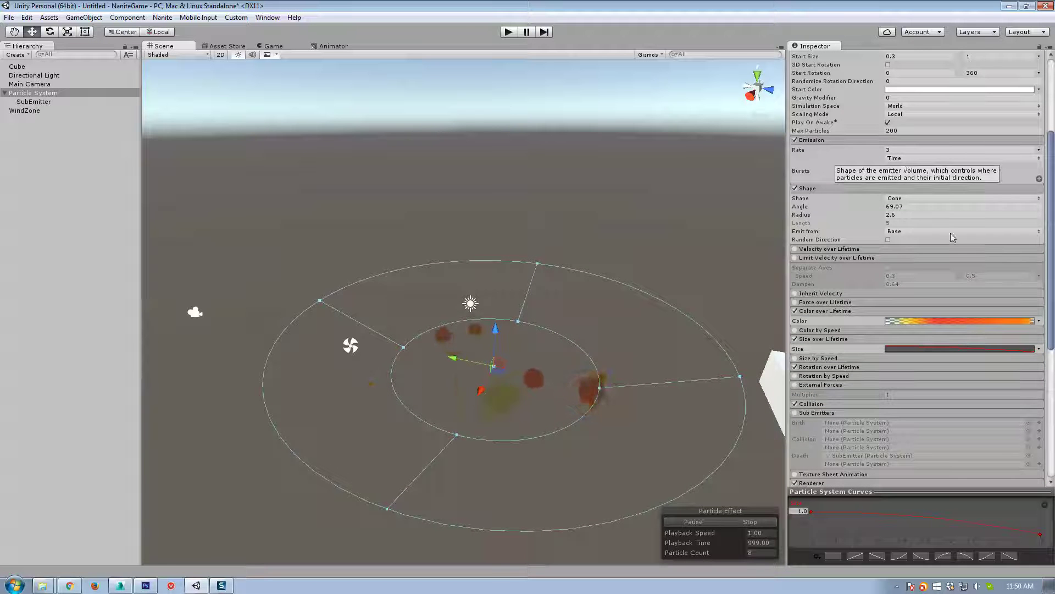
scroll(927, 202, "up", 2)
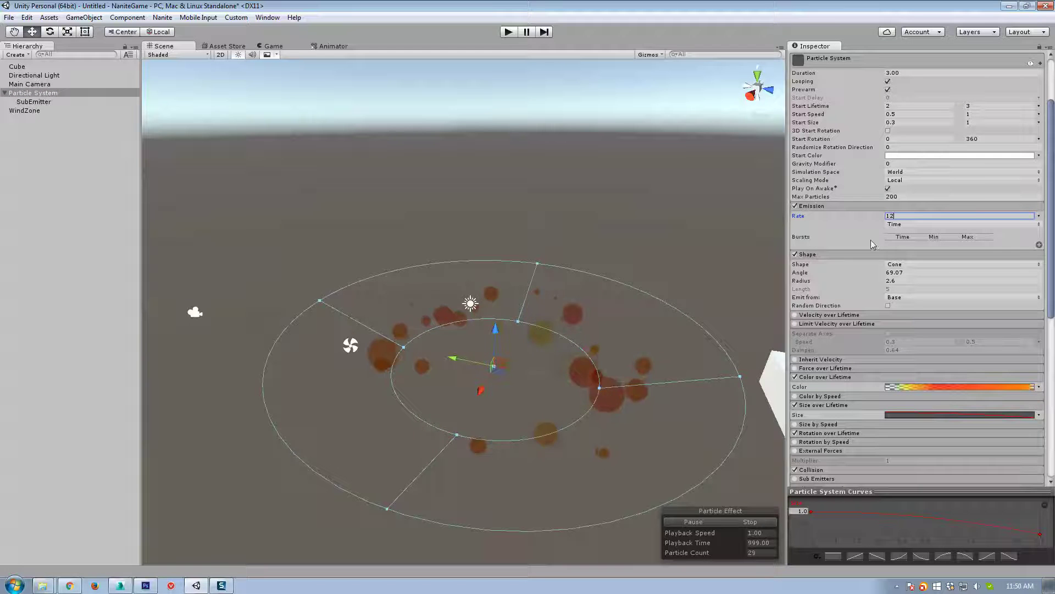
Step: Set the Particle System's start speed range to 1 through 2
type("1")
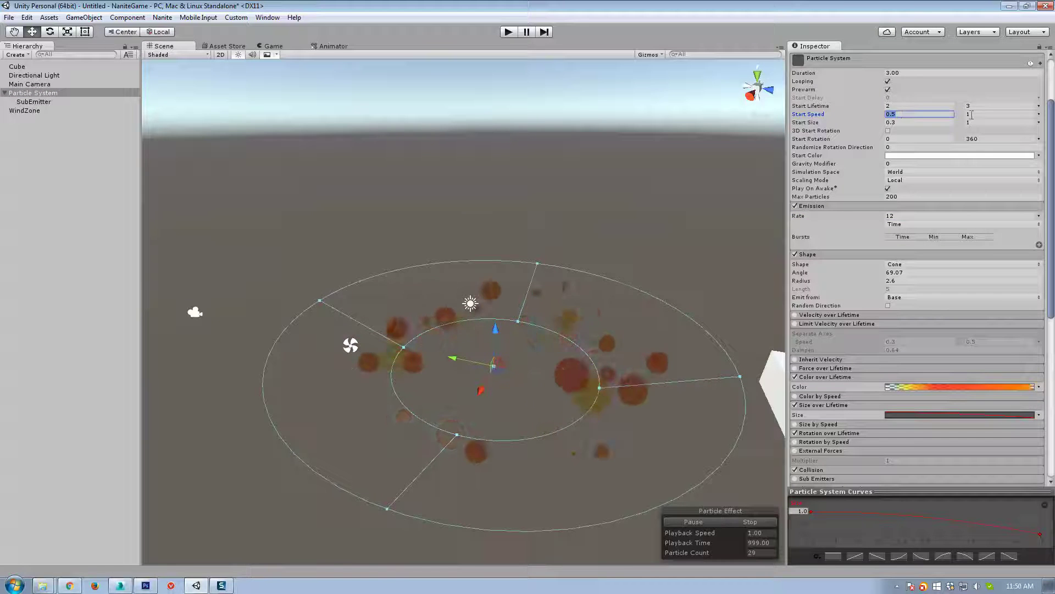
key("Tab")
type("2")
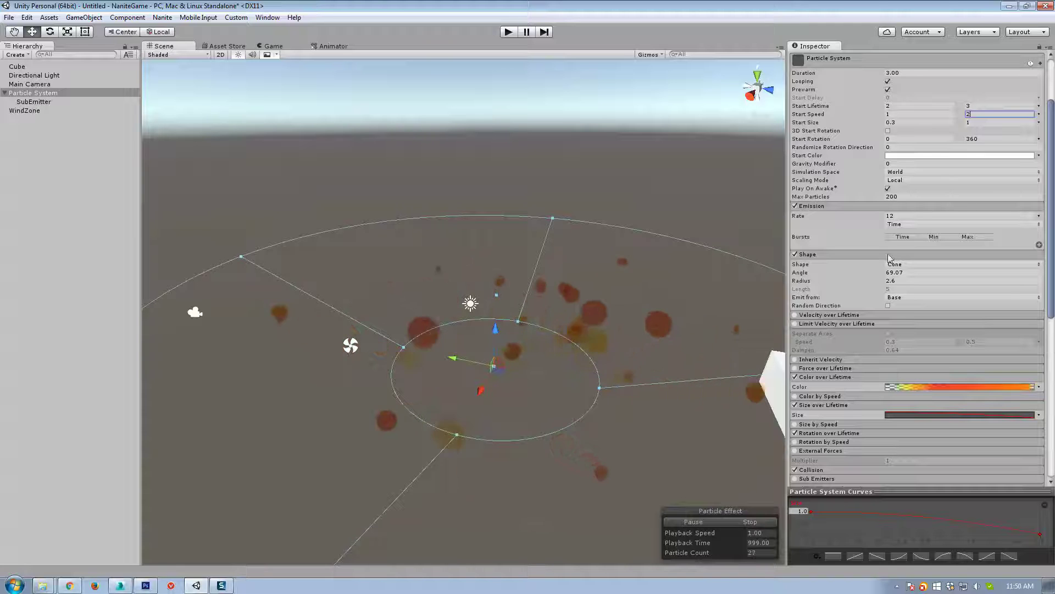
Step: Shrink the cone emitter's radius to 0.01 and narrow its angle to 56.06
mouse_move(831, 281)
left_mouse_down()
mouse_move(808, 288)
mouse_move(856, 281)
mouse_move(830, 281)
left_mouse_up()
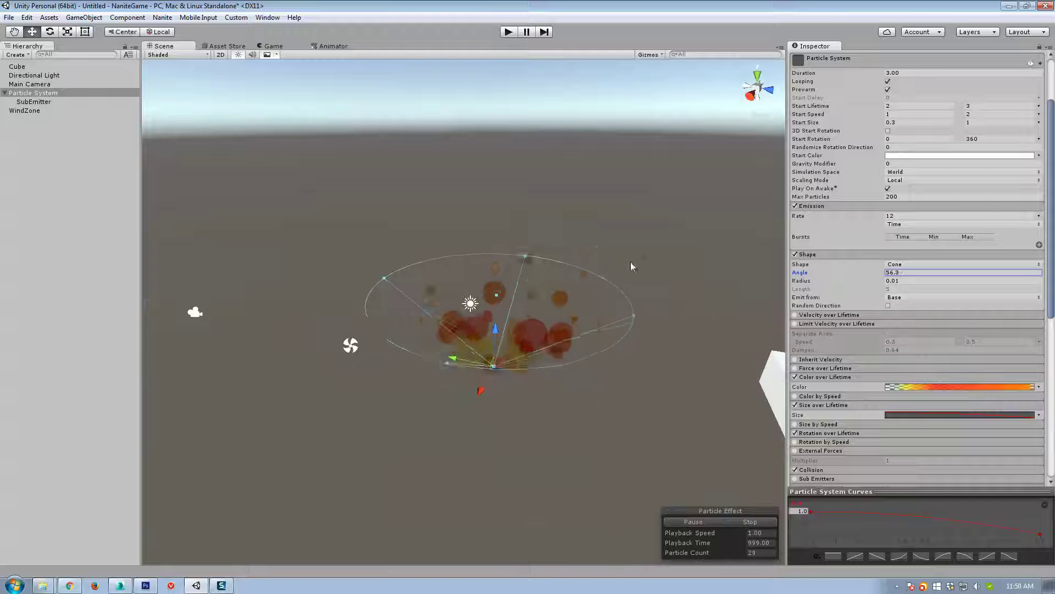
left_click_drag(641, 297, 566, 264, "alt")
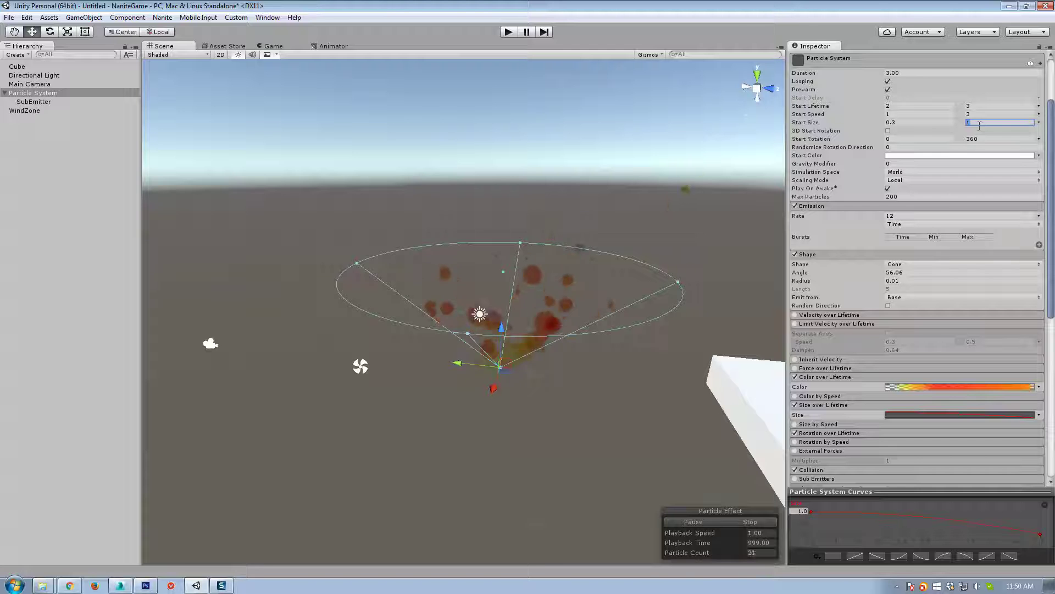
Step: Set the Particle System's maximum start size to 0.6 and collapse the Color over Lifetime and Sub Emitters settings
left_click_drag(616, 286, 628, 304, "alt")
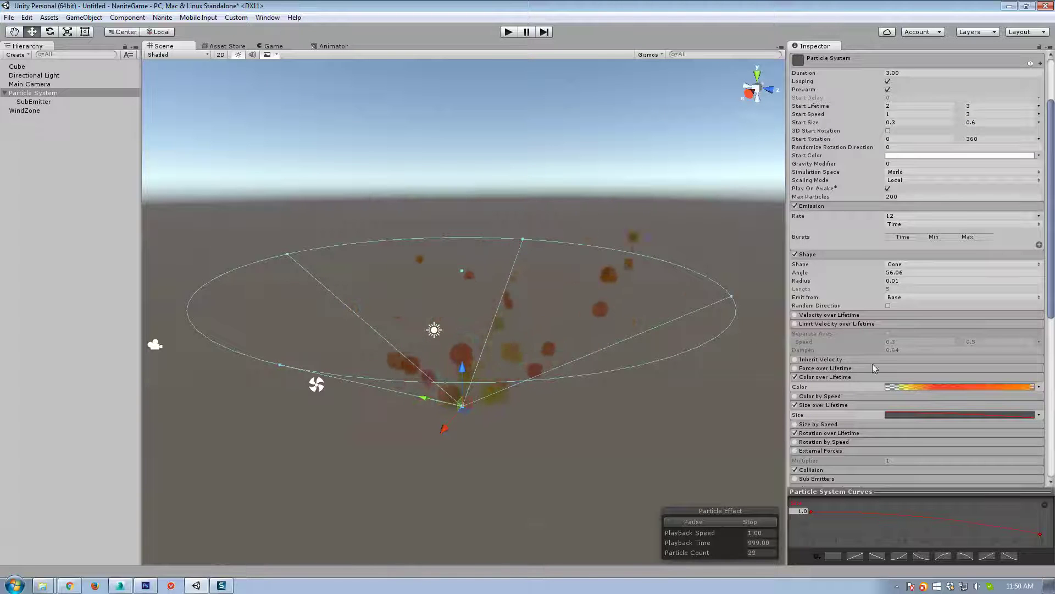
scroll(872, 366, "down", 3)
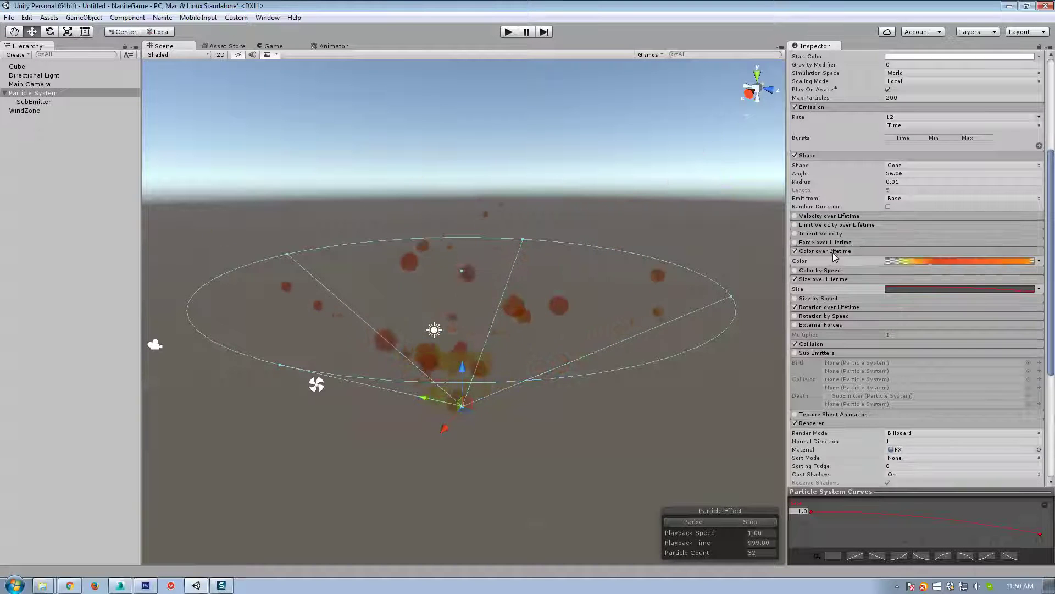
left_click(833, 253)
left_click(822, 341)
scroll(822, 341, "down", 4)
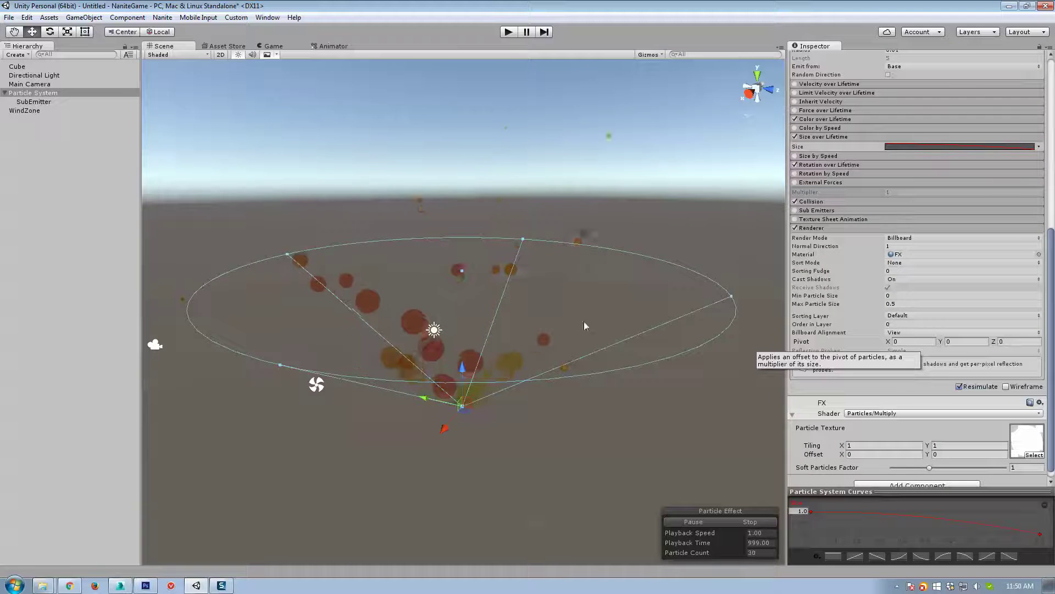
Step: Switch the scene view to Shaded Wireframe and inspect how the billboard particles face the camera from several angles
left_click_drag(584, 326, 913, 312, "alt")
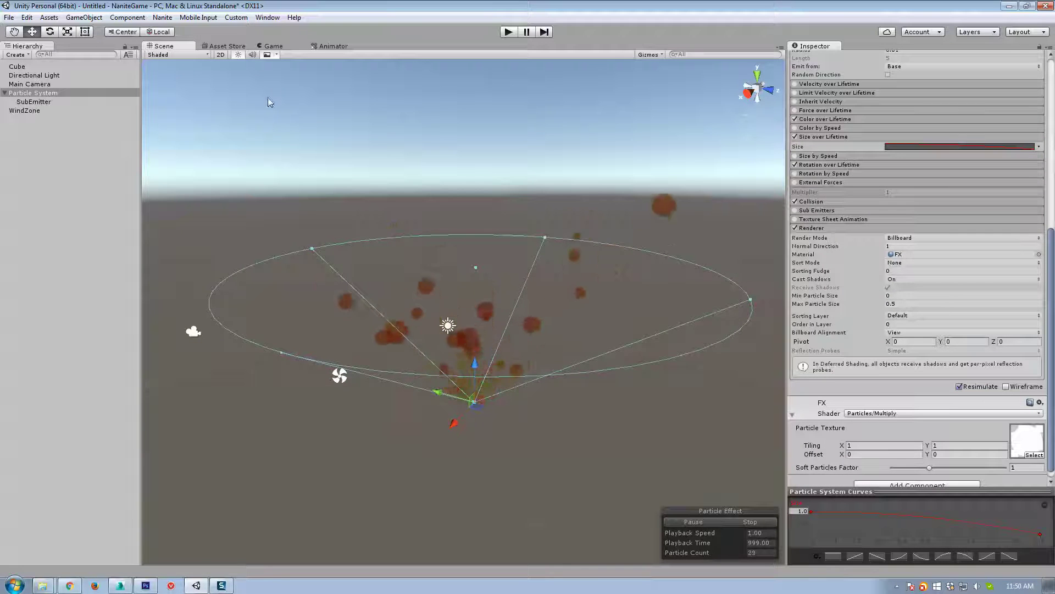
left_click(178, 55)
left_click(178, 91)
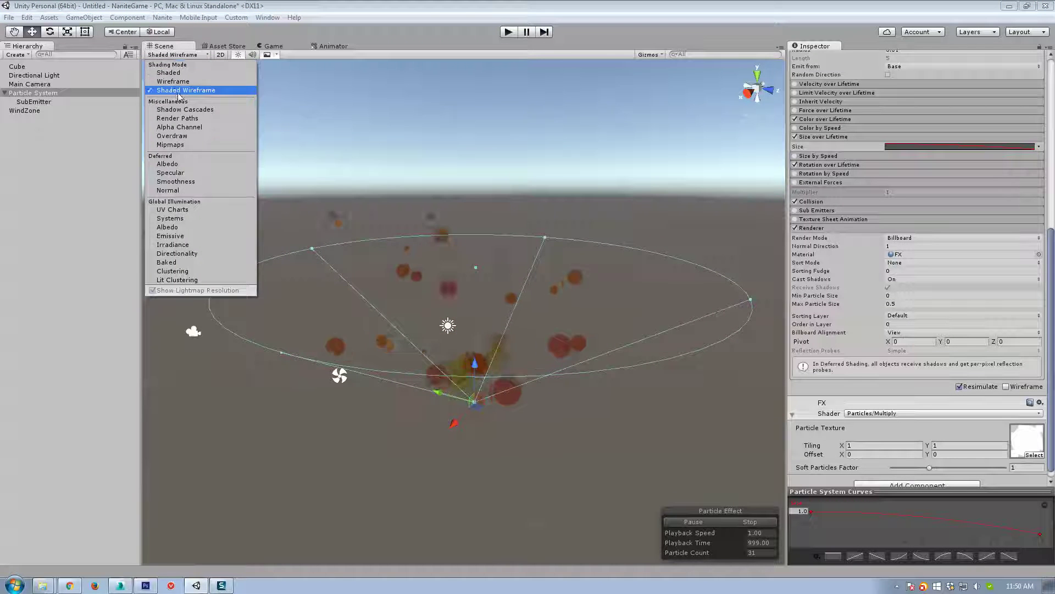
left_click(178, 92)
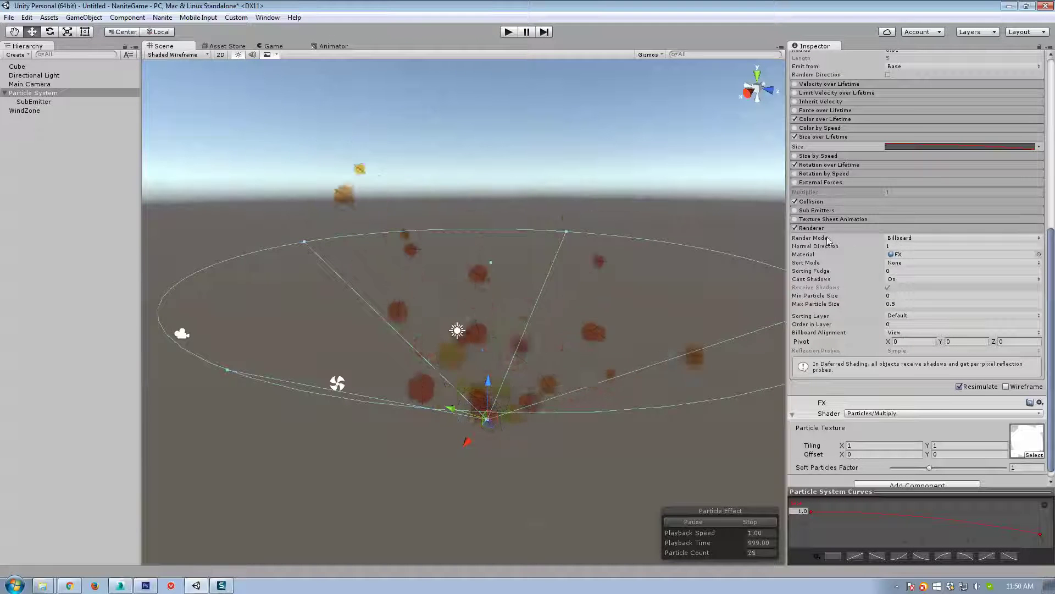
right_click_drag(568, 298, 141, 172)
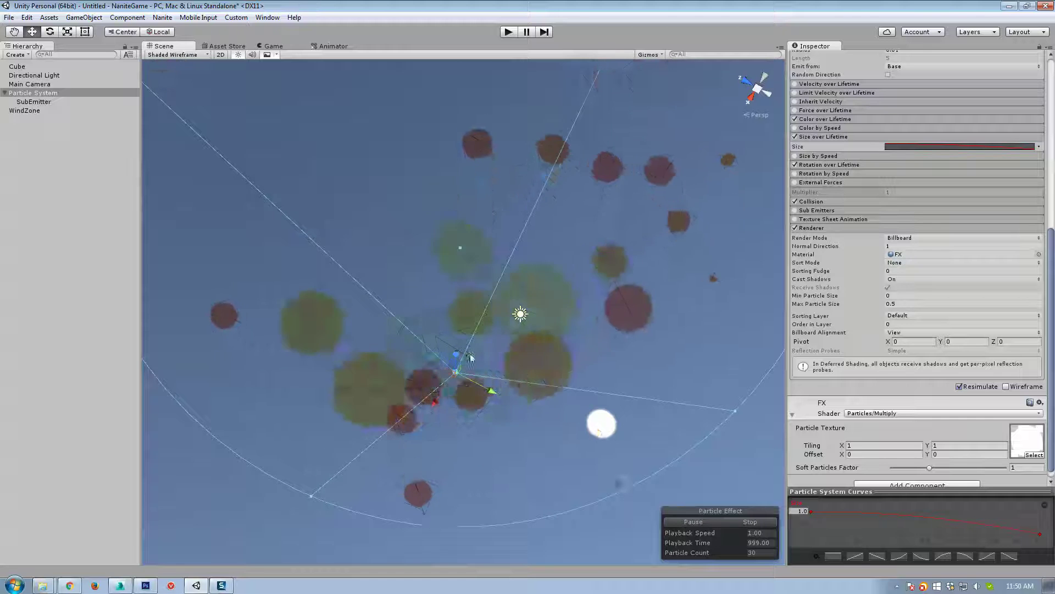
right_click_drag(140, 171, 894, 588)
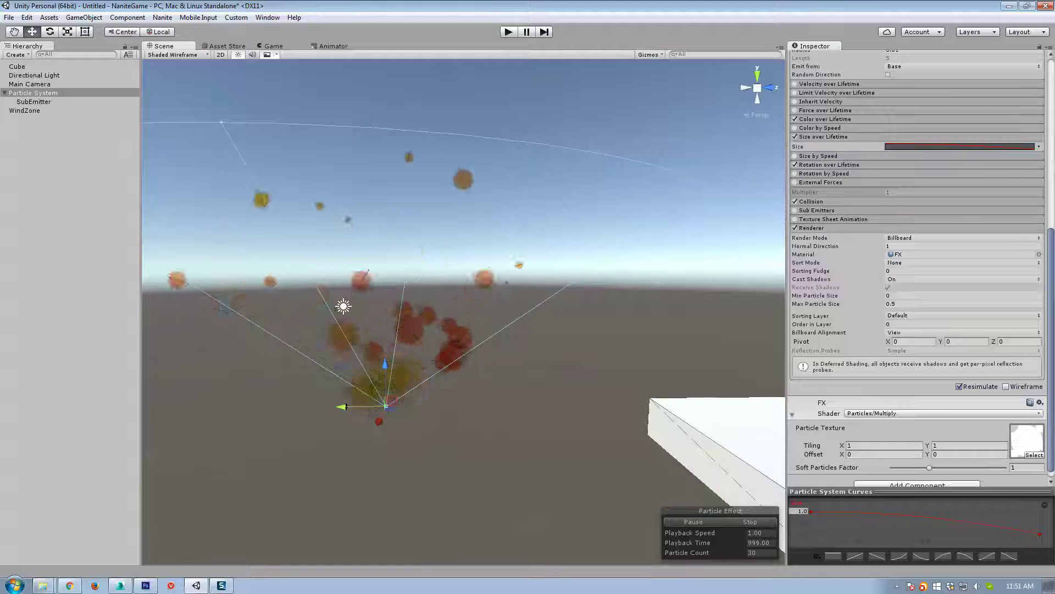
Step: Set the Renderer's Render Mode to Horizontal Billboard and examine the particles from different angles
right_click_drag(589, 368, 429, 379)
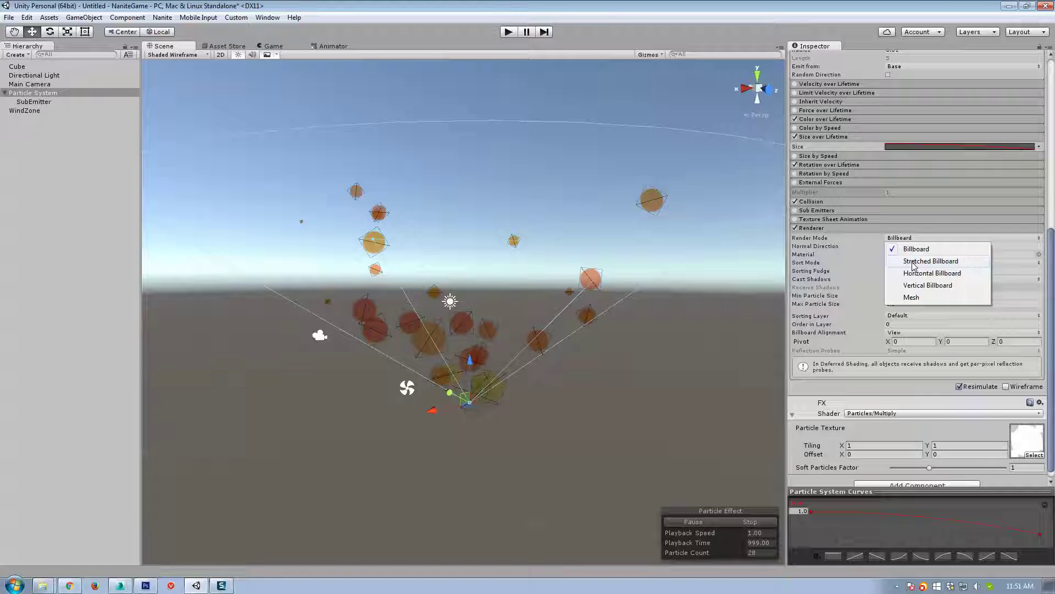
left_click(922, 274)
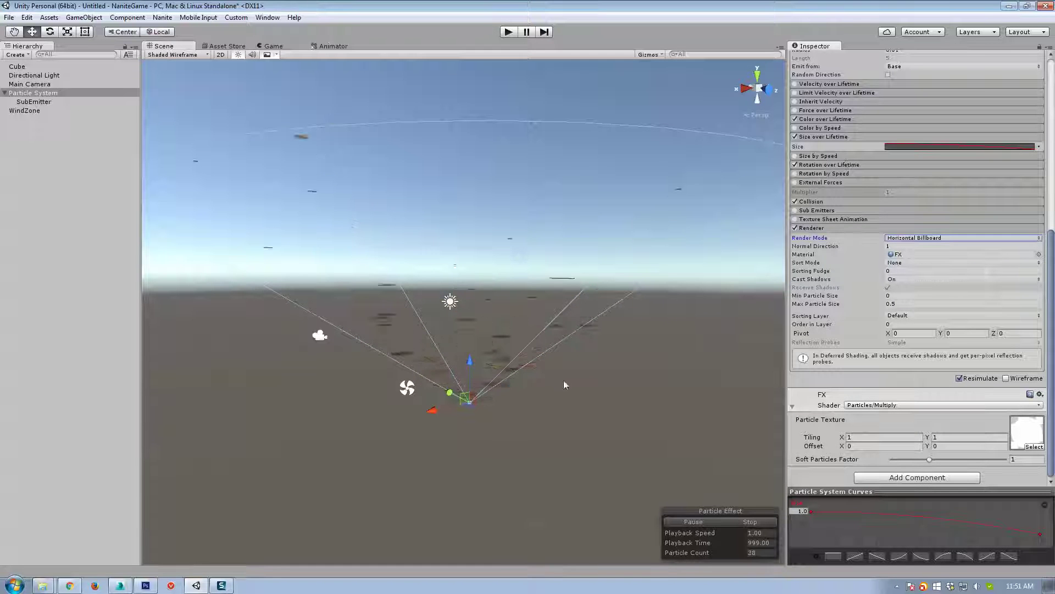
right_click_drag(622, 345, 719, 546)
right_click_drag(424, 379, 195, 251)
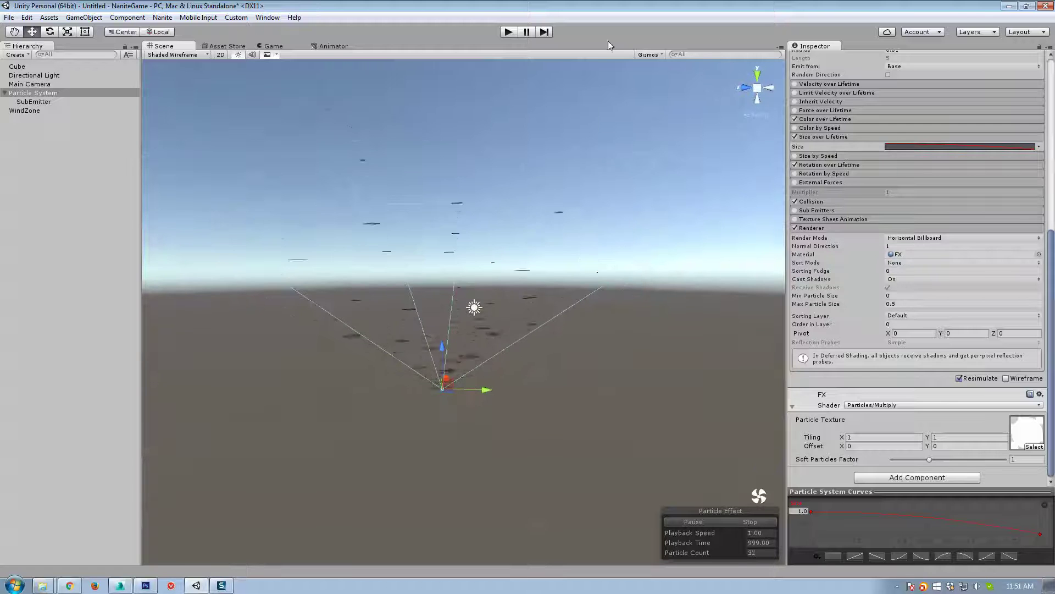
Step: Set the Renderer's Render Mode to Vertical Billboard and examine the particles from above and from the side
left_click(899, 237)
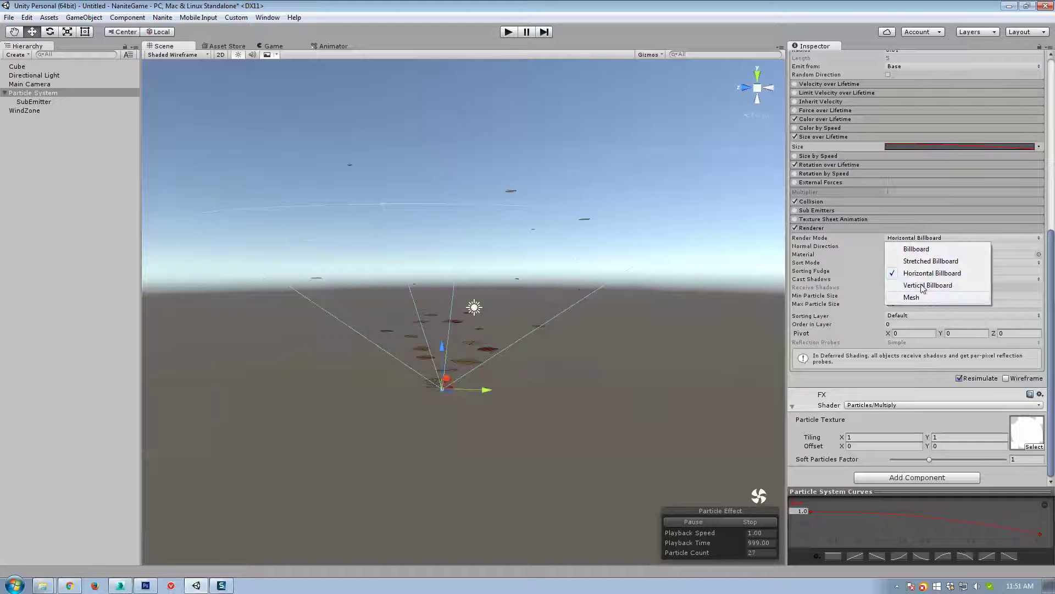
right_click_drag(525, 315, 385, 550)
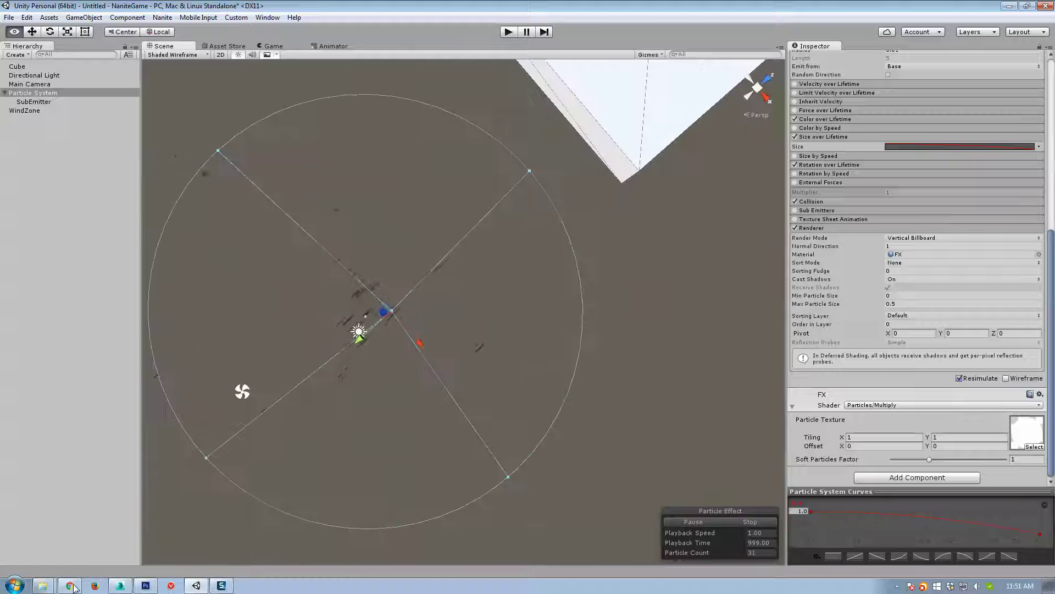
right_click_drag(74, 587, 937, 282)
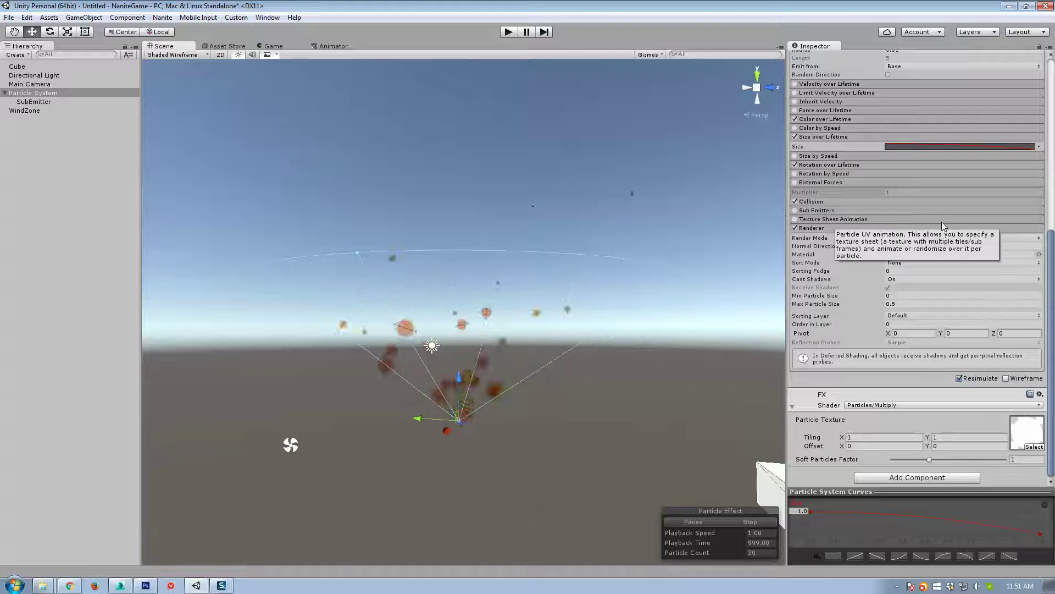
Step: Set the Renderer's Render Mode to Stretched Billboard
left_click(929, 238)
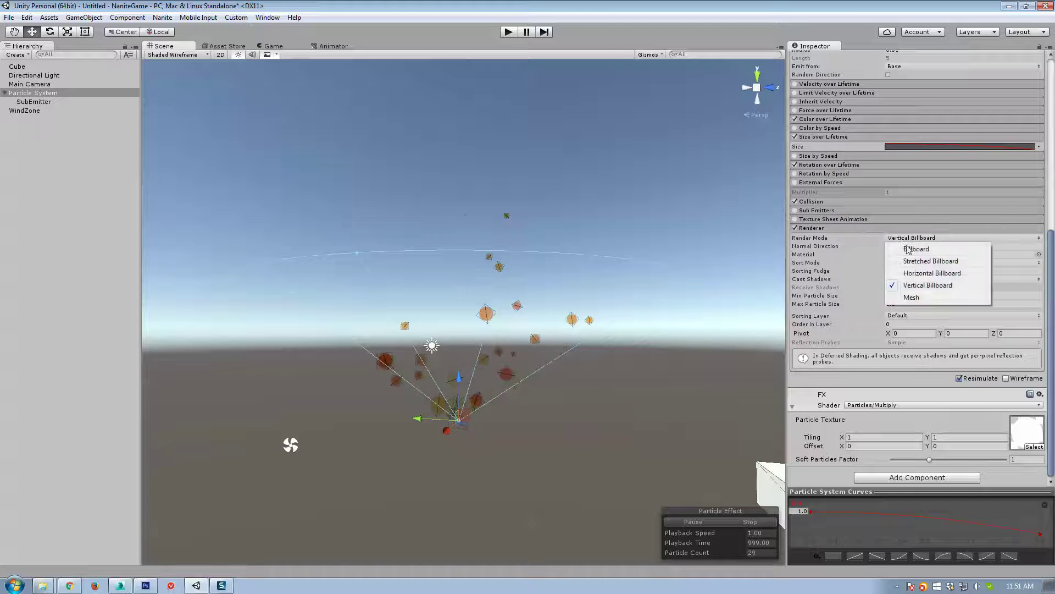
left_click(930, 261)
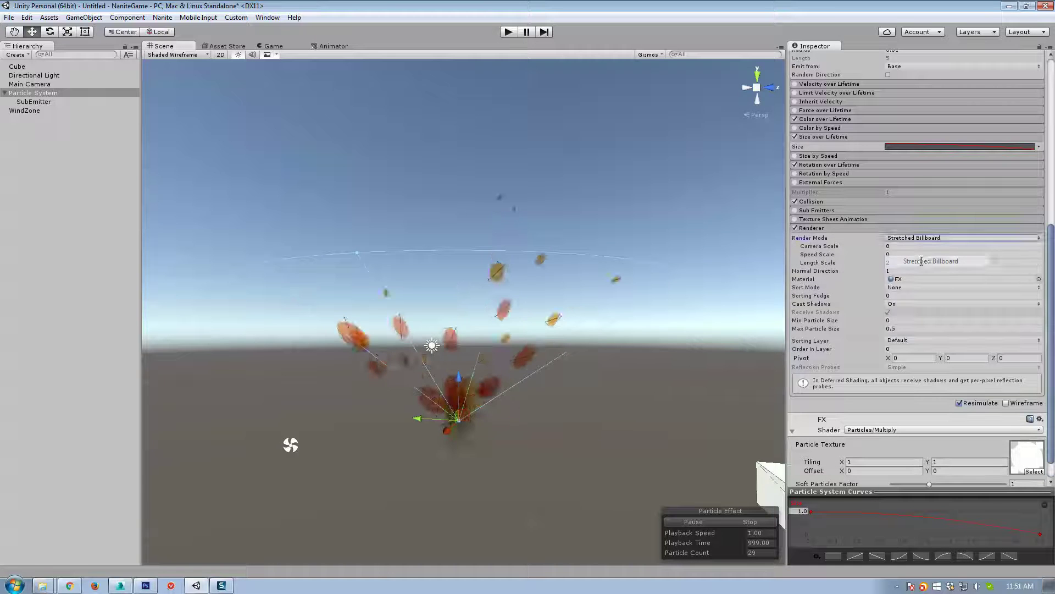
mouse_move(616, 330)
right_mouse_down()
mouse_move(612, 341)
mouse_move(616, 321)
mouse_move(606, 332)
right_mouse_up()
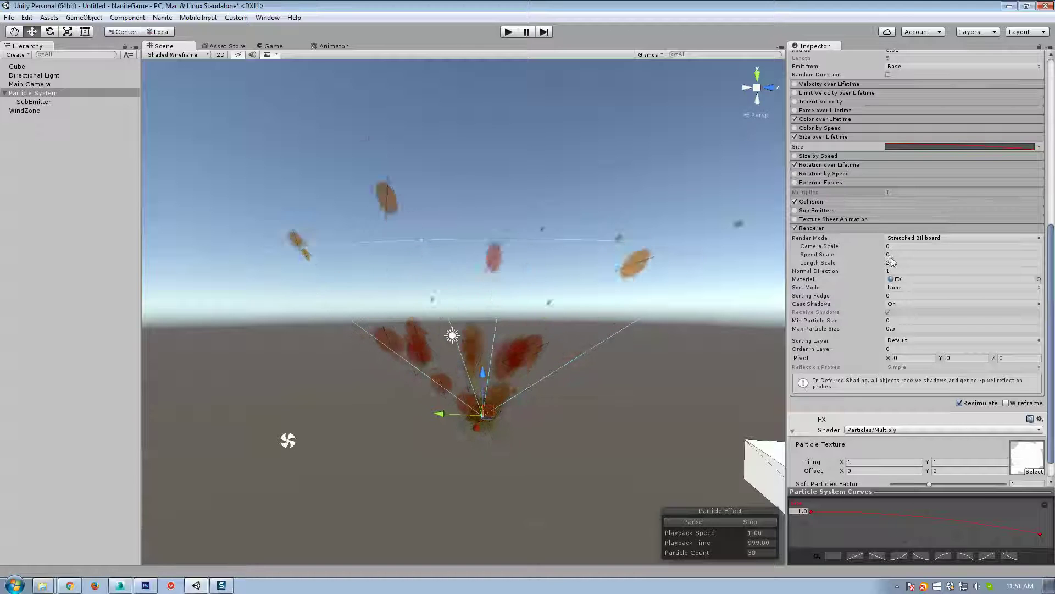
Step: Try a Length Scale of 8.3 on the stretched billboards and reset the Length Scale to 0
left_click_drag(877, 265, 893, 266)
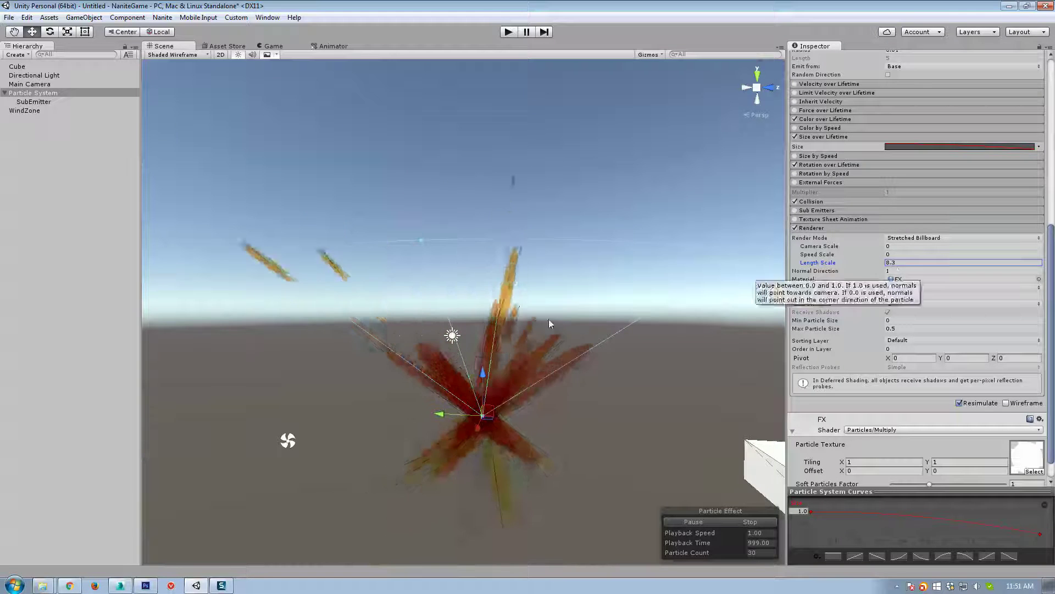
scroll(547, 316, "down", 2)
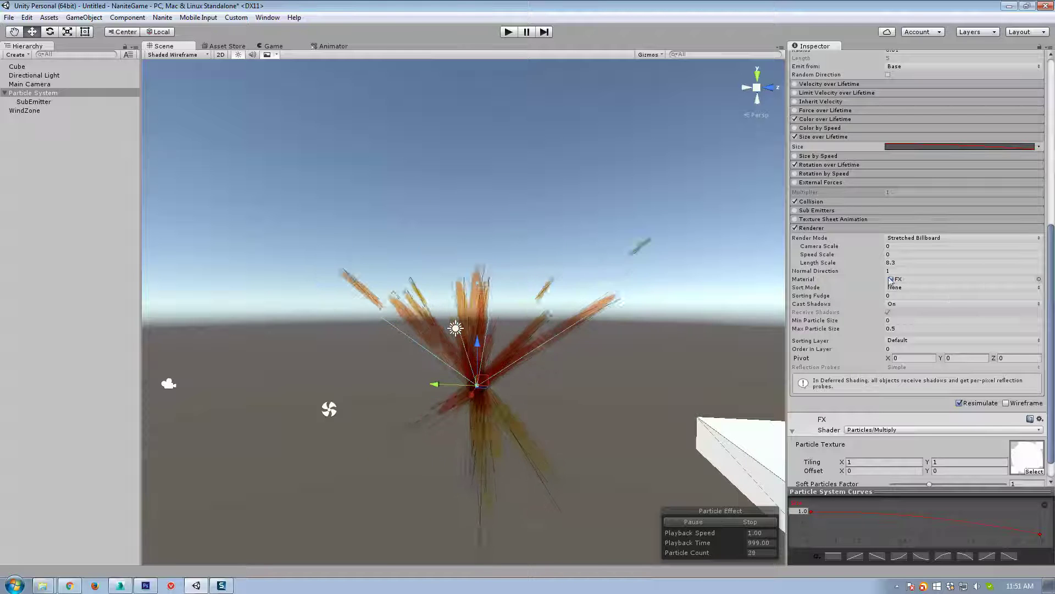
left_click(905, 262)
type("0")
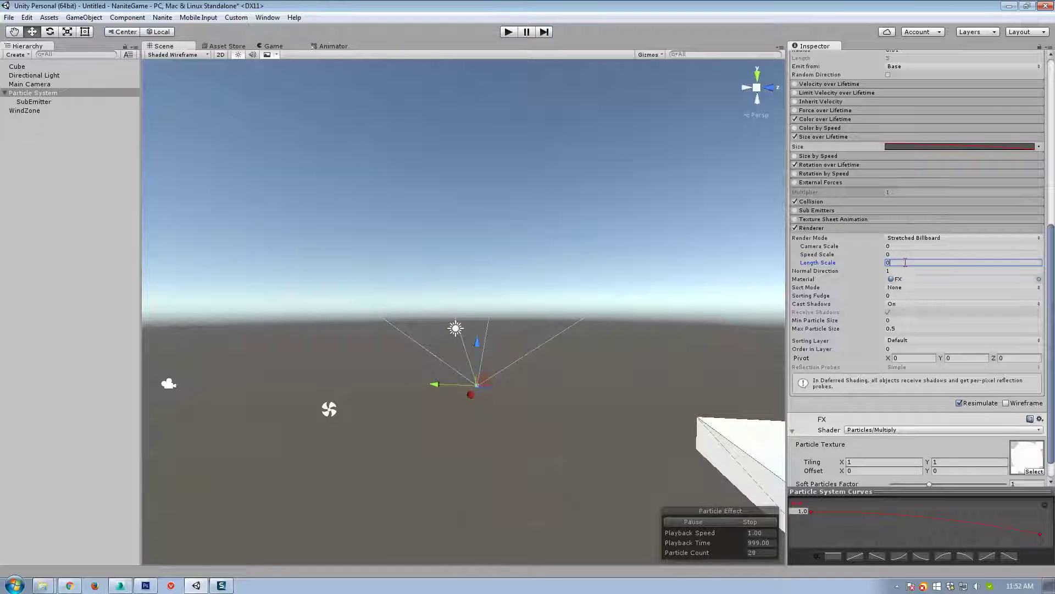
Step: Set the stretched billboards' Speed Scale to 0.44 and look at the particles up close
left_click_drag(859, 255, 870, 256)
scroll(465, 399, "up", 4)
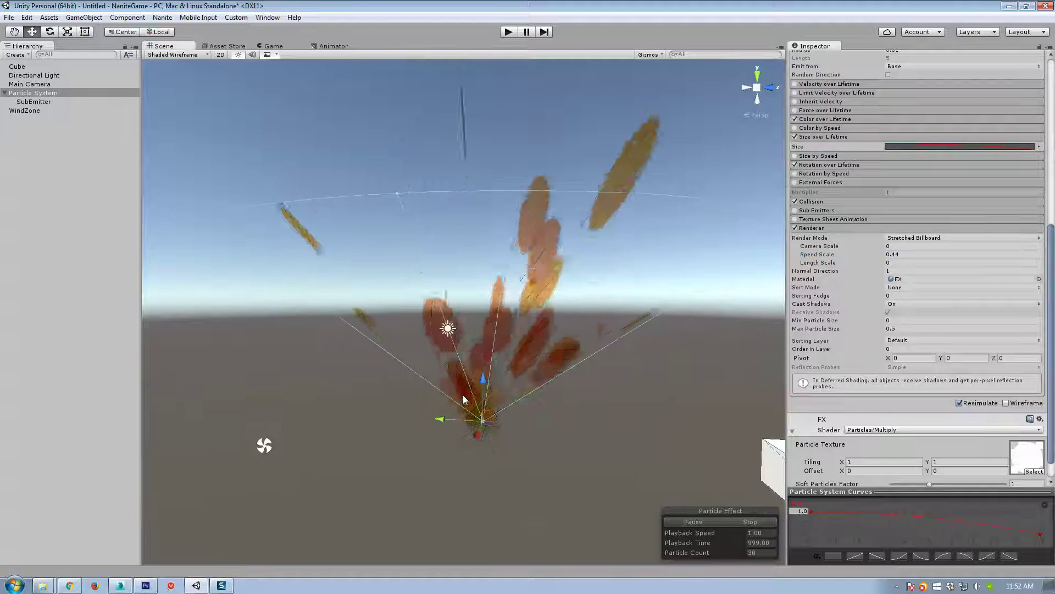
left_click_drag(465, 400, 507, 391, "alt")
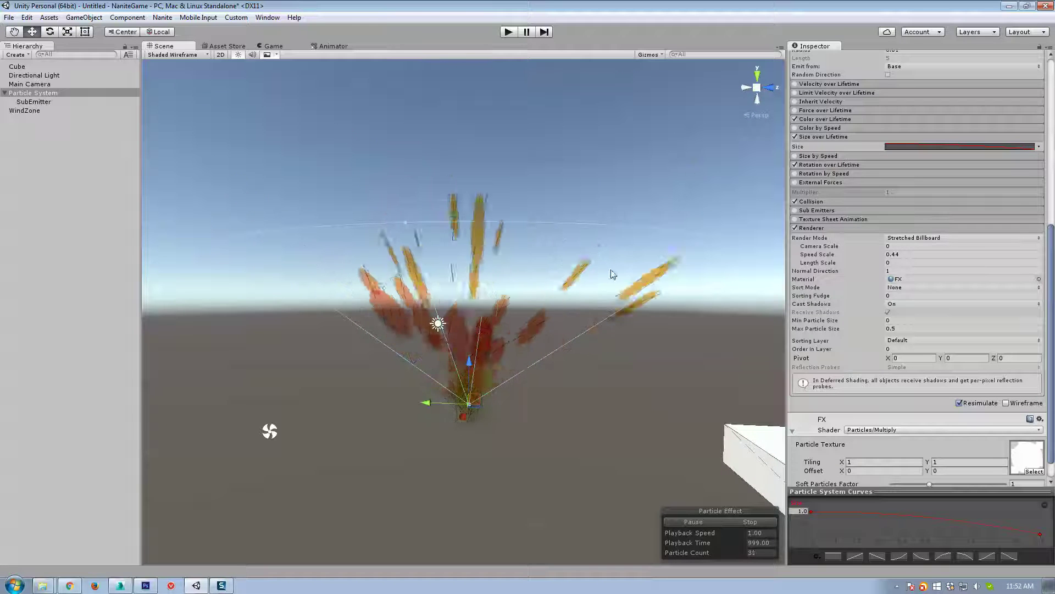
Step: Lower the stretched billboards' Speed Scale to -0.49 and further to -1.74
left_click_drag(869, 252, 847, 256)
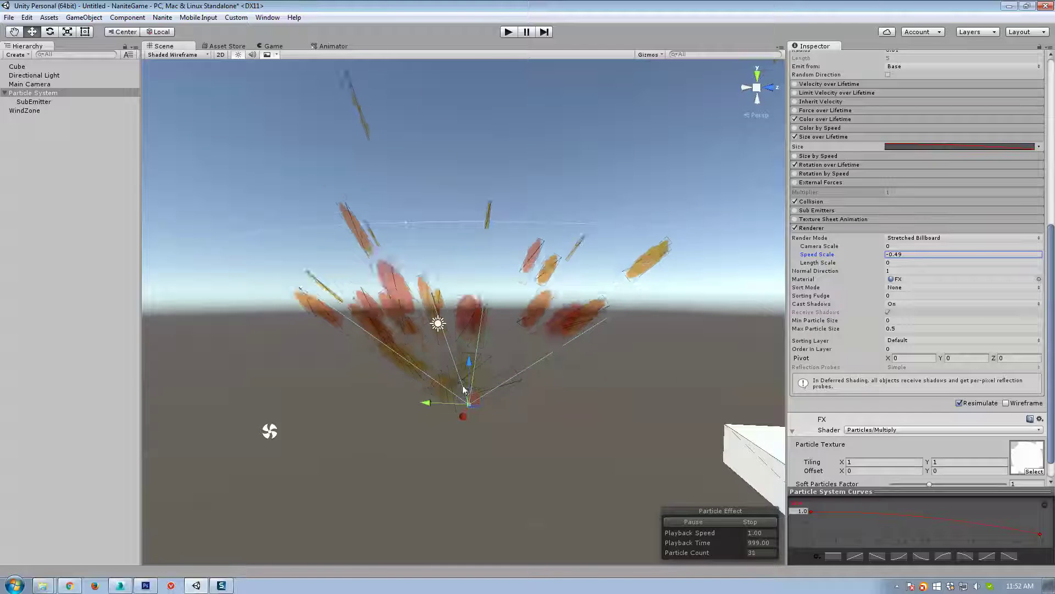
mouse_move(869, 252)
left_mouse_down()
mouse_move(857, 252)
mouse_move(879, 255)
mouse_move(849, 250)
left_mouse_up()
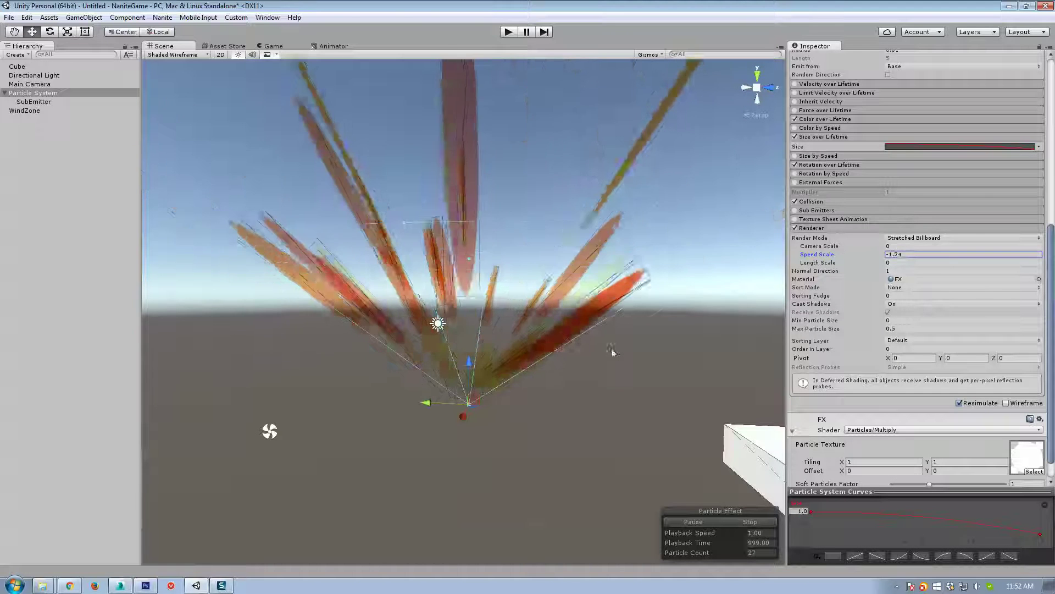
scroll(612, 352, "down", 3)
scroll(611, 352, "up", 3)
Step: Change the Particle System's emitter shape to Sphere
scroll(893, 203, "up", 5)
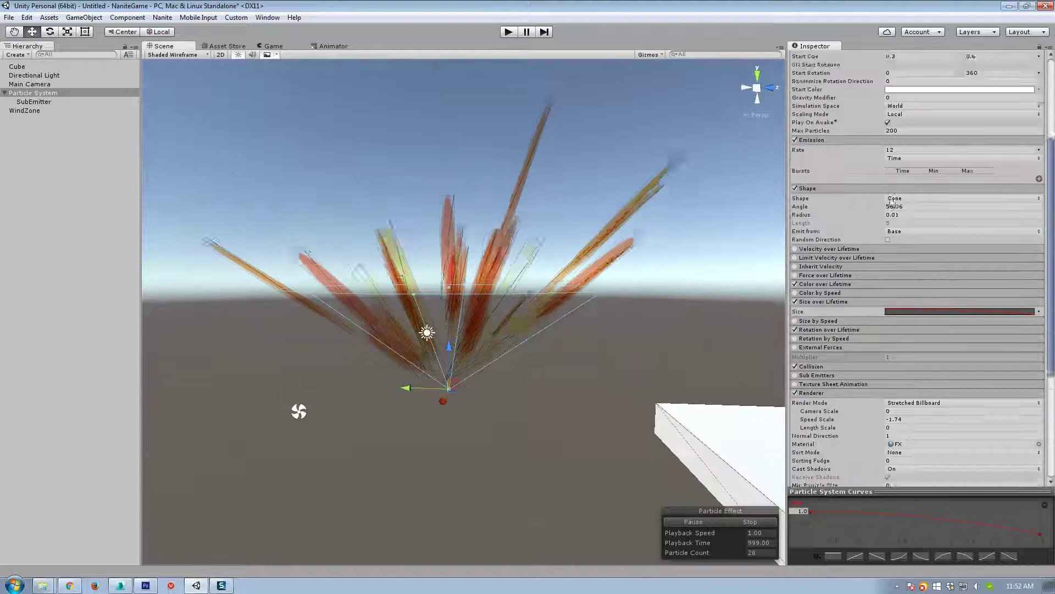
scroll(893, 202, "up", 2)
left_click(904, 232)
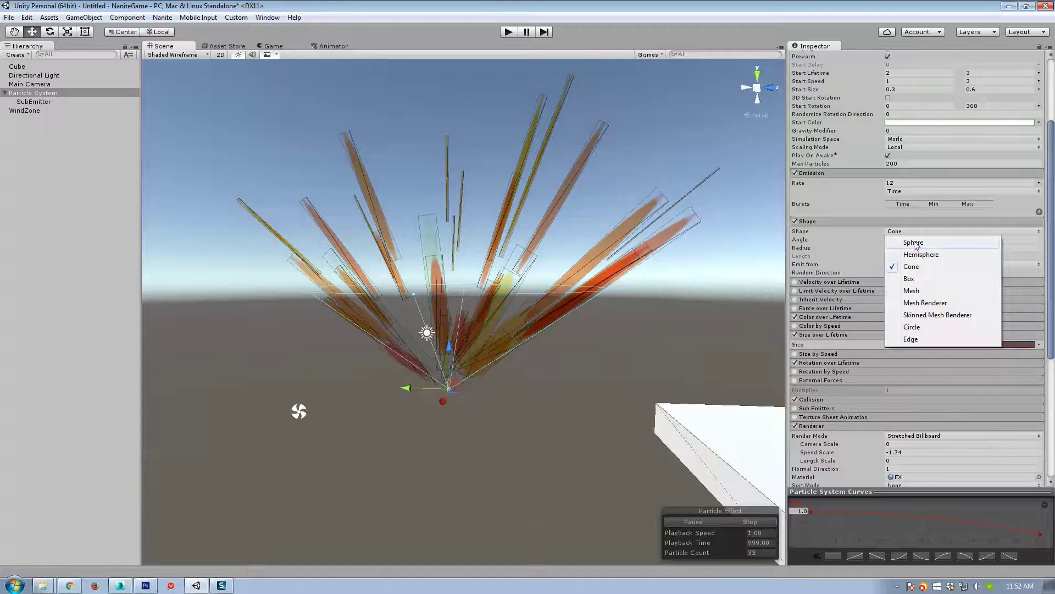
left_click(915, 246)
Step: Set the Particle System's start speed range to 12 through 20
scroll(946, 180, "up", 5)
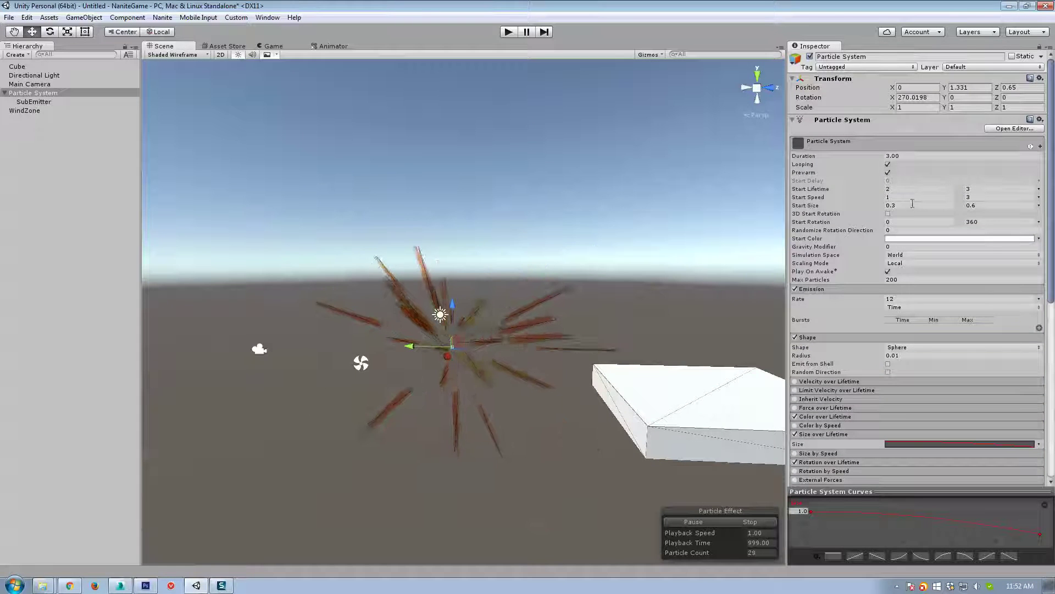
type("12")
left_click(992, 197)
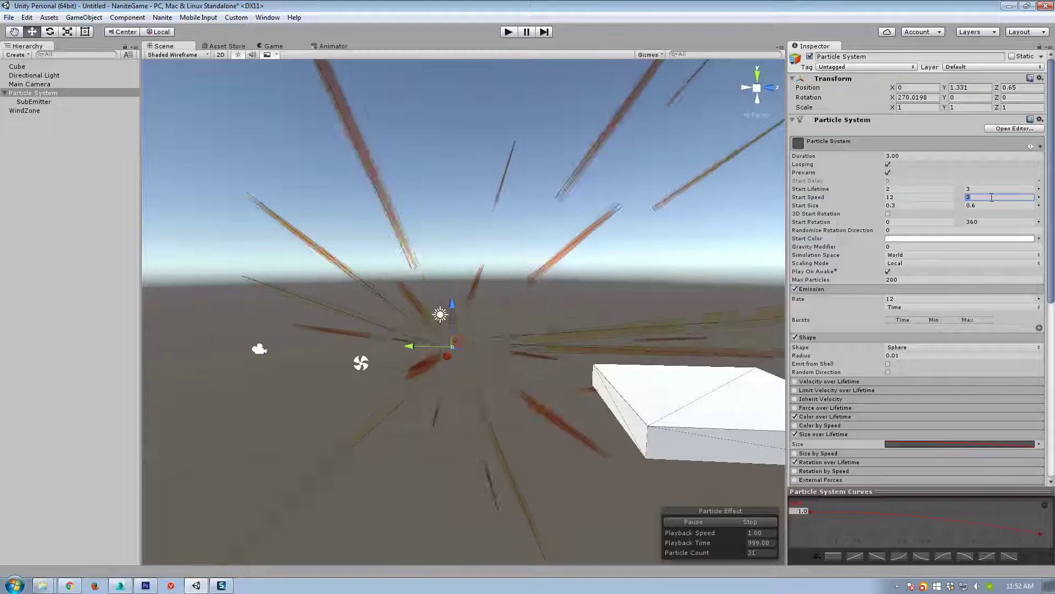
type("20")
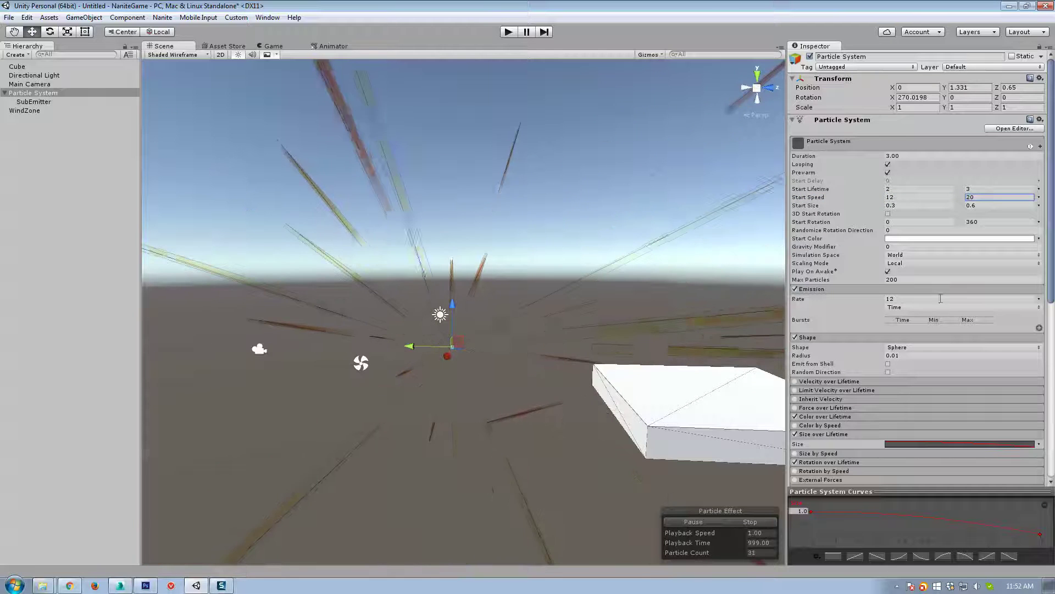
Step: Set the stretched billboards' Speed Scale to 0.2
scroll(901, 273, "down", 10)
left_click(907, 254)
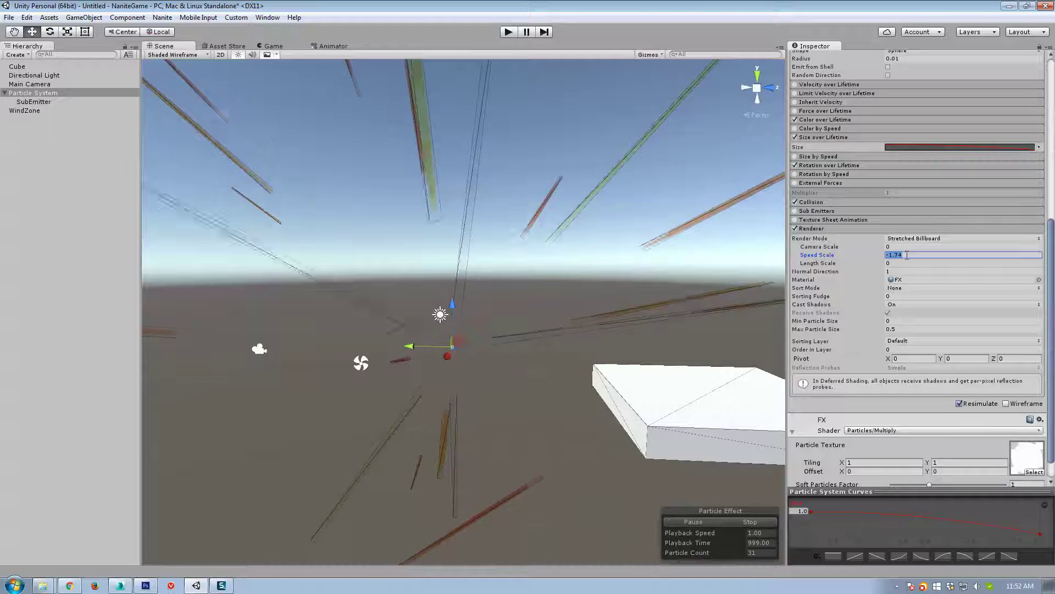
type(".2")
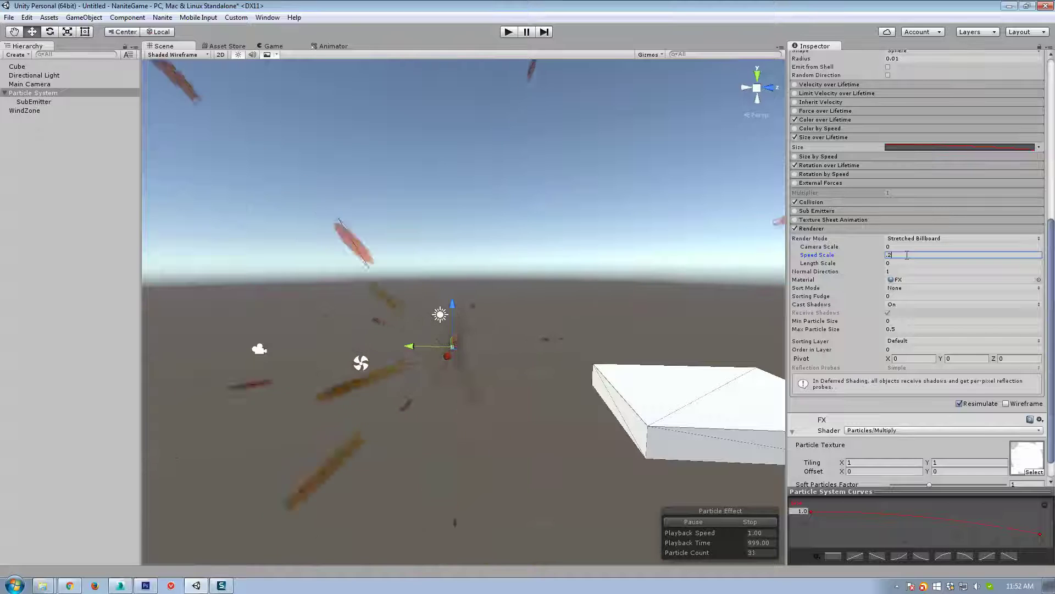
Step: Set the Particle System's emission rate to 0 and add a burst entry
scroll(902, 242, "up", 9)
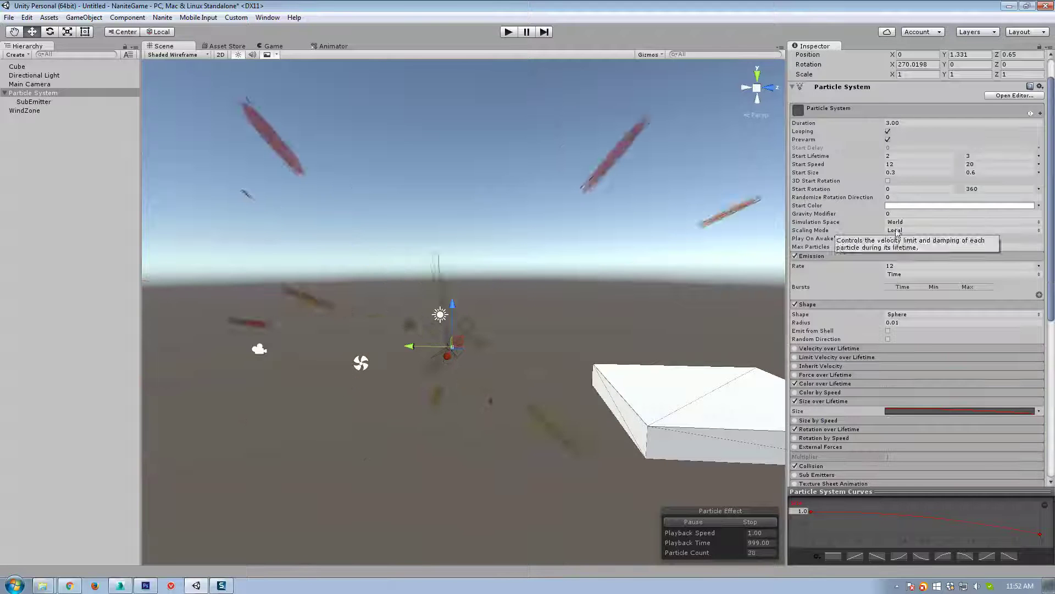
left_click(905, 265)
type("0")
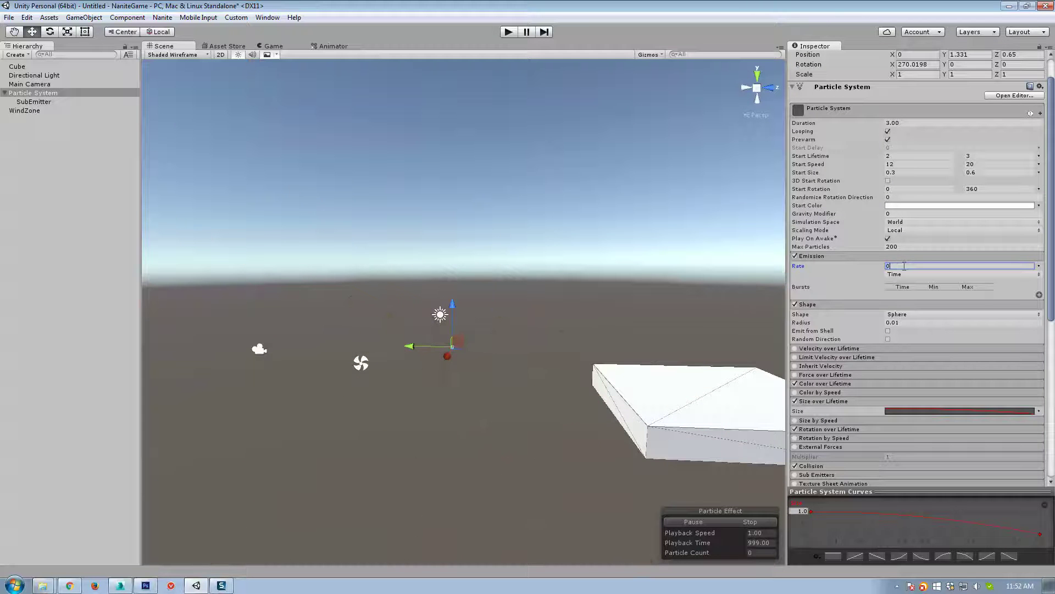
left_click(1039, 294)
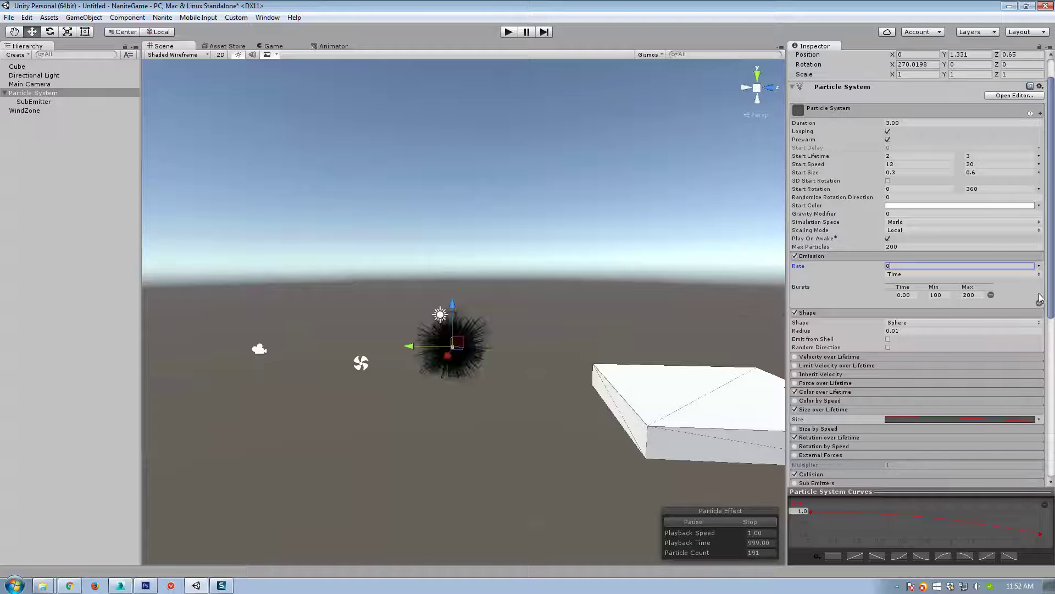
Step: Switch the scene view to Shaded mode and set the FX material's shader to Particles/Additive
left_click(193, 55)
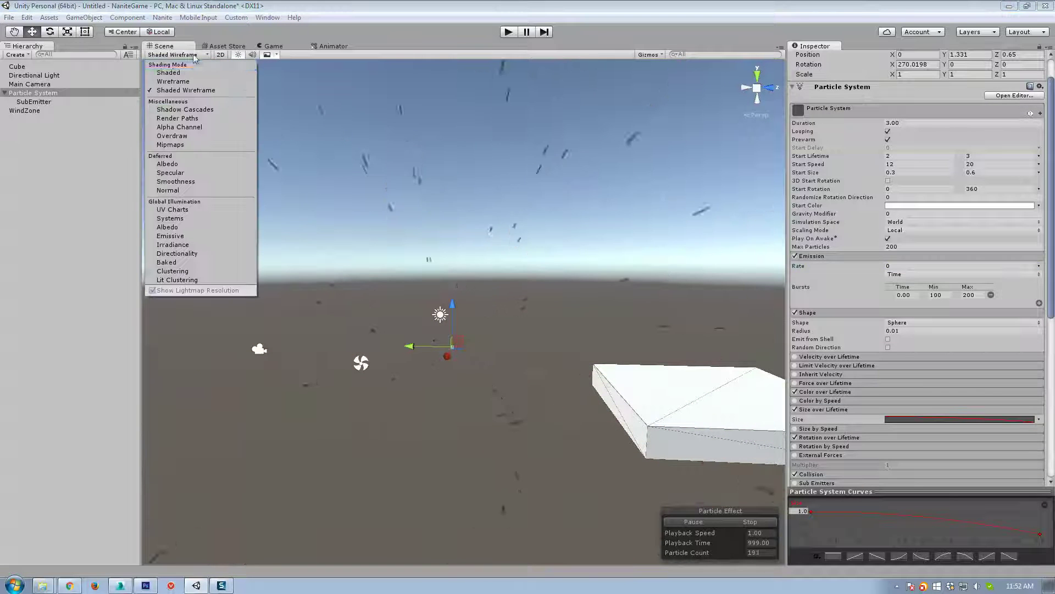
scroll(984, 392, "down", 10)
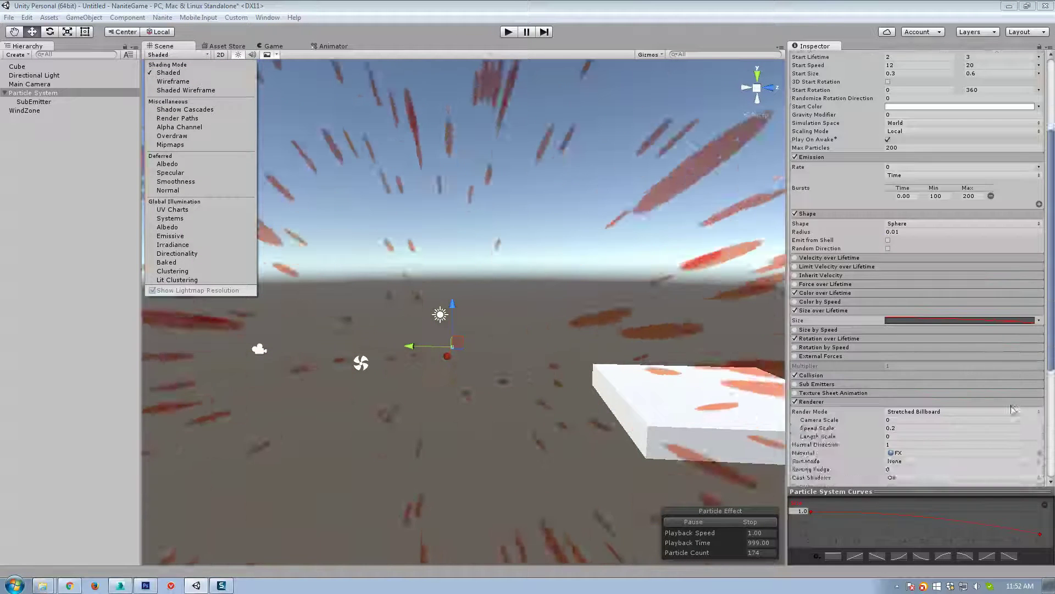
left_click(929, 404)
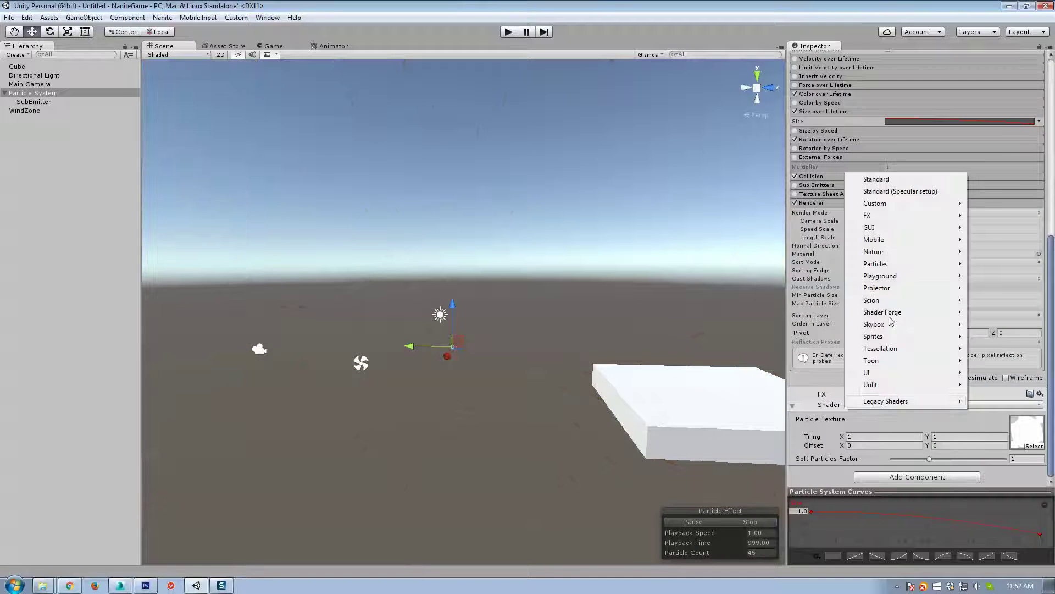
mouse_move(880, 265)
left_click(780, 263)
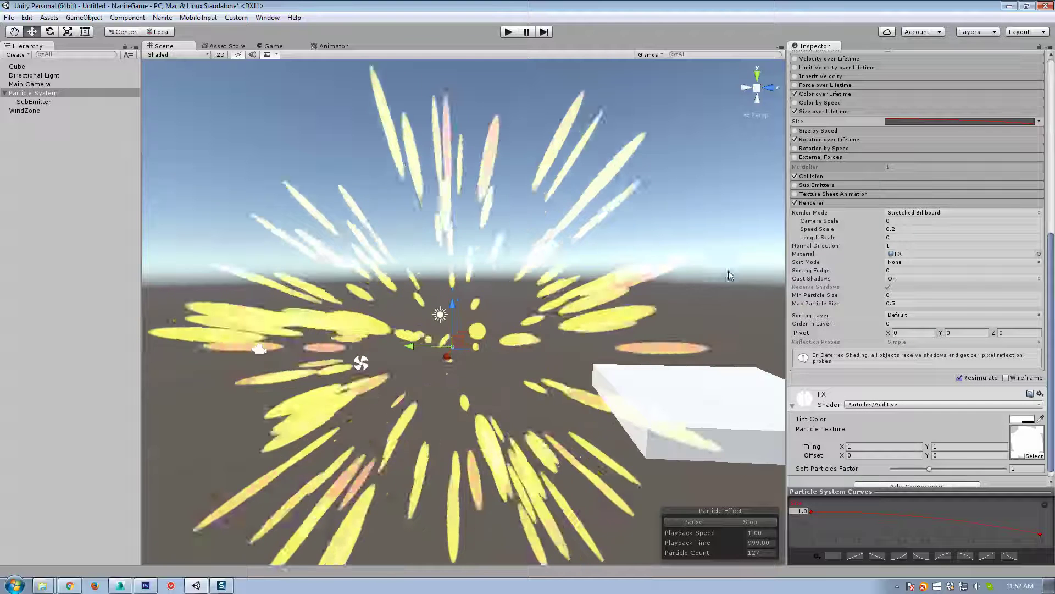
left_click_drag(553, 303, 557, 316, "alt")
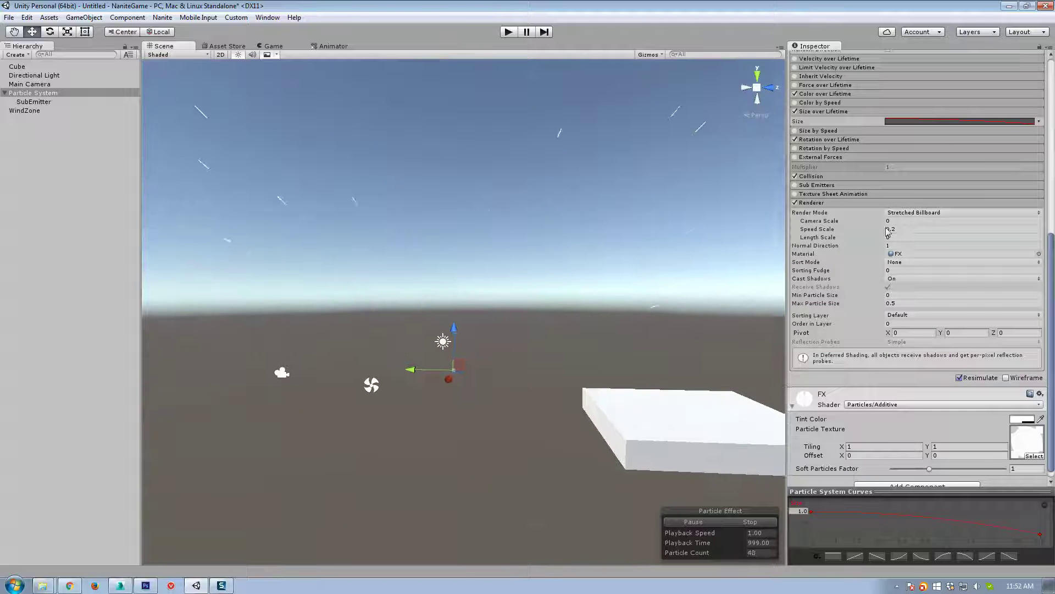
Step: Enable Limit Velocity over Lifetime on the Particle System with a speed range of 1 through 3 and dampen 0.64
scroll(912, 231, "up", 5)
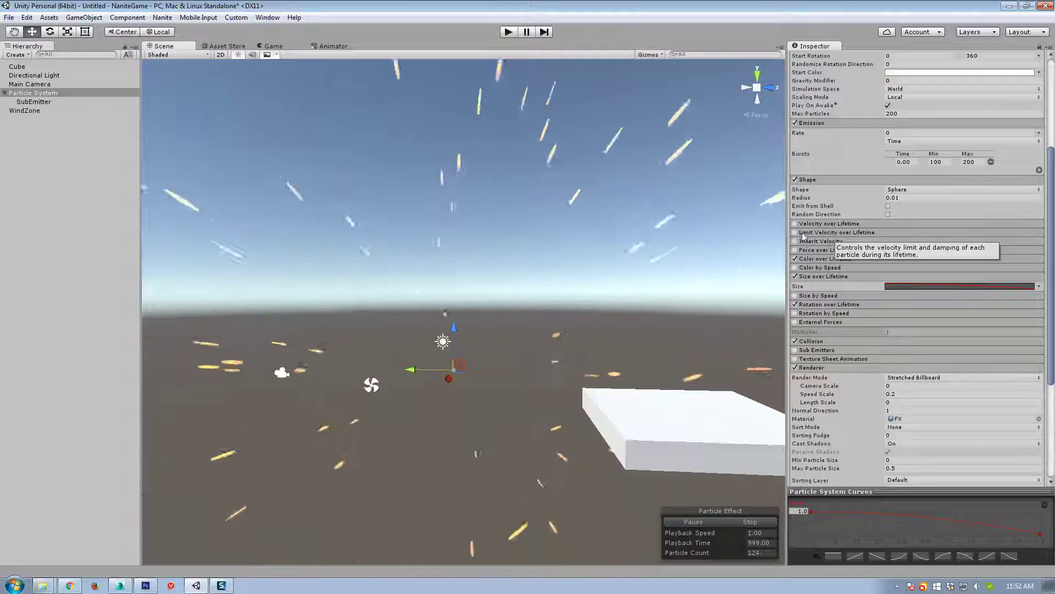
left_click(796, 232)
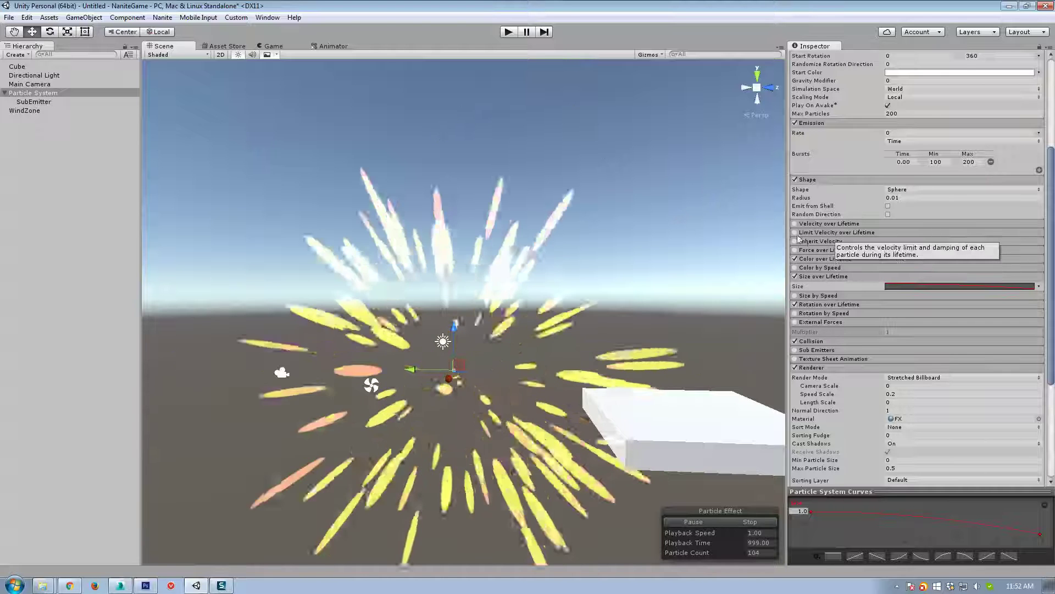
left_click(886, 223)
left_click(846, 224)
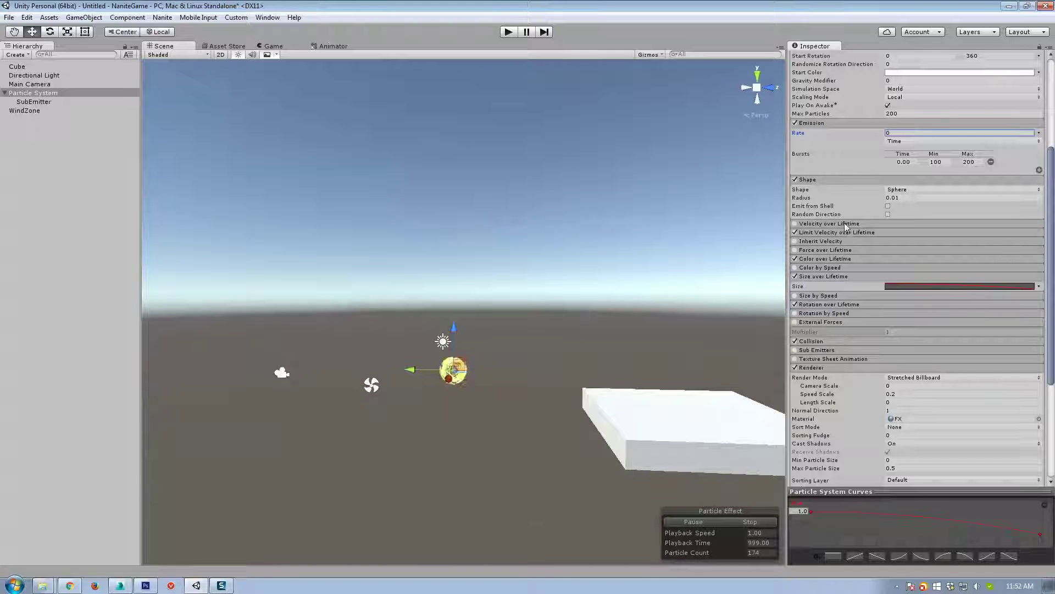
left_click(855, 232)
left_click(910, 250)
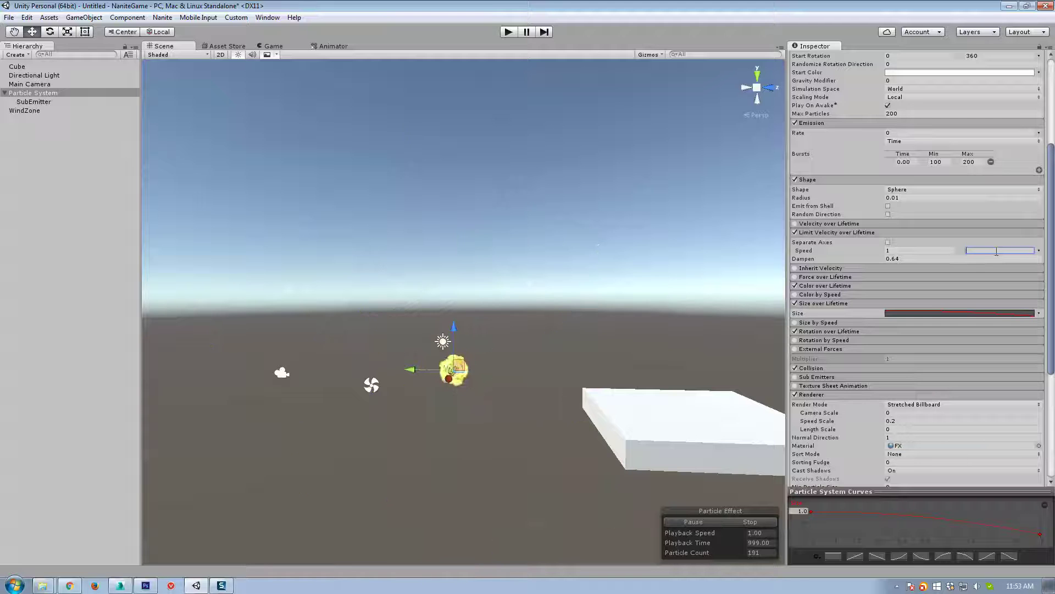
key("w")
right_click_drag(535, 293, 566, 342)
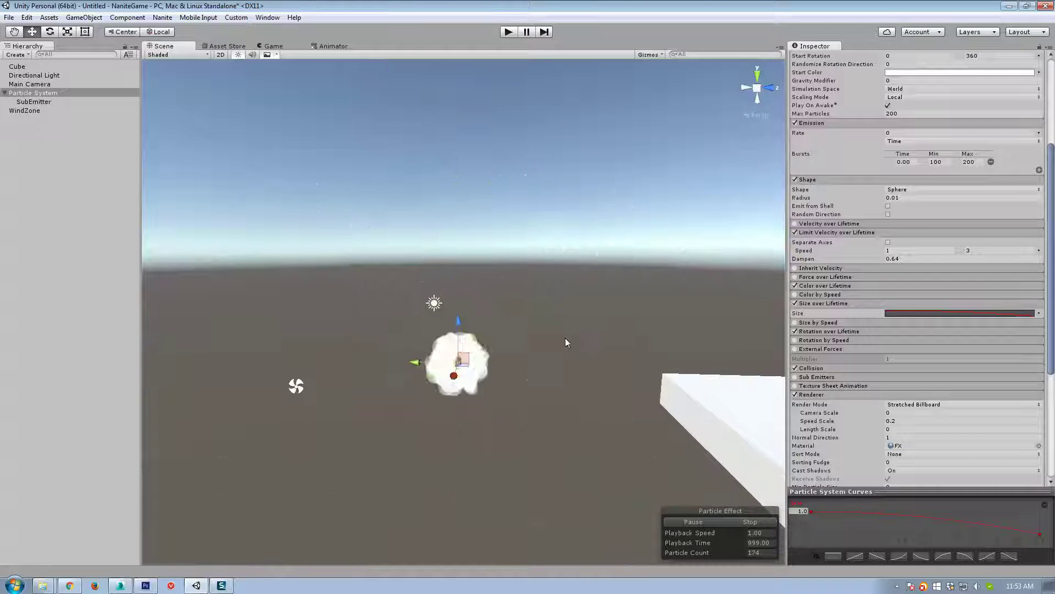
Step: Set the stretched billboards' Speed Scale to 0.96
left_click(795, 304)
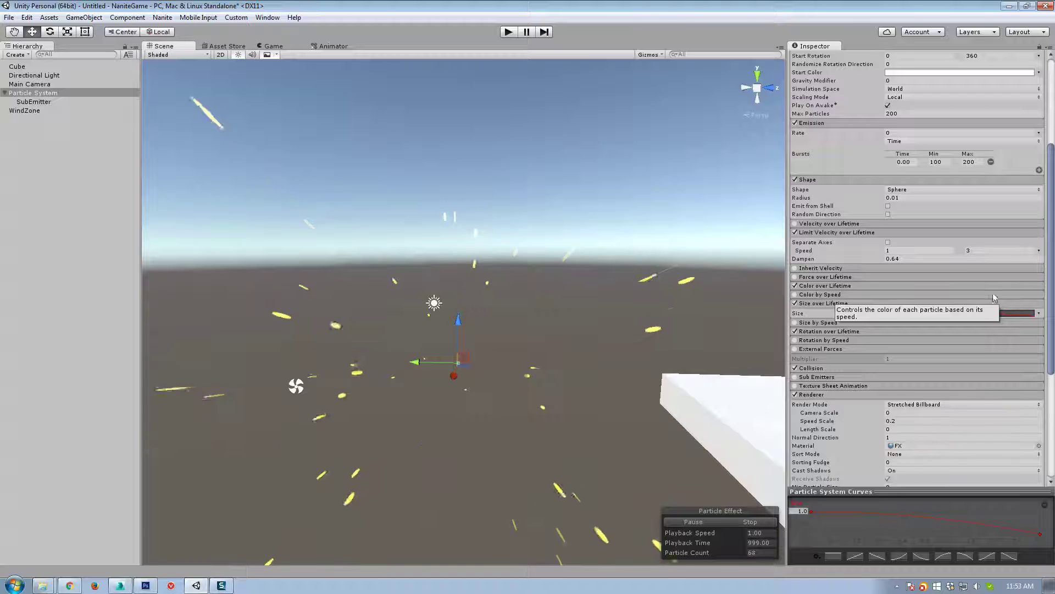
scroll(995, 298, "down", 6)
left_click(869, 220)
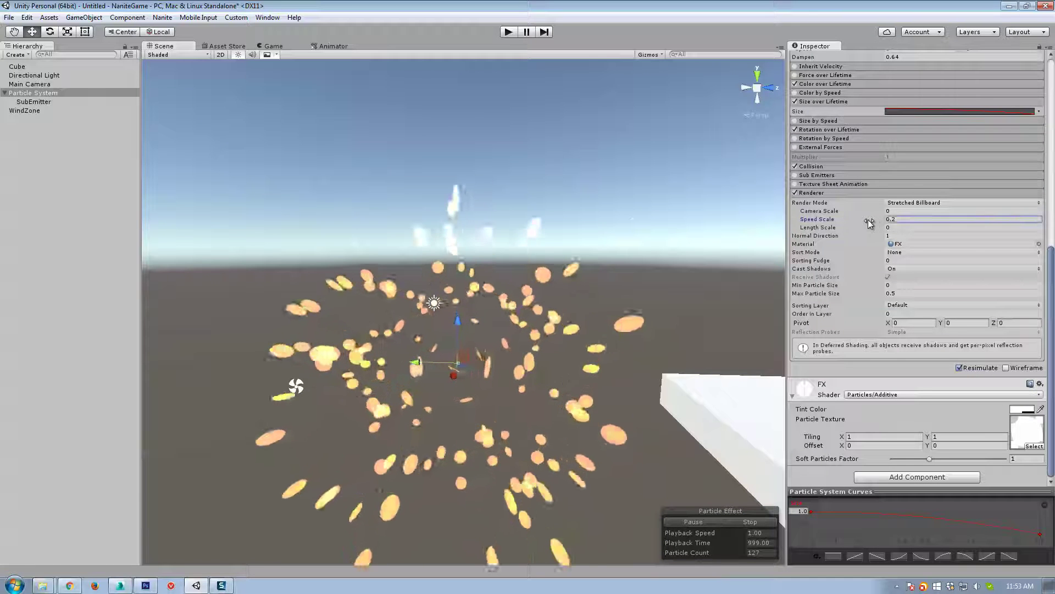
mouse_move(868, 220)
left_mouse_down()
mouse_move(859, 218)
mouse_move(883, 216)
mouse_move(867, 217)
mouse_move(882, 216)
mouse_move(880, 231)
left_mouse_up()
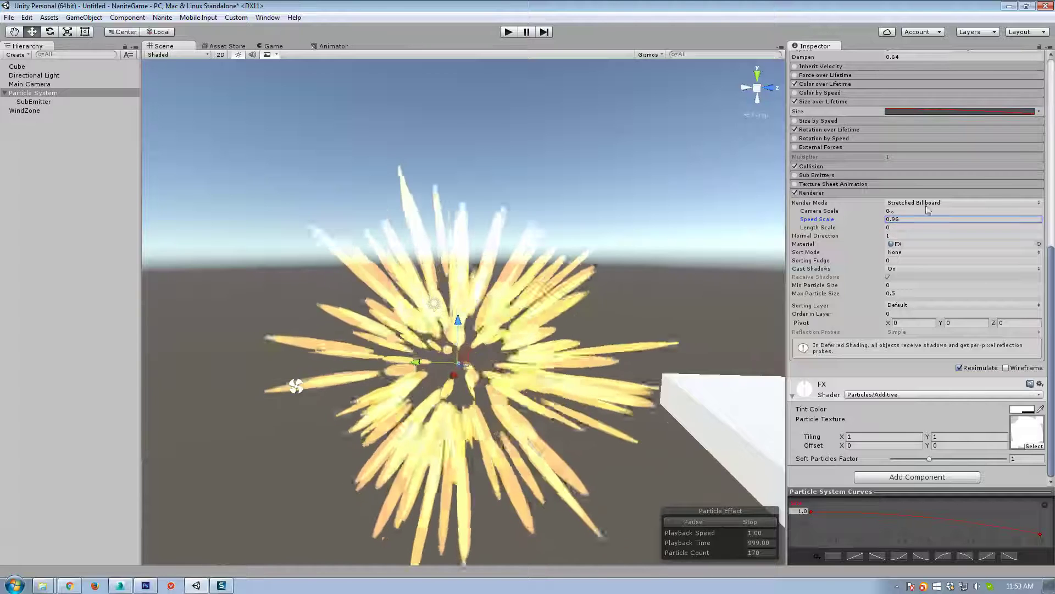
scroll(819, 401, "up", 10)
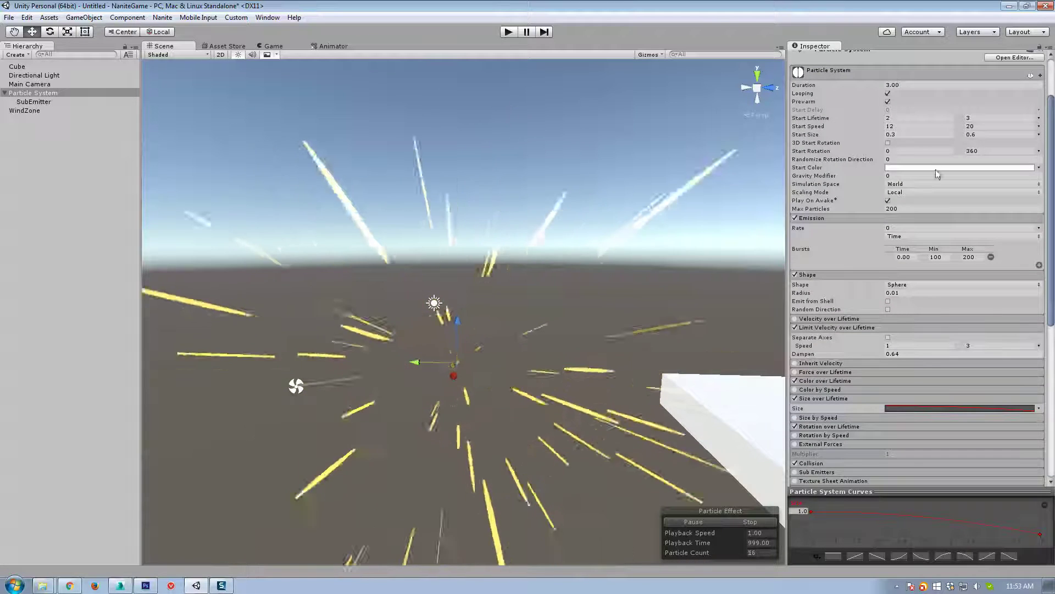
scroll(937, 174, "up", 2)
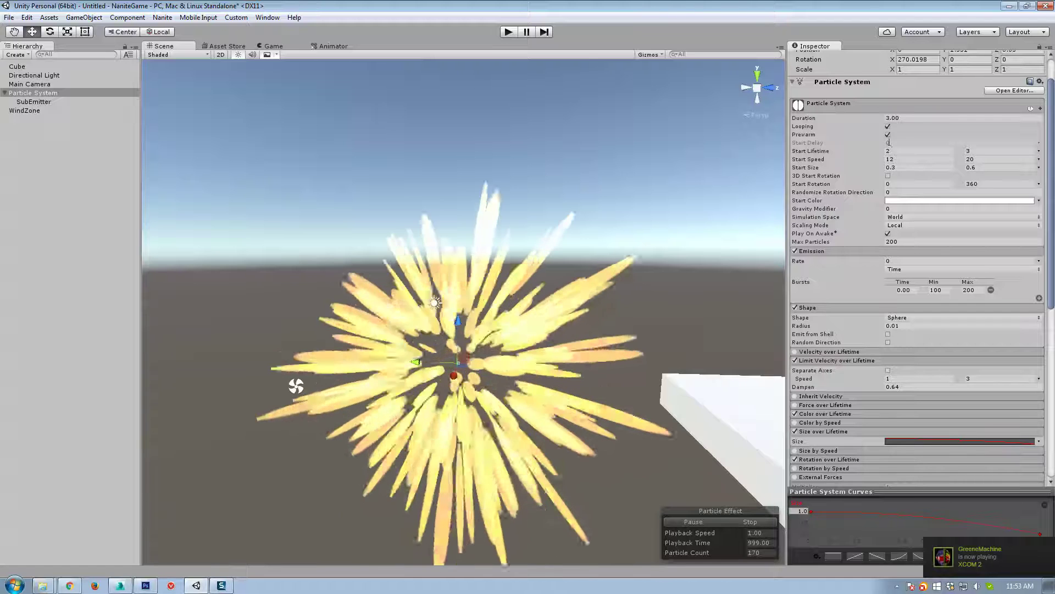
scroll(510, 378, "down", 2)
Step: Set the stretched billboards' Speed Scale to 0 and their Length Scale to -8.2
scroll(932, 337, "down", 6)
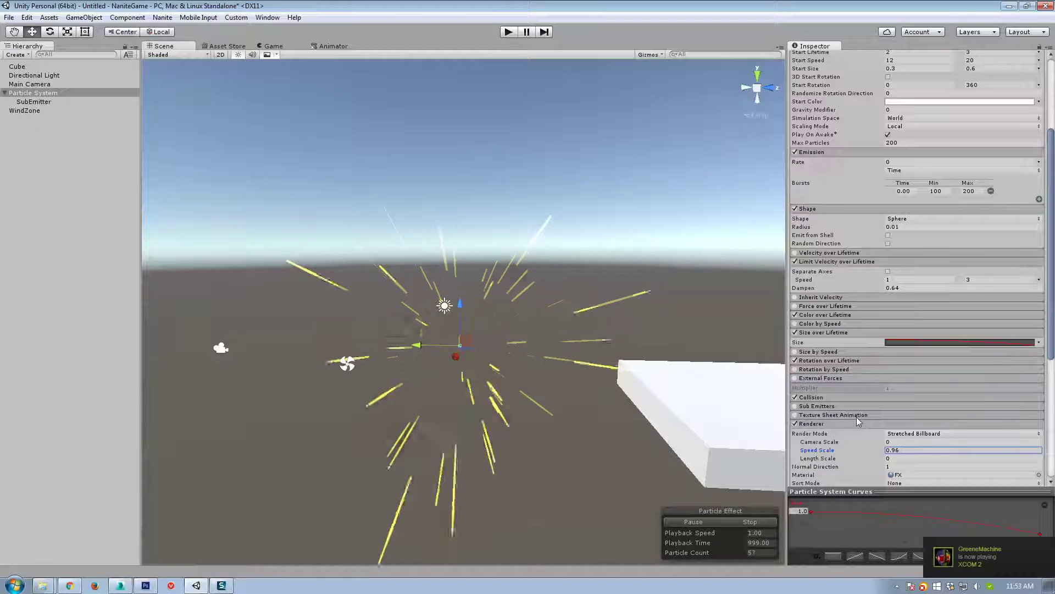
scroll(909, 385, "down", 2)
key("BackSpace")
key("BackSpace")
key("BackSpace")
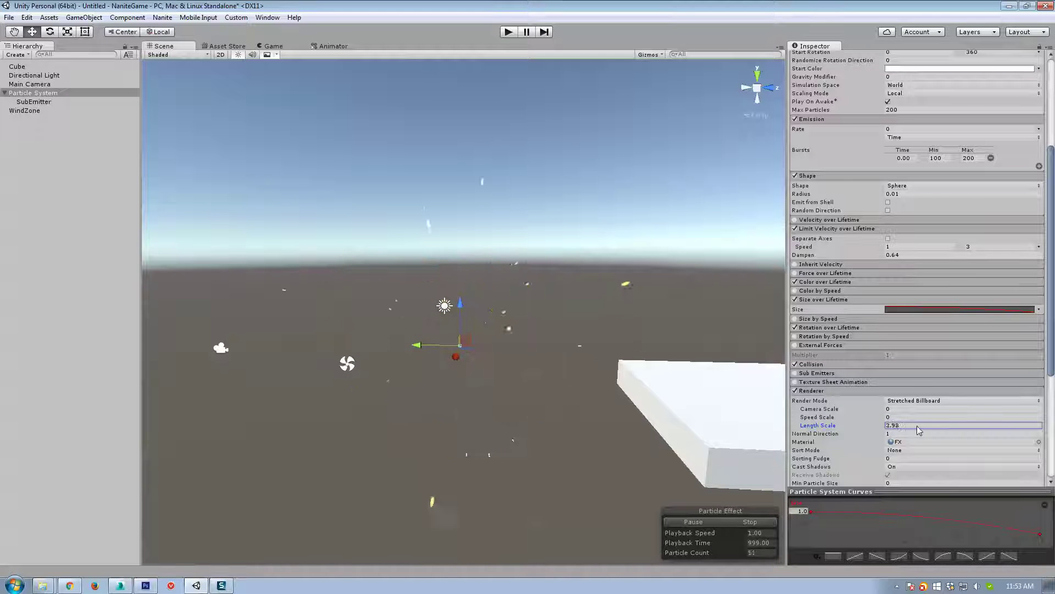
mouse_move(917, 430)
left_mouse_down()
mouse_move(1033, 429)
mouse_move(24, 428)
mouse_move(322, 289)
mouse_move(841, 347)
mouse_move(889, 425)
mouse_move(714, 438)
left_mouse_up()
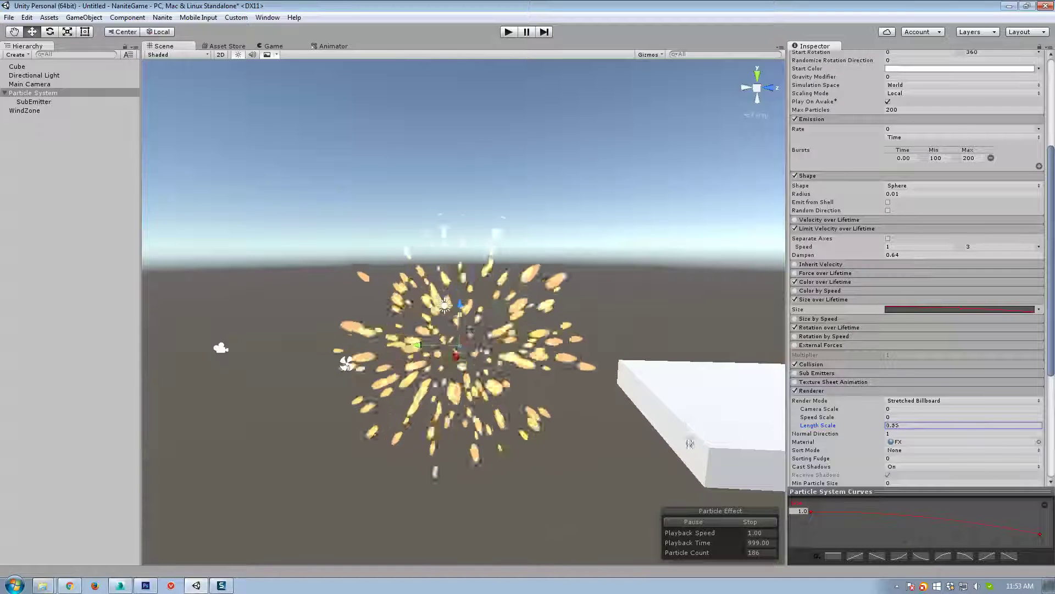
left_click_drag(866, 431, 808, 431)
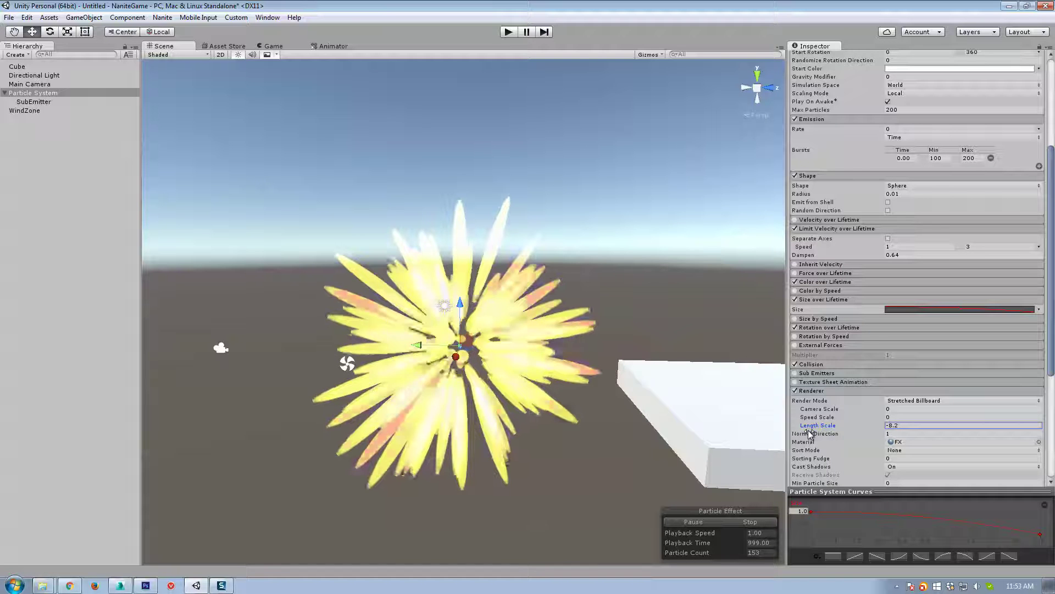
Step: Set the start lifetime range to 0.3 through 0.5, turn looping off and replay the particle effect
scroll(881, 328, "up", 5)
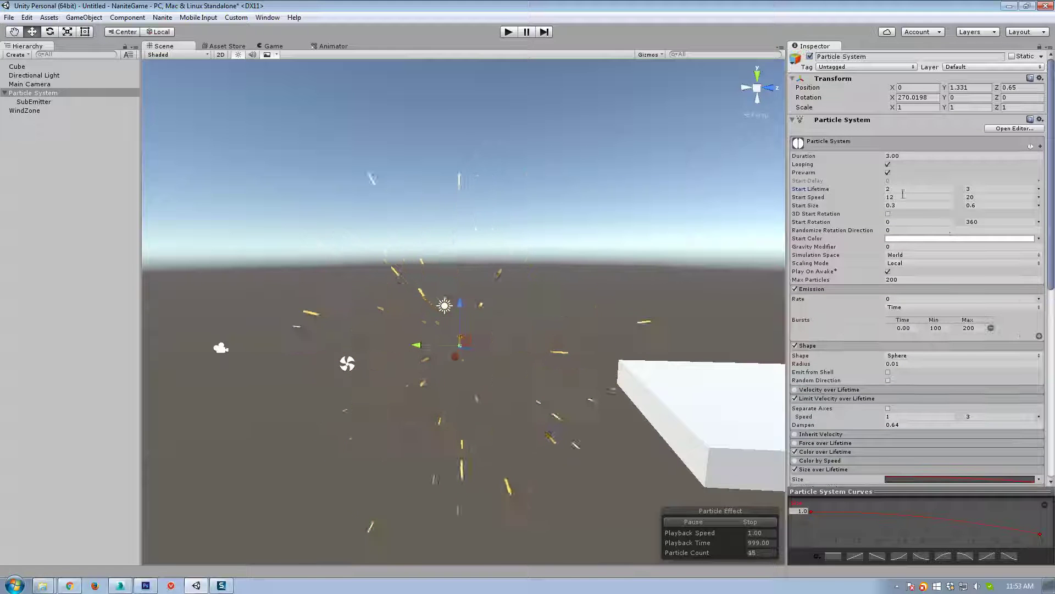
left_click(900, 189)
type("0.3")
key("Tab")
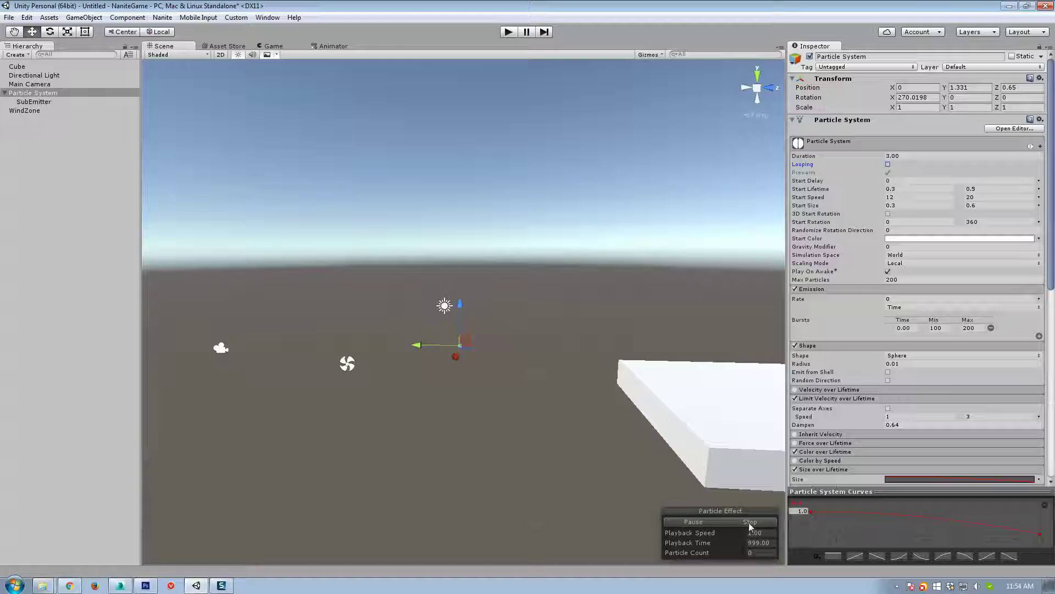
left_click(707, 524)
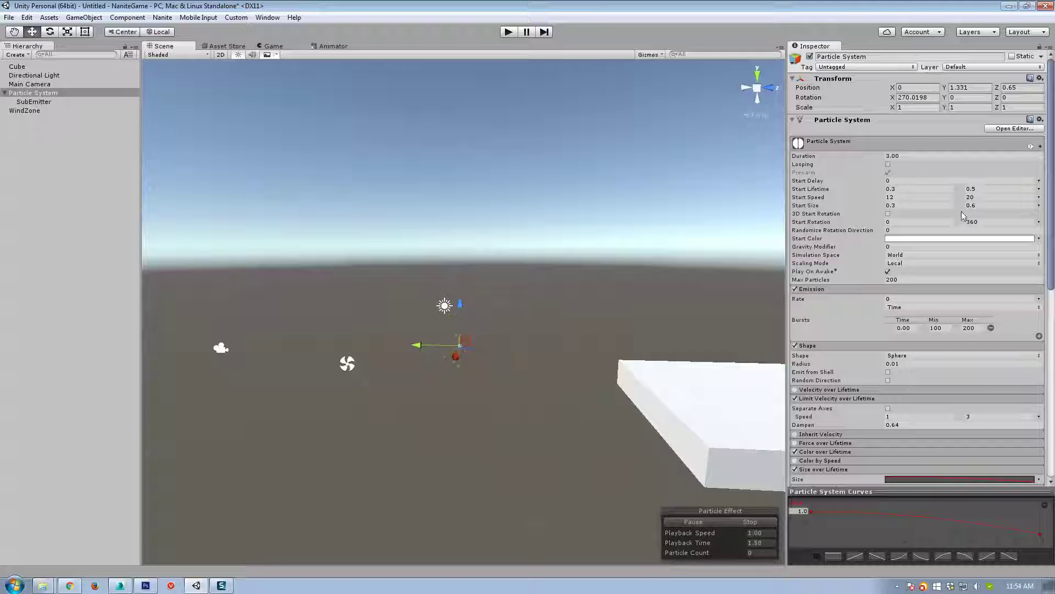
scroll(892, 459, "down", 7)
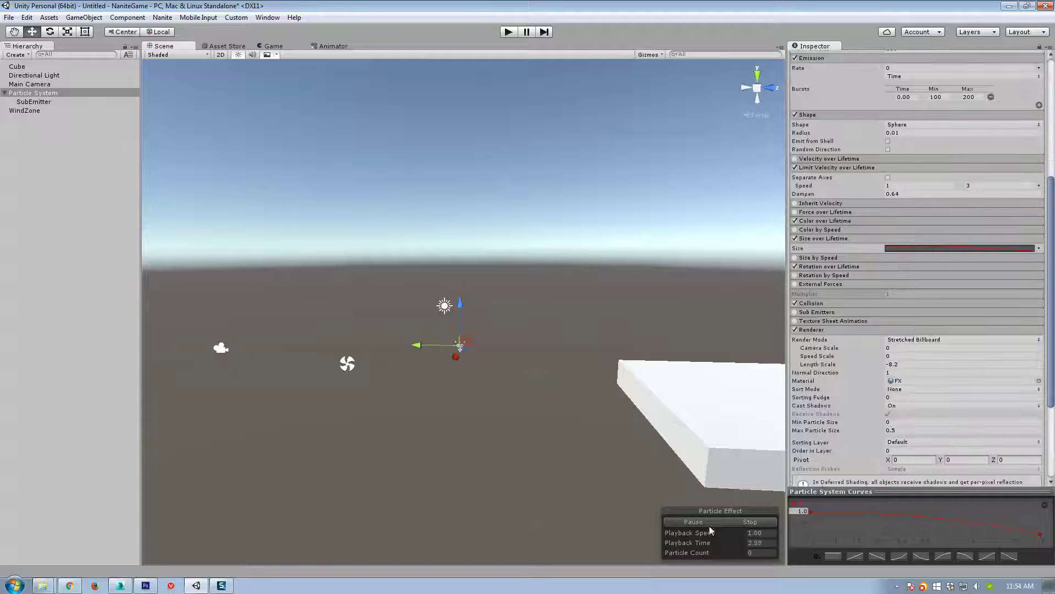
Step: Turn looping back on and set both start lifetime limits of the Particle System to 1
scroll(881, 131, "up", 7)
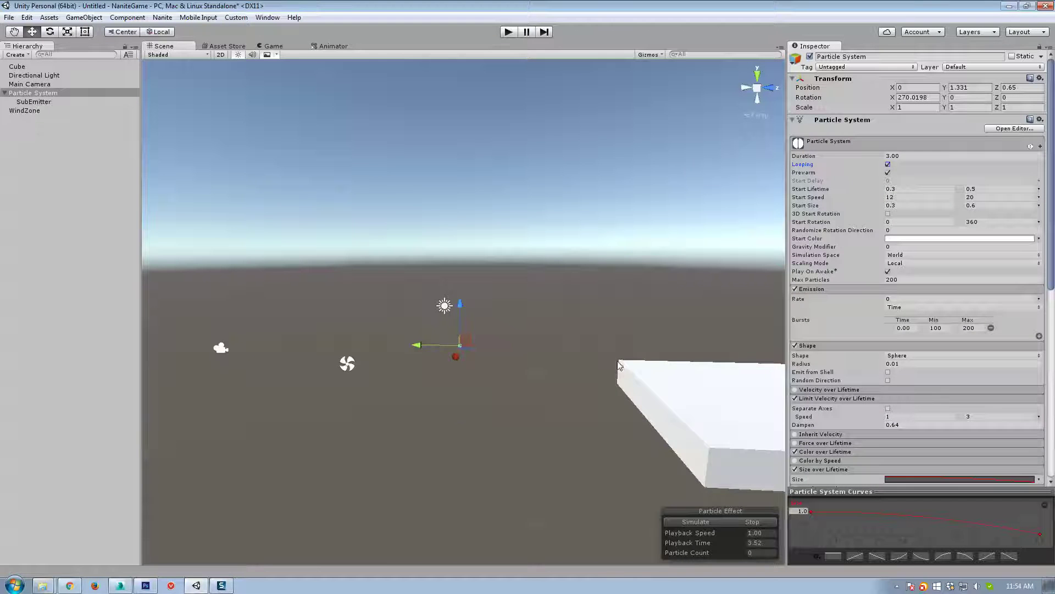
scroll(626, 374, "up", 3)
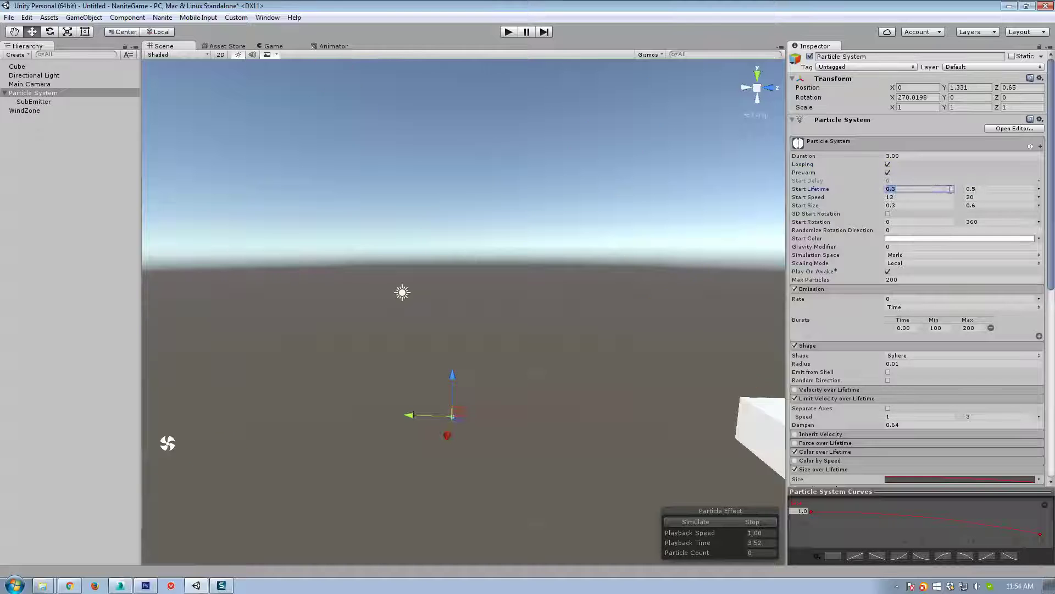
type("1")
left_click(969, 189)
type("1")
scroll(714, 517, "down", 5)
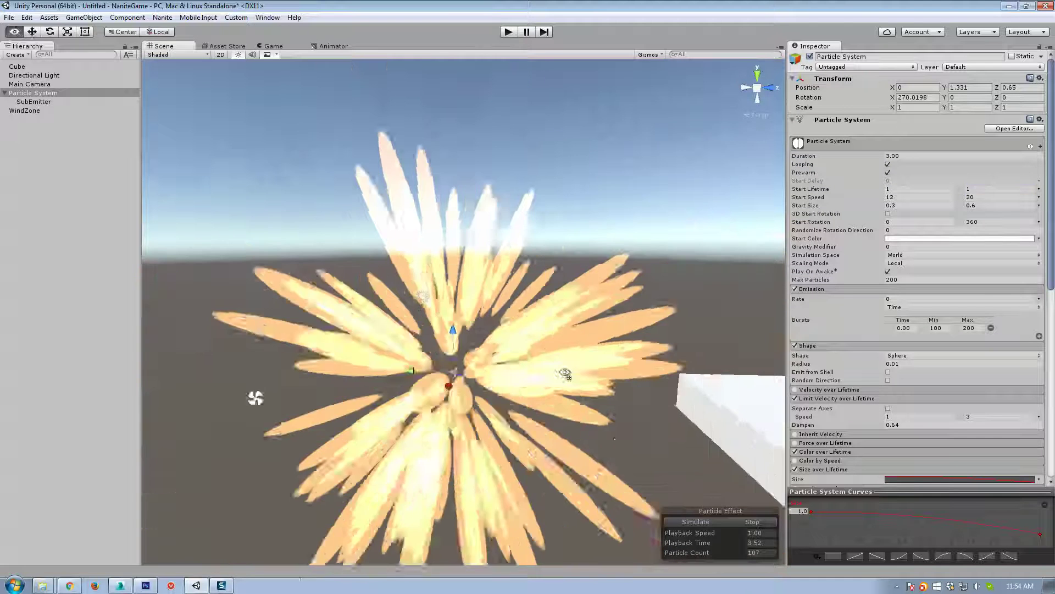
left_click_drag(580, 430, 549, 430, "alt")
Step: Test strongly negative and positive Length Scale values on the stretched billboards and settle on -2.92
scroll(890, 397, "down", 10)
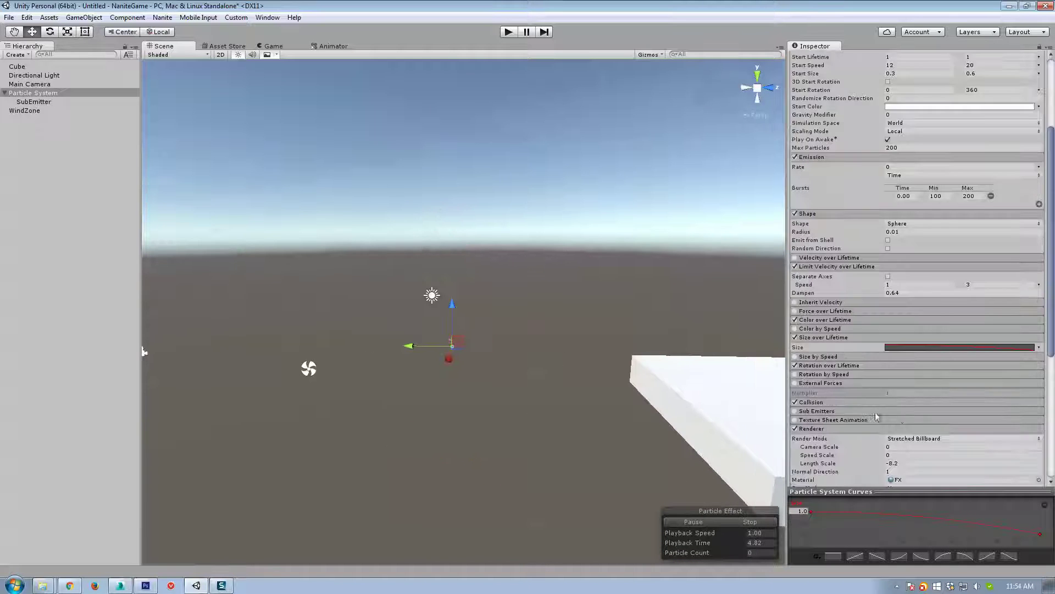
left_click_drag(881, 336, 678, 349)
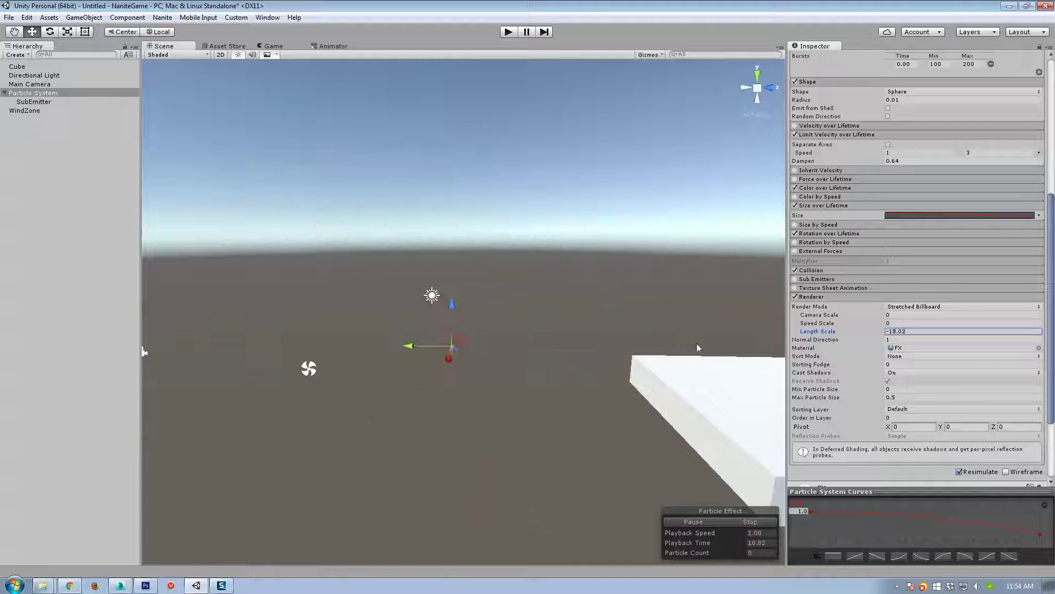
left_click_drag(64, 344, 57, 344)
double_click(922, 331)
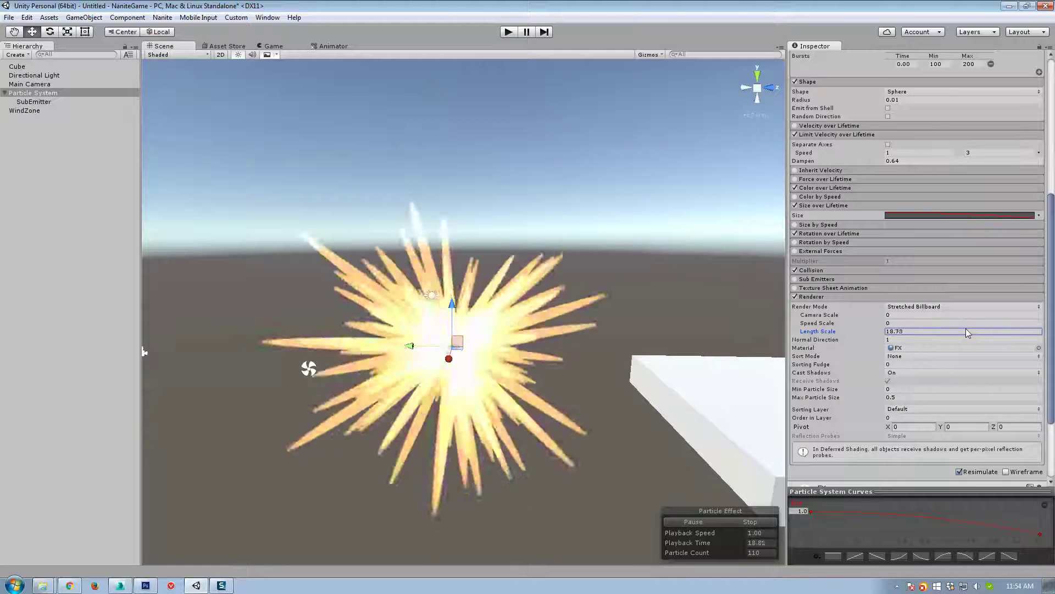
type("17.33")
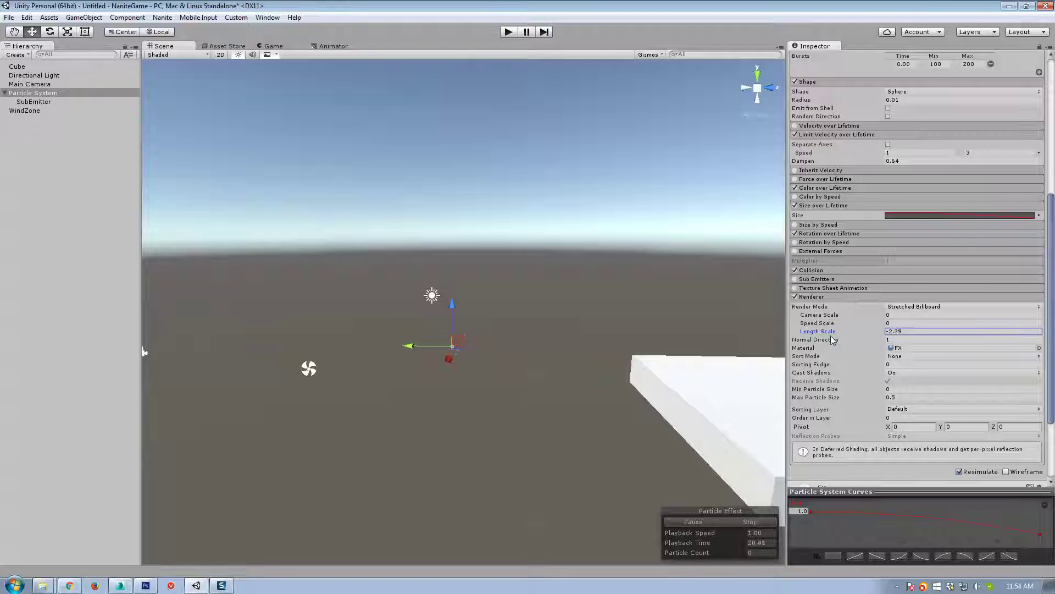
left_click_drag(832, 337, 814, 329)
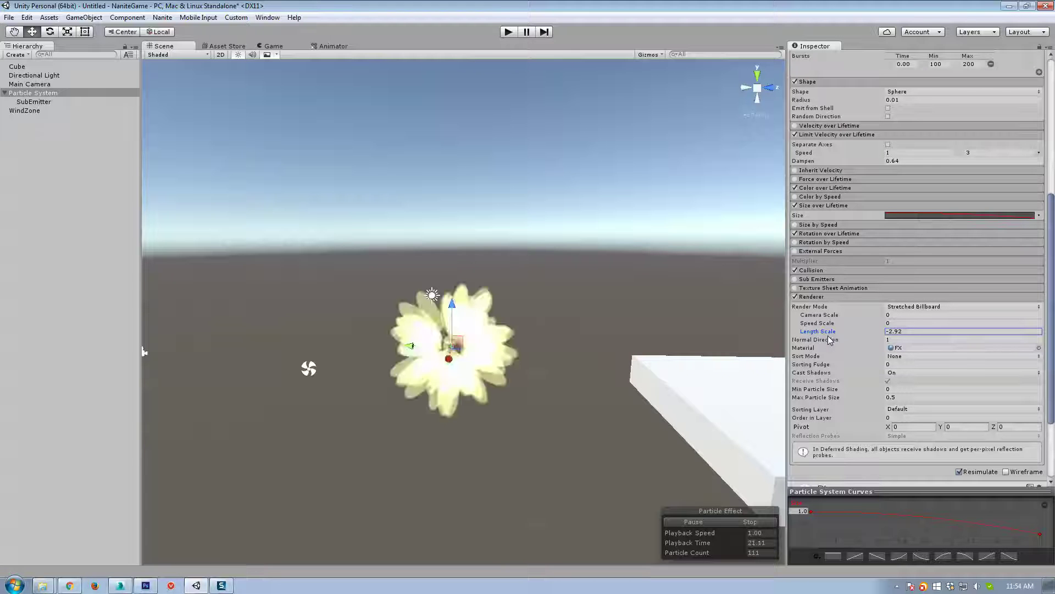
Step: Disable Size over Lifetime and Rotation over Lifetime, and set the start size range to 0.1 through 0.2
left_click(795, 205)
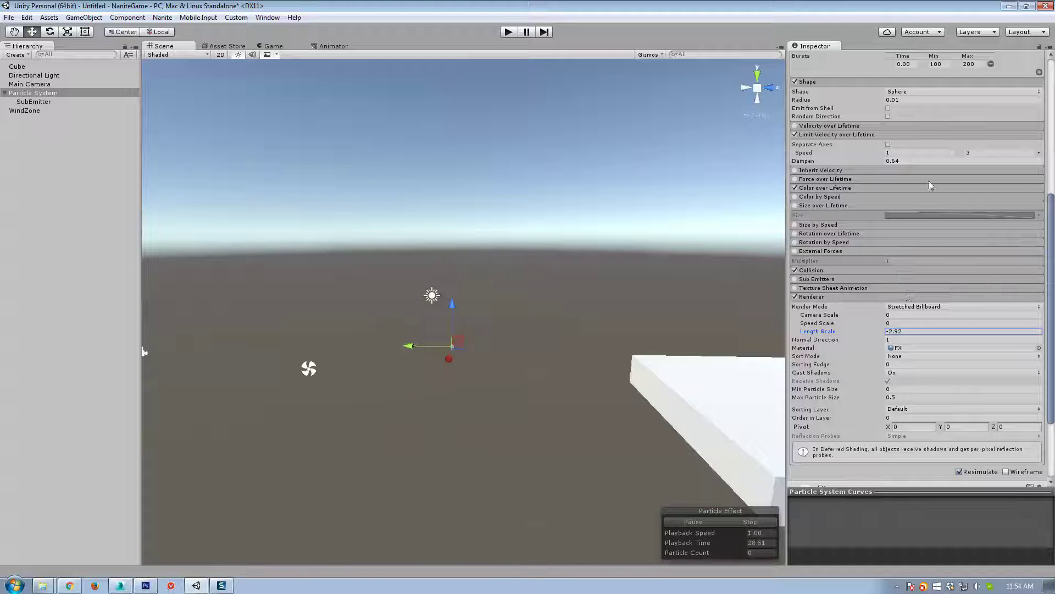
scroll(931, 185, "up", 5)
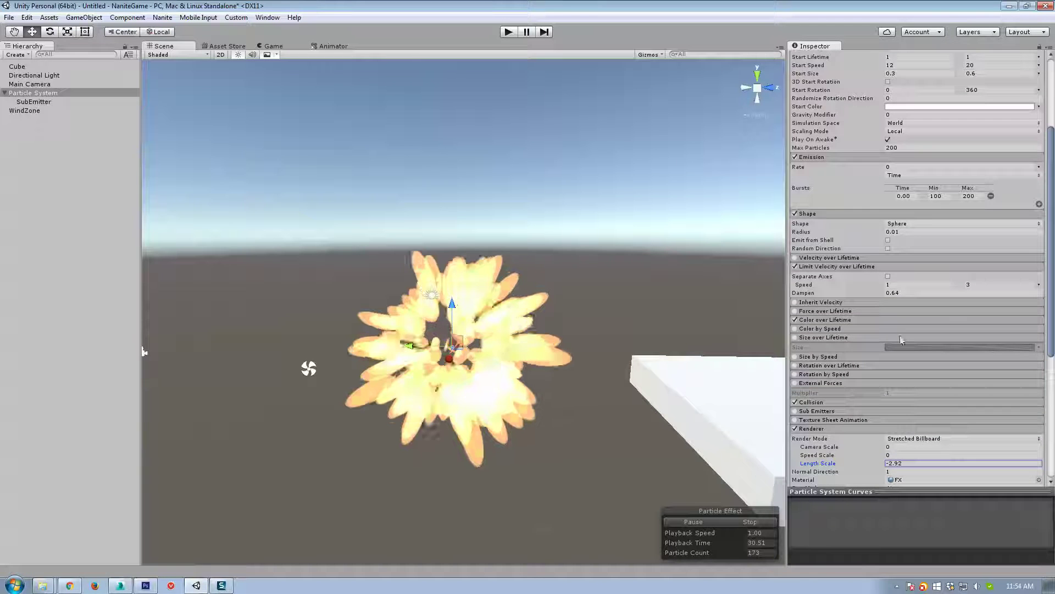
scroll(920, 141, "up", 3)
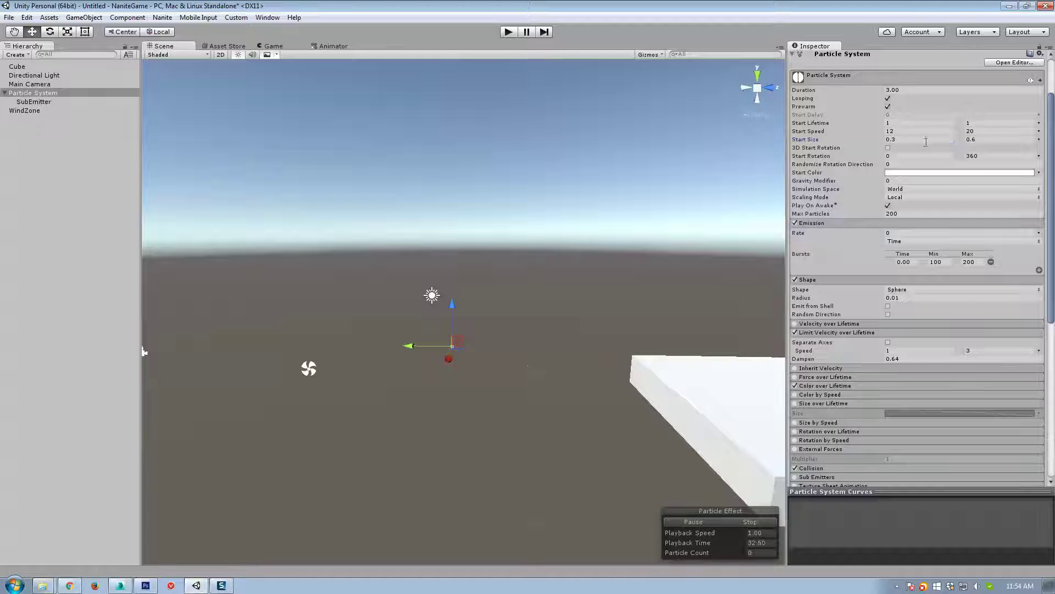
left_click(926, 140)
type("0.1")
key("Tab")
type("0.2")
left_click_drag(590, 319, 615, 373, "alt")
scroll(927, 338, "down", 6)
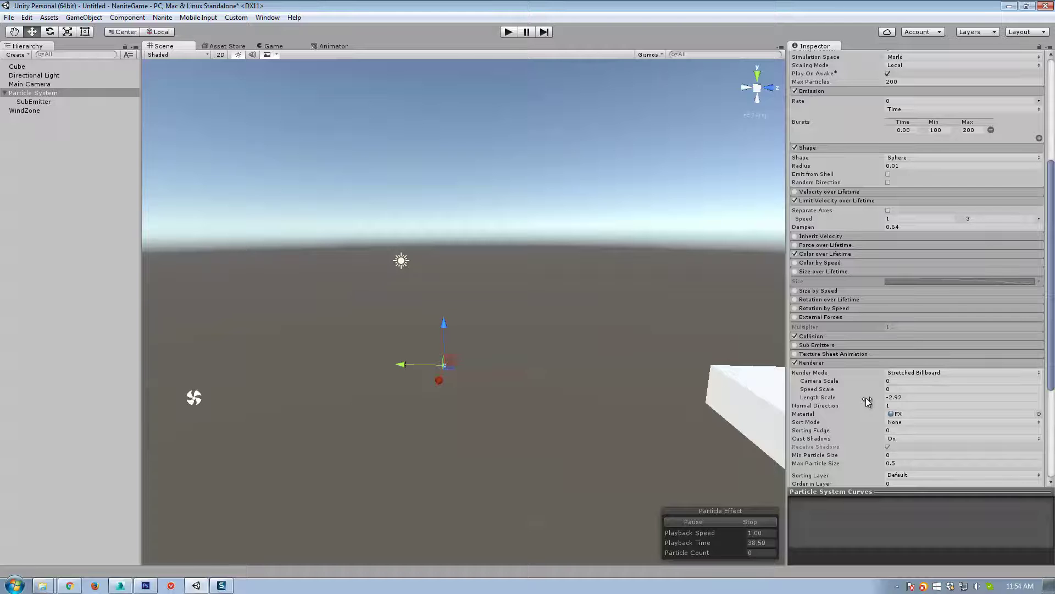
Step: Try a Length Scale of about -8.04 on the stretched billboards and a duration of 1 for the Particle System
left_click_drag(866, 400, 833, 400)
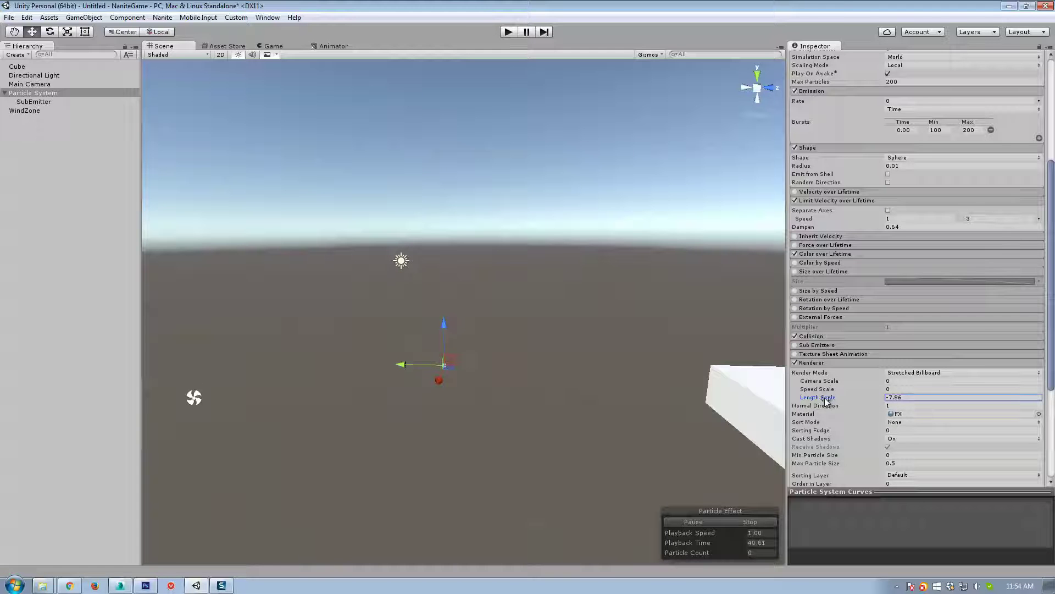
scroll(909, 166, "up", 9)
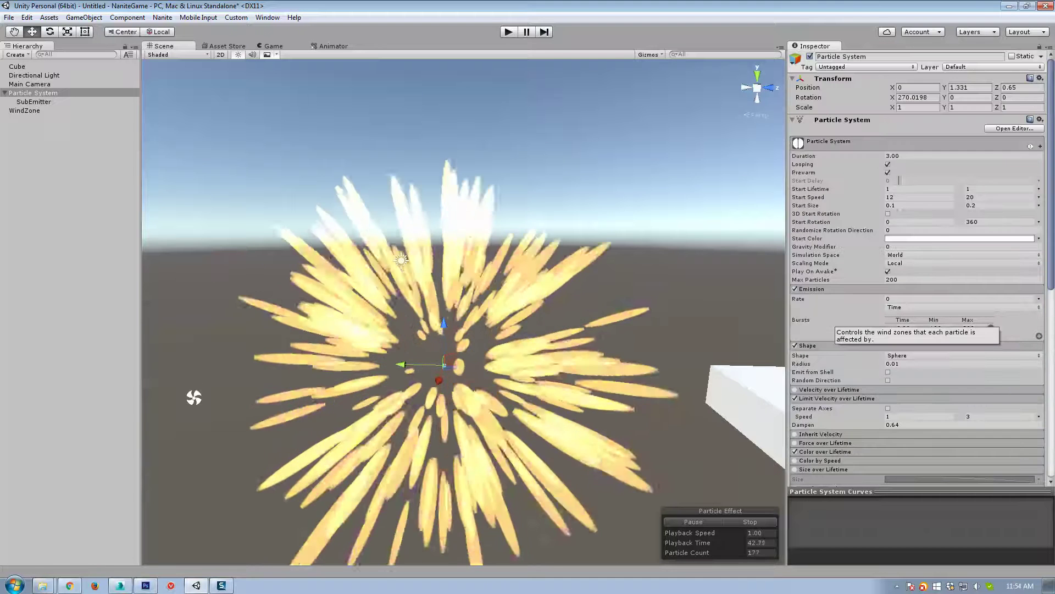
type("1")
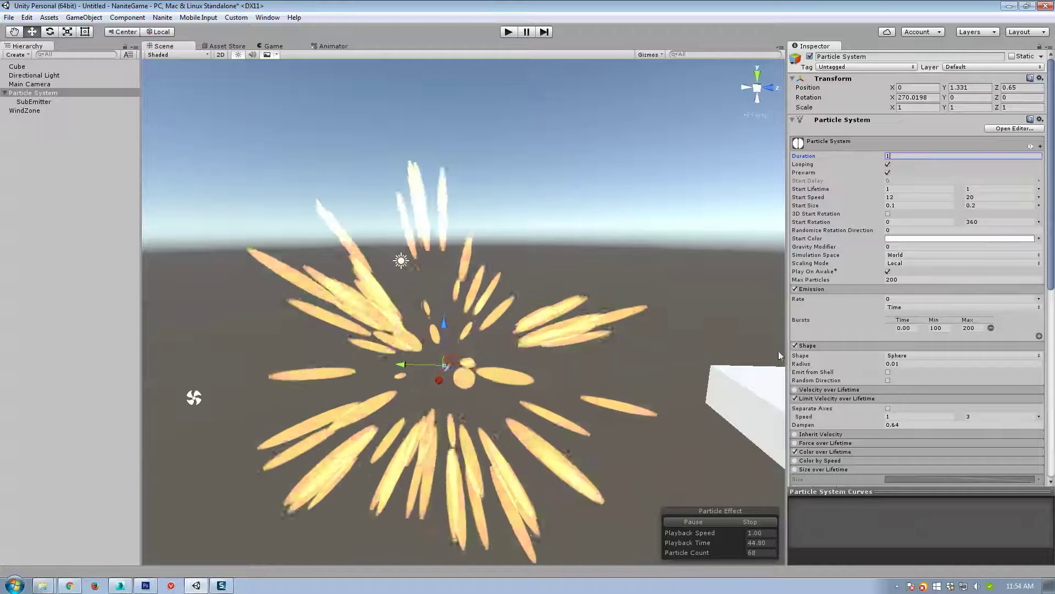
Step: Set the Renderer's Length Scale to 0 and its Speed Scale to -0.55
scroll(976, 374, "down", 7)
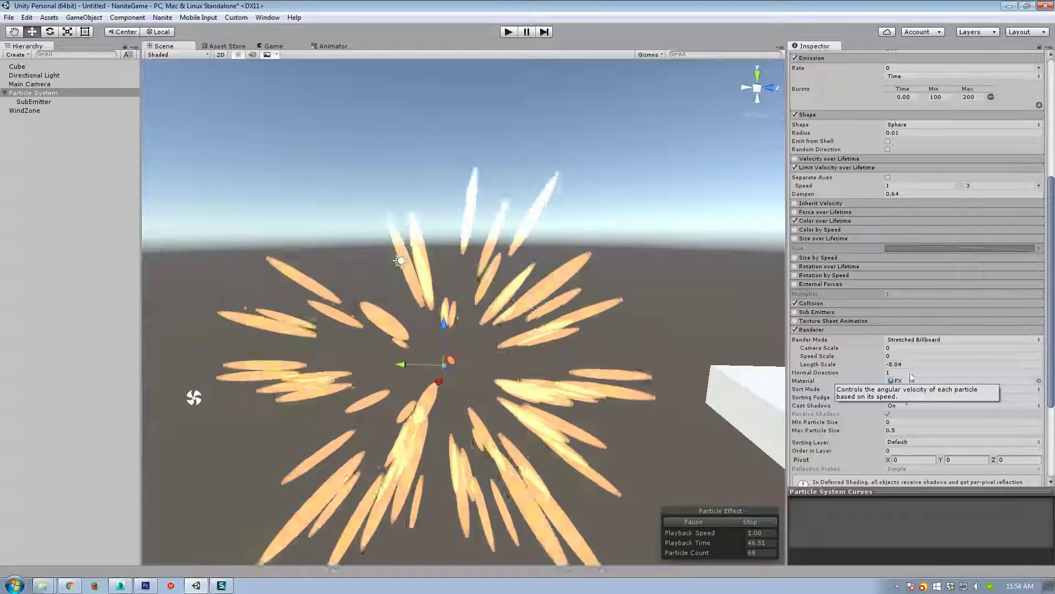
left_click(908, 364)
type("0")
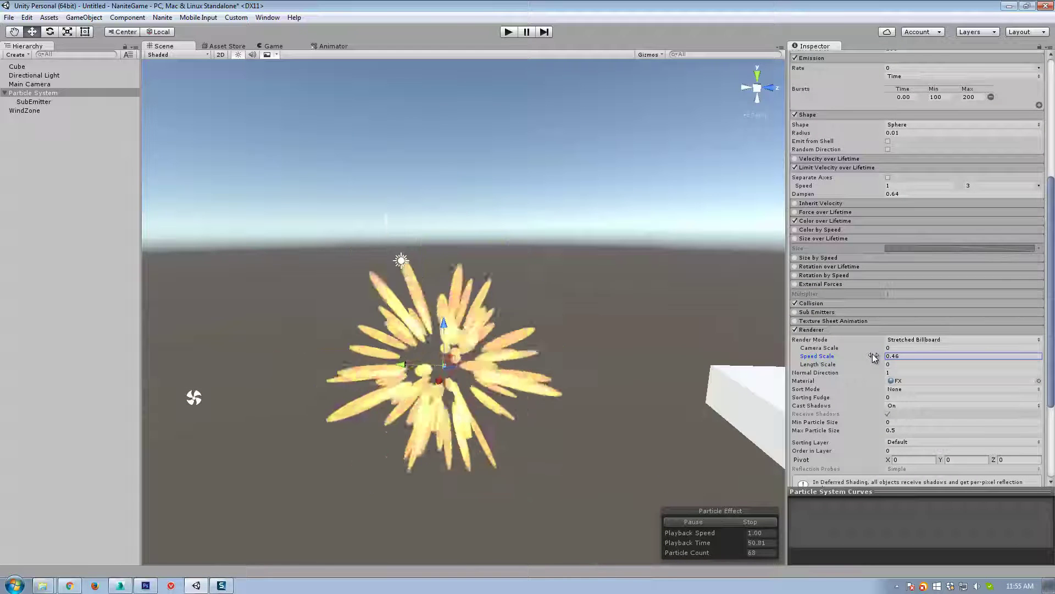
left_click_drag(874, 357, 862, 355)
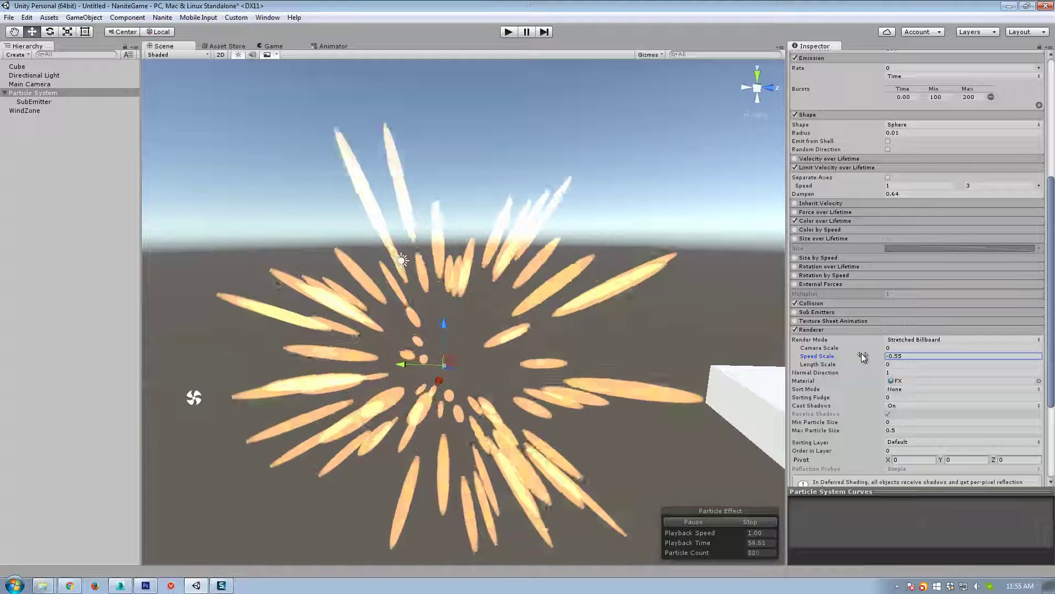
Step: Set the Particle System's duration to 2 and its burst to a minimum of 50 and a maximum of 100 particles
scroll(939, 258, "up", 8)
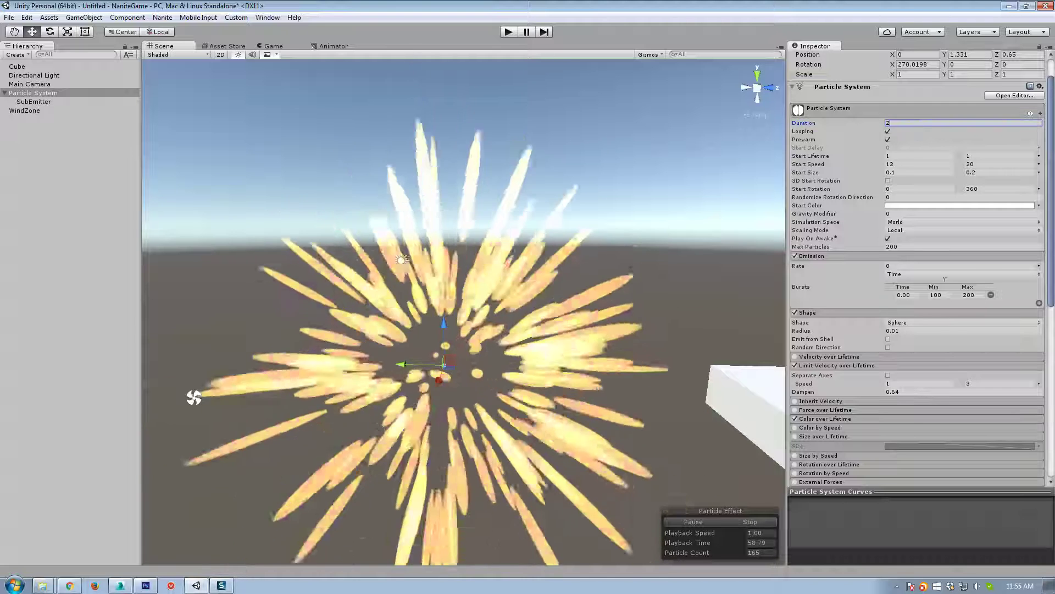
left_click(935, 123)
type("2")
left_click(949, 295)
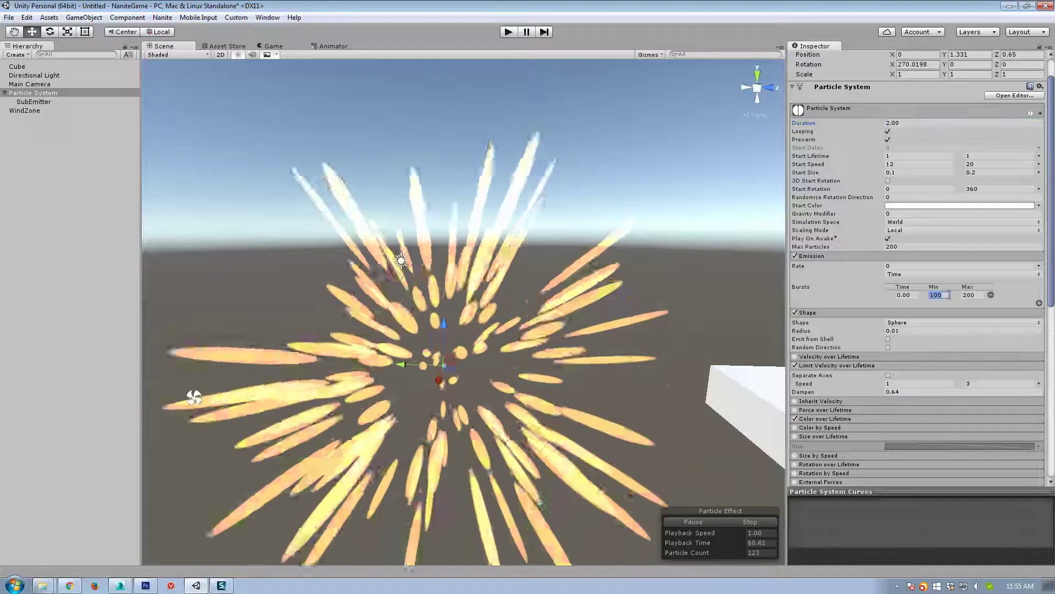
type("1")
key("BackSpace")
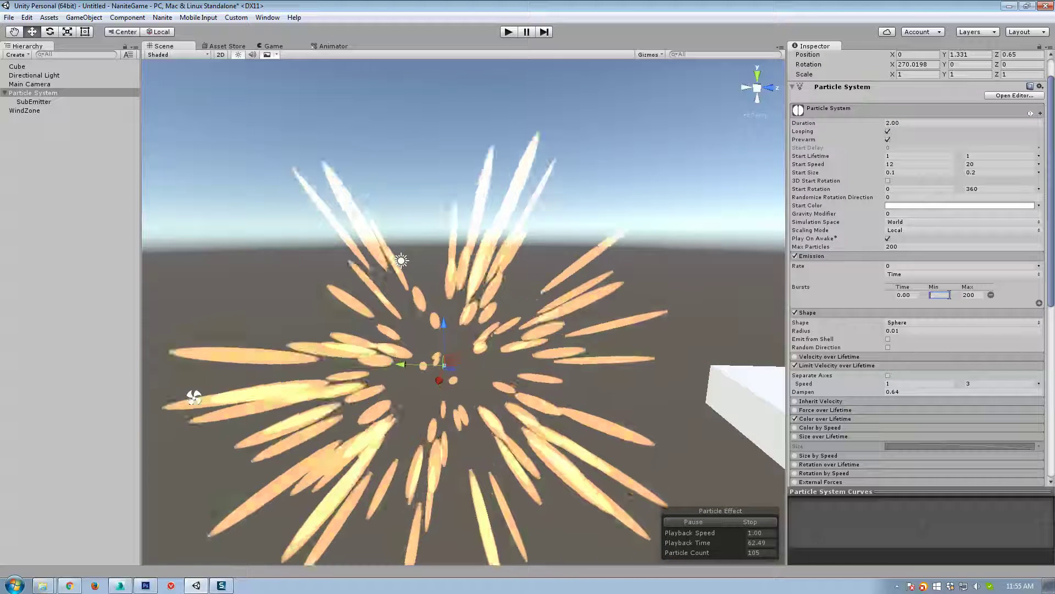
type("5")
type("100")
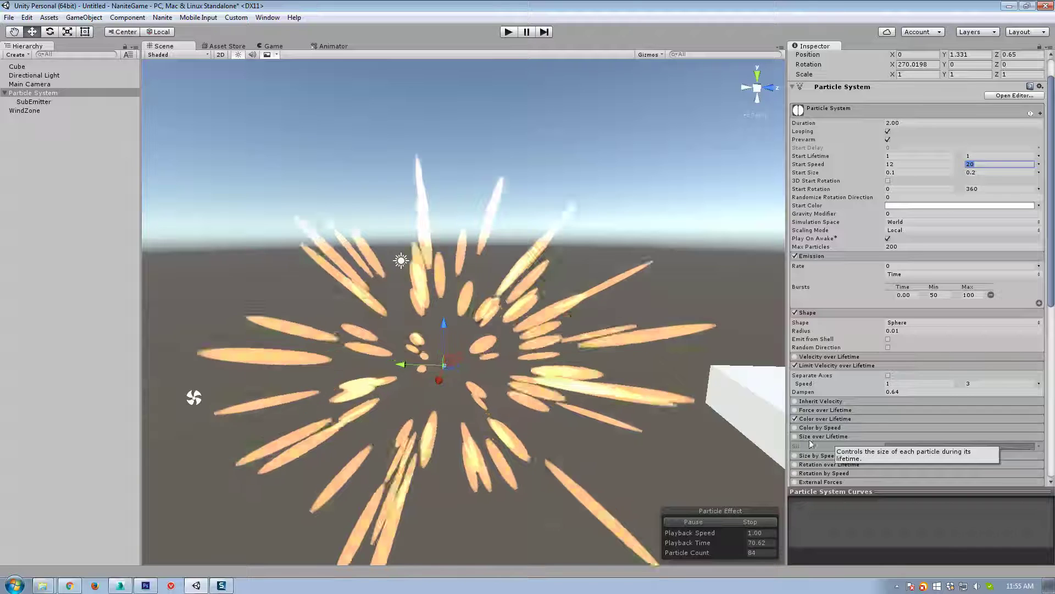
Step: Disable Color over Lifetime and Limit Velocity over Lifetime on the Particle System
scroll(847, 434, "down", 4)
left_click(796, 286)
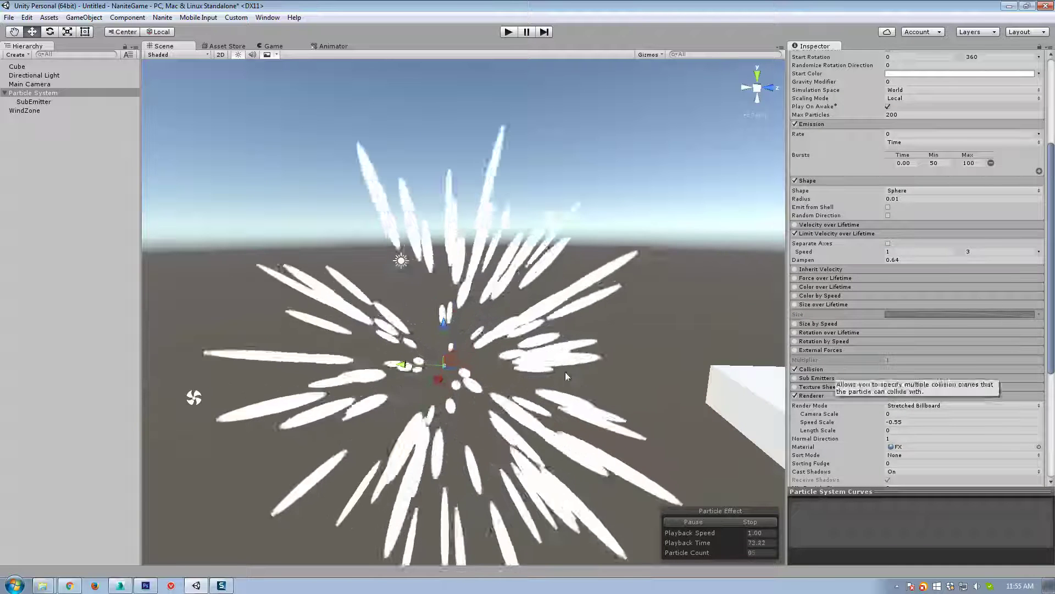
right_click_drag(614, 411, 615, 408)
key("s")
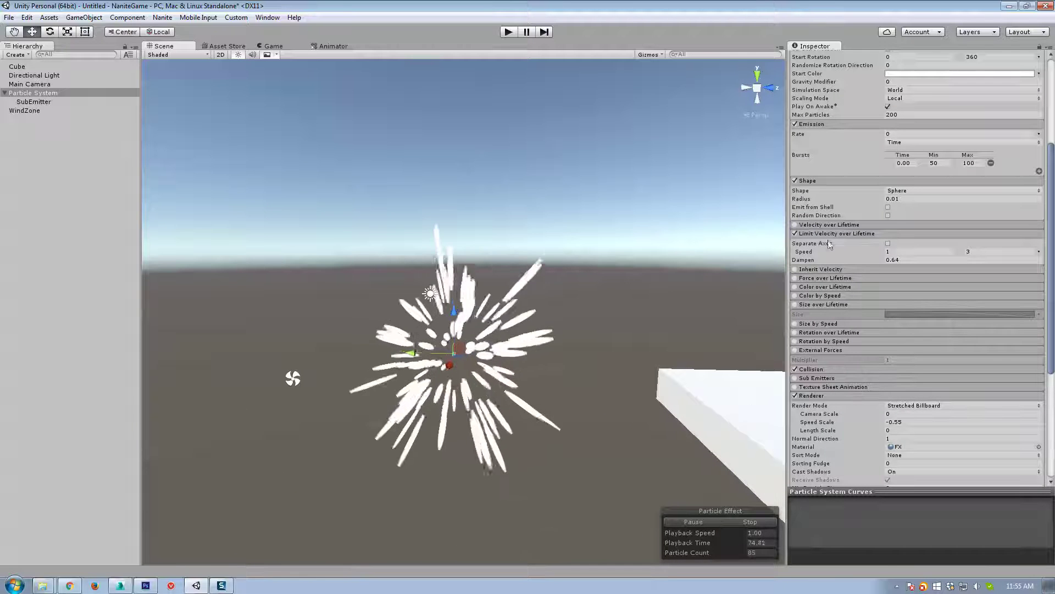
left_click(796, 233)
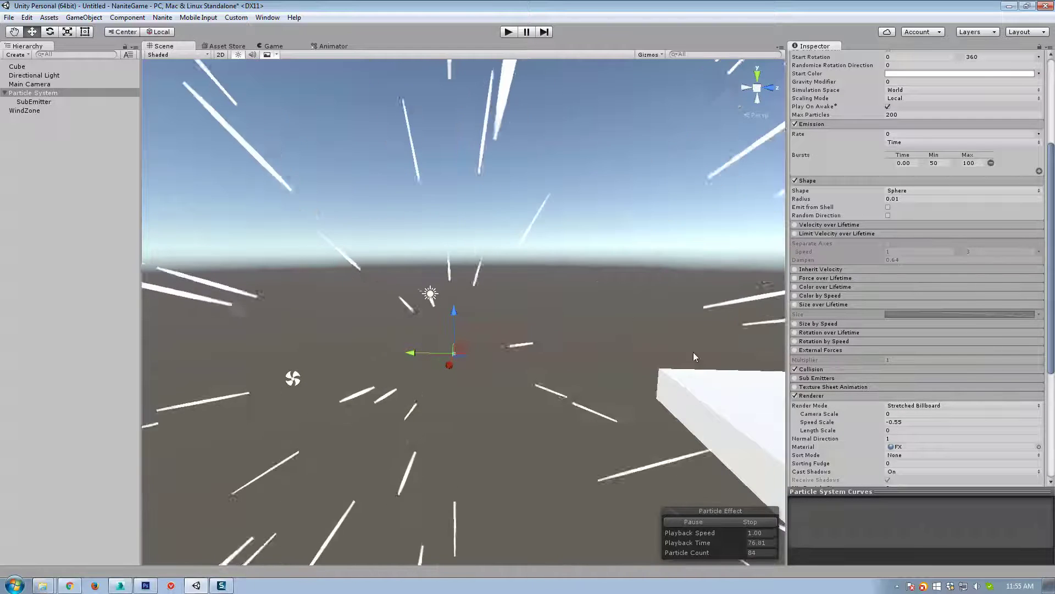
Step: Test Speed Scale values of 0.34 and 0.06 on the stretched billboards and settle on 0.15
scroll(858, 231, "down", 3)
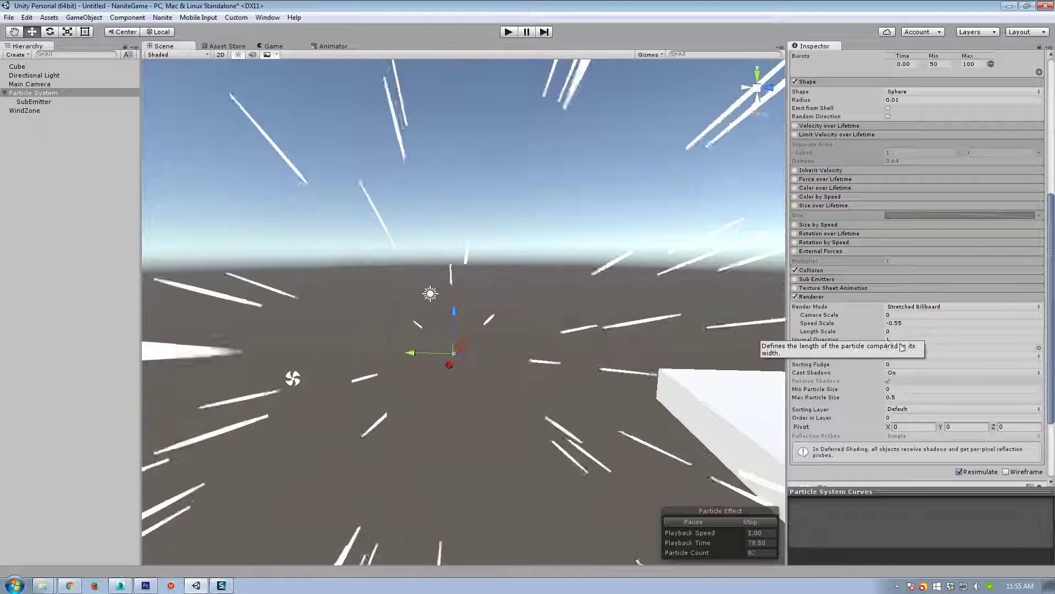
left_click_drag(861, 324, 879, 322)
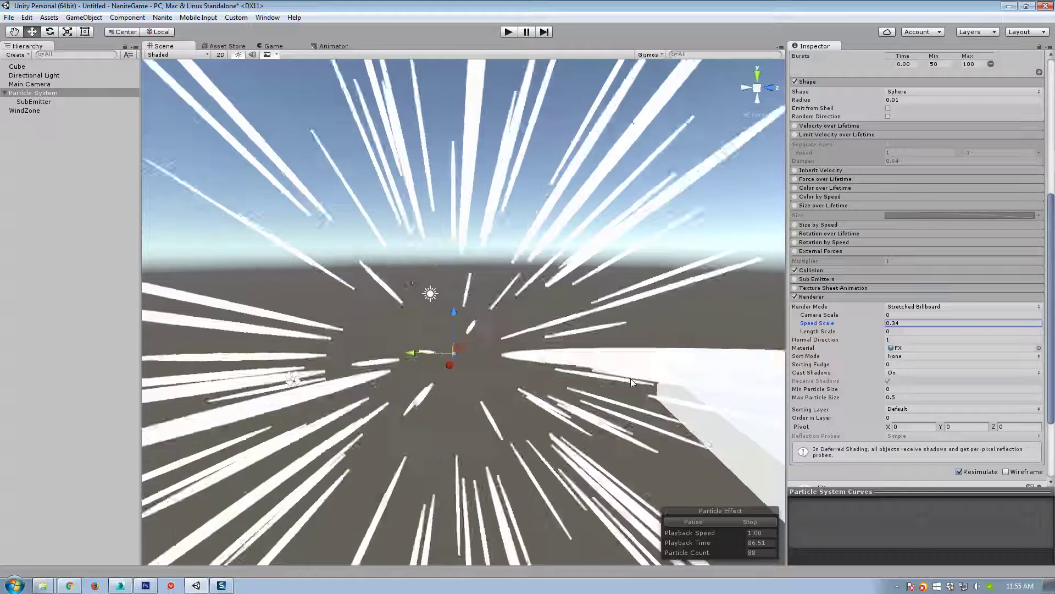
left_click_drag(631, 378, 618, 357, "alt")
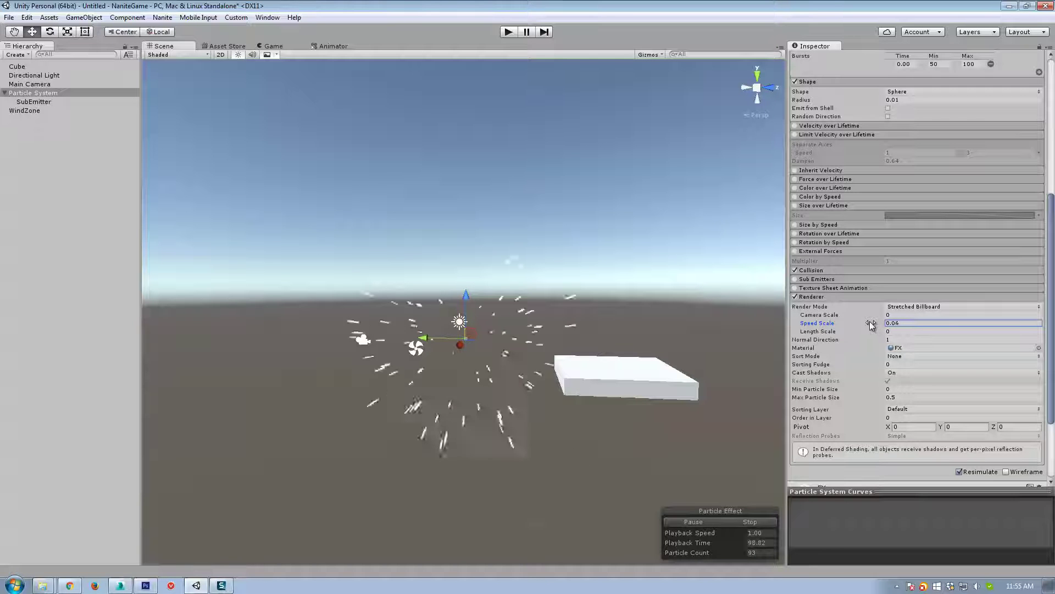
left_click_drag(872, 324, 874, 325)
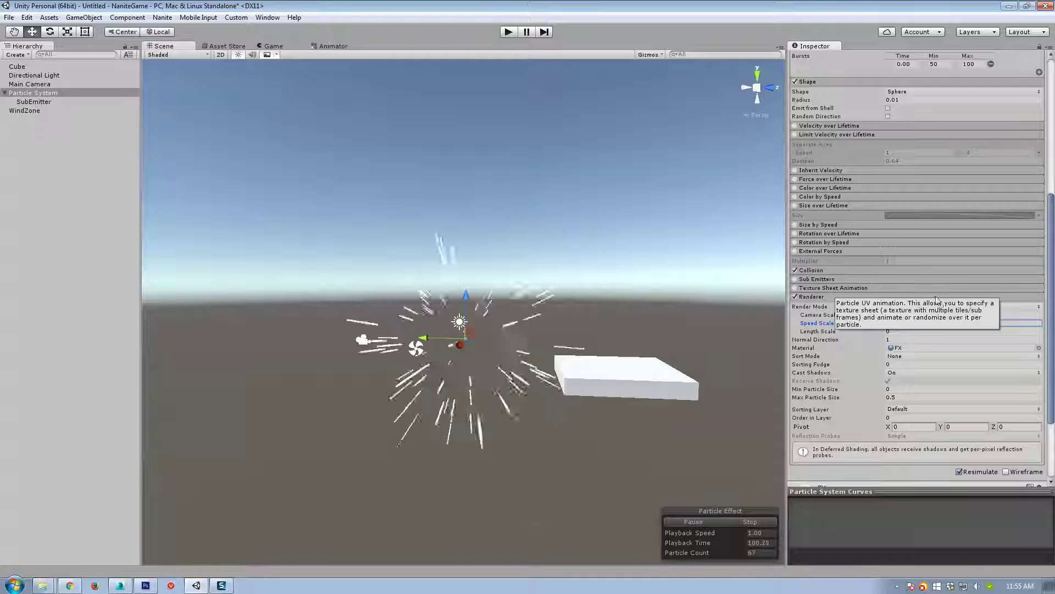
Step: Set duration 1, start lifetime 1 to 2 and start speed 22 to 45 with looping off, and replay the burst
scroll(945, 177, "up", 10)
left_click(927, 190)
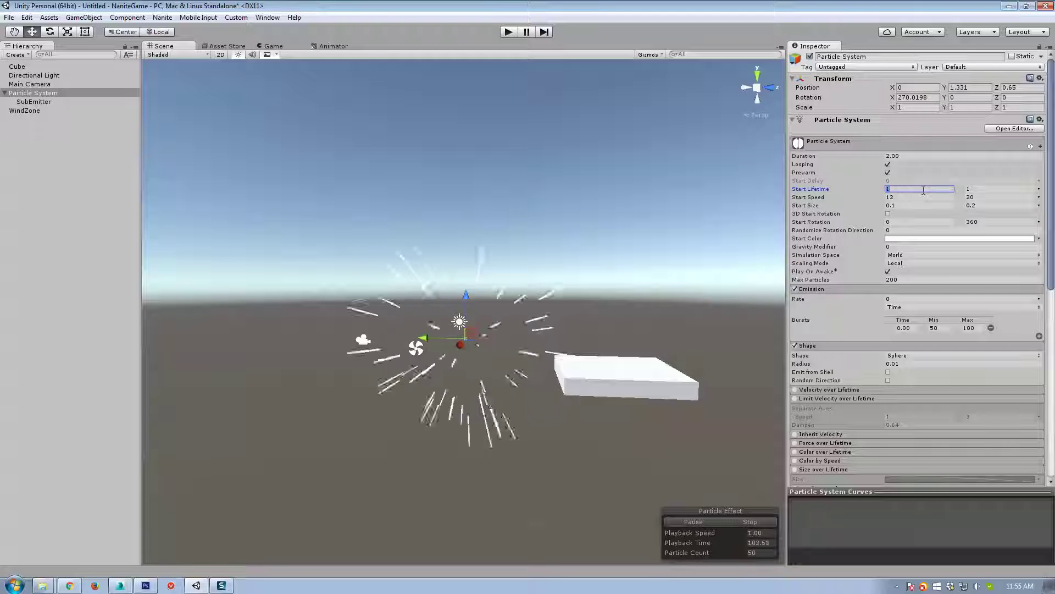
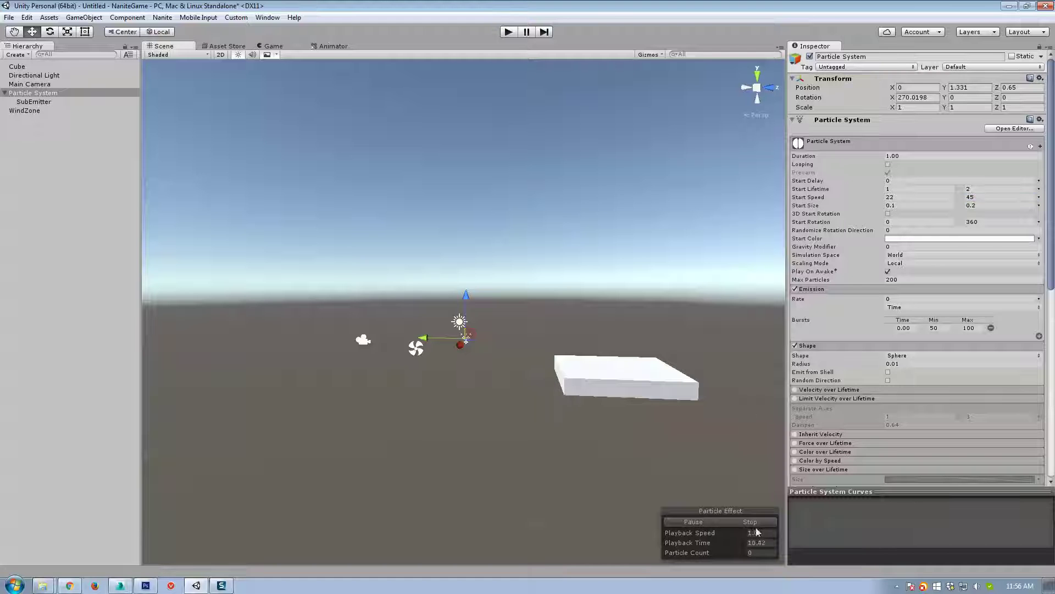
left_click(708, 521)
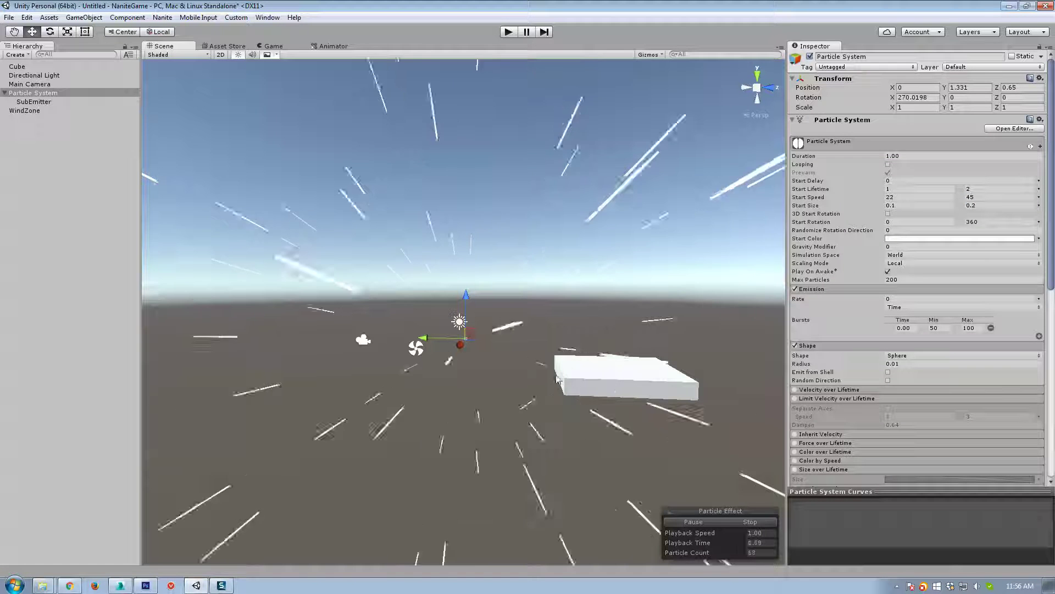
left_click(708, 522)
scroll(879, 399, "down", 3)
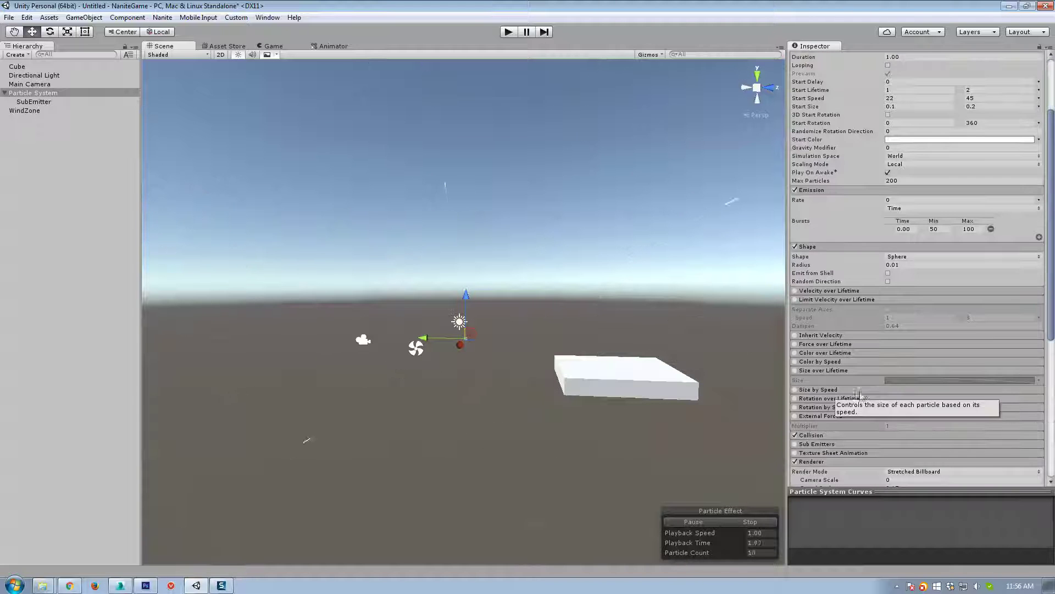
scroll(860, 394, "down", 1)
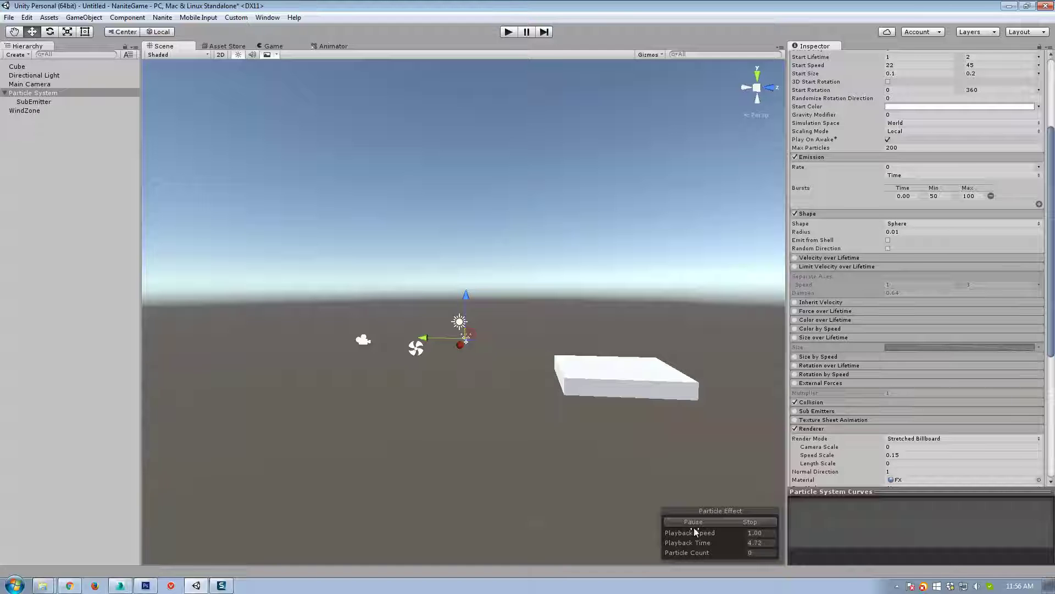
left_click(714, 520)
left_click(693, 522)
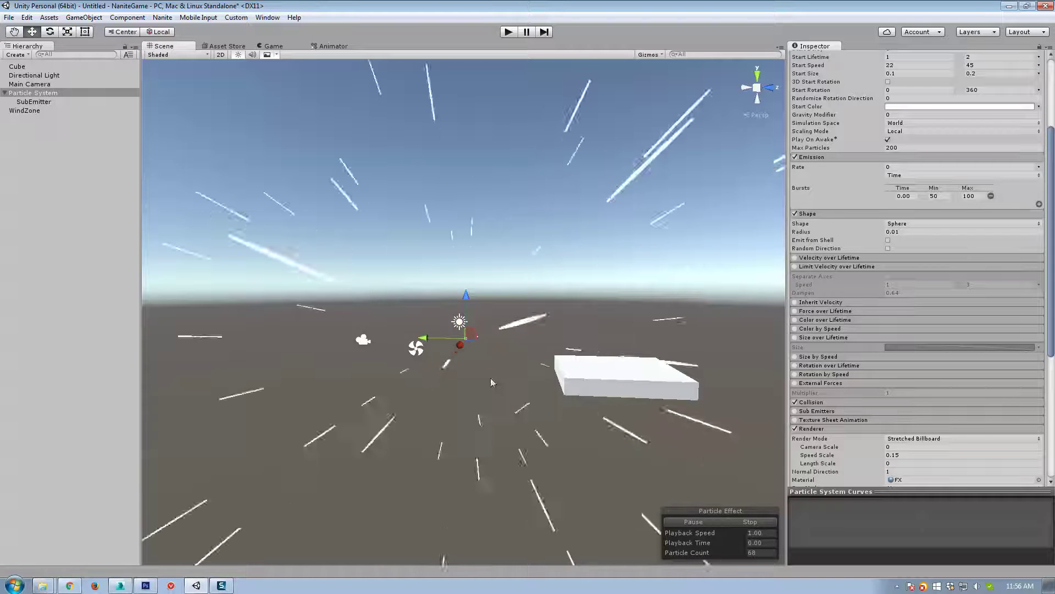
Step: Review the Renderer's Sort Mode options, leaving None, then turn Cast Shadows off and replay the effect
scroll(916, 369, "down", 5)
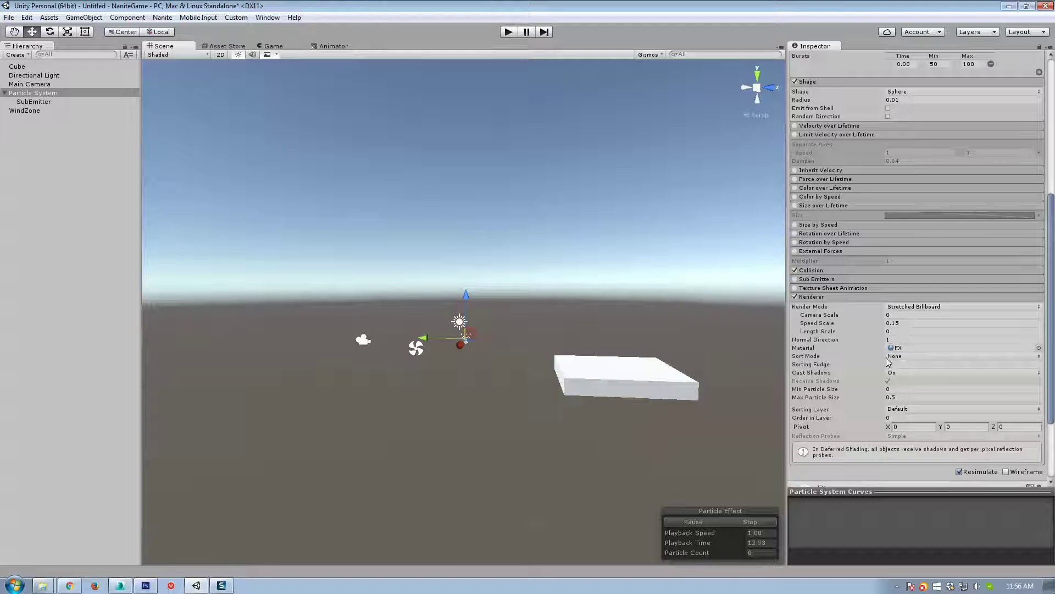
left_click(910, 357)
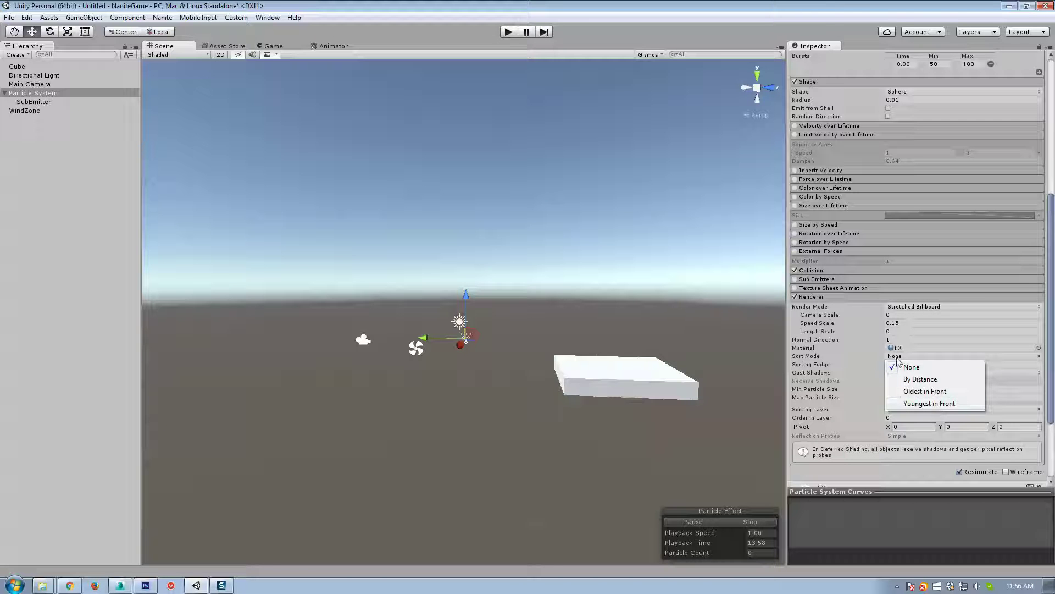
left_click(974, 365)
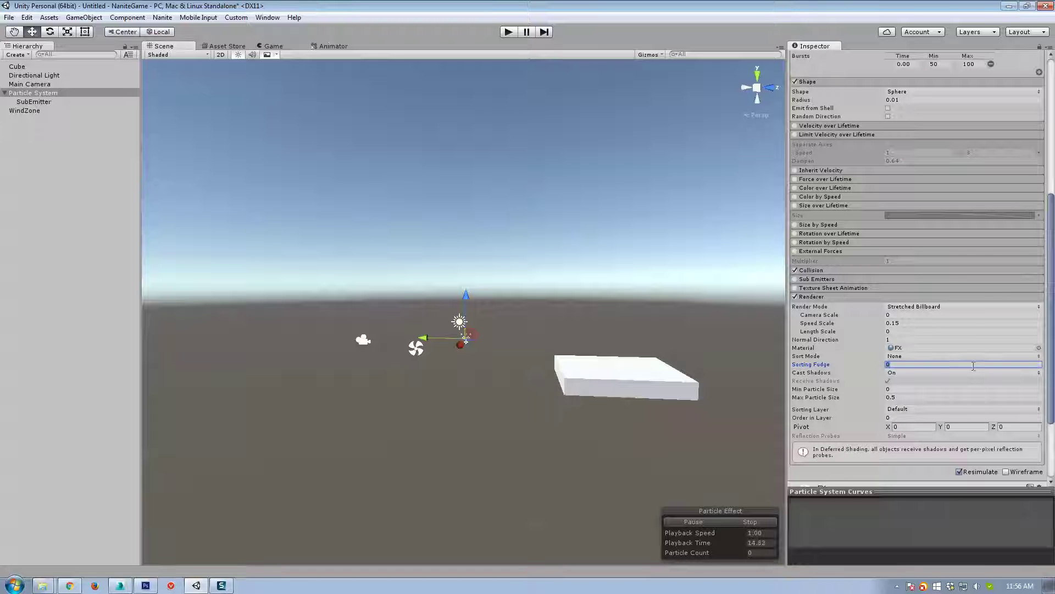
left_click(885, 373)
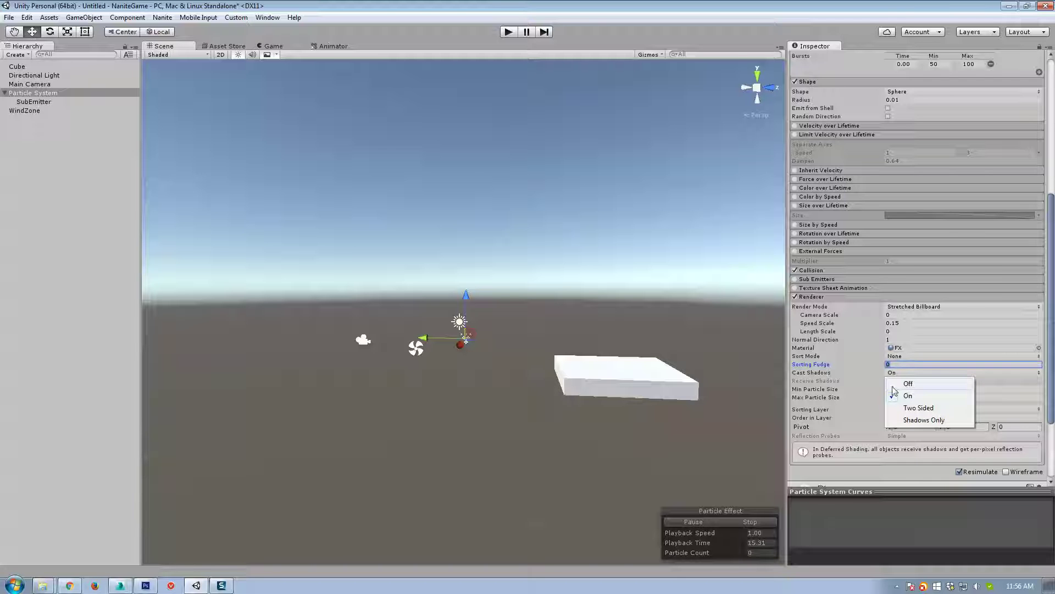
left_click(913, 374)
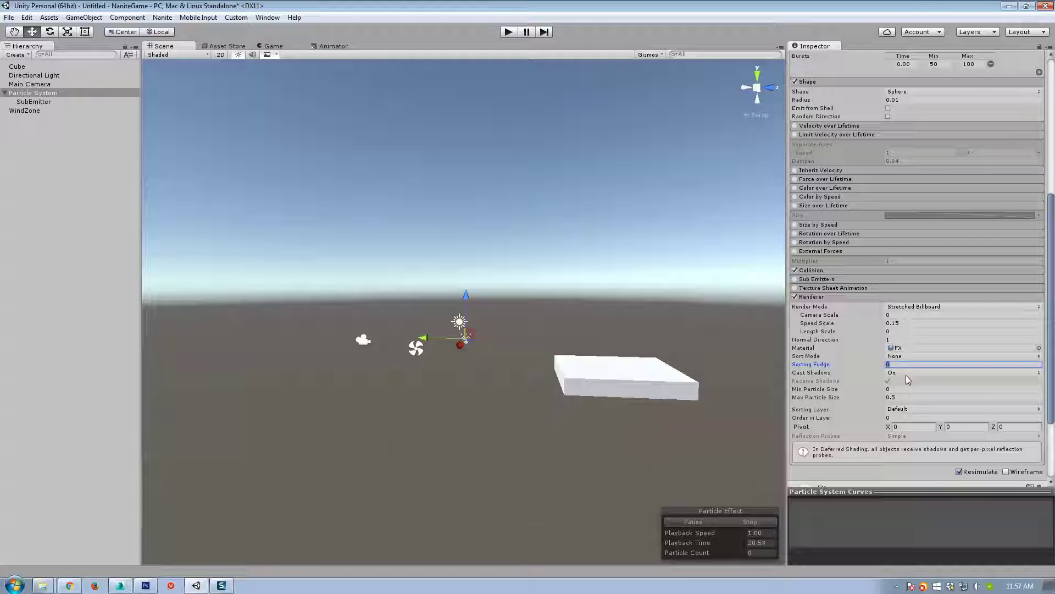
left_click(906, 375)
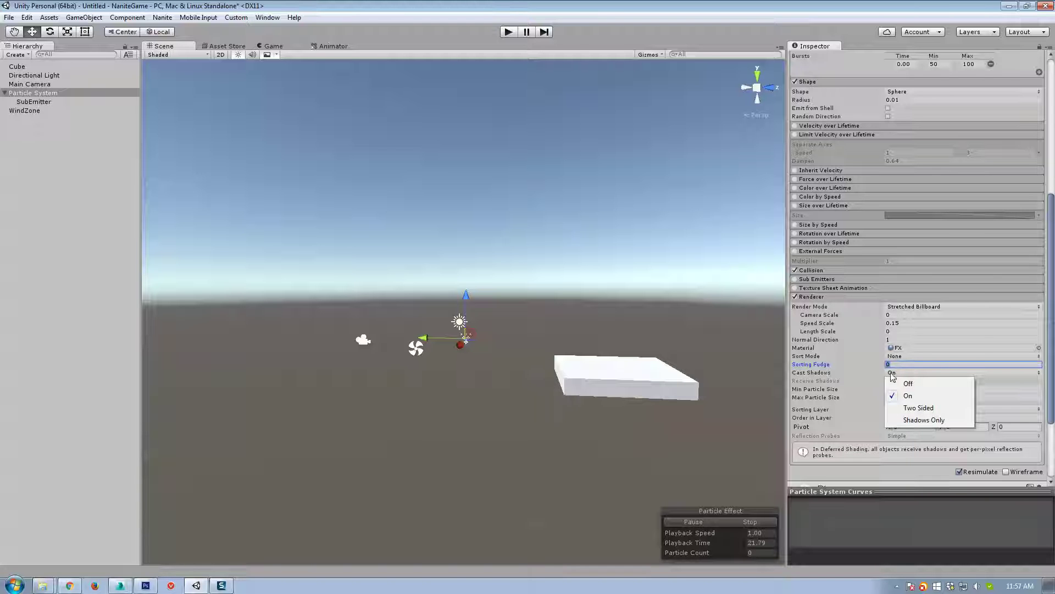
left_click(908, 385)
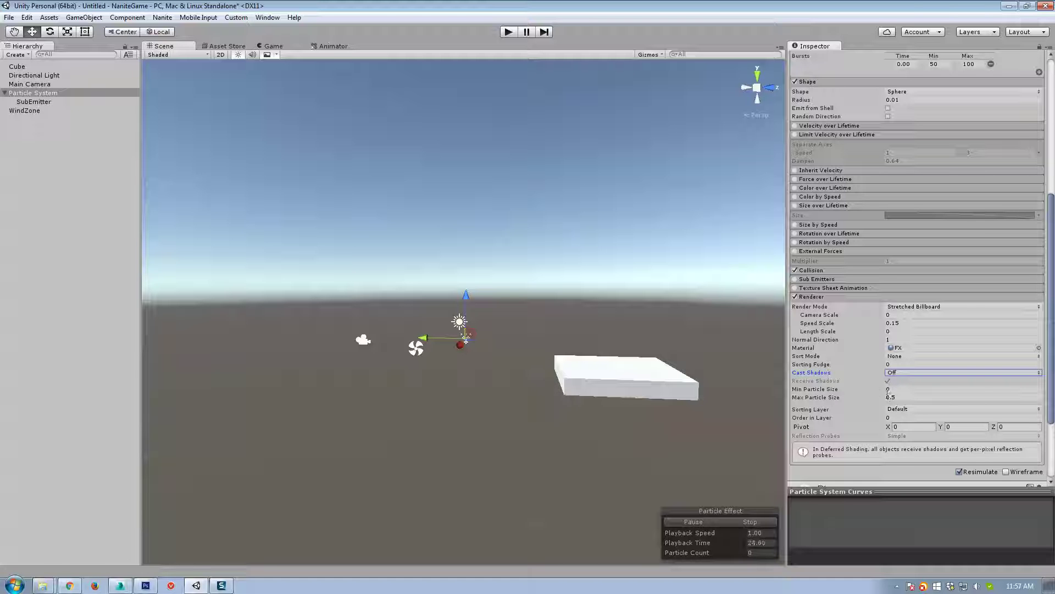
left_click(758, 523)
left_click(712, 521)
Step: Turn looping on, replace the burst with a continuous emission rate of 12, and restart the particle playback
scroll(906, 192, "up", 10)
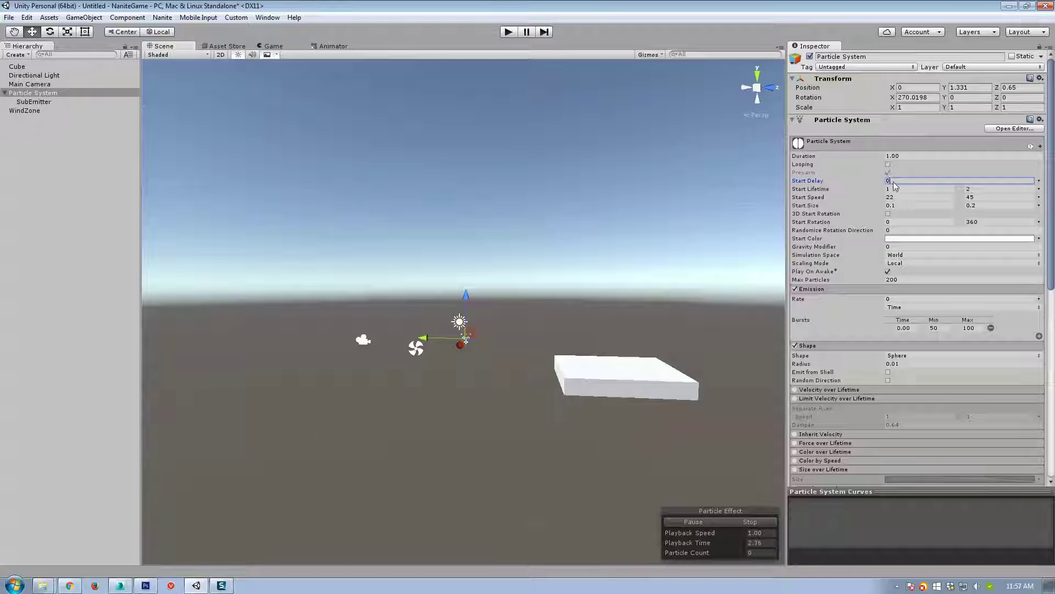
left_click(890, 164)
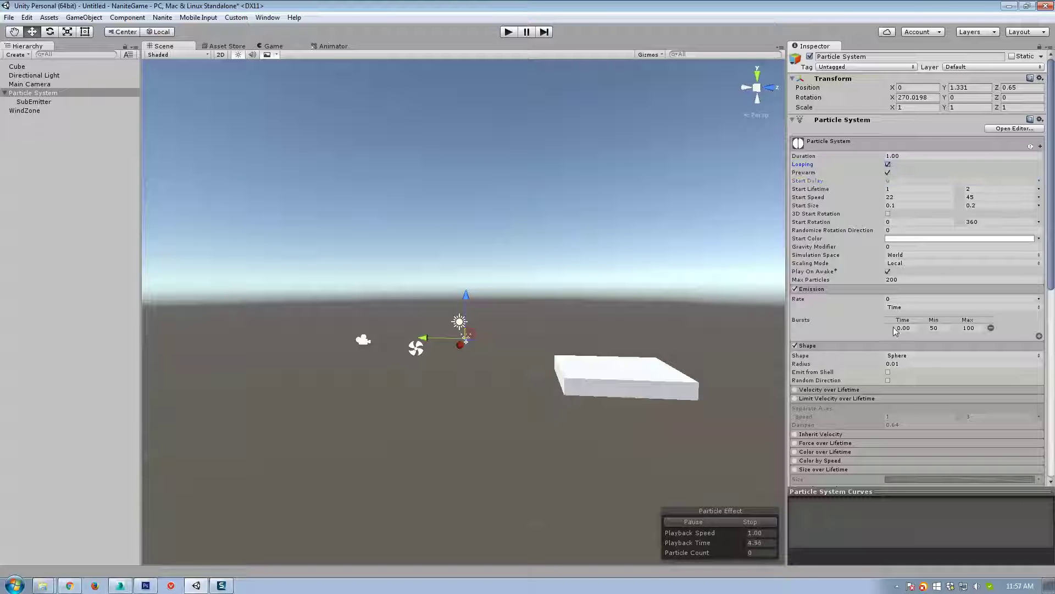
left_click(903, 299)
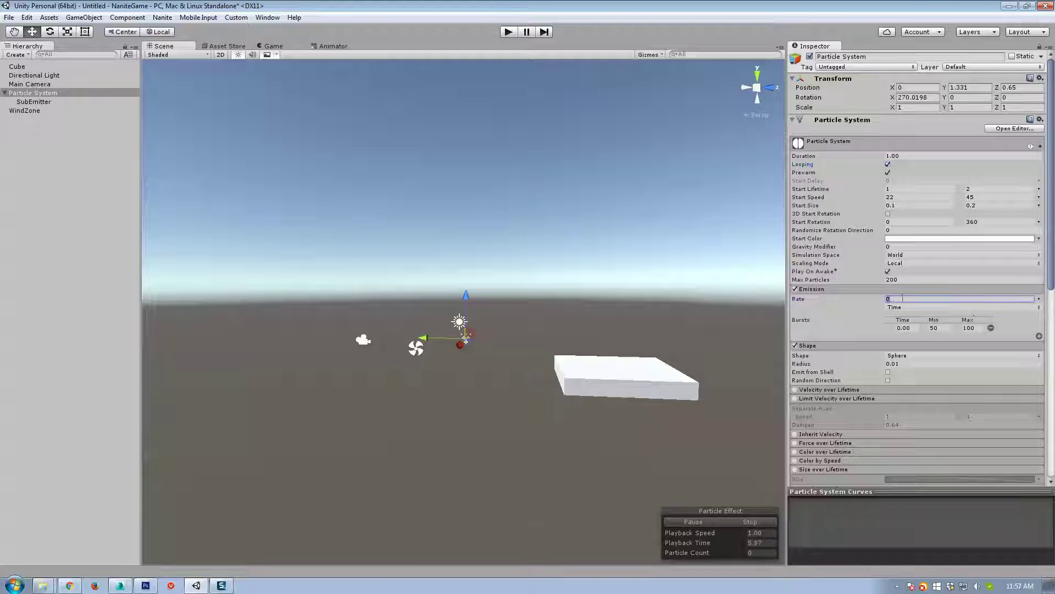
type("12")
left_click(991, 328)
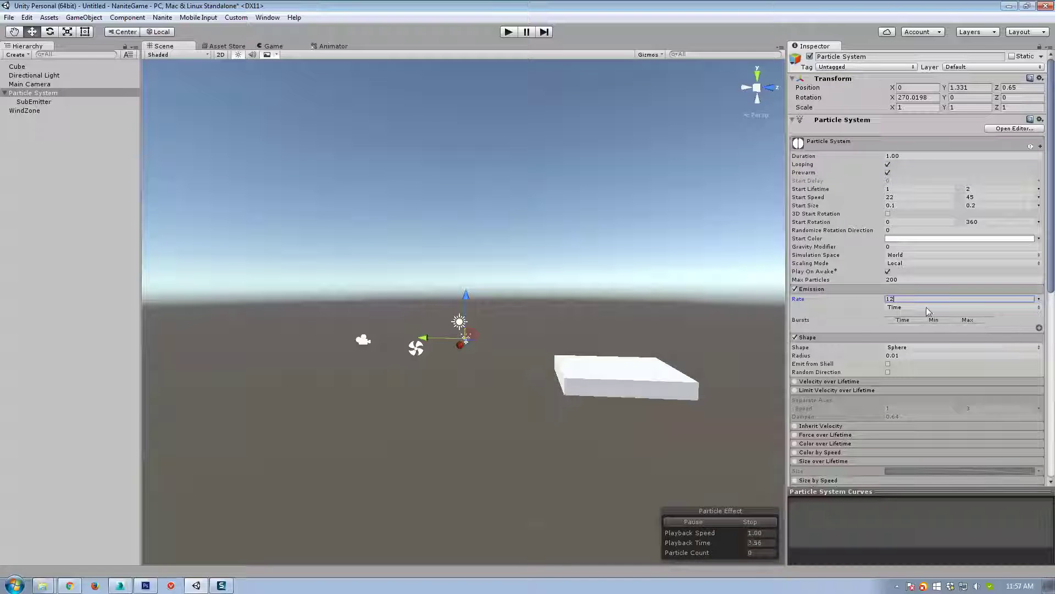
left_click(749, 522)
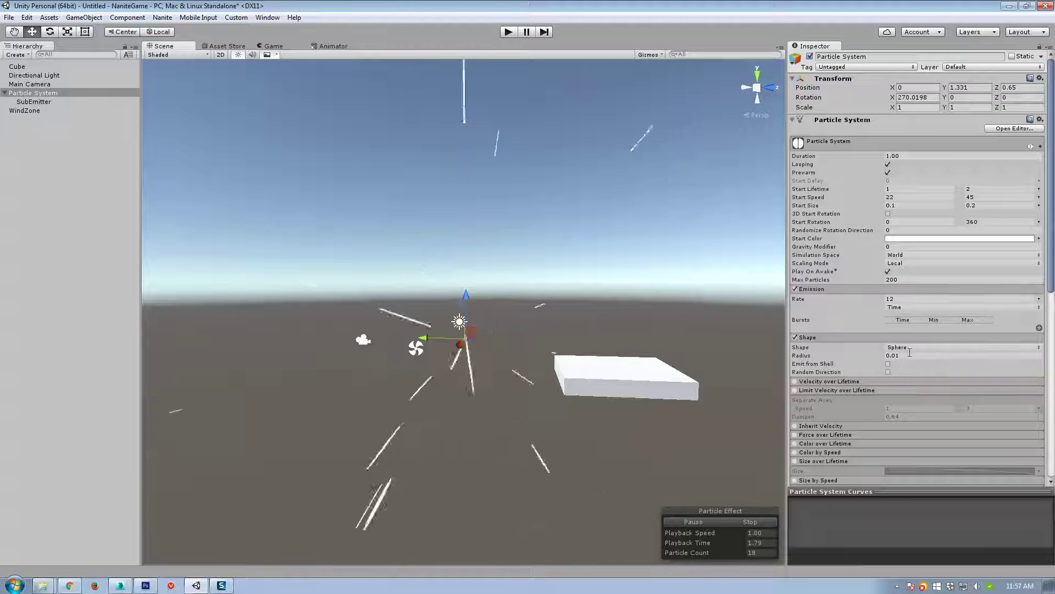
Step: Try larger Min and Max Particle Size values in the Renderer, then undo both size changes
scroll(910, 352, "down", 8)
left_click(880, 393)
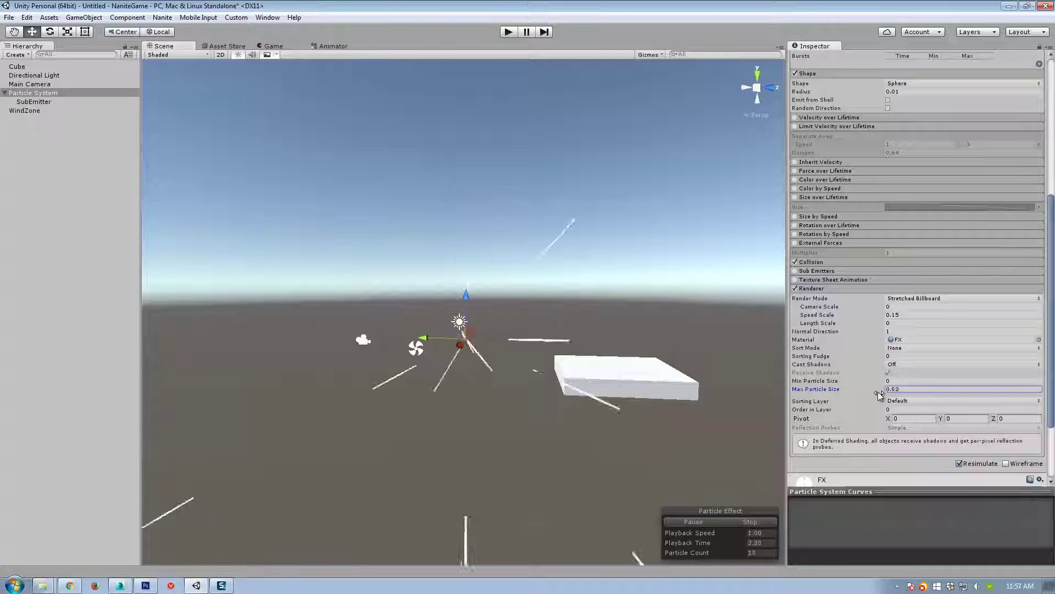
mouse_move(879, 393)
left_mouse_down()
mouse_move(873, 385)
mouse_move(902, 383)
mouse_move(871, 384)
mouse_move(894, 385)
mouse_move(886, 389)
left_mouse_up()
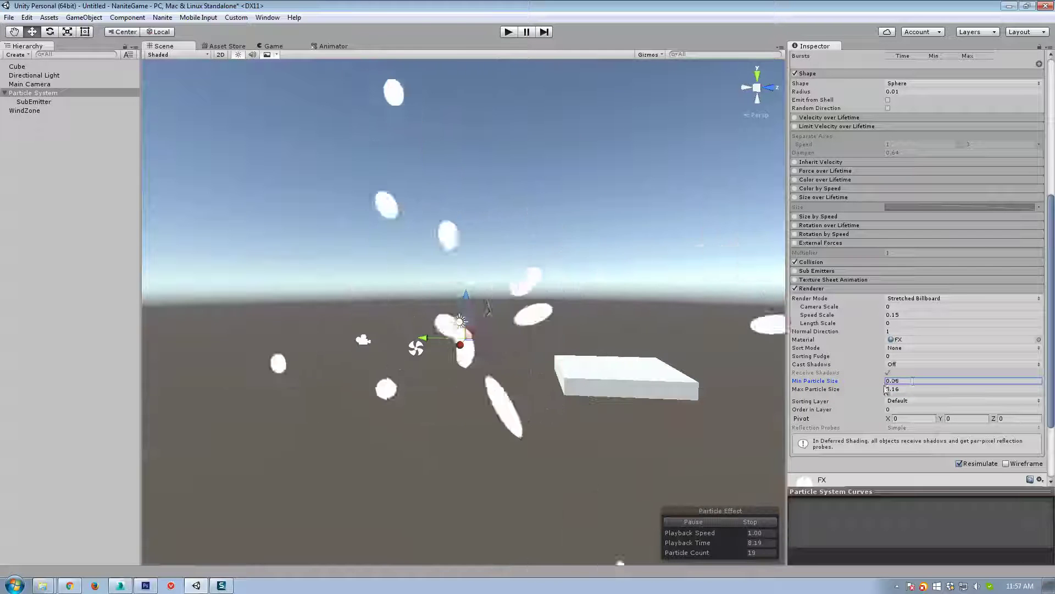
key("ctrl+z")
key("ctrl+z")
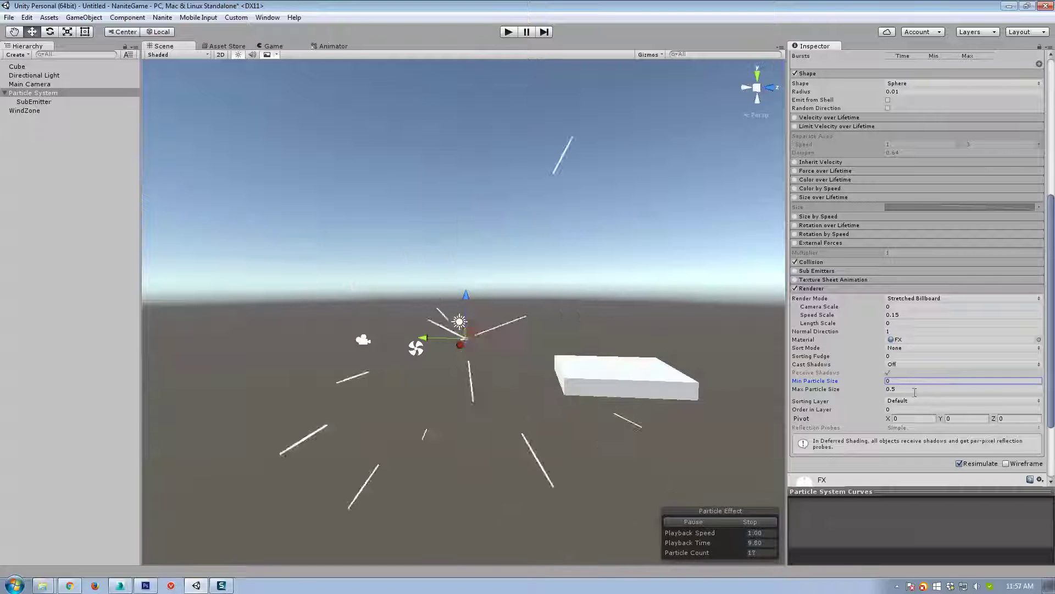
Step: Inspect the project's Sorting Layers through Add Sorting Layer, then return to the Particle System's Renderer settings
left_click(906, 402)
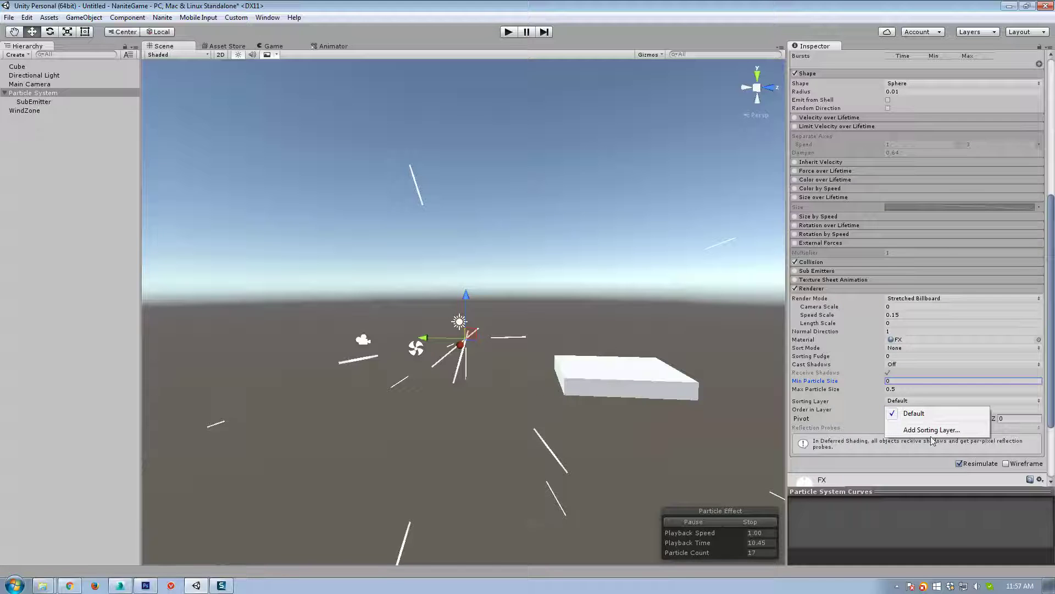
left_click(933, 429)
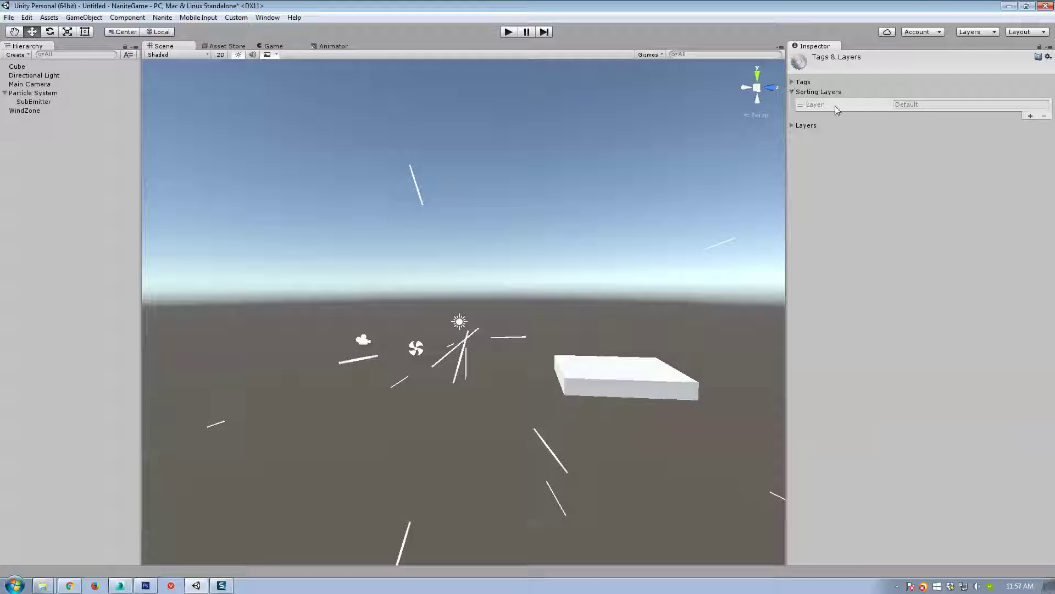
left_click(24, 94)
scroll(928, 437, "down", 10)
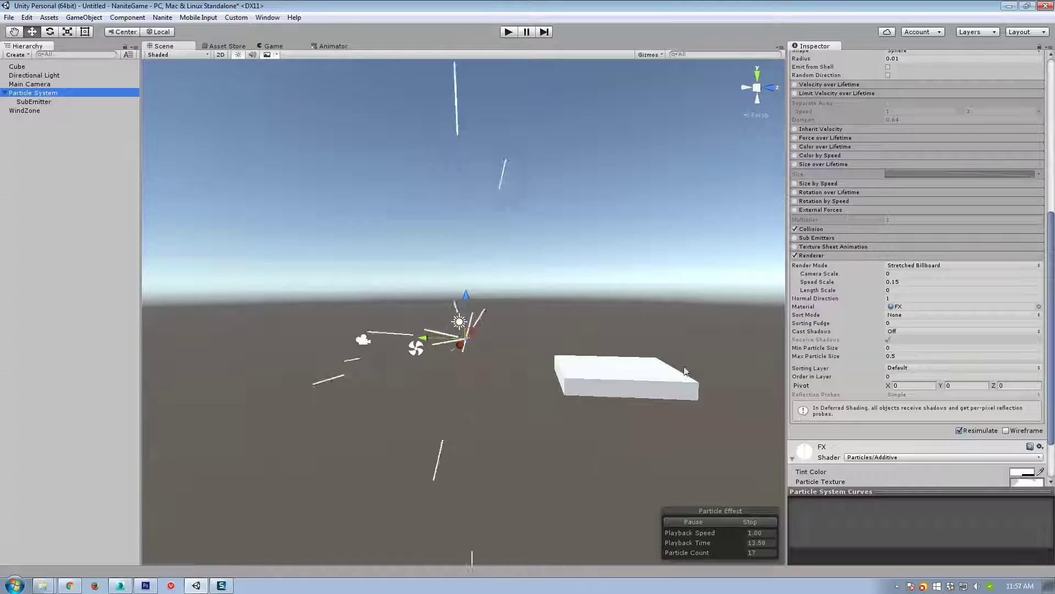
left_click_drag(731, 387, 778, 399, "alt")
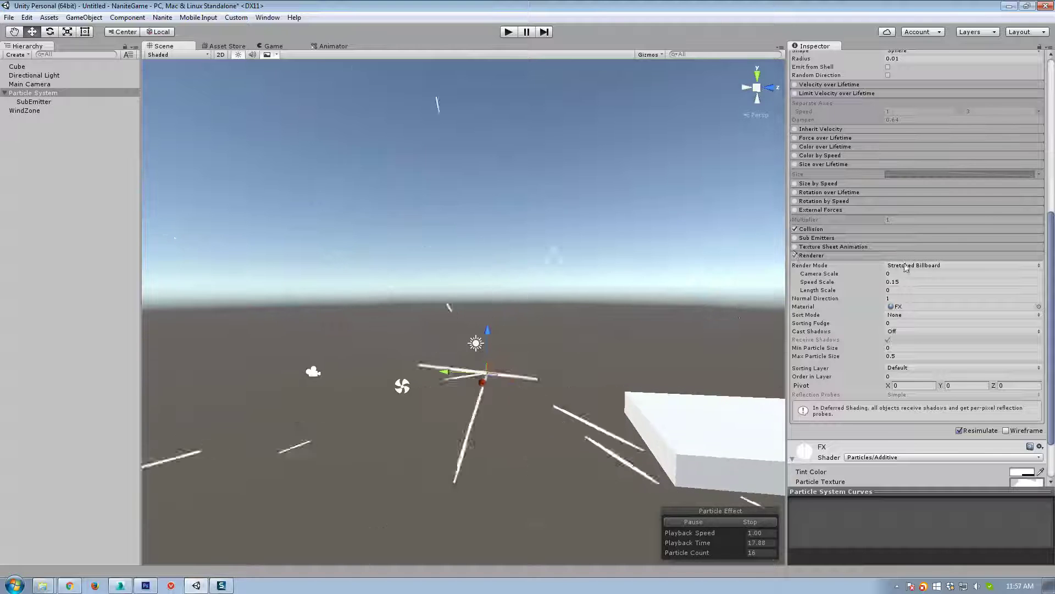
Step: Set the Particle System's Start Speed to 1 to 2 and its Start Size to 1 to 2
scroll(921, 240, "up", 10)
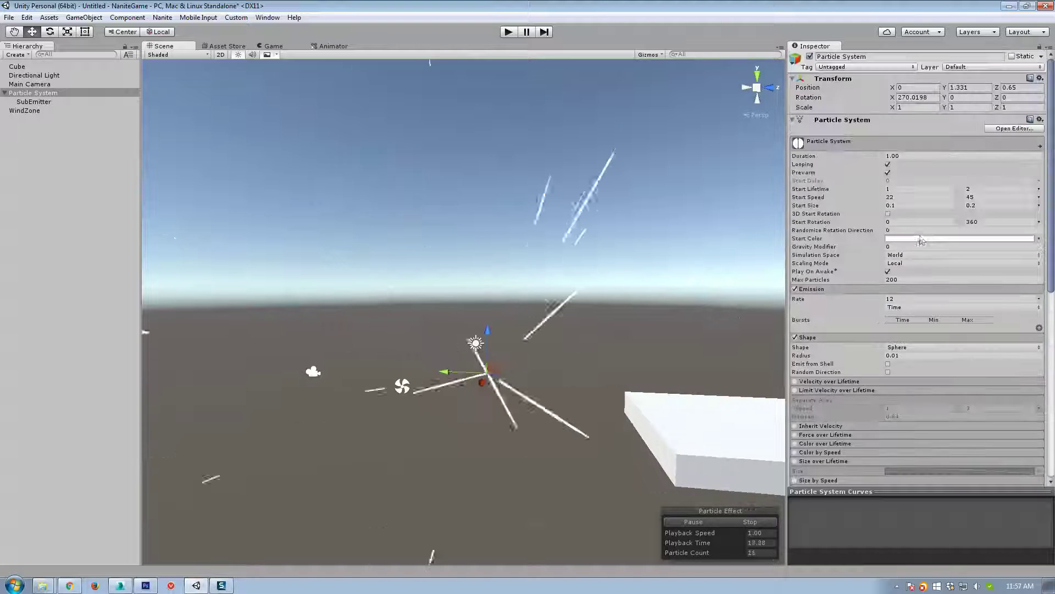
left_click(934, 197)
type("1")
key("Tab")
type("2")
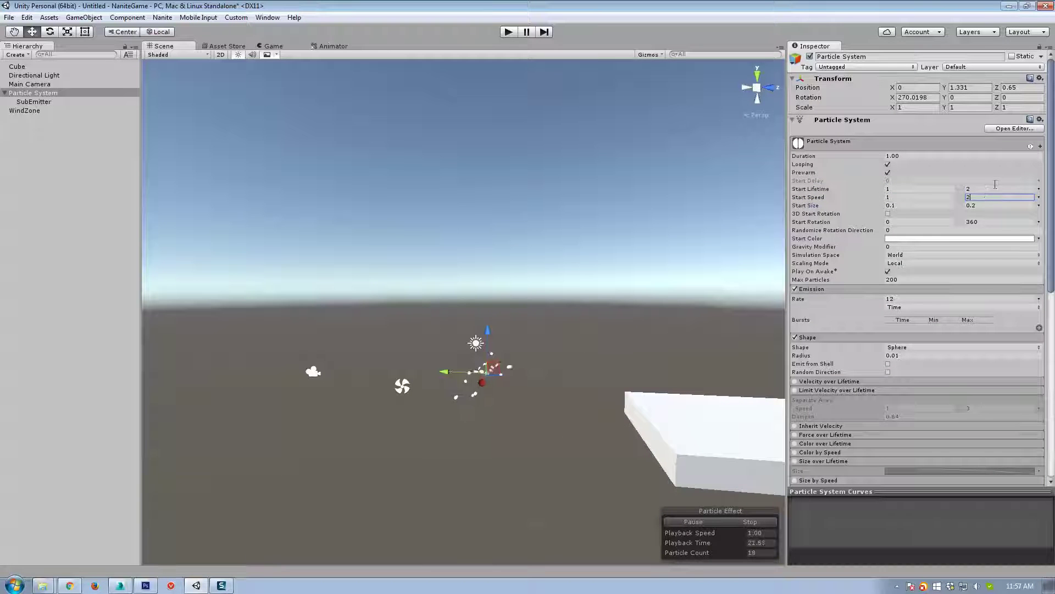
key("Tab")
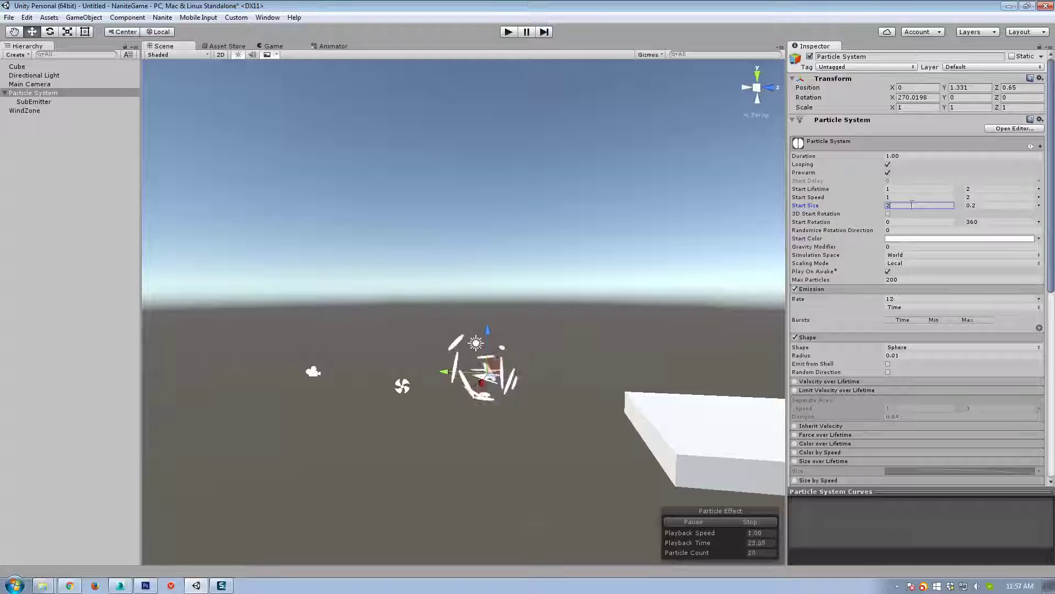
key("Tab")
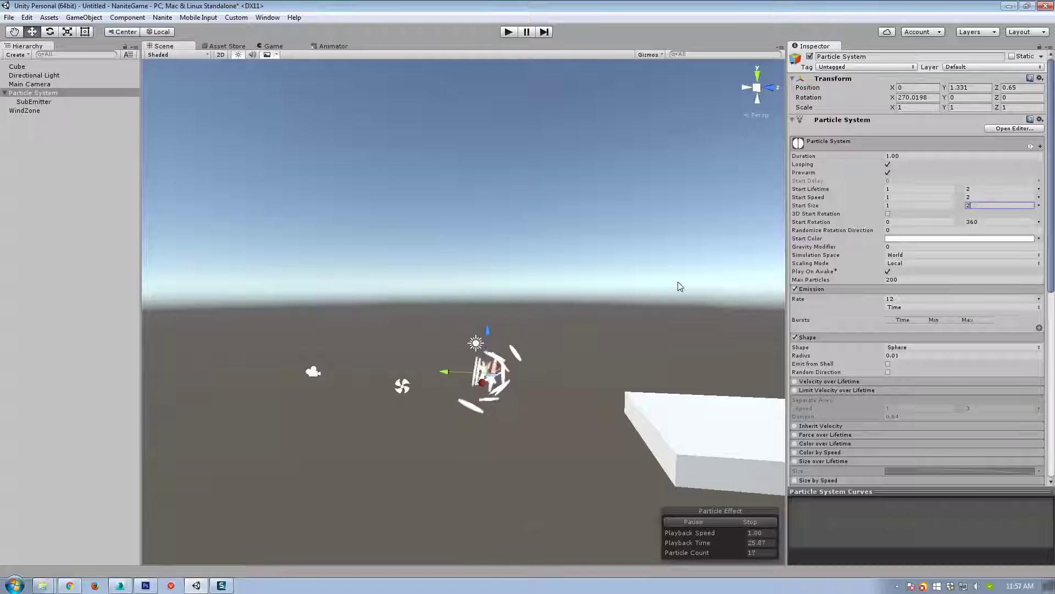
type("2")
Step: Change the Renderer's Render Mode to Billboard and view the particles from a closer angle
scroll(893, 446, "down", 6)
left_click(935, 364)
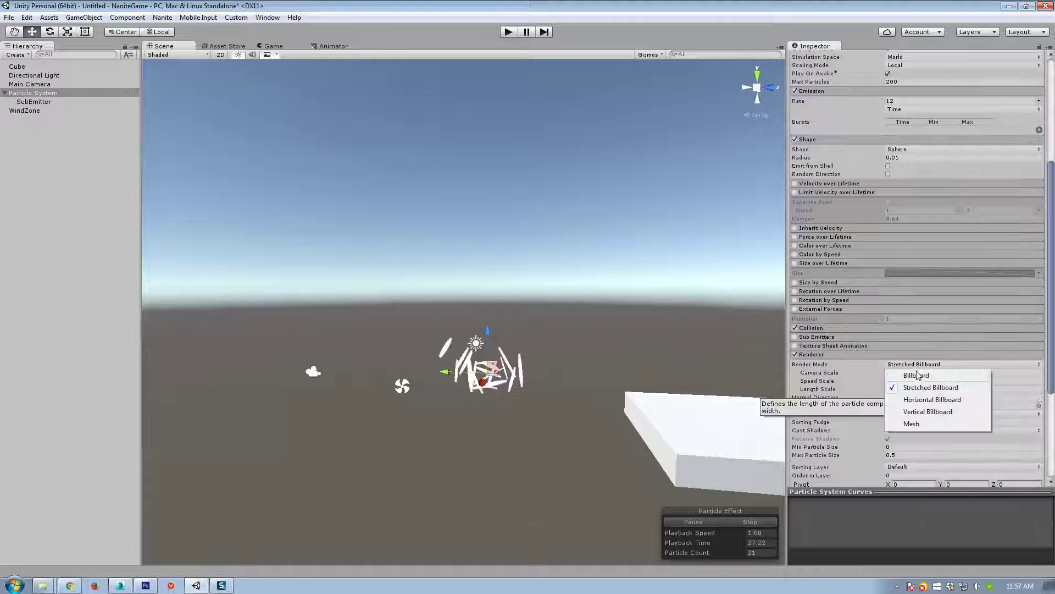
left_click(907, 373)
left_click_drag(640, 385, 637, 374, "alt")
Step: Reduce the Emission Rate to 1 to show individual billboard particles
scroll(637, 374, "up", 3)
scroll(901, 137, "up", 2)
left_click(901, 134)
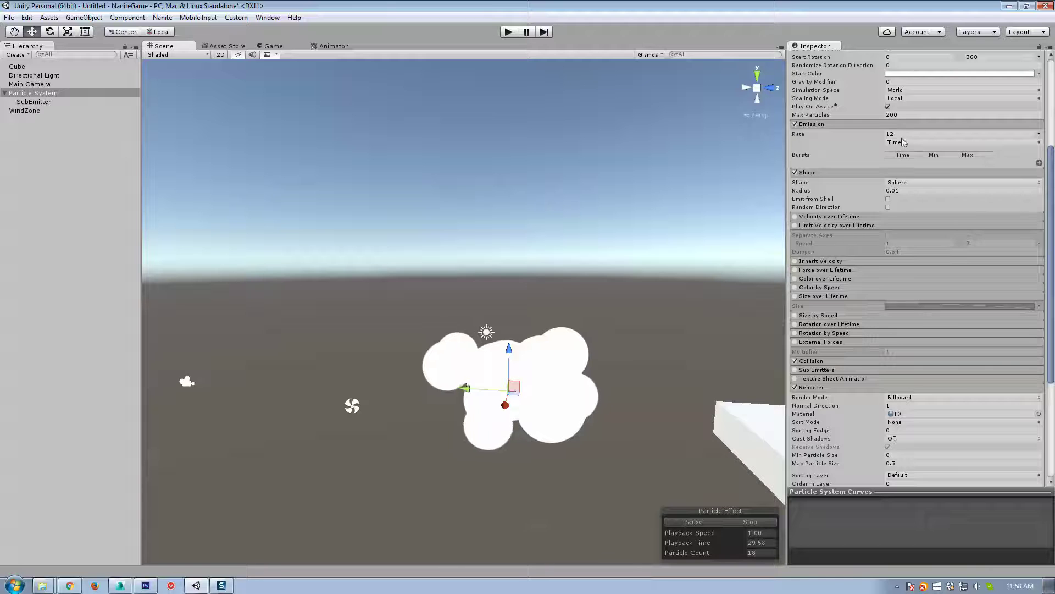
type("1")
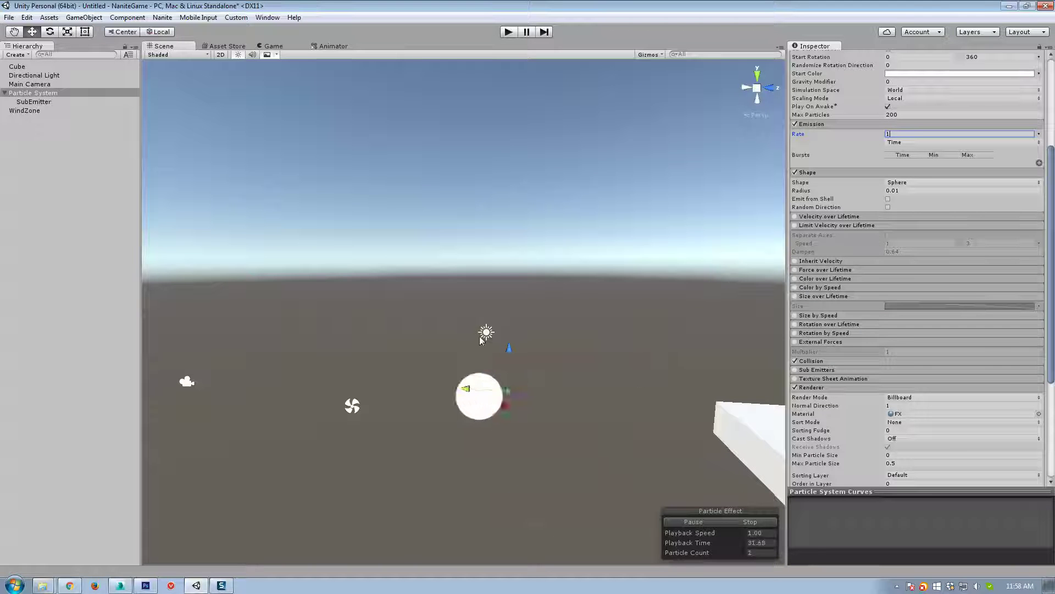
scroll(946, 439, "down", 5)
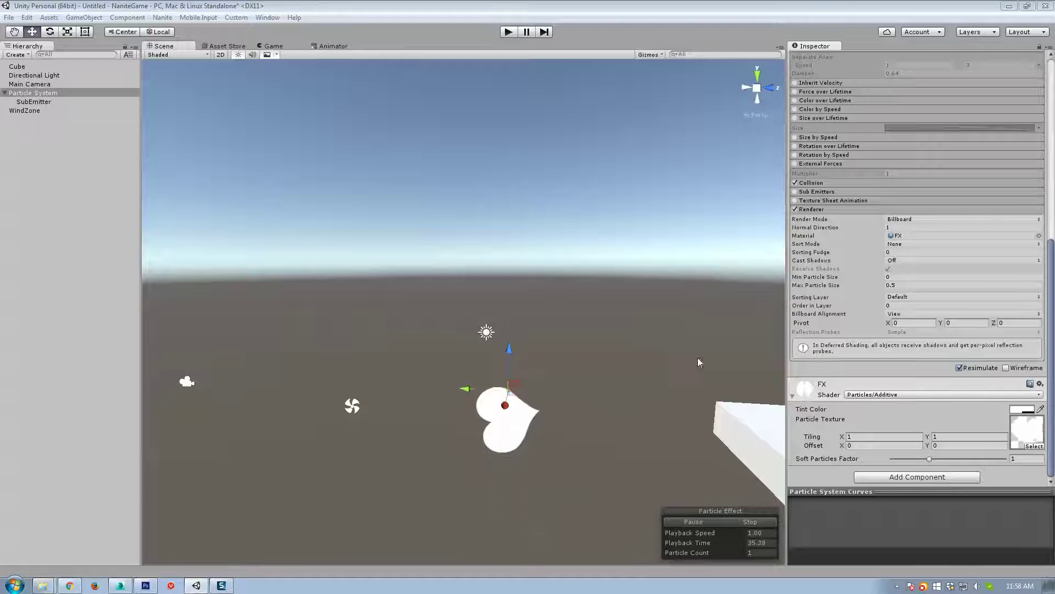
Step: Switch the scene's draw mode to Shaded Wireframe to show the outlines of the particle quads
left_click(159, 55)
left_click(165, 90)
right_click_drag(552, 231, 554, 252)
Step: Set the maximum Start Rotation to 0 so every particle spawns upright
scroll(933, 247, "up", 6)
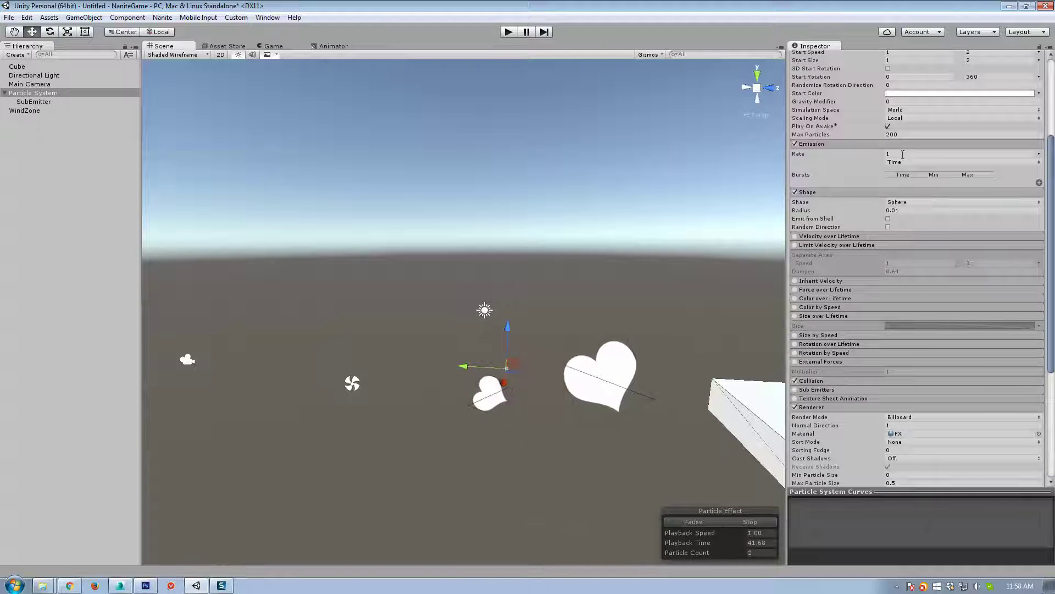
scroll(944, 178, "up", 2)
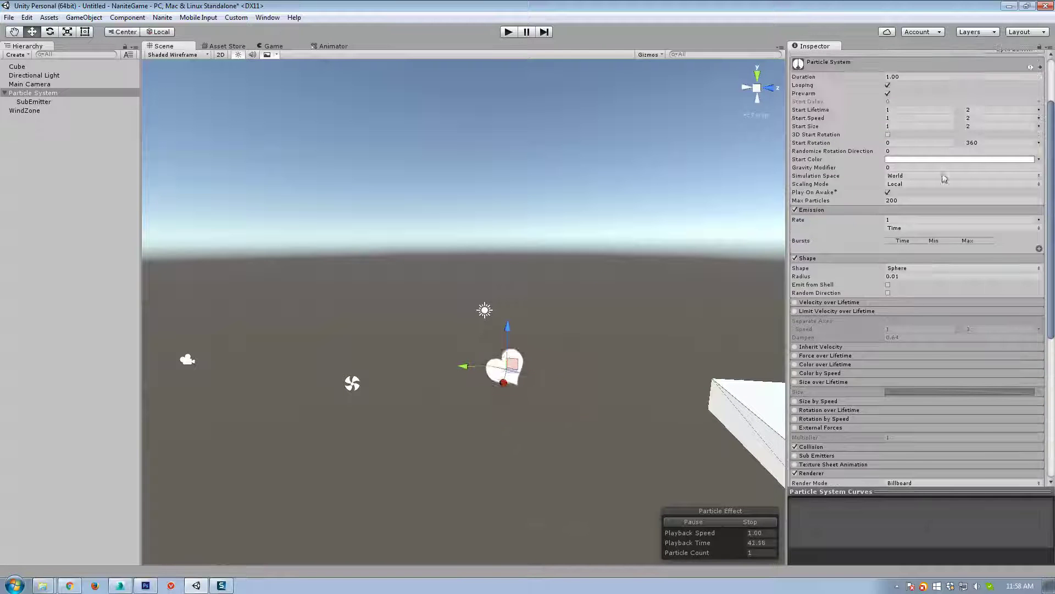
left_click(987, 143)
type("0")
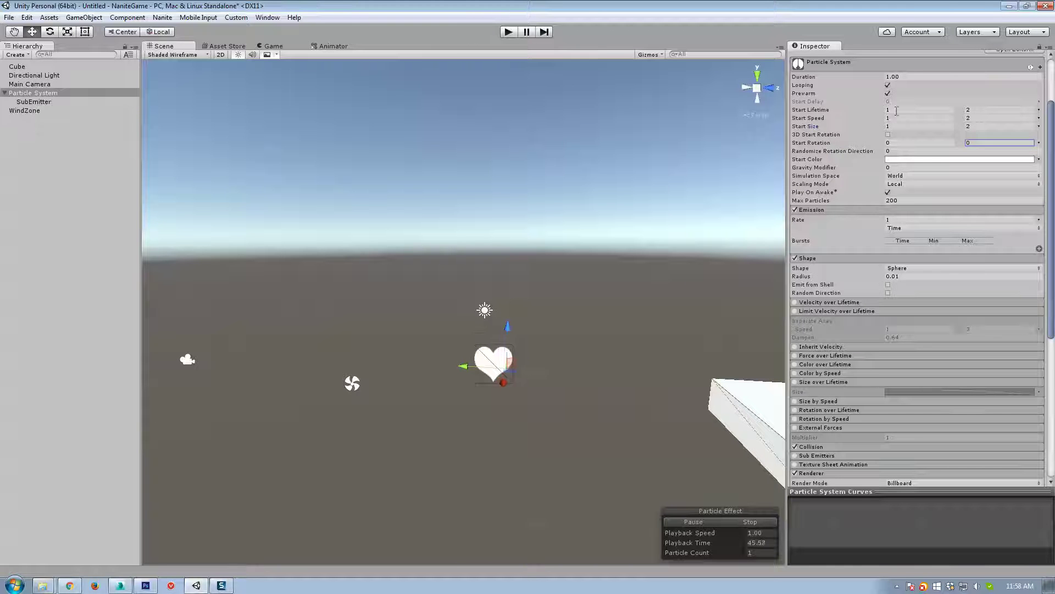
Step: Set both the minimum and maximum Start Size of the particles to 0
left_click(905, 126)
type("0")
key("Tab")
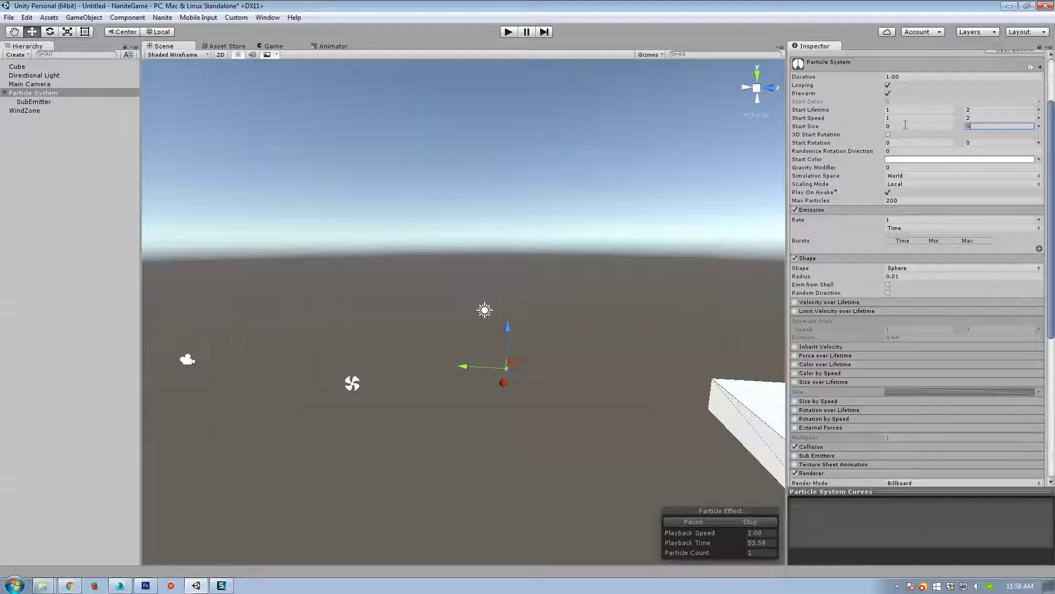
key("w")
right_click_drag(633, 346, 643, 358)
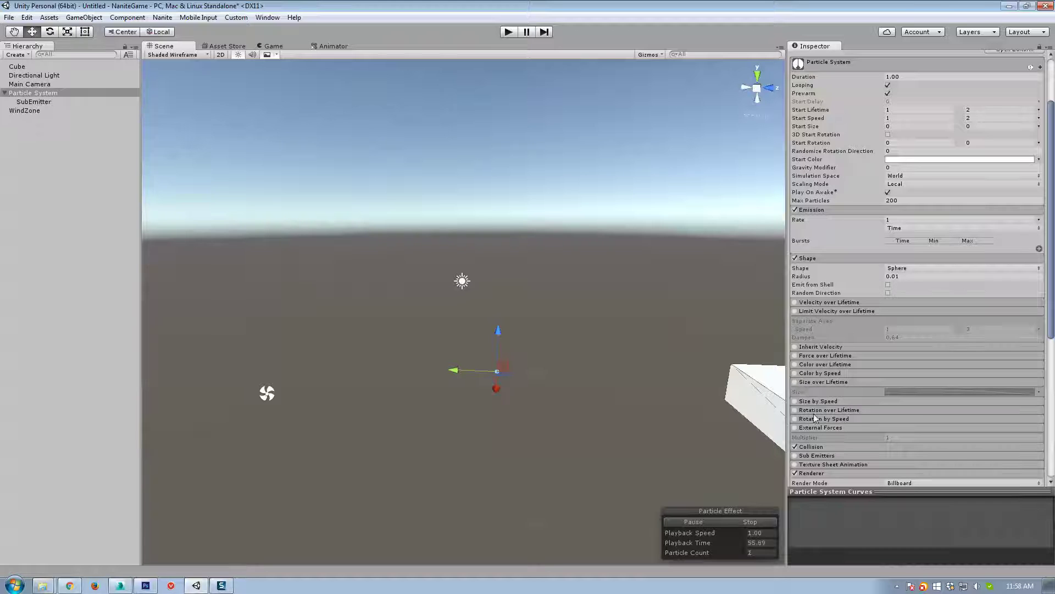
Step: Enable Size over Lifetime, show its size curve, and set Start Size to 2 to 3
left_click(795, 382)
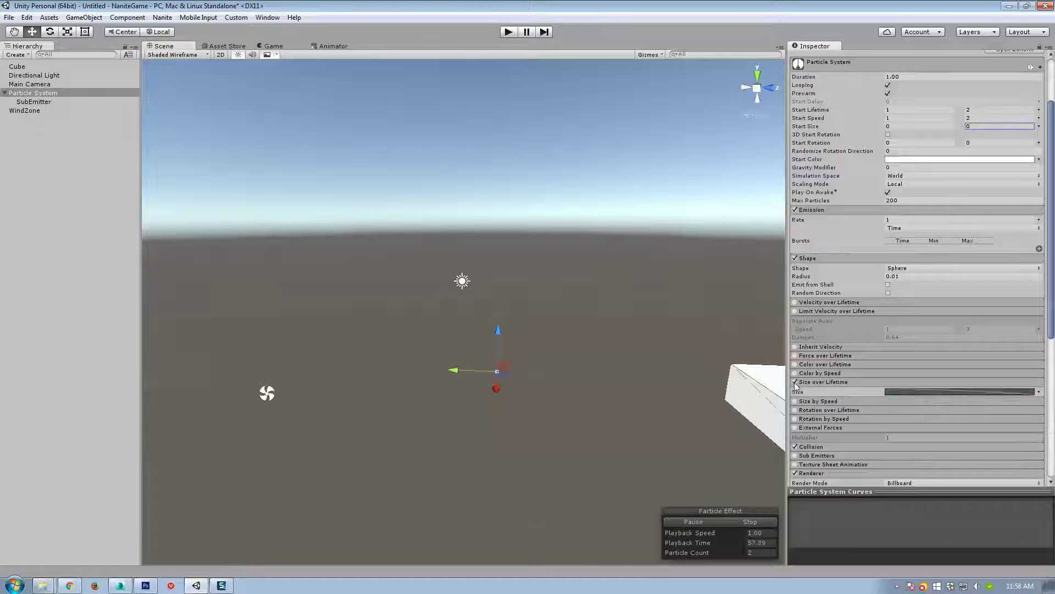
left_click(907, 391)
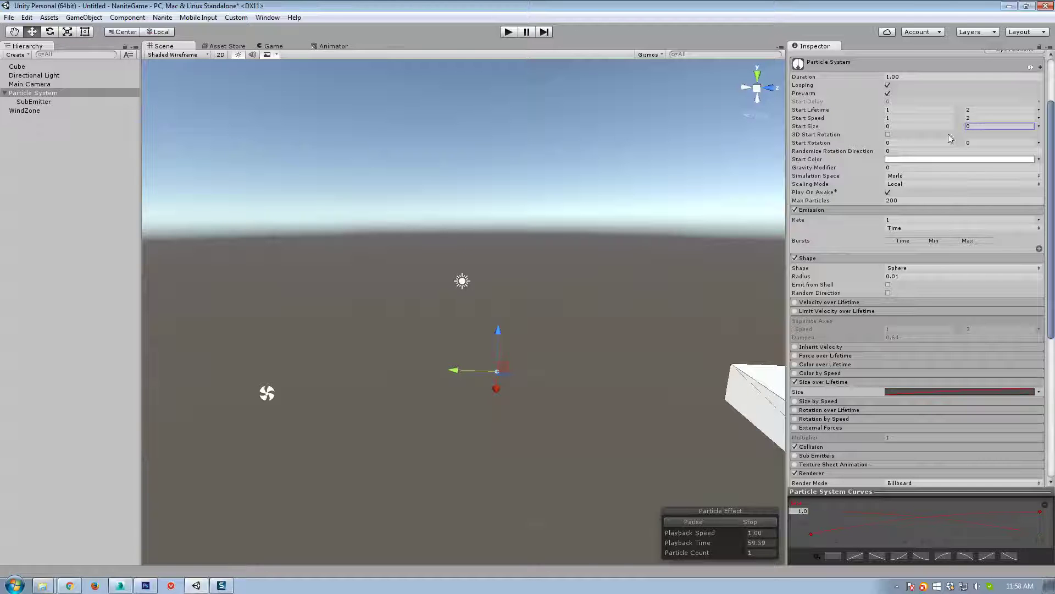
type("1")
type("3")
left_click(912, 125)
type("2")
Step: Set both Start Speed values to 0 and the effect's Duration to 2, keeping the particles at the emitter
left_click(902, 118)
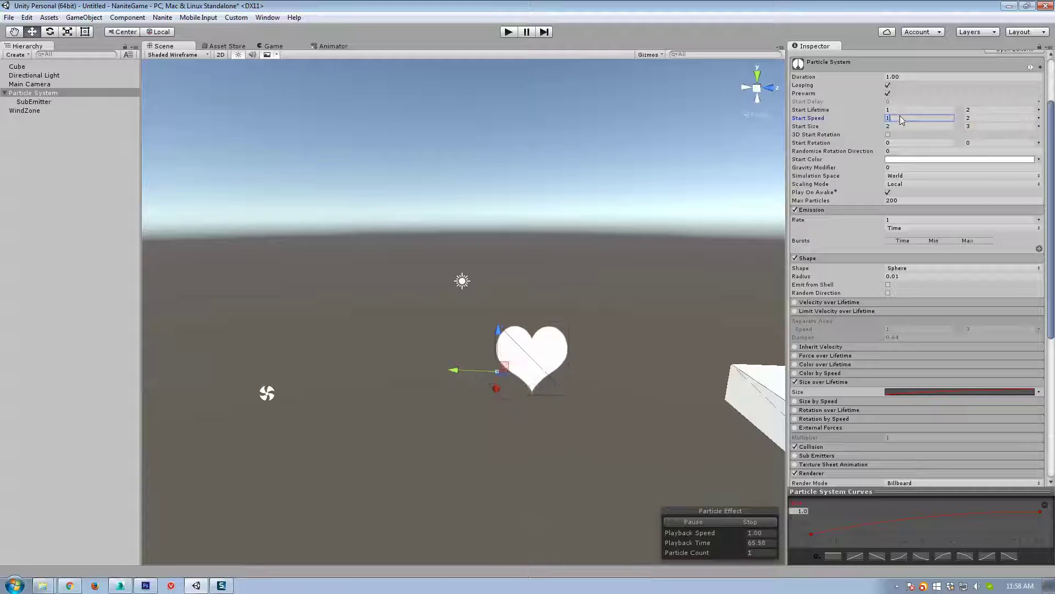
type("0")
left_click(968, 117)
type("0")
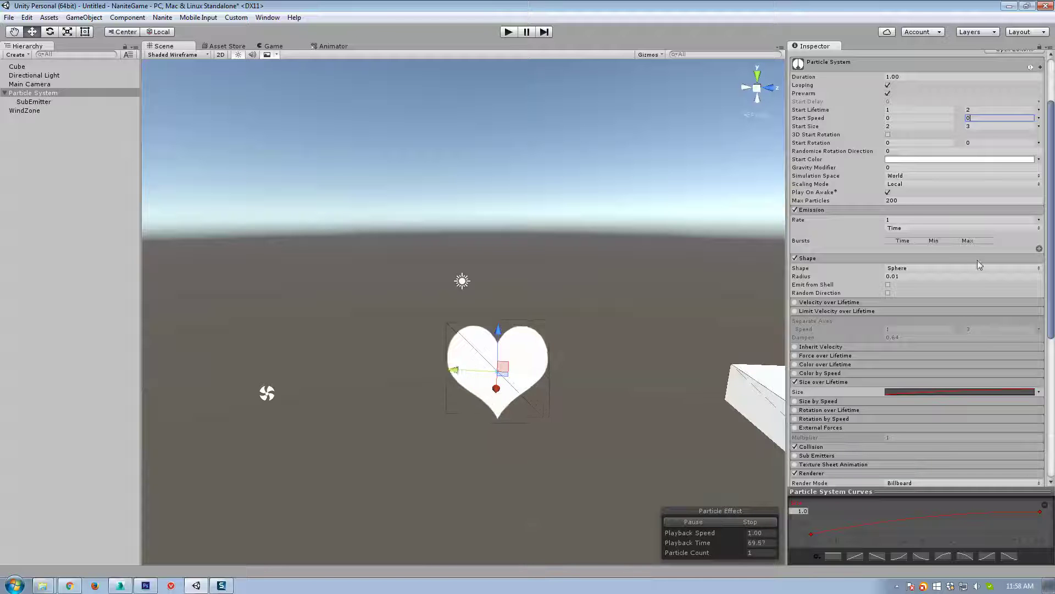
left_click(910, 76)
type("2")
scroll(513, 353, "down", 4)
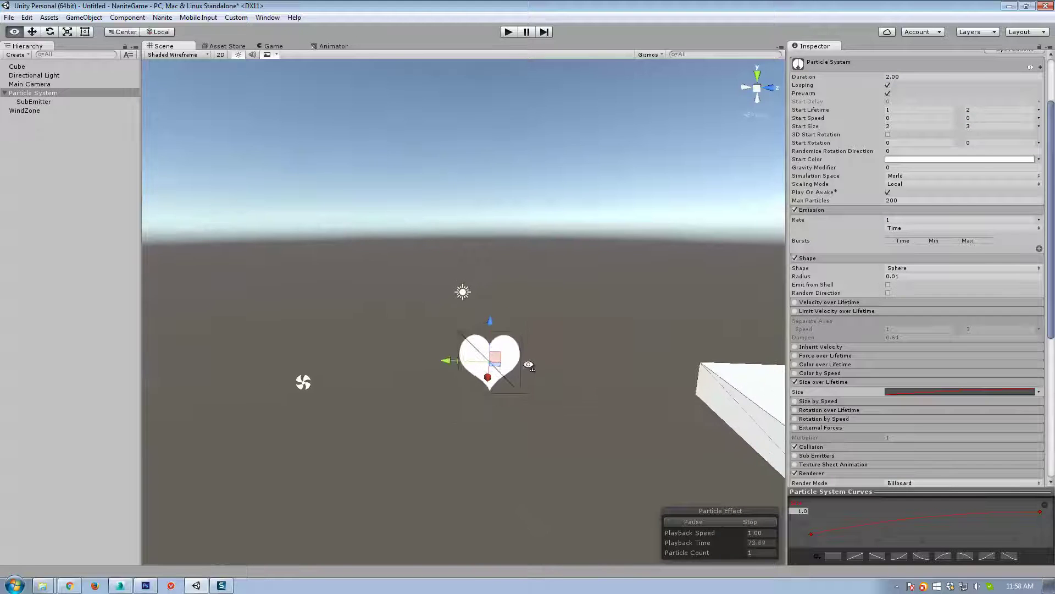
scroll(498, 368, "up", 2)
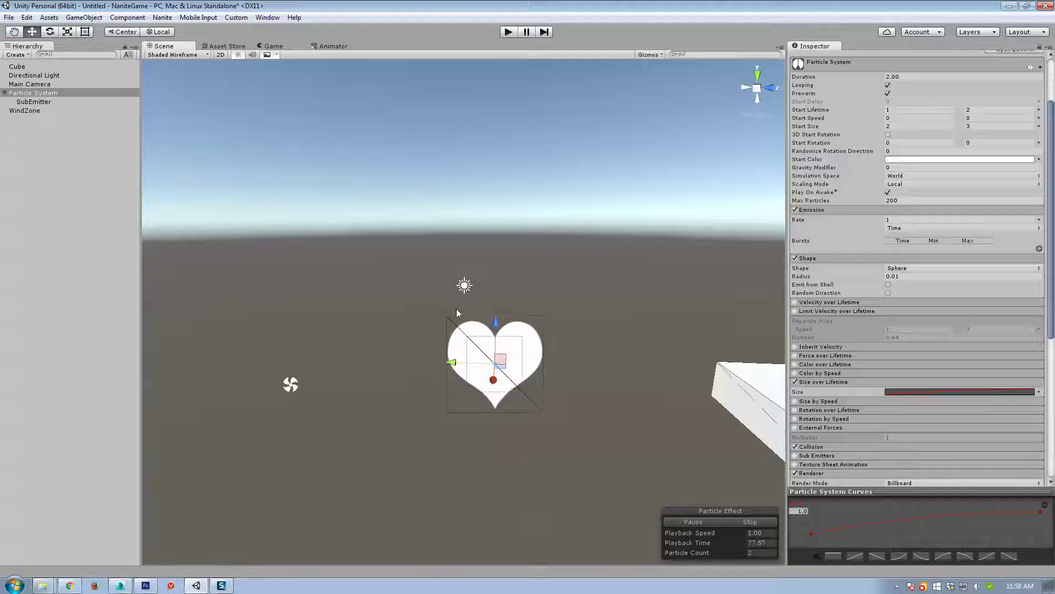
Step: Try a Renderer Pivot Z offset of -1.15, then restore it to 0
scroll(994, 400, "down", 6)
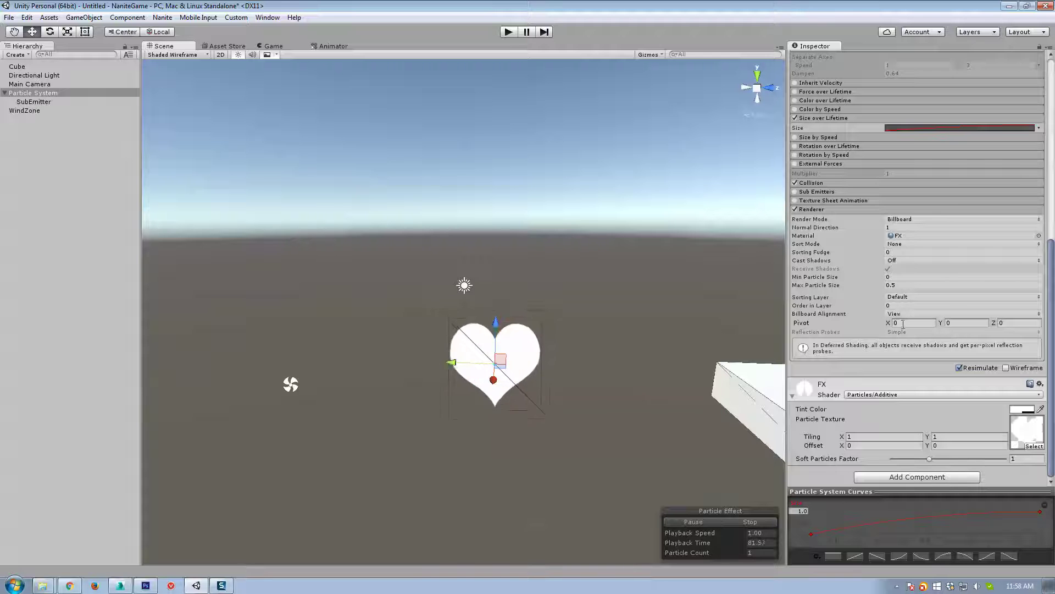
left_click(998, 325)
type("0.05")
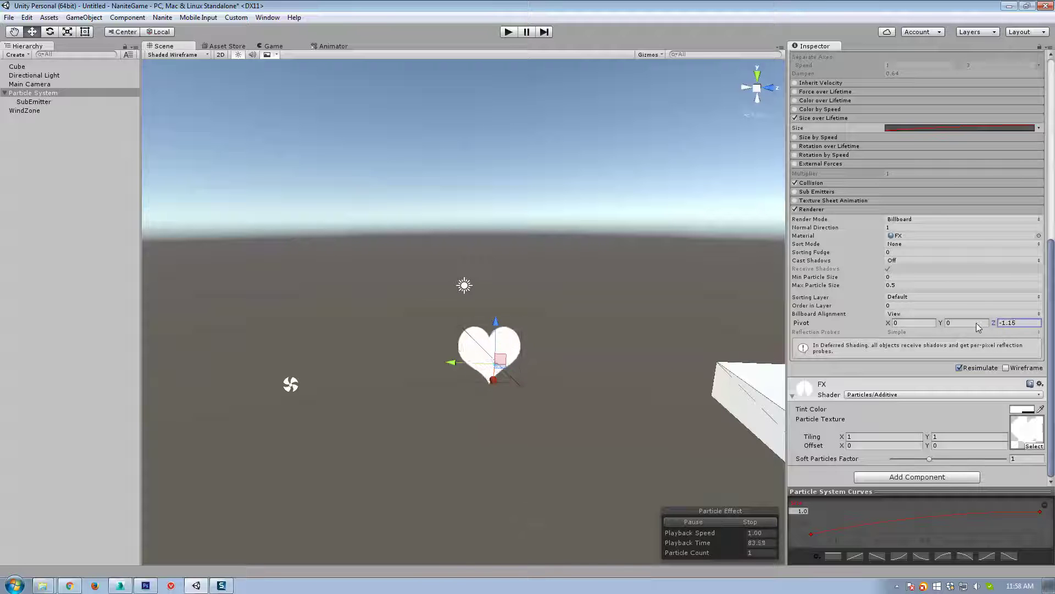
key("BackSpace")
key("BackSpace")
key("BackSpace")
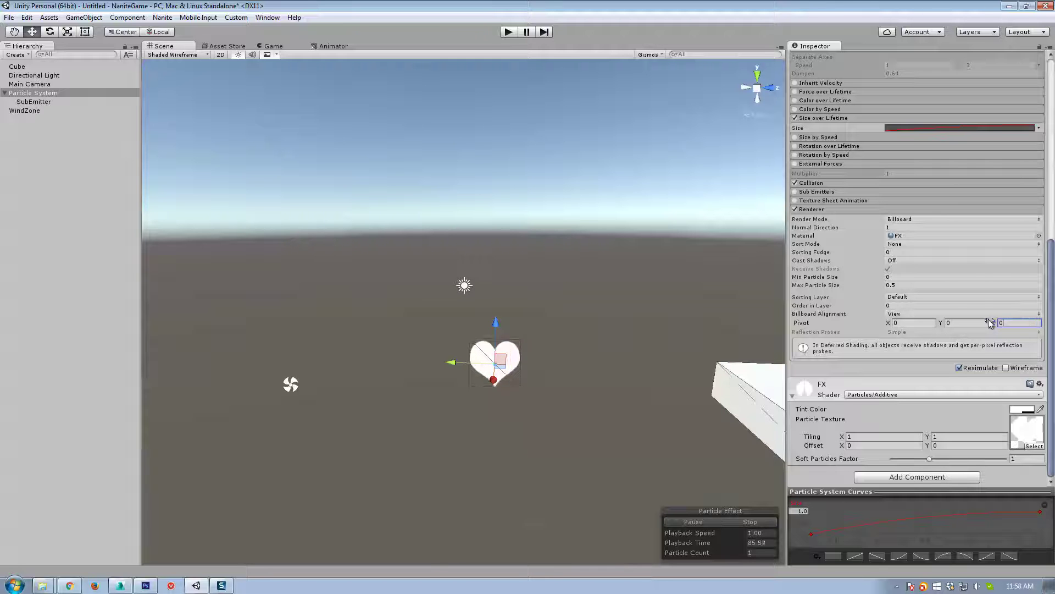
Step: Test Pivot Y offsets on the heart particle, ending at -0.48
left_click(956, 323)
type("0.5")
key("BackSpace")
key("BackSpace")
key("BackSpace")
type("-0.45")
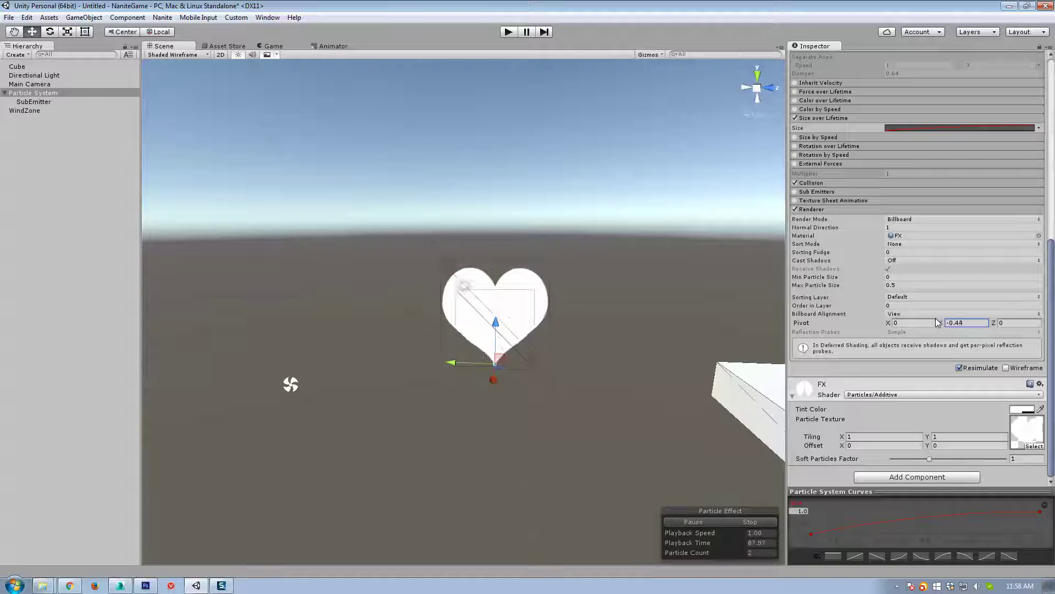
left_click_drag(937, 318, 936, 318)
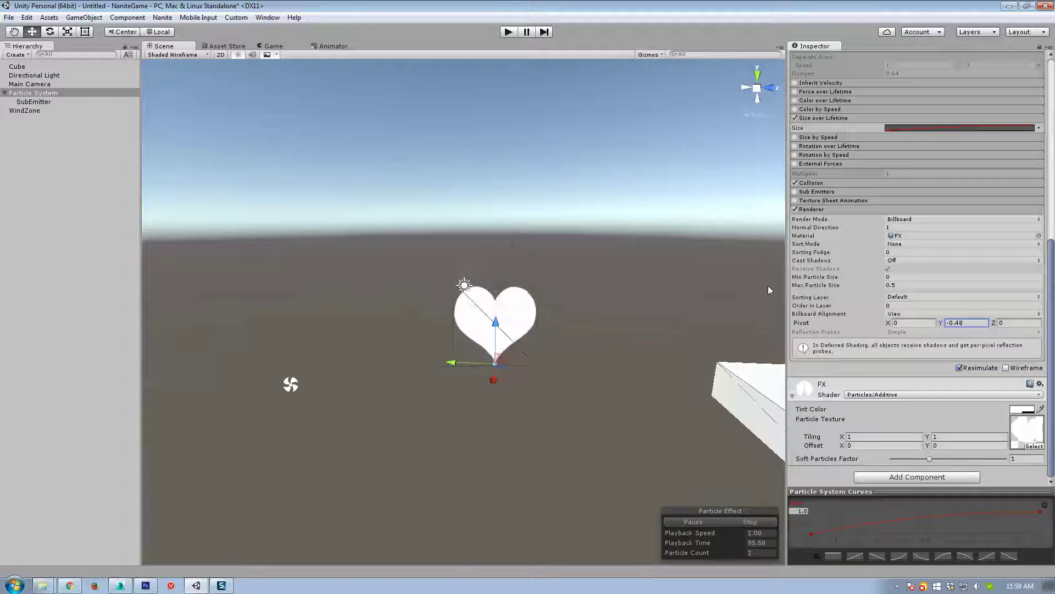
Step: Compare Pivot Y values of 0 and 0.5, then set the Renderer's Pivot Y to -0.5
left_click(971, 324)
type("0")
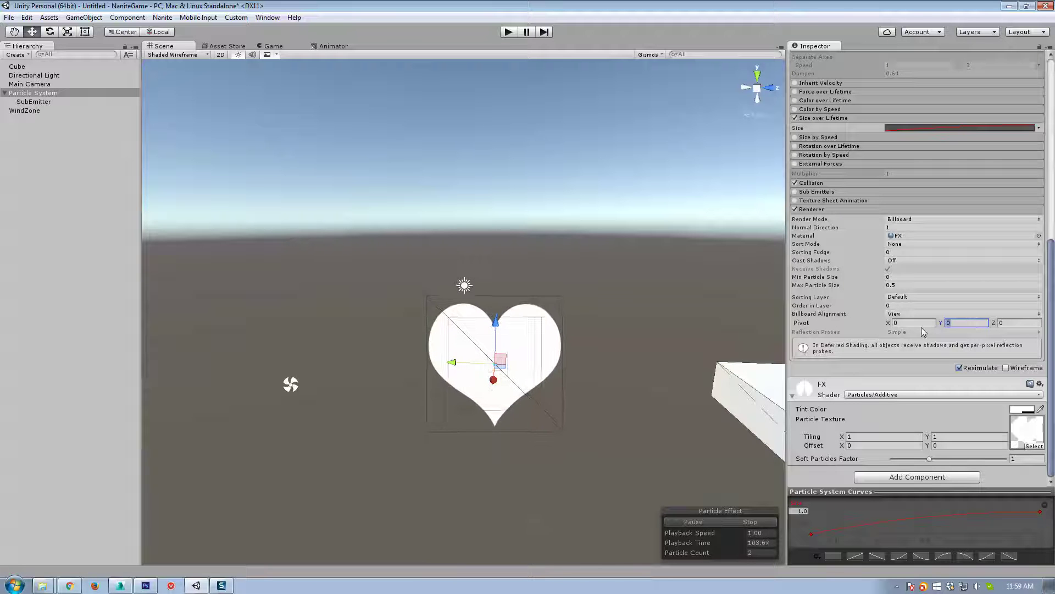
key("BackSpace")
type(".5")
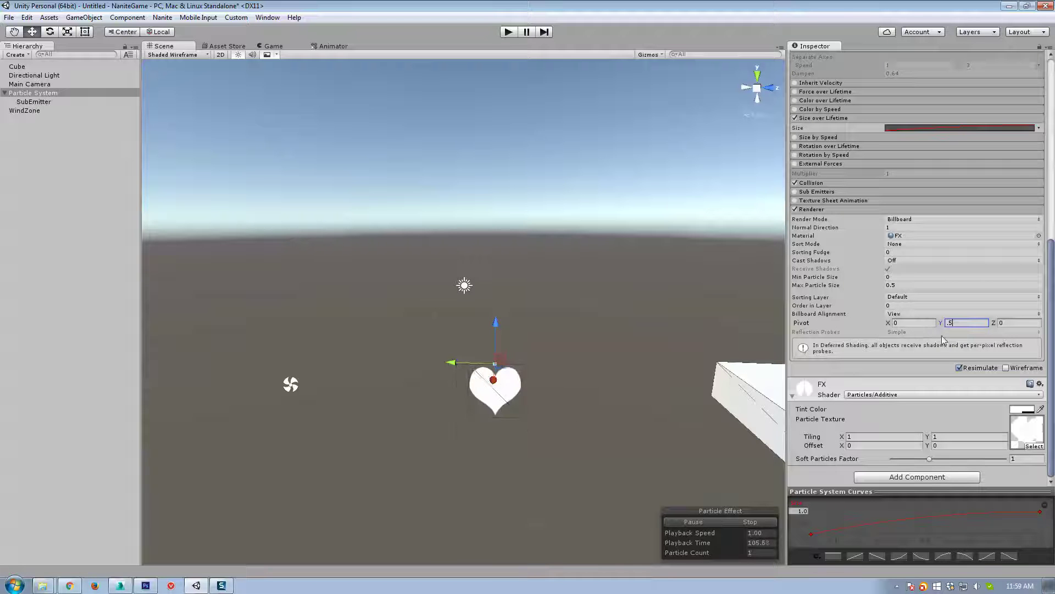
left_click_drag(960, 323, 914, 324)
type("-.5")
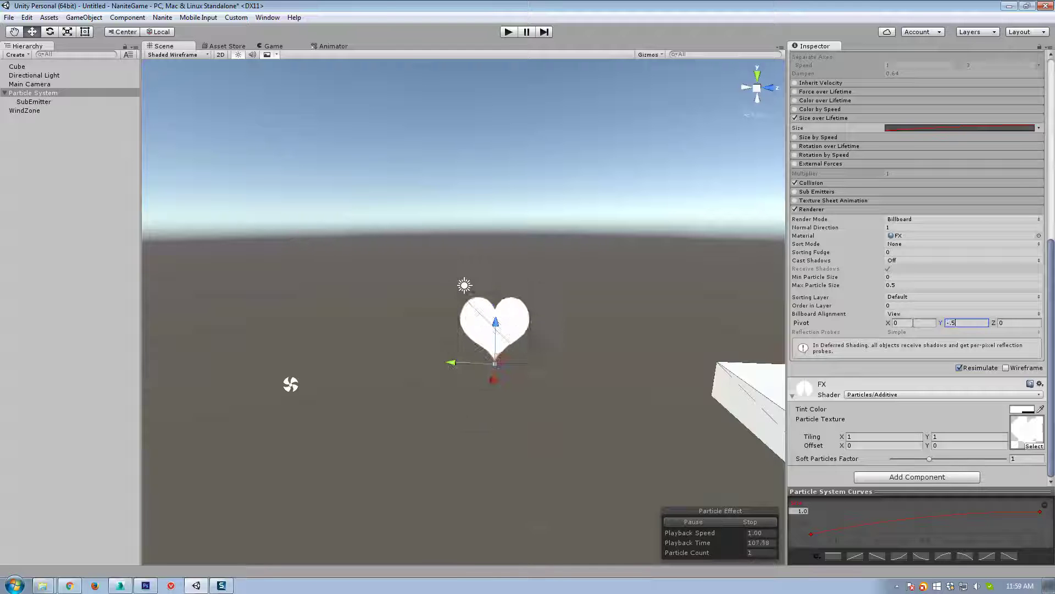
key("Return")
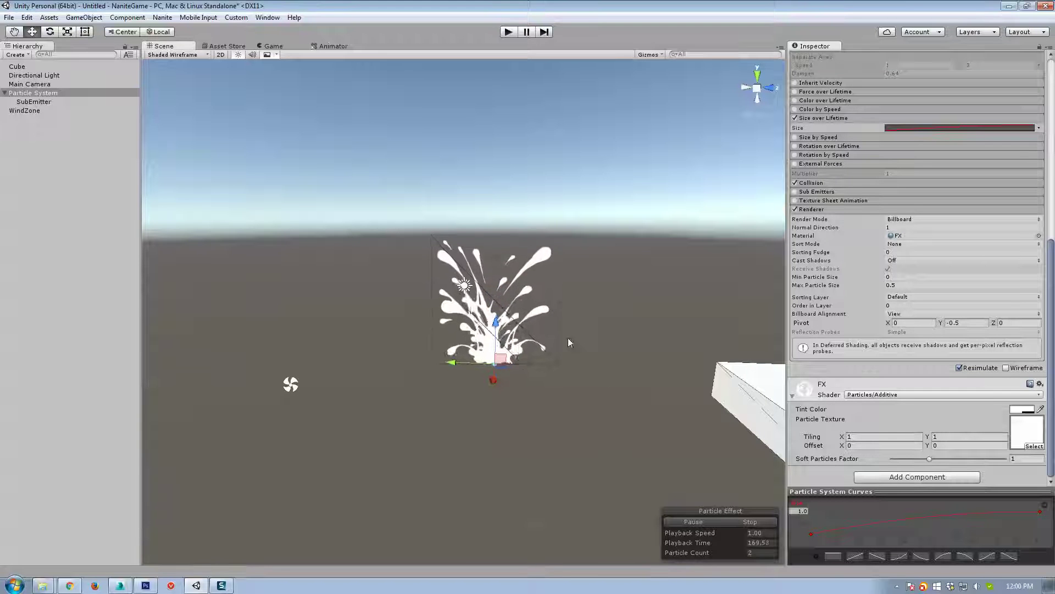
Step: Set the Renderer's Pivot Y to 0 and reposition the particle system beside the edge of the cube
left_click(957, 324)
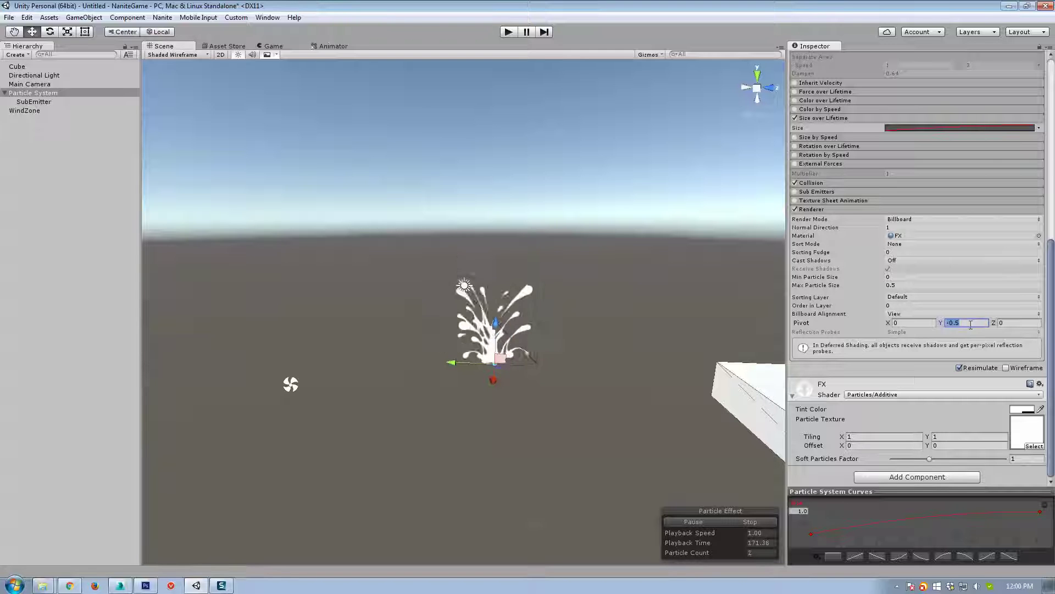
type("0")
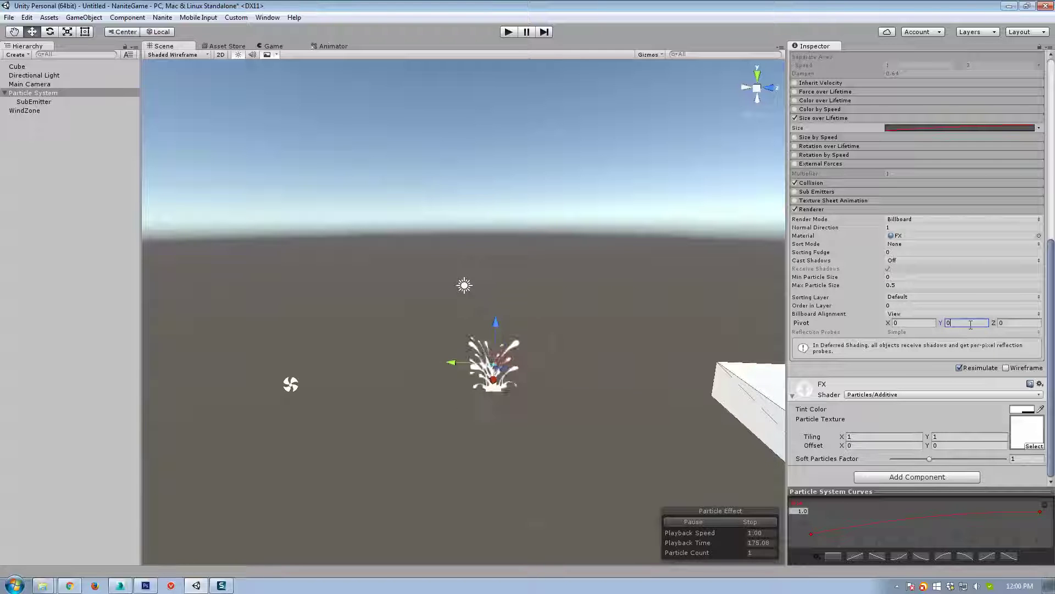
left_click_drag(628, 354, 415, 363, "alt")
left_click_drag(348, 349, 553, 364)
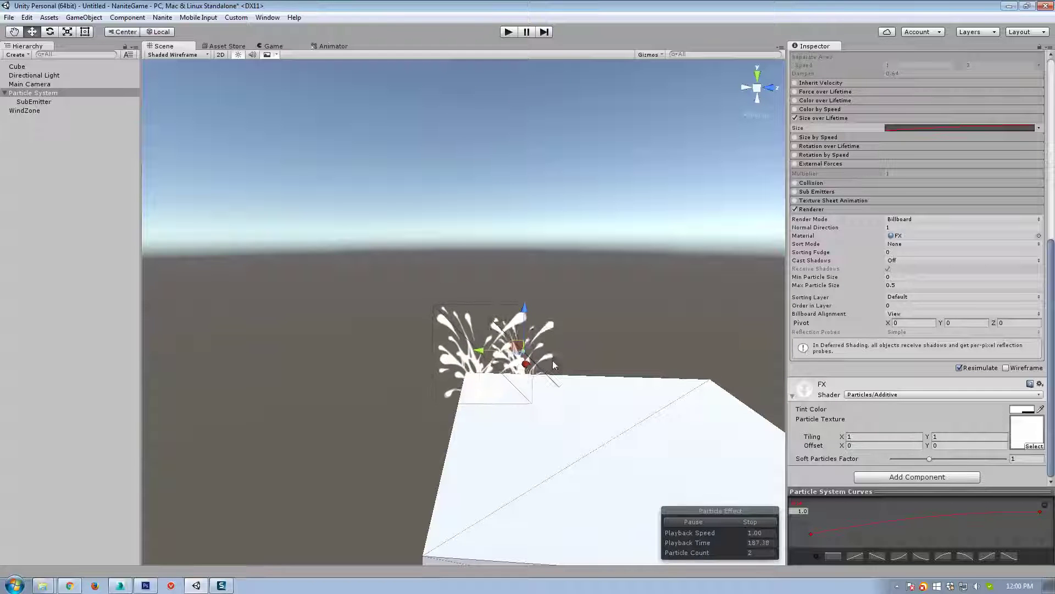
Step: Set the Renderer's Pivot Y to -0.5 and lower the splash emitter onto the cube, to about Y 1.67
left_click(959, 323)
type("-")
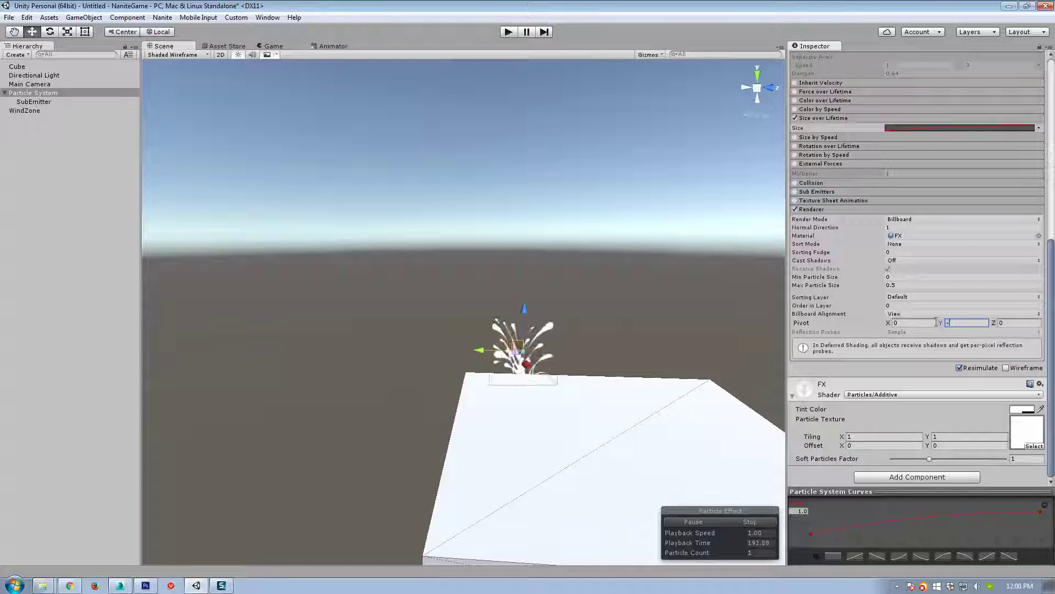
type("0.5")
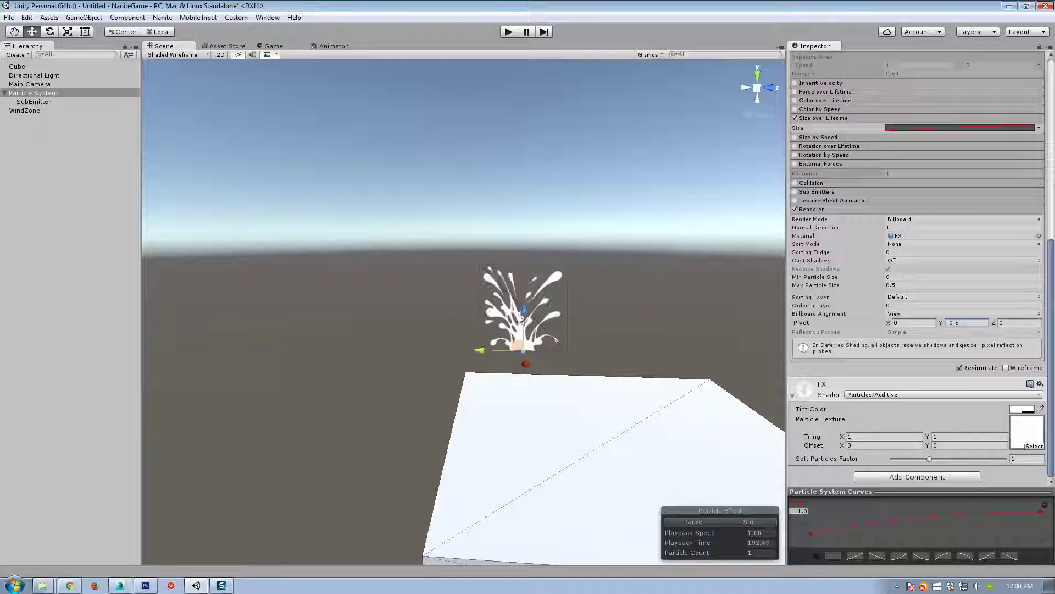
left_click_drag(519, 317, 520, 341)
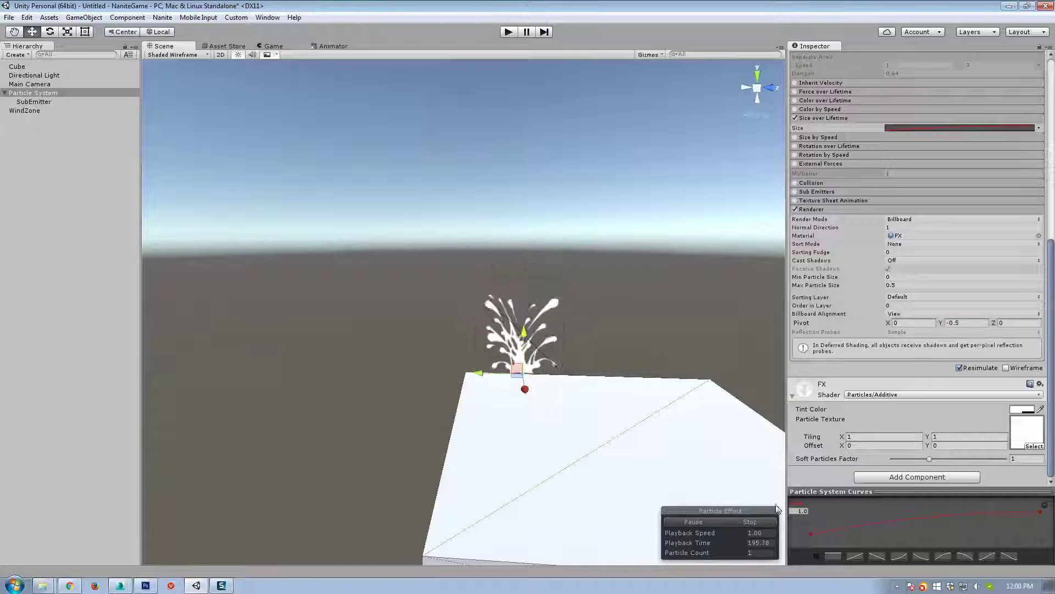
Step: Set the particle effect's Duration to 3
scroll(862, 216, "up", 10)
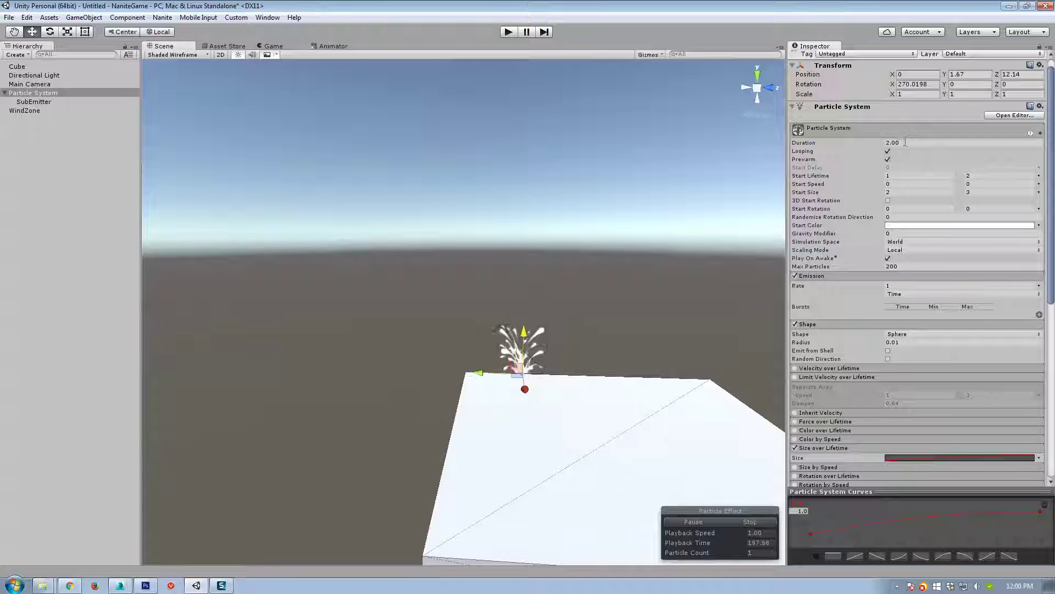
left_click(905, 142)
type("3")
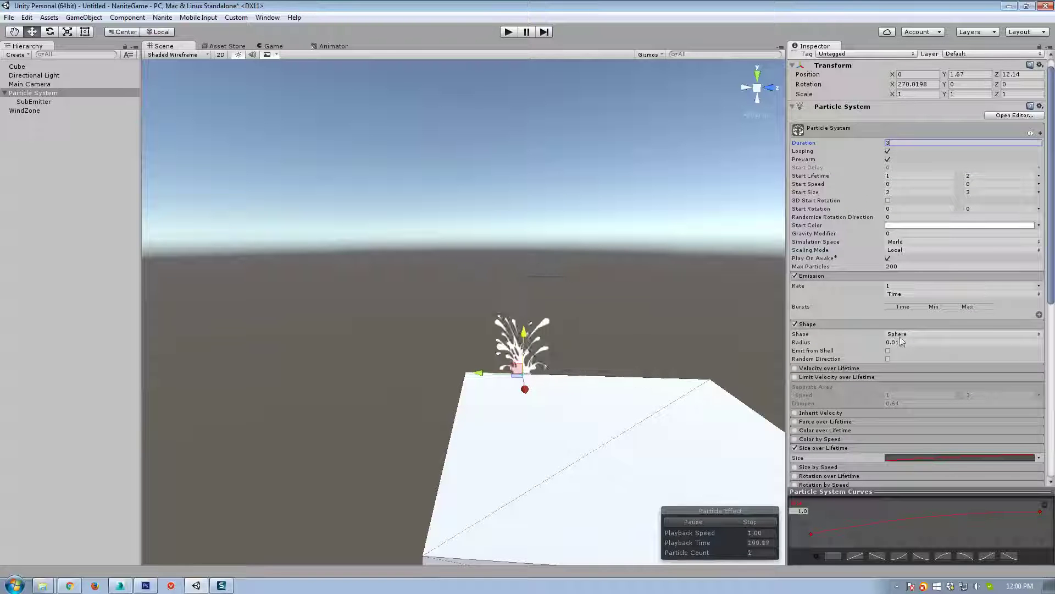
Step: Add an emission burst at time 0 with Min and Max of 1, and set the emission Rate to 0
left_click(1038, 317)
left_click(924, 286)
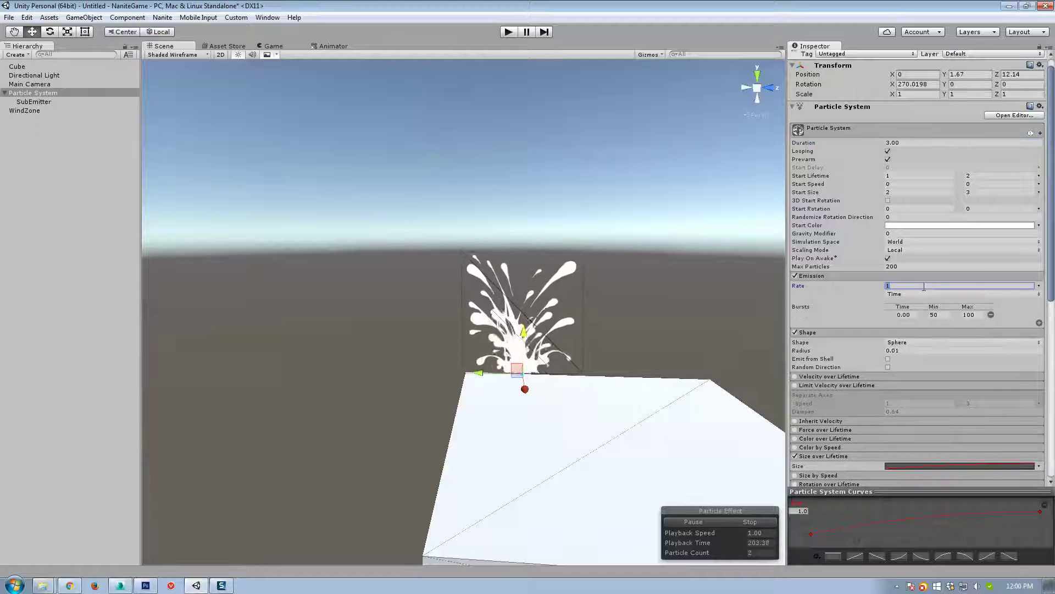
type("0")
left_click(945, 314)
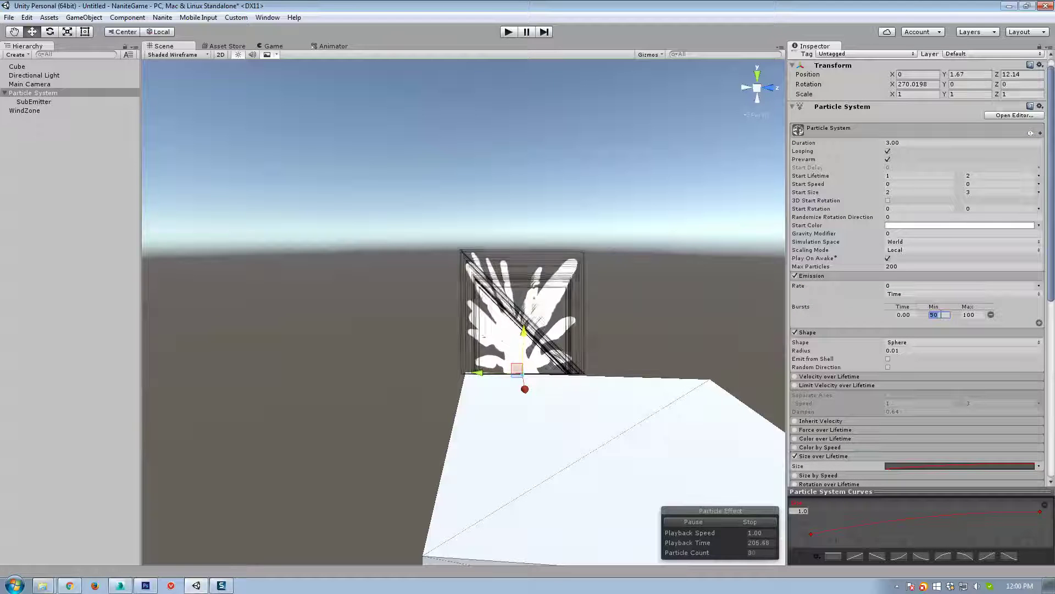
type("1")
key("Tab")
Step: Set the second Start Lifetime value to 1 and the effect's Duration to 1
left_click(971, 175)
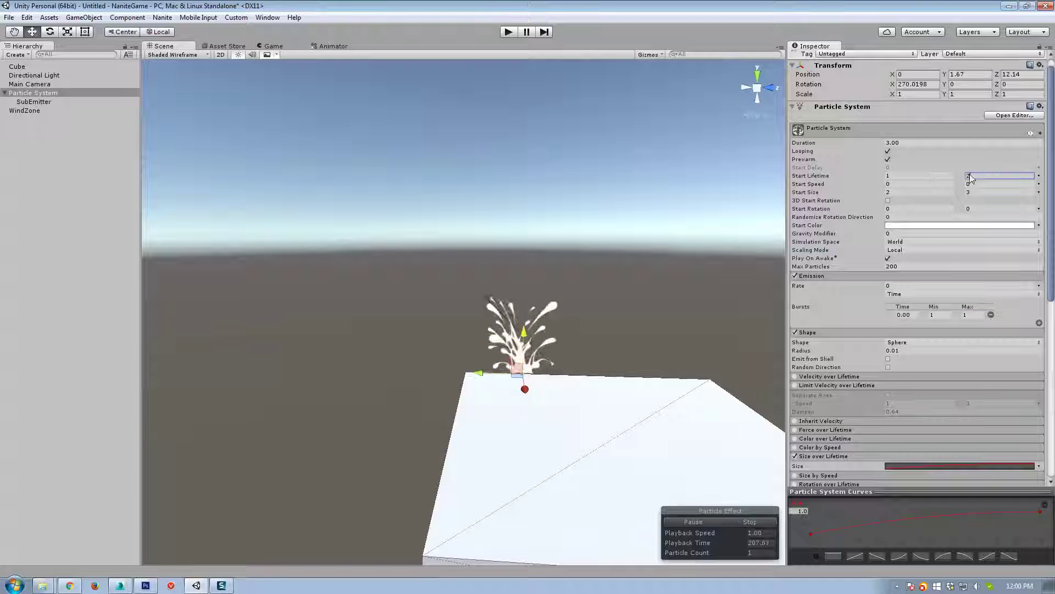
type("12.")
type("1")
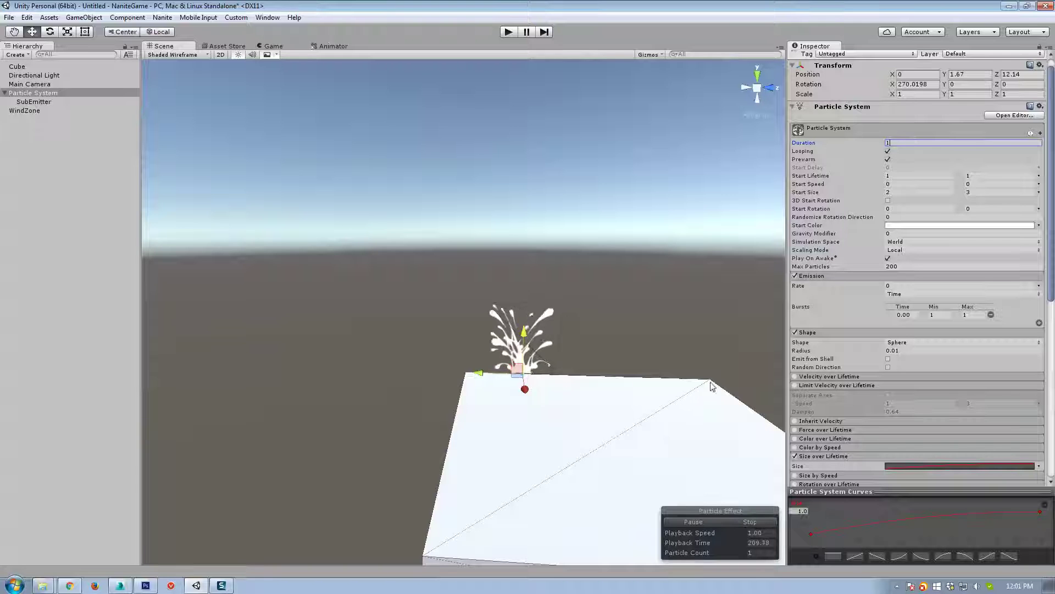
Step: Lower the splash emitter slightly to Y 1.62 and set the effect's Duration to 1.5
left_click_drag(627, 384, 654, 403, "alt")
mouse_move(564, 395)
right_mouse_down()
mouse_move(561, 385)
mouse_move(555, 395)
right_mouse_up()
left_click_drag(513, 372, 510, 373)
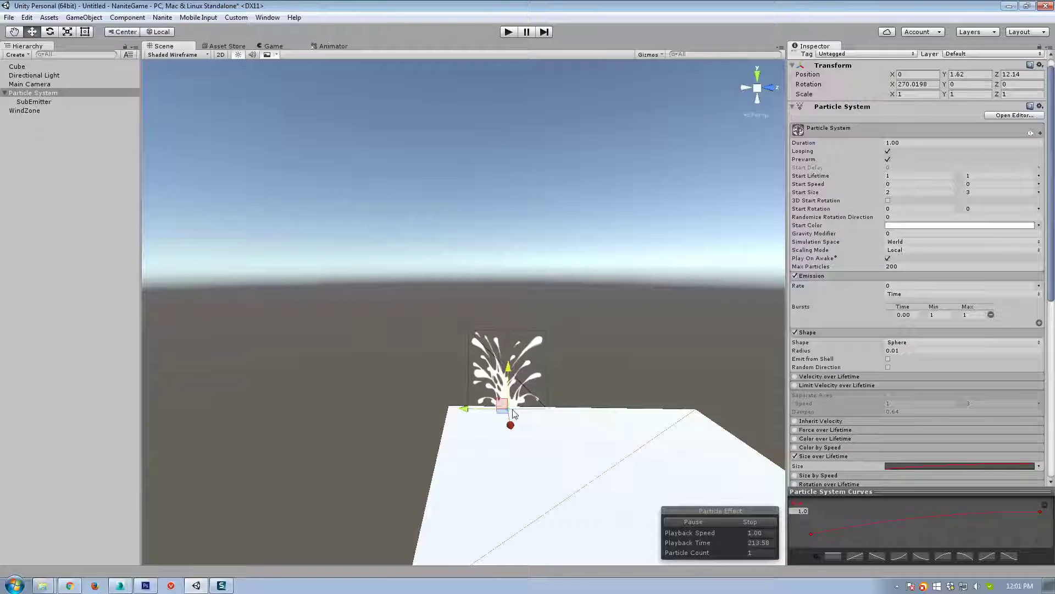
left_click(909, 143)
type("1.5")
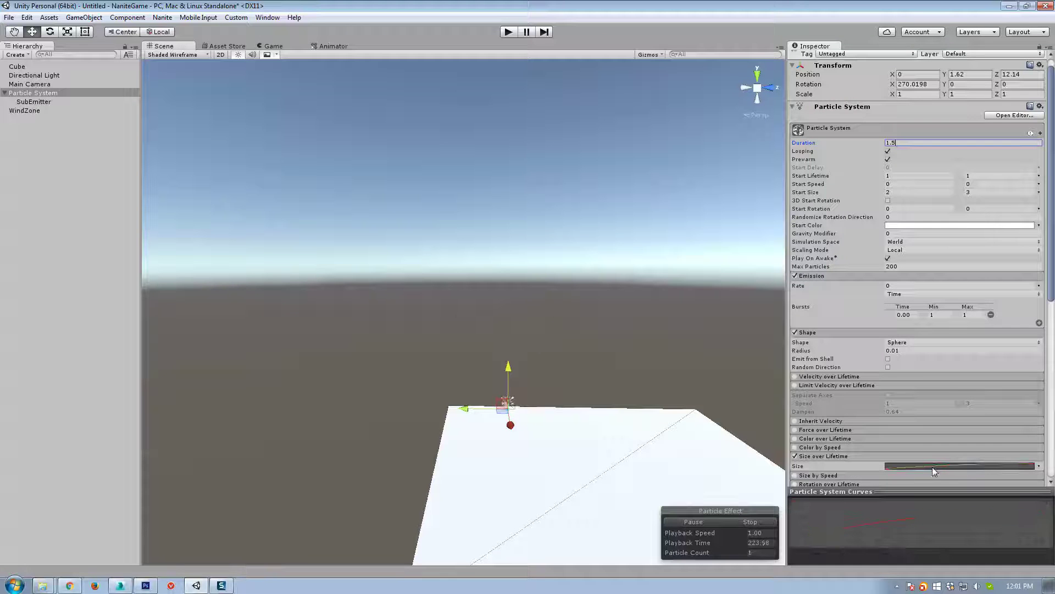
Step: Try raising the starting key of the Size over Lifetime curve, then return it to the bottom of the graph
scroll(932, 466, "down", 5)
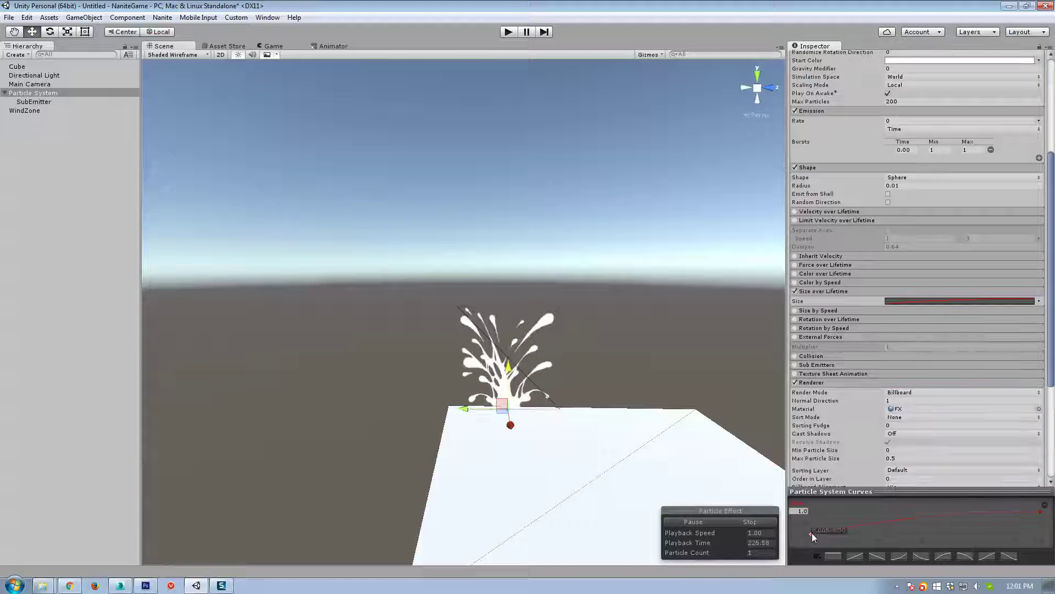
left_click_drag(812, 533, 838, 517)
double_click(837, 514)
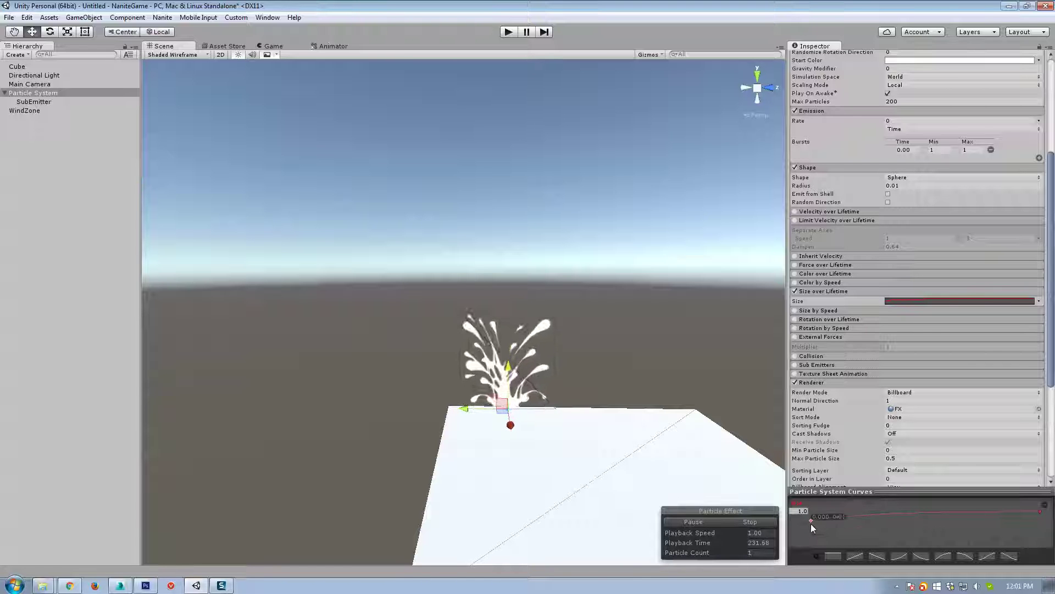
left_click_drag(811, 520, 812, 534)
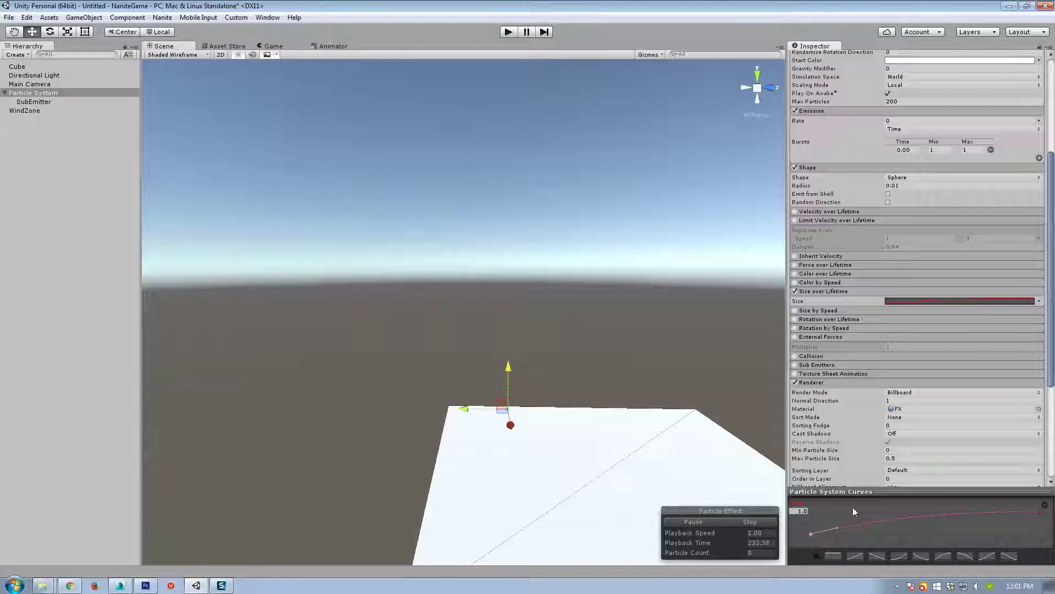
Step: Enlarge the curve editor and place an early key on the Size over Lifetime curve at a size of about 0.75
left_click_drag(853, 489, 859, 286)
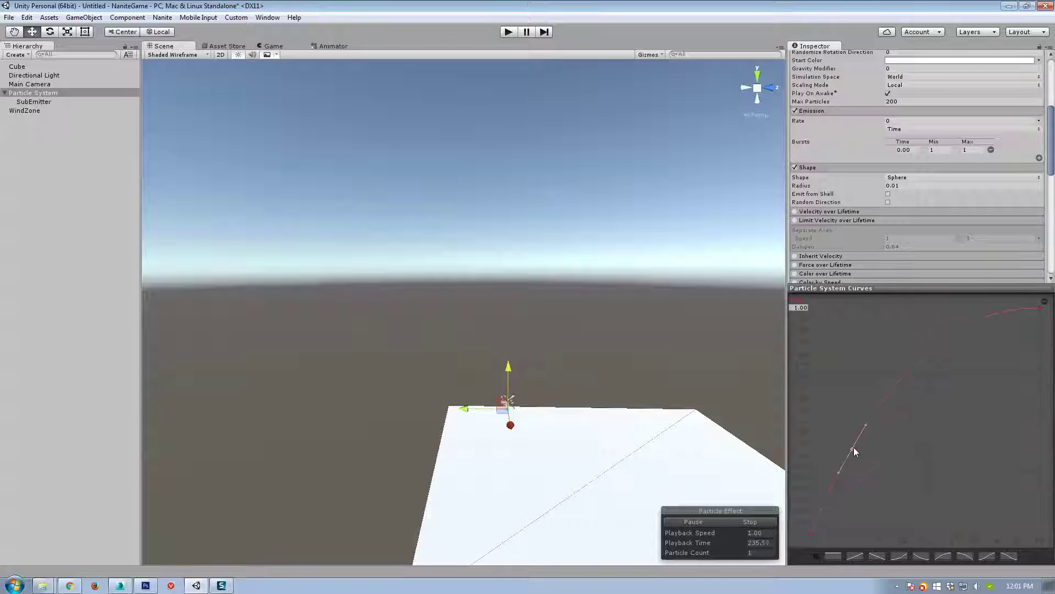
left_click_drag(855, 450, 858, 335)
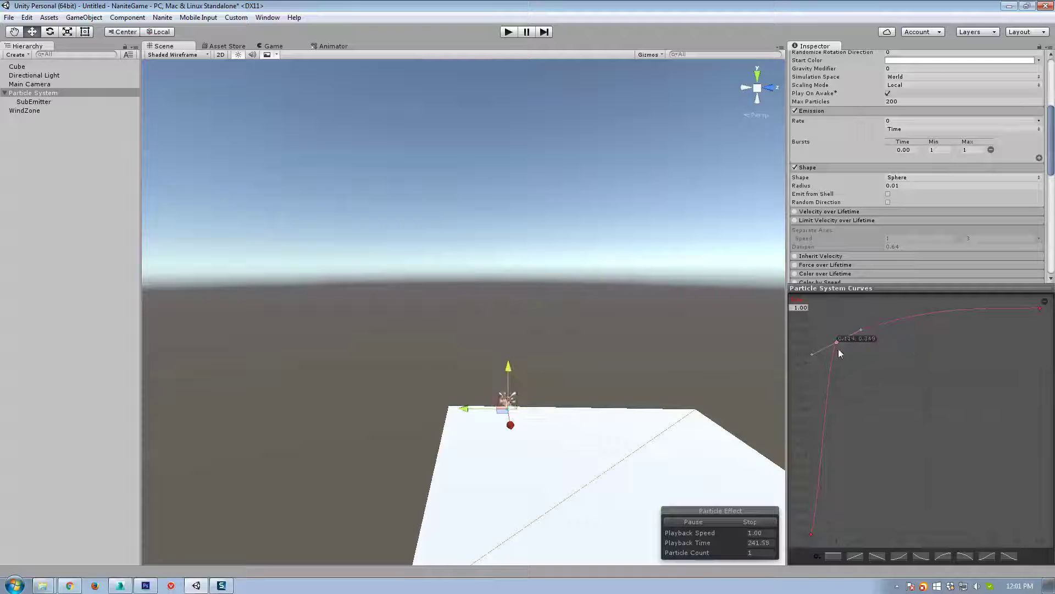
left_click_drag(839, 353, 845, 364)
Step: Make the size curve's first key Flat, steepen its tangent upward, and adjust the second key for a smooth ease-out
left_click(813, 536)
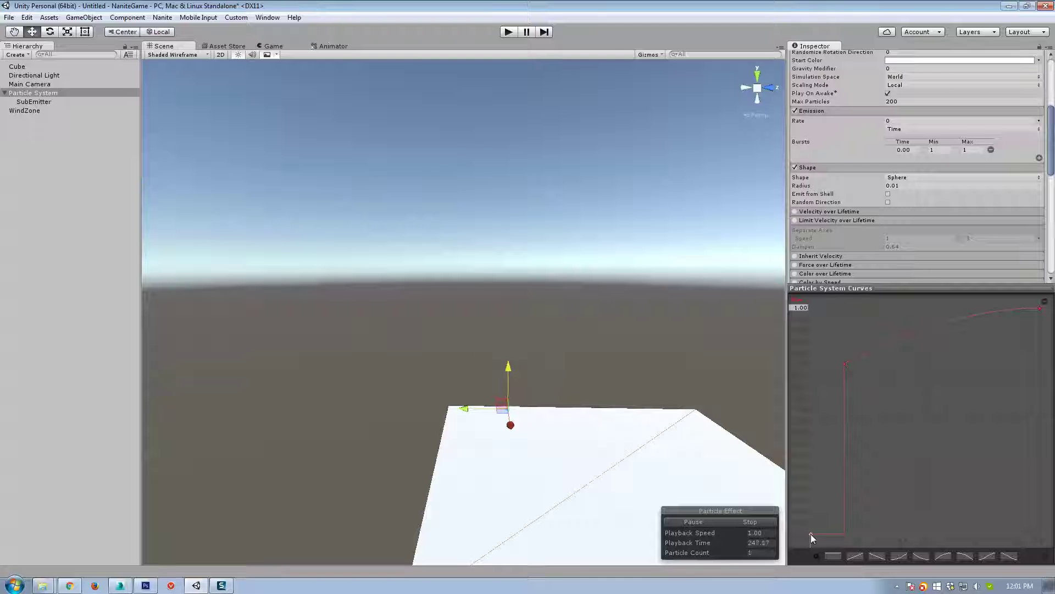
right_click(811, 533)
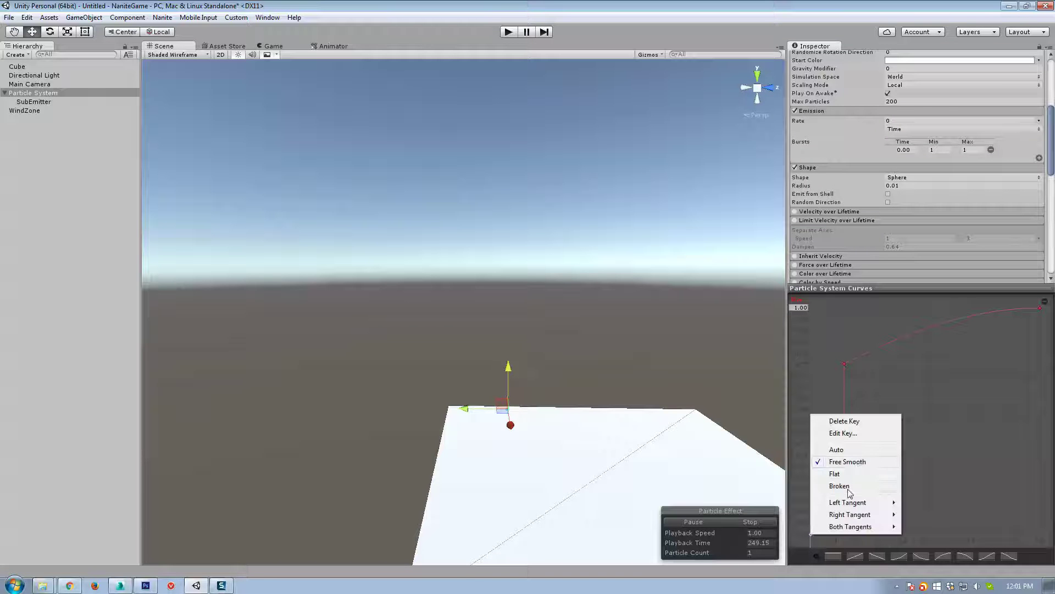
left_click(836, 476)
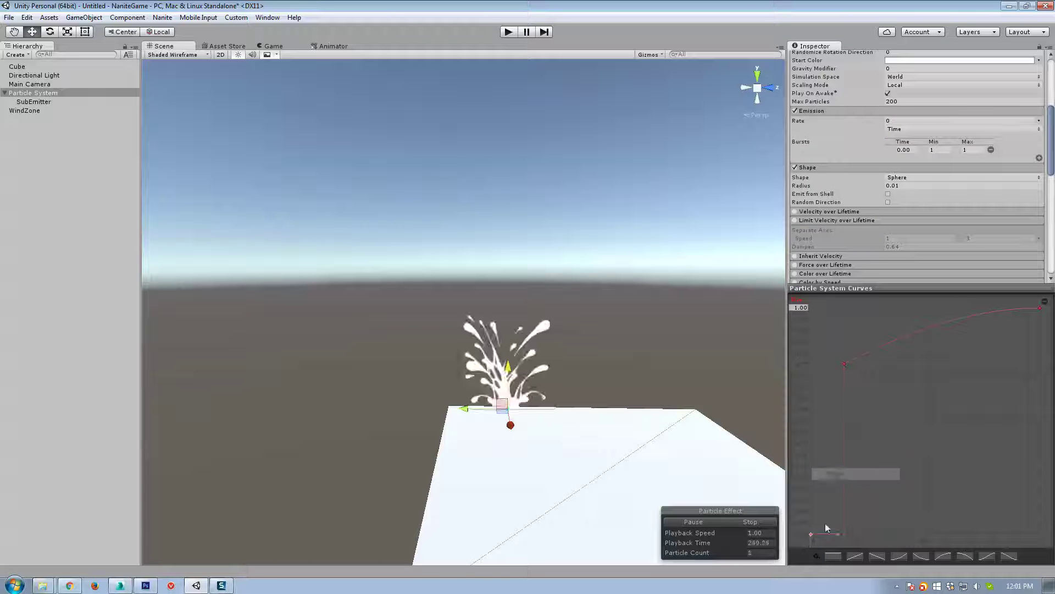
left_click_drag(839, 533, 815, 497)
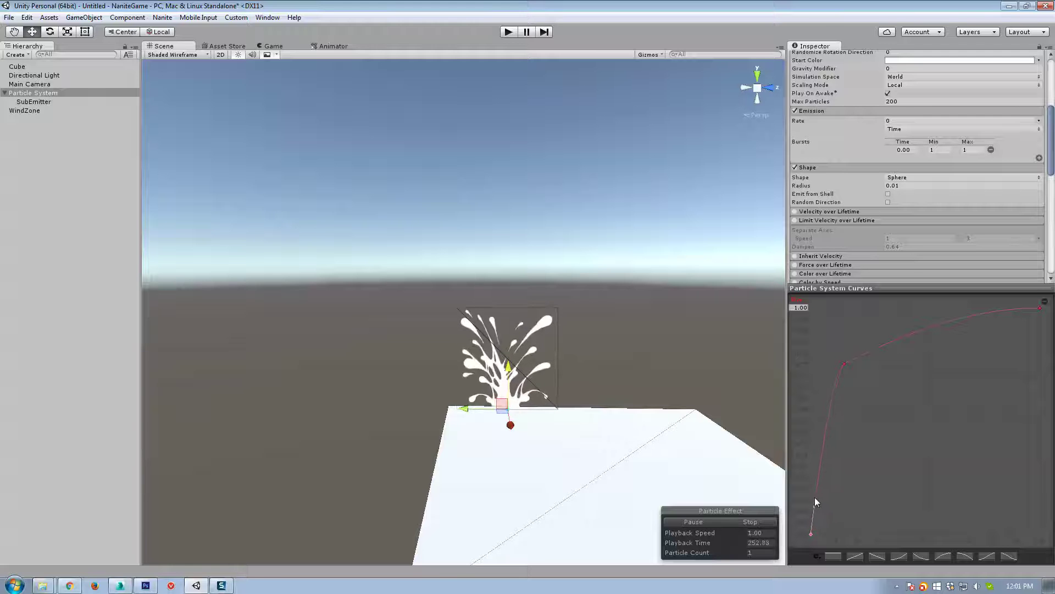
left_click(846, 363)
left_click_drag(866, 352, 842, 366)
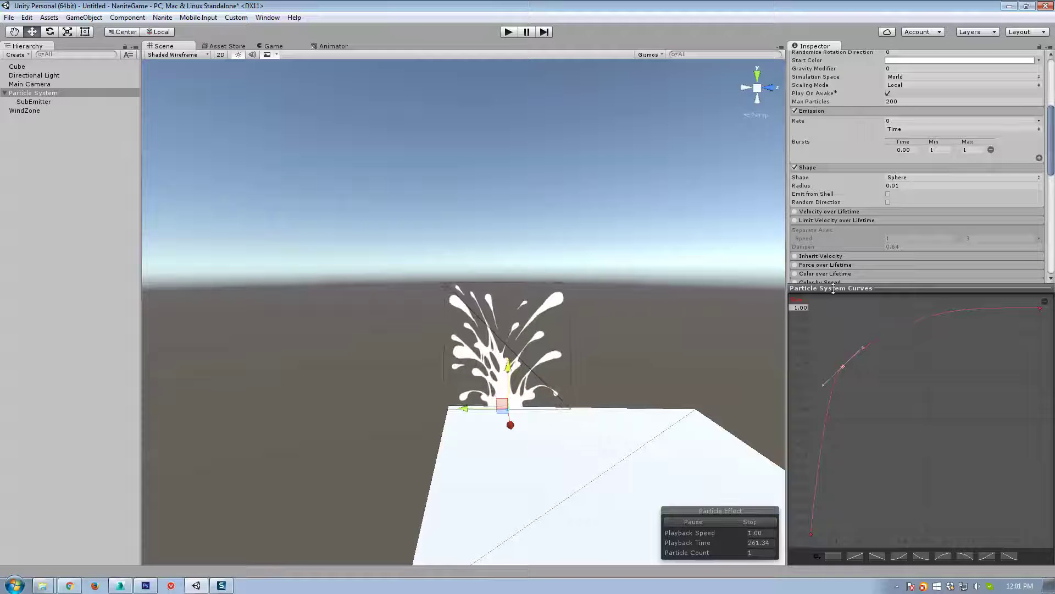
Step: Change the particle system's Start Color to a bright blue
scroll(951, 229, "up", 8)
left_click(961, 238)
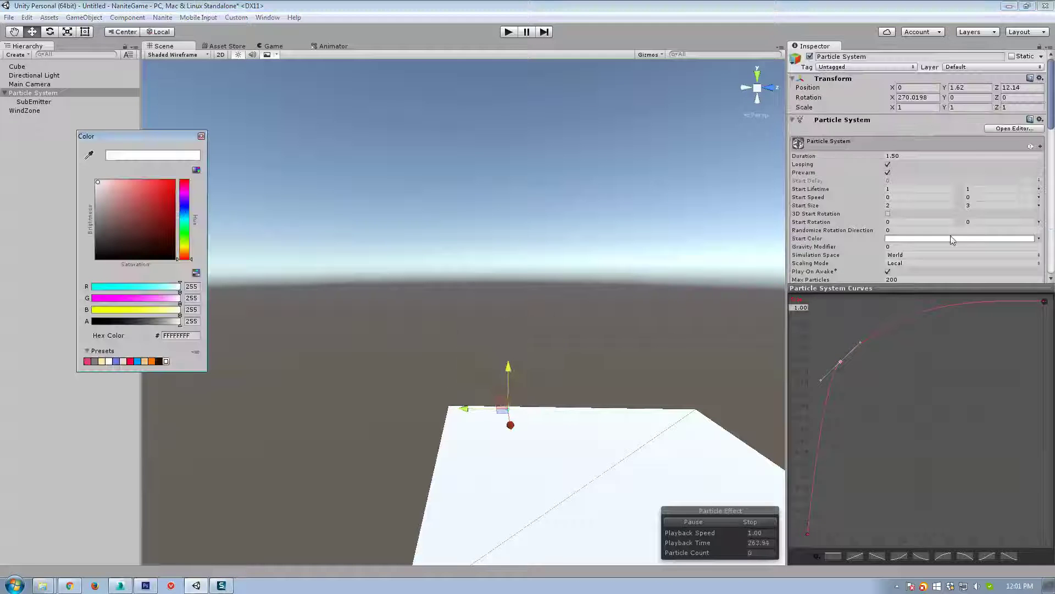
left_click(162, 195)
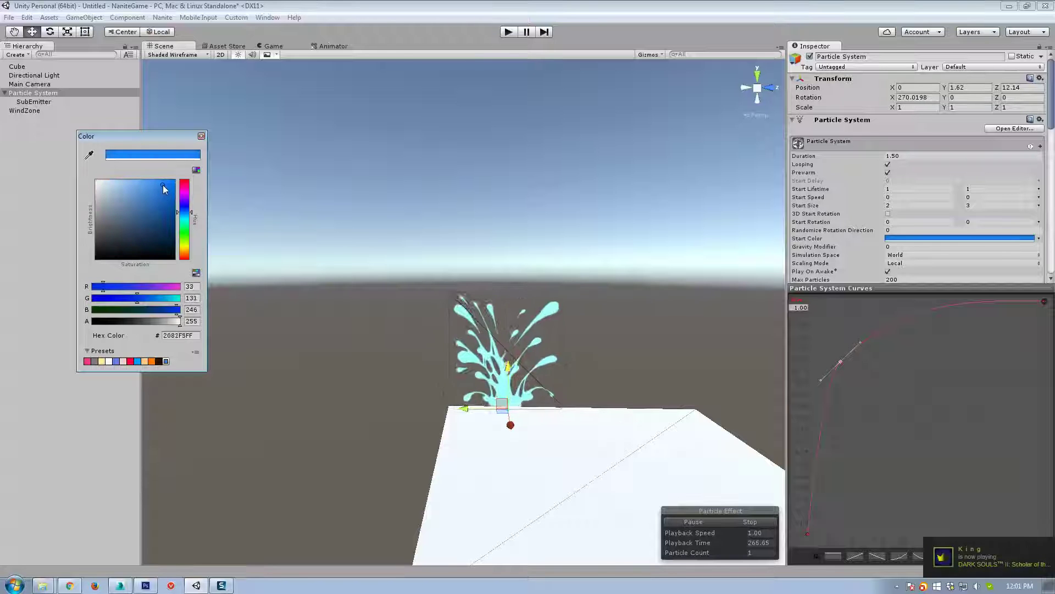
left_click(201, 136)
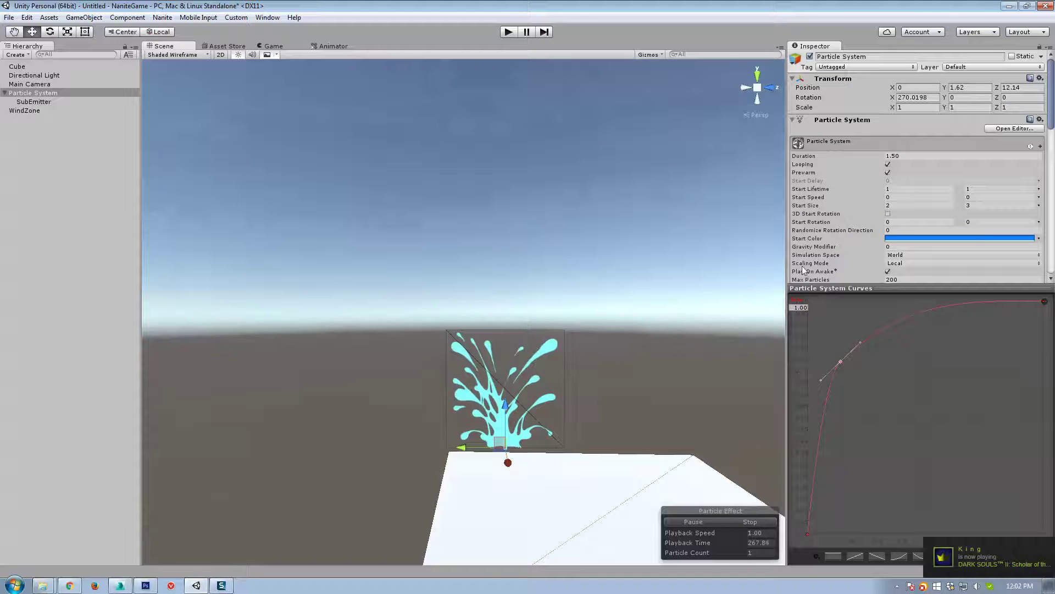
Step: Set the Start Rotation range from -20 to 20
left_click(926, 222)
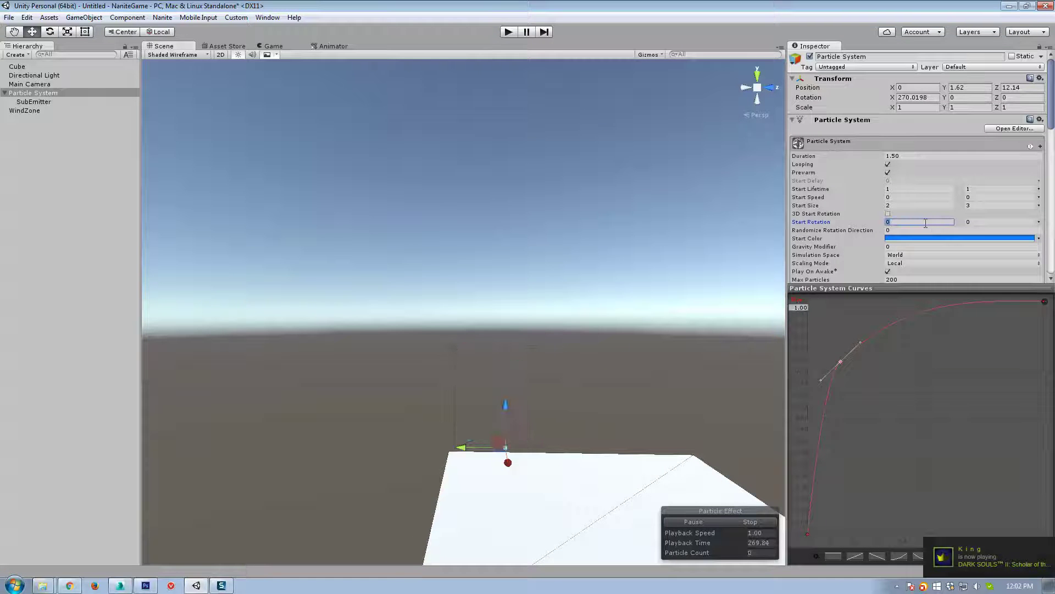
type("-")
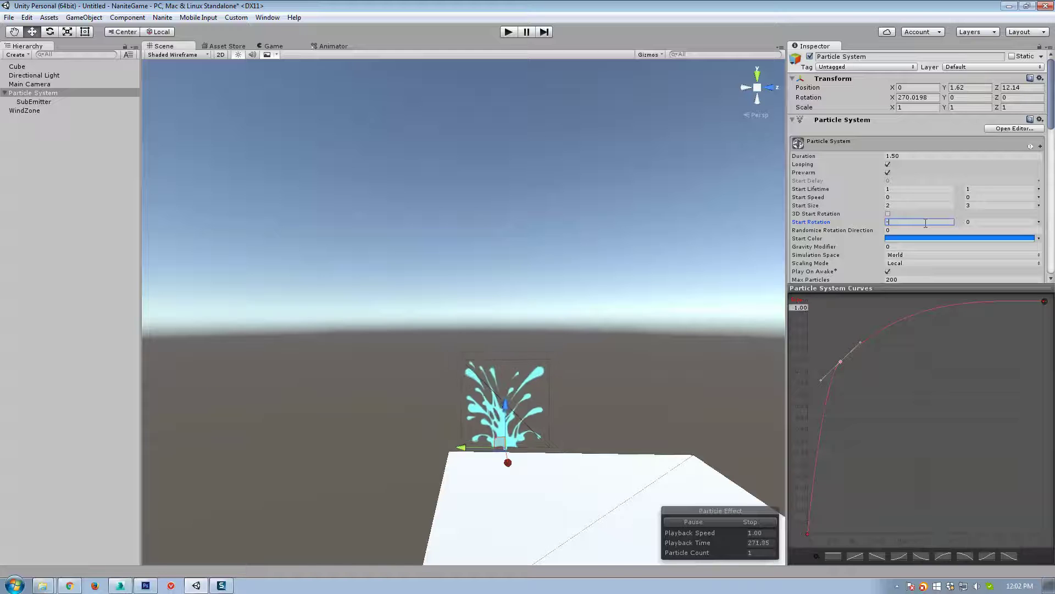
type("20")
key("Tab")
type("20")
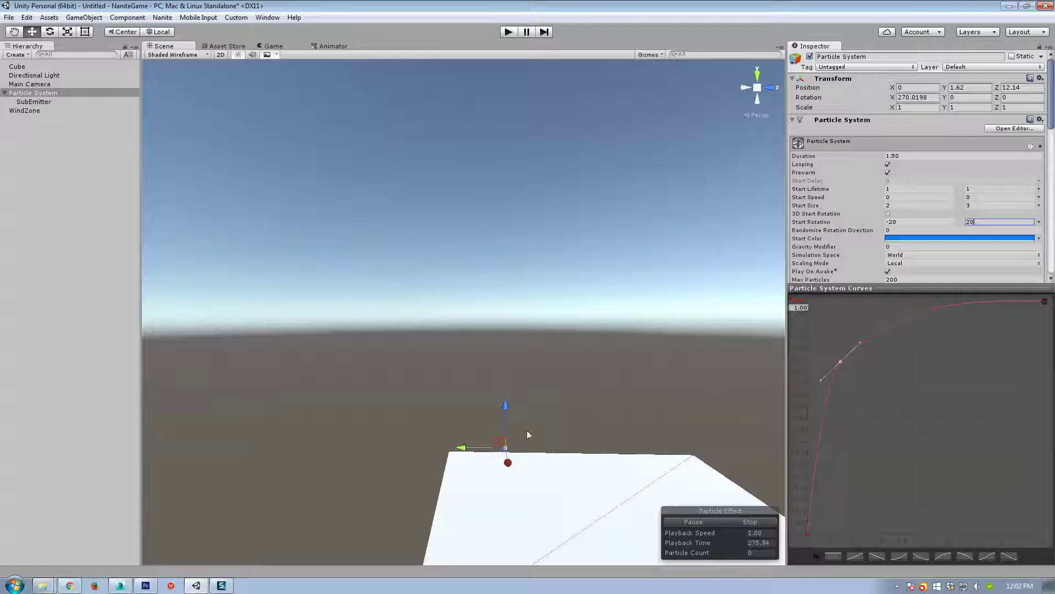
Step: Move the splash emitter across the cube to about X -10.03, Y -2.59, Z 14.51
left_click_drag(509, 406, 420, 469)
left_click_drag(438, 425, 436, 438)
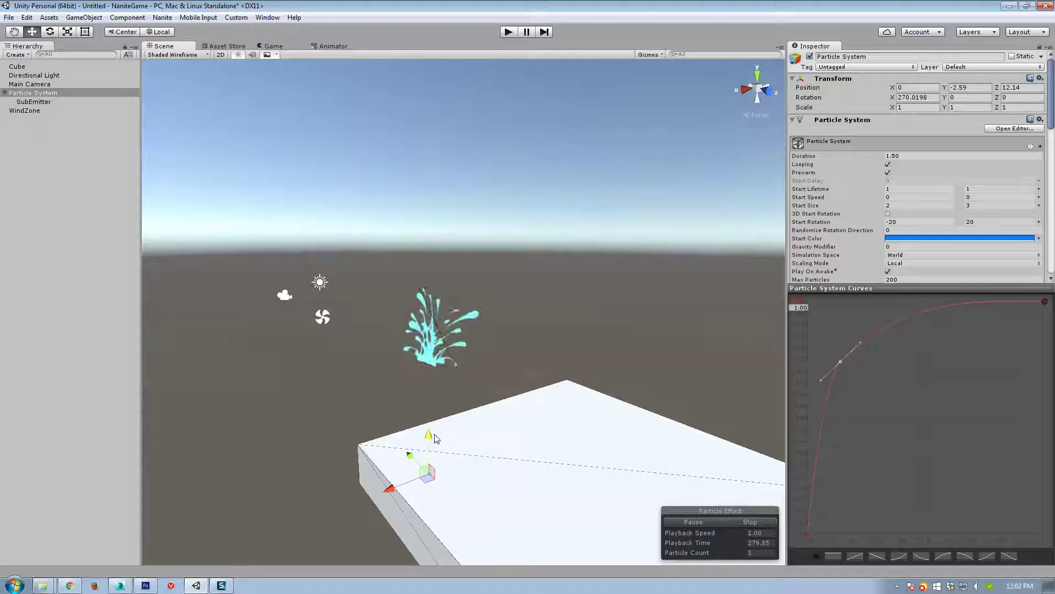
left_click_drag(472, 480, 417, 482, "alt")
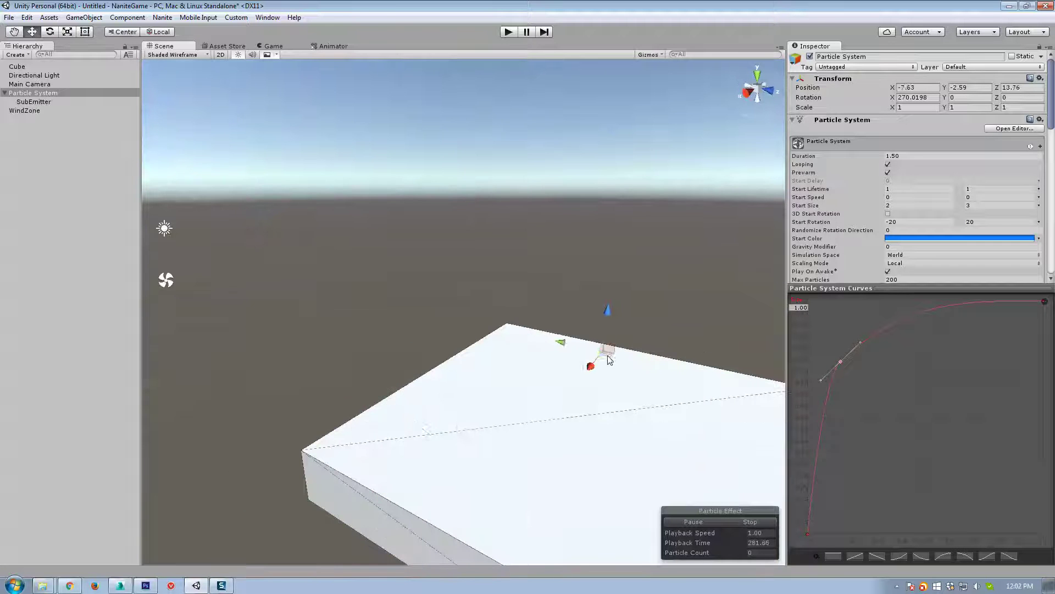
left_click_drag(610, 360, 517, 387)
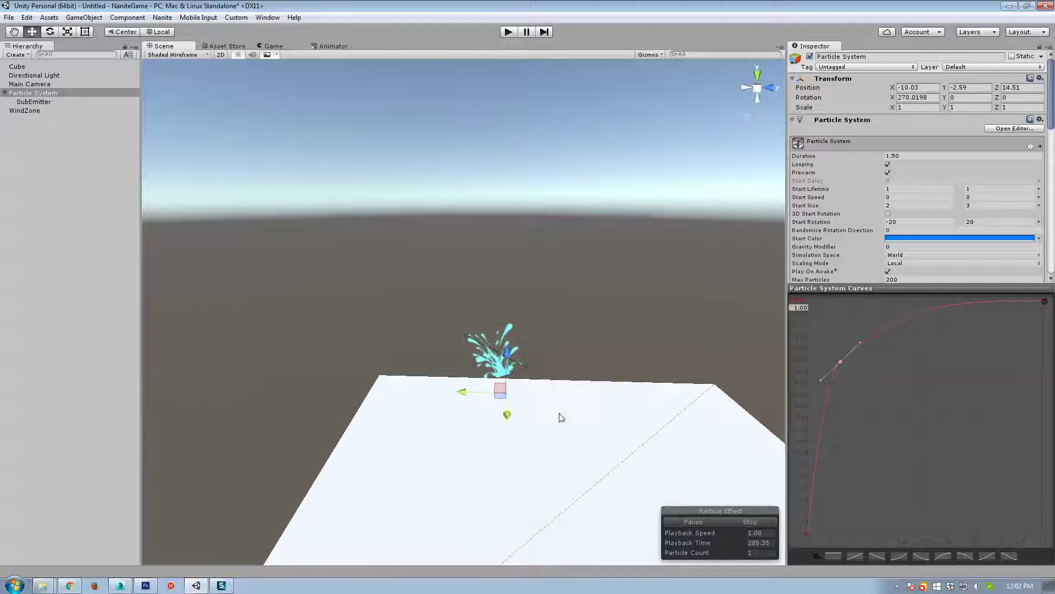
left_click_drag(560, 418, 571, 390, "alt")
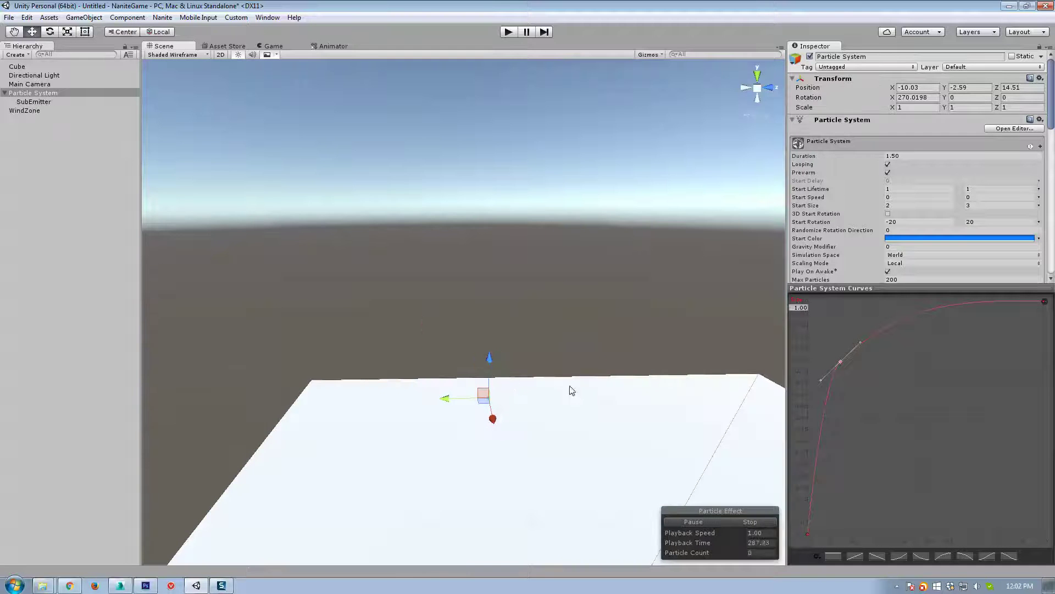
scroll(925, 264, "down", 5)
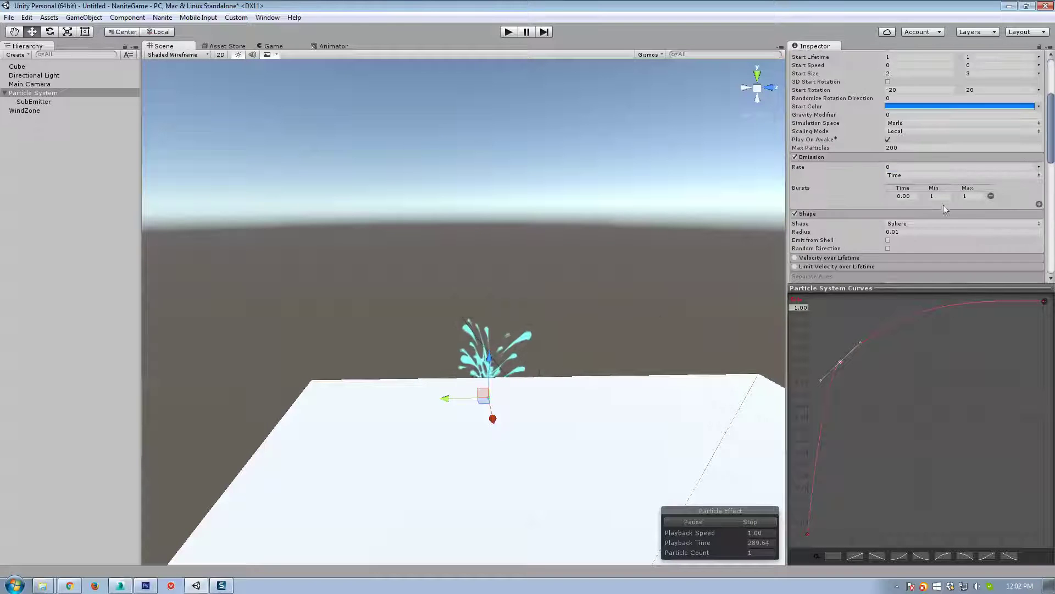
Step: Set the emission burst to a minimum of 3 and a maximum of 5 particles
left_click(974, 196)
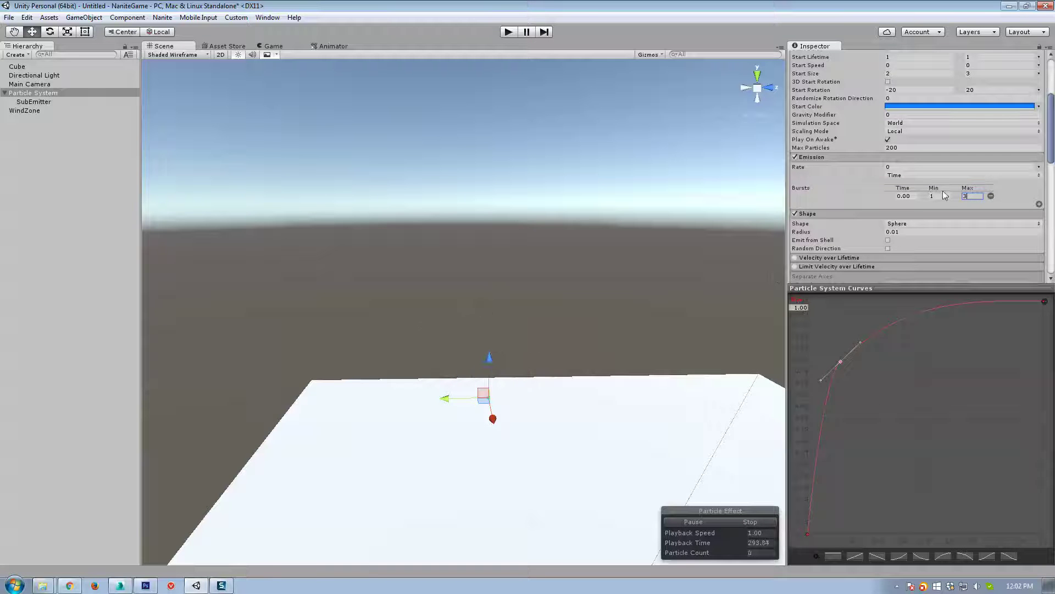
type("3")
key("Tab")
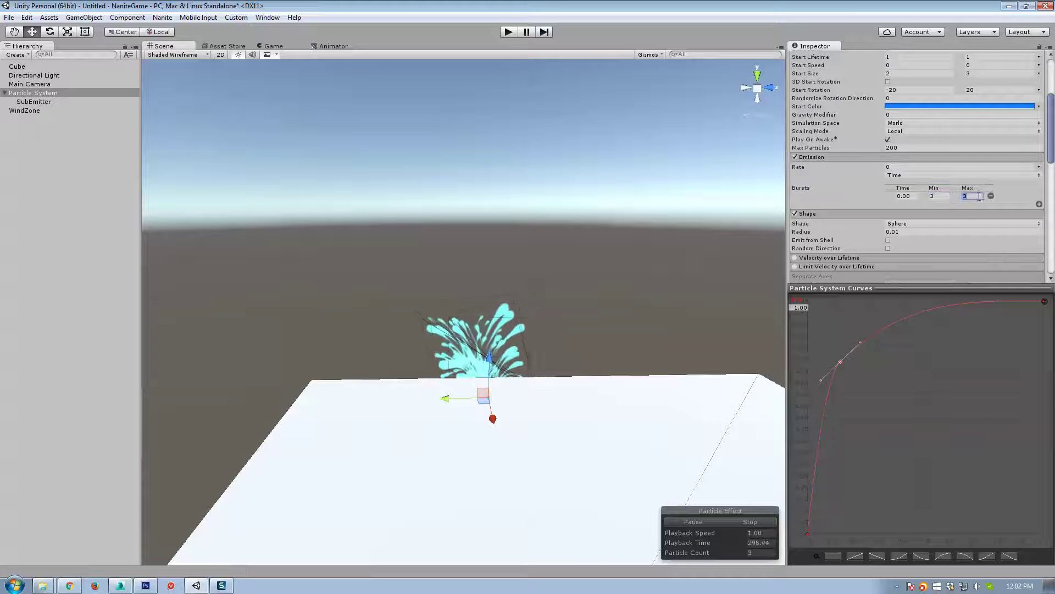
type("5")
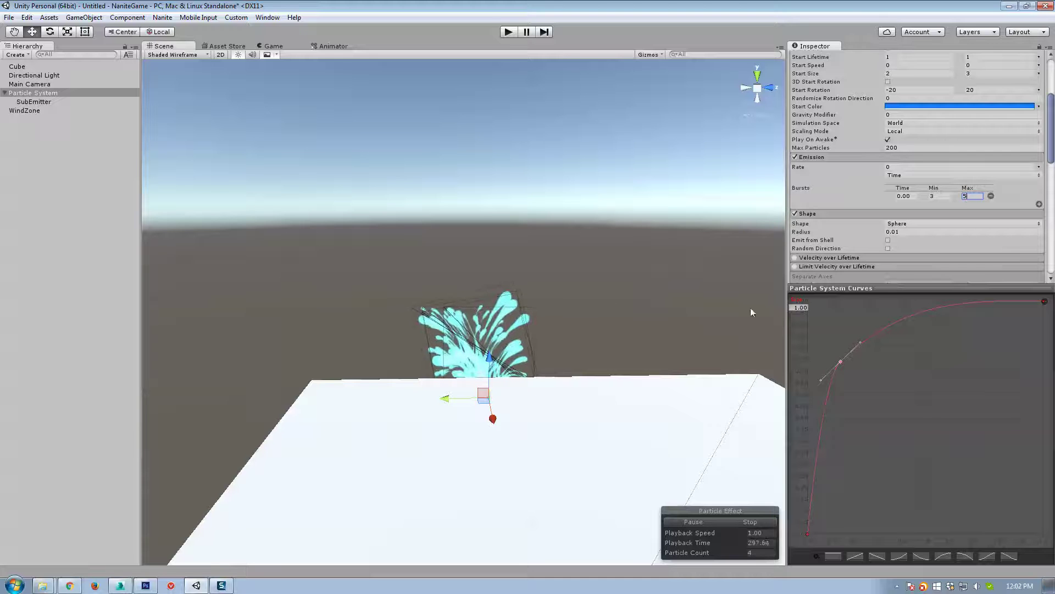
Step: Set the Start Size range from 1 to 4 and switch the scene view to Shaded mode
scroll(901, 172, "up", 4)
left_click(901, 172)
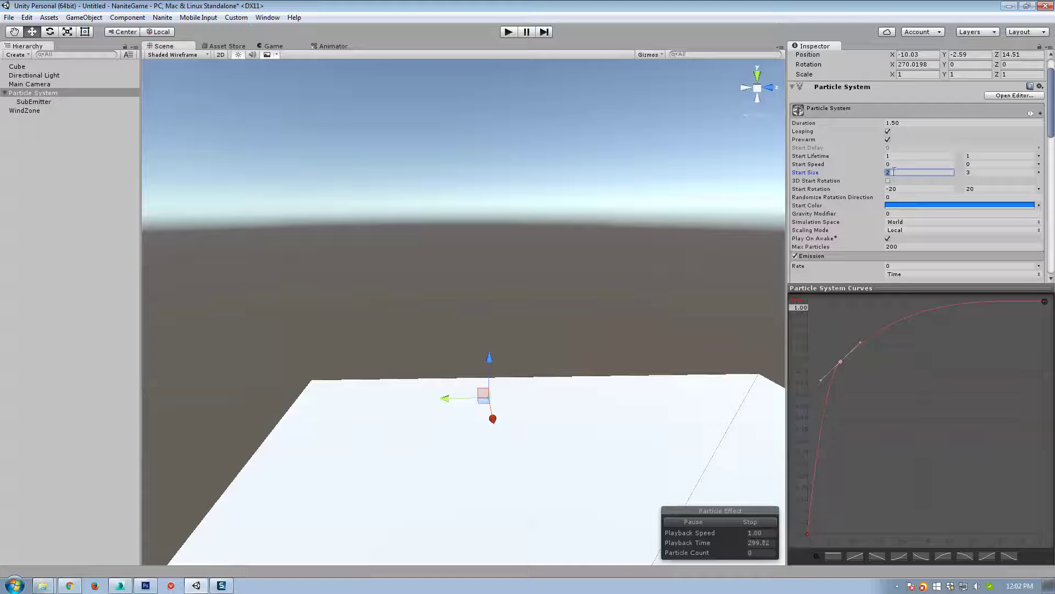
type("1")
key("Tab")
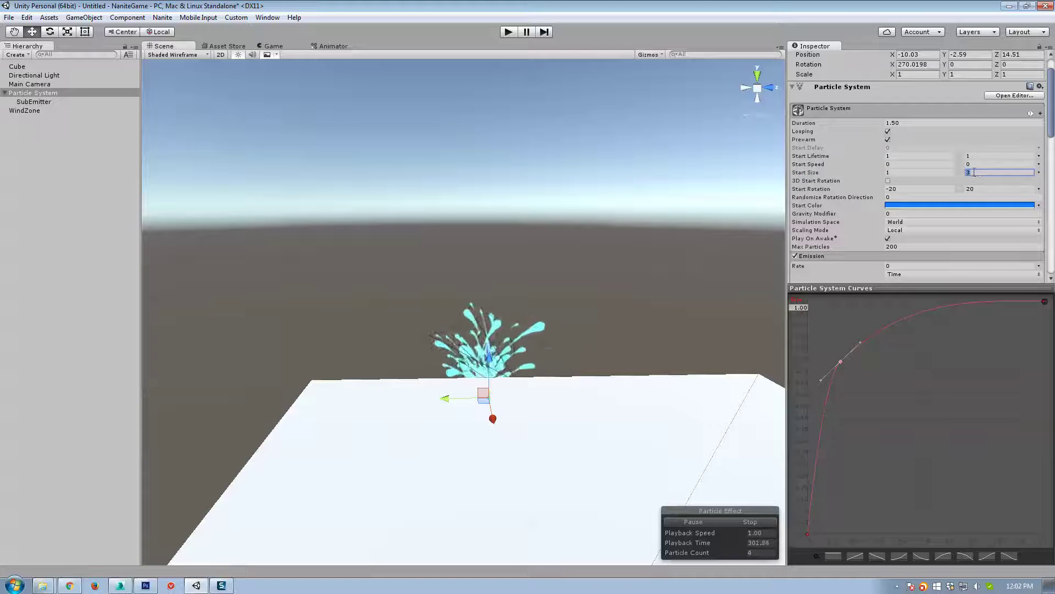
type("4")
left_click(176, 55)
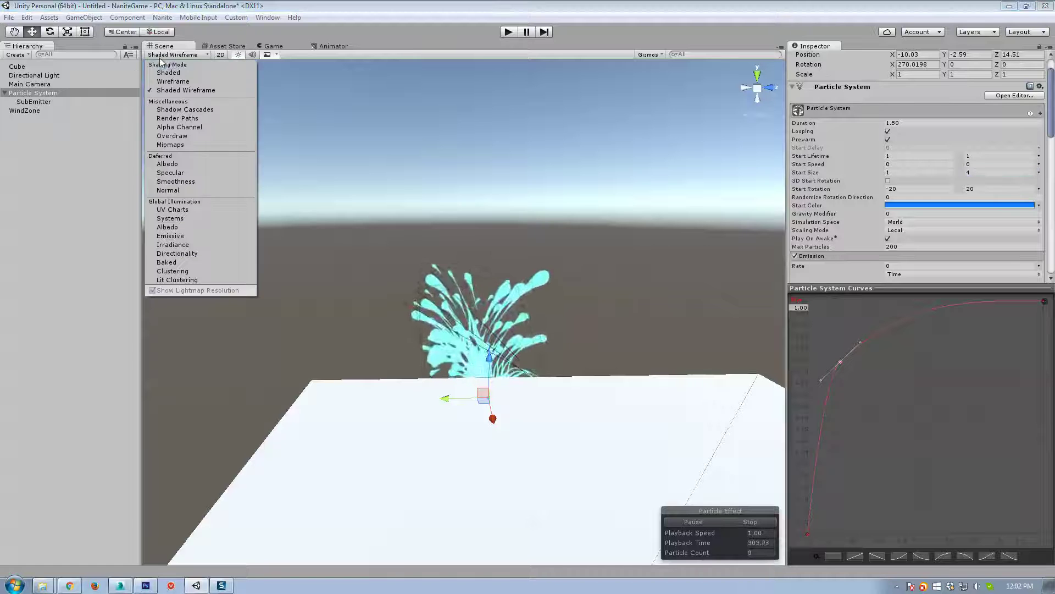
left_click(168, 73)
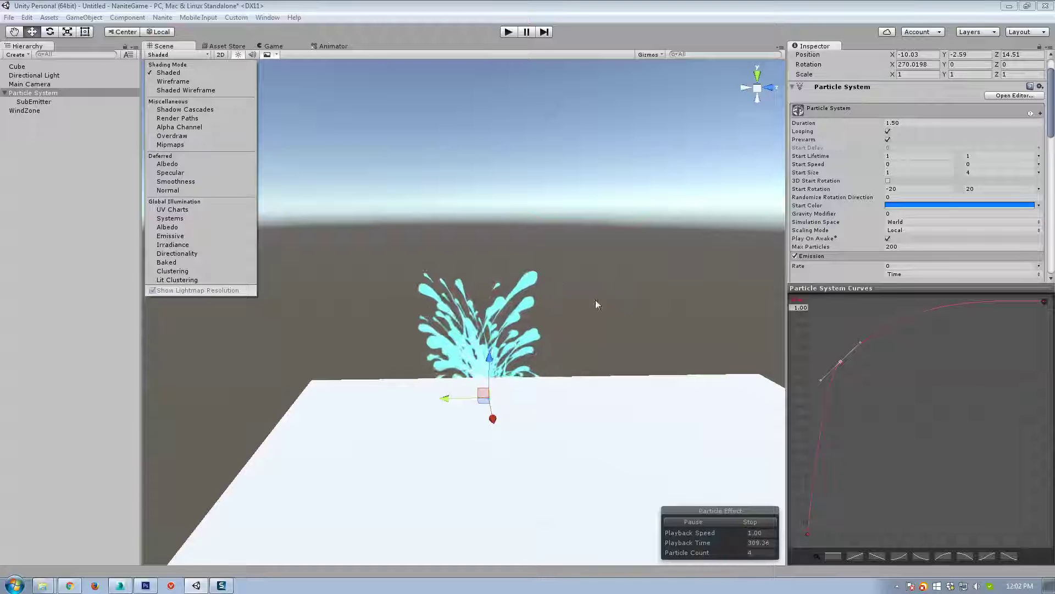
Step: Enable the Color over Lifetime module and expand its settings
scroll(941, 223, "down", 5)
scroll(817, 217, "down", 3)
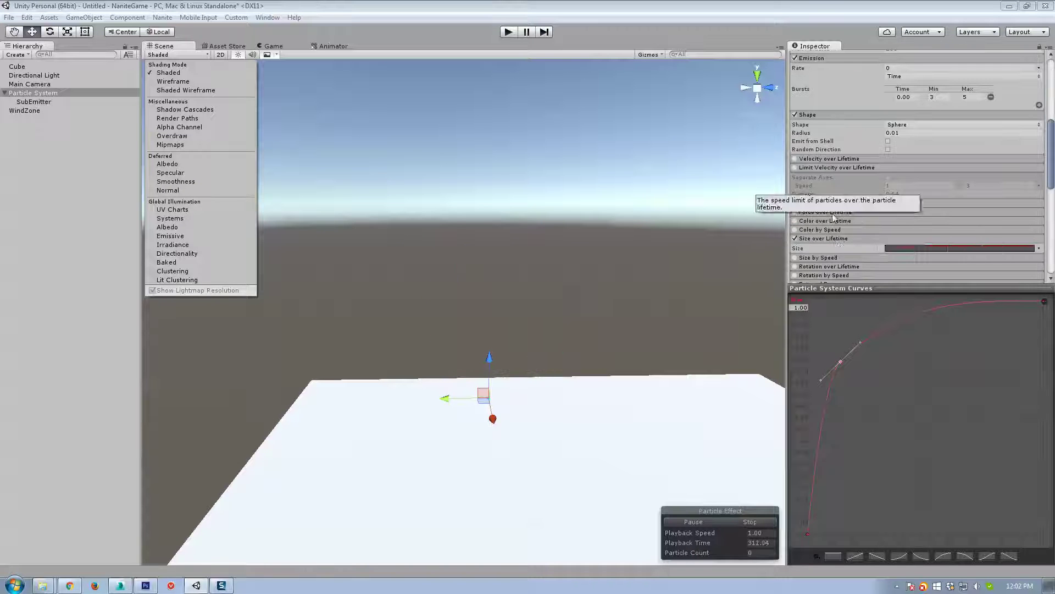
left_click(798, 224)
left_click(795, 221)
left_click(845, 220)
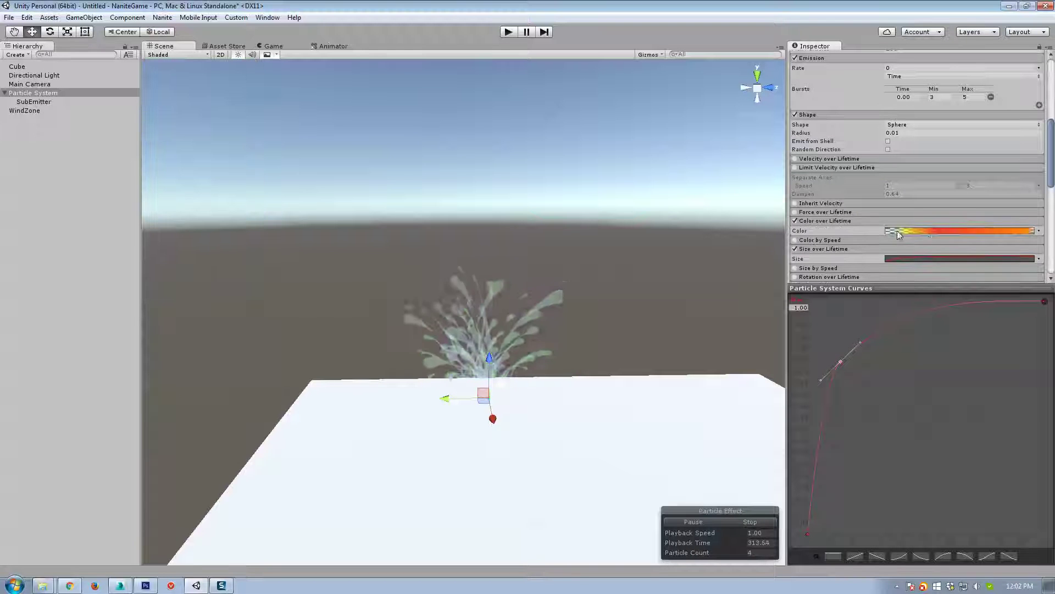
scroll(897, 230, "down", 2)
Step: Delete the yellow, red and orange color keys from the lifetime gradient and shift the blue key to 1.5%
left_click(941, 170)
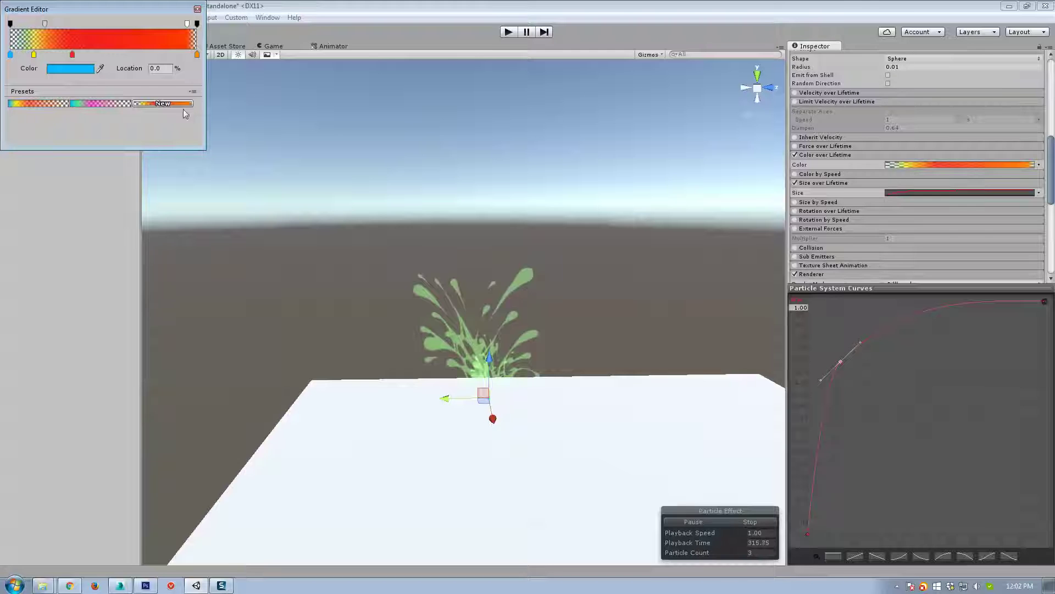
left_click(33, 56)
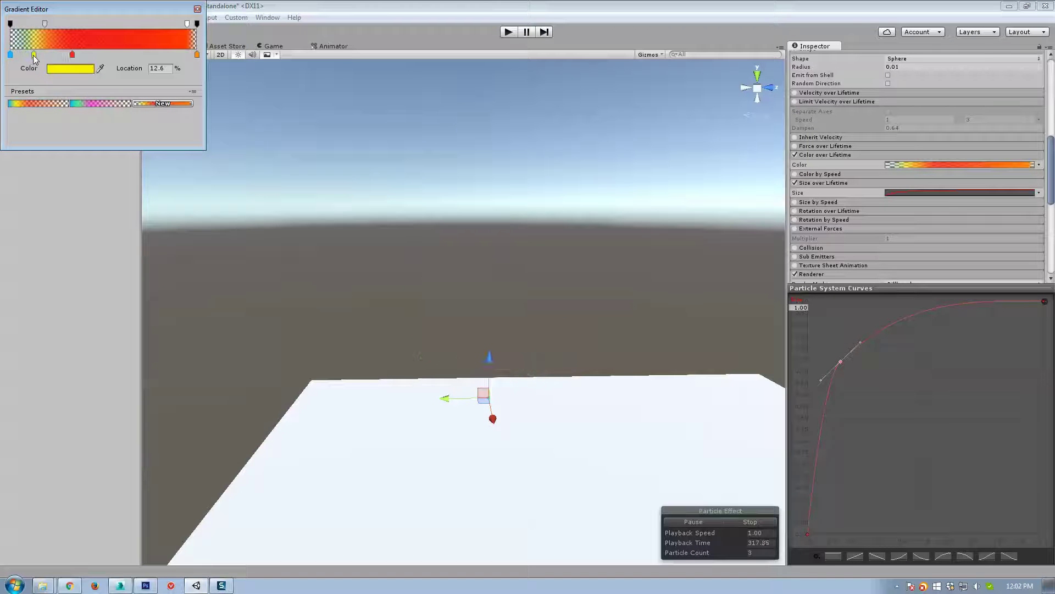
key("Delete")
left_click(72, 54)
key("Delete")
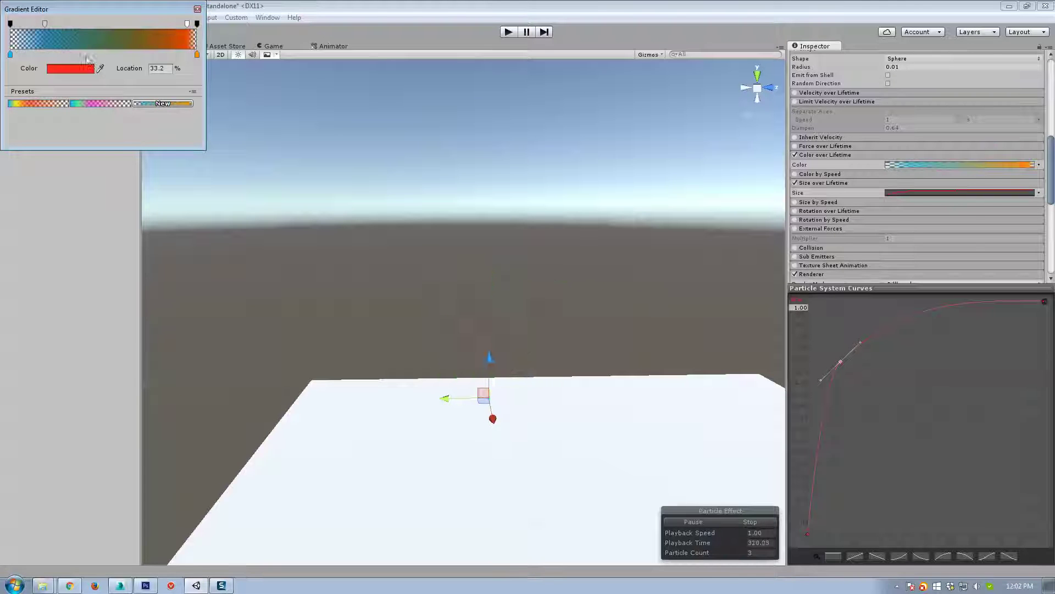
left_click(197, 54)
key("Delete")
left_click_drag(11, 55, 13, 55)
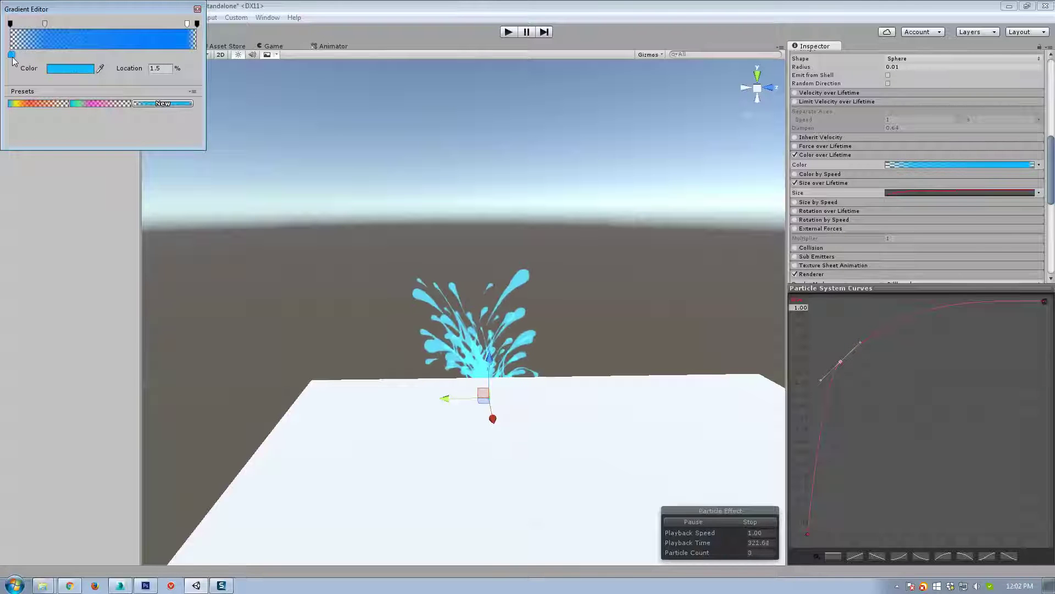
Step: Reshape the gradient's transparency: delete the alpha key at 94.7%, move the early one to 12.9% and add one with alpha 205 at 58.2%
left_click(188, 24)
key("Delete")
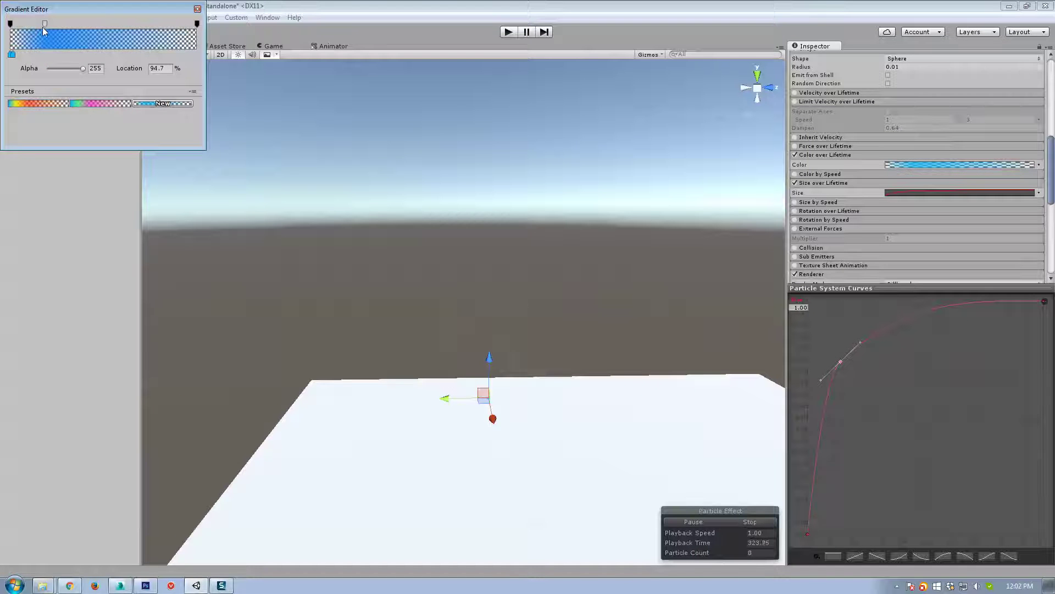
left_click_drag(37, 28, 35, 28)
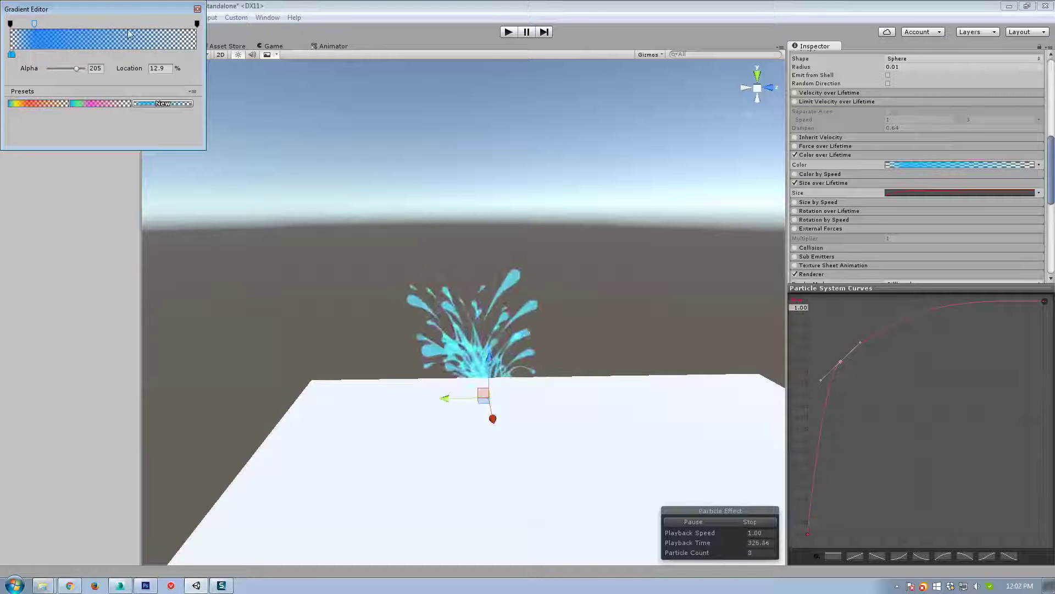
left_click_drag(65, 71, 73, 69)
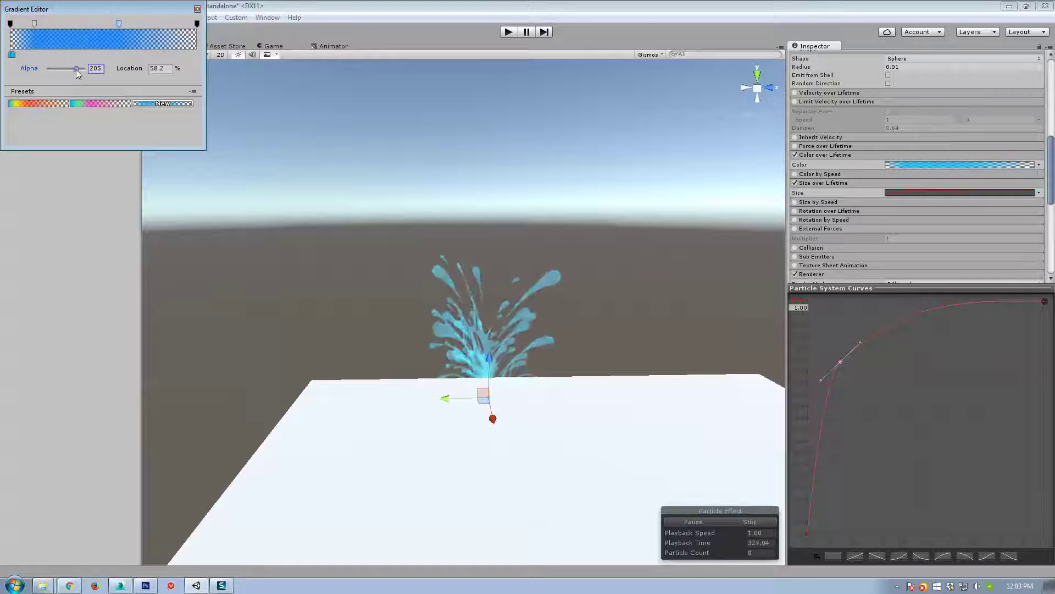
Step: Add a black color key at 100% of the gradient and another blue key at 58.5%
left_click(197, 55)
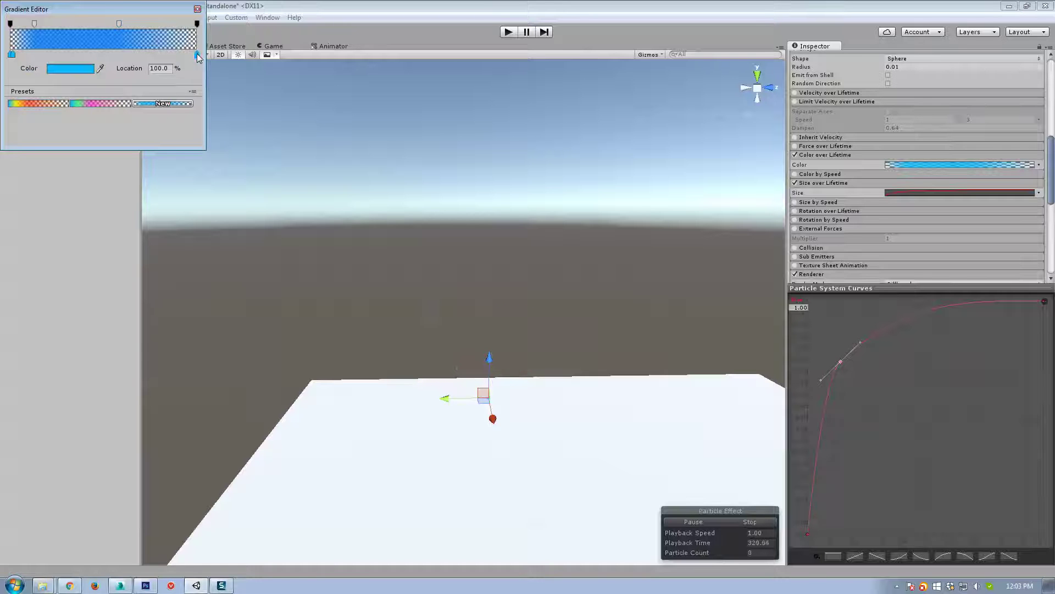
double_click(197, 55)
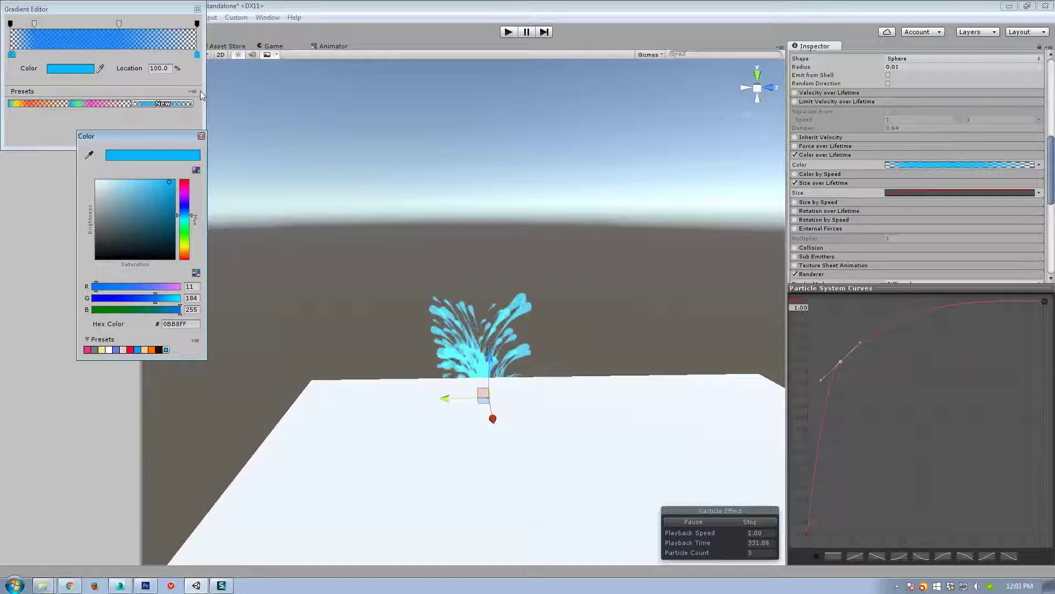
left_click(166, 350)
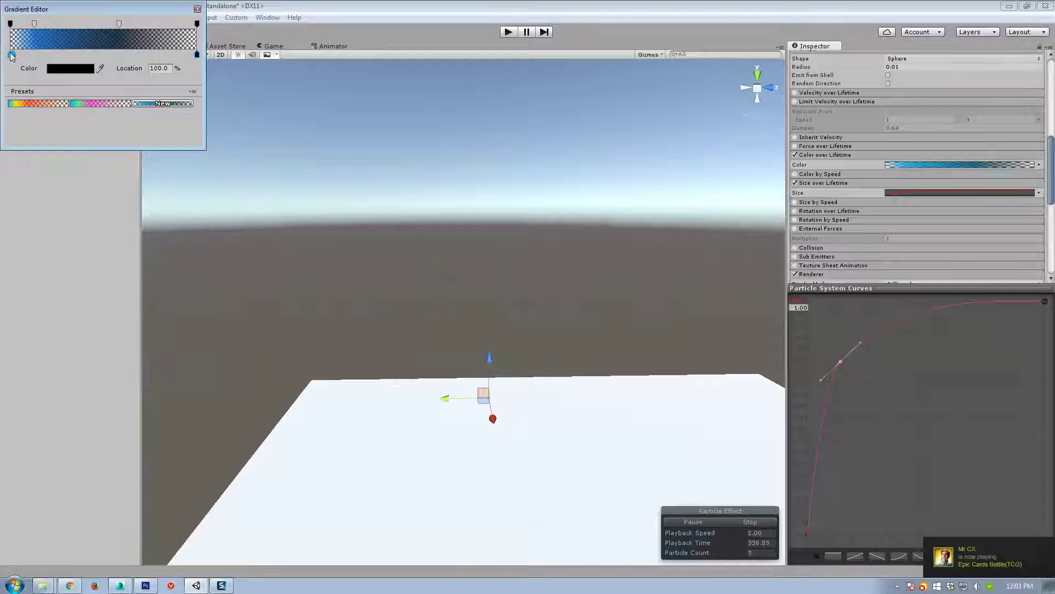
left_click_drag(11, 55, 119, 55)
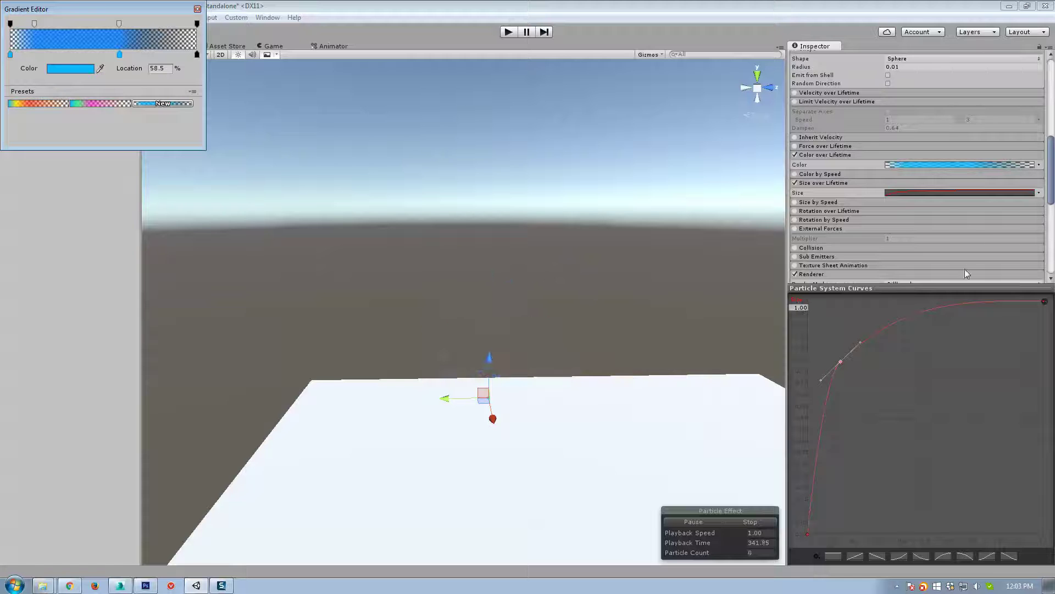
Step: Set the emission burst to a minimum of 2 and a maximum of 3 particles
scroll(968, 231, "up", 5)
left_click(940, 163)
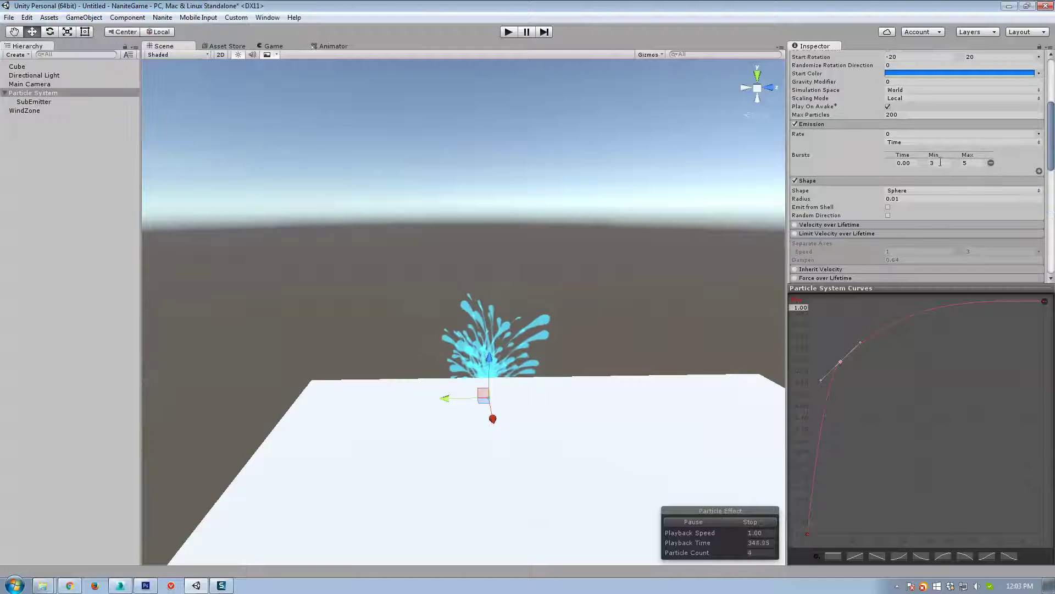
type("2")
left_click(978, 163)
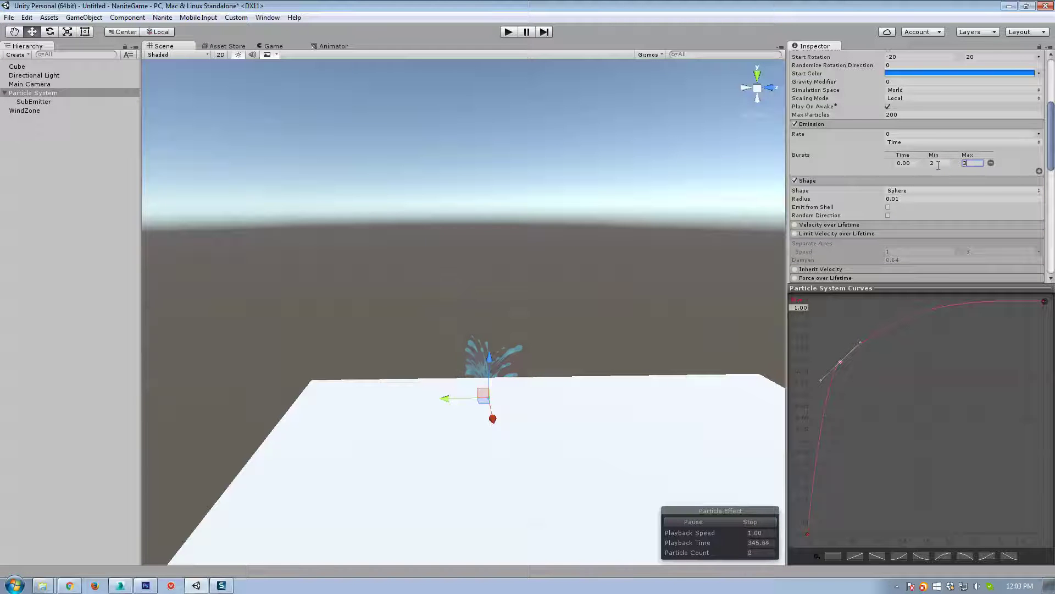
Step: Set the minimum Start Size to 2
scroll(940, 169, "up", 3)
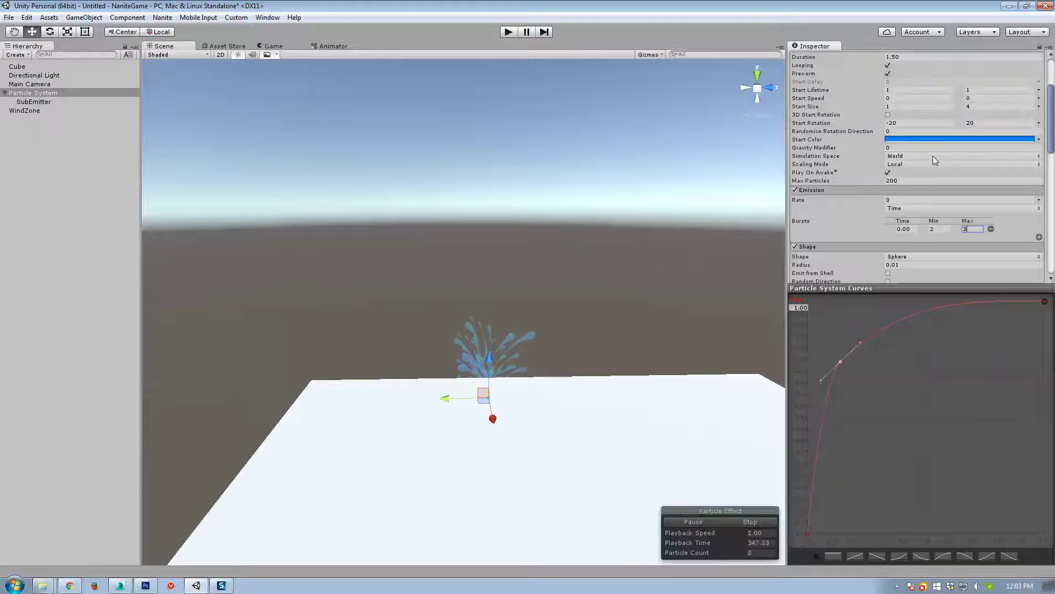
left_click(918, 107)
type("2")
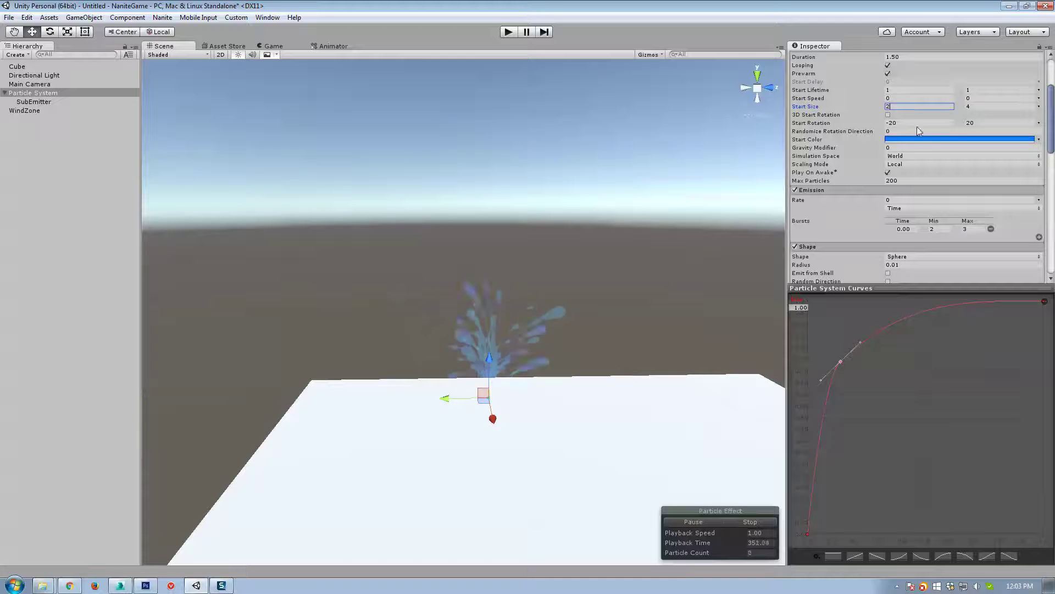
Step: Enable Rotation over Lifetime and set its Angular Velocity range from -20 to 20
scroll(924, 250, "down", 10)
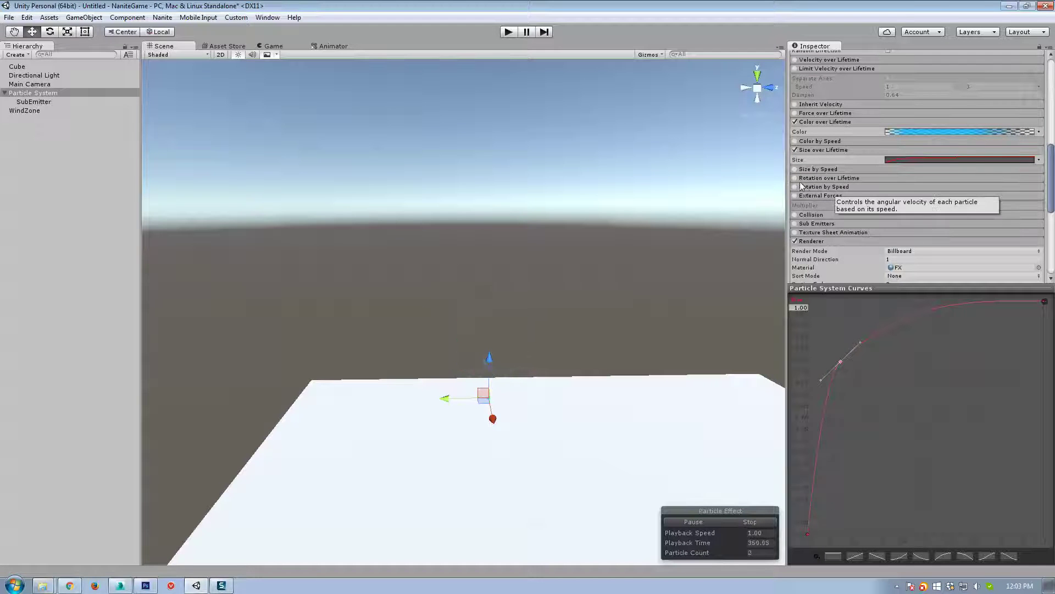
left_click(795, 178)
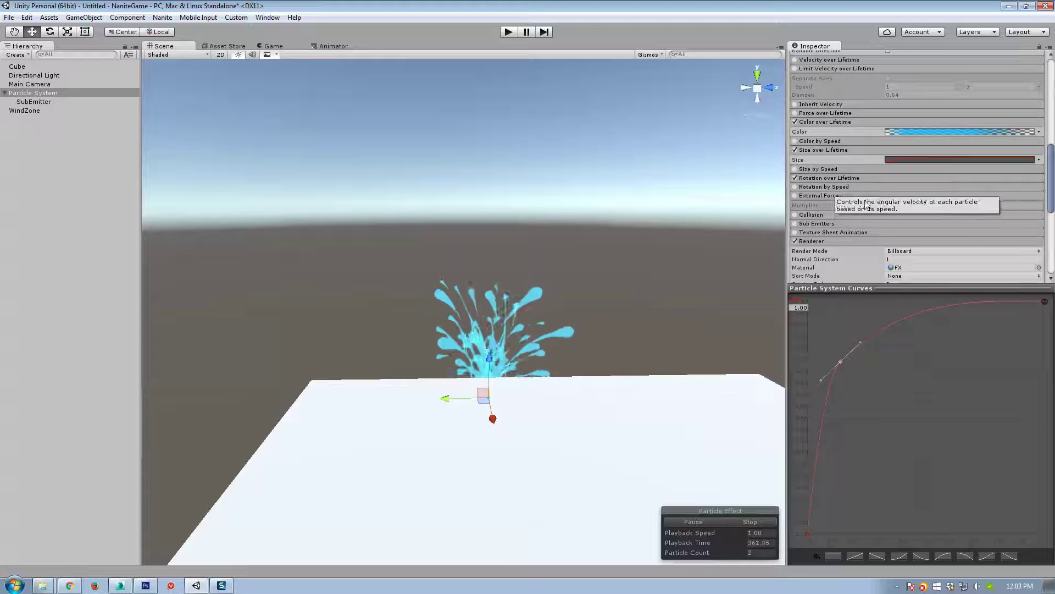
left_click(851, 178)
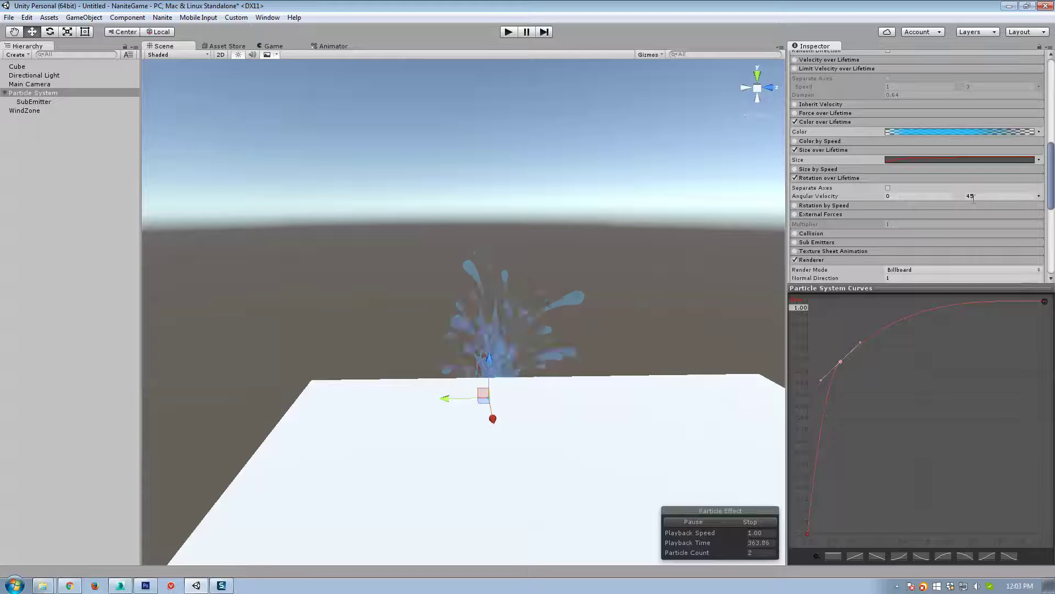
left_click(980, 195)
type("20")
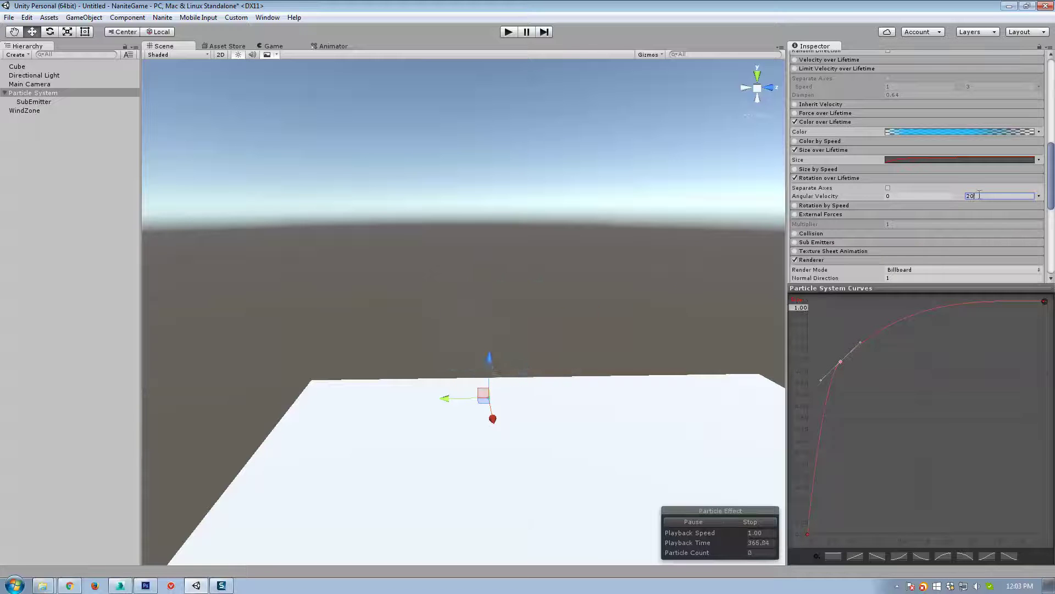
left_click(900, 196)
type("-20")
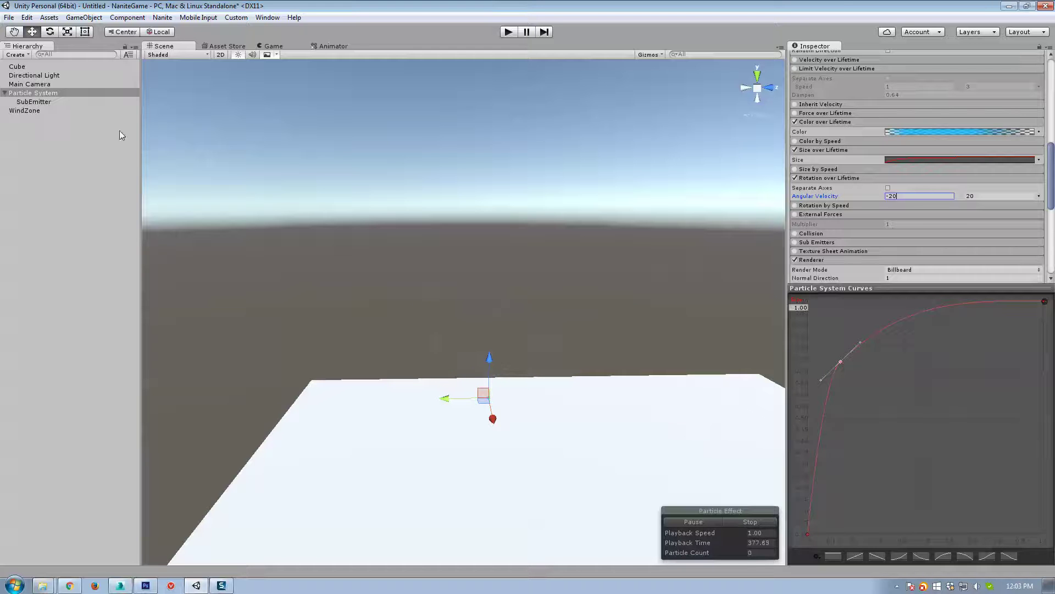
Step: Duplicate the Particle System and make the copy a child of the original
left_click(31, 95)
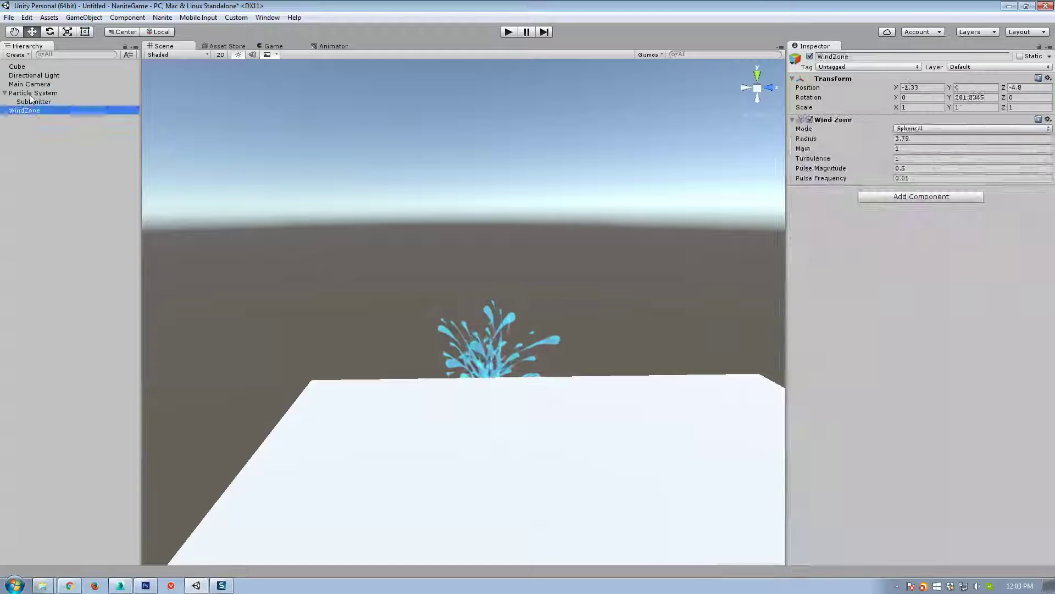
key("ctrl+d")
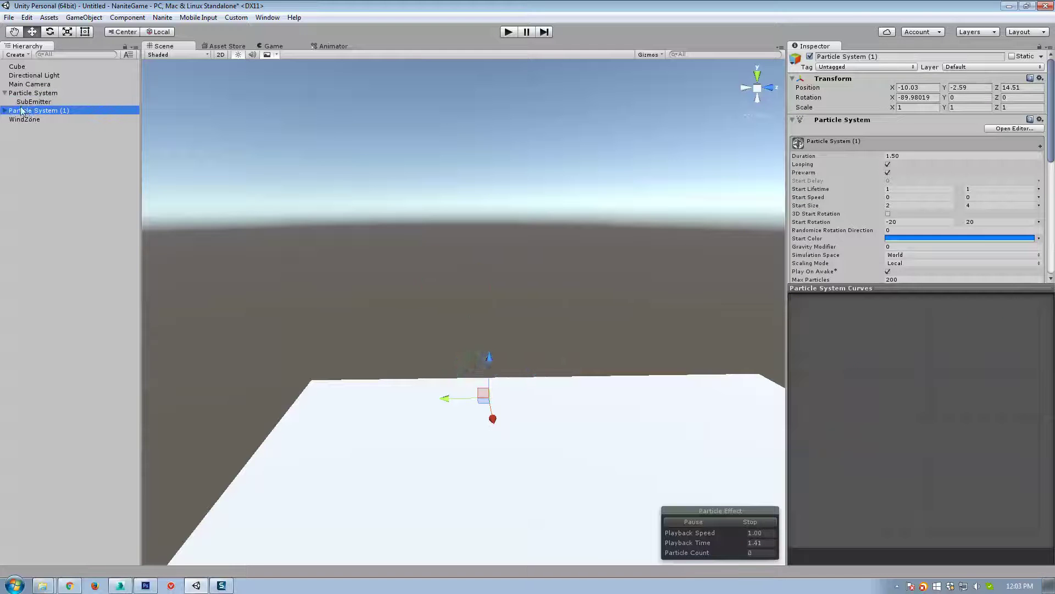
left_click_drag(37, 107, 34, 94)
Step: Delete the SubEmitter objects from both the original particle system and its duplicate
left_click(32, 109)
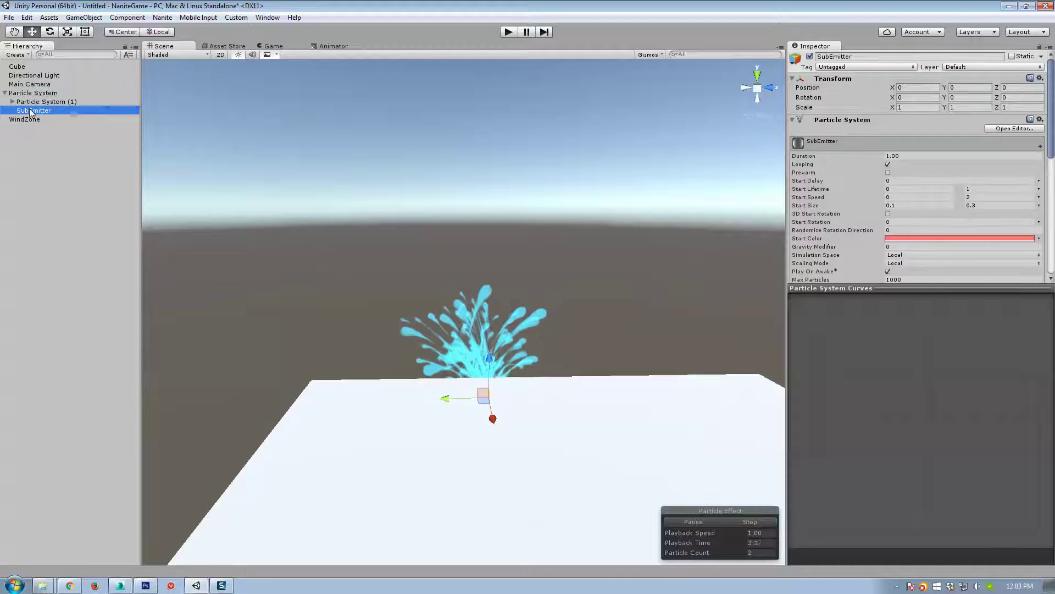
key("Delete")
left_click(14, 102)
left_click(41, 110)
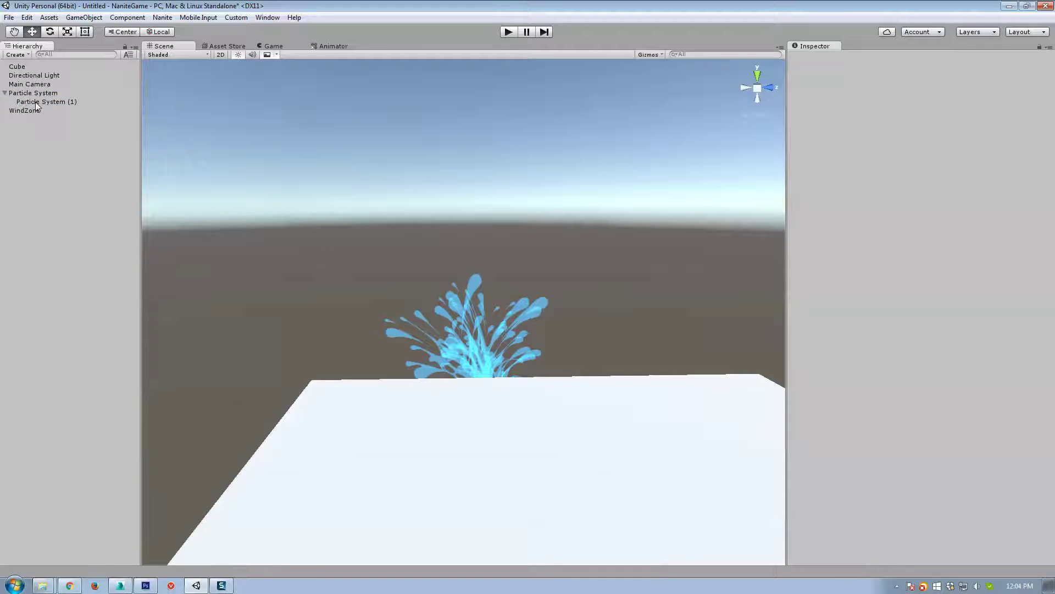
Step: Locate the material used by the child particle system's Renderer and duplicate it as FX 1
left_click(35, 101)
key("Up")
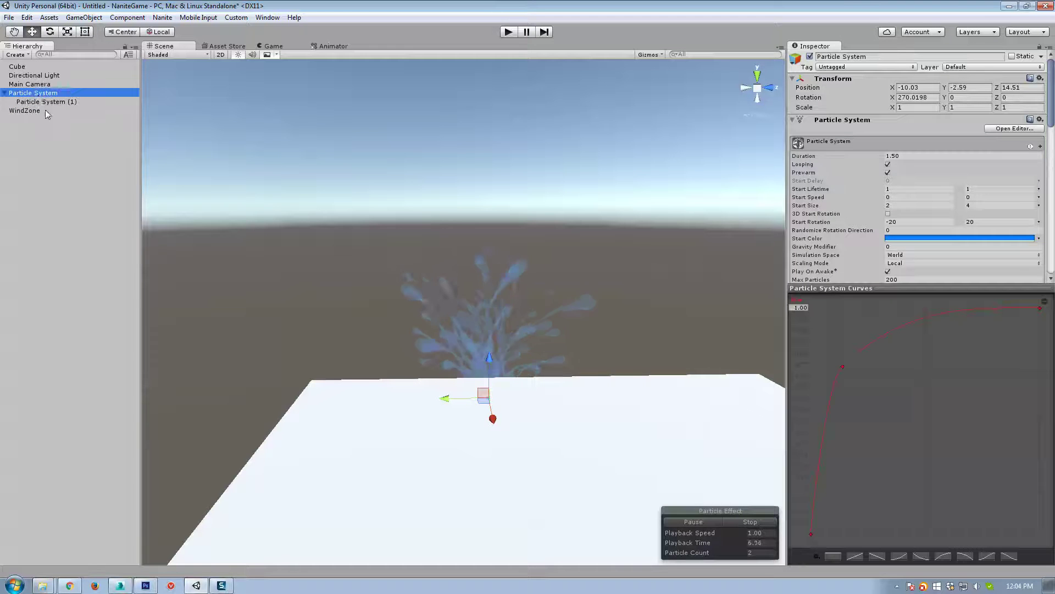
left_click(78, 105)
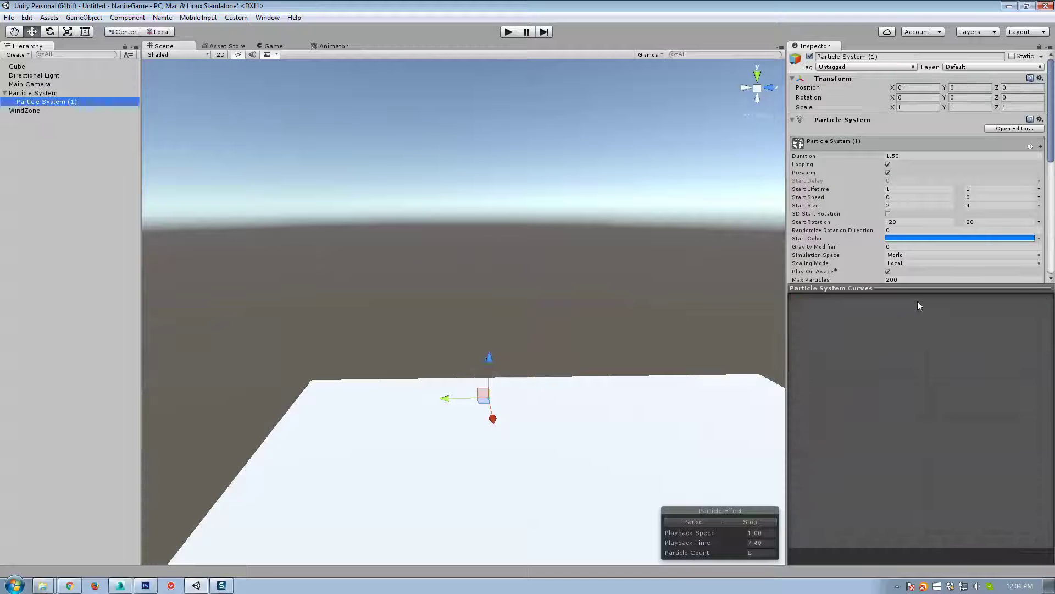
scroll(953, 253, "down", 10)
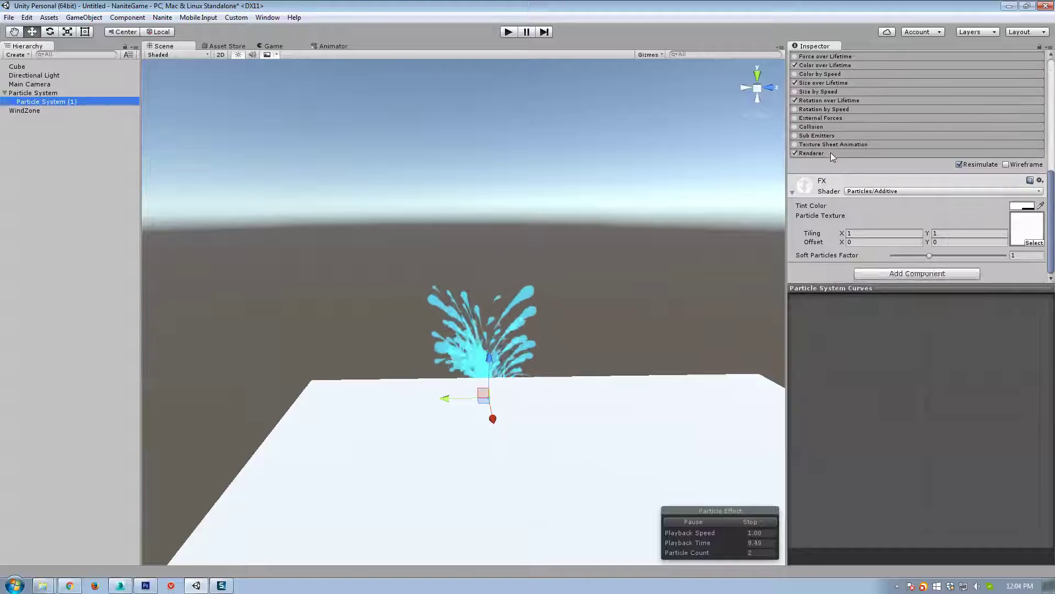
left_click(830, 153)
scroll(938, 179, "down", 5)
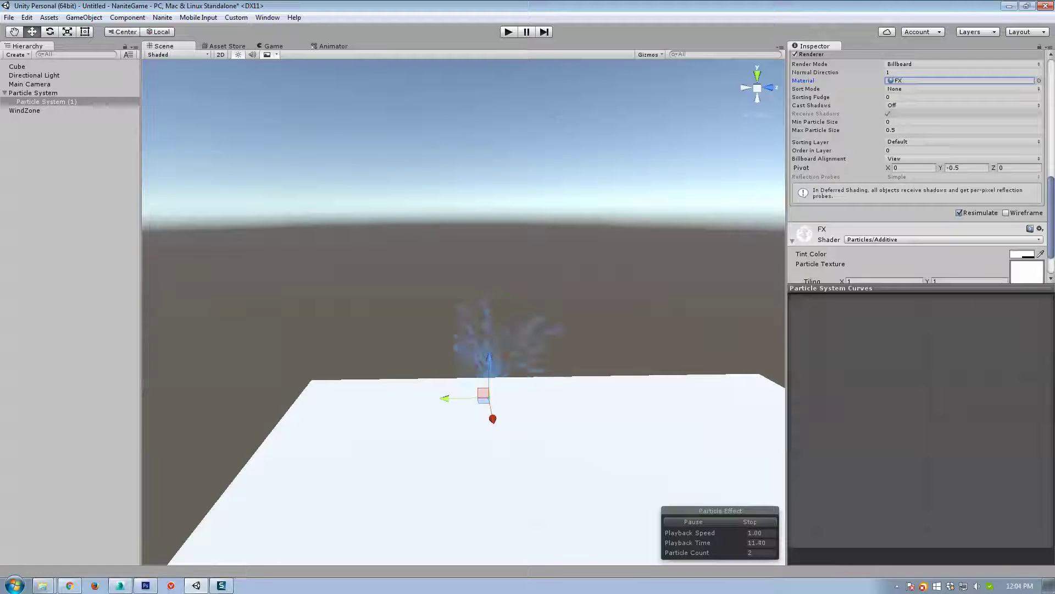
double_click(896, 80)
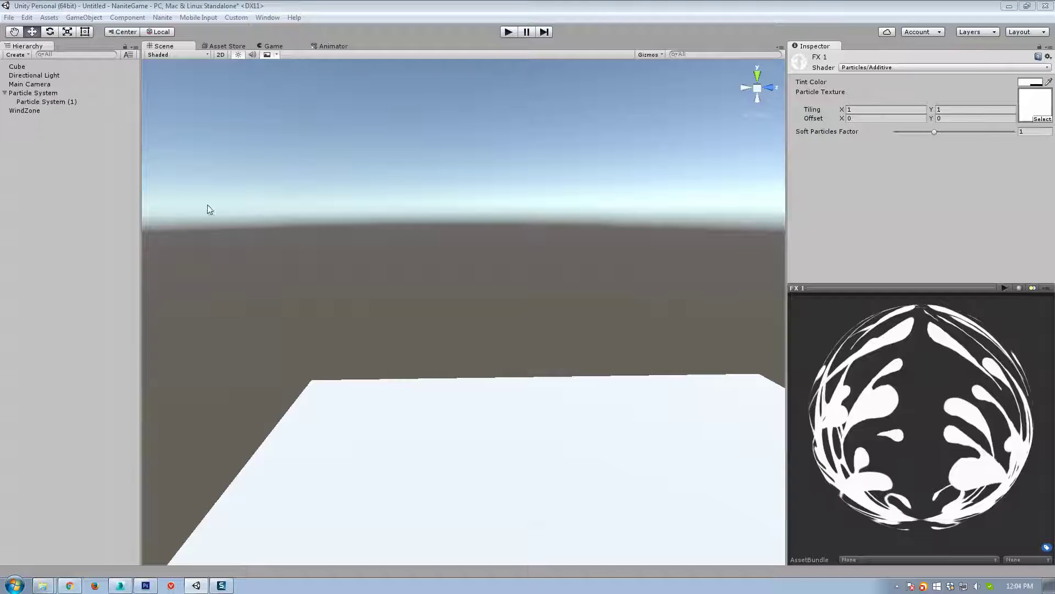
Step: Assign the FX 1 material to the child particle system's Renderer and give it a solid round dot texture
left_click(28, 103)
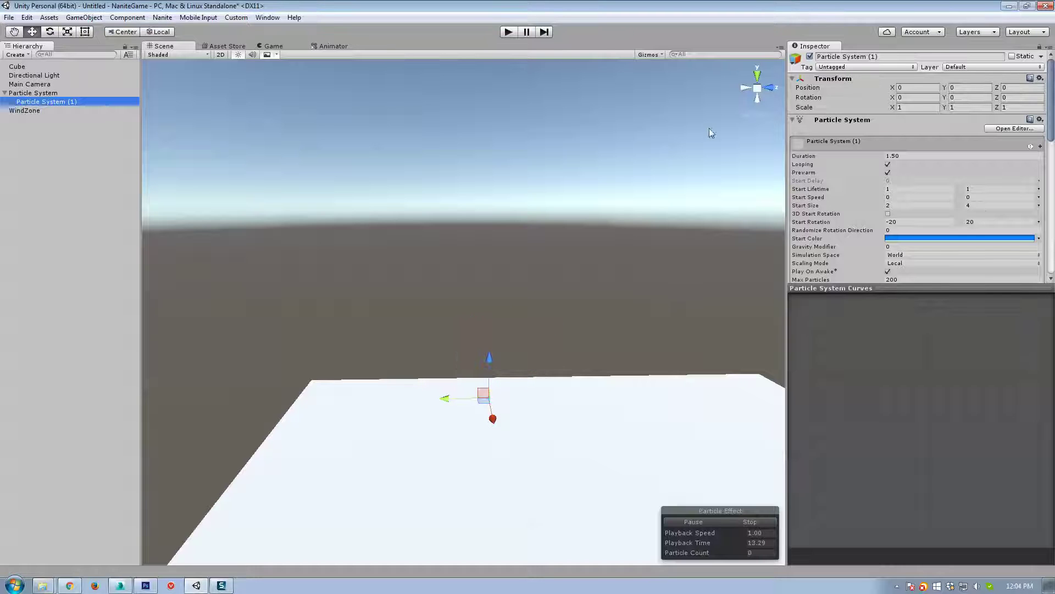
scroll(925, 184, "down", 15)
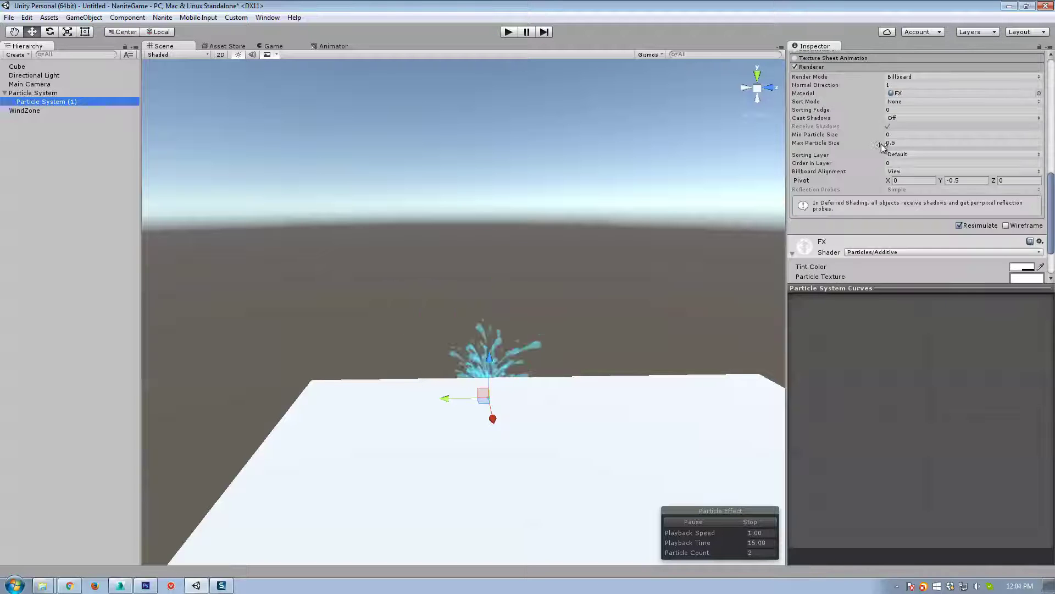
left_click_drag(1054, 248, 904, 163)
scroll(956, 198, "down", 5)
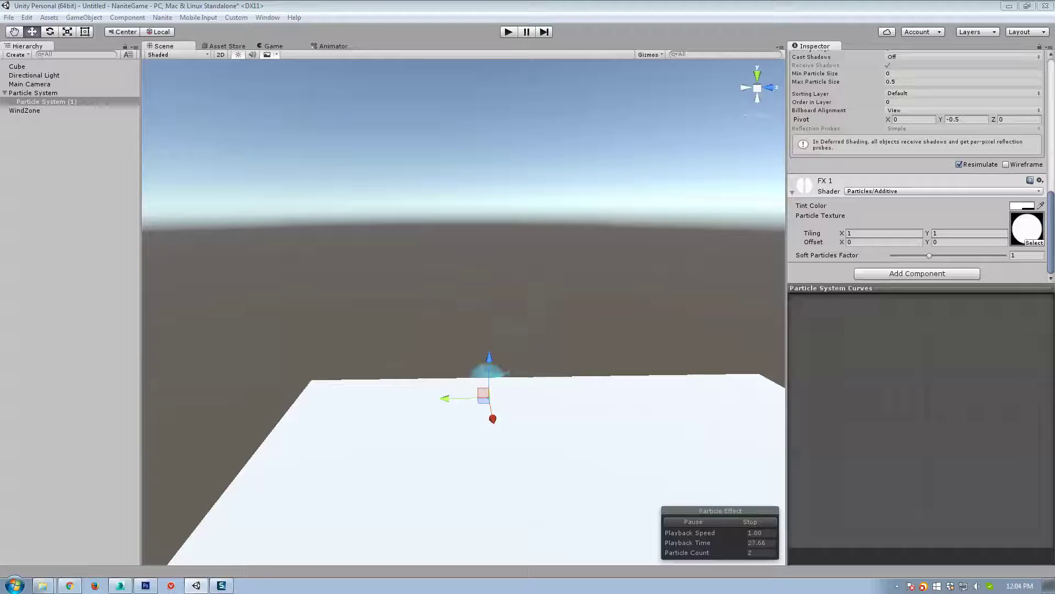
Step: Set the child system's Start Size range to 0.2–0.3 and its Renderer pivot Y to 0
scroll(933, 193, "up", 15)
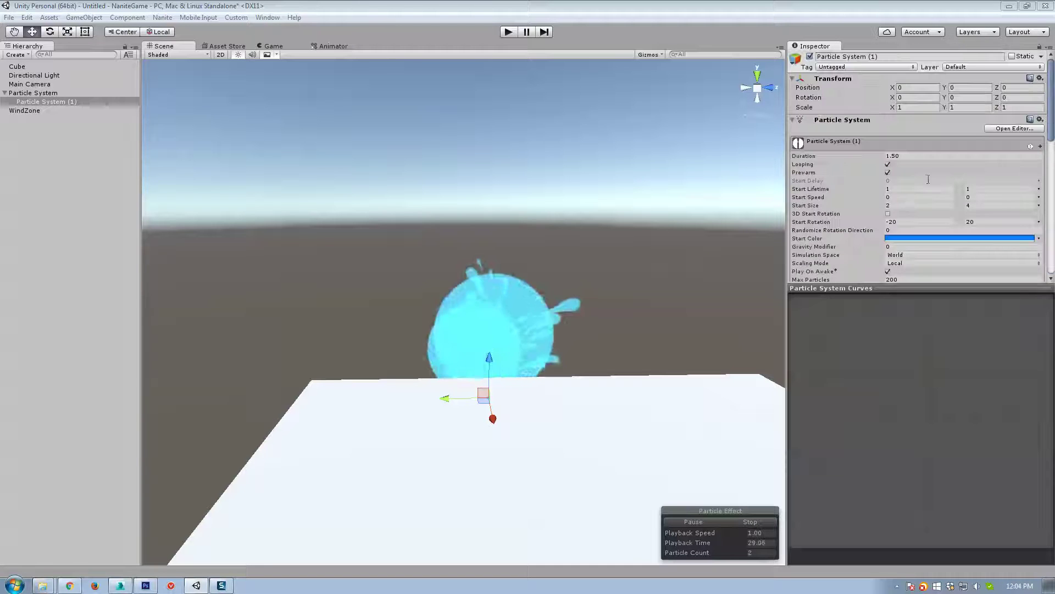
left_click(900, 206)
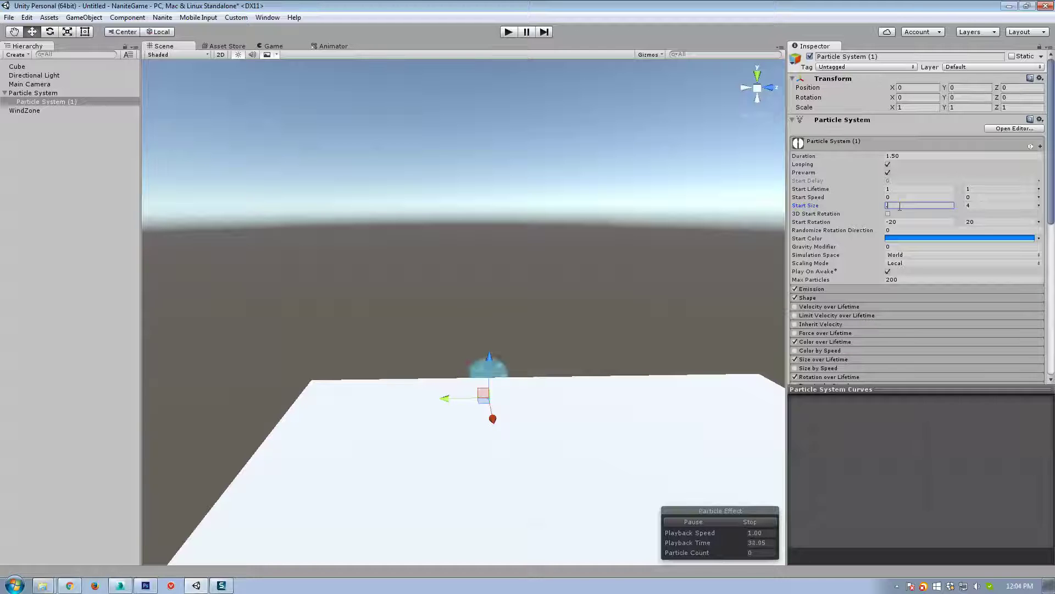
type(".2")
key("Tab")
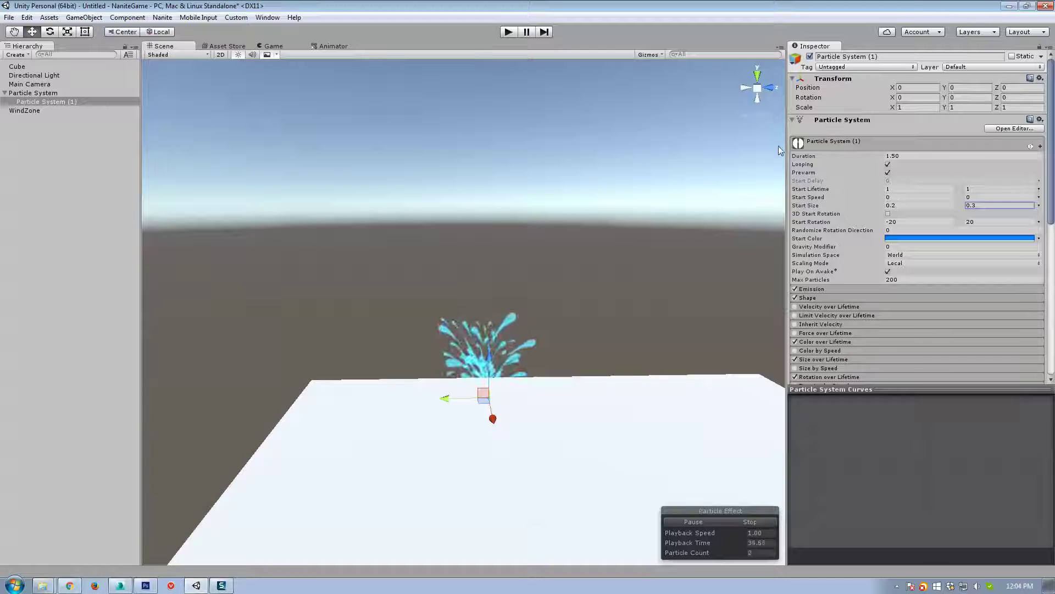
scroll(930, 232, "down", 10)
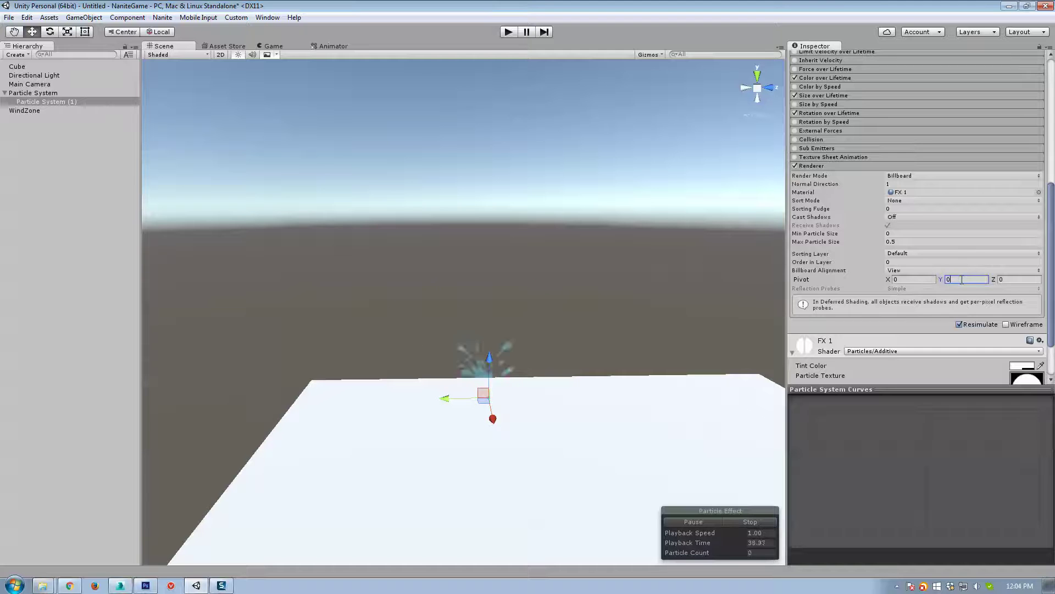
Step: Change the child system's emission Shape to Cone and set its angle to 56.9
scroll(827, 215, "up", 8)
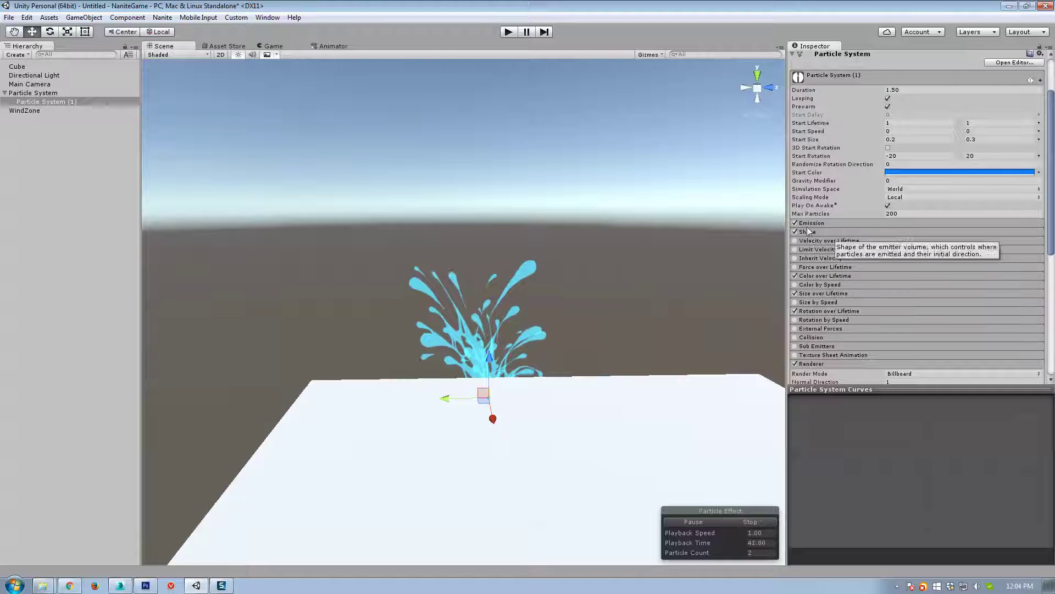
left_click(809, 231)
left_click(911, 243)
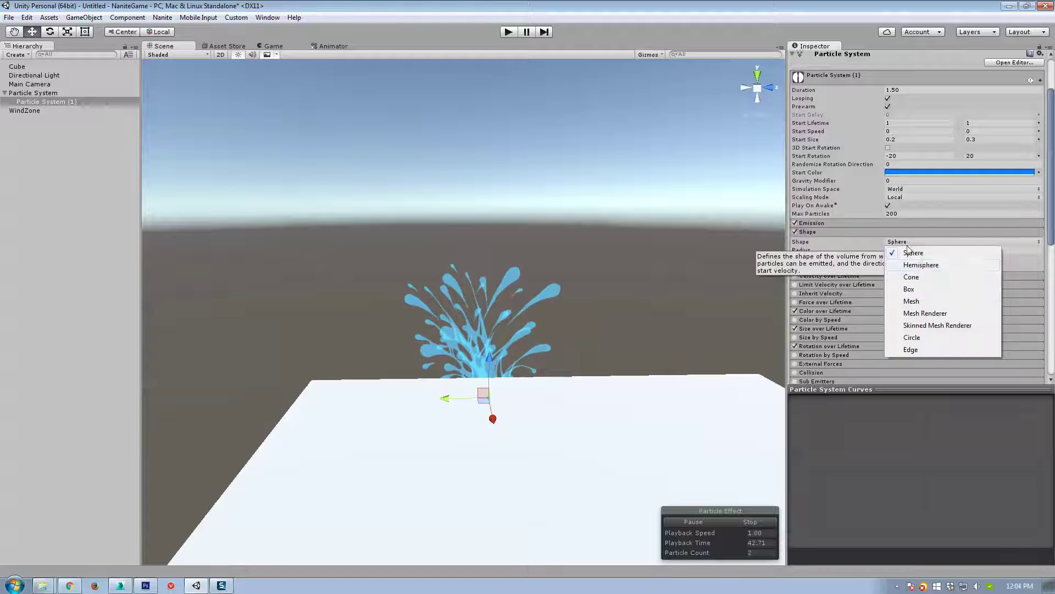
left_click(912, 276)
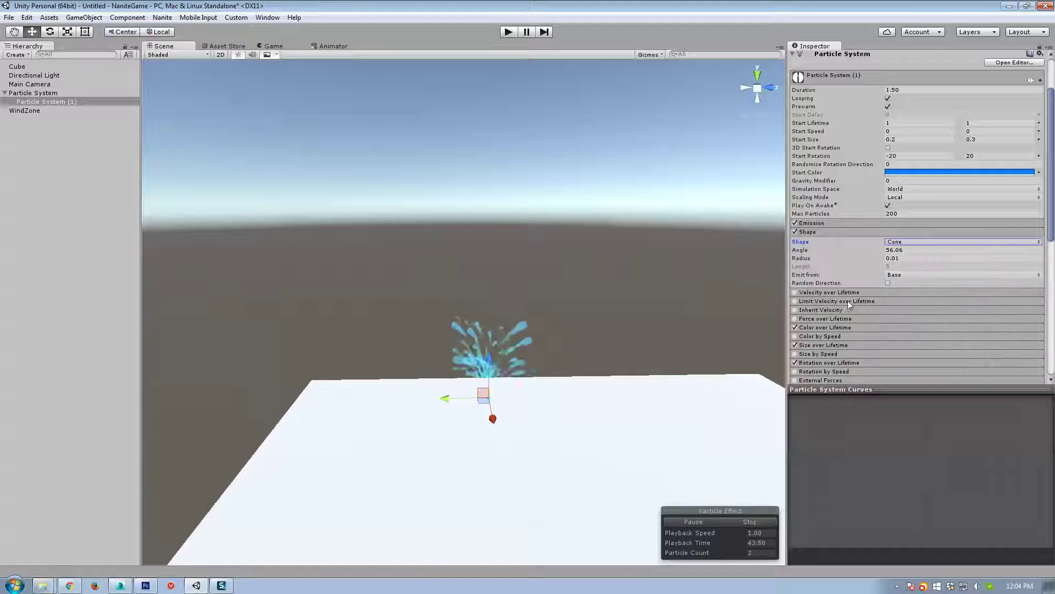
left_click(866, 261)
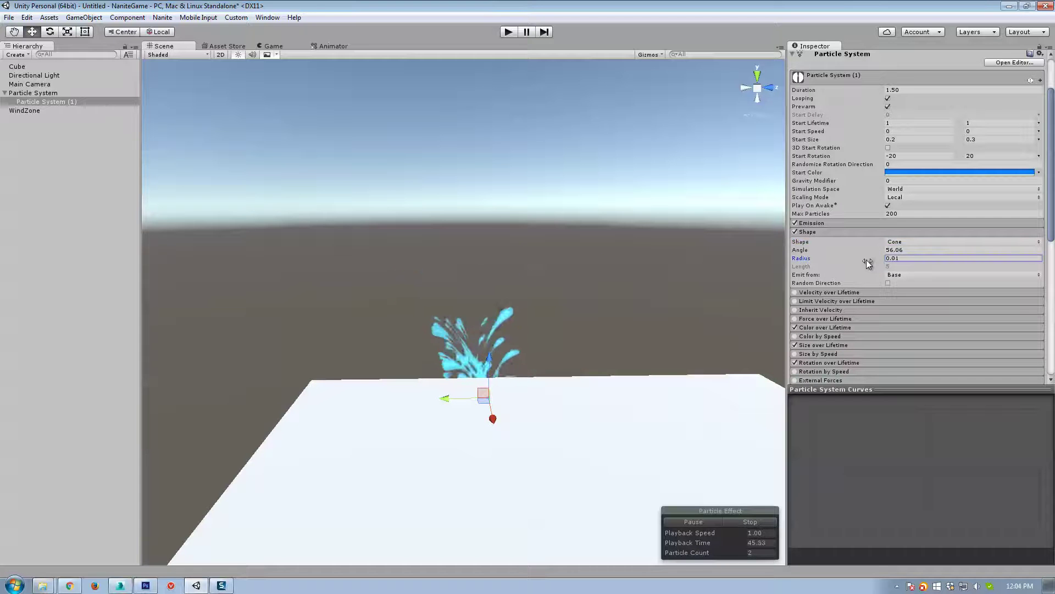
left_click(863, 249)
type("56.9")
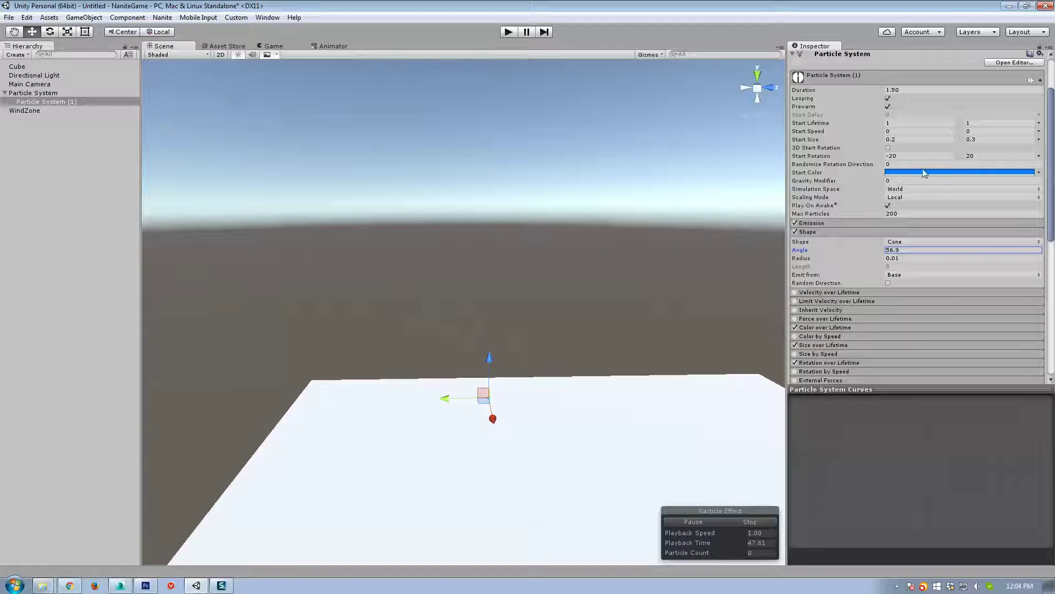
Step: Set the child system's Start Speed range to 2–3
left_click(902, 131)
type("12")
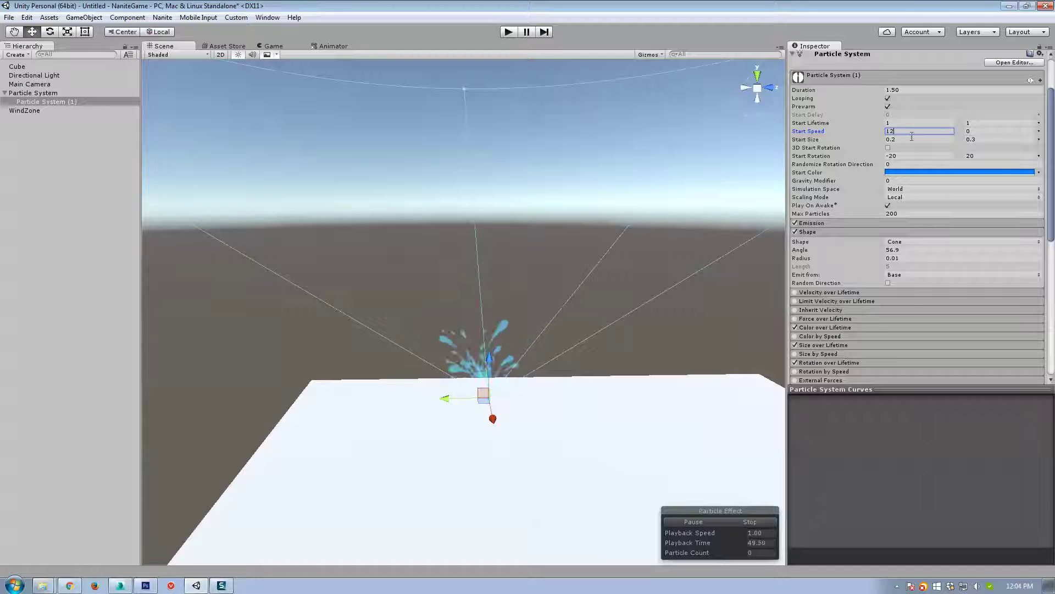
left_click(976, 130)
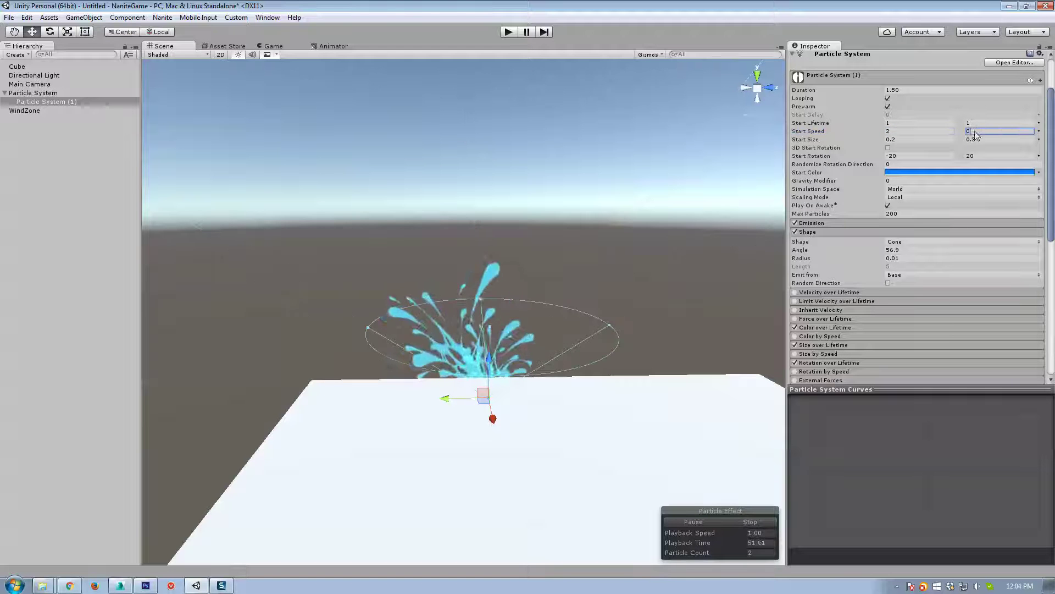
type("3")
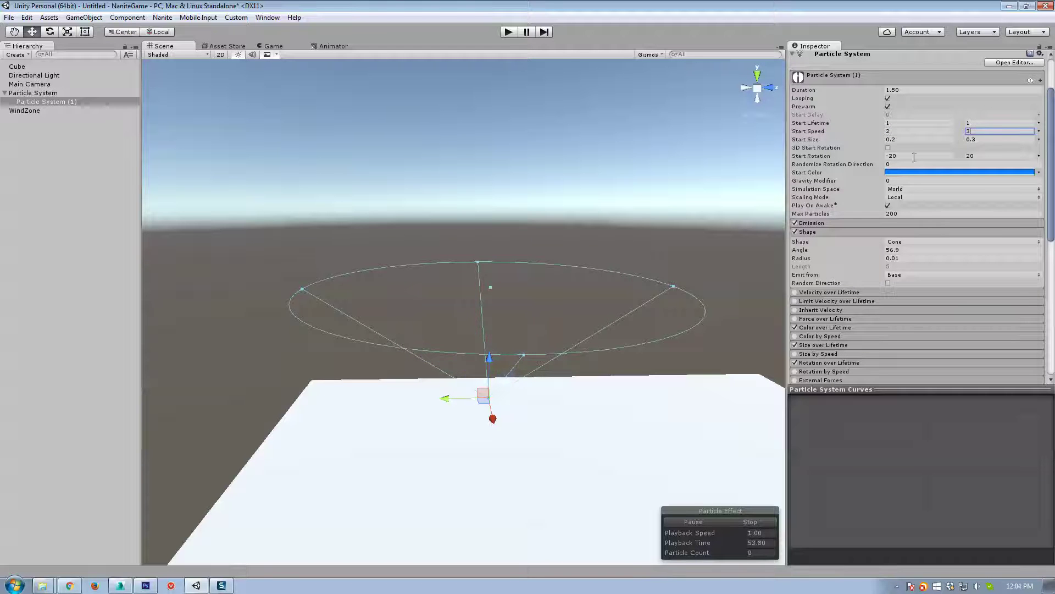
Step: Set the child system's emission burst to a minimum of 10 and a maximum of 15 particles
left_click(844, 224)
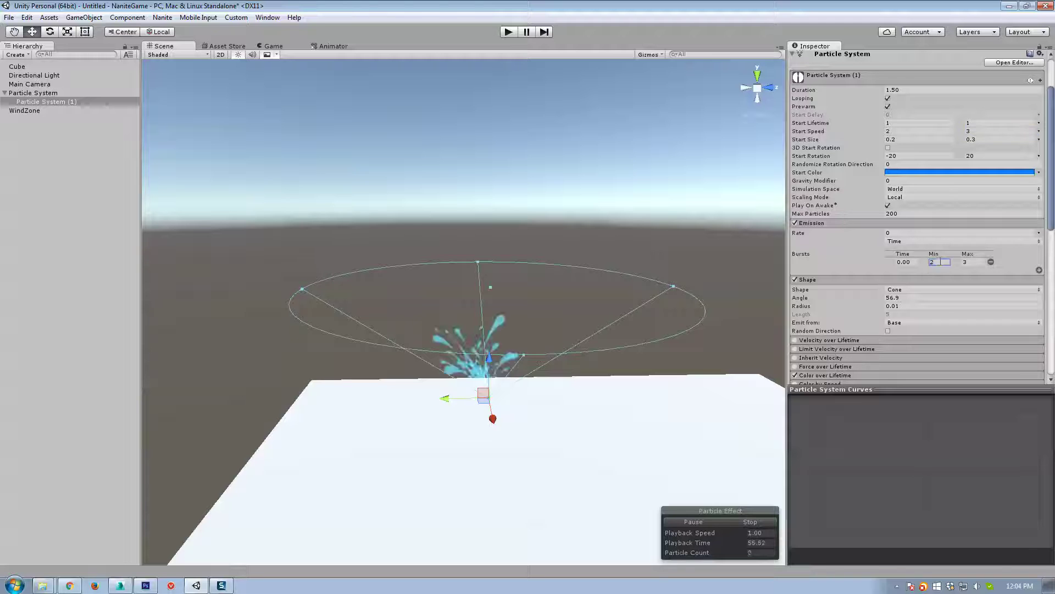
type("10")
key("Tab")
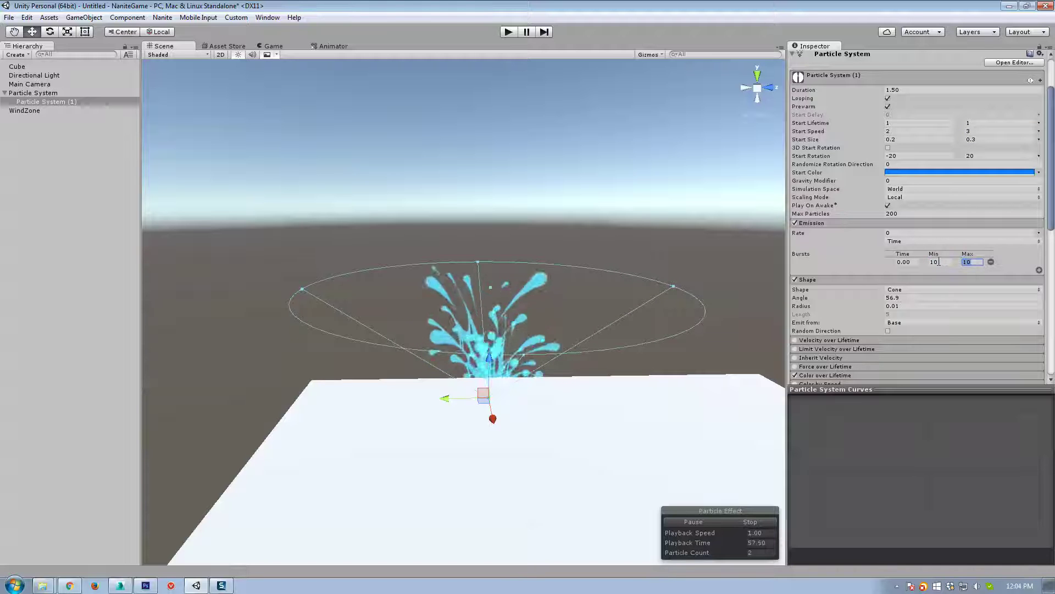
type("15")
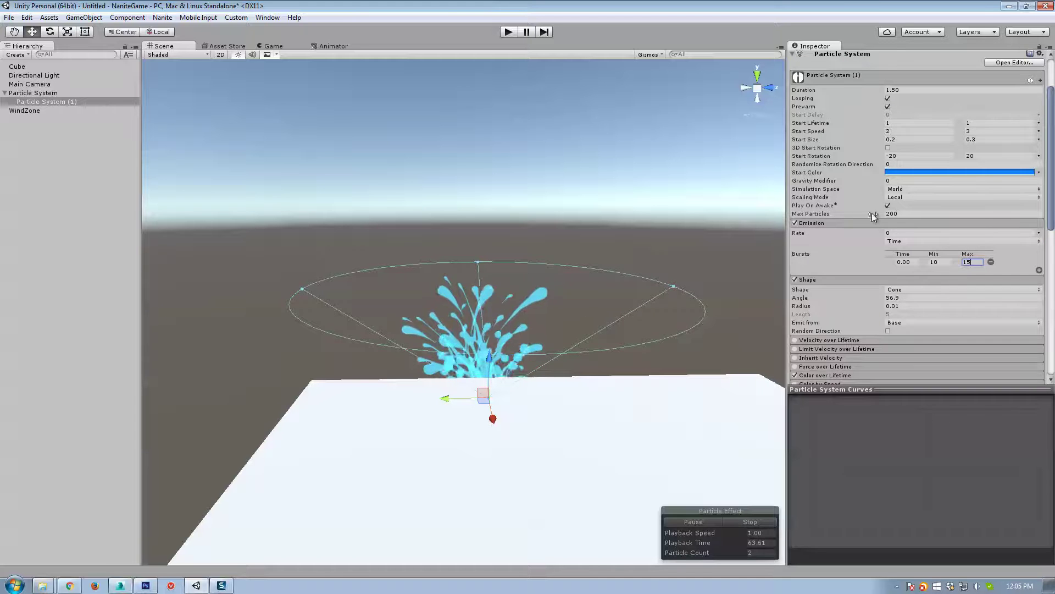
Step: Set the child system's Start Size range to 0.3–0.6
left_click(896, 139)
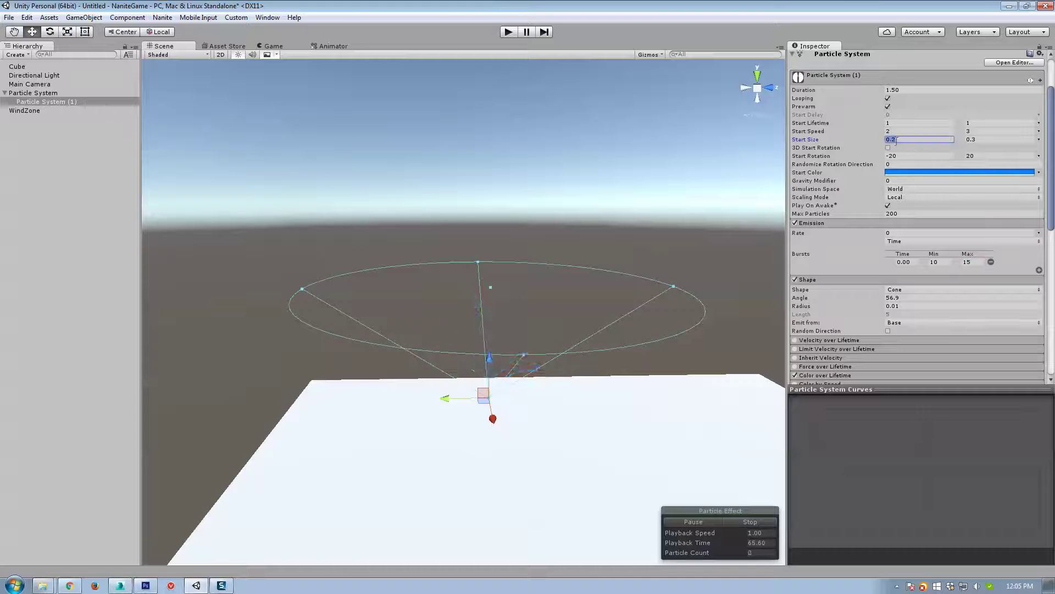
left_click_drag(884, 142, 905, 141)
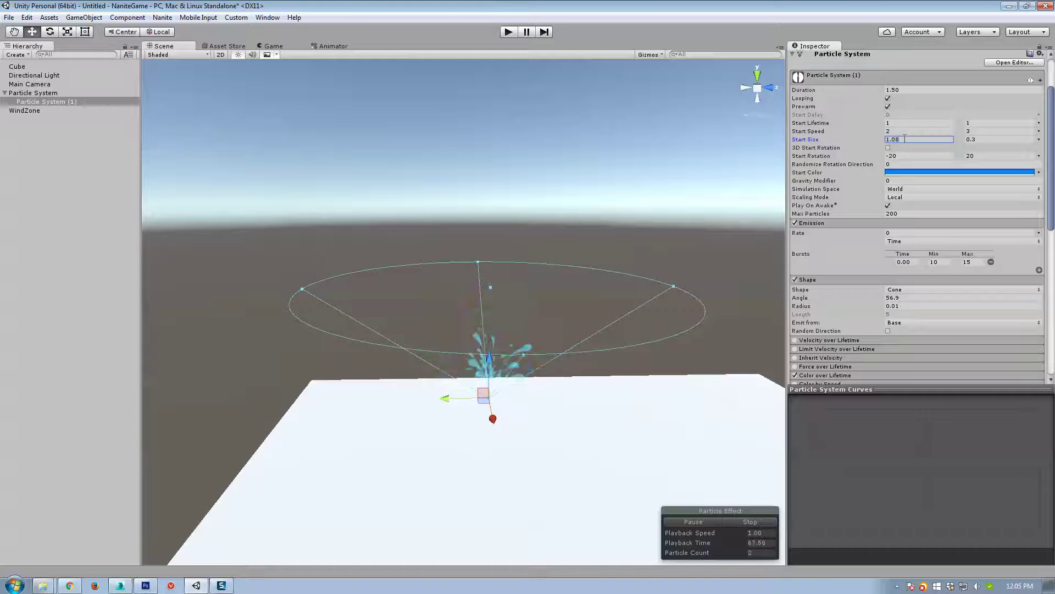
type("0.3")
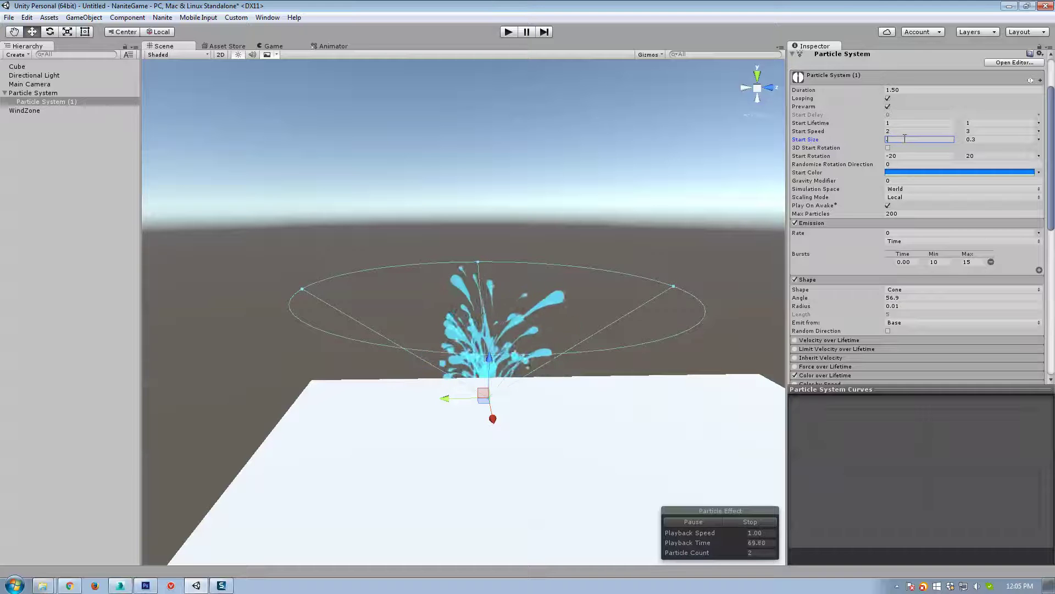
key("Tab")
type(".8")
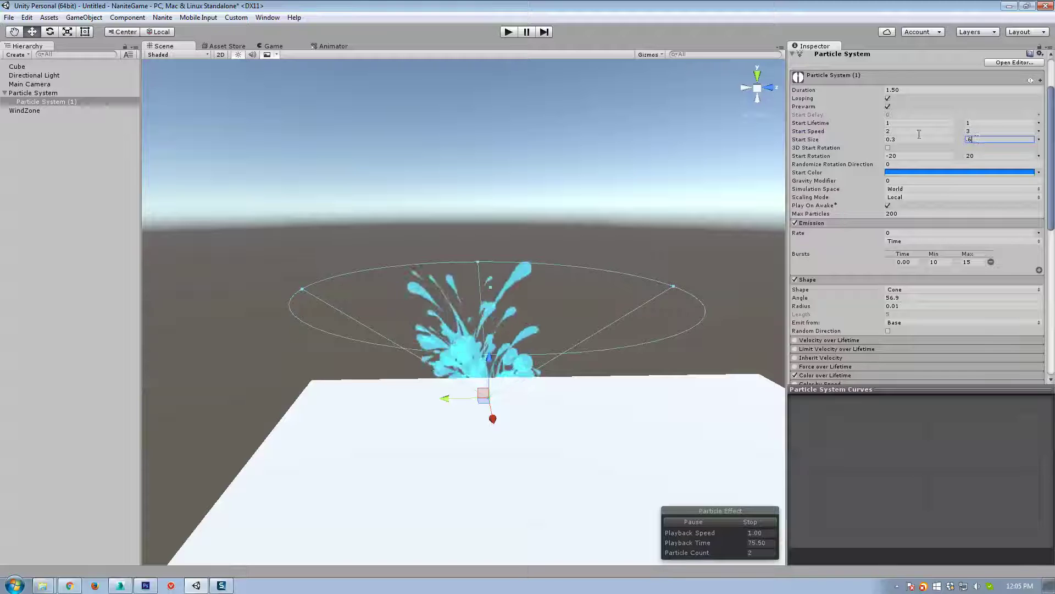
Step: Set the child system's Start Speed range to 4–5 after trying a maximum of 8
left_click(952, 132)
type("4")
left_click(978, 132)
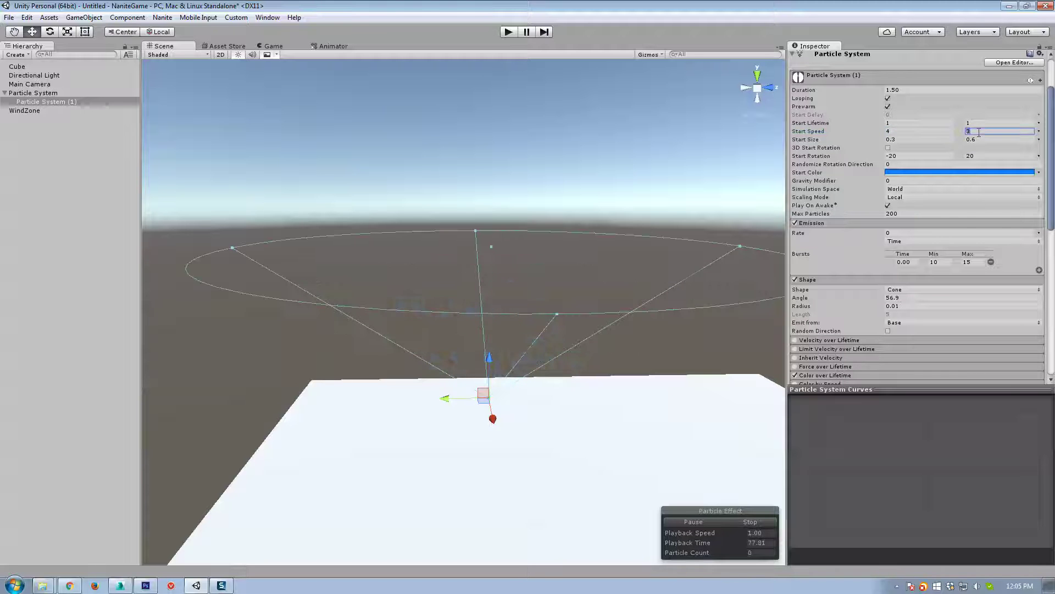
type("8")
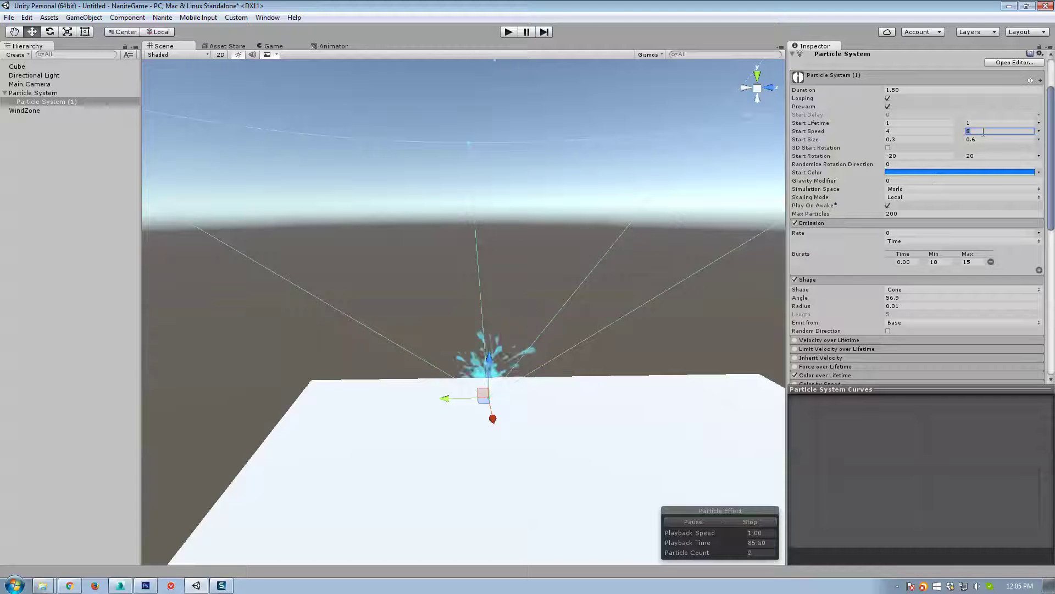
type("5")
Step: Enable Limit Velocity over Lifetime on the child system with Dampen 0.06 and a minimum Speed of 2
scroll(822, 332, "down", 3)
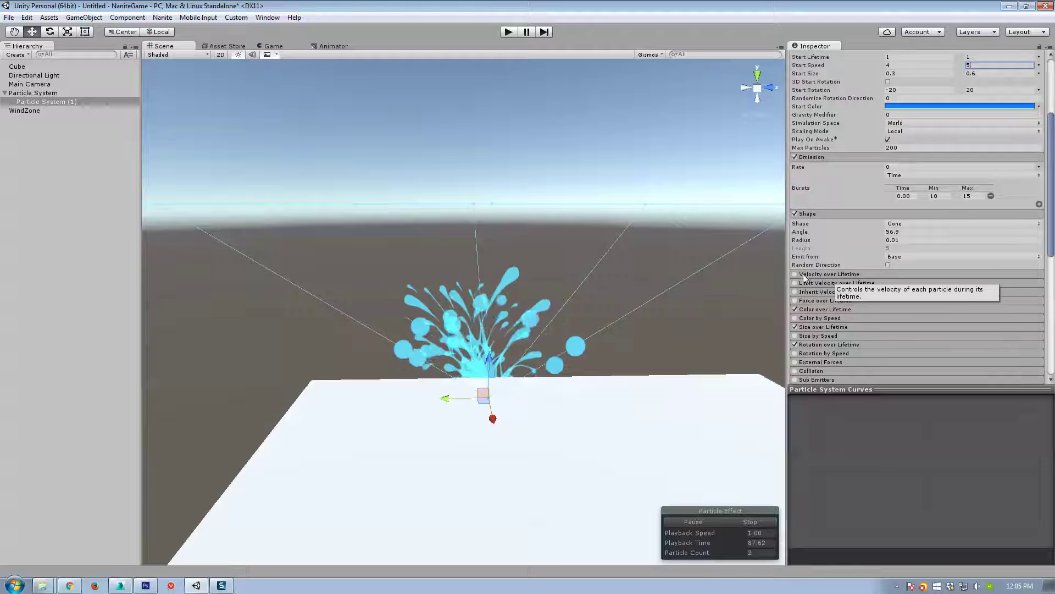
left_click(811, 283)
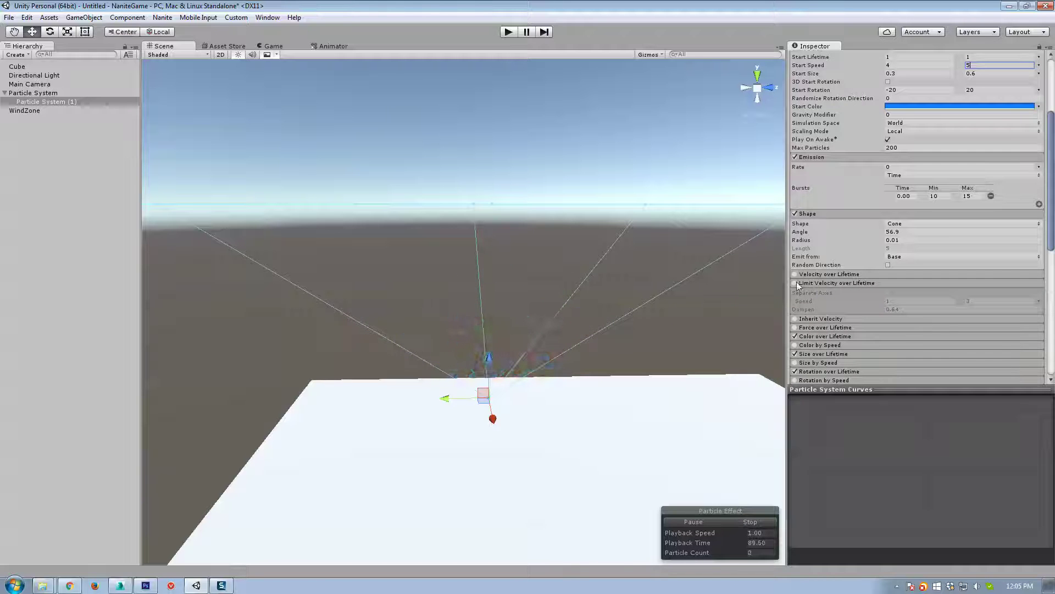
left_click(795, 283)
left_click_drag(879, 311, 866, 309)
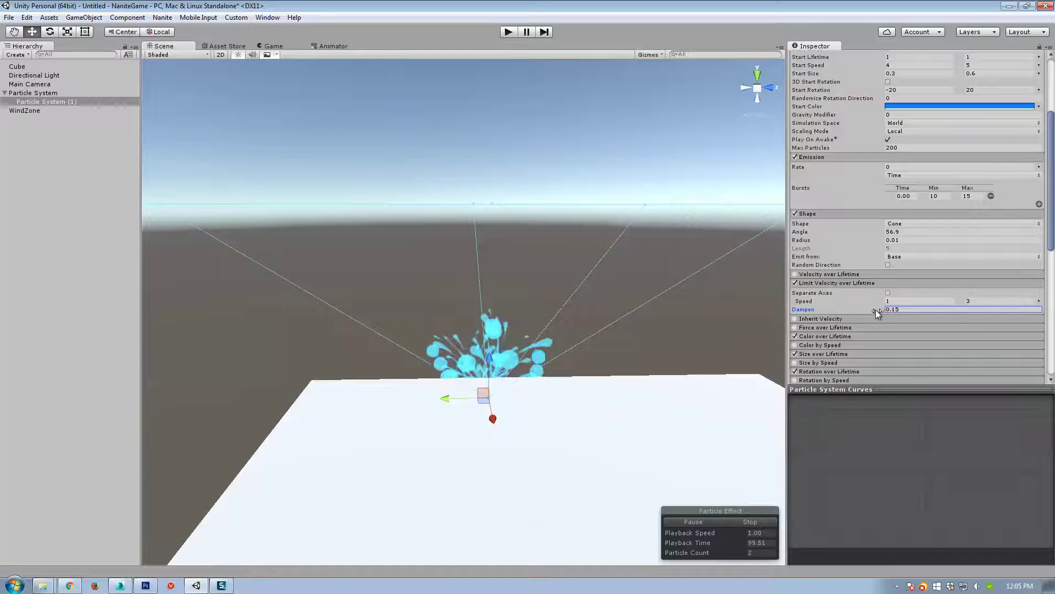
left_click_drag(876, 309, 873, 309)
left_click(892, 302)
type("2")
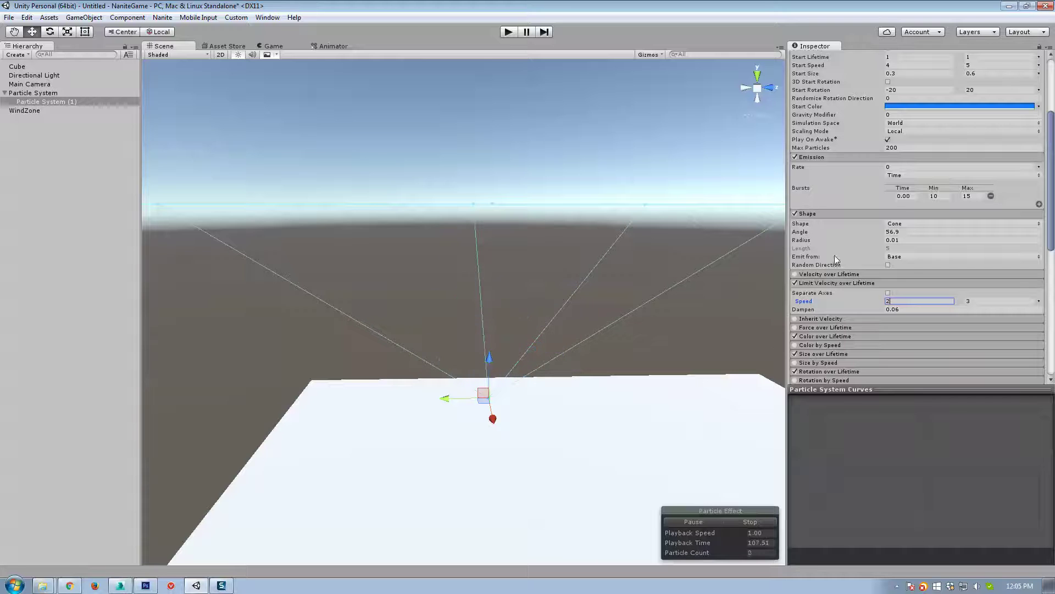
Step: Enable Force over Lifetime on the child system and set both Y force values to 0
left_click(811, 328)
left_click(794, 328)
scroll(920, 319, "down", 1)
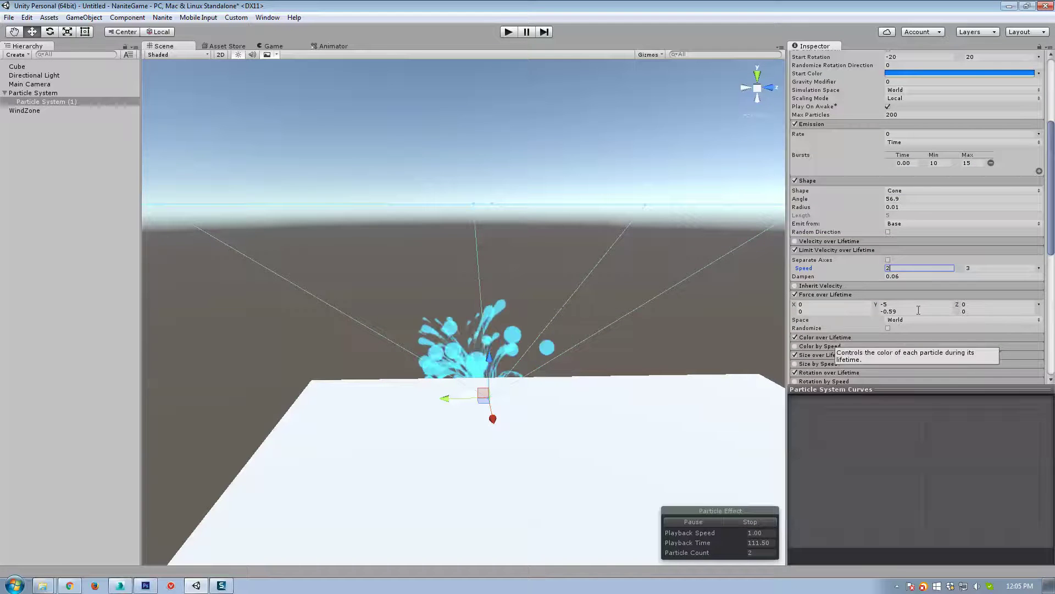
left_click(899, 305)
type("0")
key("Tab")
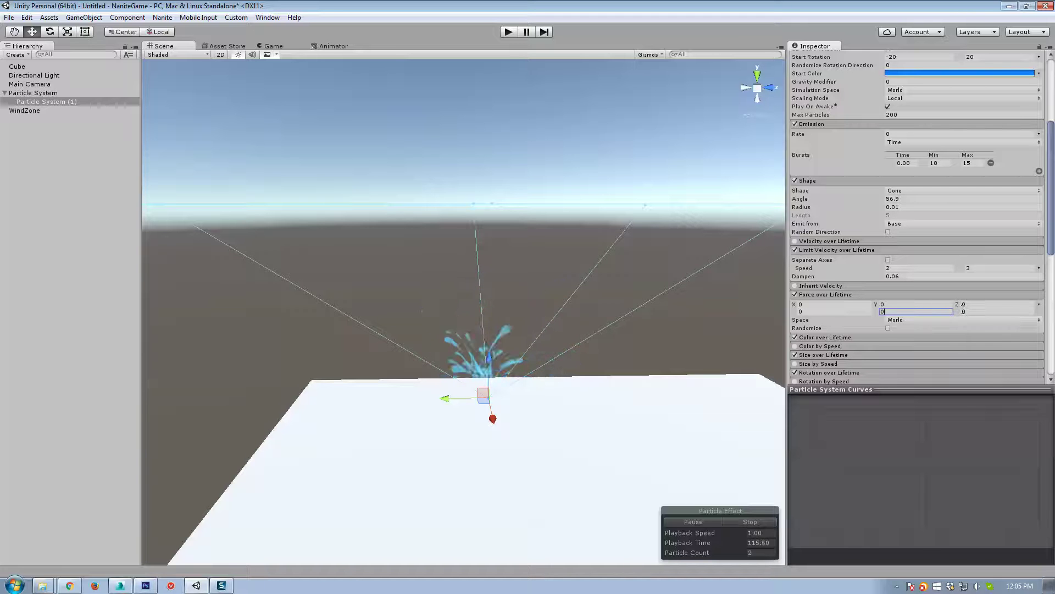
Step: Switch the child system's Force over Lifetime to Constant mode and give it a negative Y force
left_click_drag(876, 306, 875, 306)
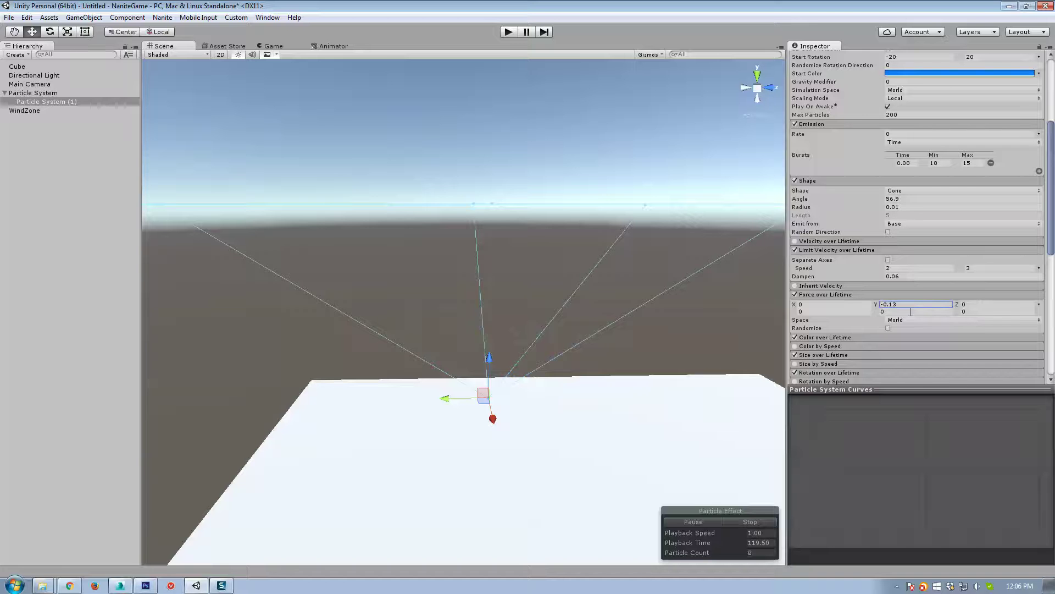
left_click(1038, 304)
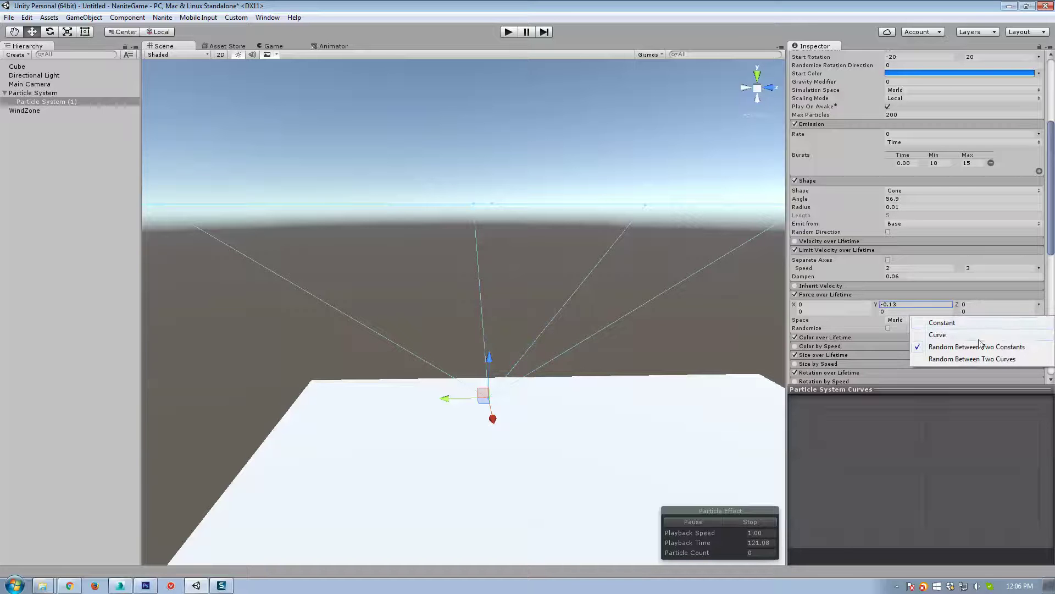
left_click(955, 324)
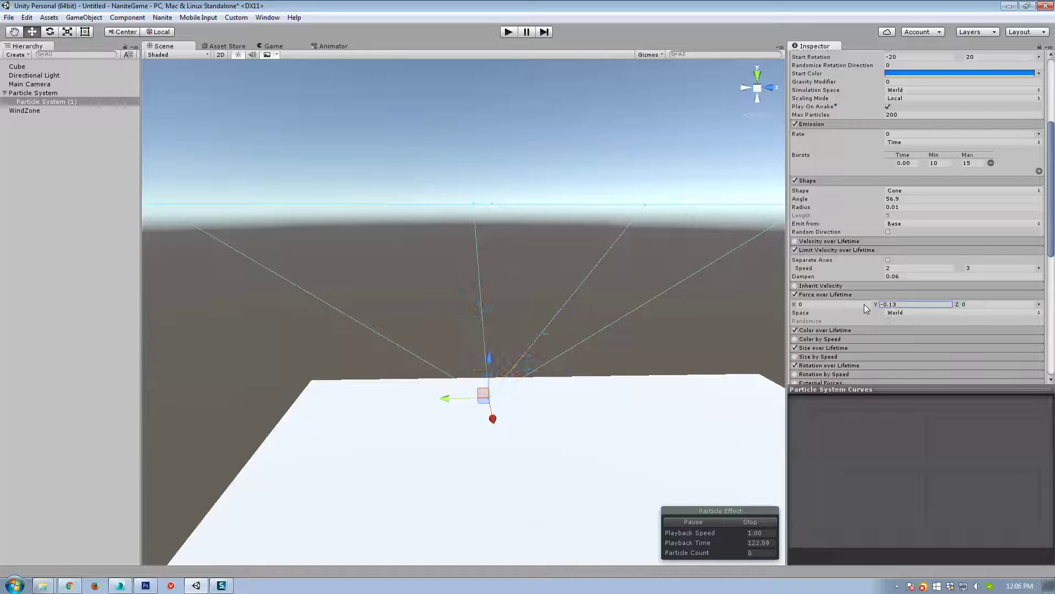
left_click_drag(855, 304, 817, 299)
Step: Disable Limit Velocity over Lifetime on the child system and set its Gravity Modifier to 1
scroll(965, 246, "up", 3)
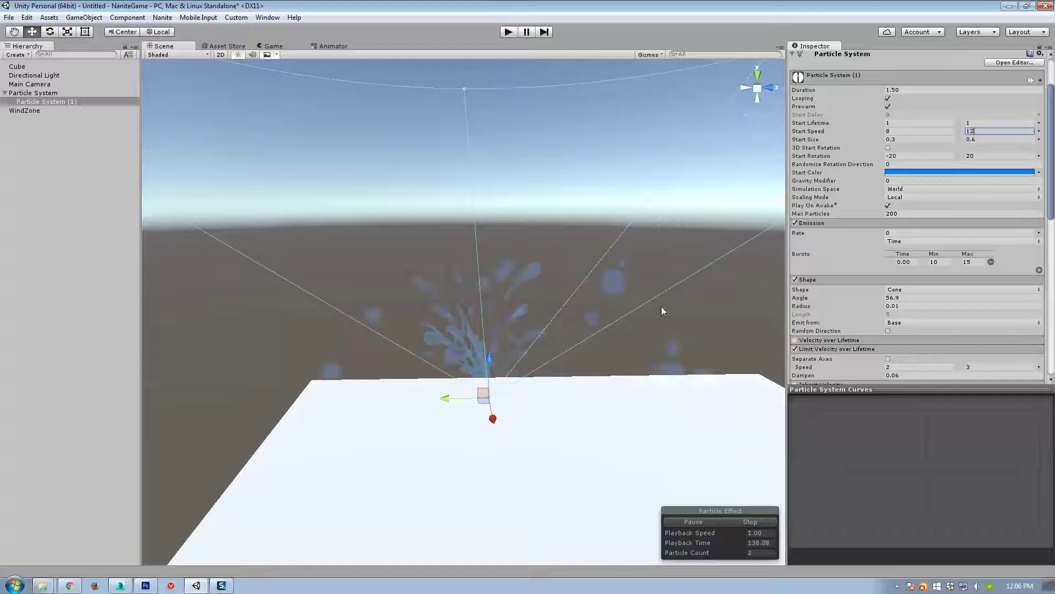
left_click(795, 348)
left_click(896, 181)
type("1")
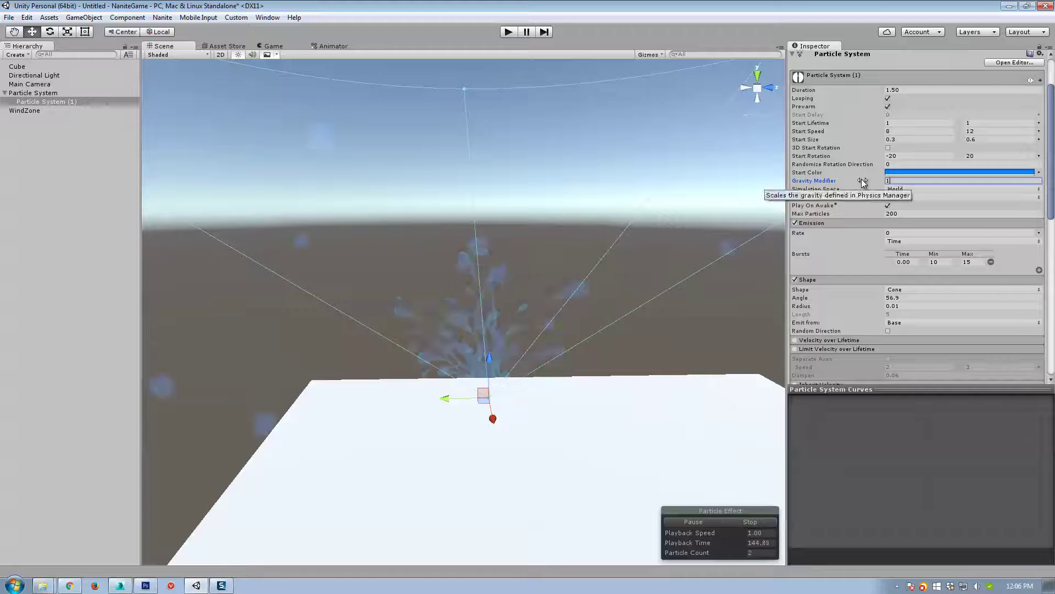
Step: Set the child system's Start Speed range to 6–10 and raise its Gravity Modifier to 1.54
left_click(920, 132)
type("6")
key("Tab")
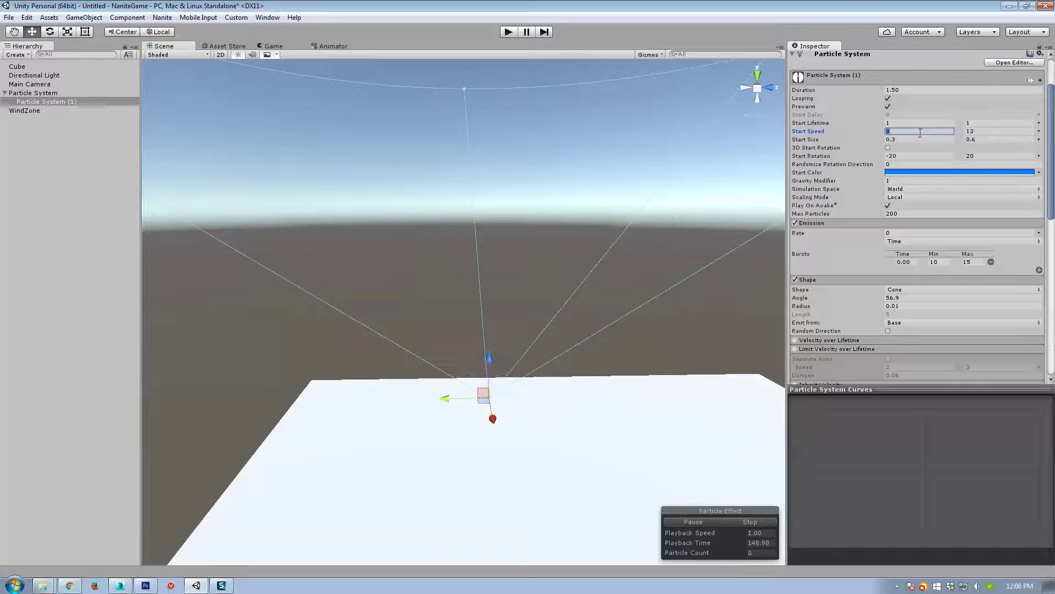
type("10")
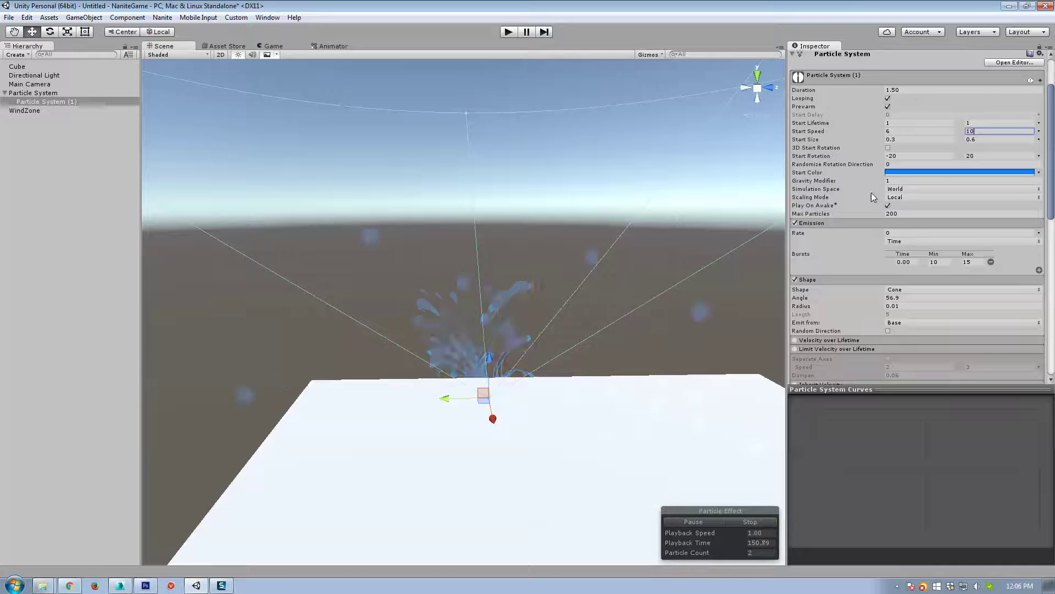
mouse_move(869, 182)
left_mouse_down()
mouse_move(893, 186)
mouse_move(858, 181)
left_mouse_up()
left_click_drag(646, 451, 630, 430, "alt")
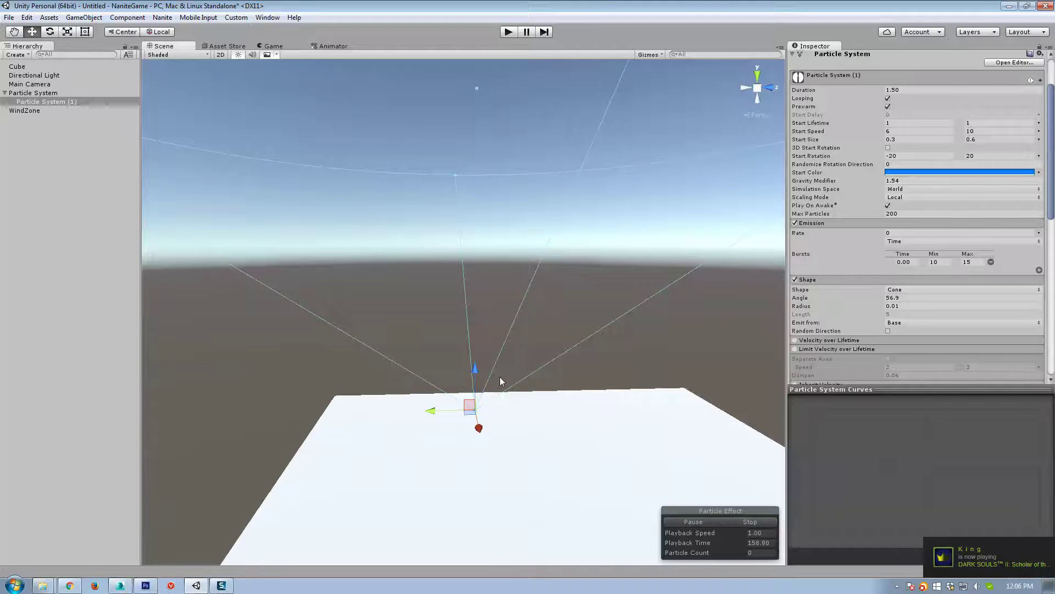
mouse_move(500, 379)
left_mouse_down("alt")
mouse_move(508, 399)
mouse_move(516, 376)
left_mouse_up("alt")
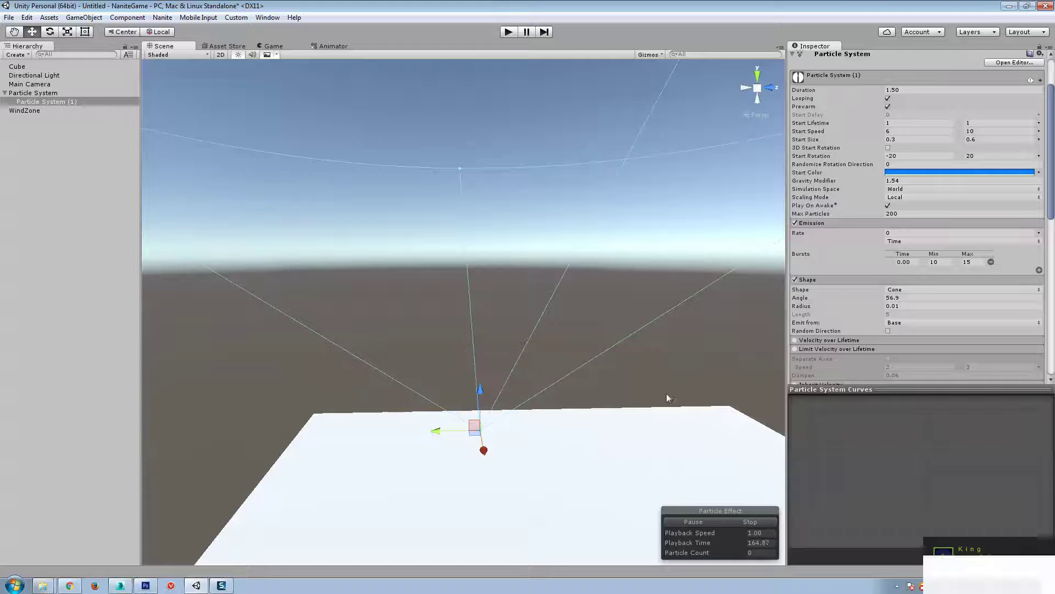
Step: Set the main particle system's emission burst to a minimum and maximum of 1, after trying a maximum of 2
left_click(38, 92)
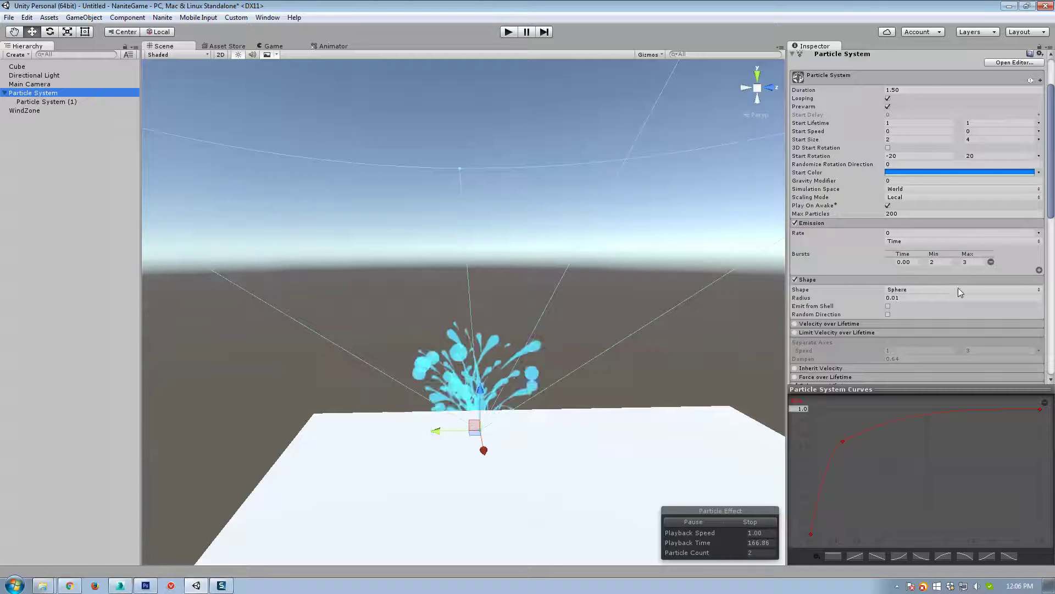
scroll(935, 280, "down", 5)
scroll(900, 271, "up", 2)
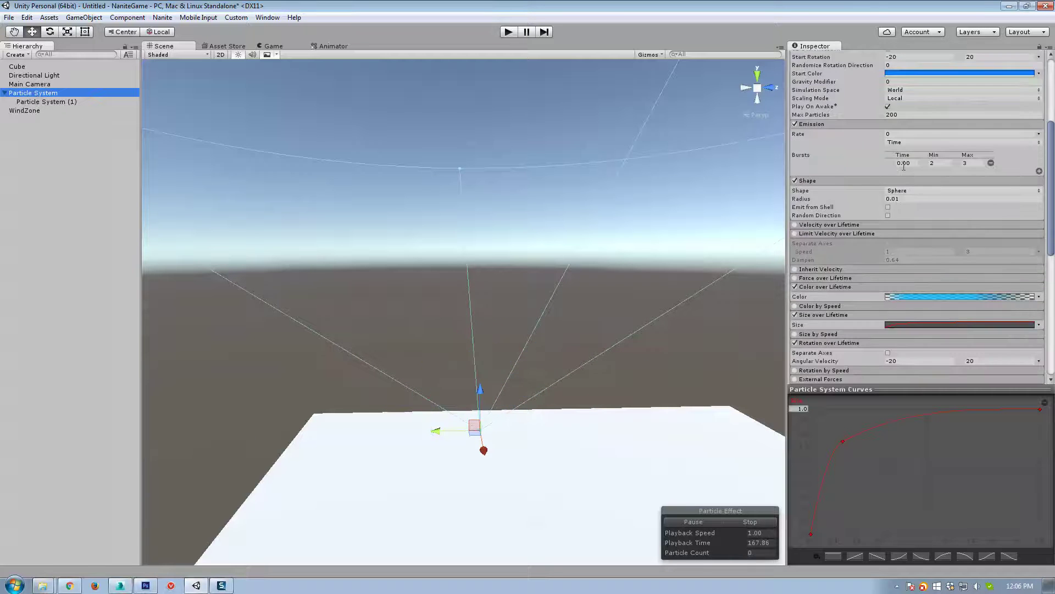
left_click(940, 163)
type("1")
left_click(972, 163)
type("2")
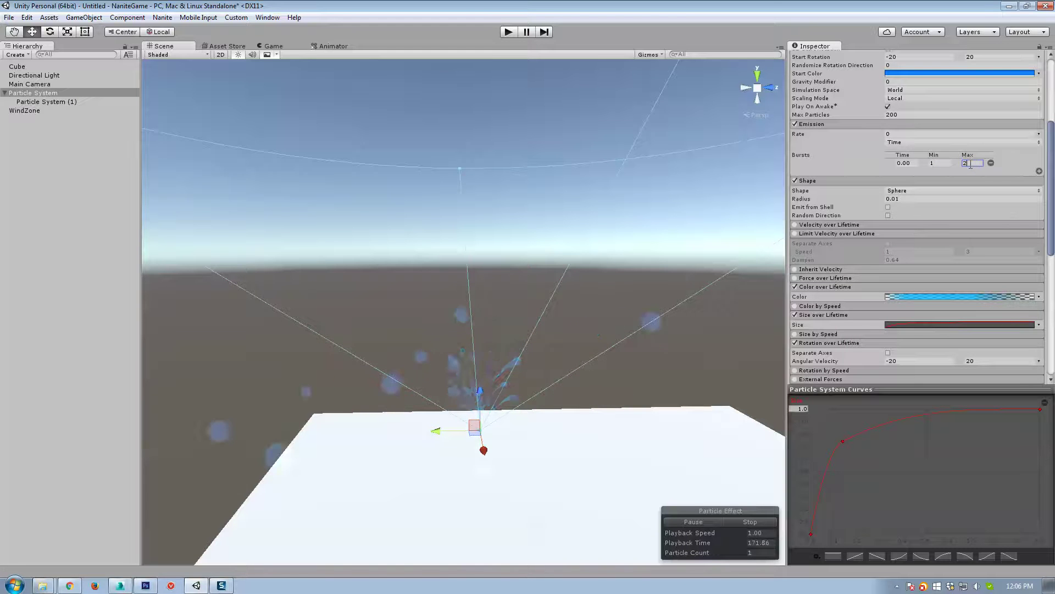
key("Return")
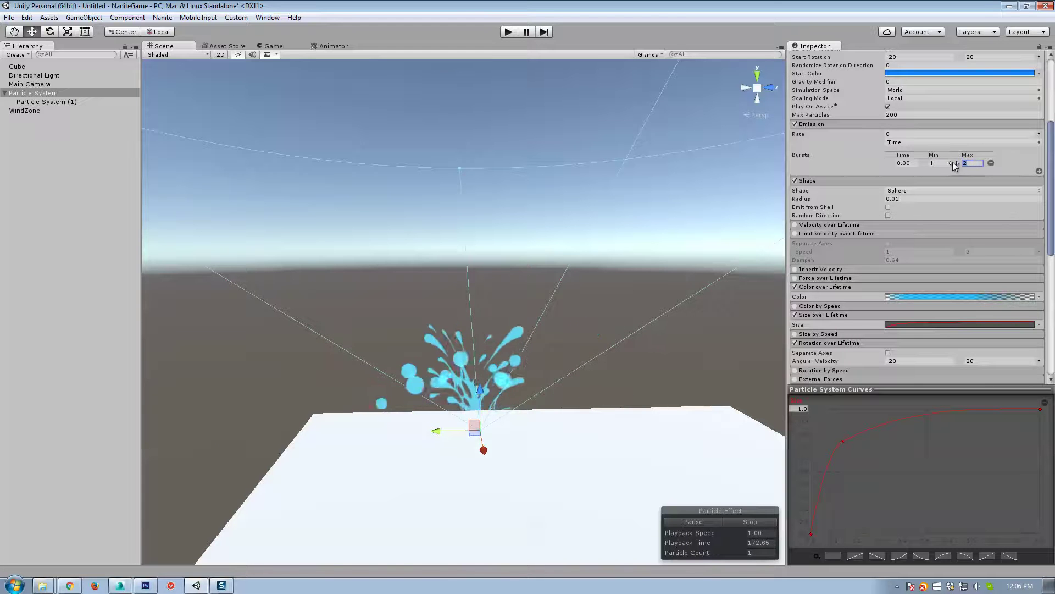
type("1")
Step: Set the main system's minimum Start Size to 3.5 after trying 4, and check the splash in the scene
scroll(988, 171, "up", 3)
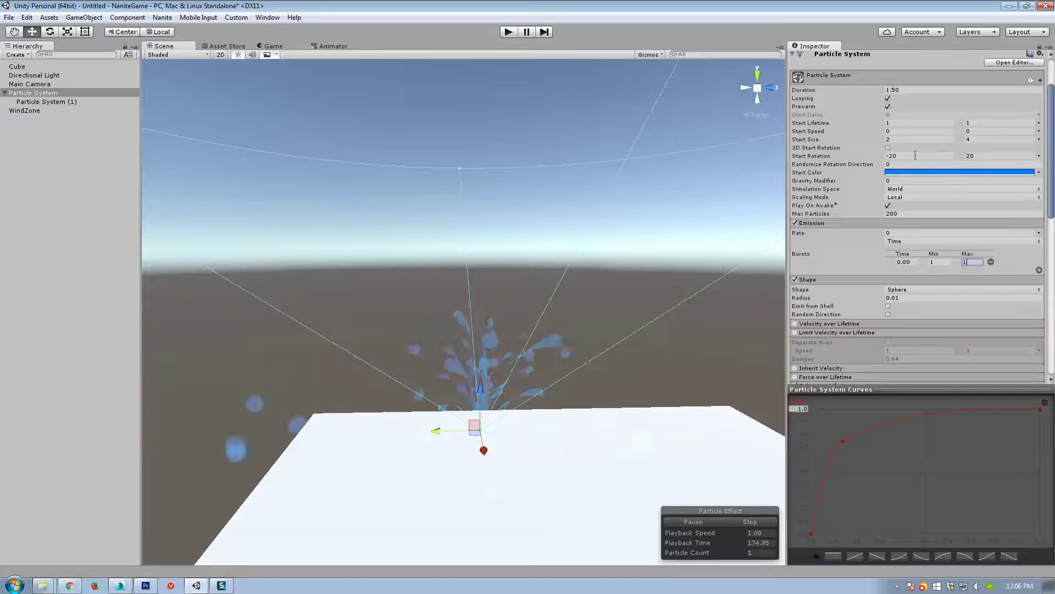
left_click(906, 137)
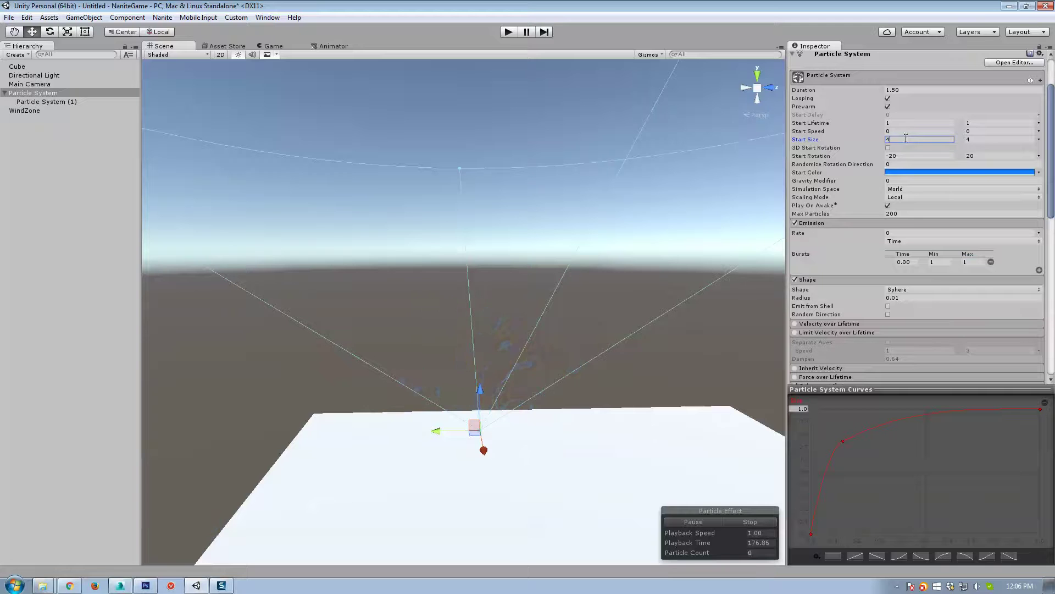
type("4")
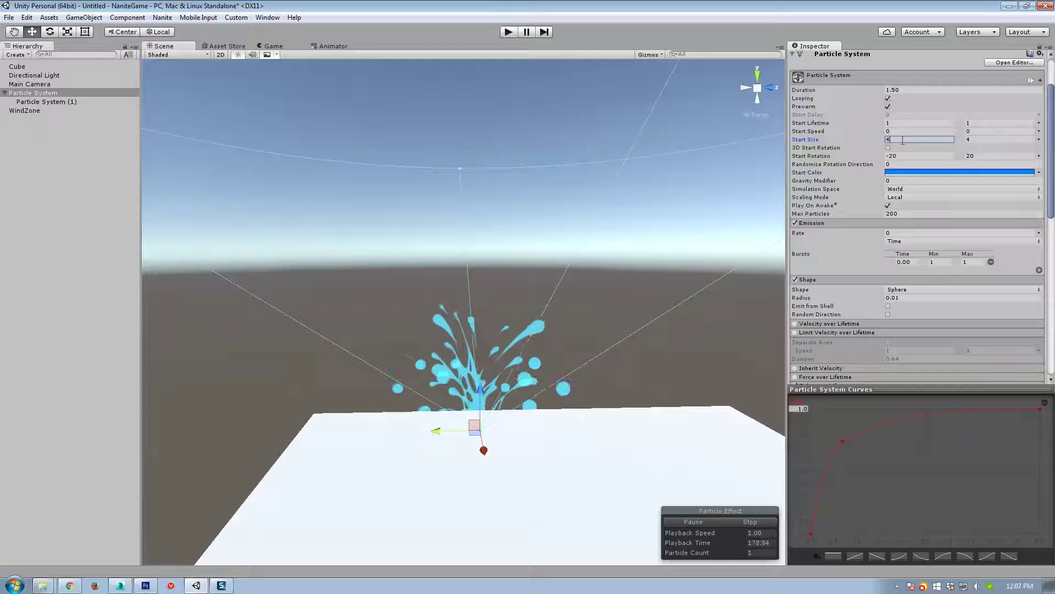
key("BackSpace")
type("3")
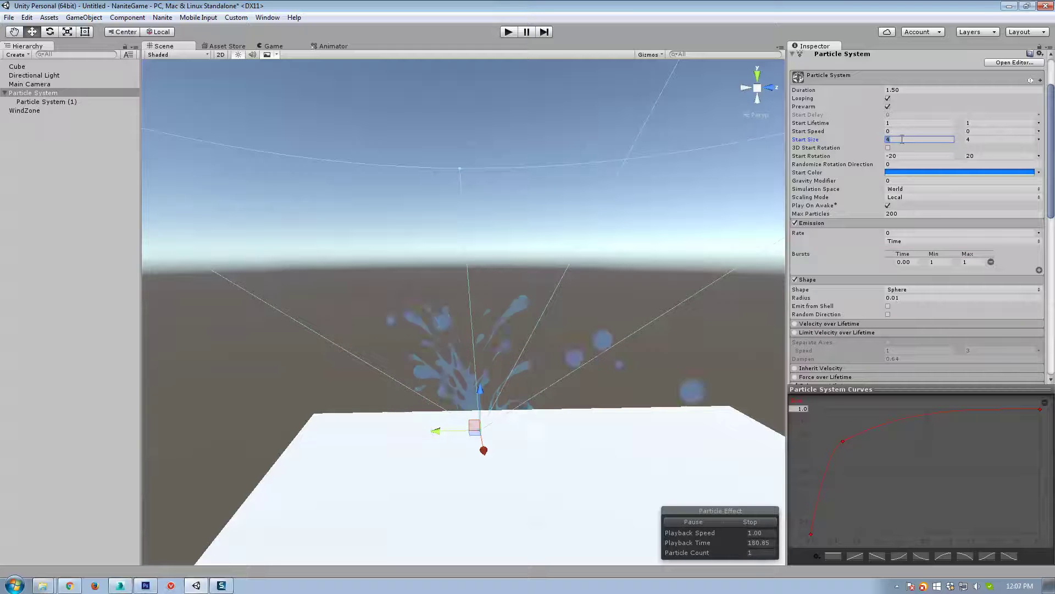
type(".5")
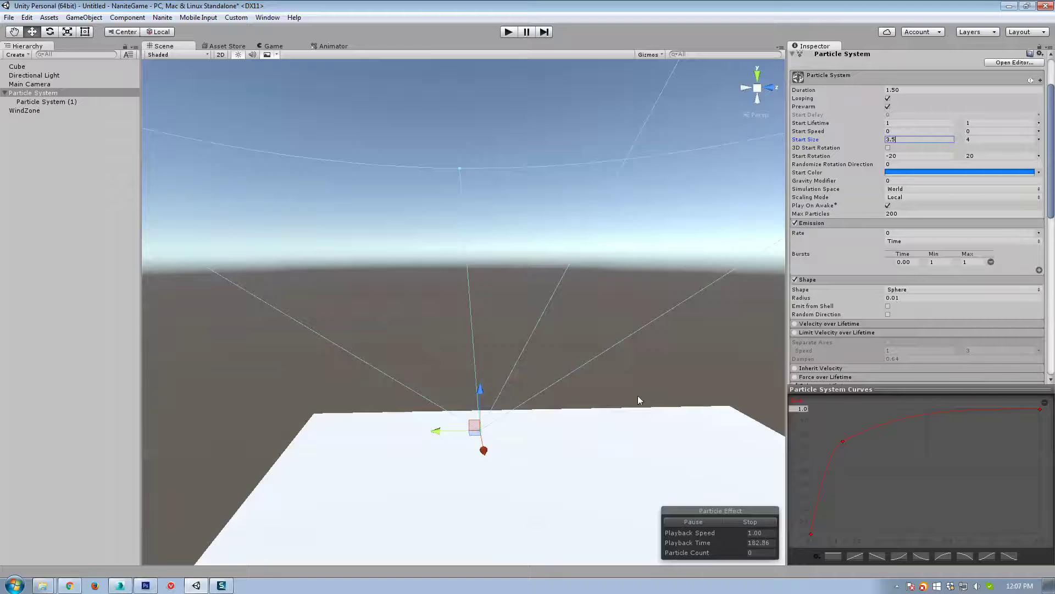
left_click_drag(638, 395, 527, 438, "alt")
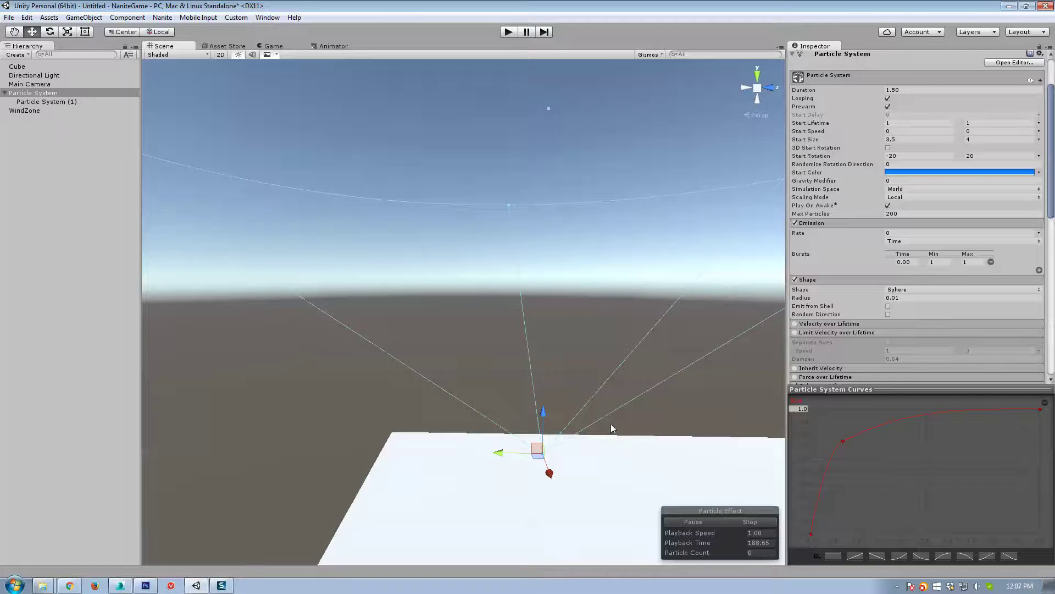
mouse_move(612, 427)
left_mouse_down("alt")
mouse_move(589, 428)
mouse_move(613, 441)
left_mouse_up("alt")
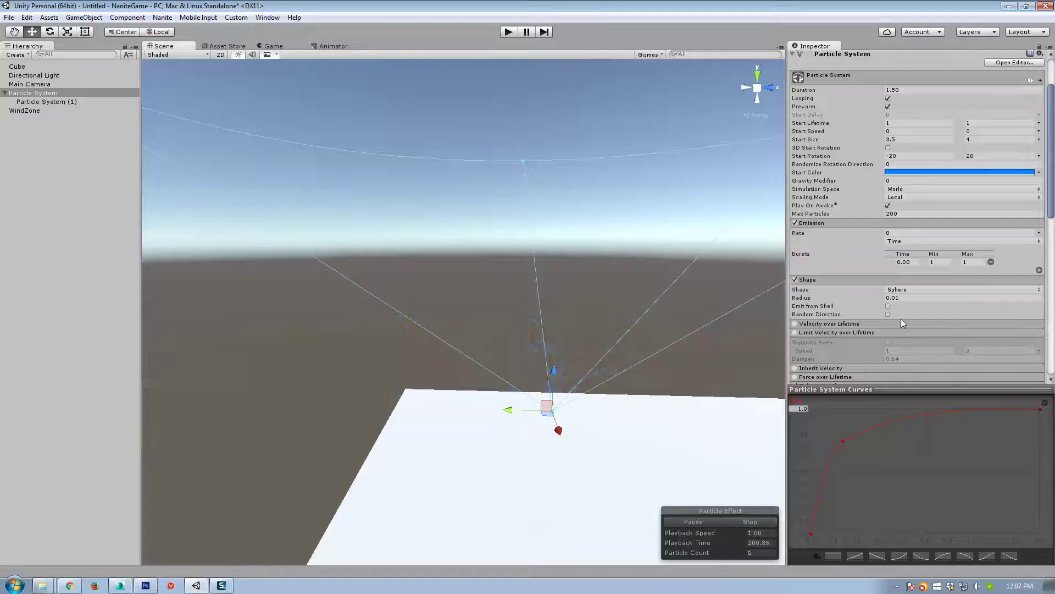
Step: Try the Standard shader on the main system's FX material, then undo the shader change
scroll(880, 316, "down", 4)
scroll(848, 310, "down", 7)
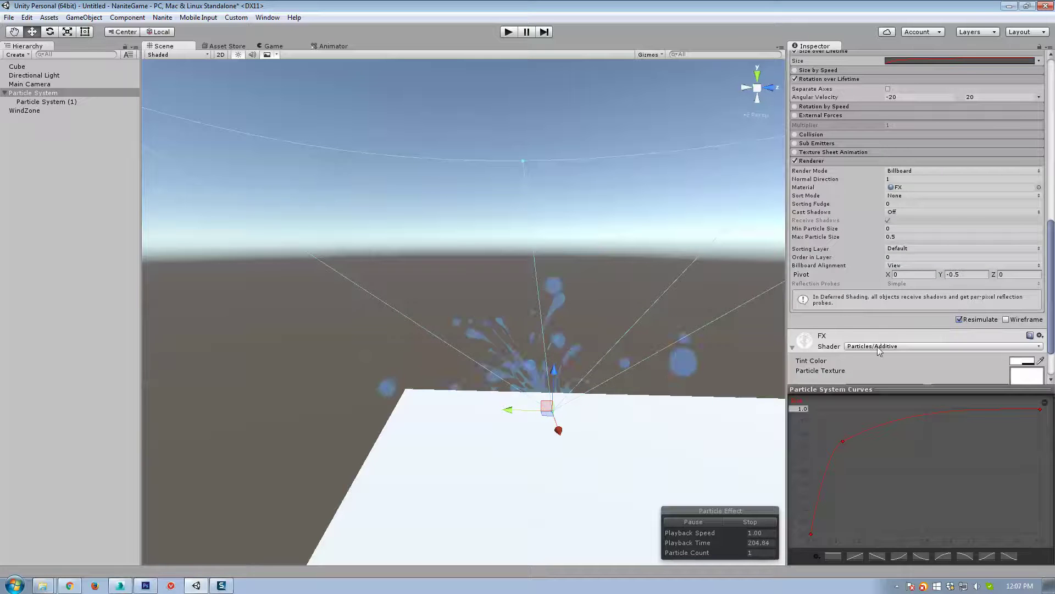
scroll(879, 300, "down", 2)
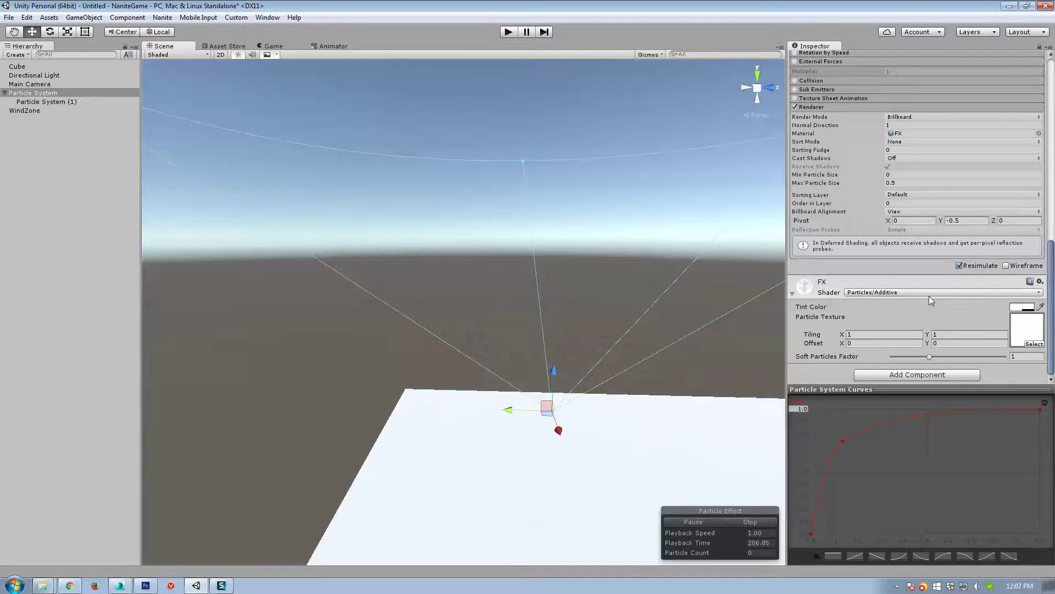
left_click(870, 294)
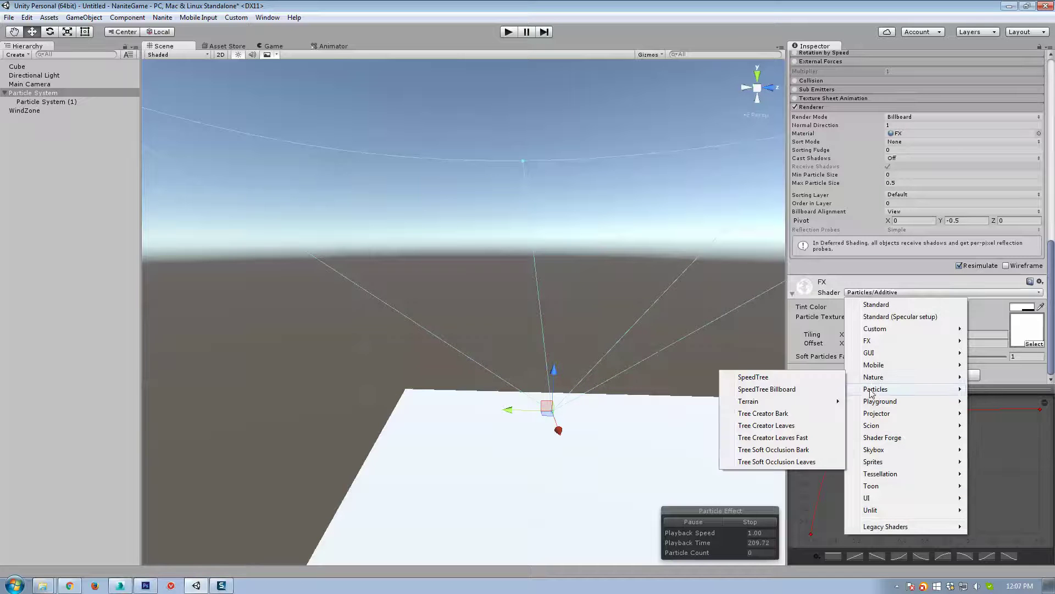
mouse_move(875, 391)
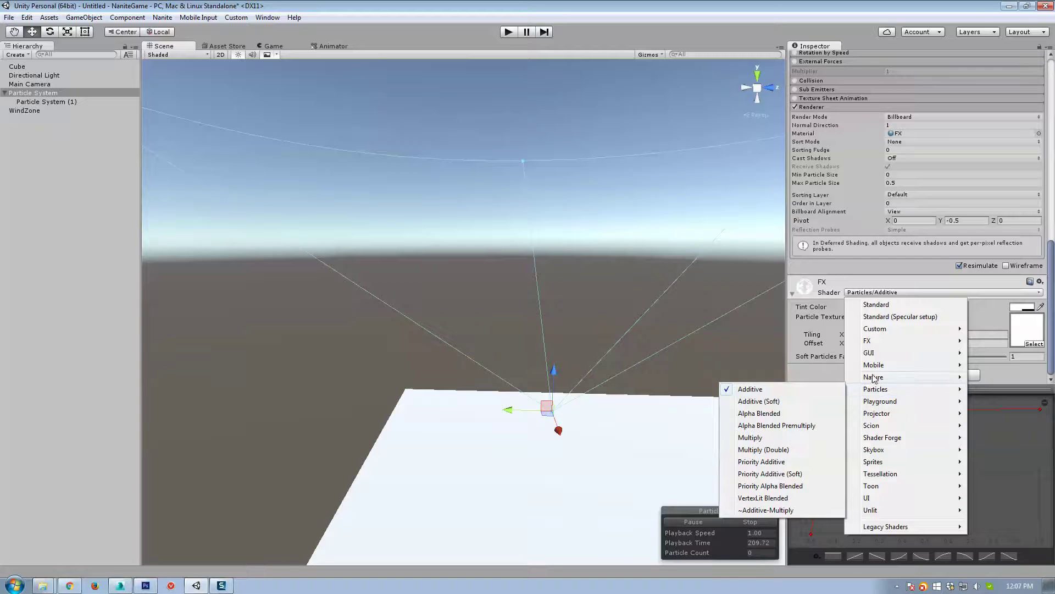
left_click(873, 306)
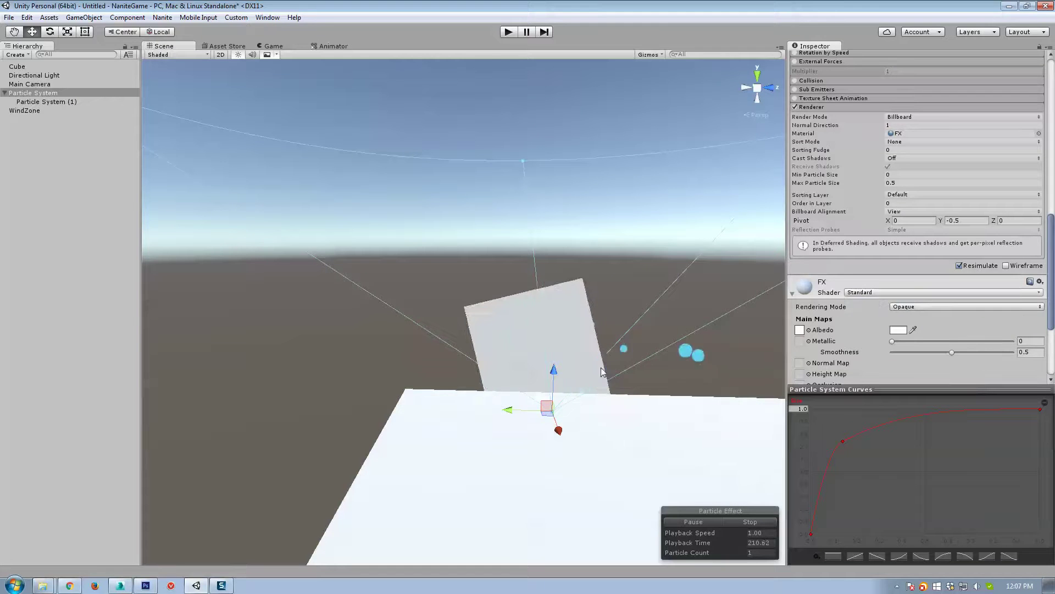
scroll(902, 345, "down", 3)
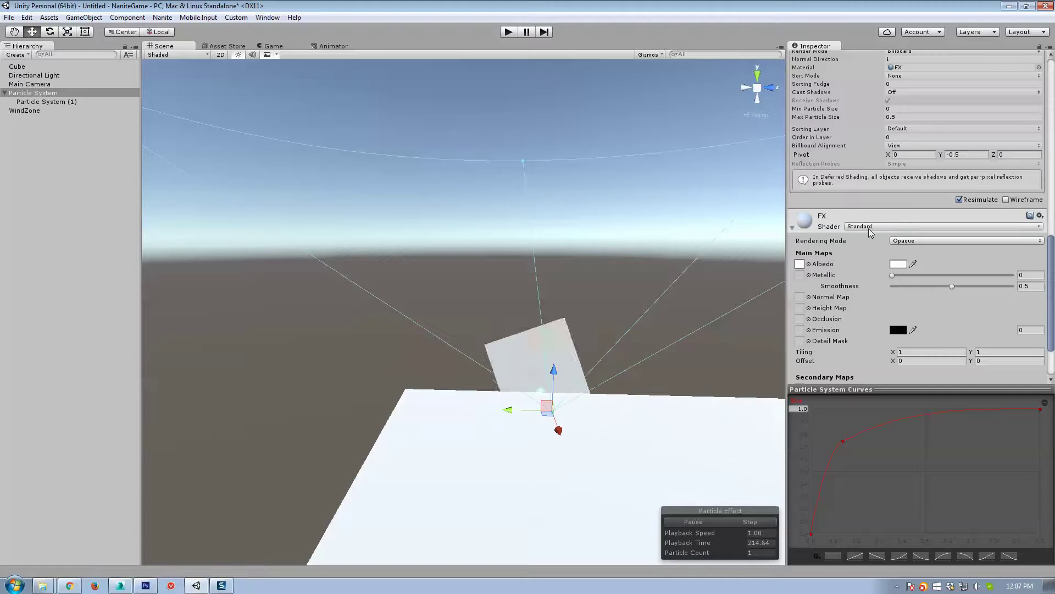
key("ctrl+z")
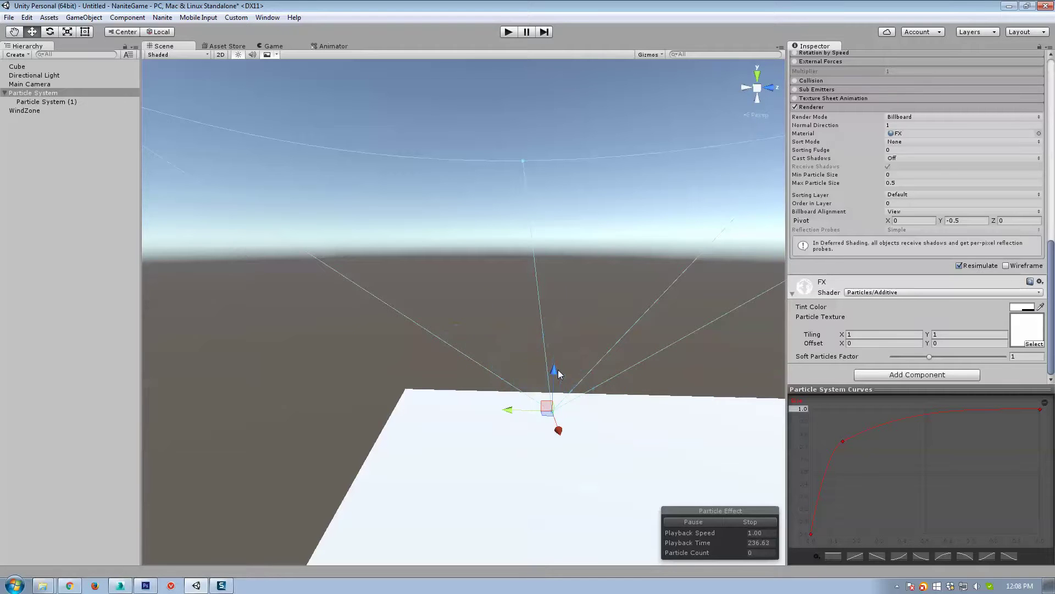
scroll(935, 209, "up", 3)
scroll(935, 209, "up", 3)
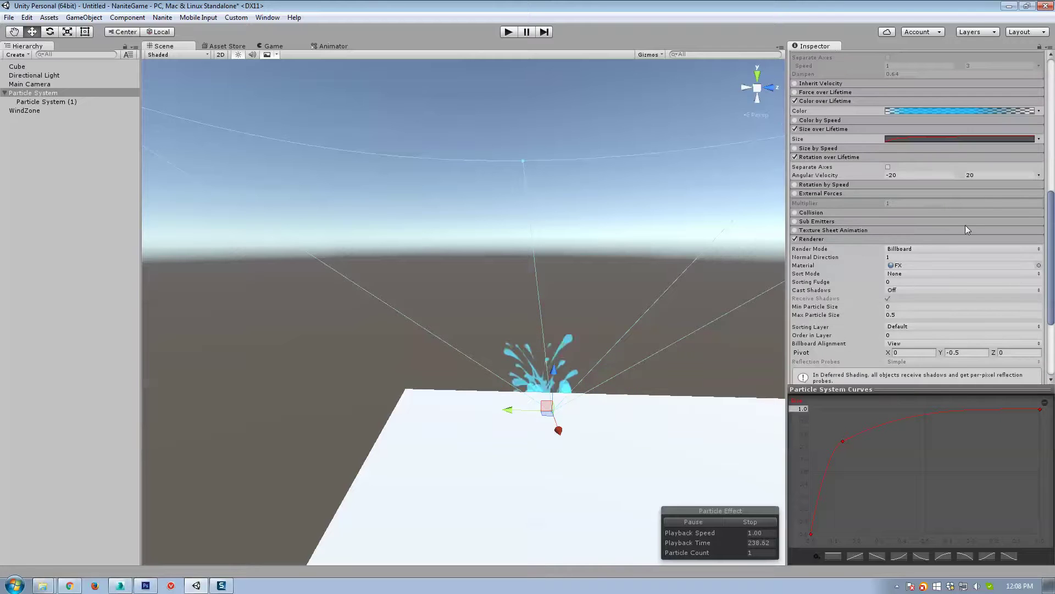